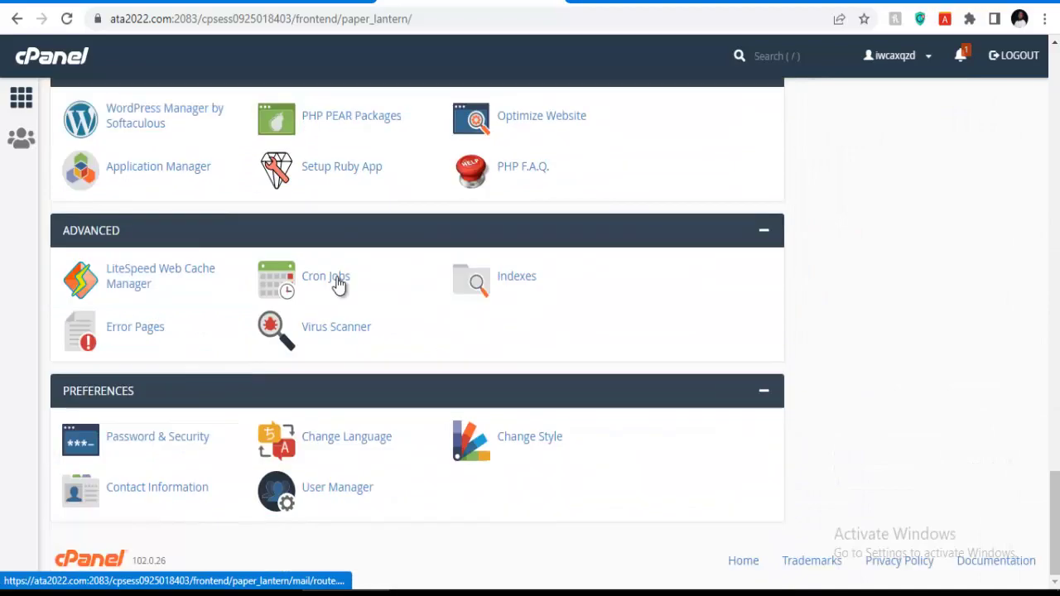
scroll(495, 275, up, 10)
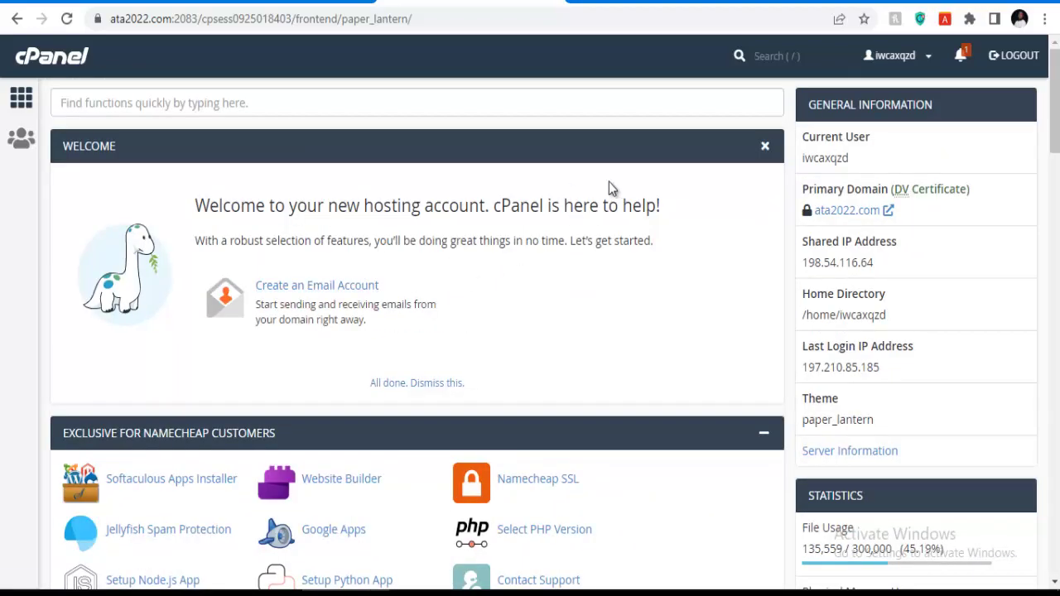
Scroll the cPanel home page up and down to look over its tool sections.
scroll(430, 261, down, 7)
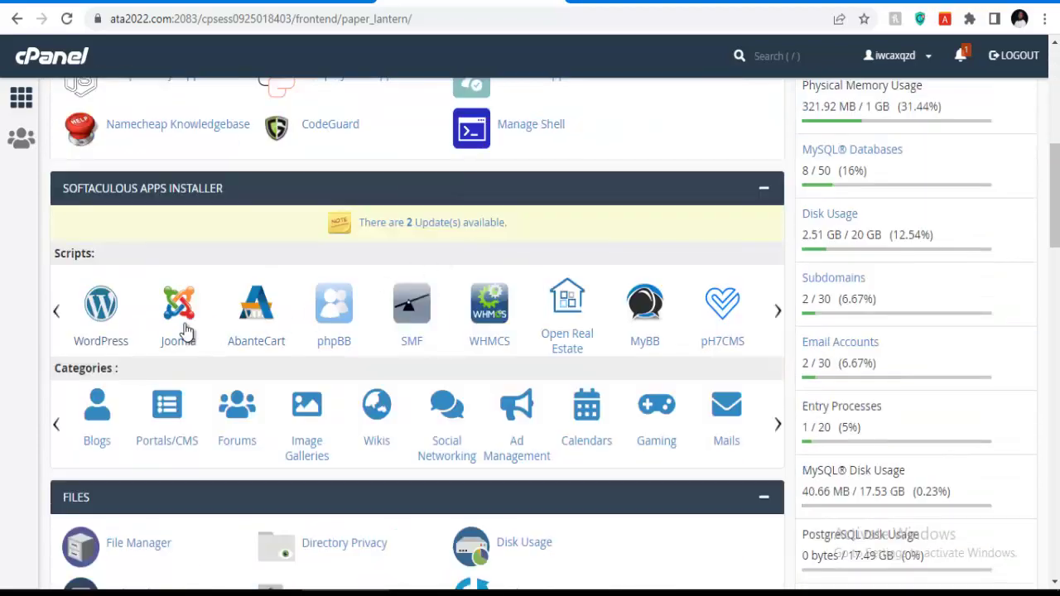
Switch to the Transland Services page and scroll from the freight cards down to pricing.
click(639, 4)
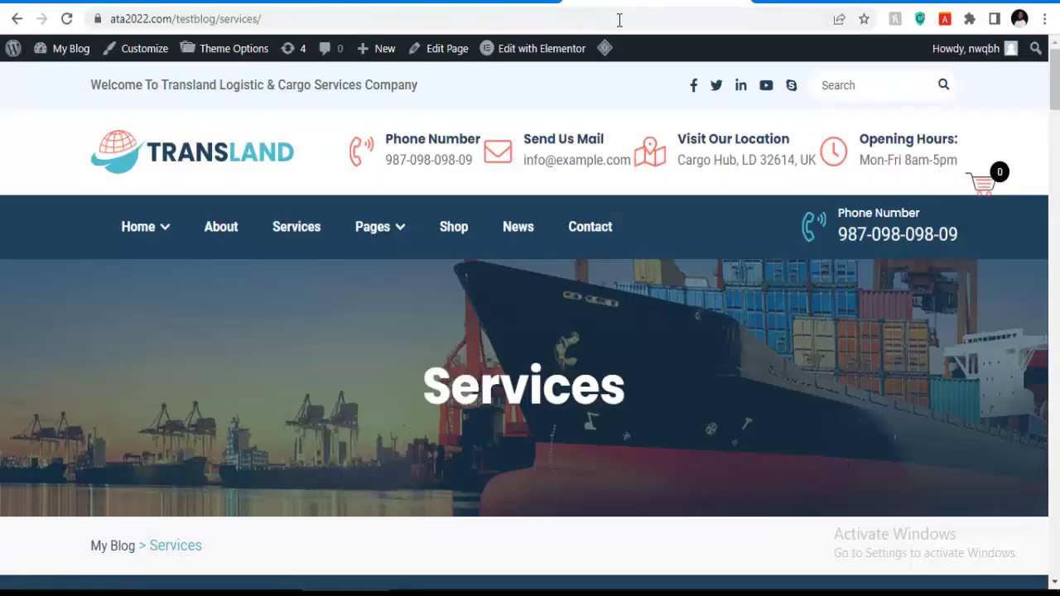
scroll(384, 332, down, 9)
scroll(385, 332, up, 9)
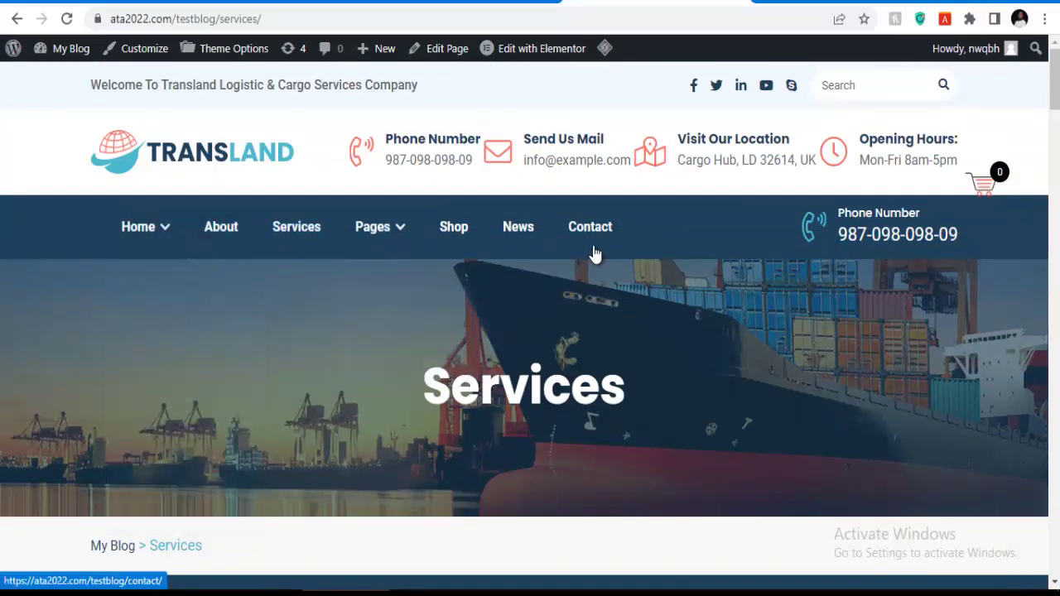
scroll(741, 294, down, 8)
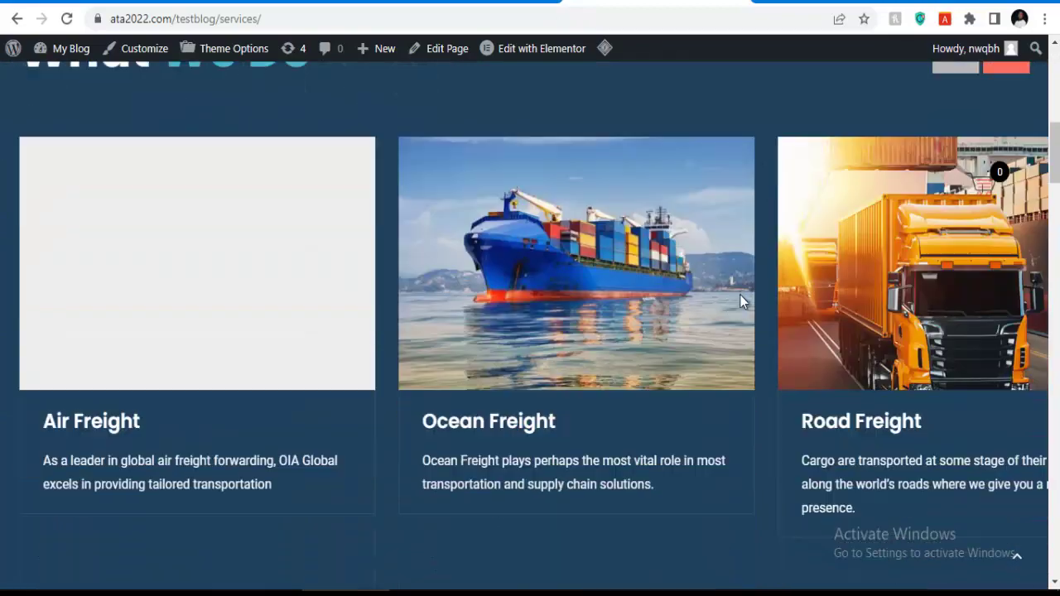
scroll(483, 282, down, 10)
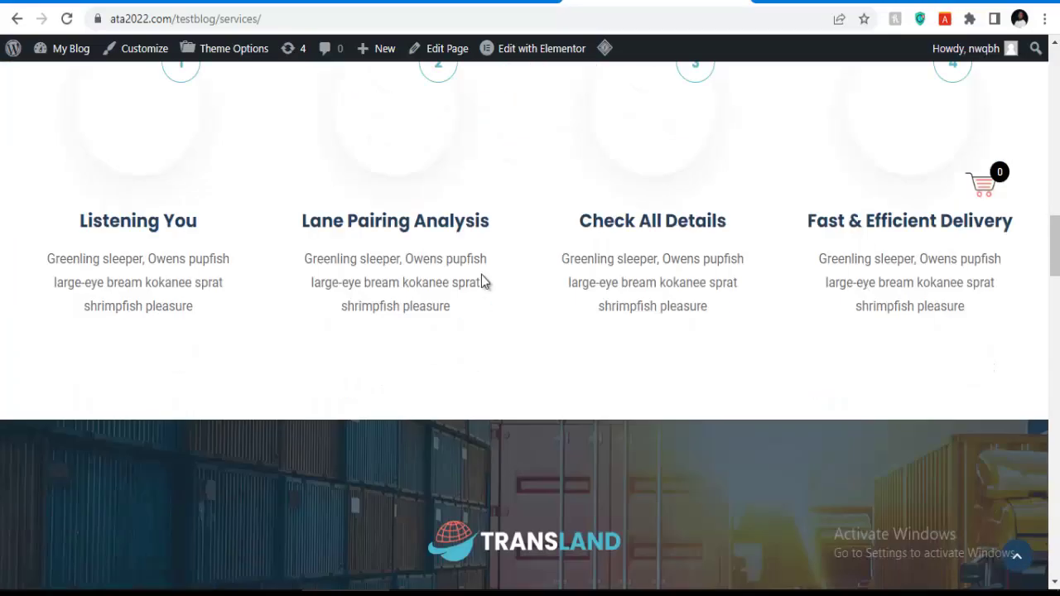
scroll(484, 281, down, 8)
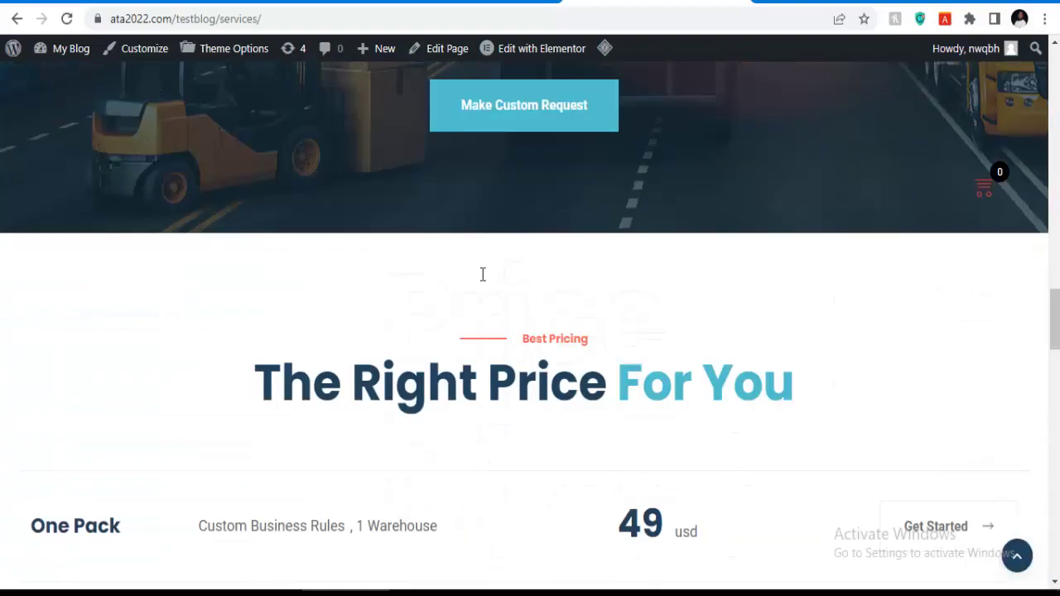
scroll(483, 274, up, 8)
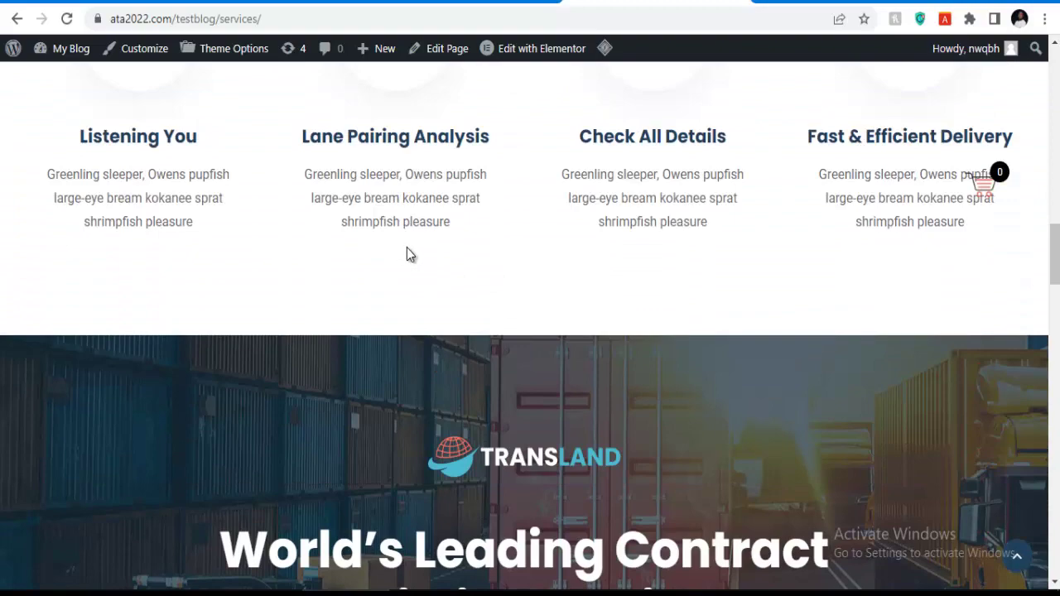
scroll(406, 247, down, 4)
Scroll back to the top of the Services page and return to the cPanel tab.
scroll(479, 232, up, 2)
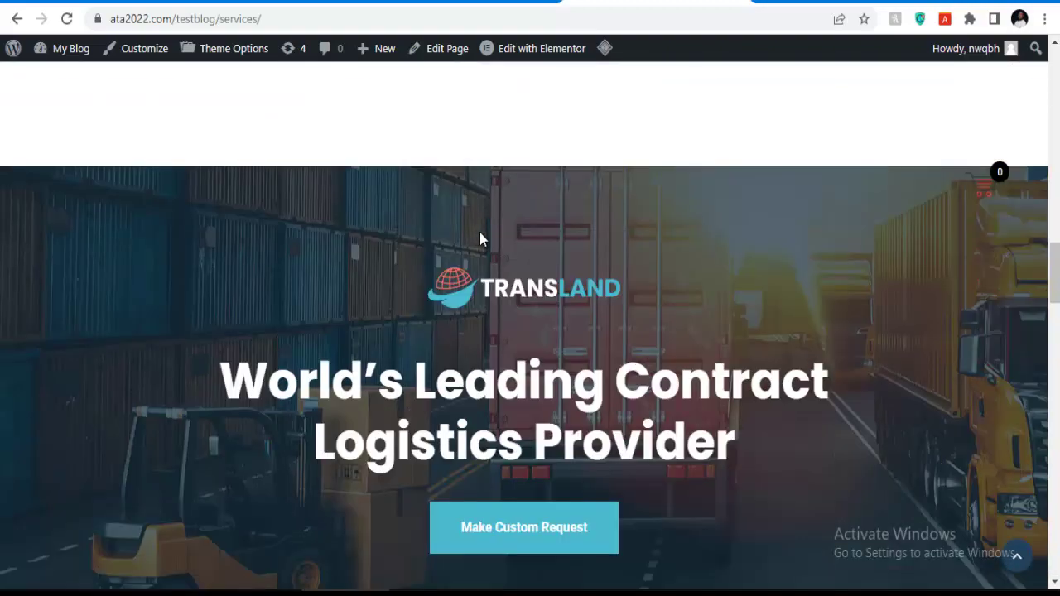
scroll(479, 231, up, 10)
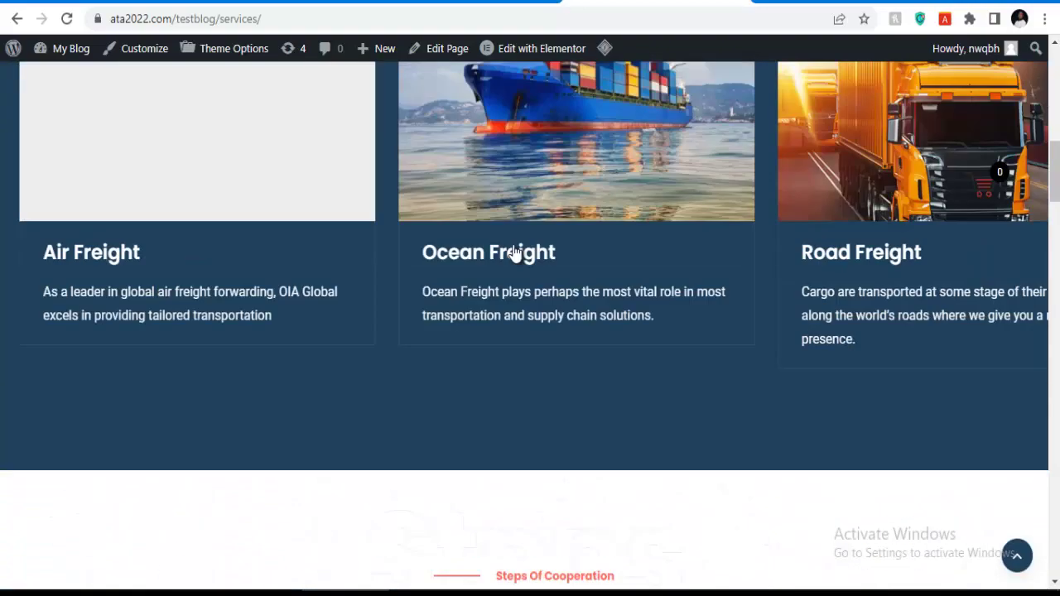
scroll(513, 253, down, 8)
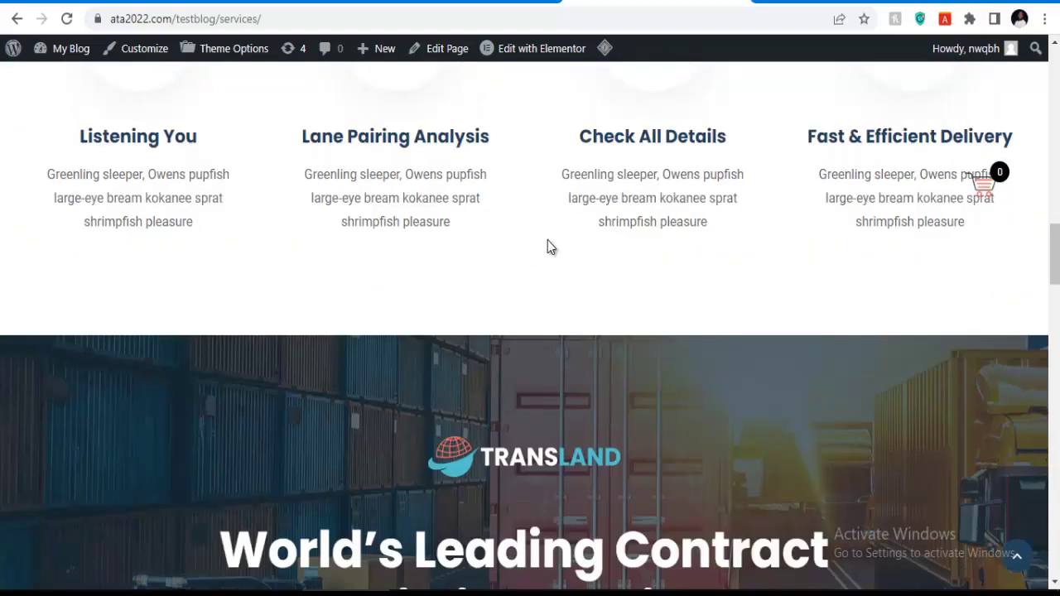
scroll(545, 242, down, 7)
scroll(545, 242, up, 2)
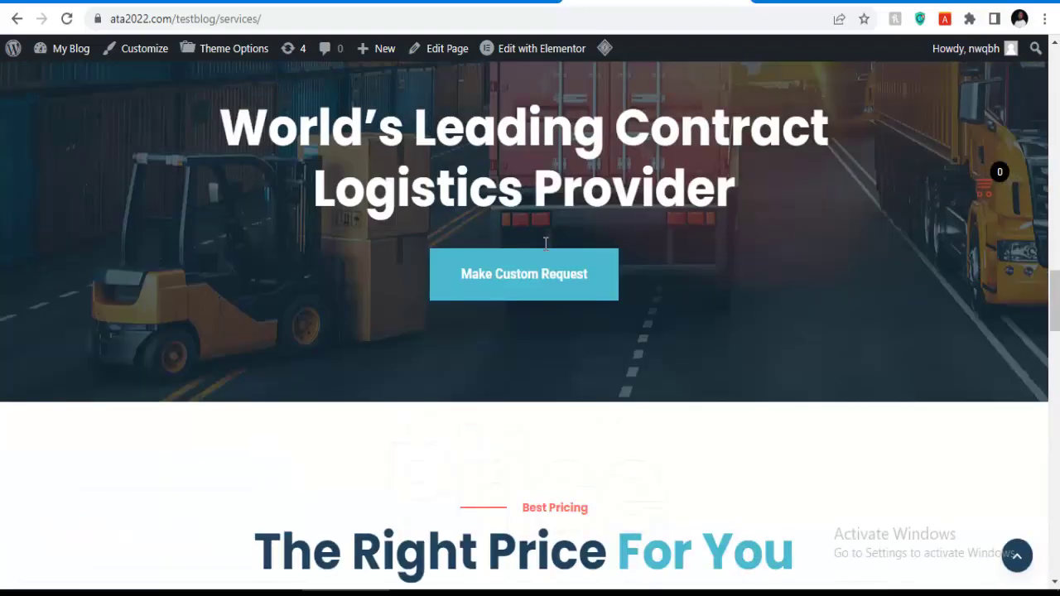
scroll(544, 242, up, 2)
scroll(544, 244, up, 7)
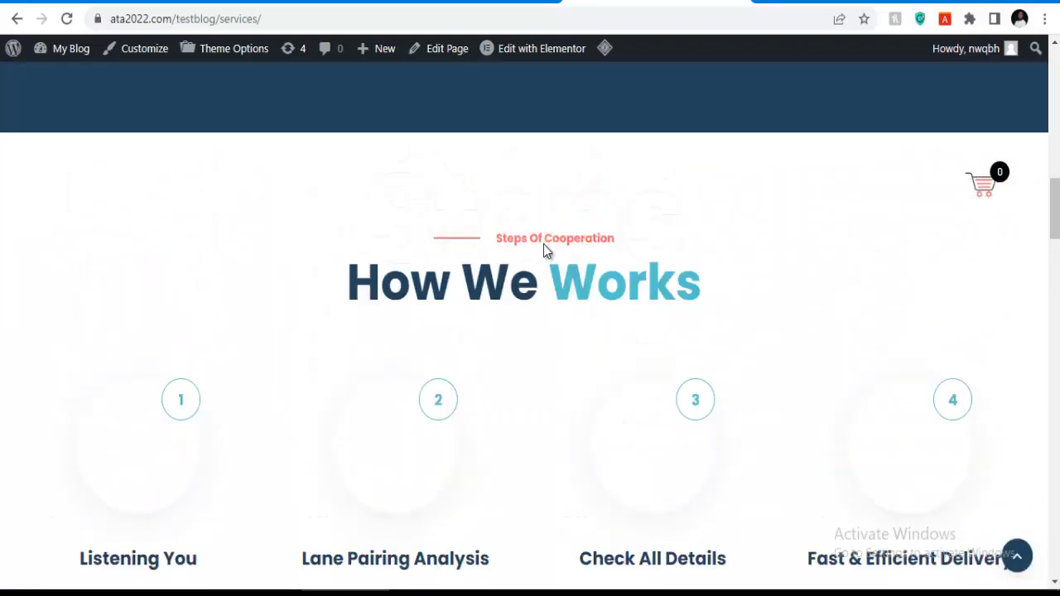
scroll(543, 244, up, 10)
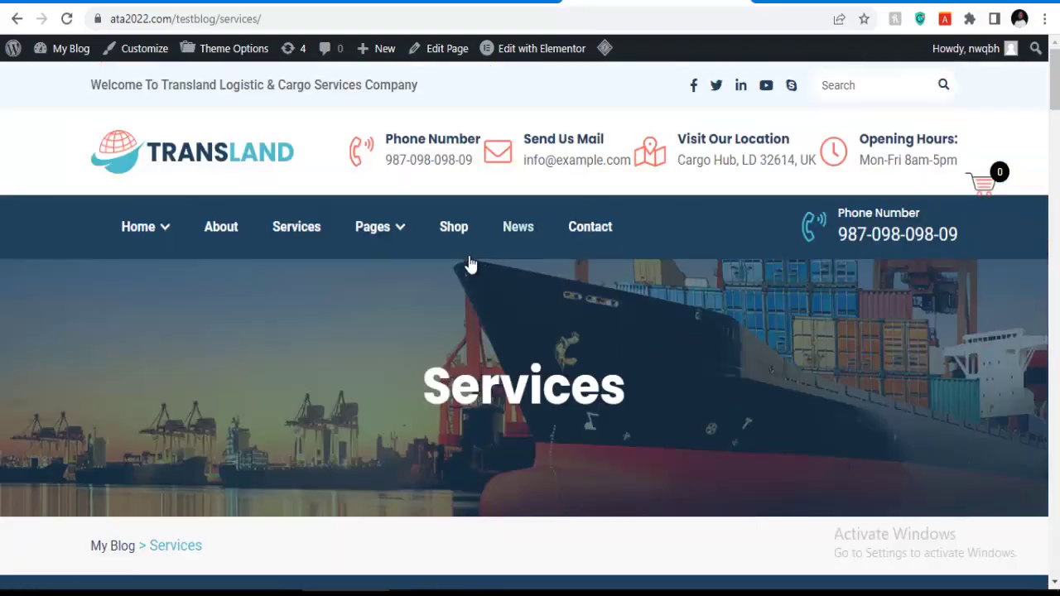
key(ctrl+Tab)
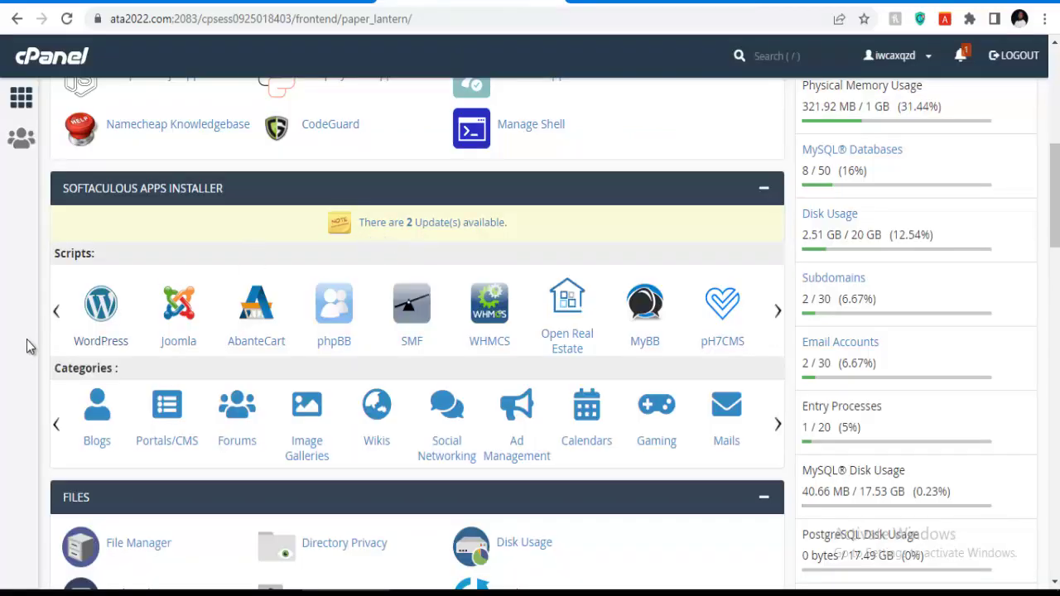
Open WordPress from the Softaculous Apps Installer and look over its overview page.
right_click(102, 309)
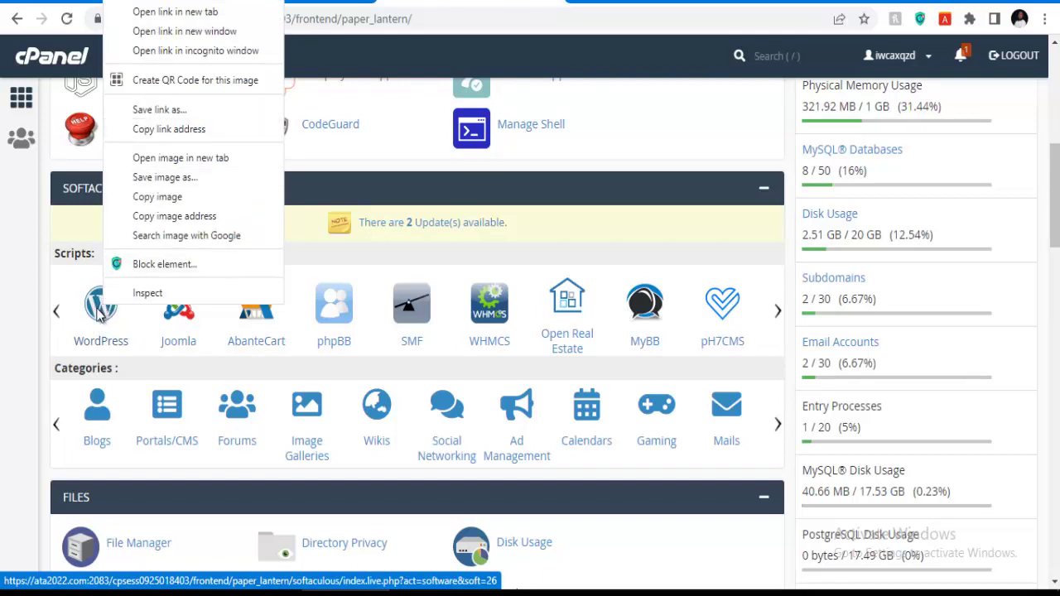
click(103, 313)
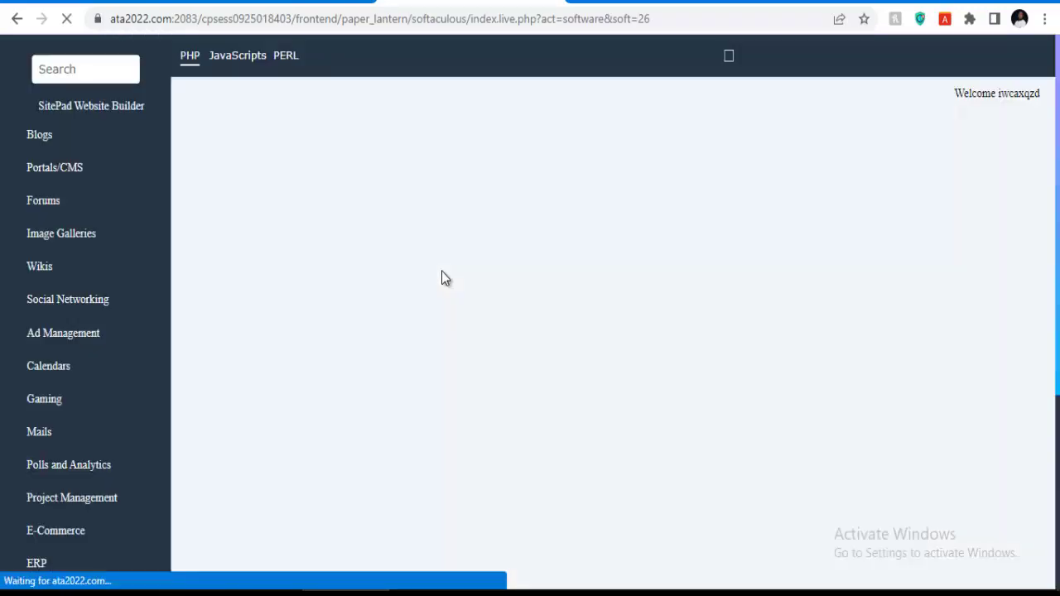
scroll(441, 273, down, 5)
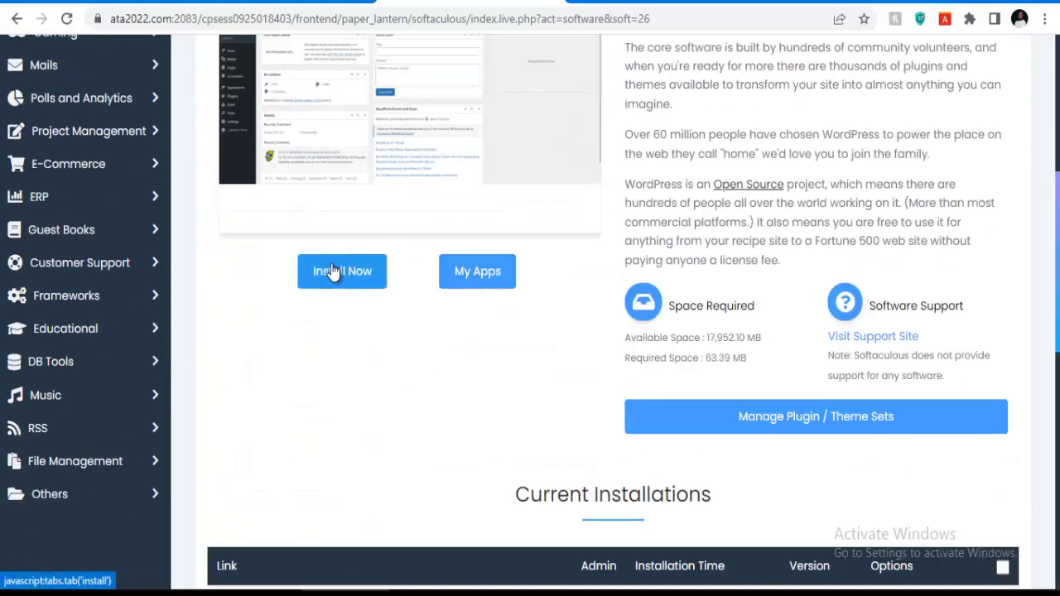
scroll(354, 278, up, 1)
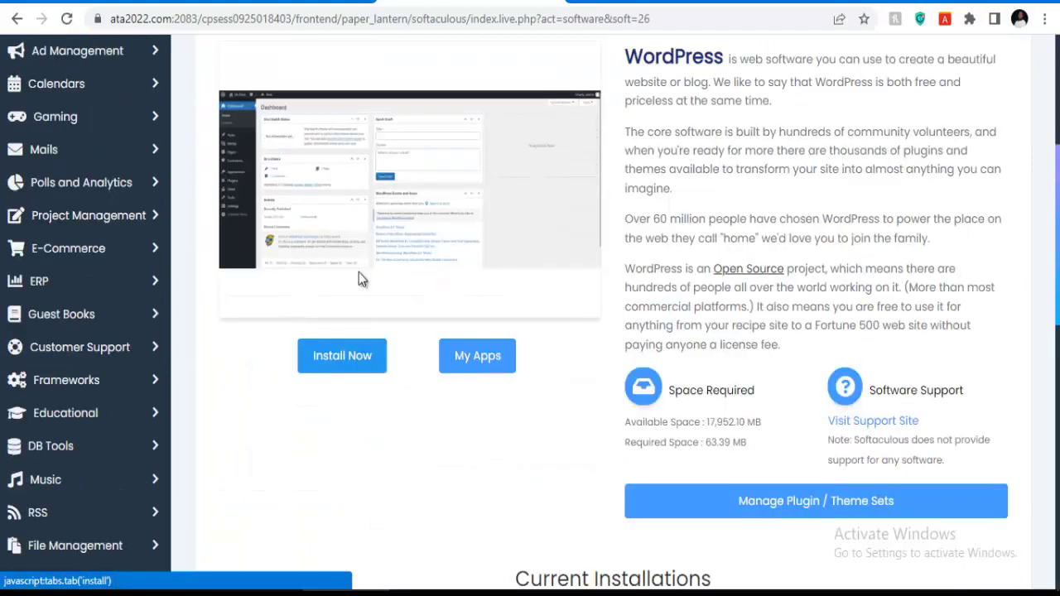
Open the WordPress installation form and edit the installation directory field.
click(336, 356)
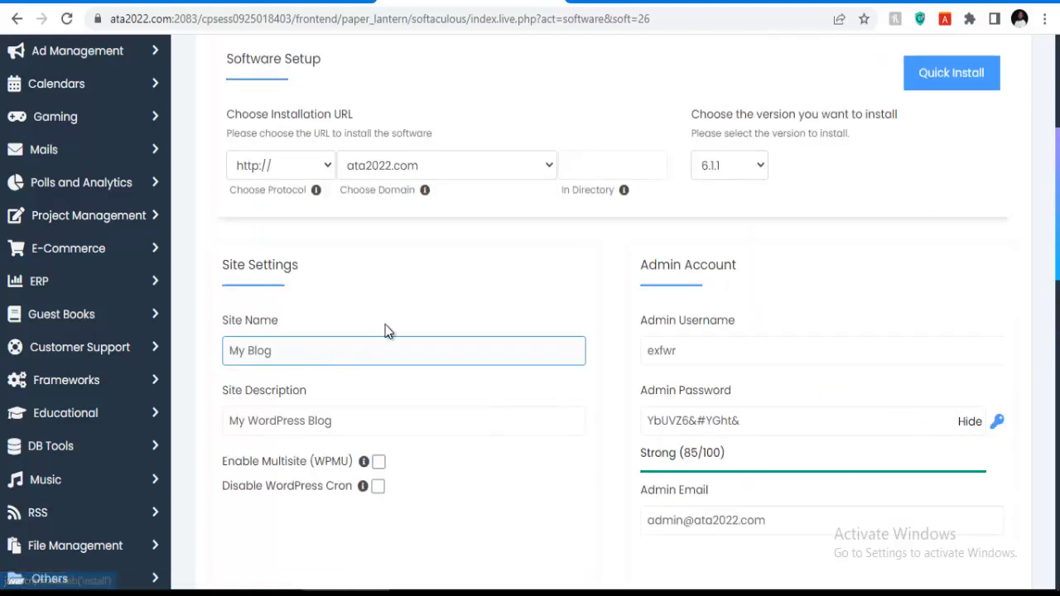
click(615, 166)
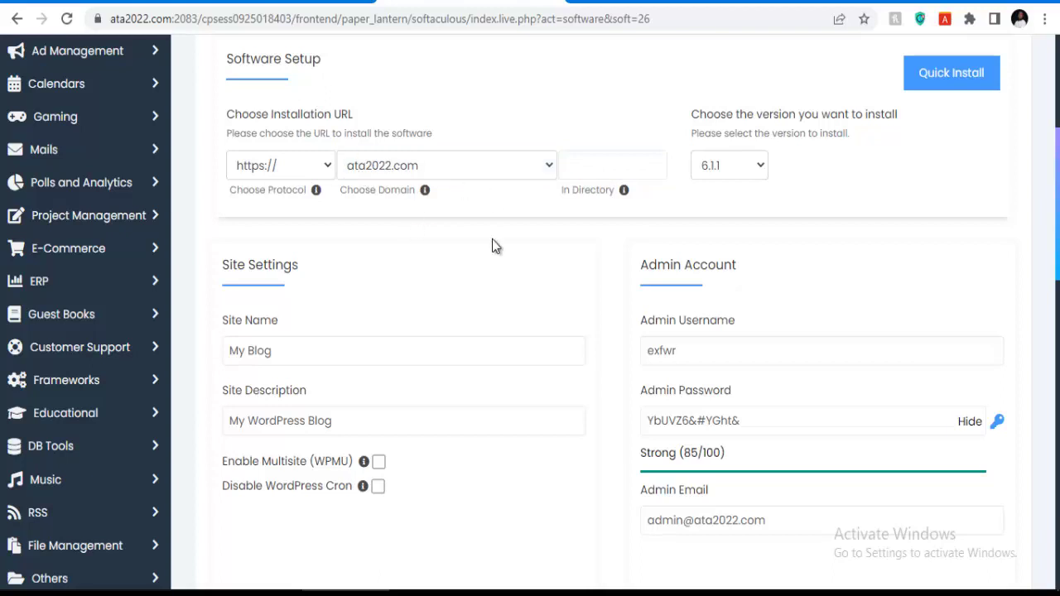
scroll(501, 228, down, 2)
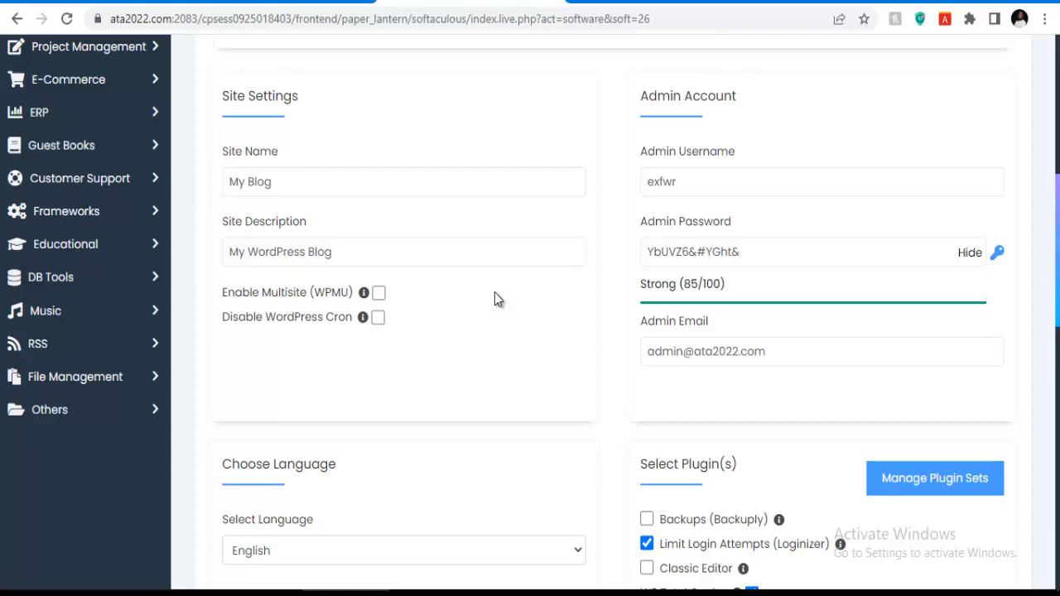
scroll(494, 299, up, 4)
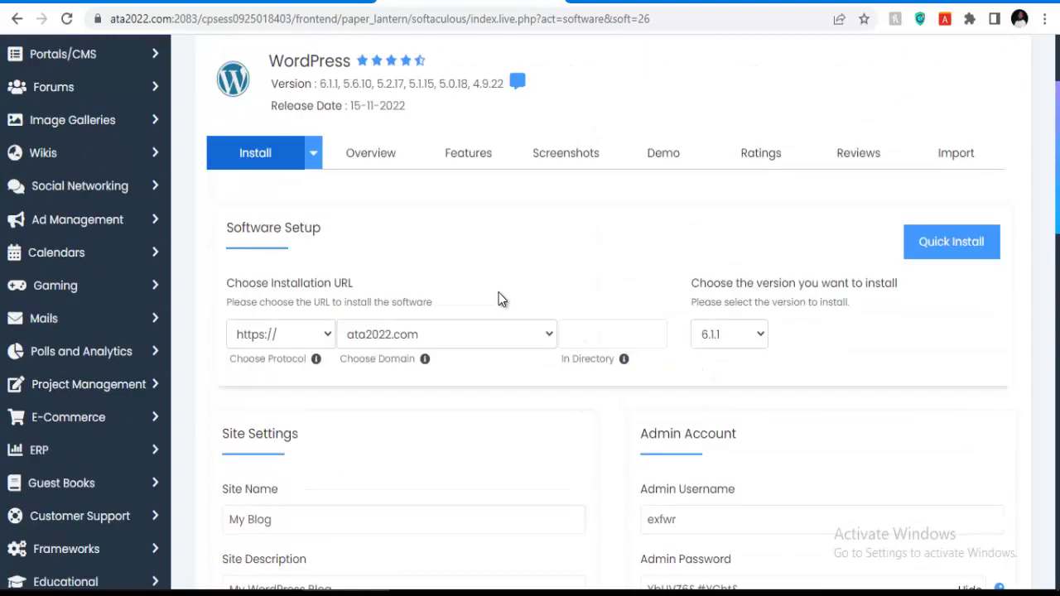
click(581, 331)
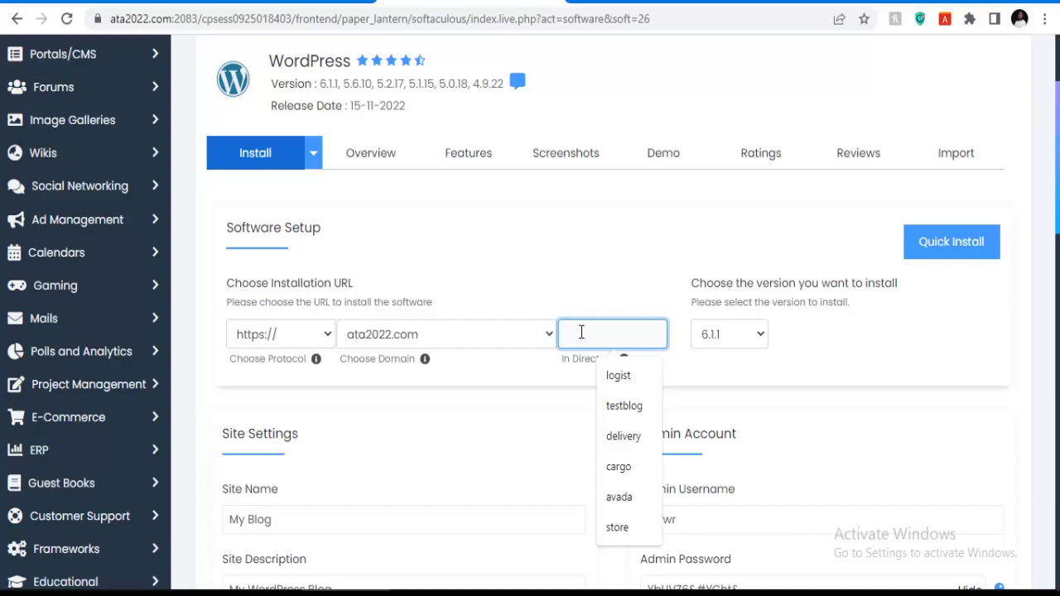
text(sh)
key(BackSpace)
key(BackSpace)
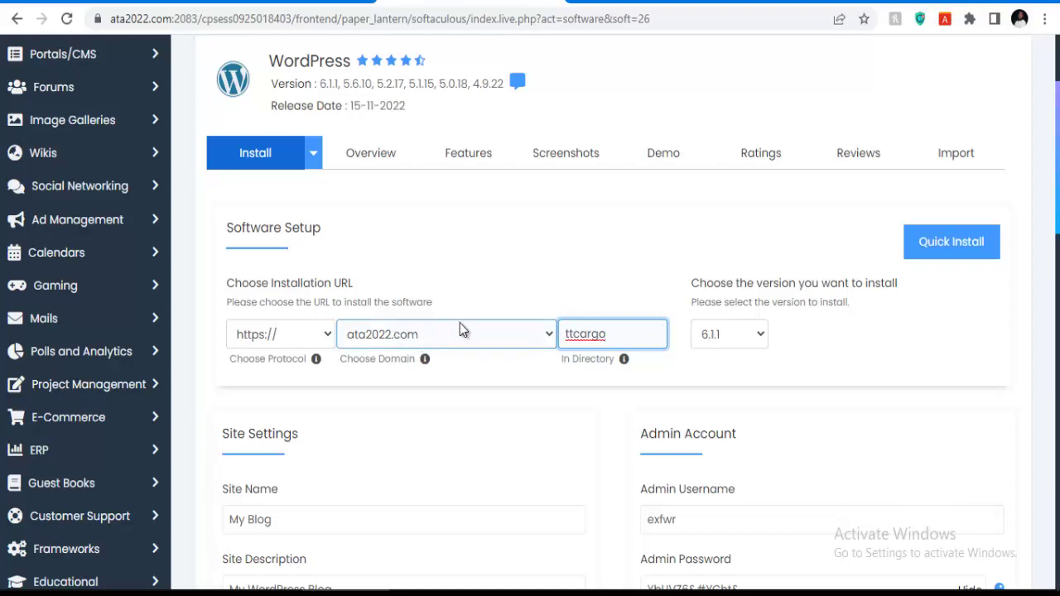
Replace the default admin username in the installation form.
scroll(490, 332, down, 1)
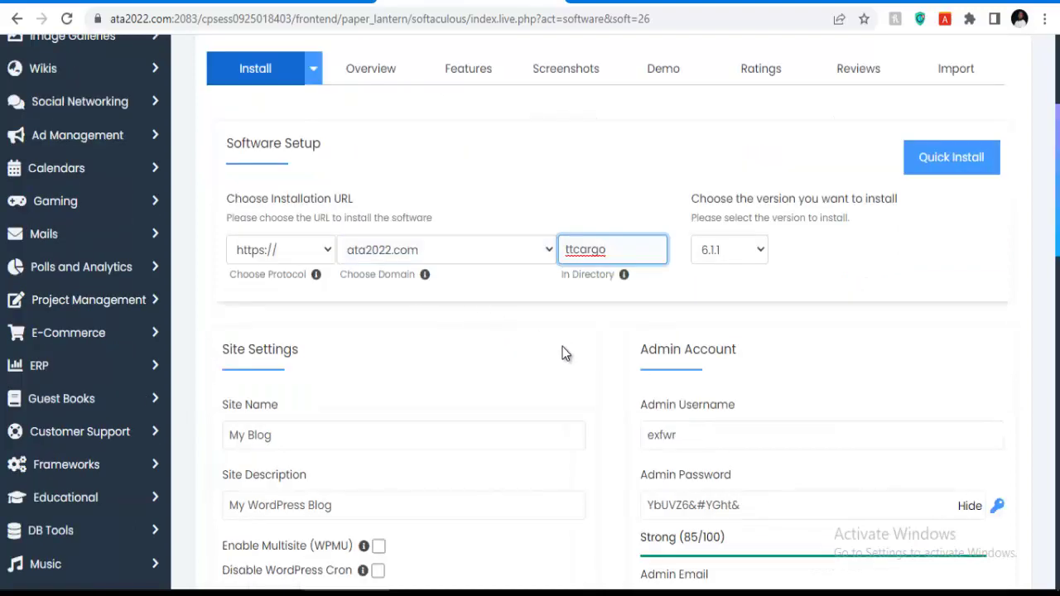
scroll(562, 337, down, 1)
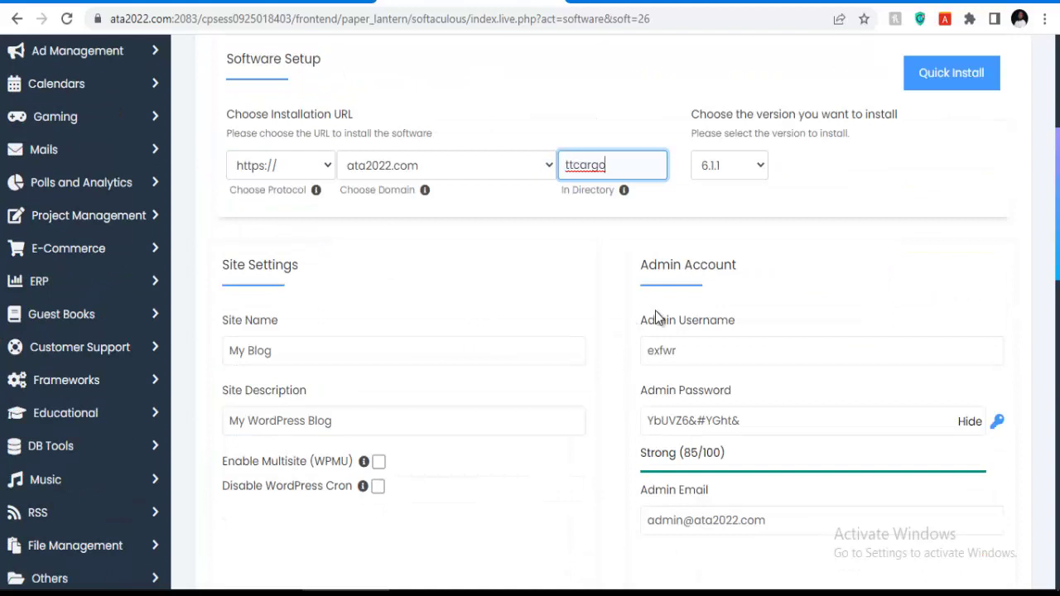
double_click(687, 351)
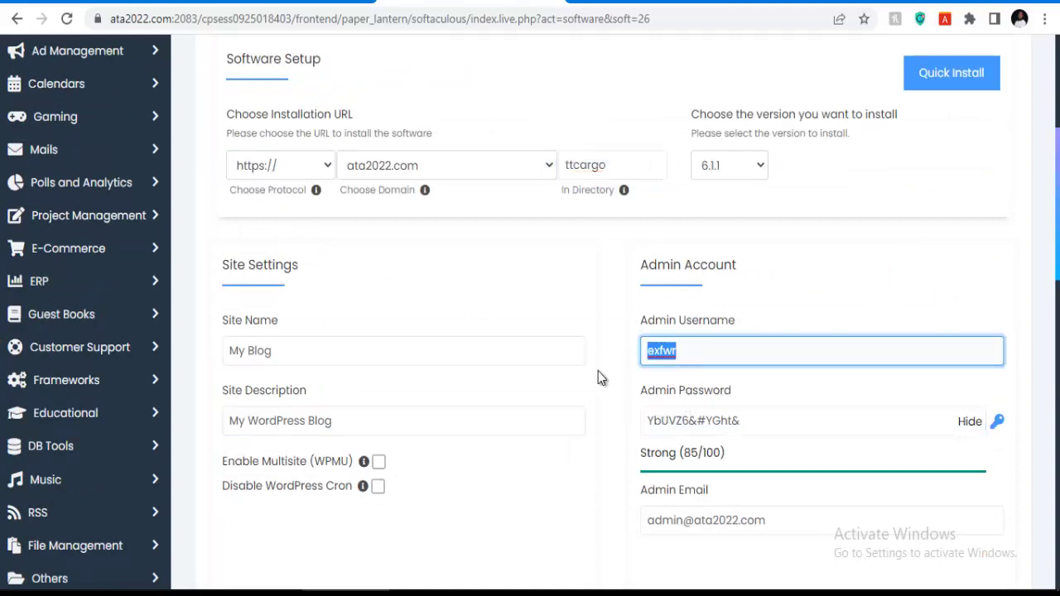
text(Admin)
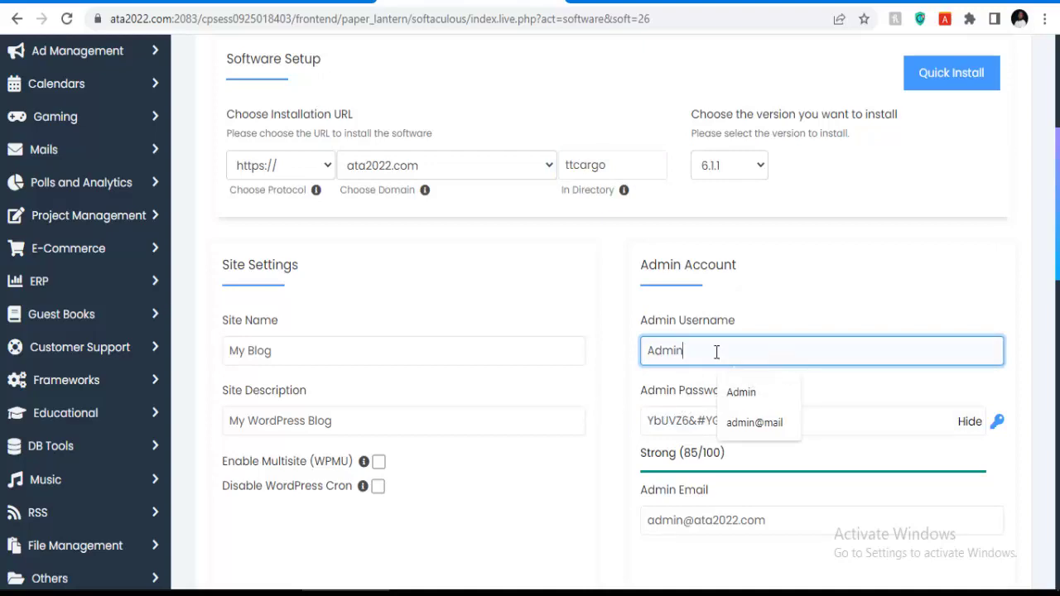
Enable the Classic Editor plugin and start the WordPress installation.
scroll(749, 355, down, 4)
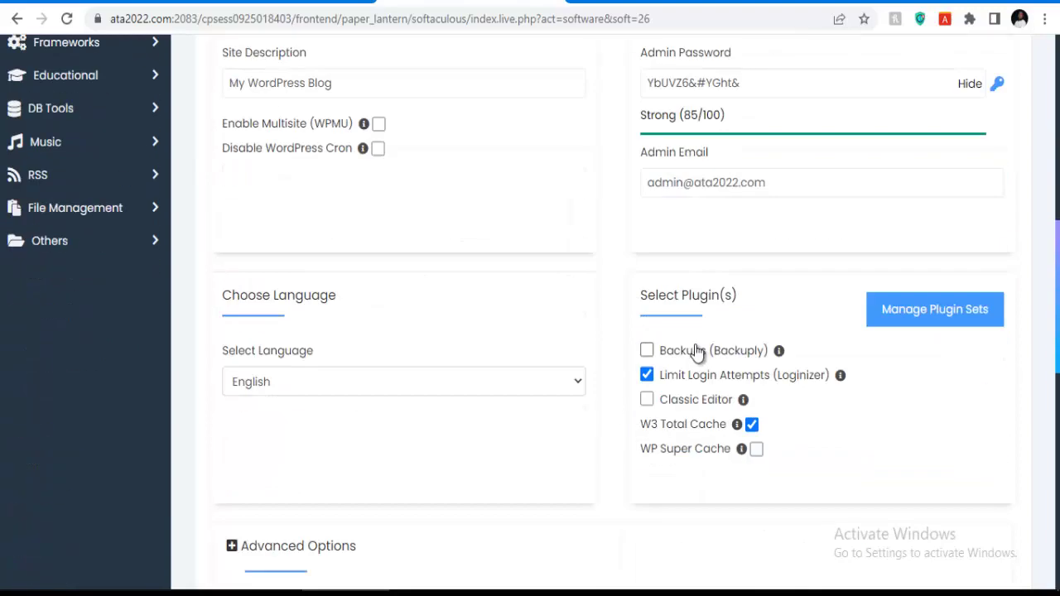
click(647, 399)
scroll(402, 267, up, 3)
scroll(710, 348, down, 3)
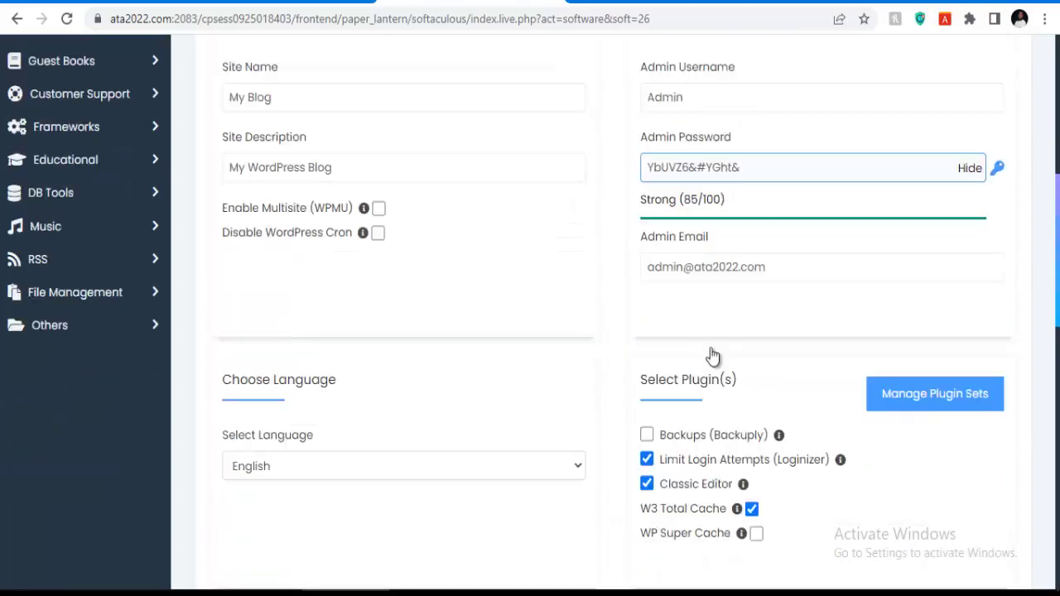
scroll(484, 343, down, 9)
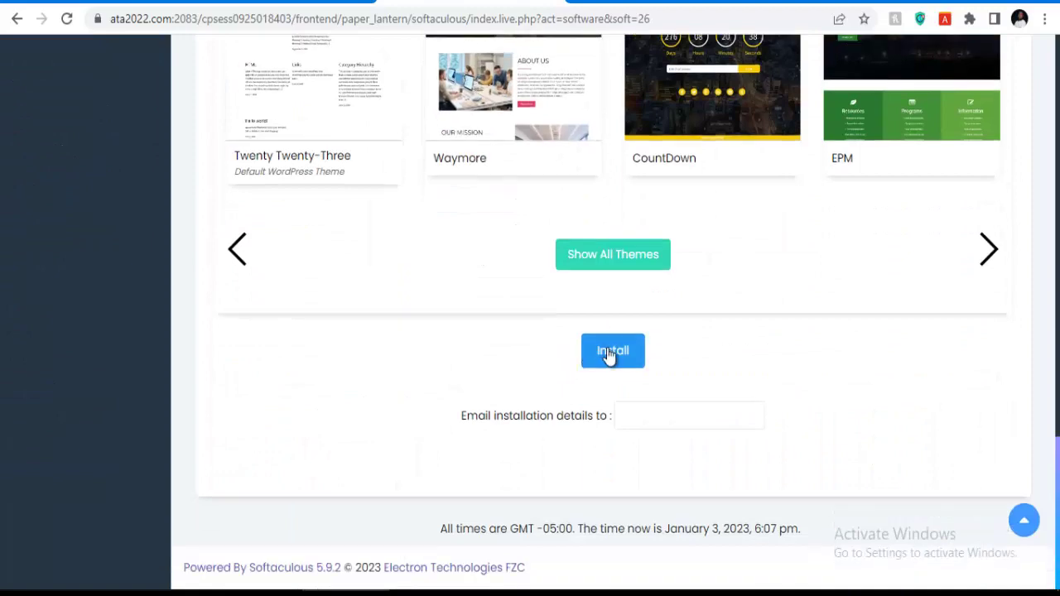
click(611, 352)
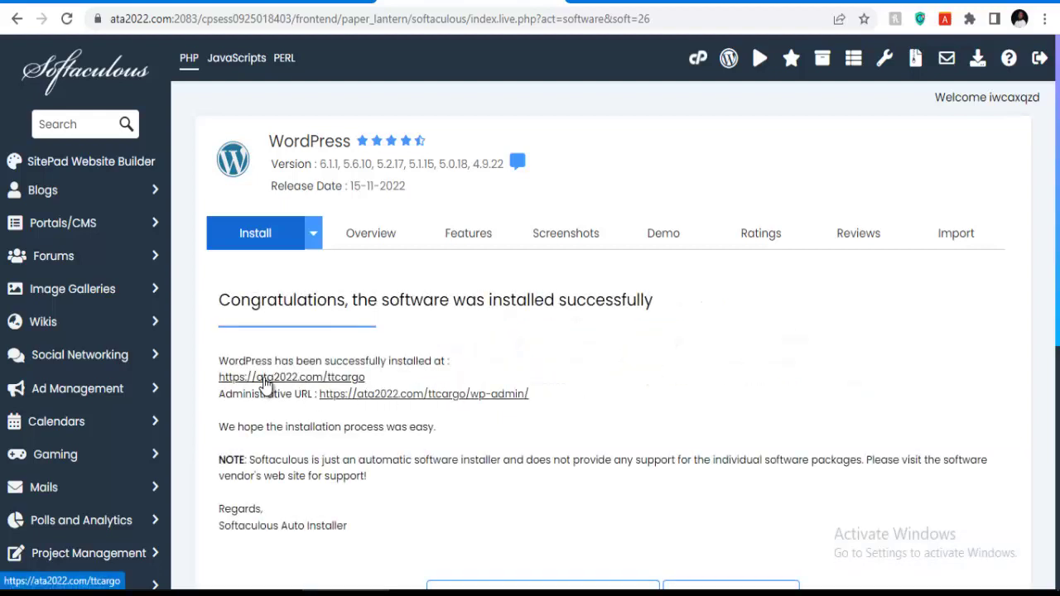
Open the new site's front page and its /ttcargo/wp-admin URL from the success page.
click(264, 377)
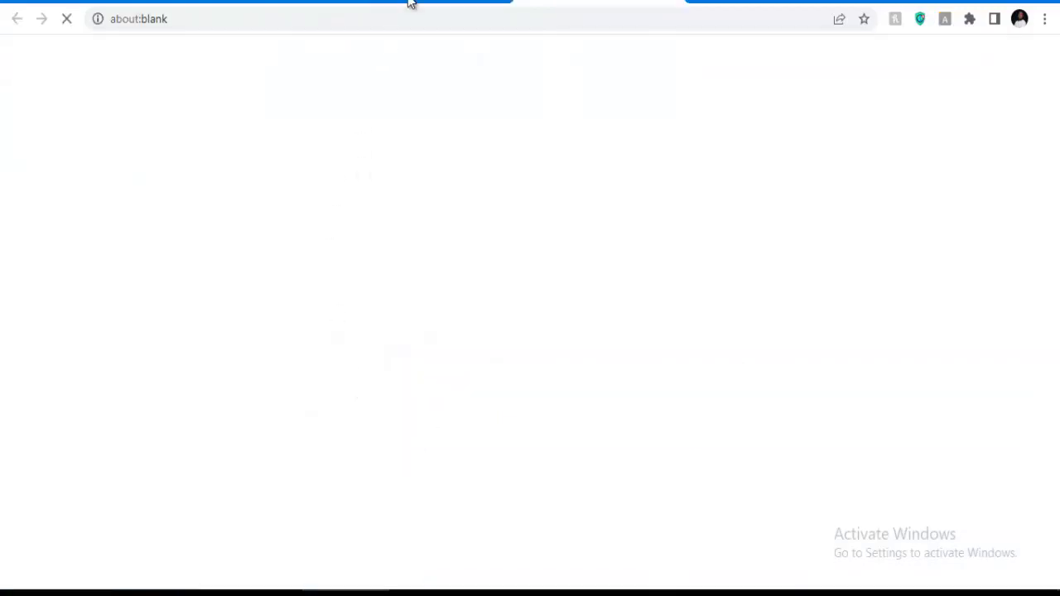
click(408, 3)
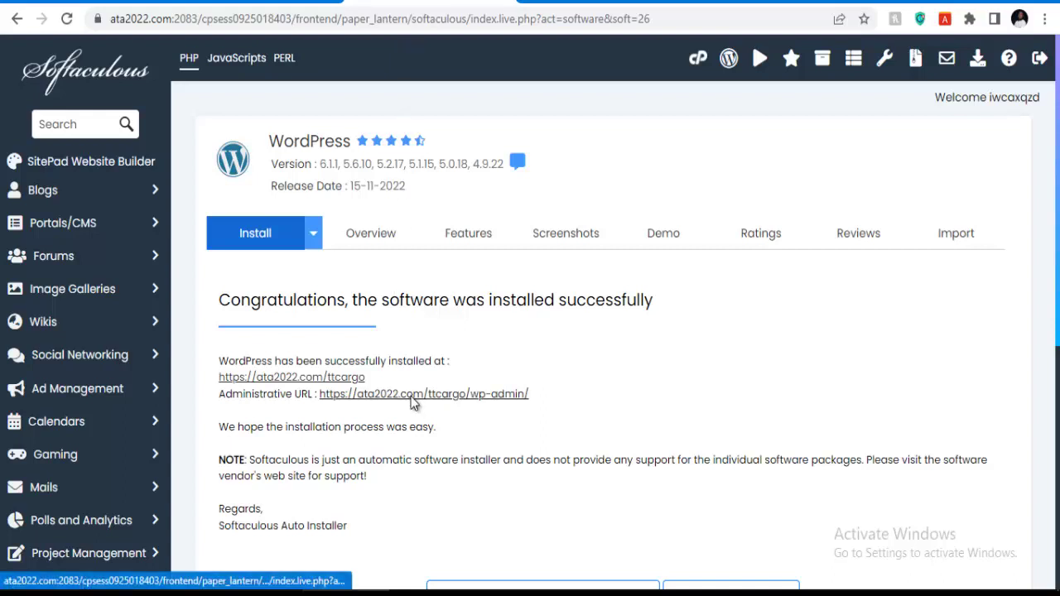
click(410, 395)
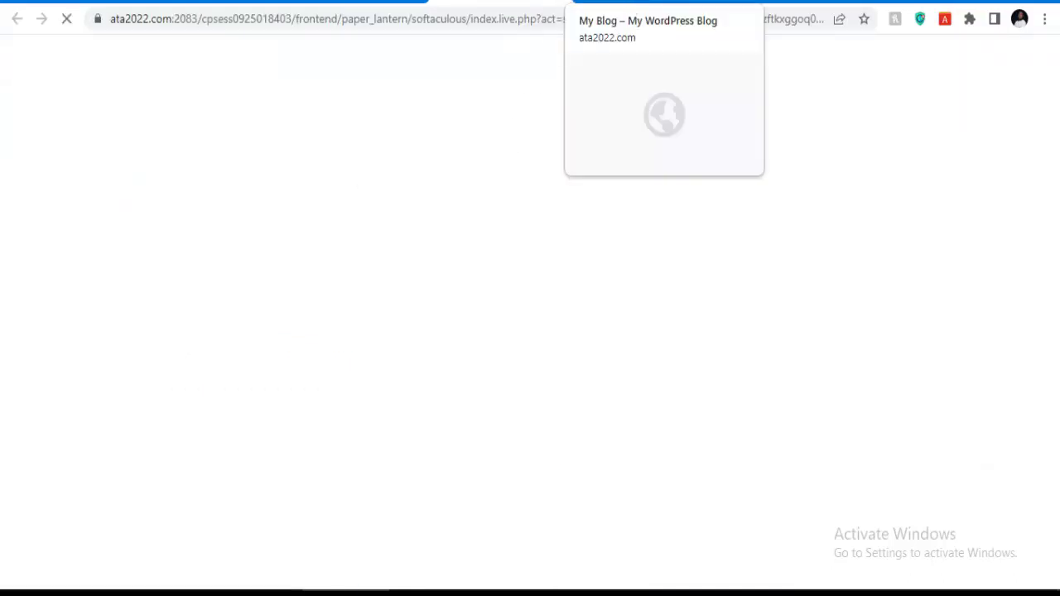
Look over the My Blog homepage with its 'Hello world!' post.
click(630, 2)
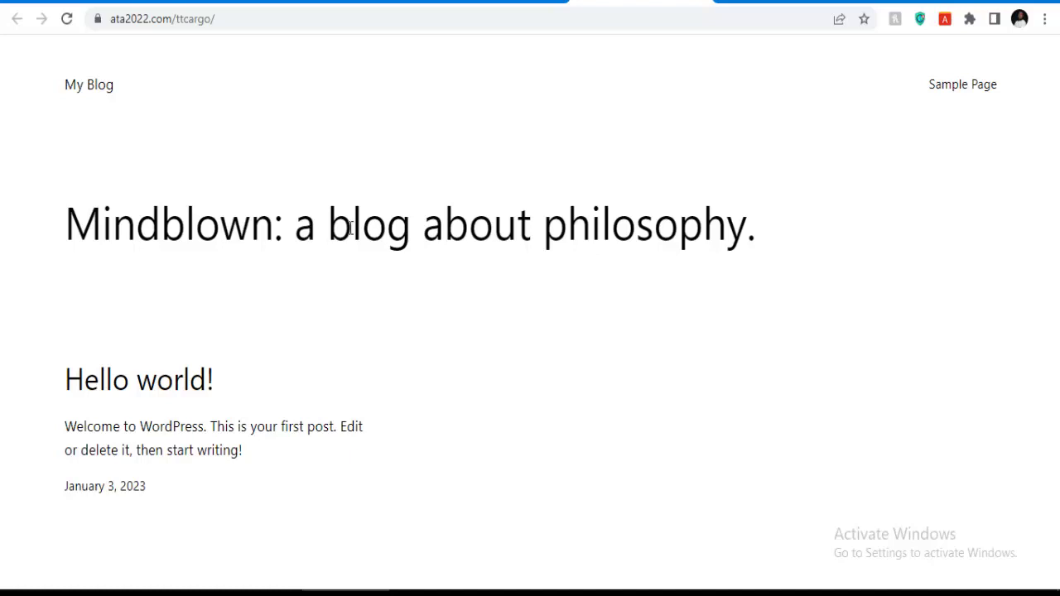
scroll(534, 232, down, 5)
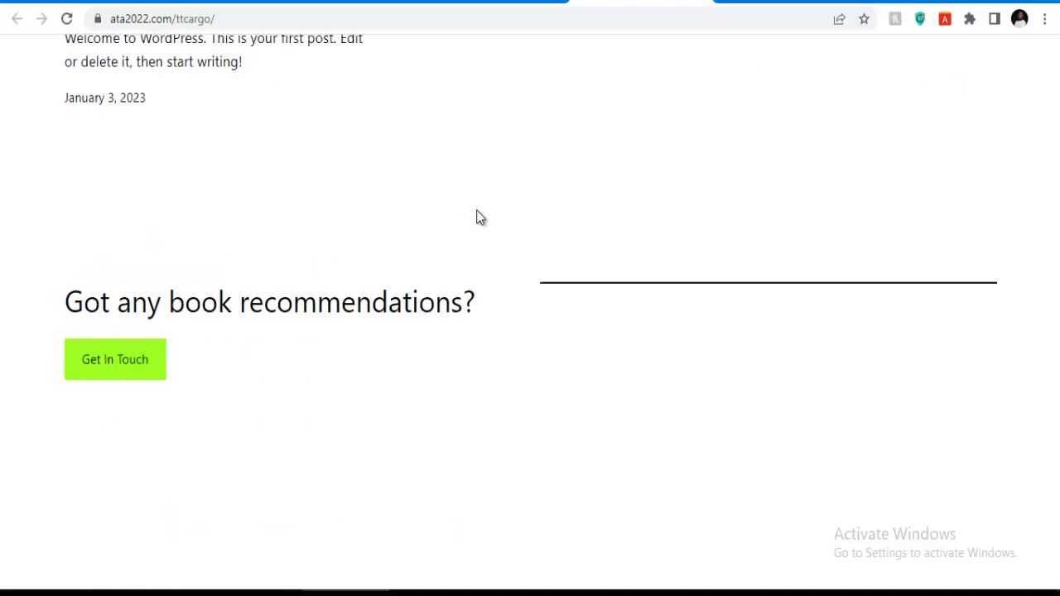
scroll(465, 213, up, 5)
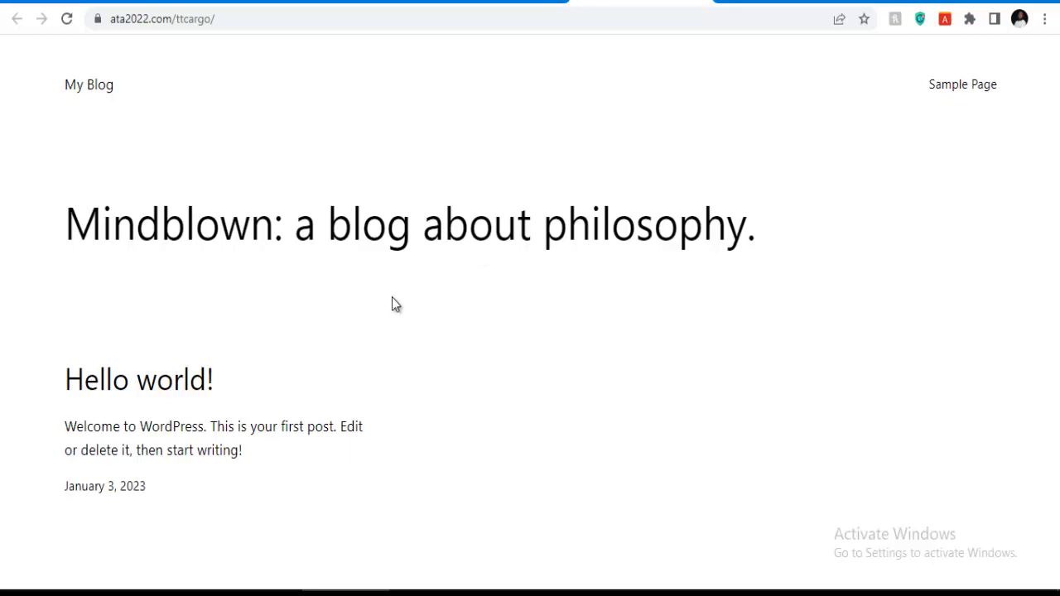
scroll(459, 265, down, 1)
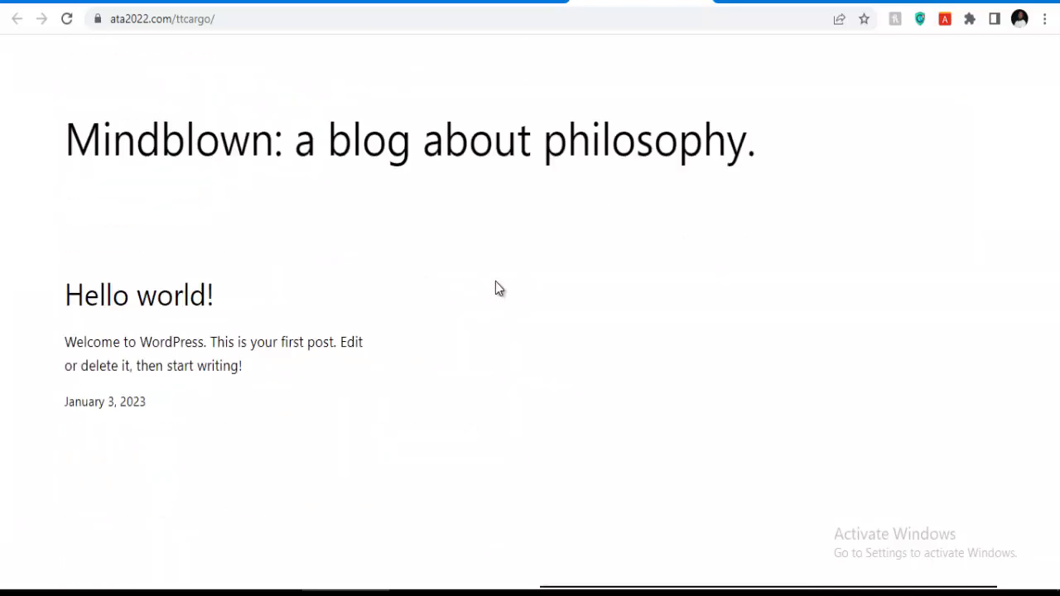
scroll(494, 286, down, 4)
scroll(495, 282, up, 5)
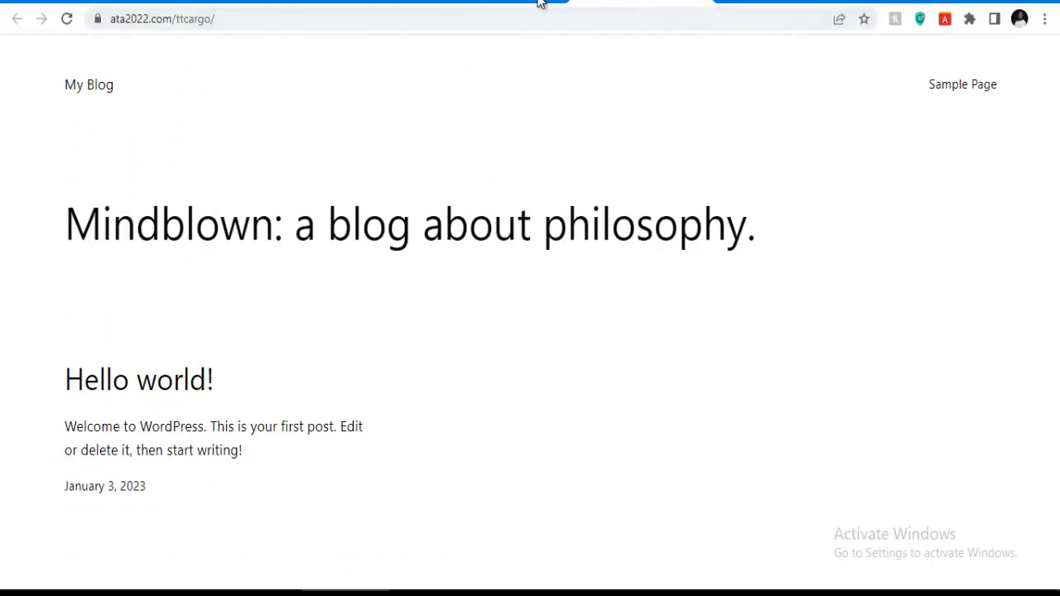
Switch to the wp-admin tab and scroll the WordPress 6.1.1 welcome Dashboard.
click(503, 5)
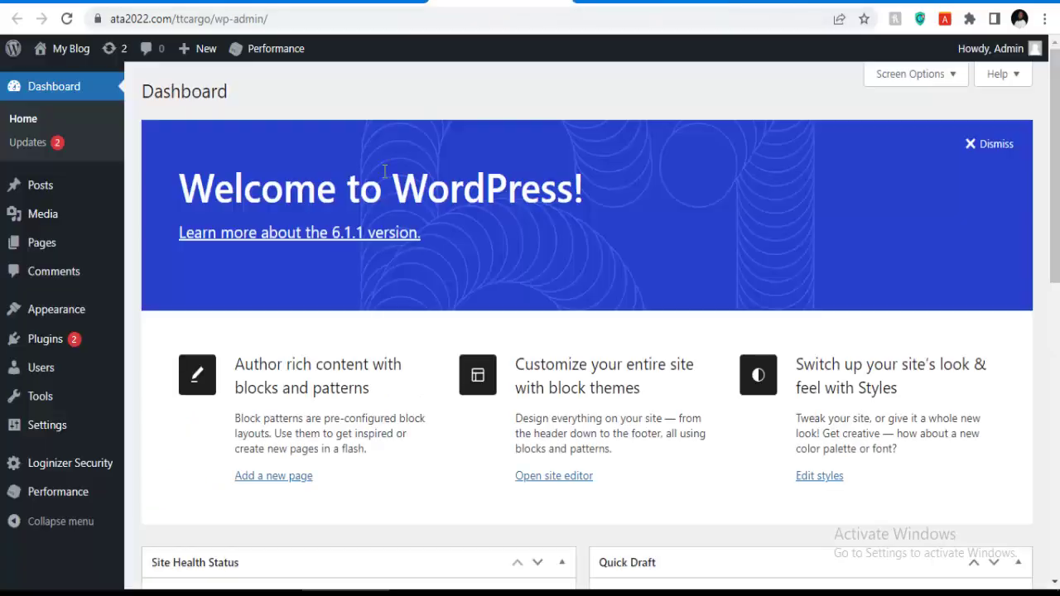
scroll(411, 241, down, 4)
scroll(414, 240, down, 4)
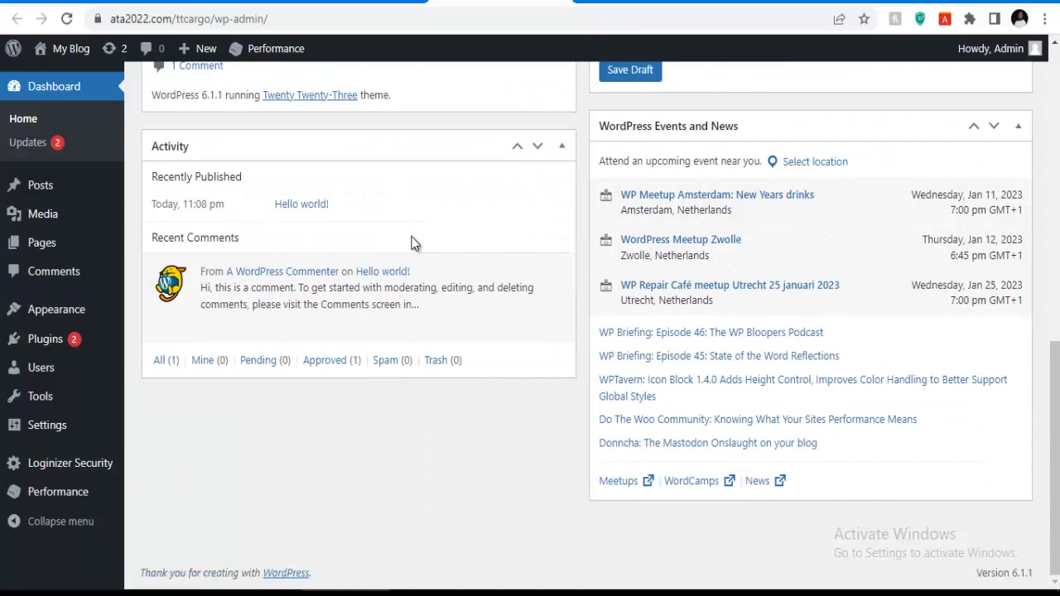
scroll(414, 240, up, 8)
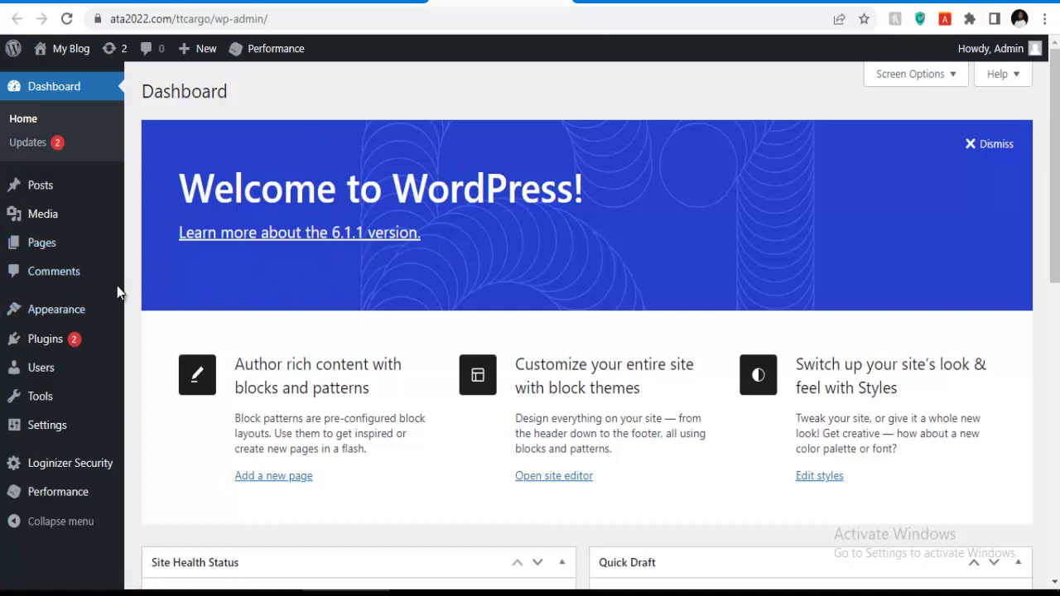
mouse_move(16, 314)
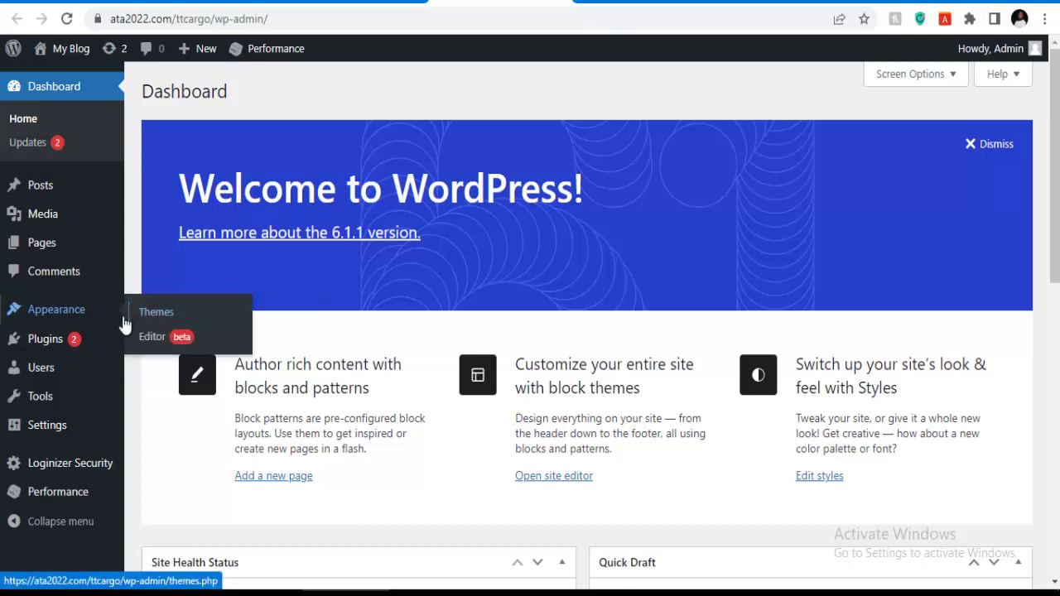
Go to Appearance > Themes > Add New and browse the Popular themes grid.
click(155, 321)
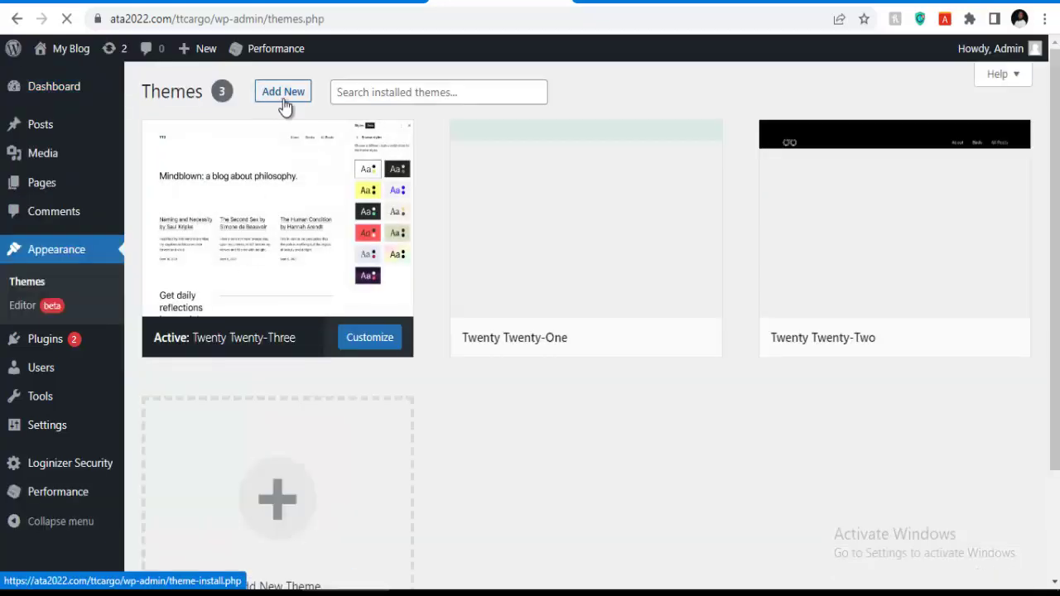
click(283, 93)
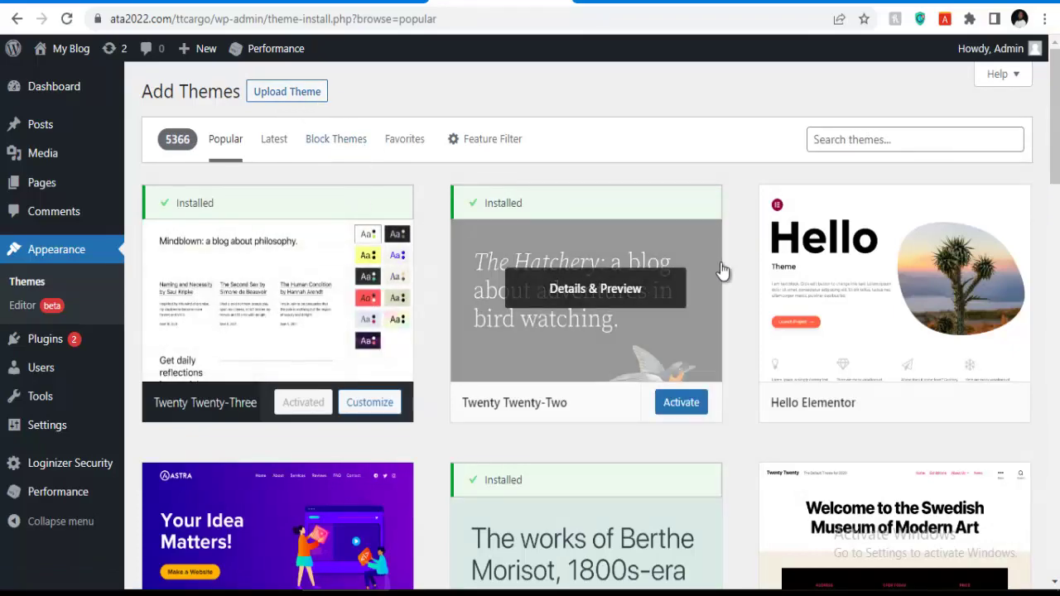
scroll(588, 298, down, 2)
scroll(555, 348, down, 8)
scroll(552, 352, up, 4)
scroll(549, 347, down, 6)
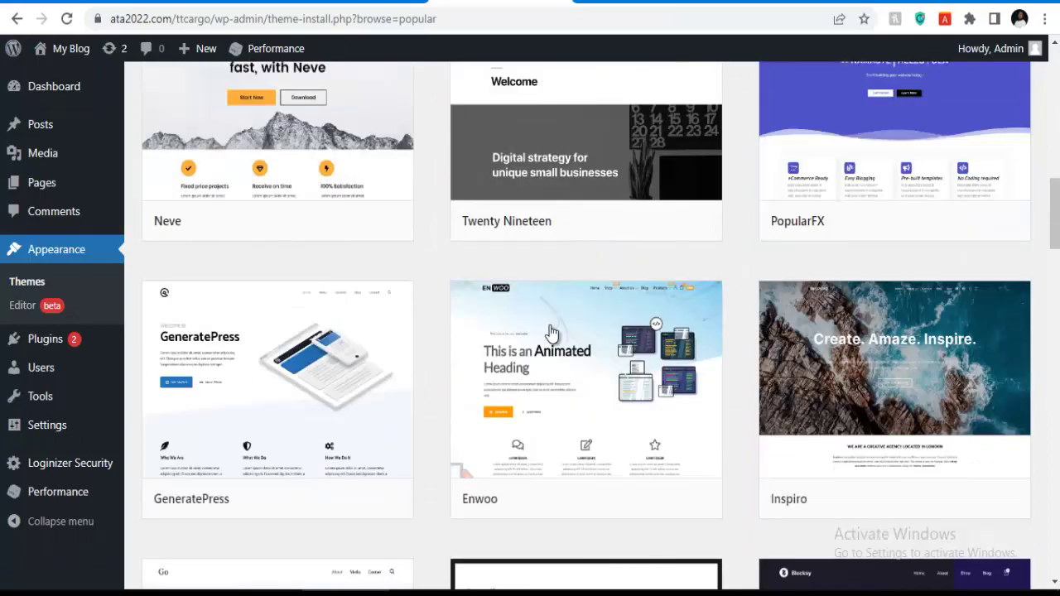
scroll(406, 300, down, 1)
scroll(409, 296, up, 12)
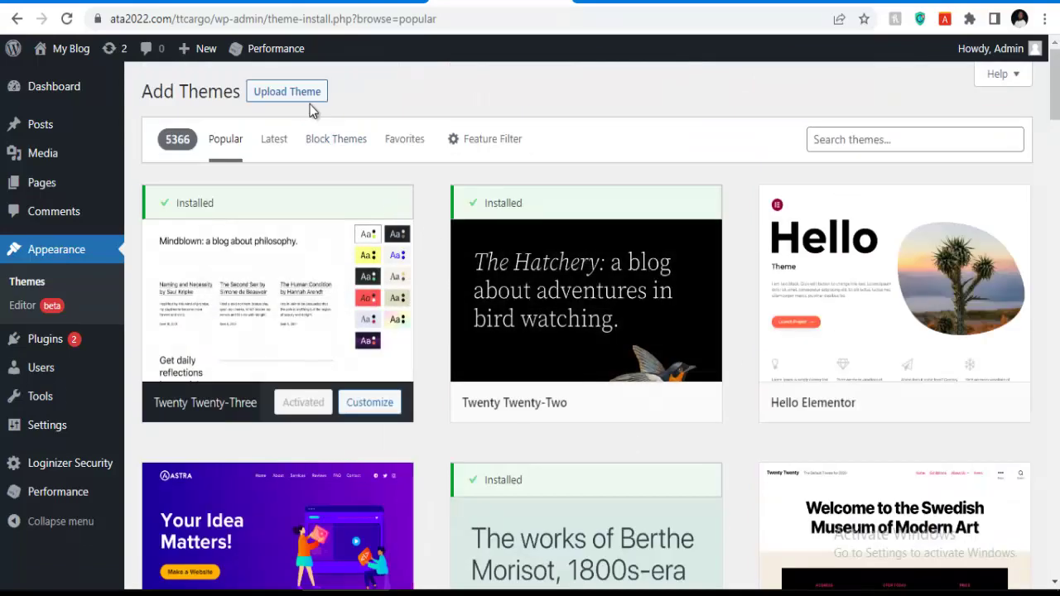
Reveal the theme upload form and open the file picker on the Desktop folder.
click(292, 94)
click(468, 245)
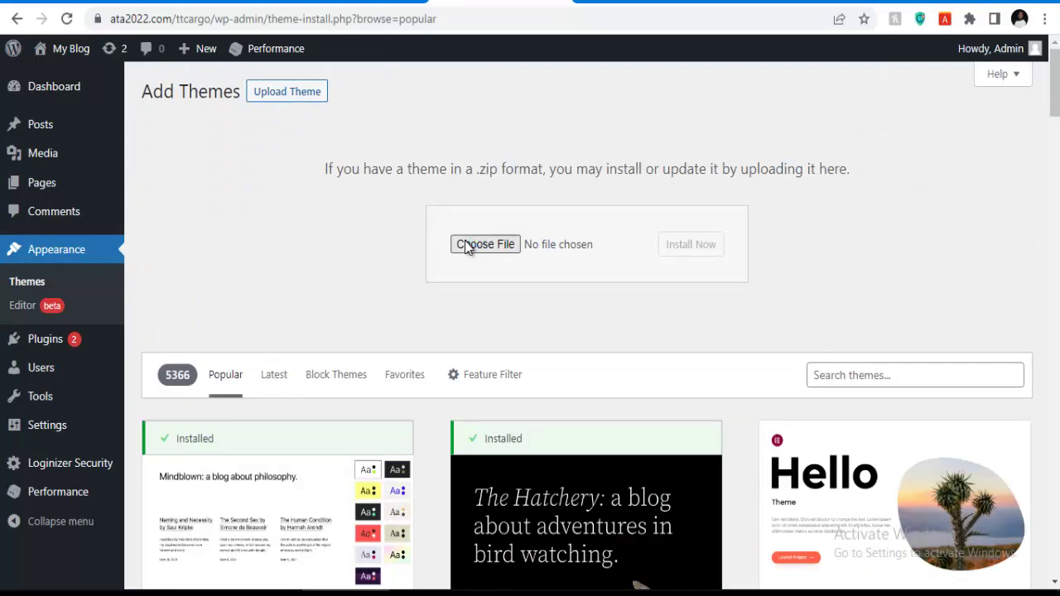
click(467, 246)
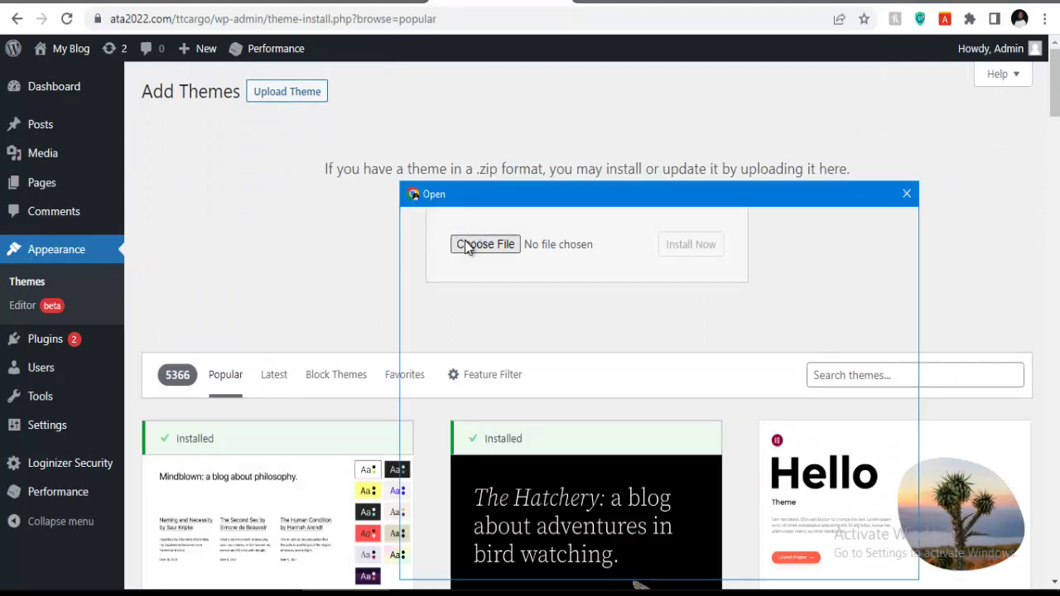
scroll(579, 348, down, 1)
scroll(597, 342, up, 1)
click(457, 313)
scroll(606, 358, down, 5)
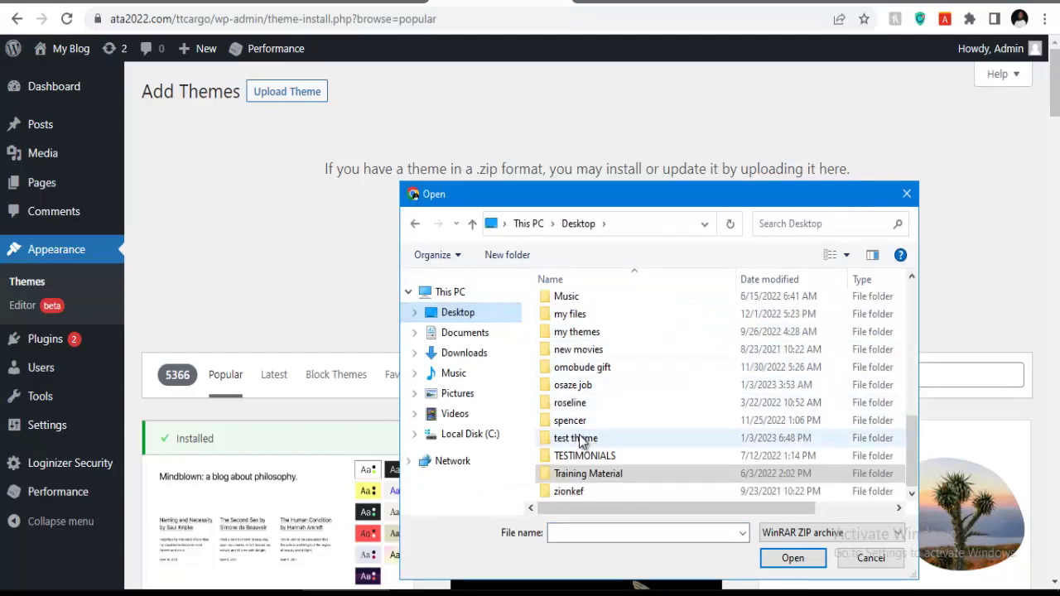
Pick transland.zip from the test theme > logistics > transland190 folders and install it.
double_click(581, 438)
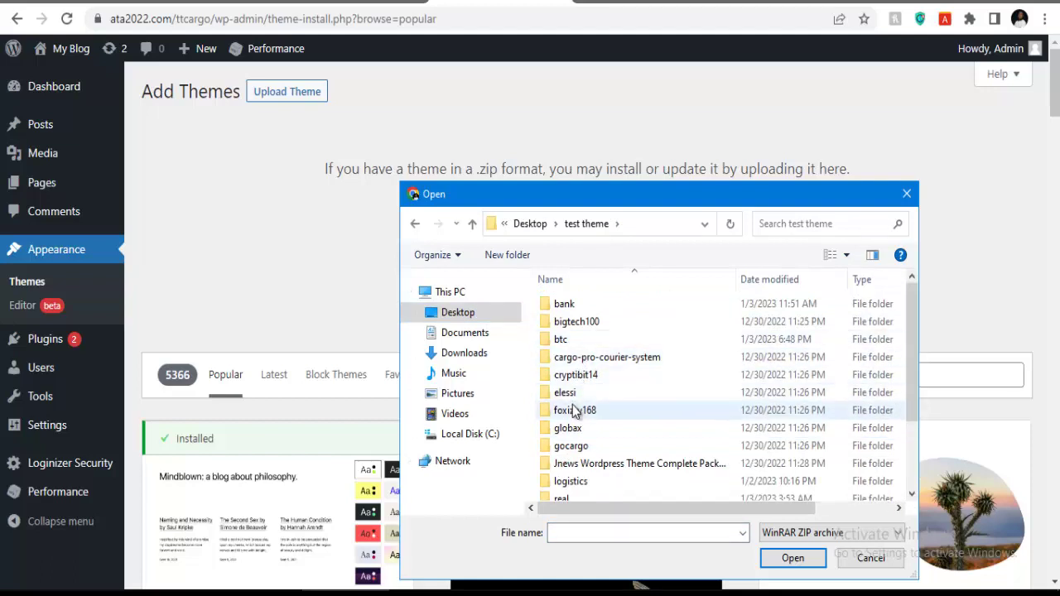
double_click(571, 481)
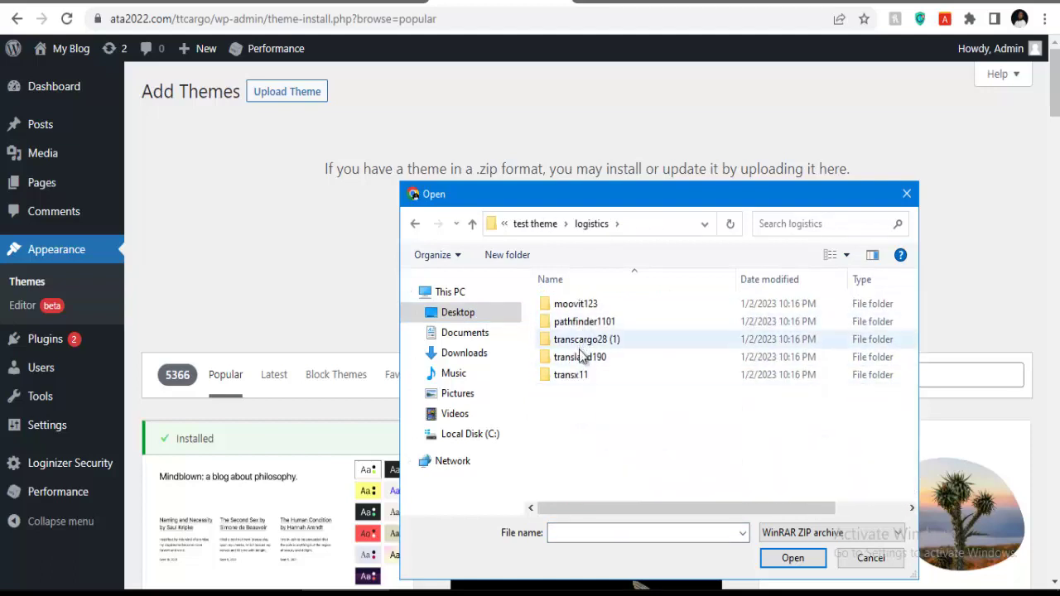
double_click(579, 358)
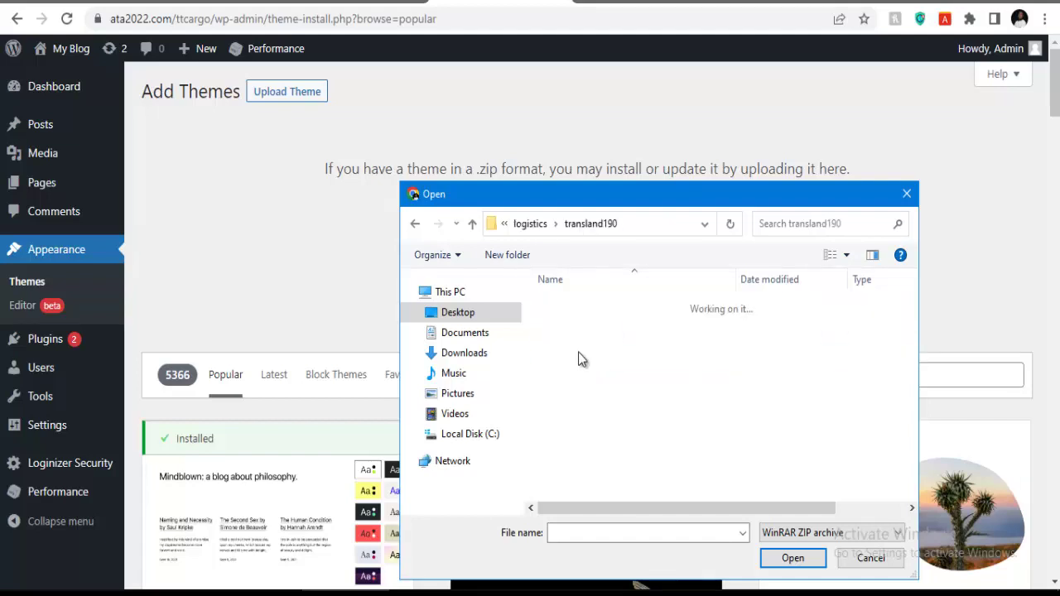
click(582, 309)
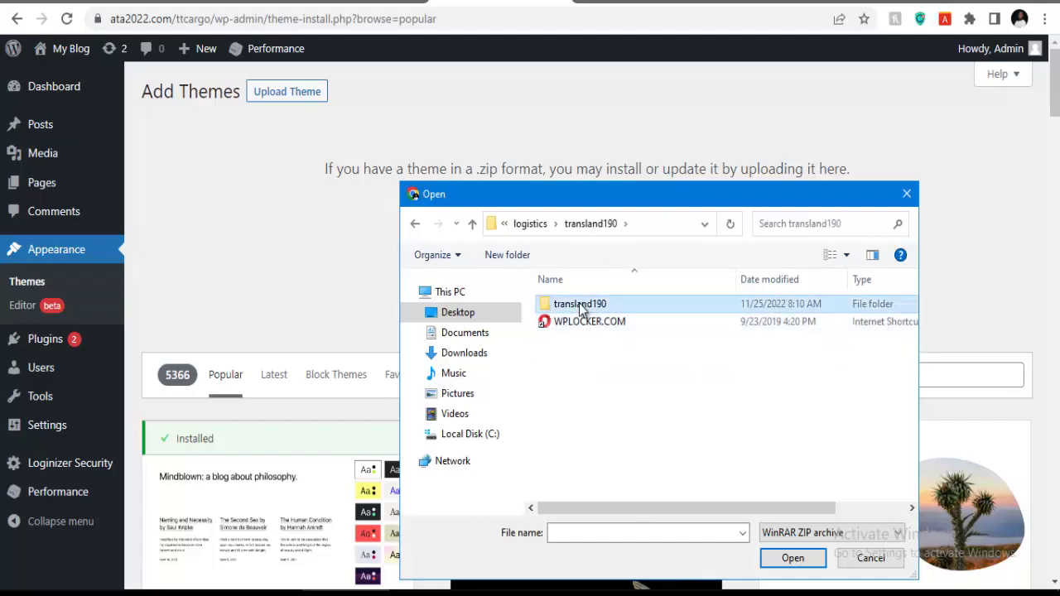
click(579, 303)
double_click(647, 302)
click(617, 321)
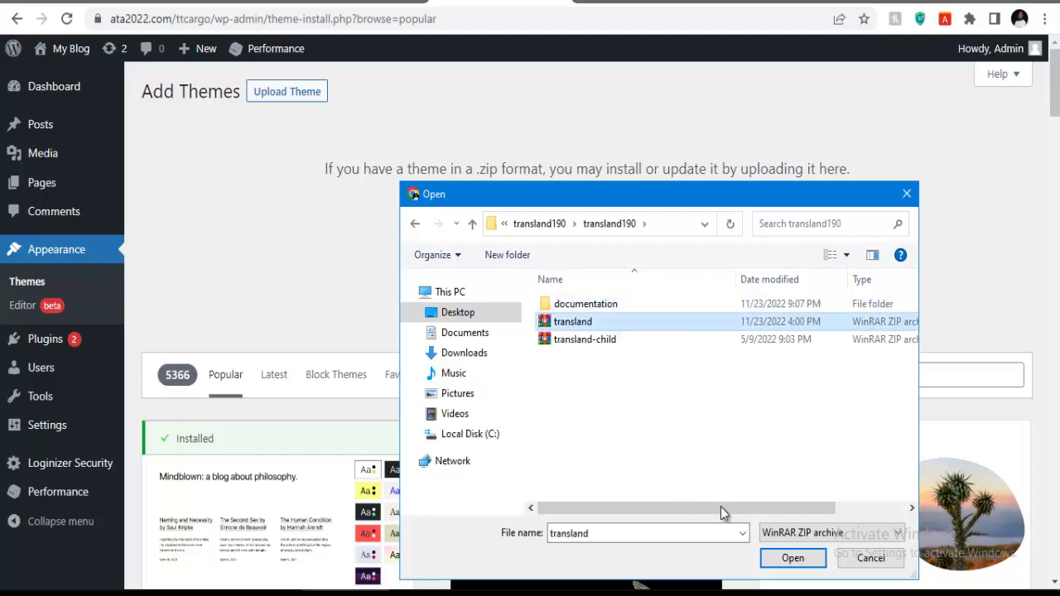
click(791, 559)
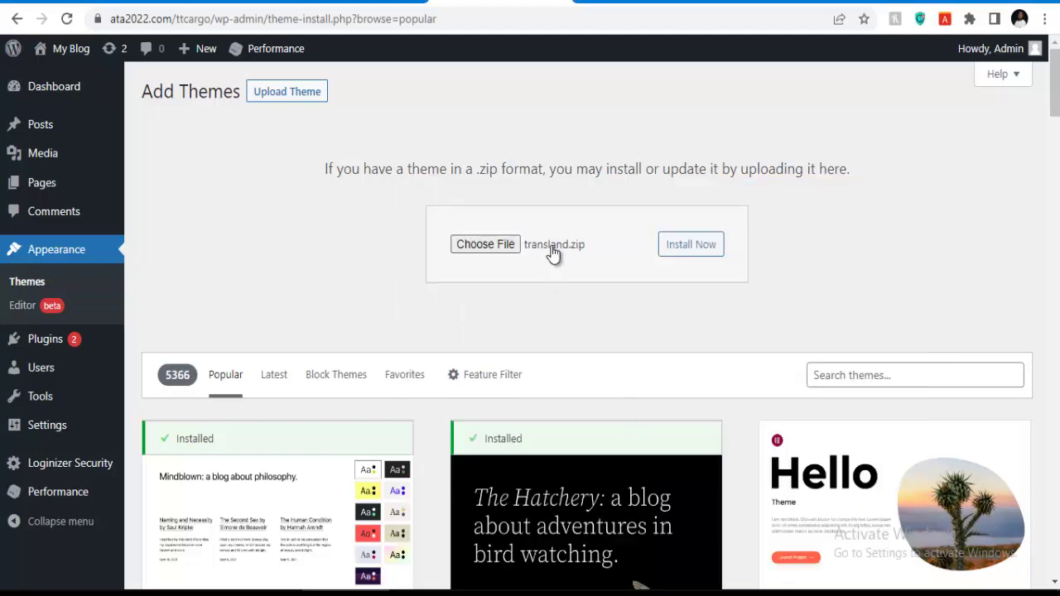
click(669, 260)
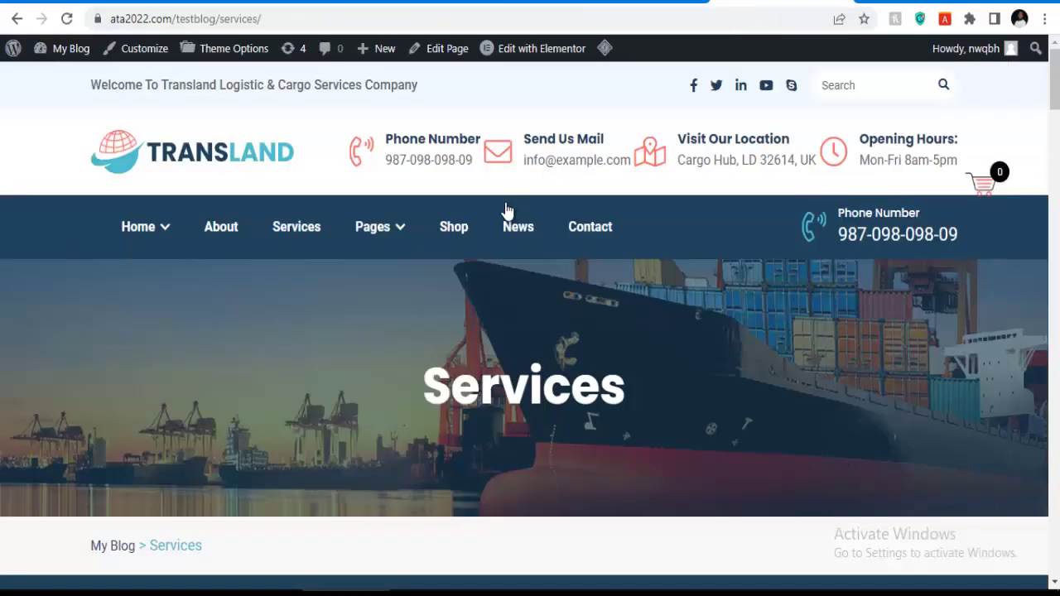
Scroll through the Transland demo's Services page sections, down and back up.
scroll(502, 213, down, 5)
scroll(498, 235, down, 5)
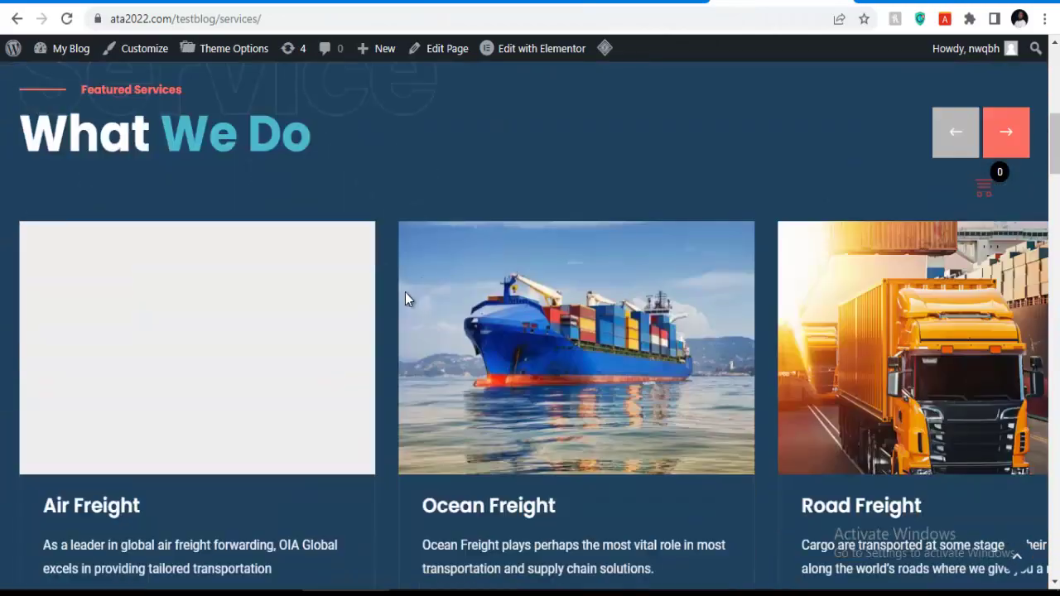
scroll(703, 239, down, 4)
scroll(730, 240, down, 12)
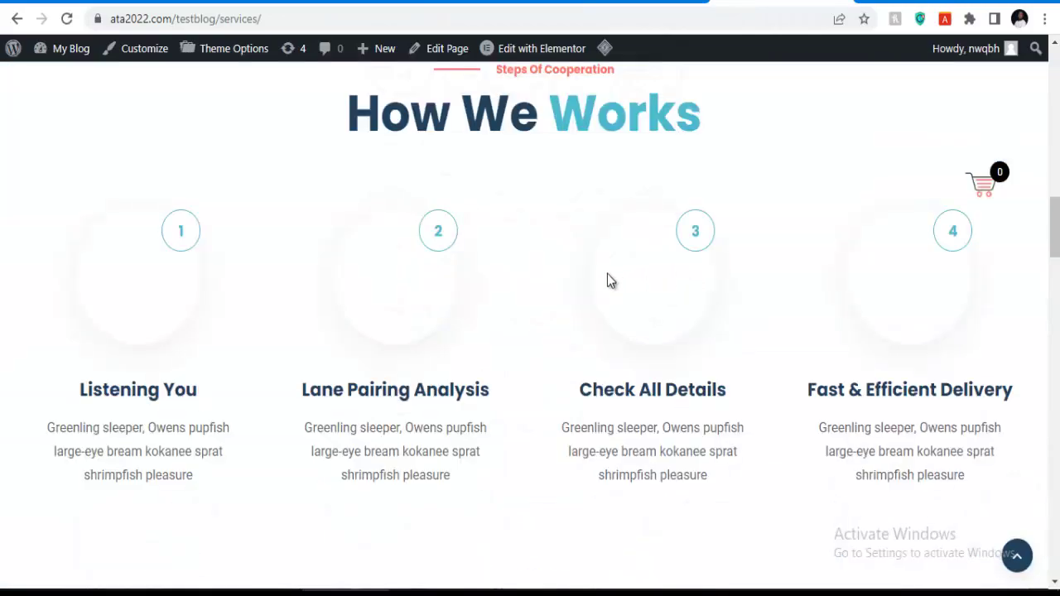
scroll(660, 271, down, 5)
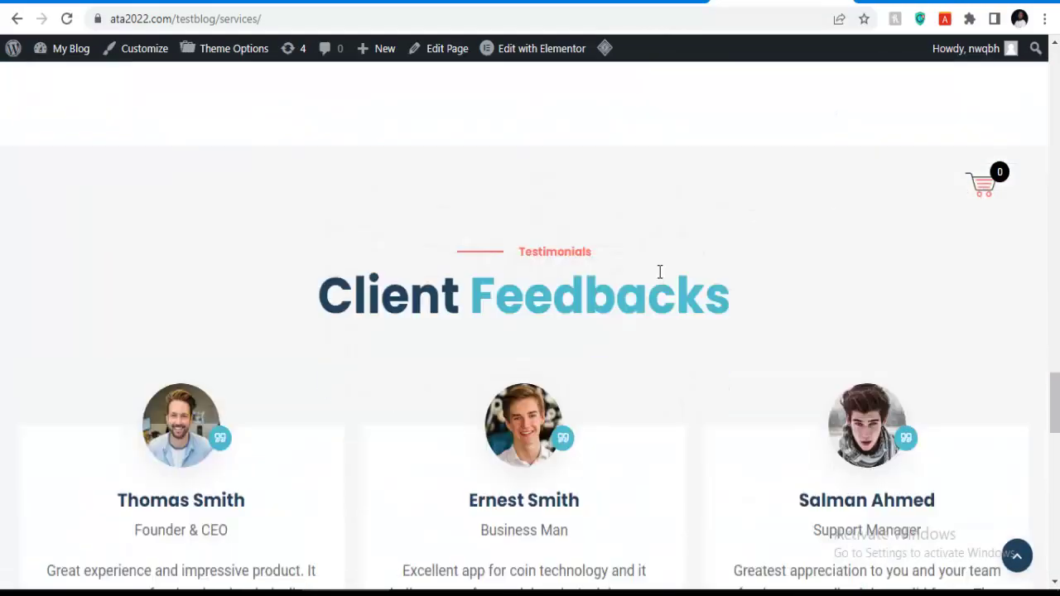
scroll(658, 273, up, 12)
scroll(657, 272, up, 15)
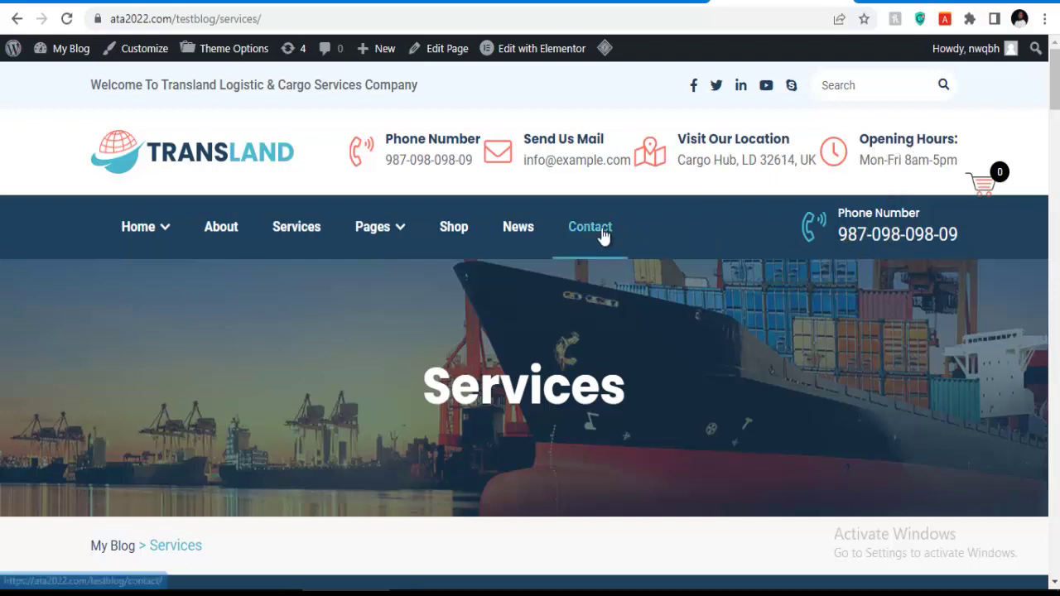
mouse_move(390, 234)
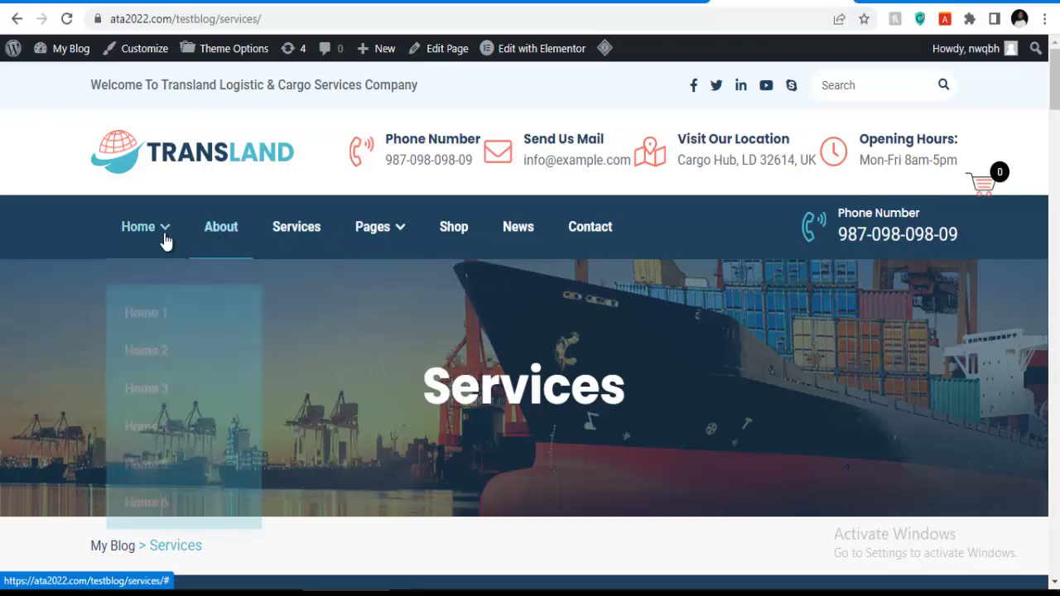
scroll(362, 272, down, 5)
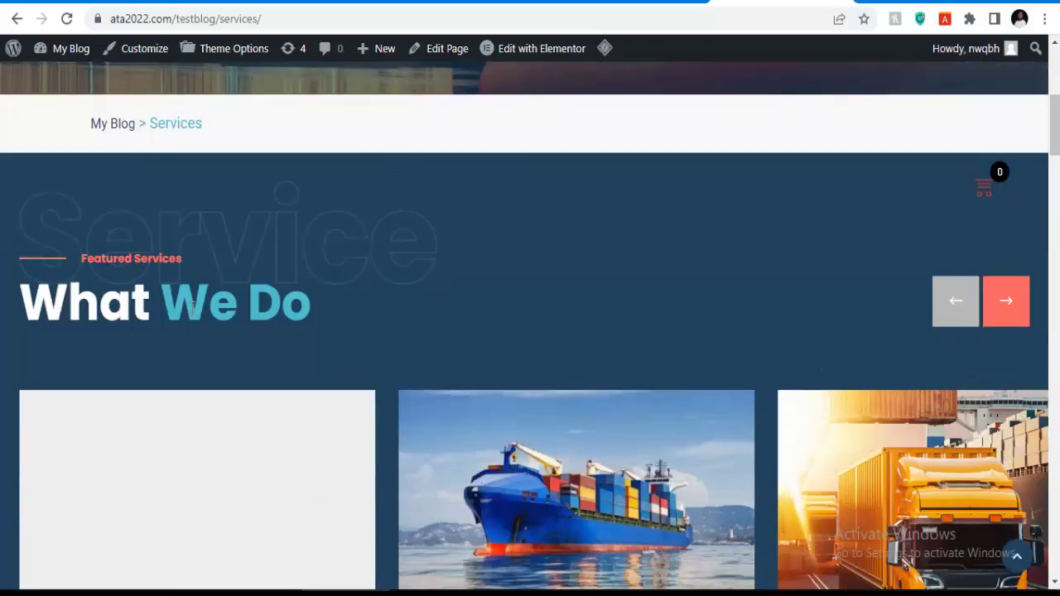
scroll(428, 256, down, 5)
scroll(248, 241, up, 3)
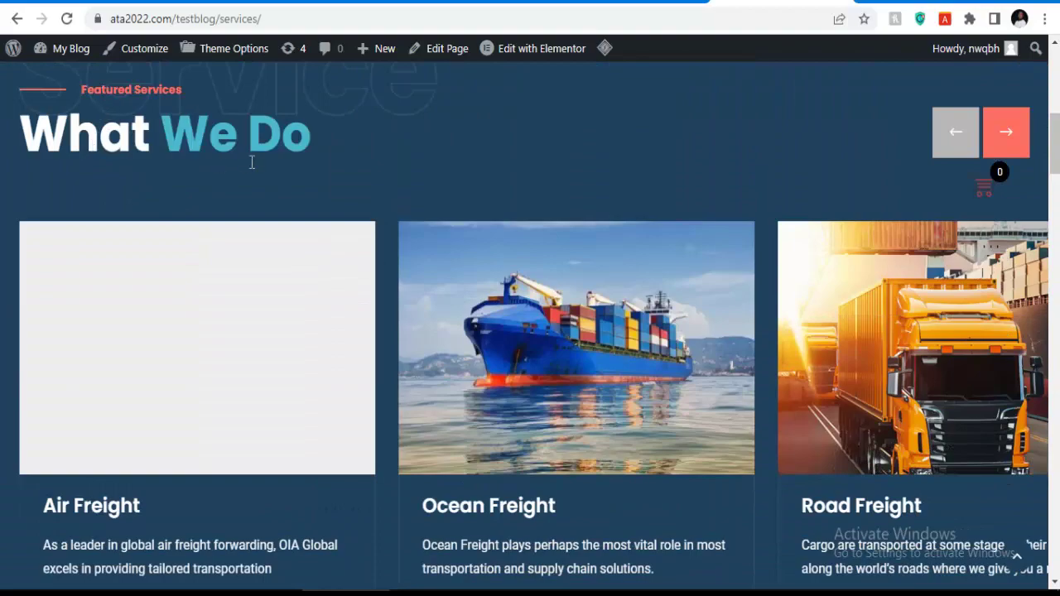
scroll(232, 174, down, 10)
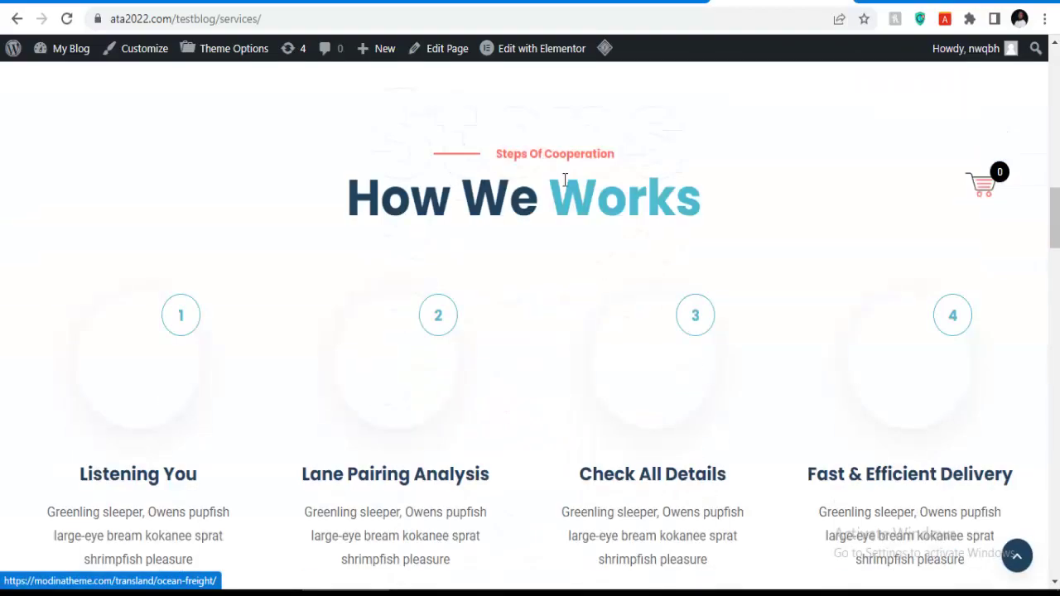
scroll(598, 183, up, 18)
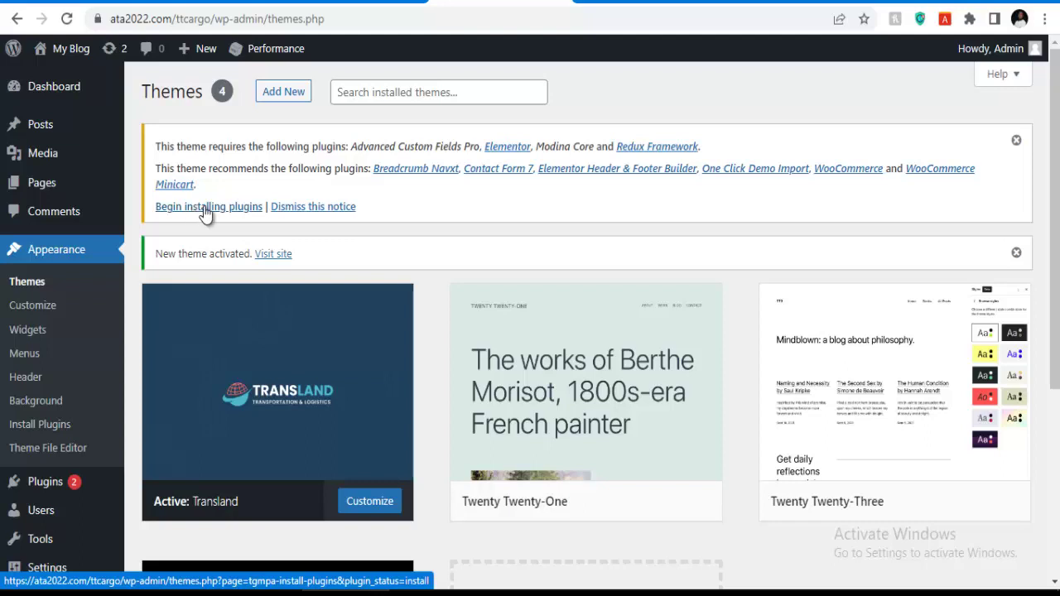
Bulk-install all ten Transland plugins, from Advanced Custom Fields Pro to WooCommerce Minicart.
click(206, 213)
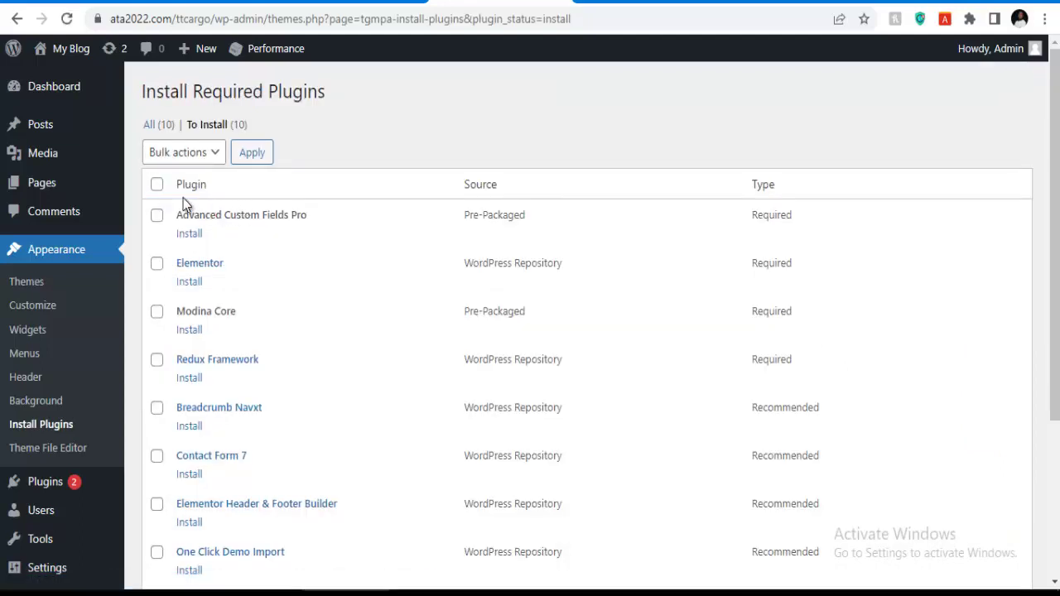
click(157, 187)
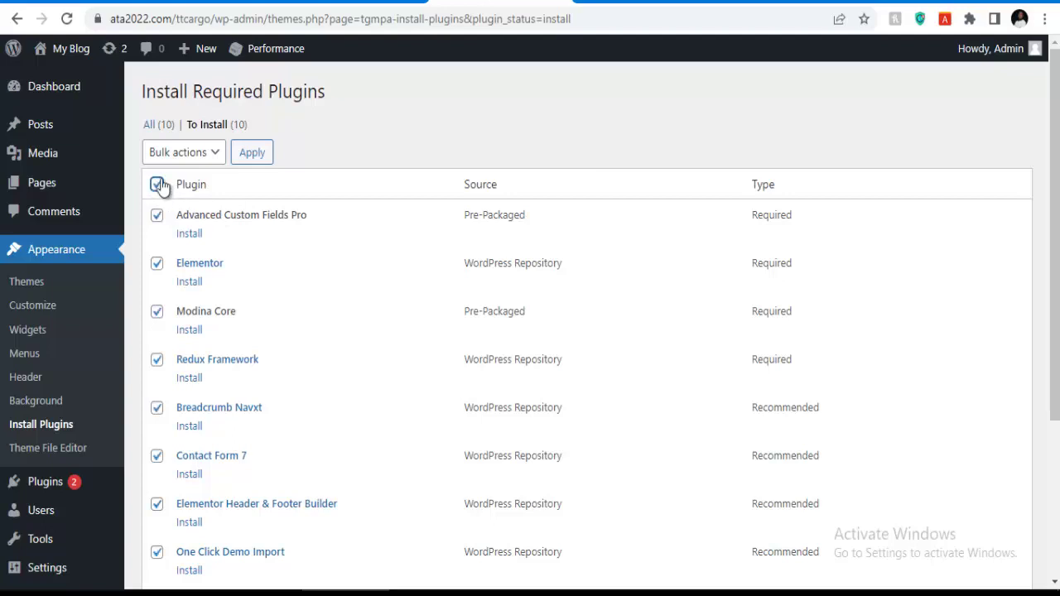
click(192, 154)
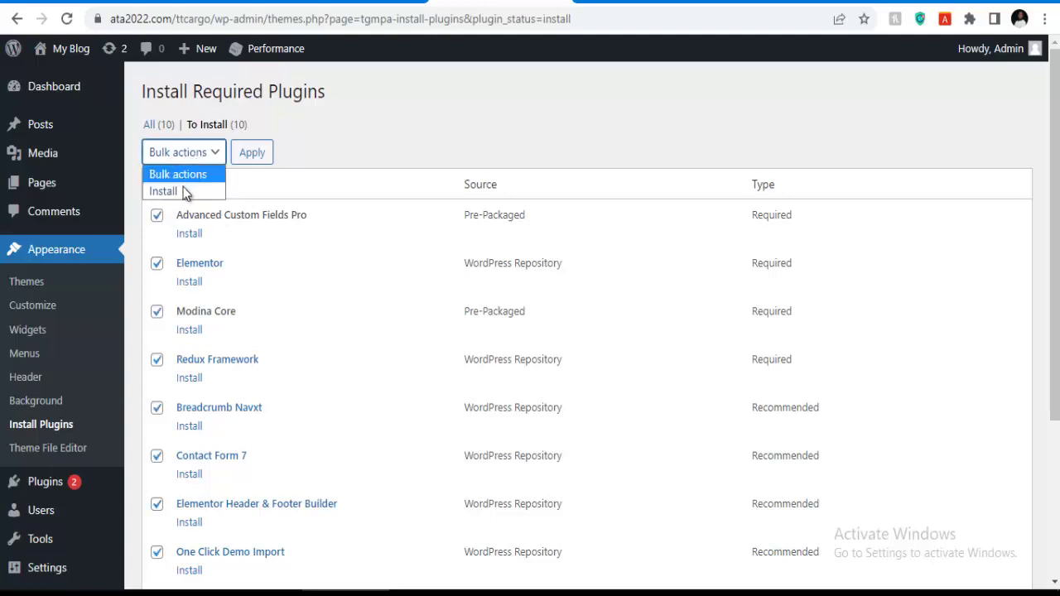
click(184, 191)
click(253, 159)
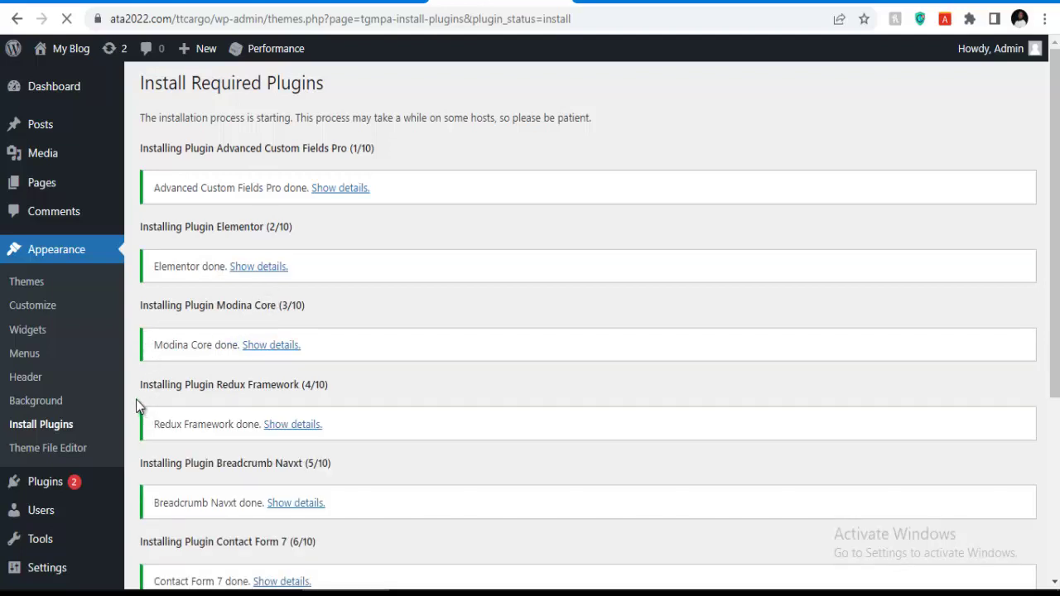
scroll(315, 335, down, 3)
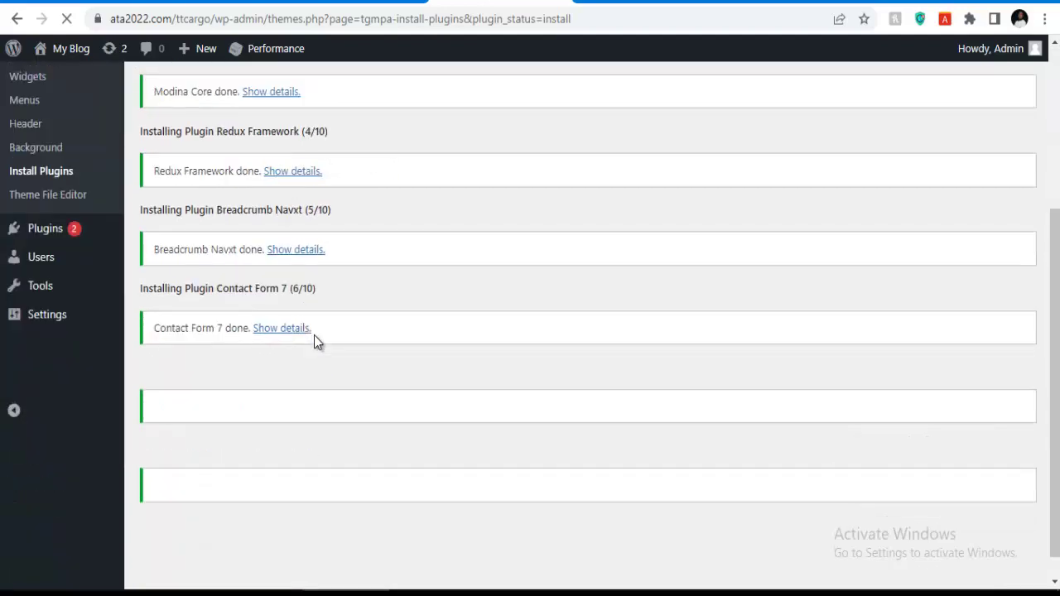
scroll(270, 331, down, 1)
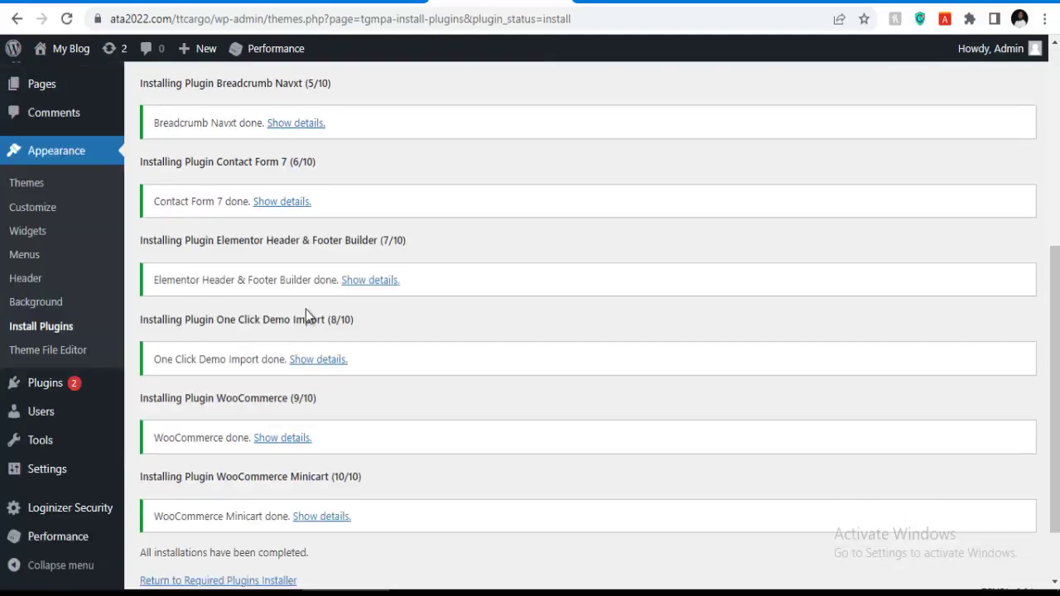
scroll(302, 315, down, 1)
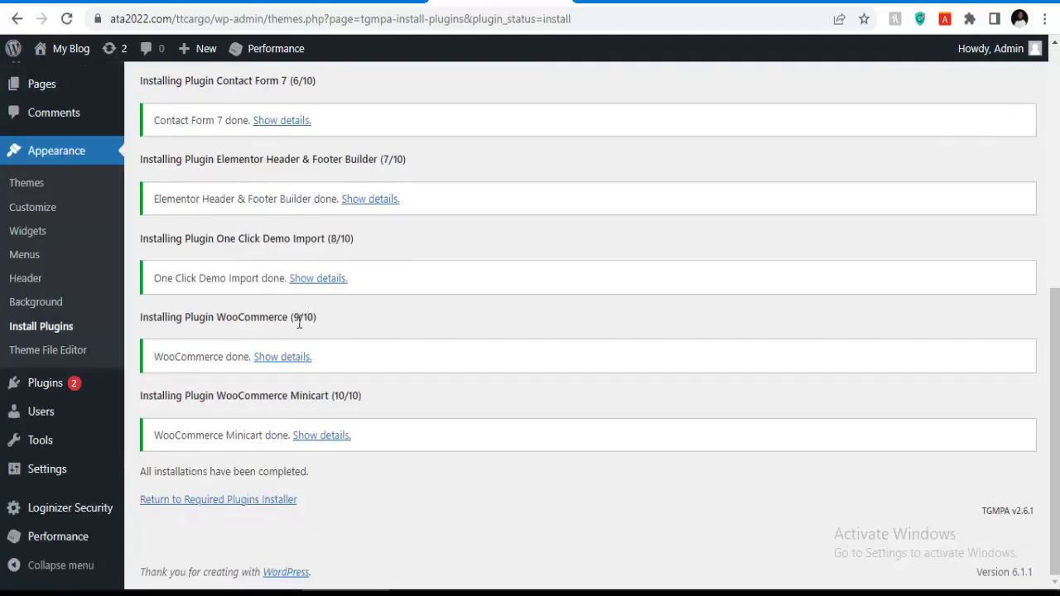
Bulk-activate all ten installed required plugins from the installer list, then return to the Dashboard.
click(236, 502)
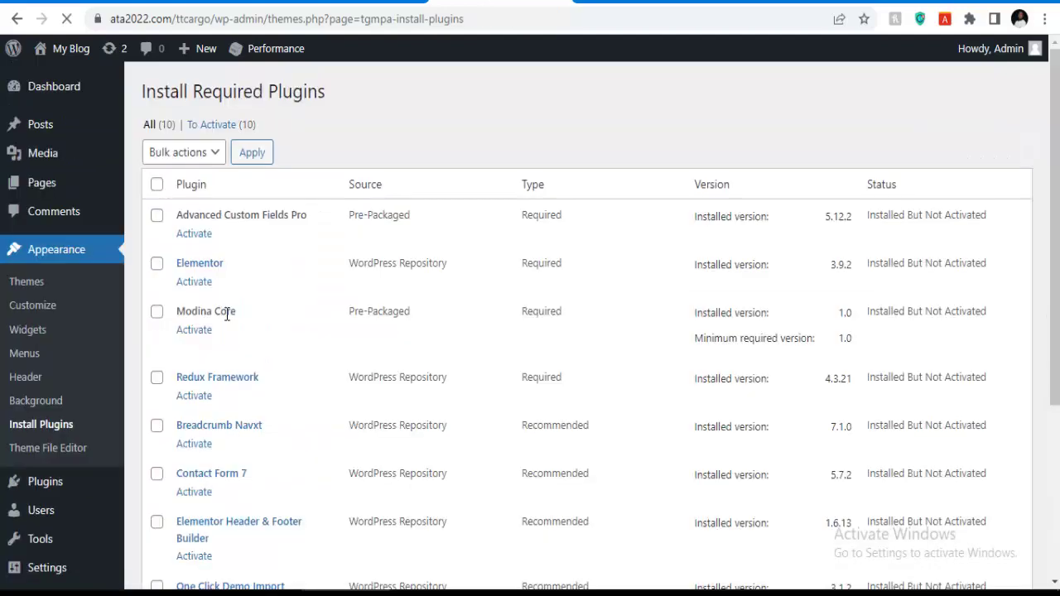
click(156, 185)
click(180, 155)
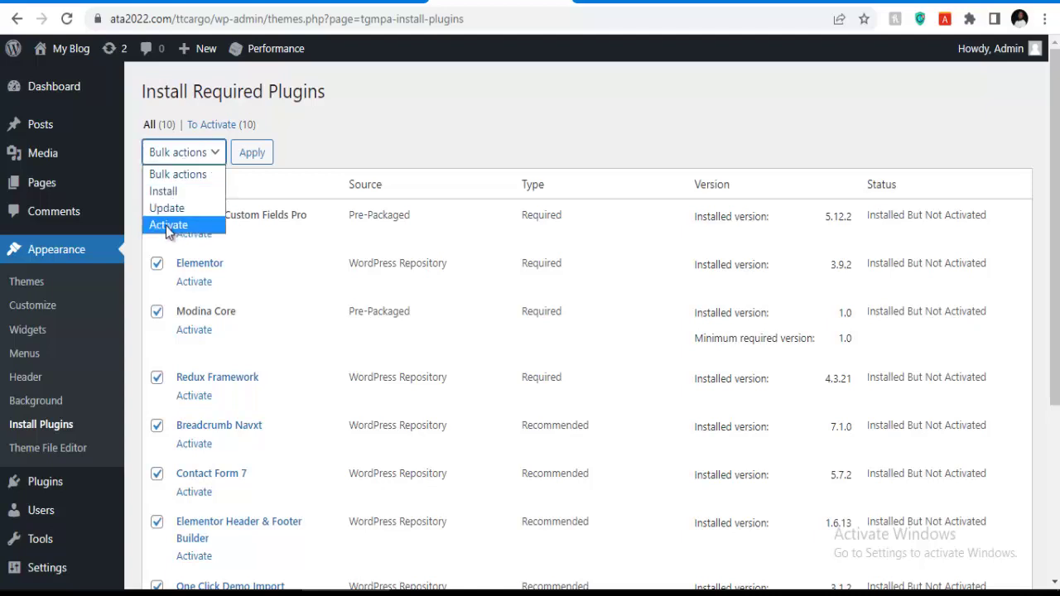
click(161, 224)
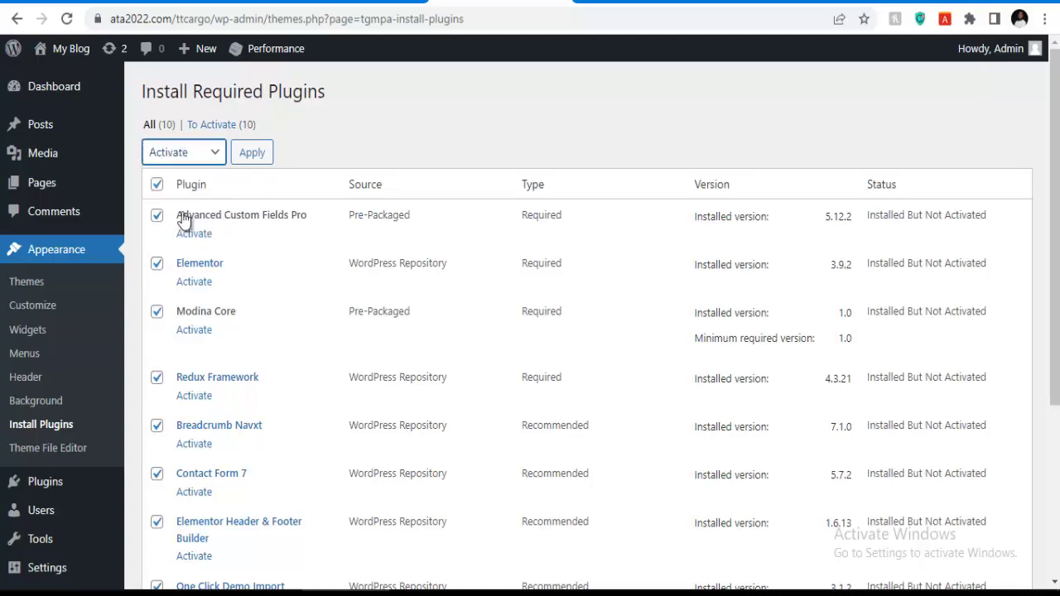
click(251, 156)
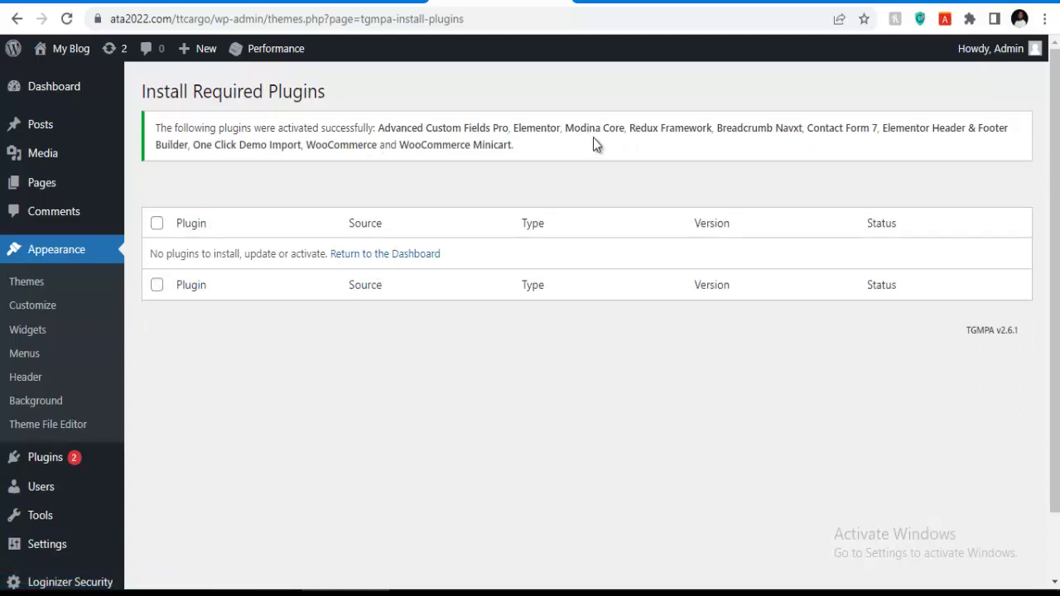
click(381, 262)
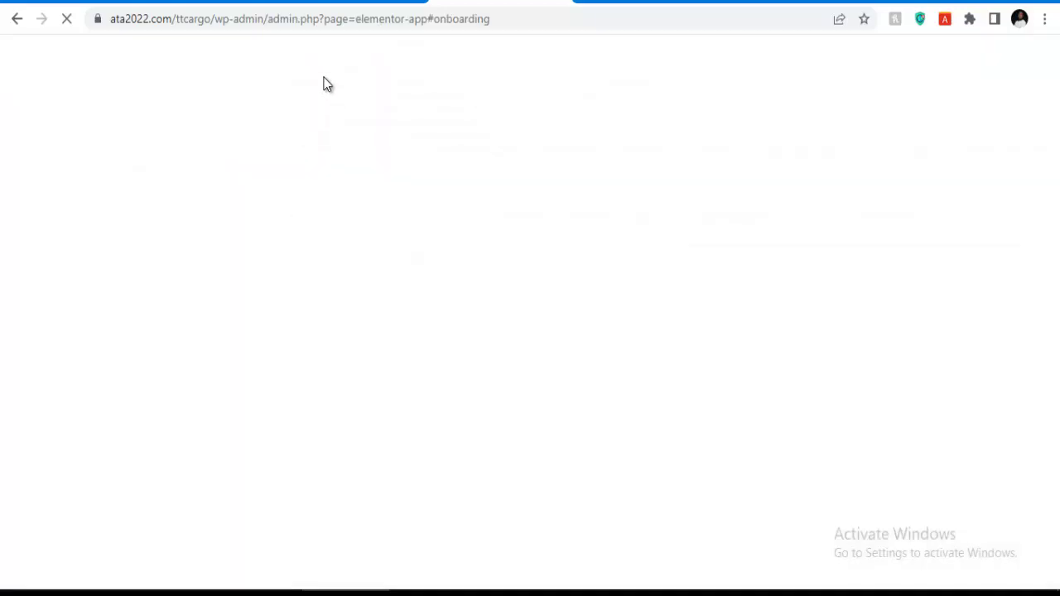
Strip the Elementor onboarding path so the address loads plain /wp-admin/, then head for Appearance > Import Demo Data.
drag(268, 19, 597, 20)
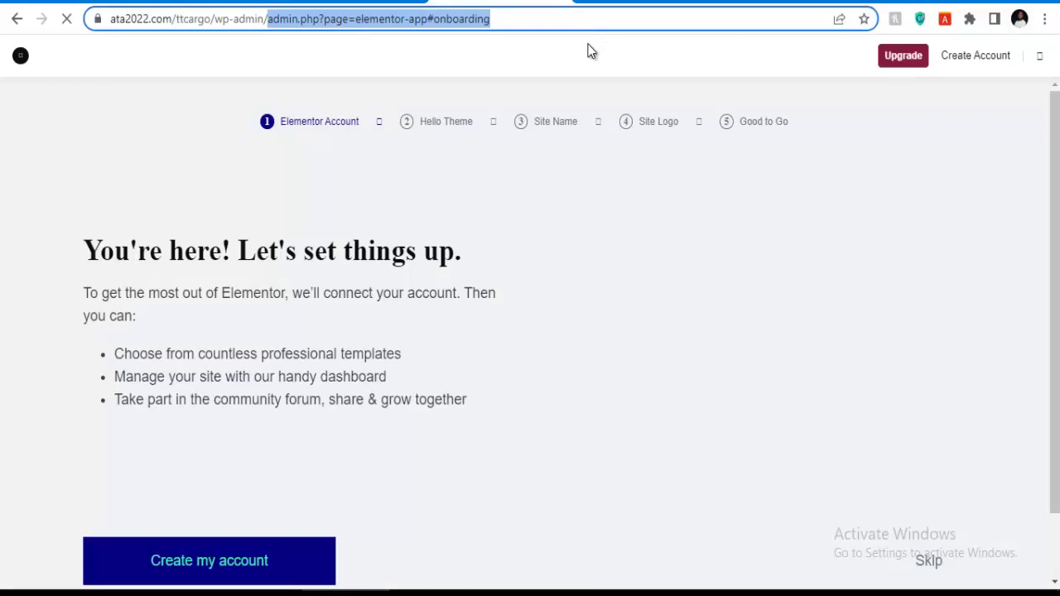
key(BackSpace)
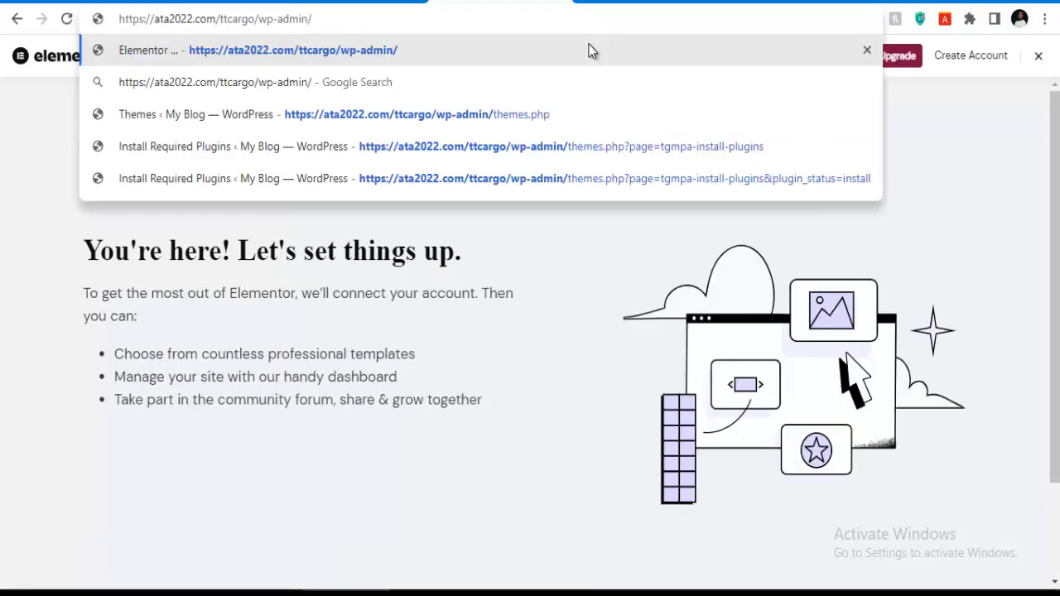
key(Return)
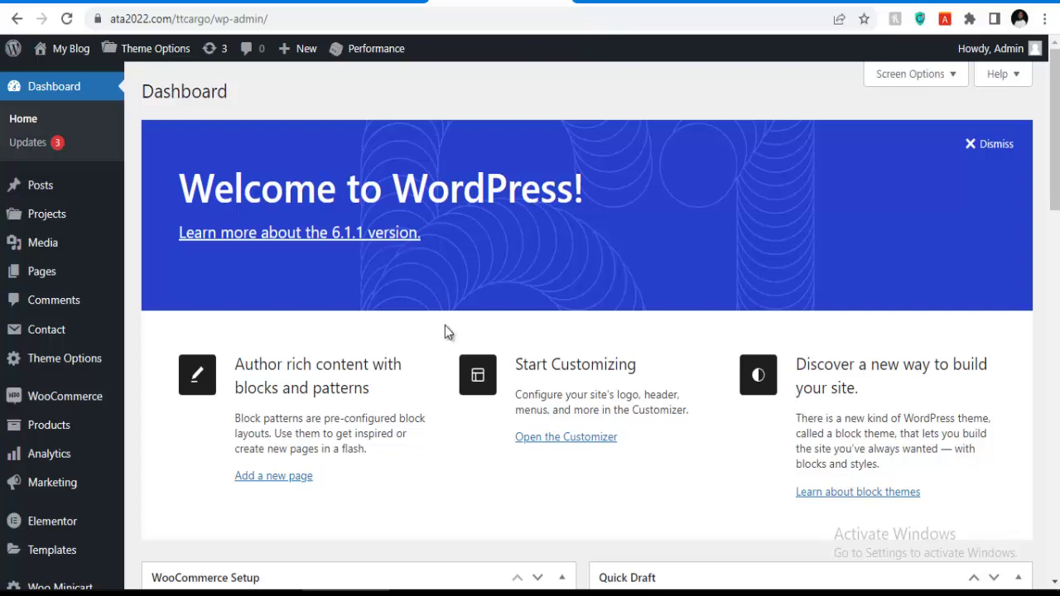
scroll(464, 220, down, 3)
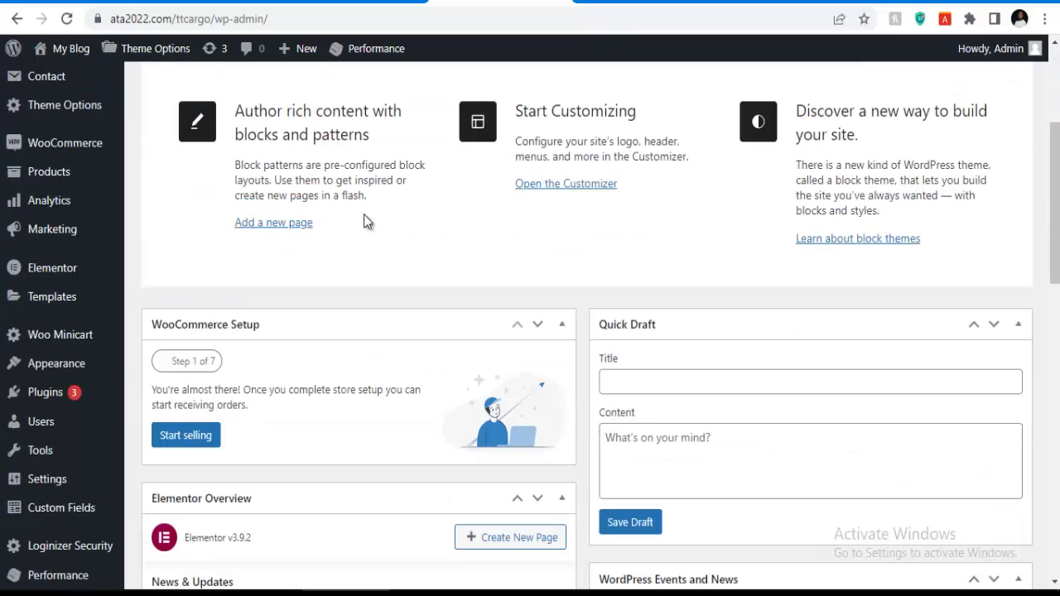
scroll(397, 225, up, 2)
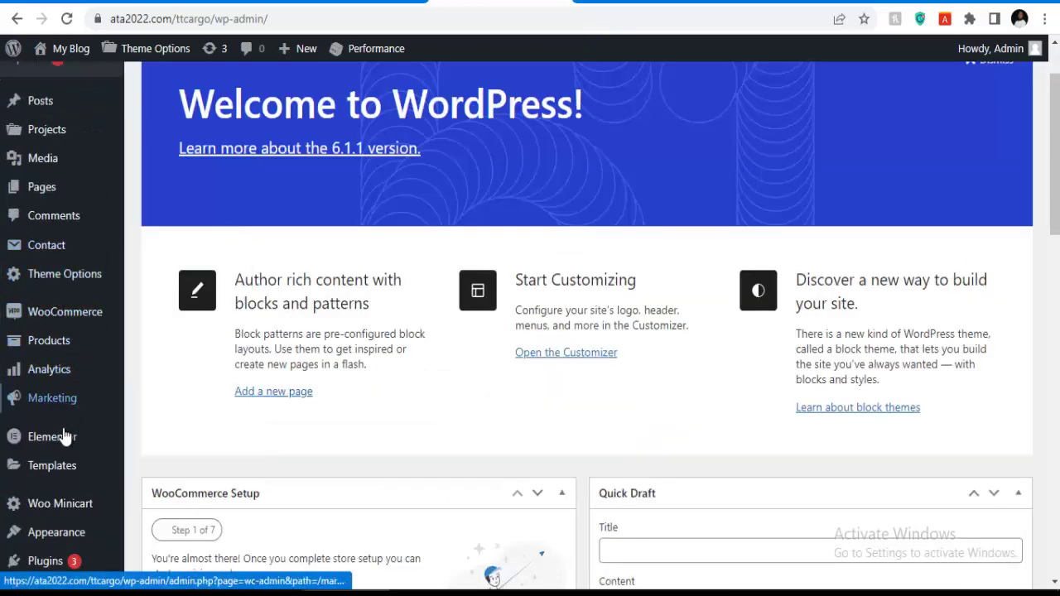
scroll(33, 451, down, 4)
mouse_move(73, 329)
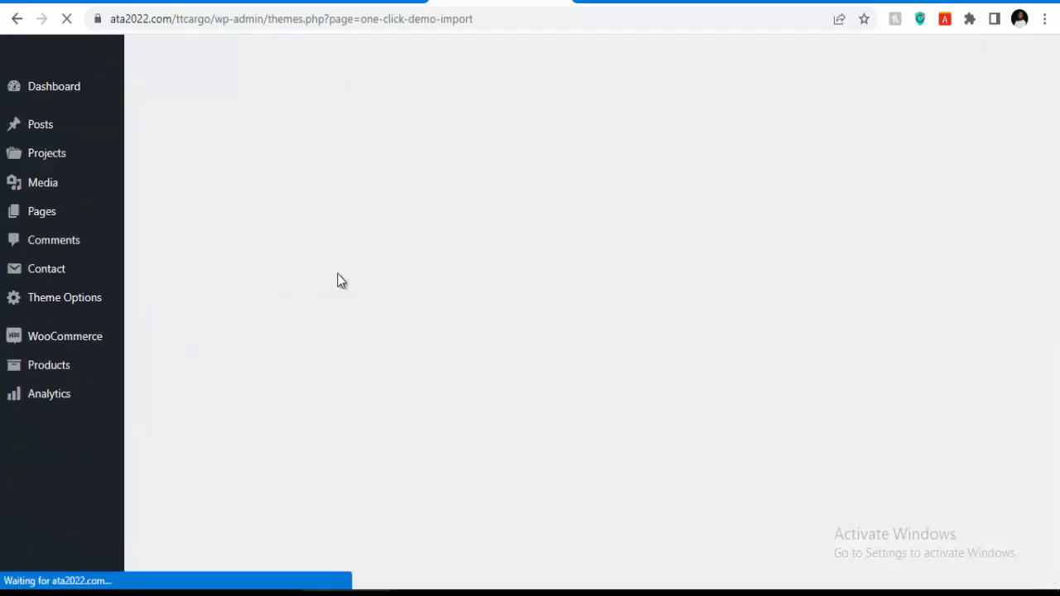
scroll(491, 323, down, 3)
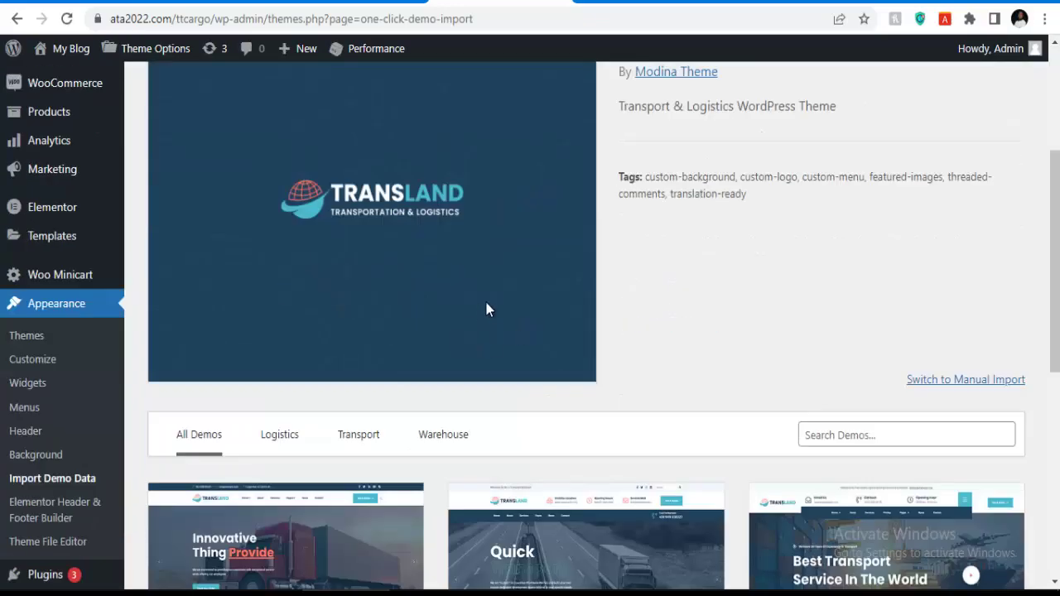
scroll(463, 331, down, 2)
scroll(828, 356, down, 1)
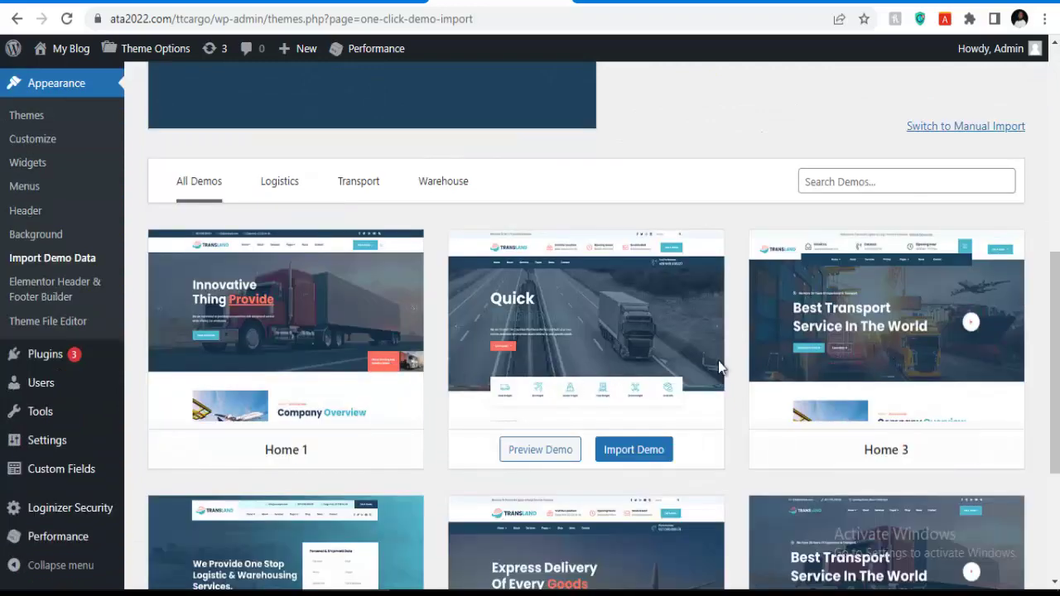
scroll(862, 372, down, 3)
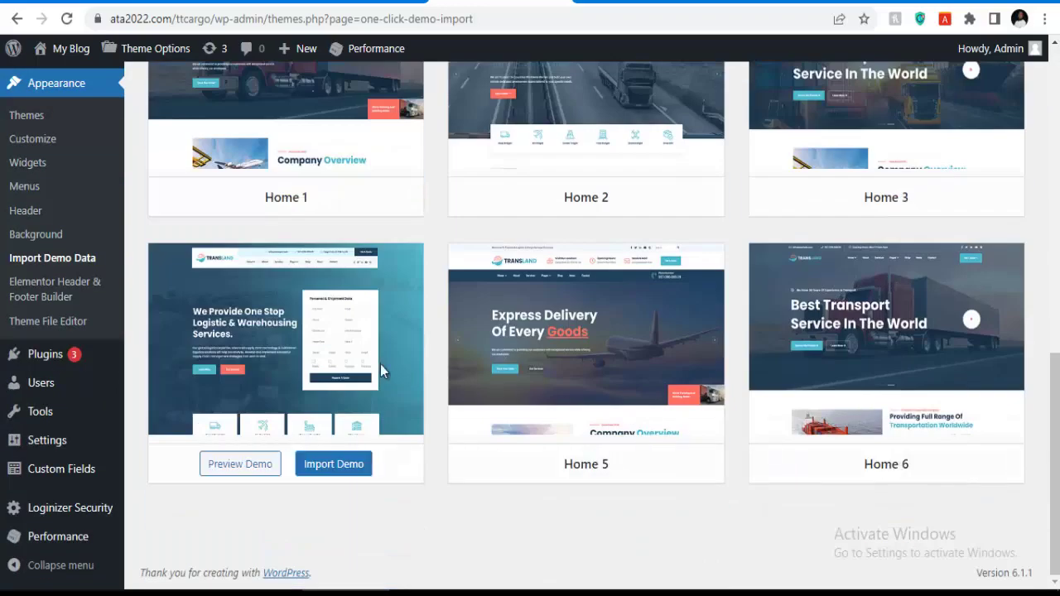
scroll(878, 334, up, 2)
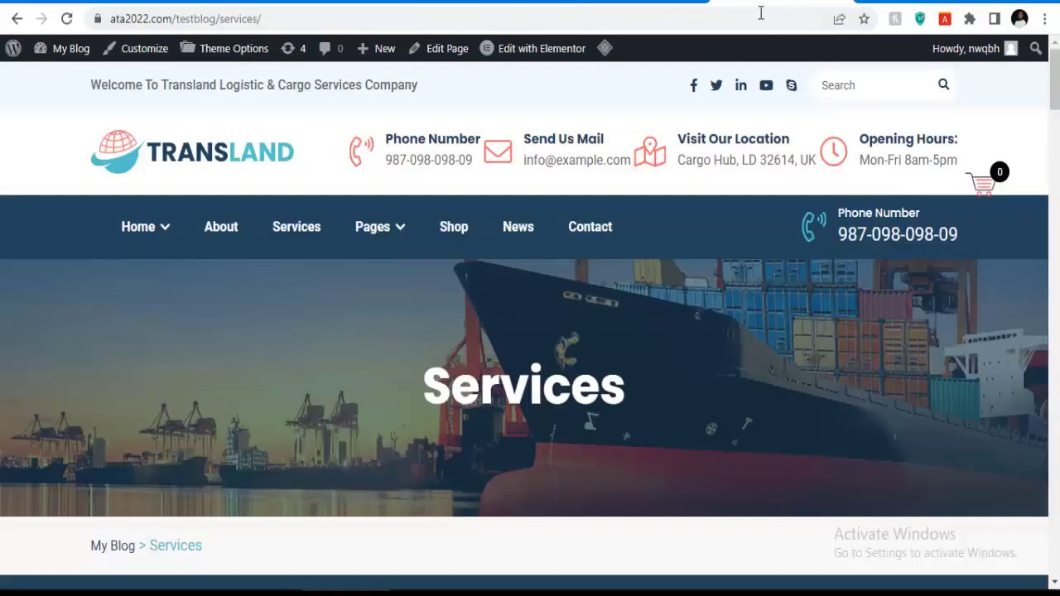
click(239, 162)
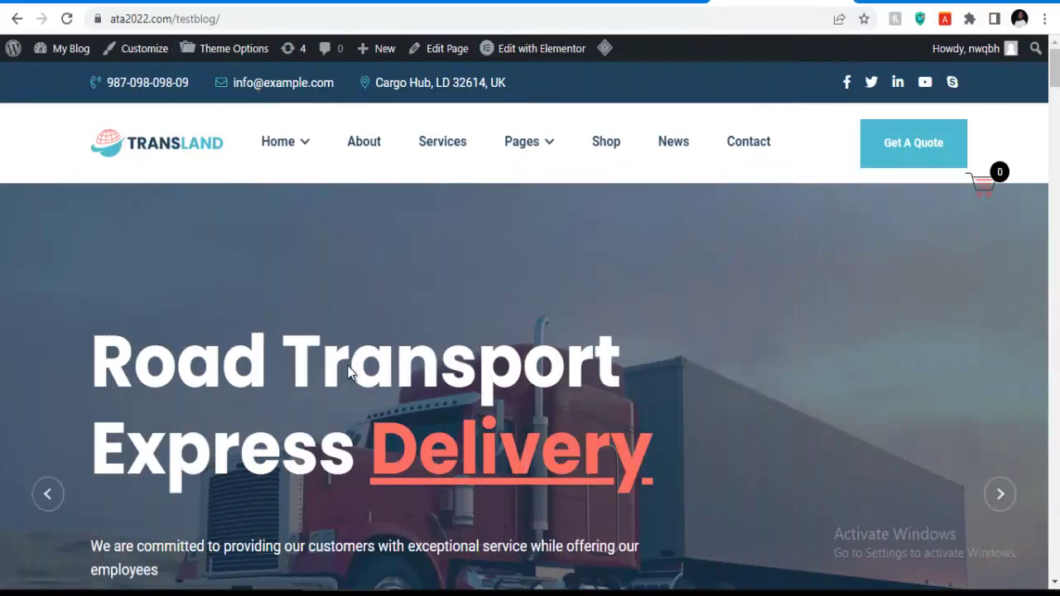
scroll(255, 383, down, 3)
scroll(313, 275, up, 1)
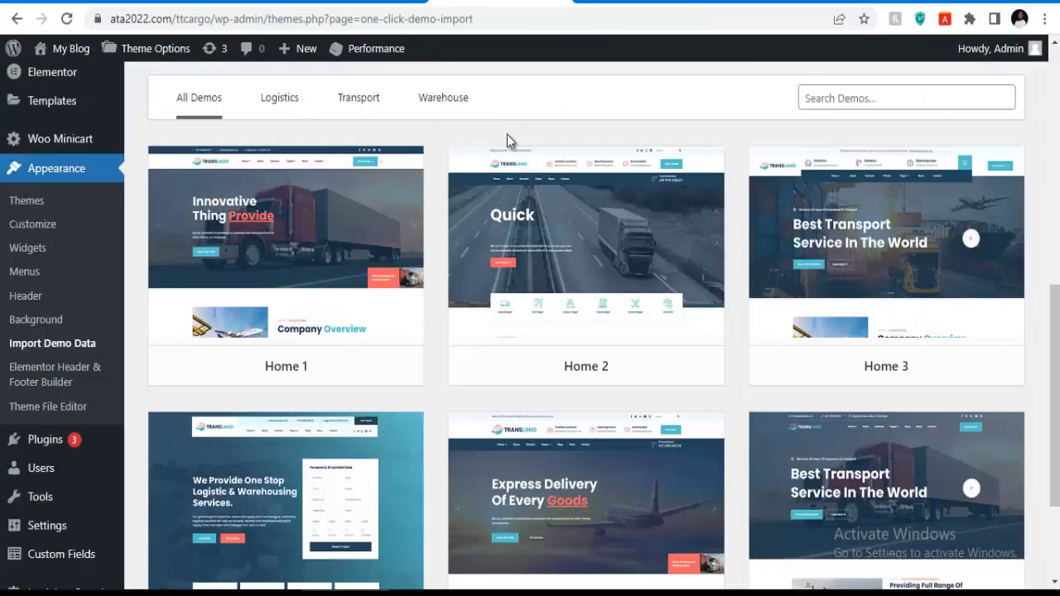
mouse_move(335, 311)
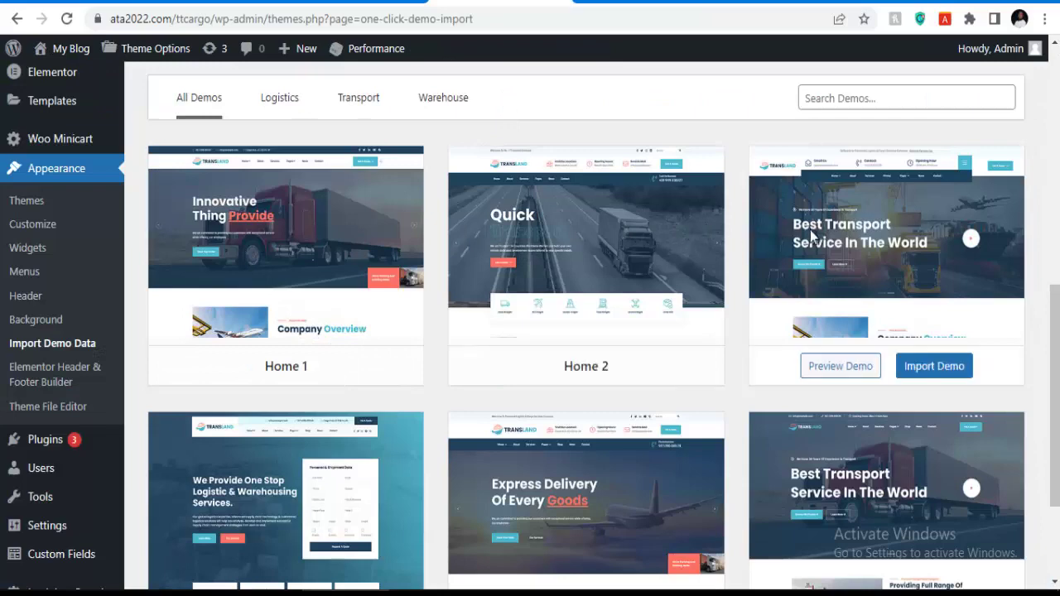
scroll(794, 248, down, 2)
mouse_move(706, 362)
mouse_move(785, 341)
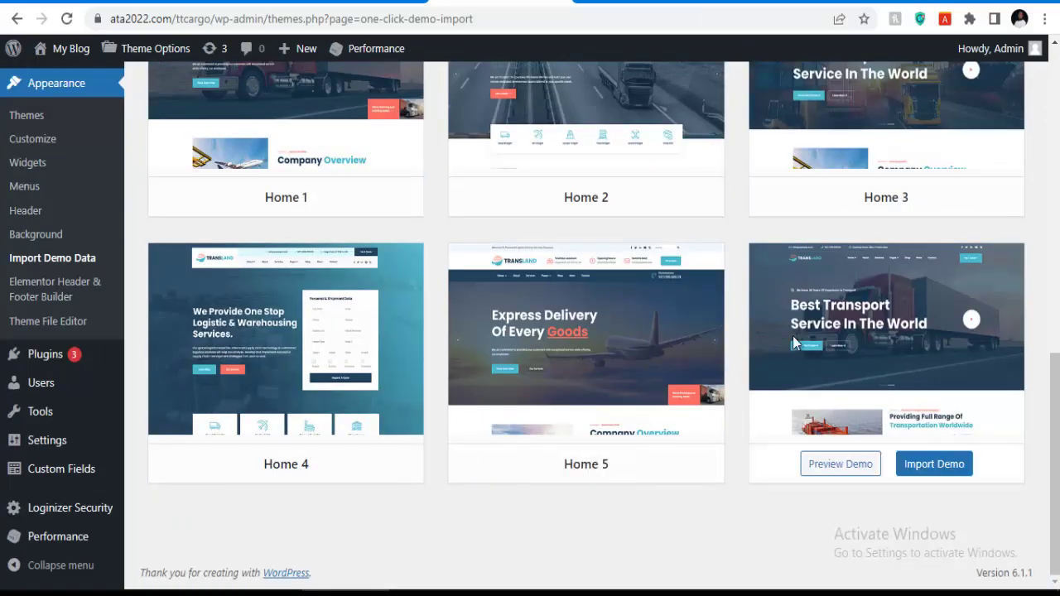
mouse_move(530, 368)
scroll(532, 413, up, 2)
mouse_move(290, 255)
mouse_move(572, 264)
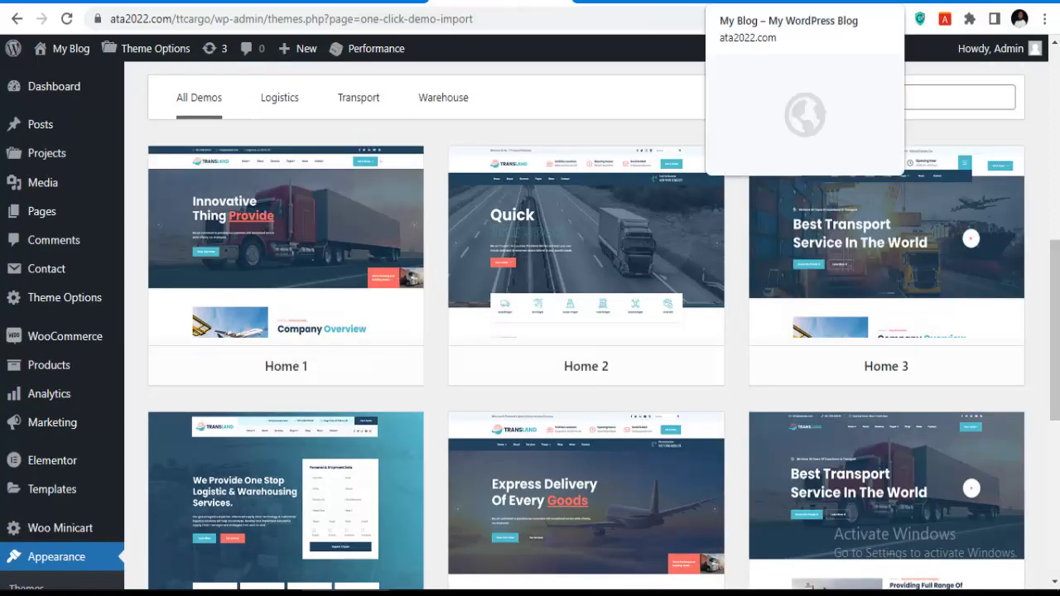
click(770, 2)
scroll(582, 274, down, 4)
scroll(579, 282, up, 4)
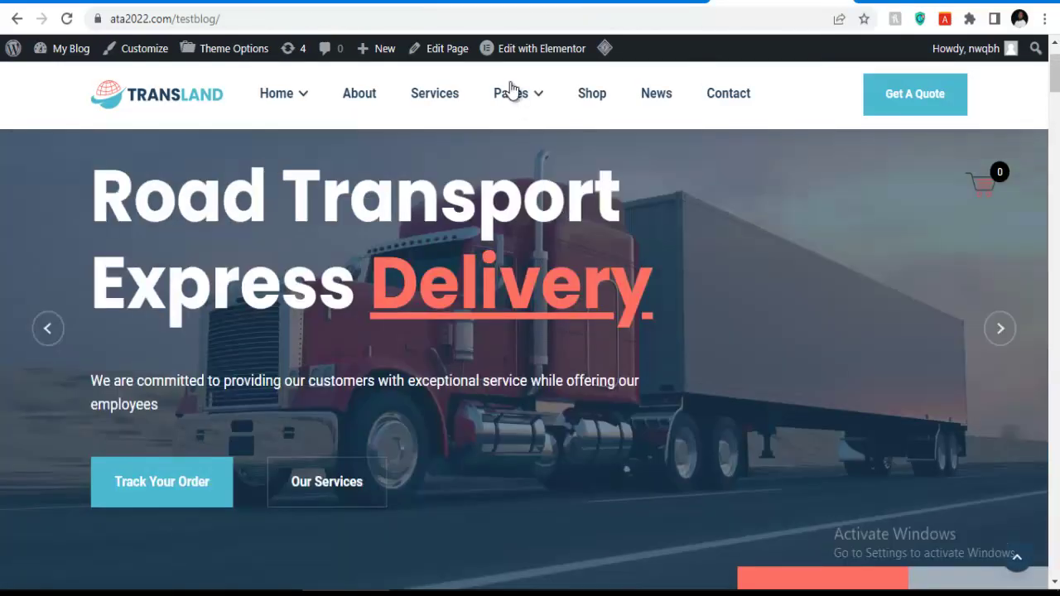
click(513, 3)
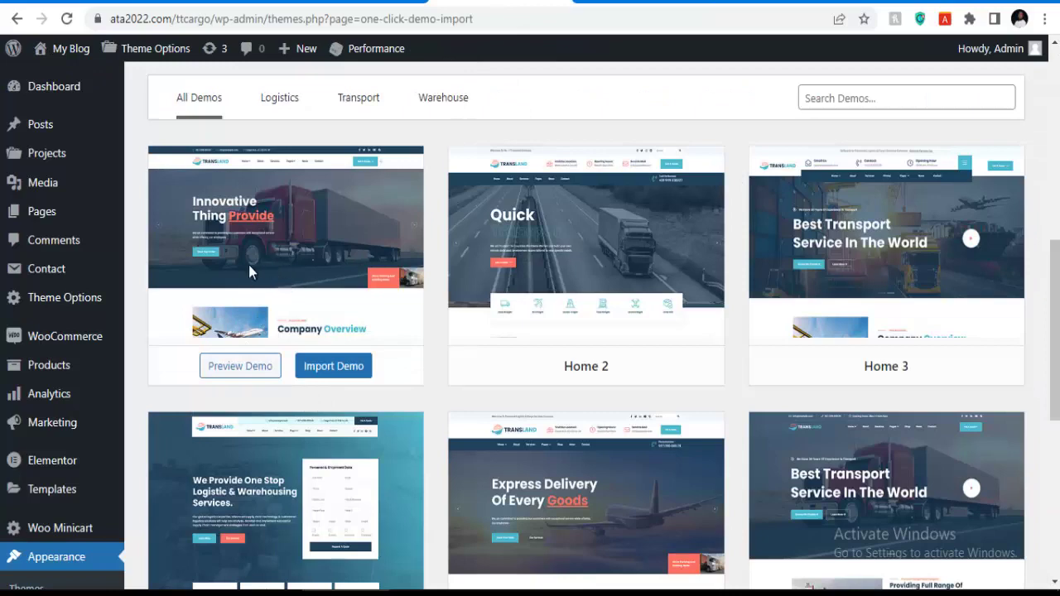
click(572, 3)
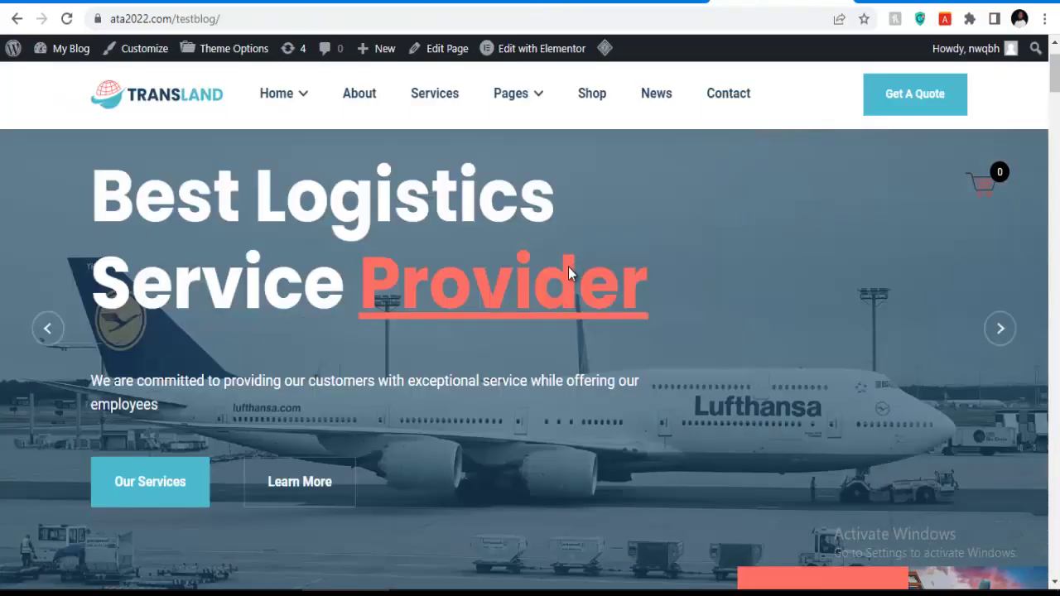
click(43, 330)
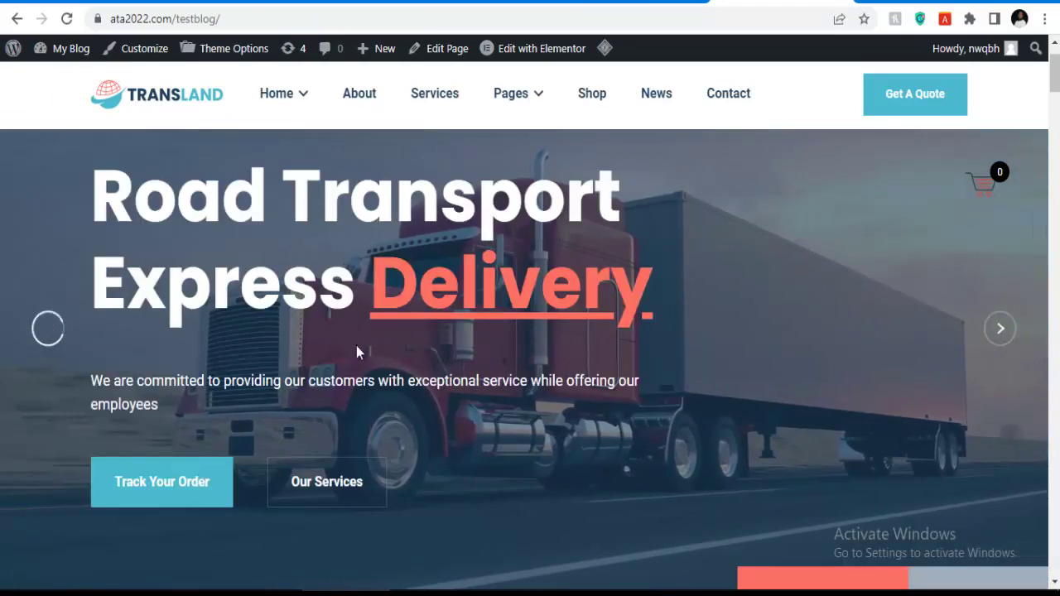
click(1002, 339)
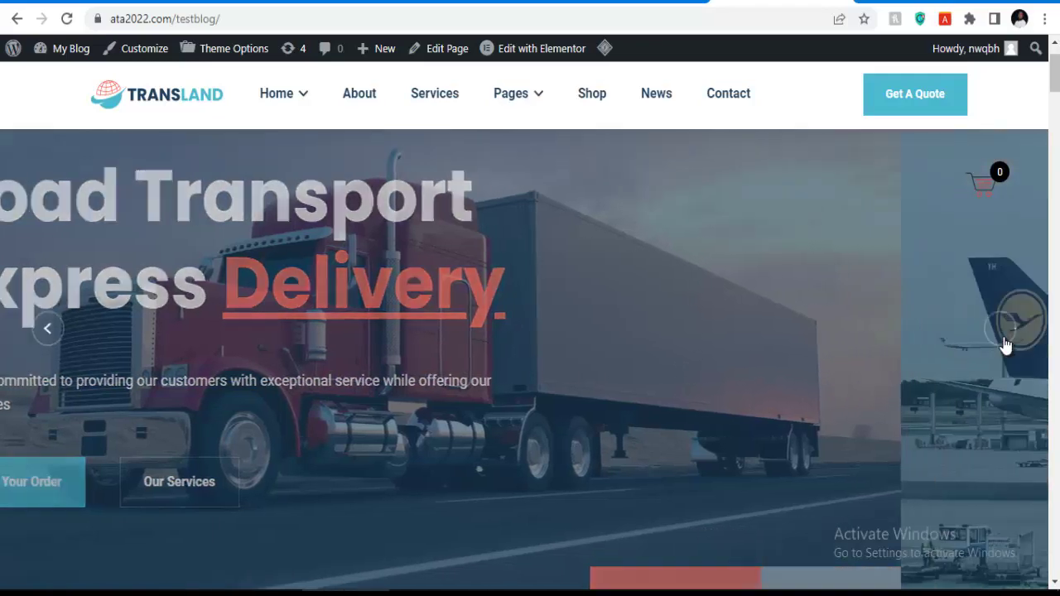
scroll(827, 347, down, 10)
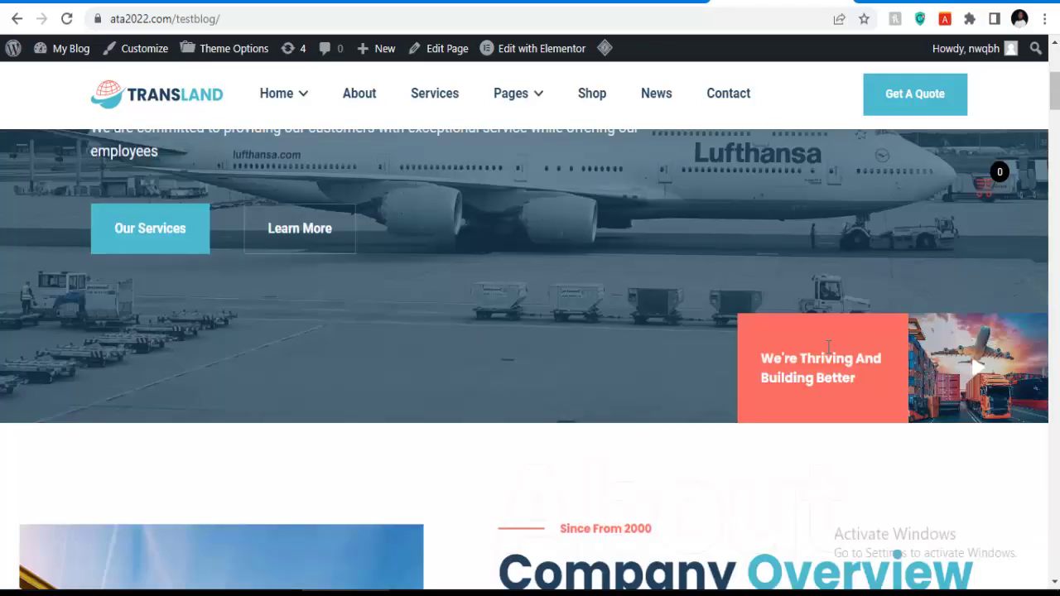
scroll(789, 331, up, 2)
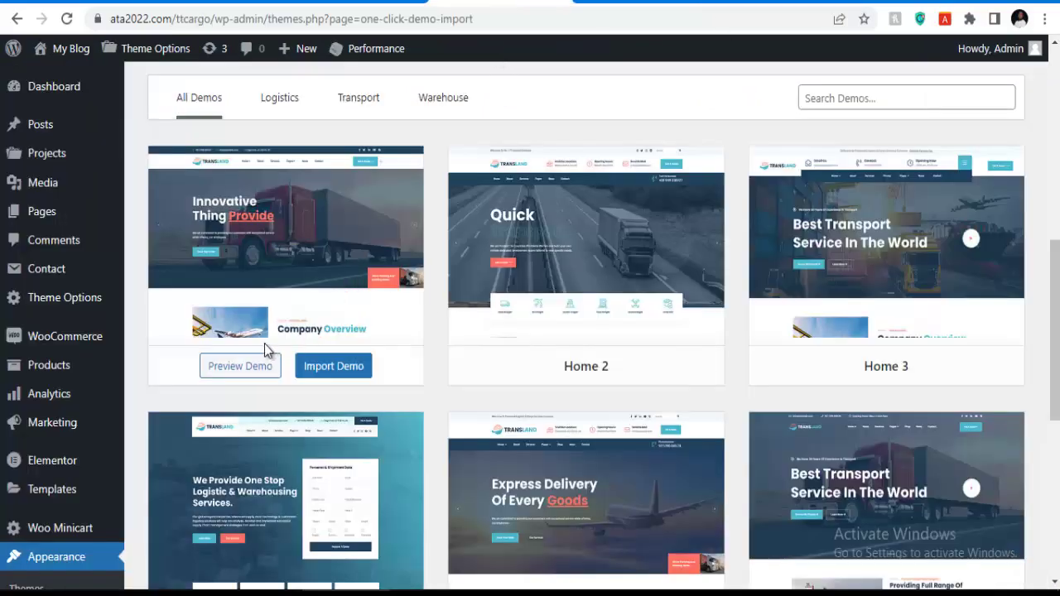
right_click(237, 370)
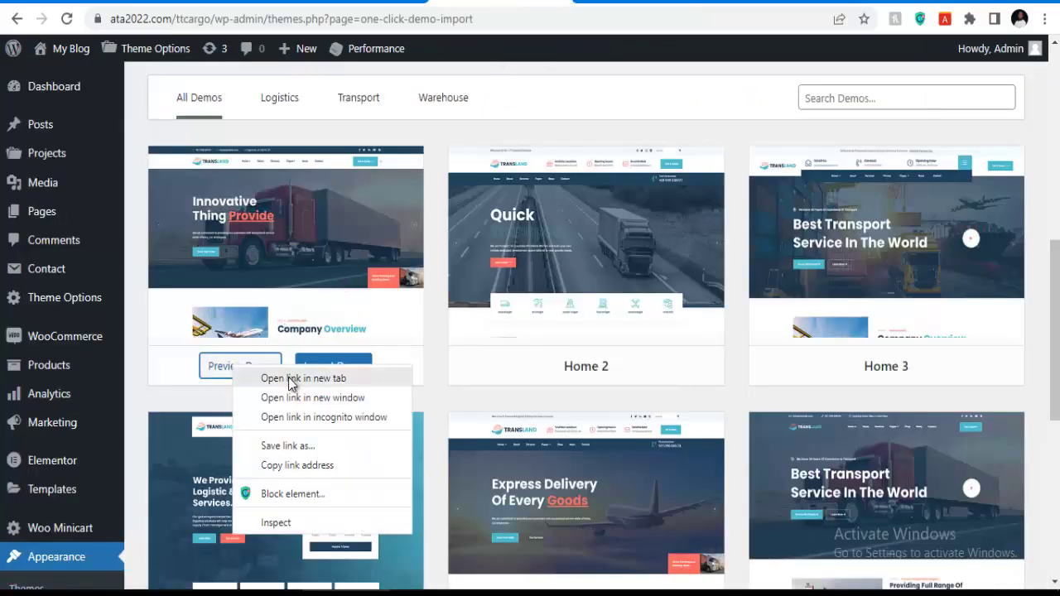
click(289, 378)
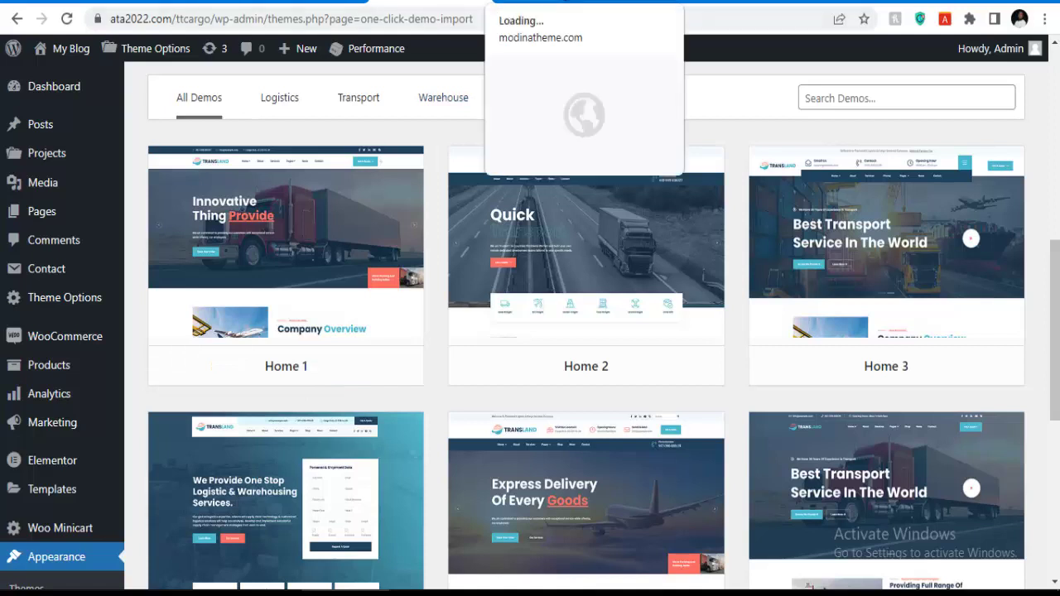
click(564, 3)
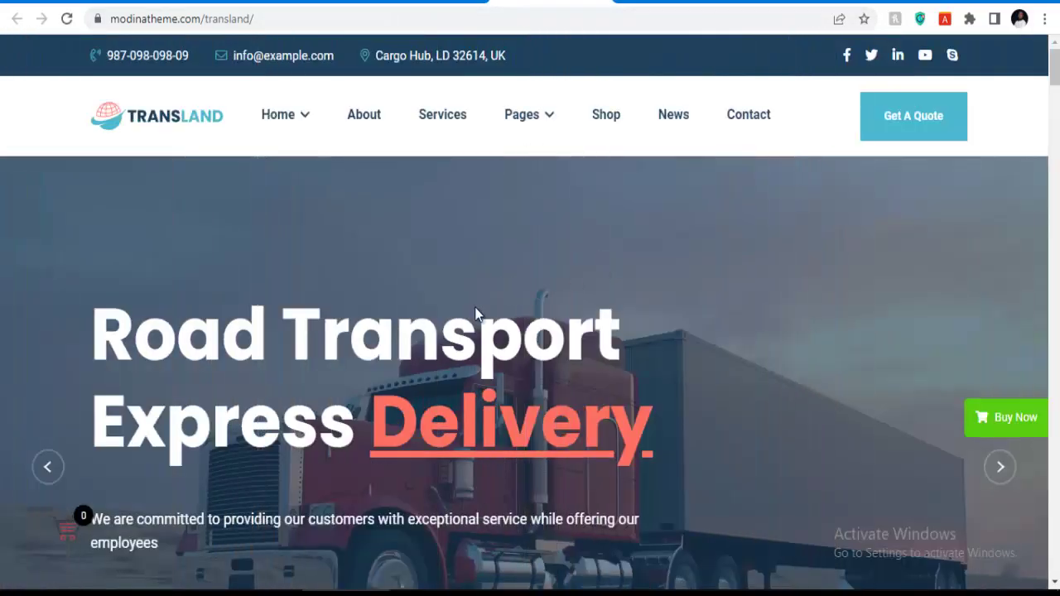
scroll(476, 314, down, 1)
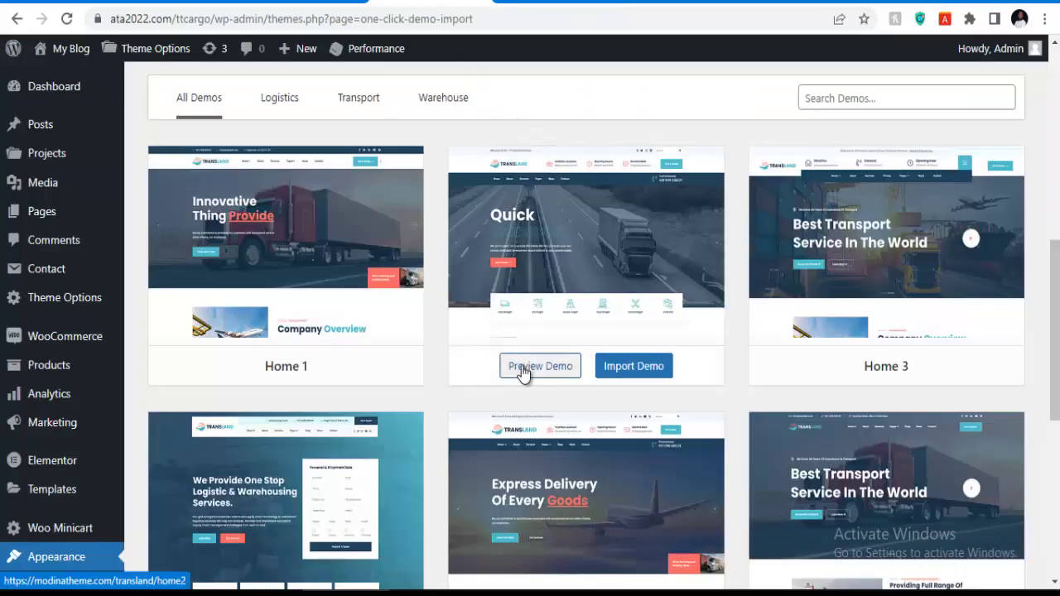
right_click(522, 366)
click(592, 380)
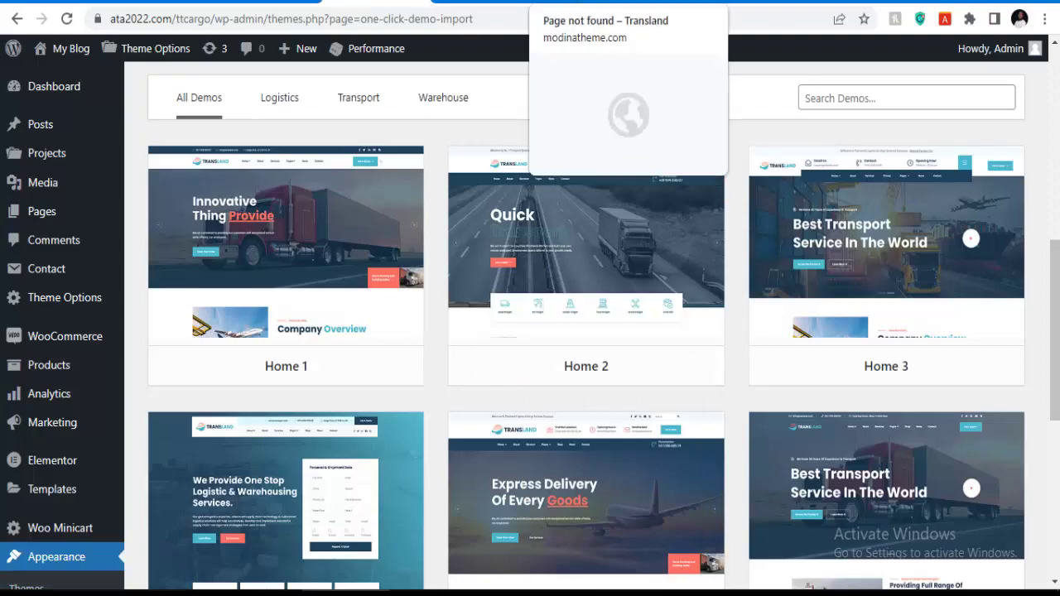
click(571, 2)
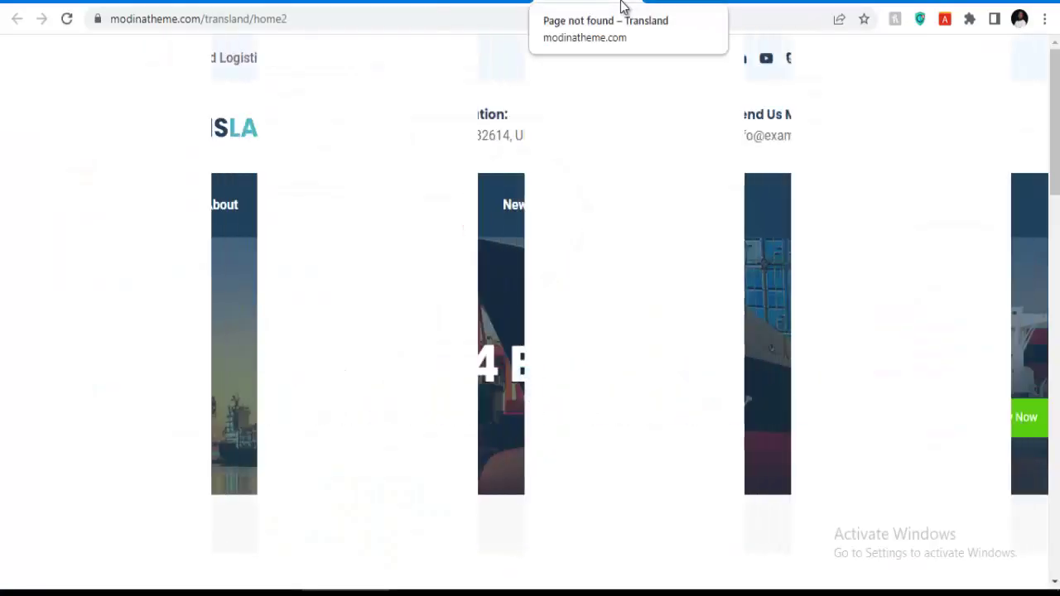
scroll(538, 336, down, 3)
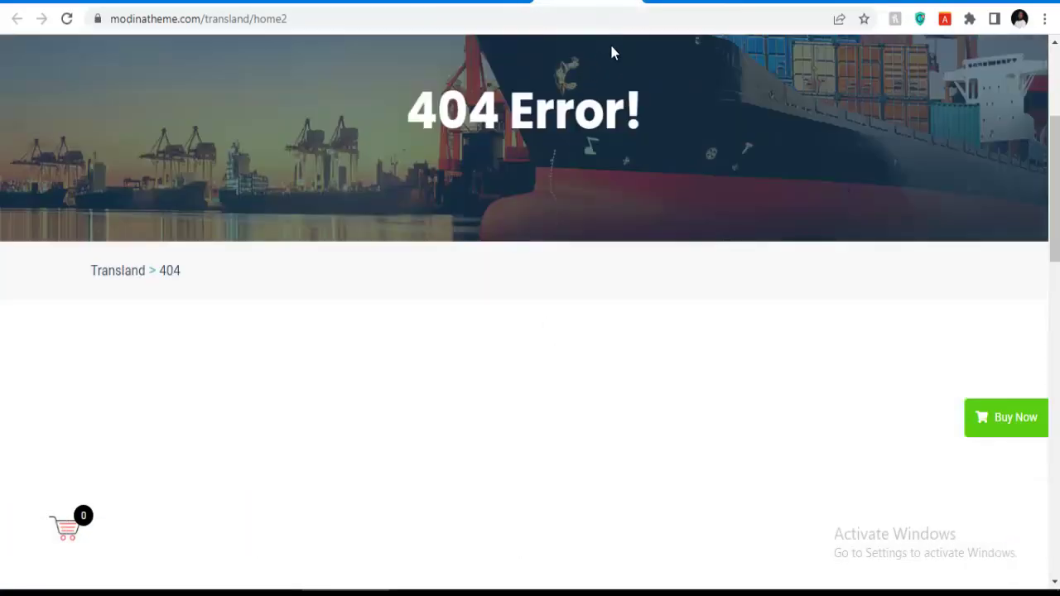
click(523, 1)
click(497, 3)
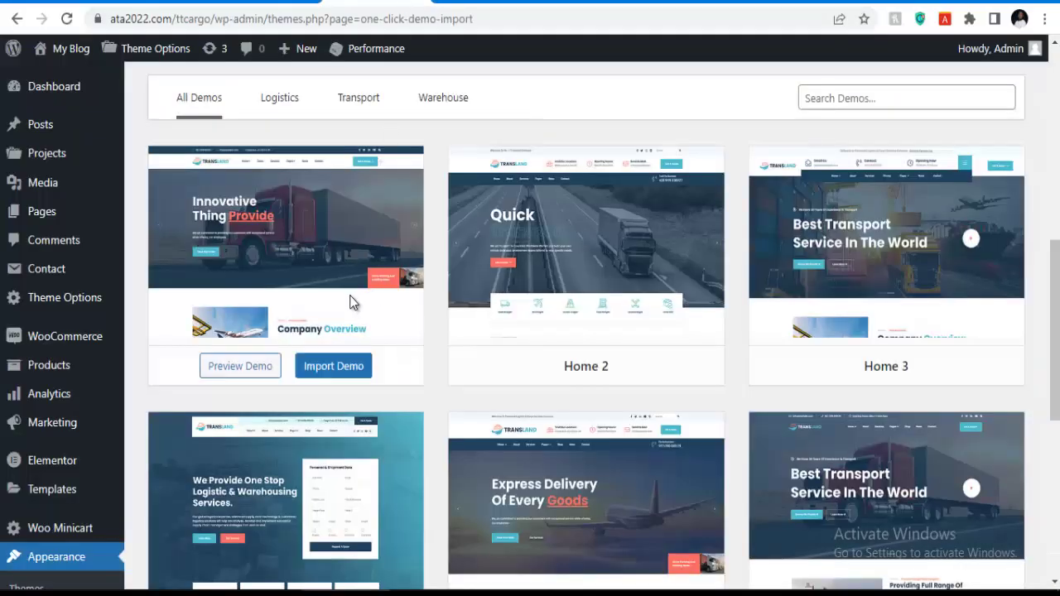
Start the Home 1 demo import and confirm it with Continue & Import.
click(328, 371)
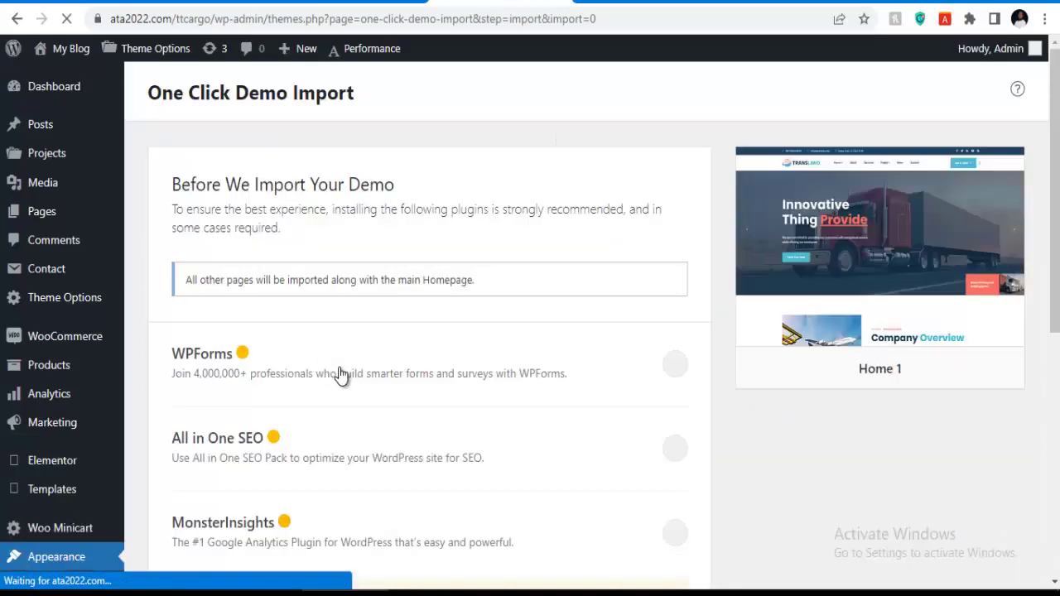
scroll(473, 301, down, 5)
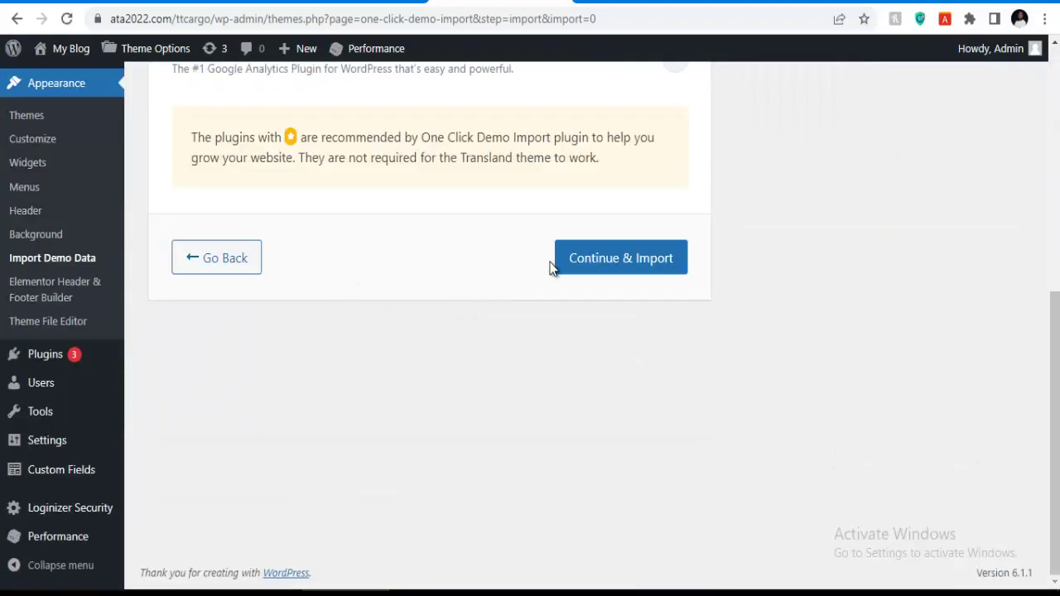
click(603, 270)
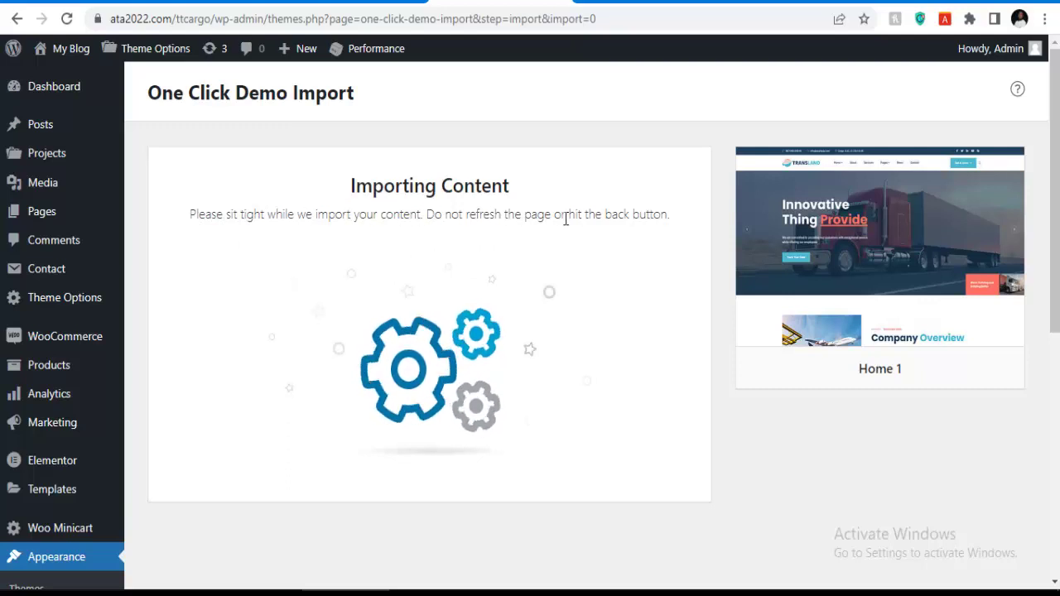
scroll(476, 314, down, 2)
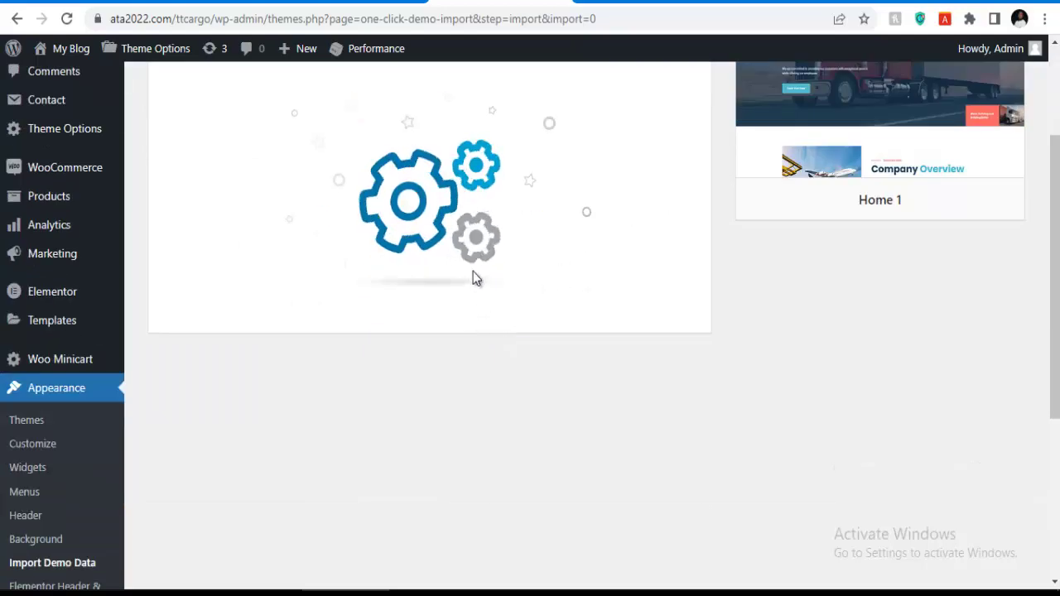
scroll(523, 303, up, 1)
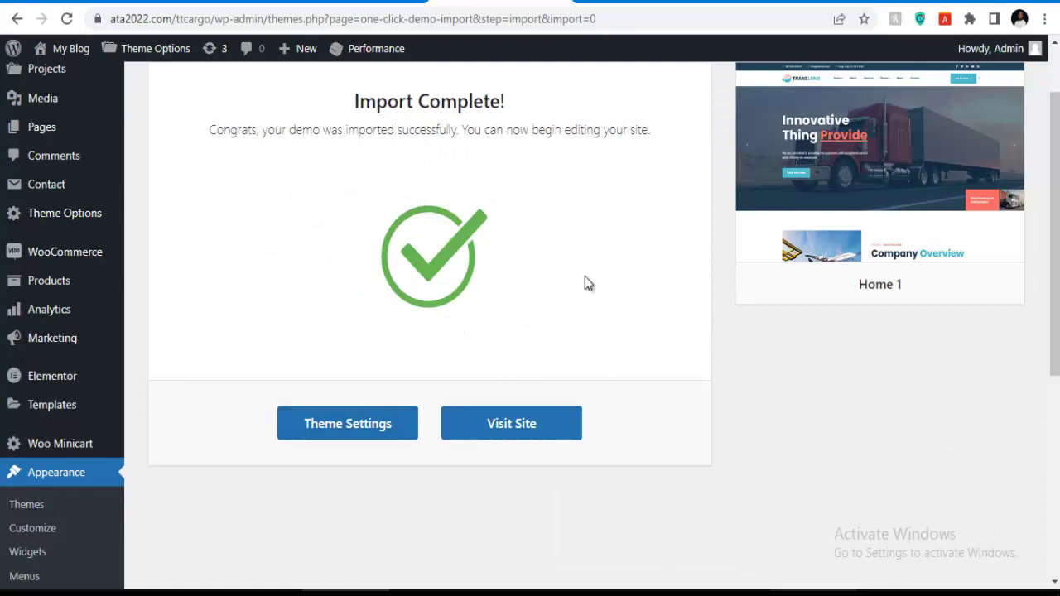
Open the imported site from Visit Site in a new browser tab.
right_click(514, 434)
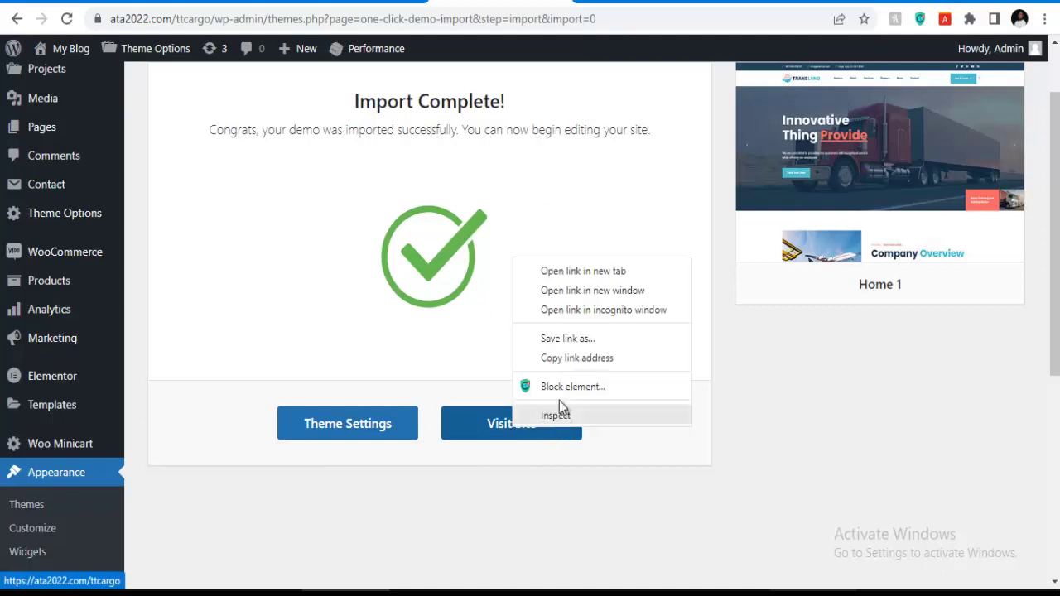
click(552, 273)
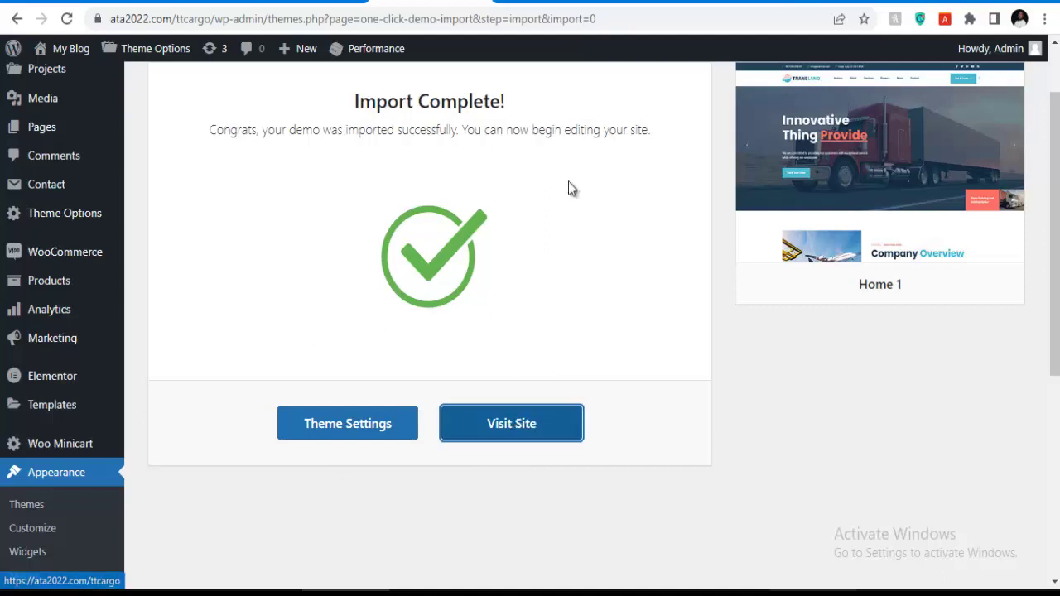
click(534, 0)
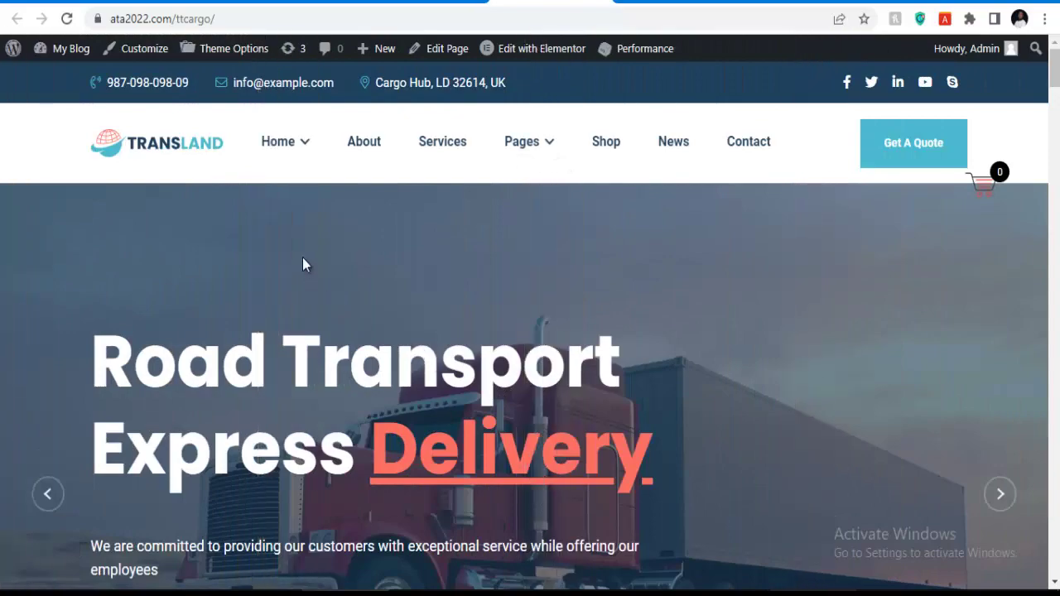
Scroll through the Transland homepage down to the footer and back to the top.
scroll(512, 257, down, 10)
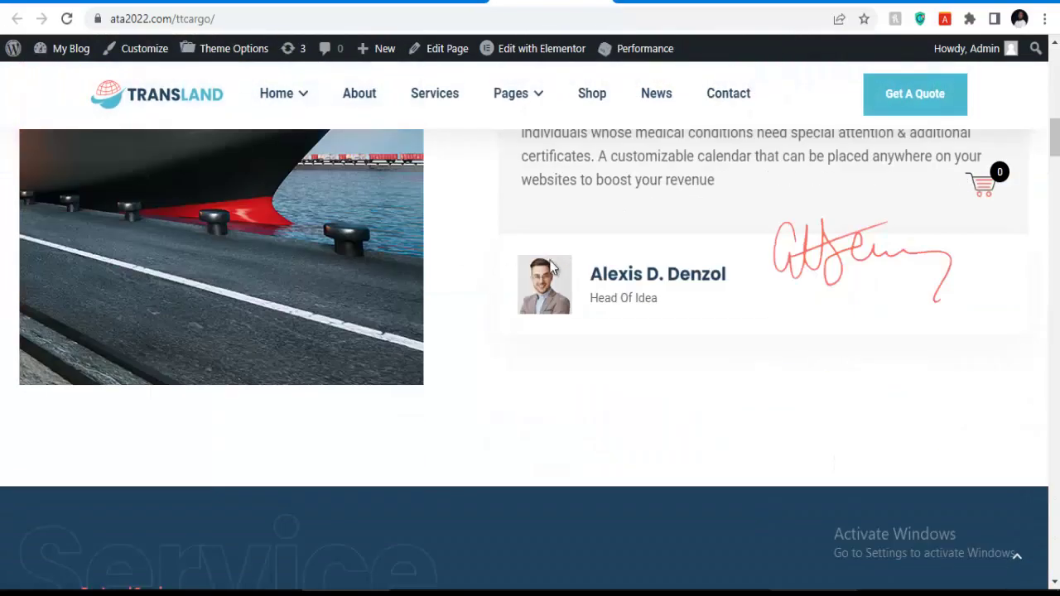
scroll(585, 225, down, 7)
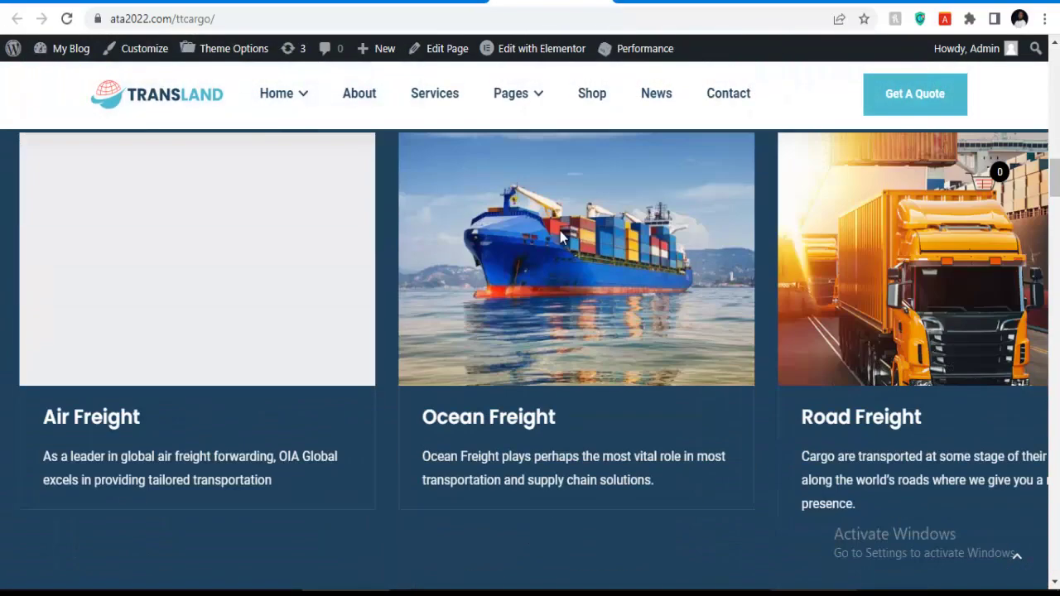
scroll(454, 344, down, 6)
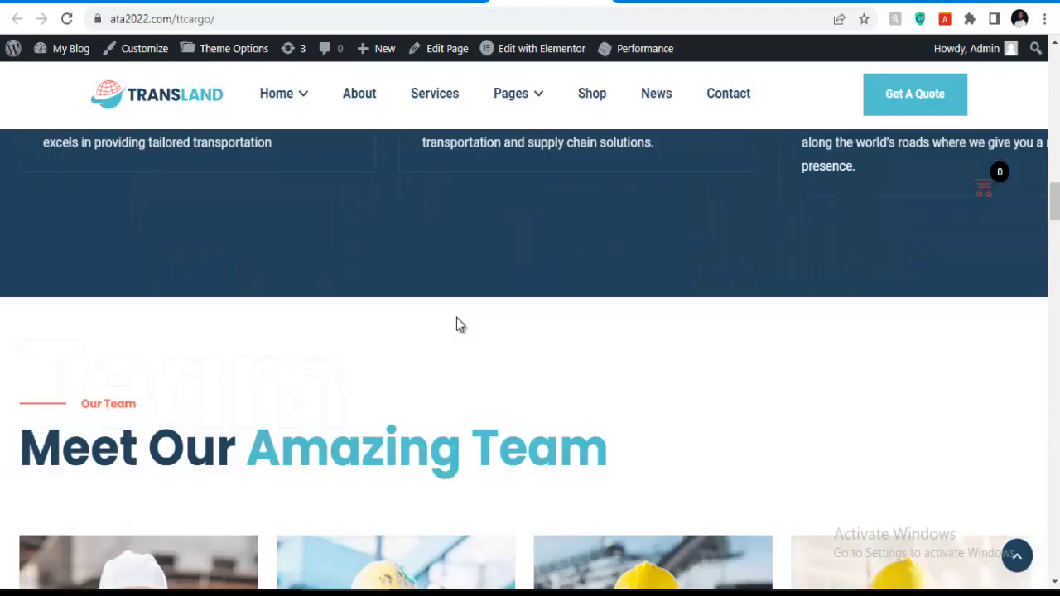
mouse_move(456, 317)
scroll(471, 305, down, 10)
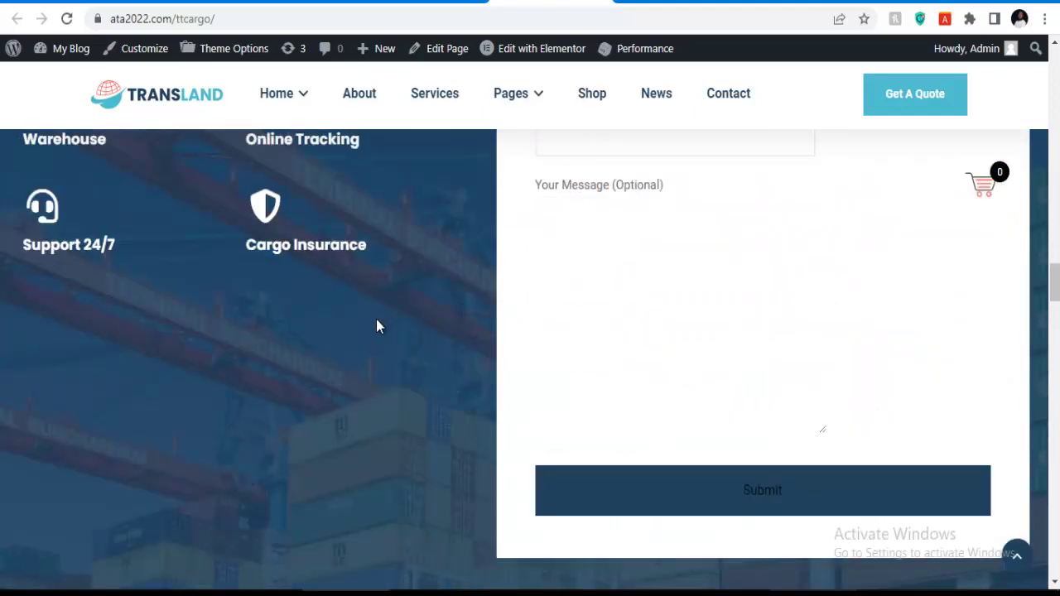
scroll(372, 313, up, 1)
scroll(372, 313, down, 6)
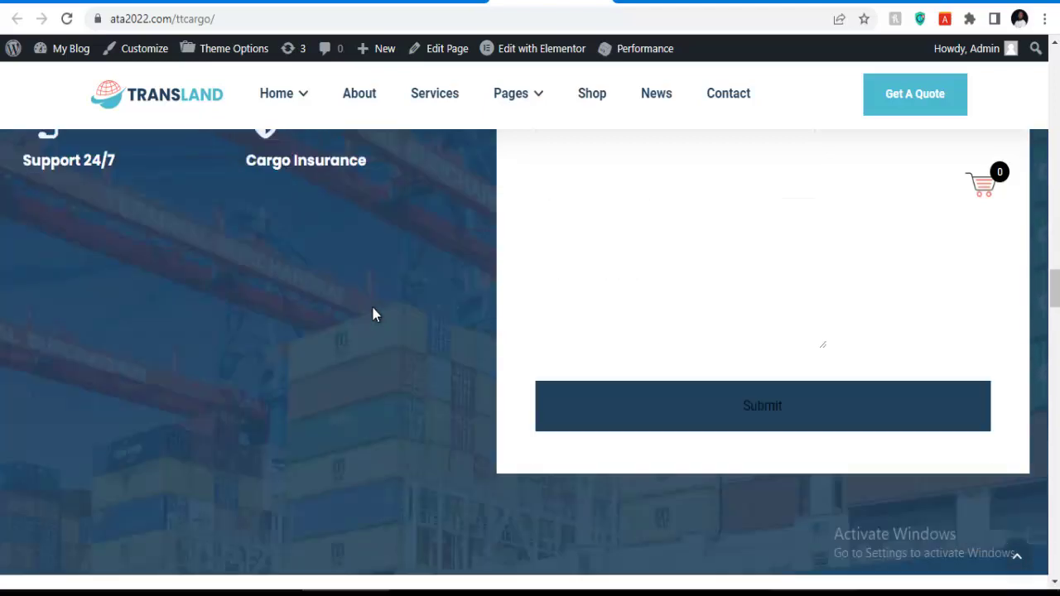
scroll(534, 306, down, 2)
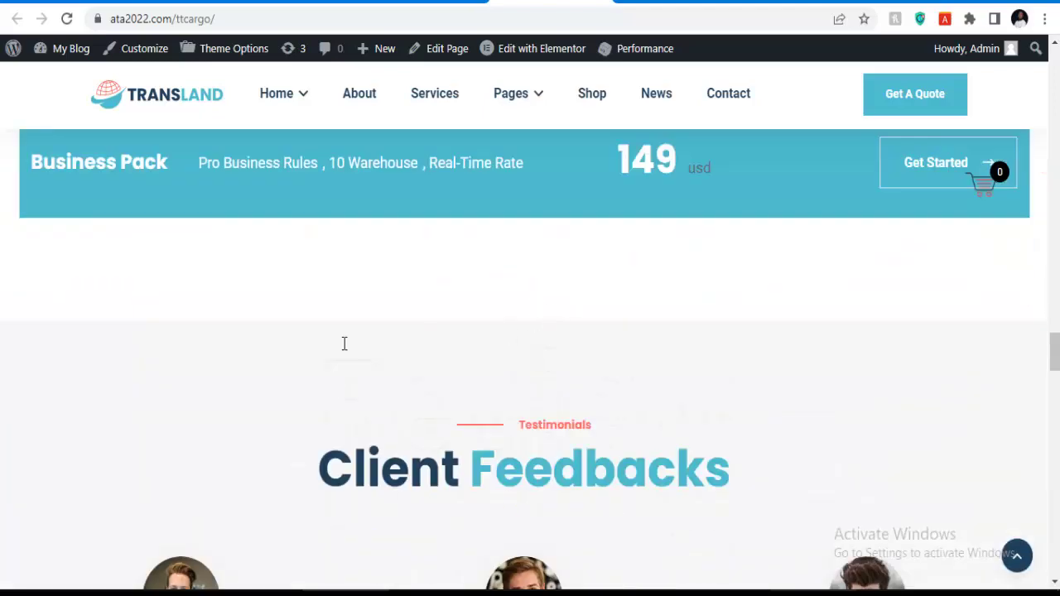
scroll(480, 365, down, 18)
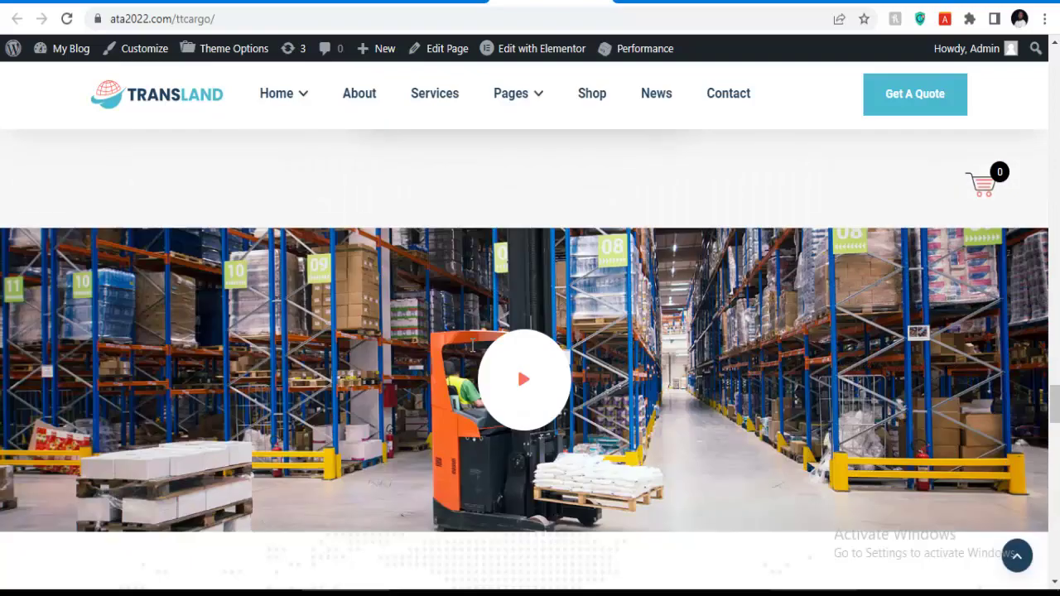
scroll(472, 351, down, 11)
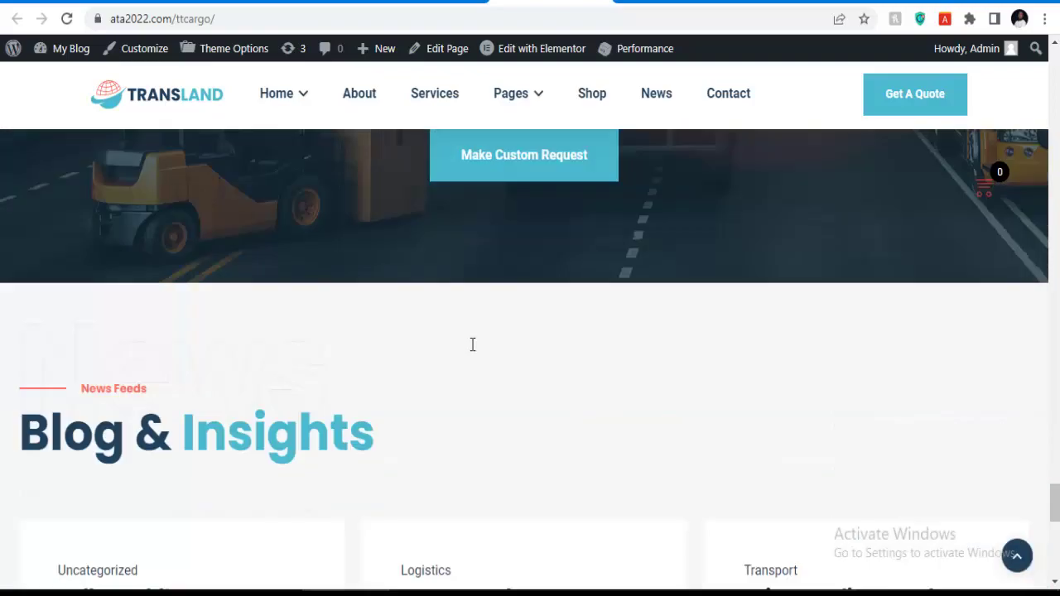
scroll(471, 348, down, 5)
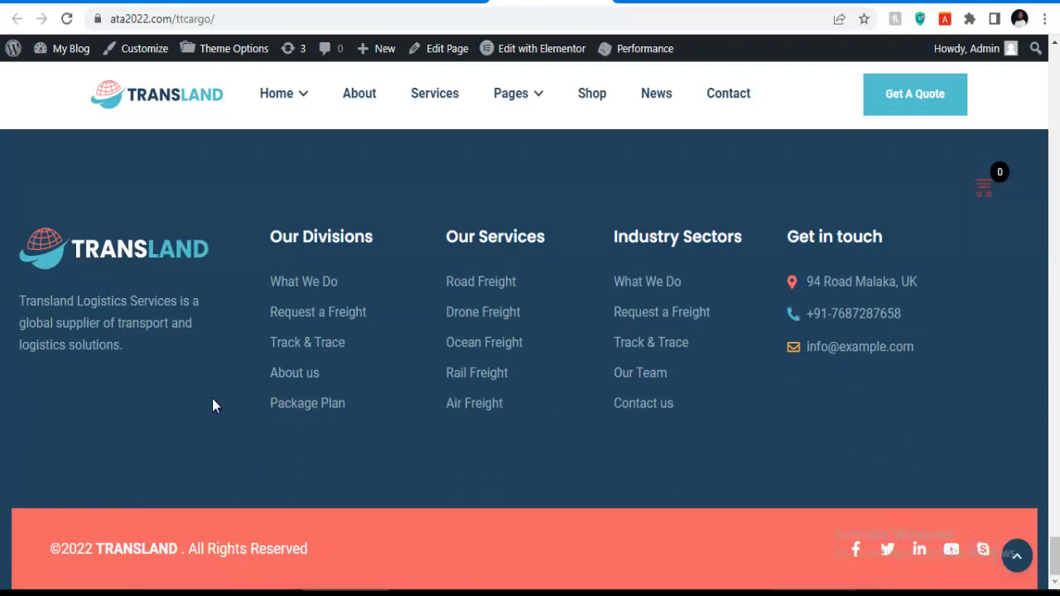
scroll(185, 439, up, 6)
scroll(755, 416, up, 5)
scroll(627, 404, up, 12)
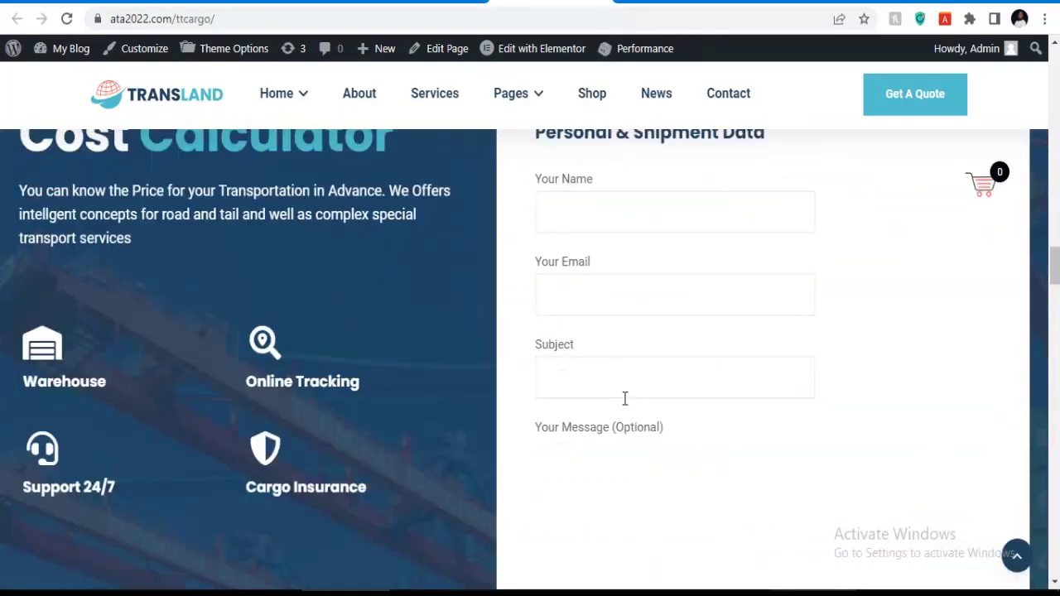
scroll(625, 398, up, 15)
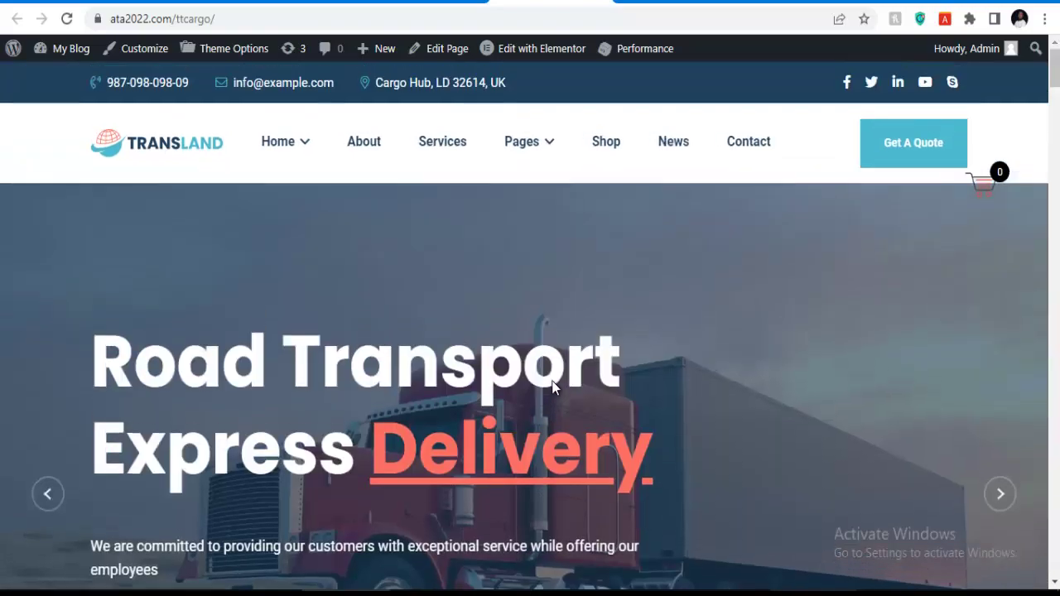
scroll(552, 386, down, 5)
scroll(552, 385, up, 5)
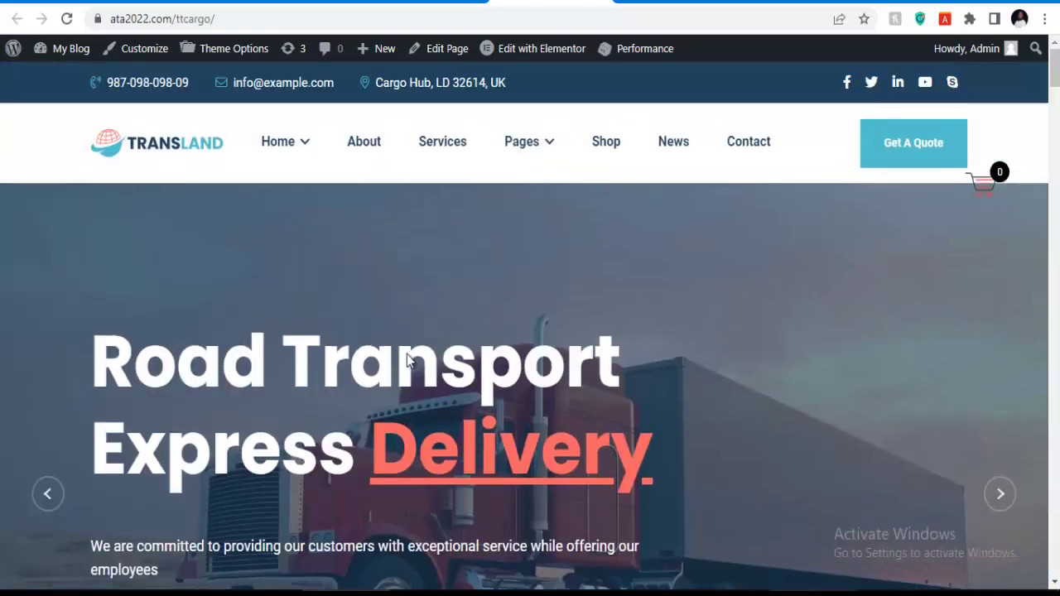
scroll(409, 355, down, 8)
scroll(637, 413, up, 4)
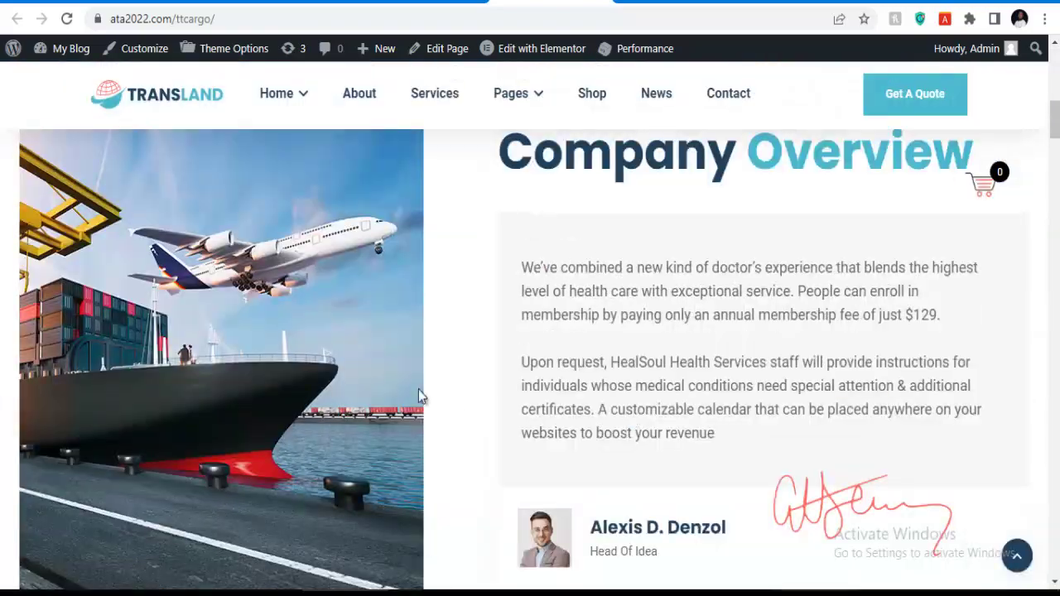
scroll(450, 406, up, 5)
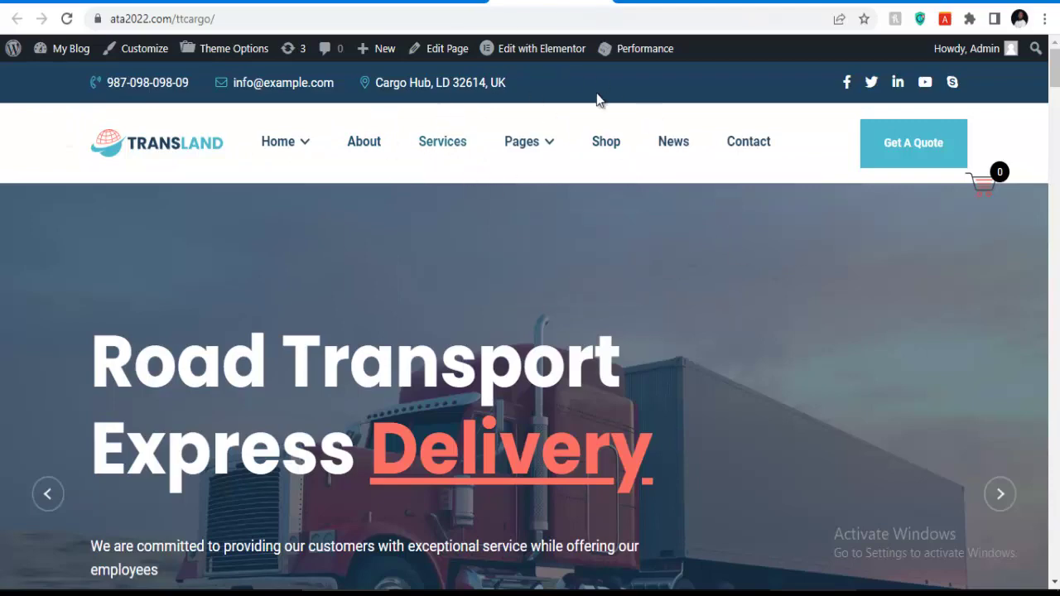
scroll(473, 238, down, 8)
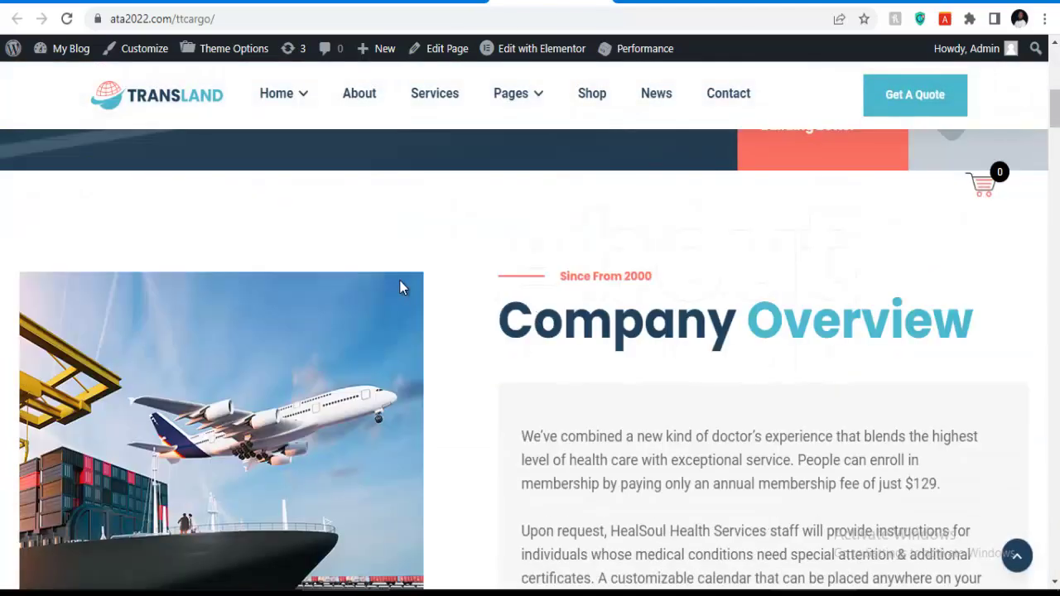
scroll(624, 254, up, 3)
scroll(623, 254, up, 5)
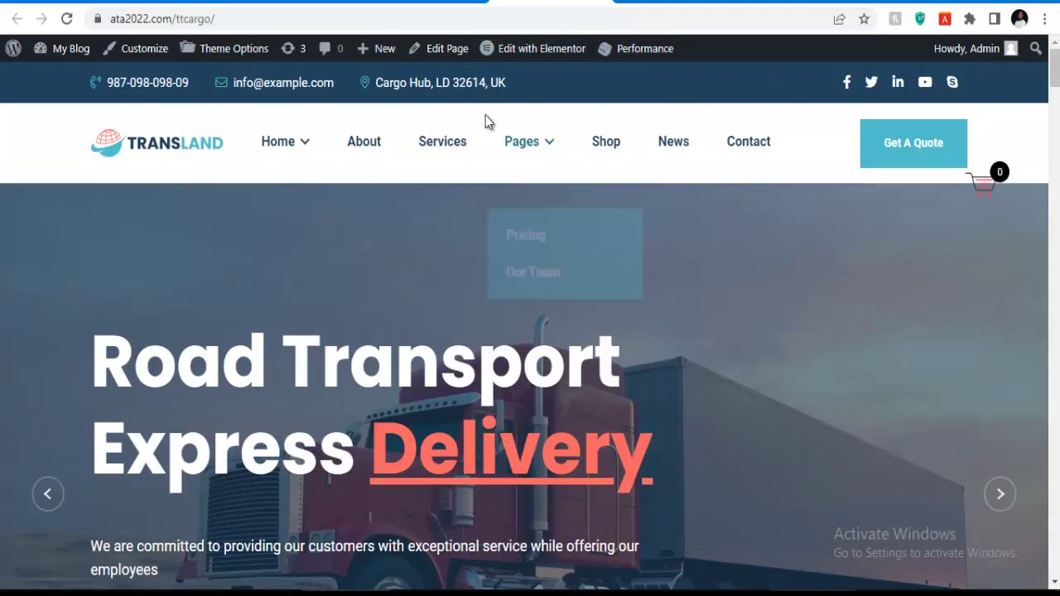
Close the site tab, open Transland Theme Options, then reload the older front-end tab.
key(ctrl+w)
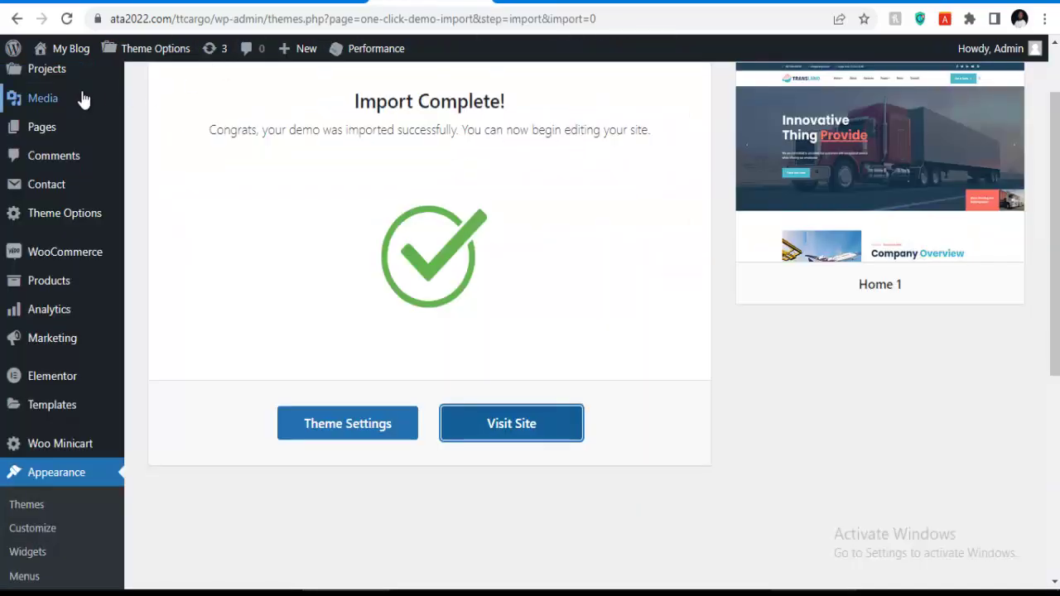
scroll(50, 273, up, 1)
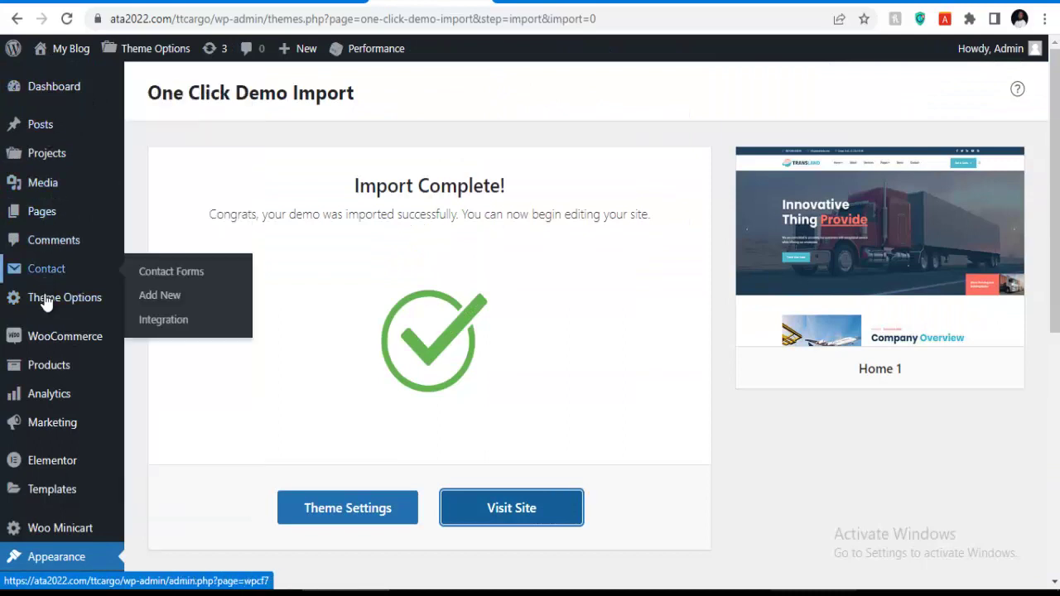
mouse_move(54, 308)
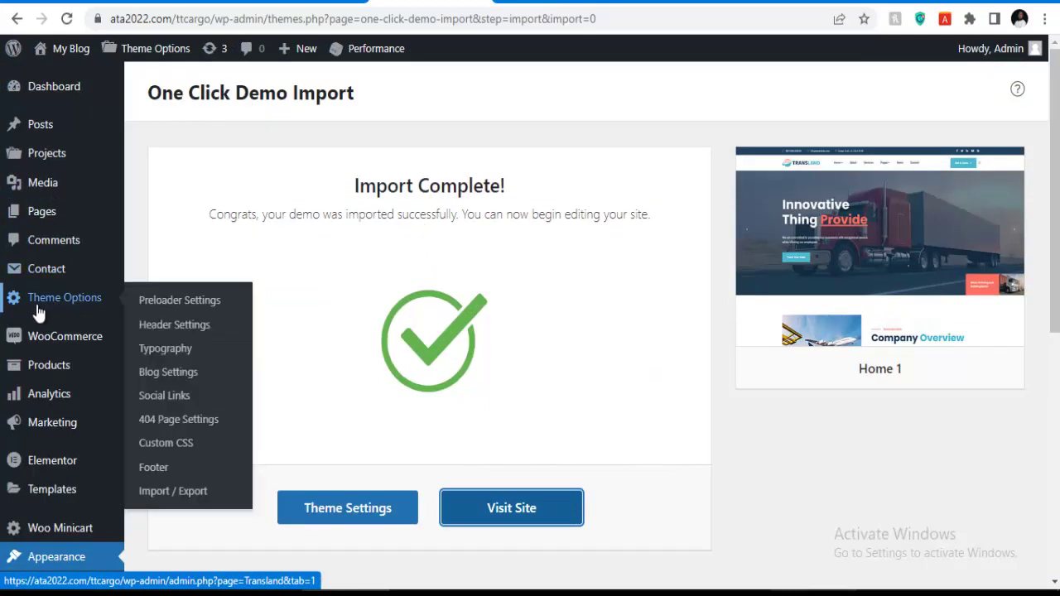
click(166, 308)
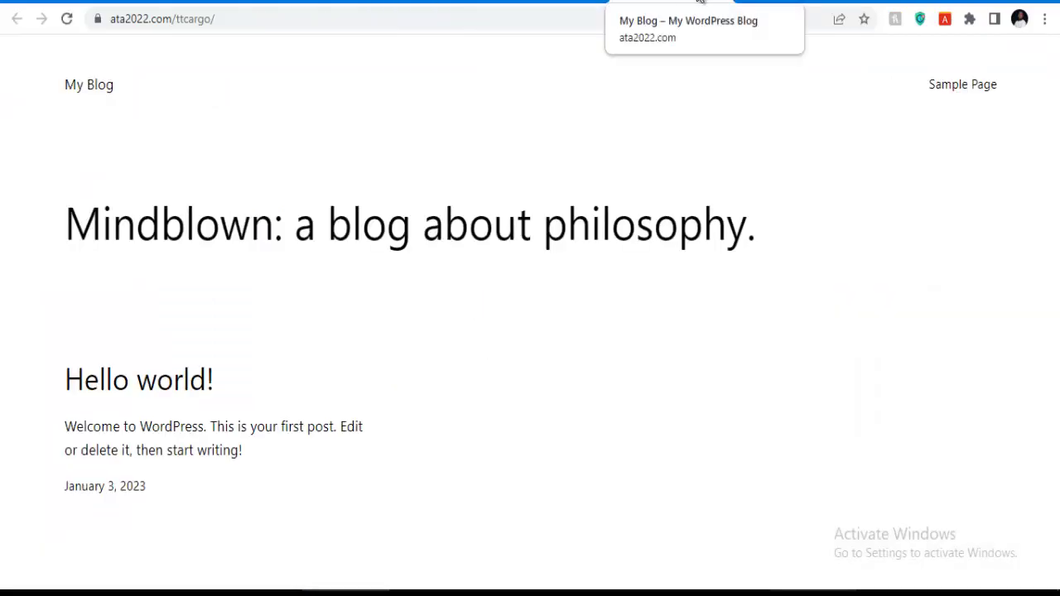
click(563, 7)
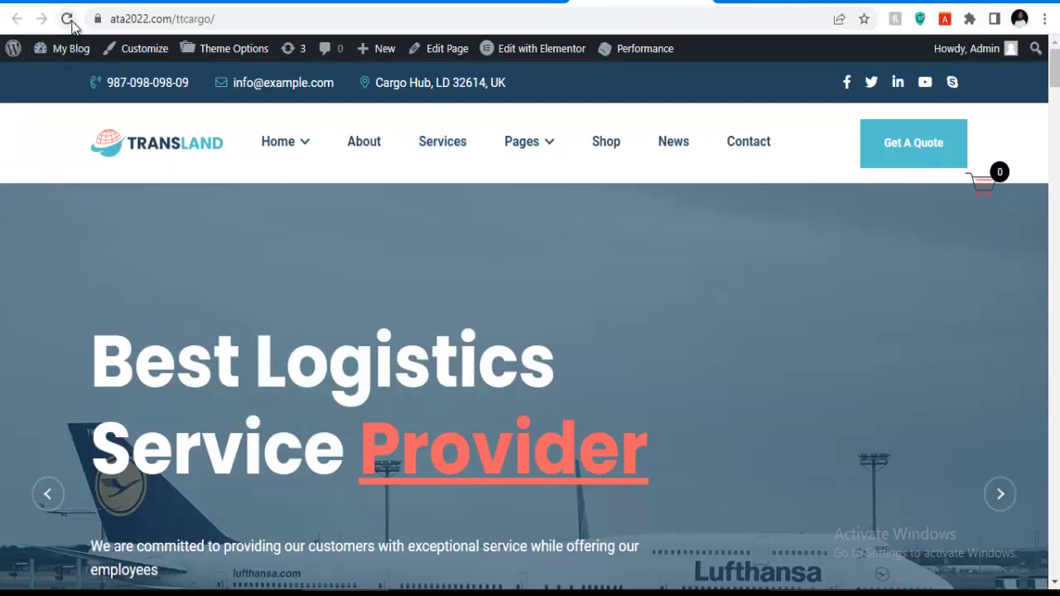
click(137, 48)
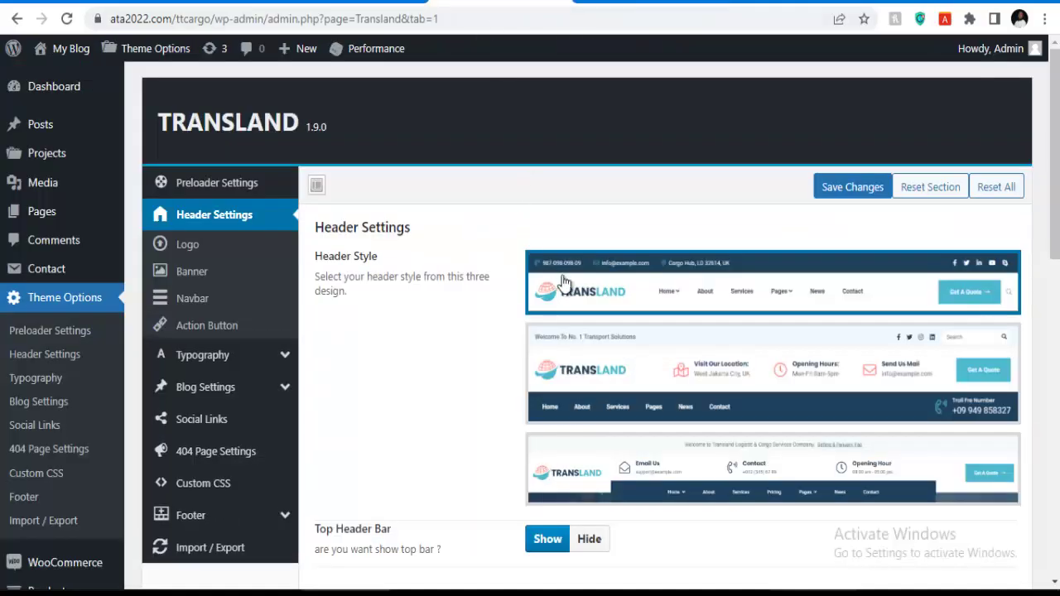
In Preloader Settings, edit the preloader title text and save the changes.
click(215, 186)
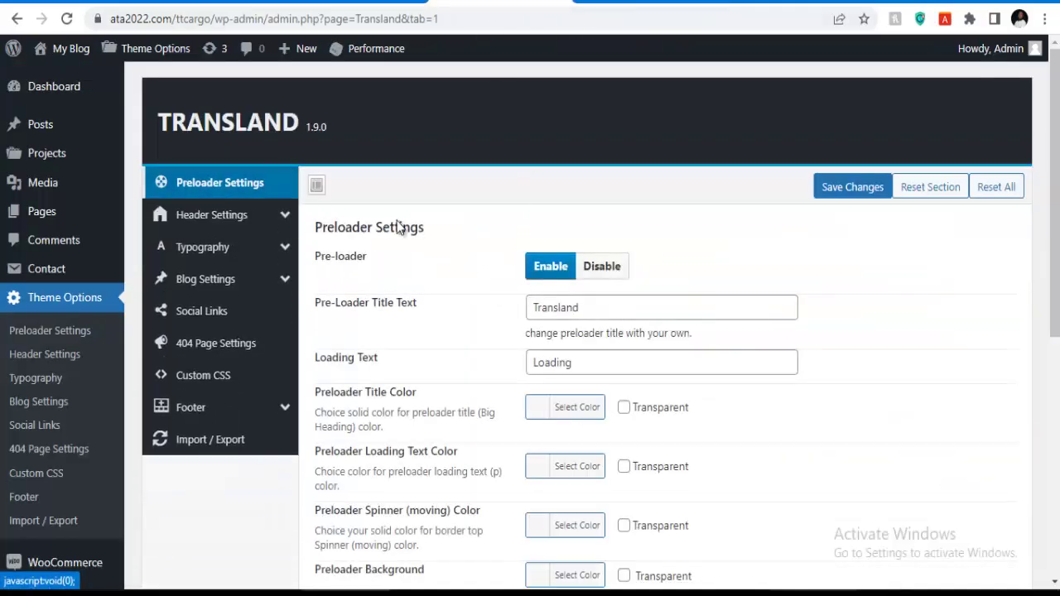
click(601, 310)
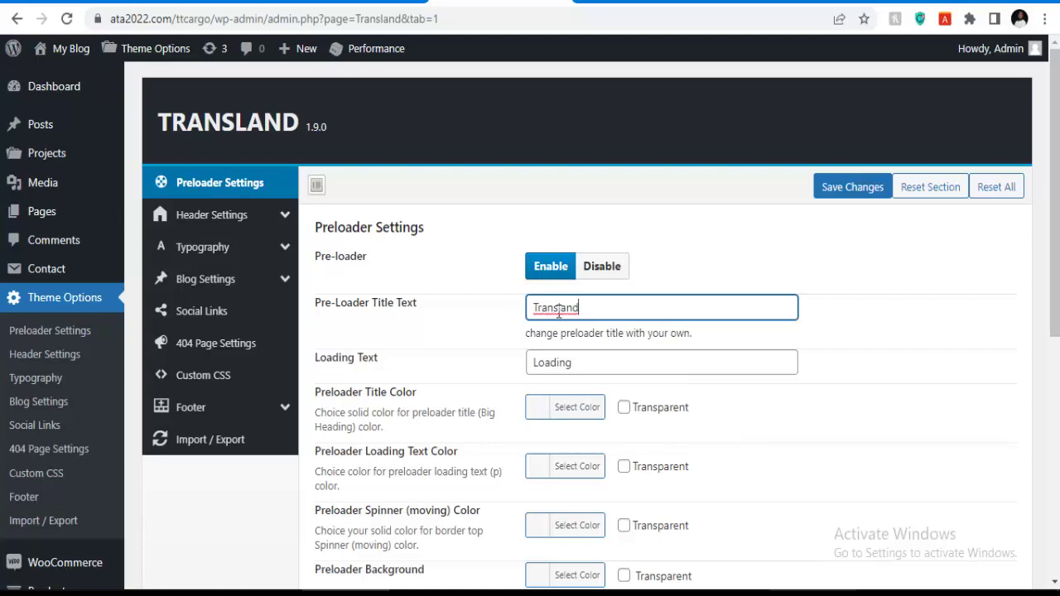
double_click(568, 312)
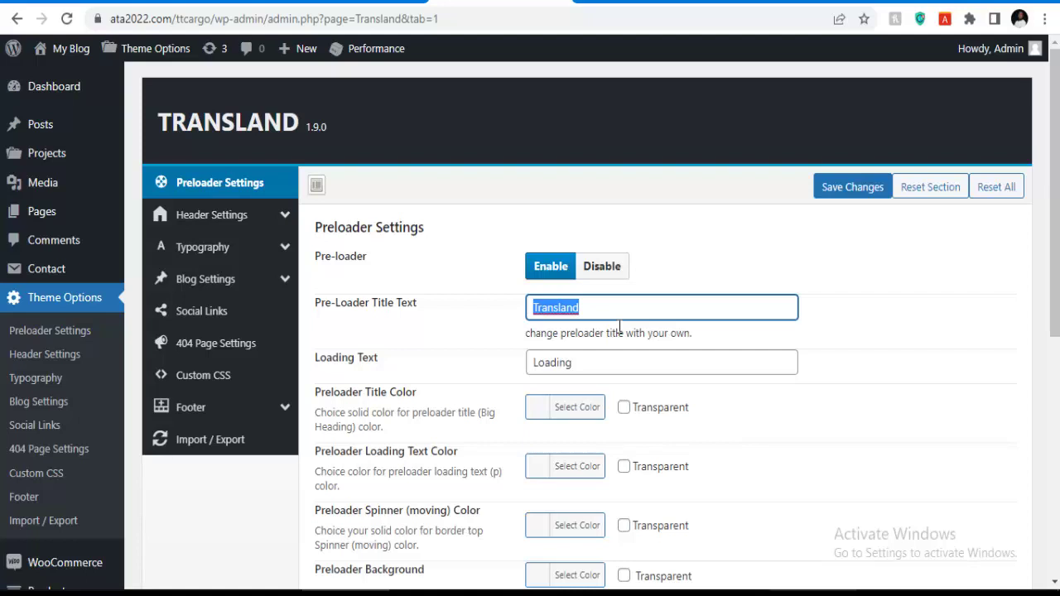
text(T)
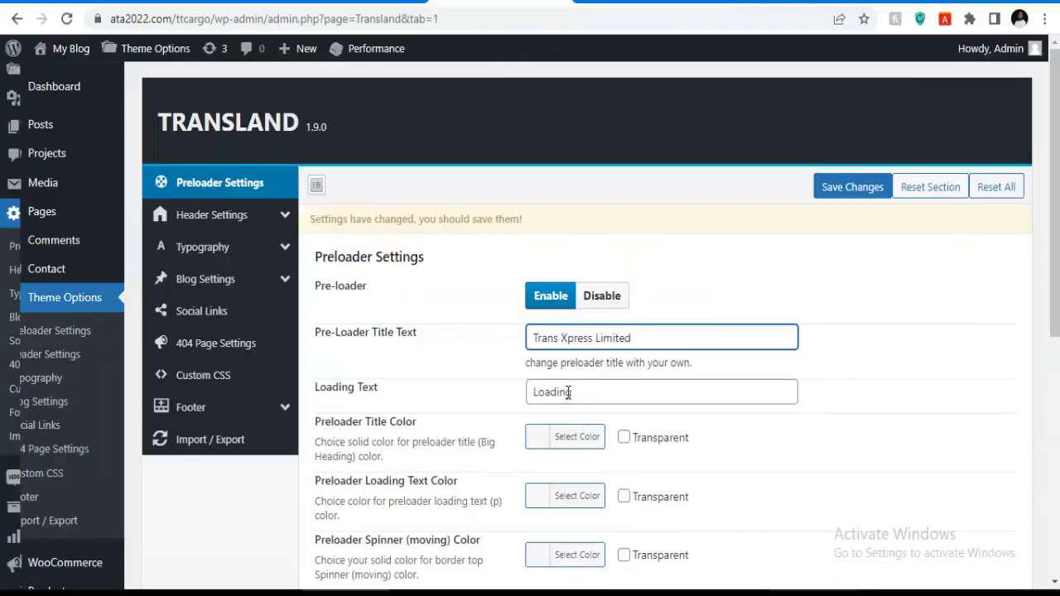
scroll(574, 401, down, 5)
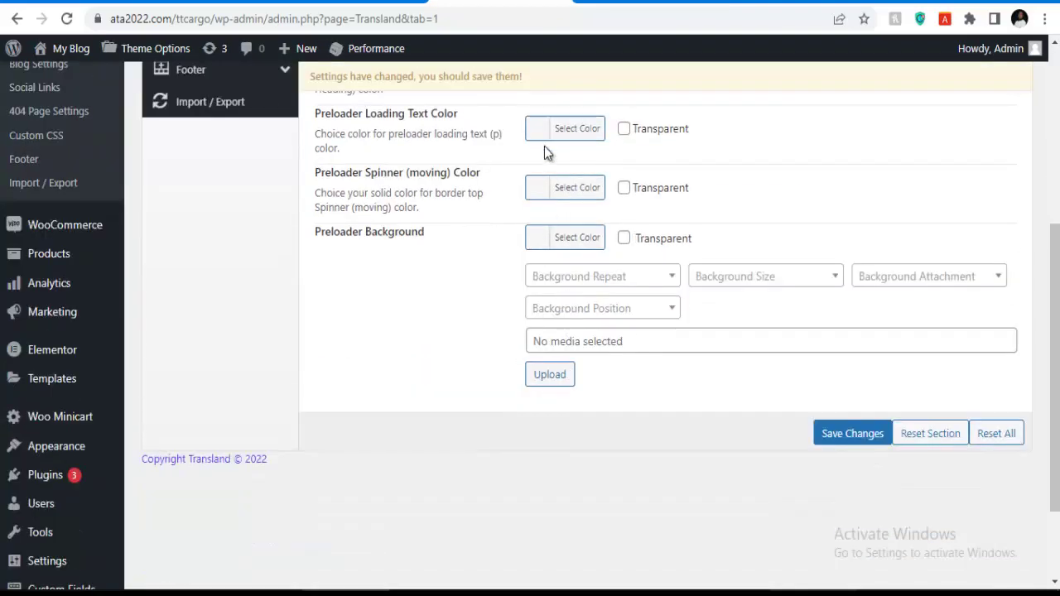
scroll(547, 194, up, 3)
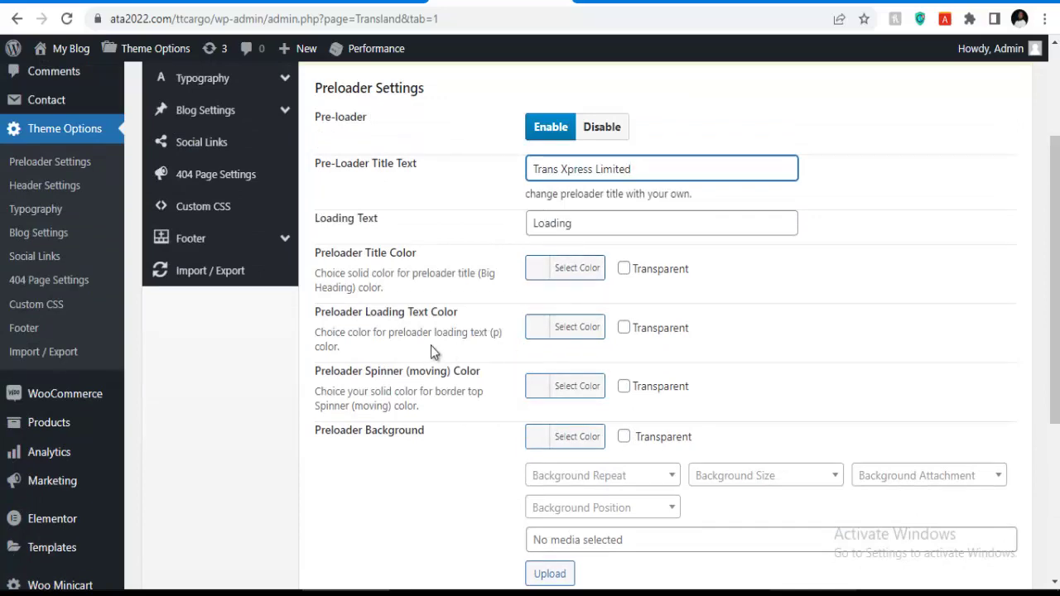
scroll(560, 352, down, 4)
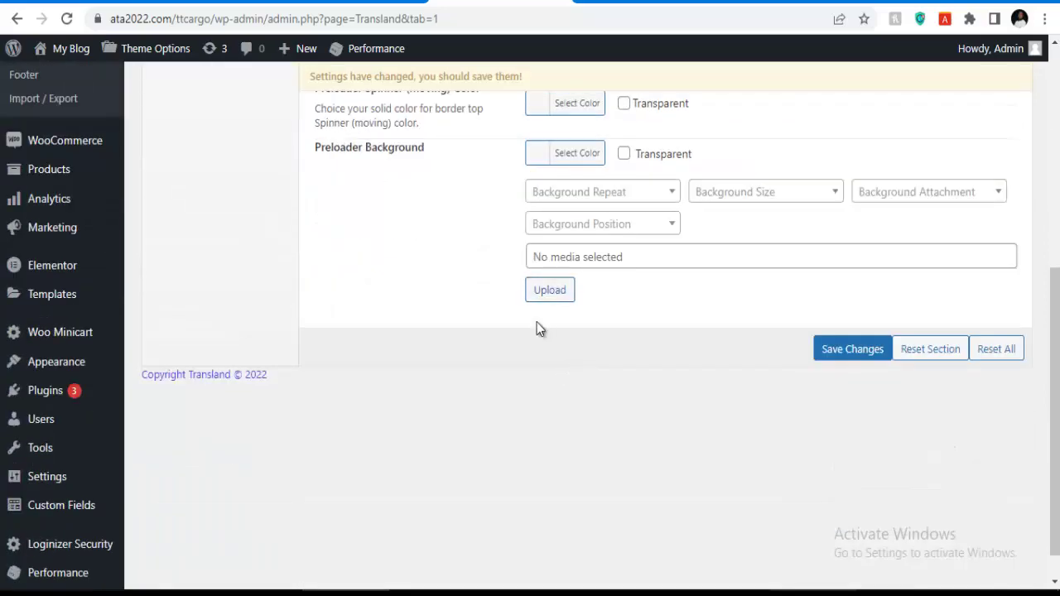
scroll(574, 273, up, 1)
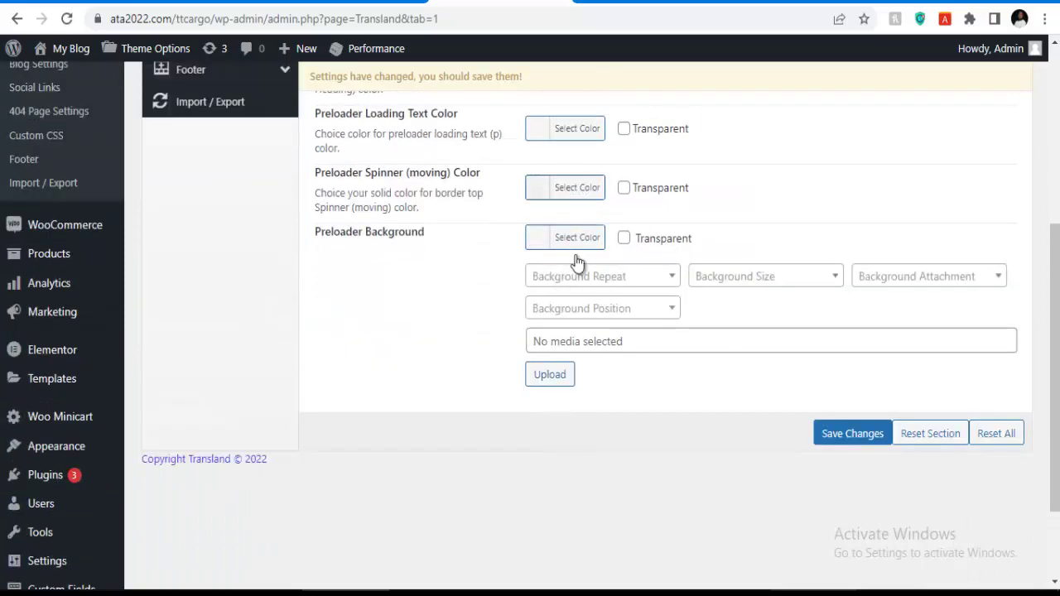
click(825, 436)
Toggle Pre-loader to Disable and back to Enable, then save again.
scroll(616, 380, up, 2)
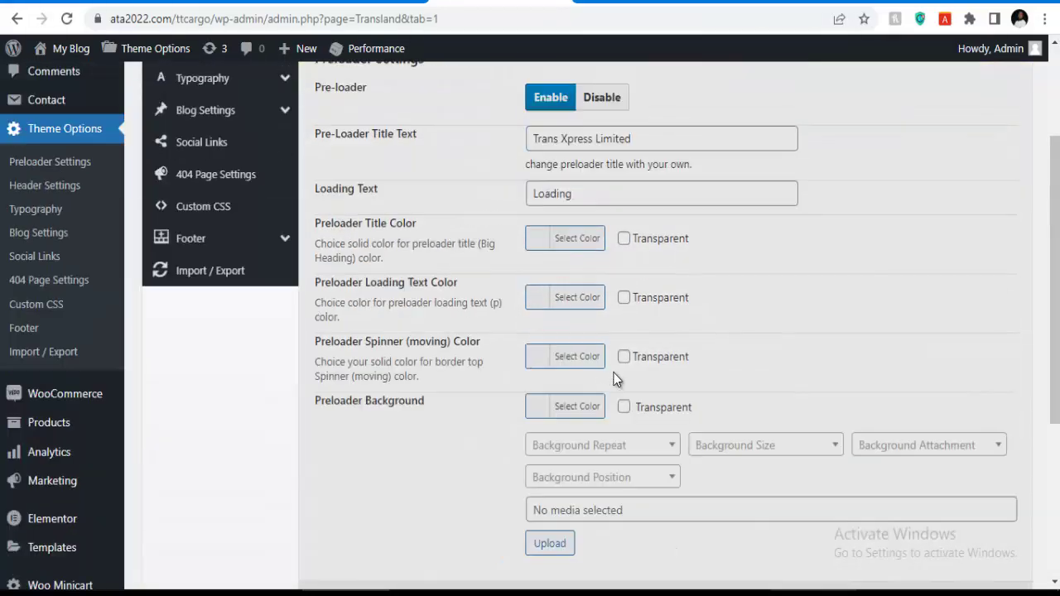
scroll(599, 368, up, 3)
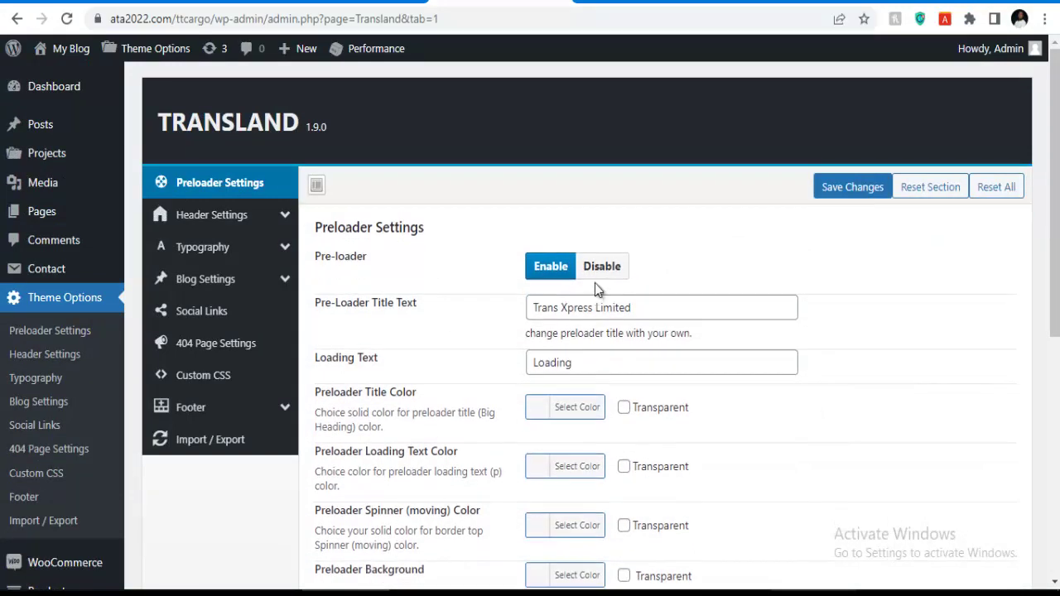
click(598, 269)
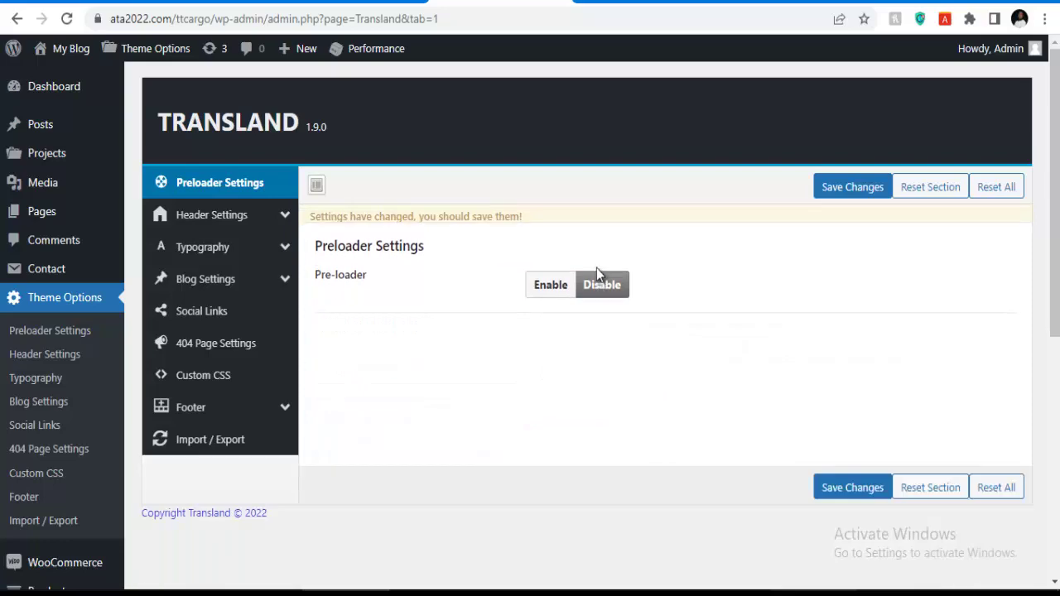
click(553, 306)
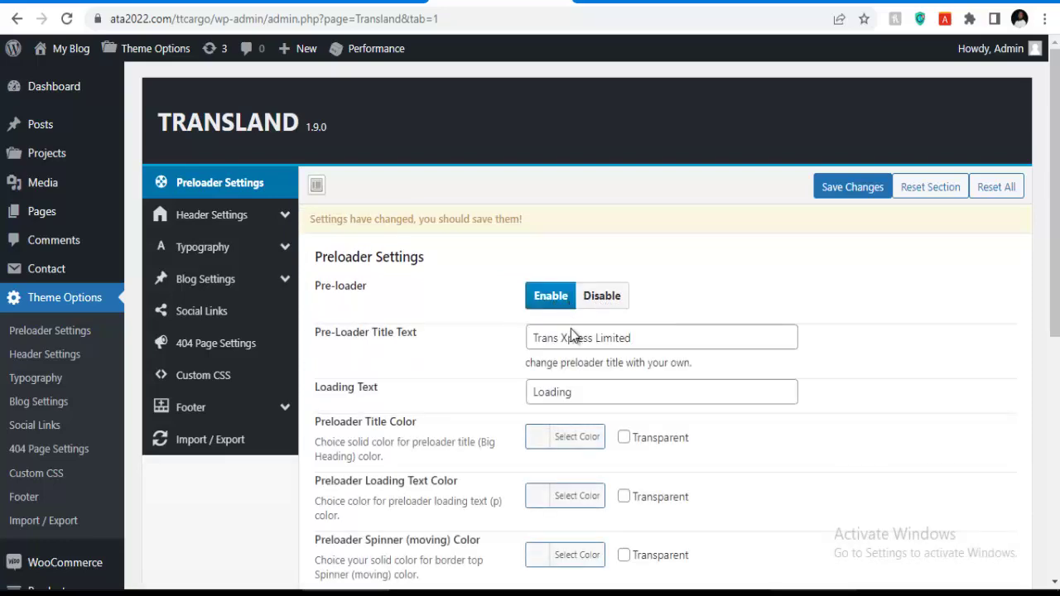
scroll(777, 377, down, 5)
scroll(693, 367, up, 4)
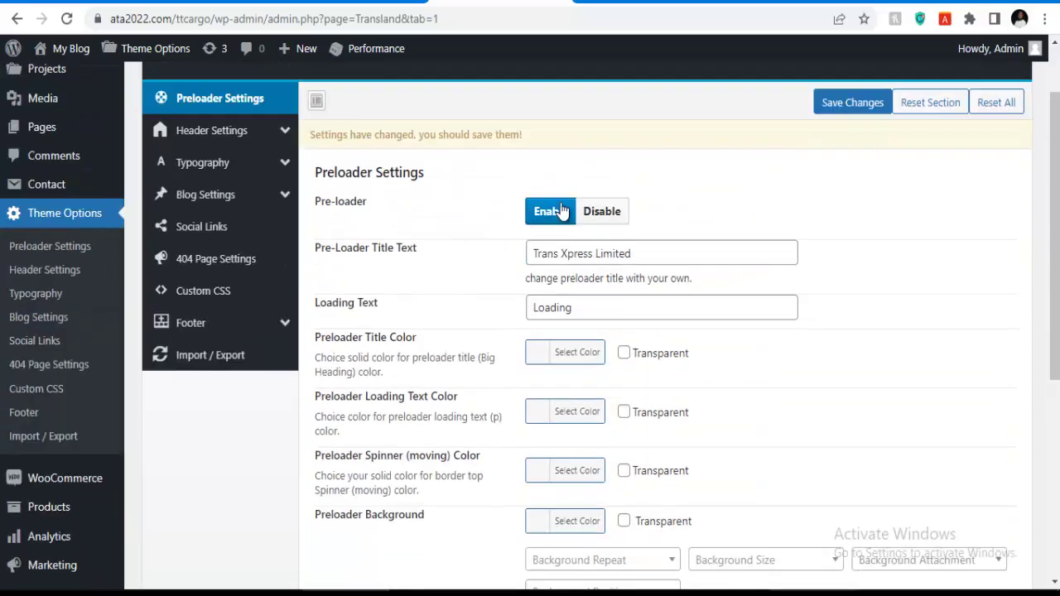
scroll(760, 284, down, 3)
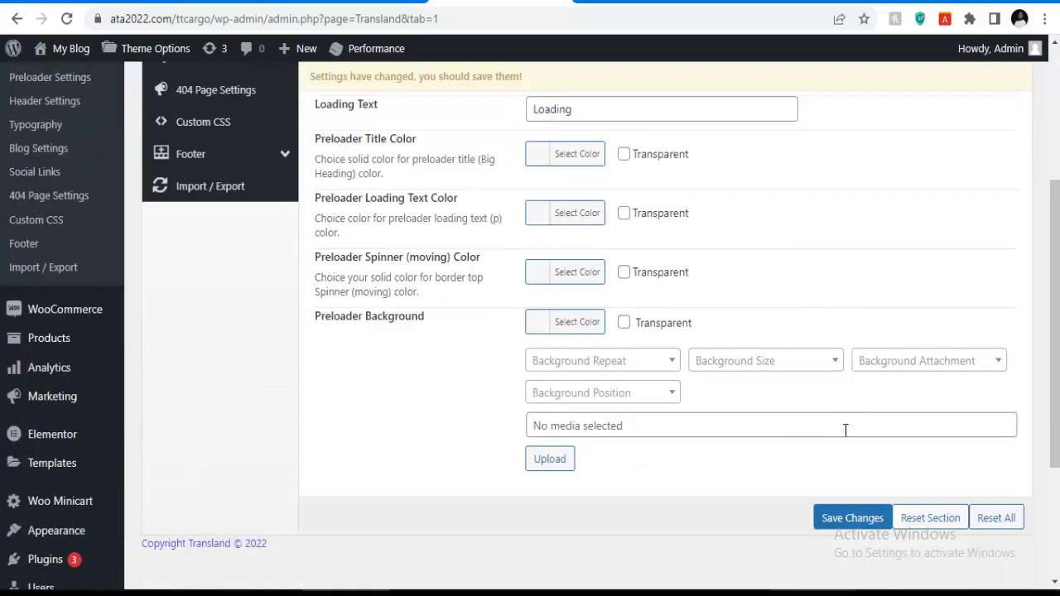
click(843, 519)
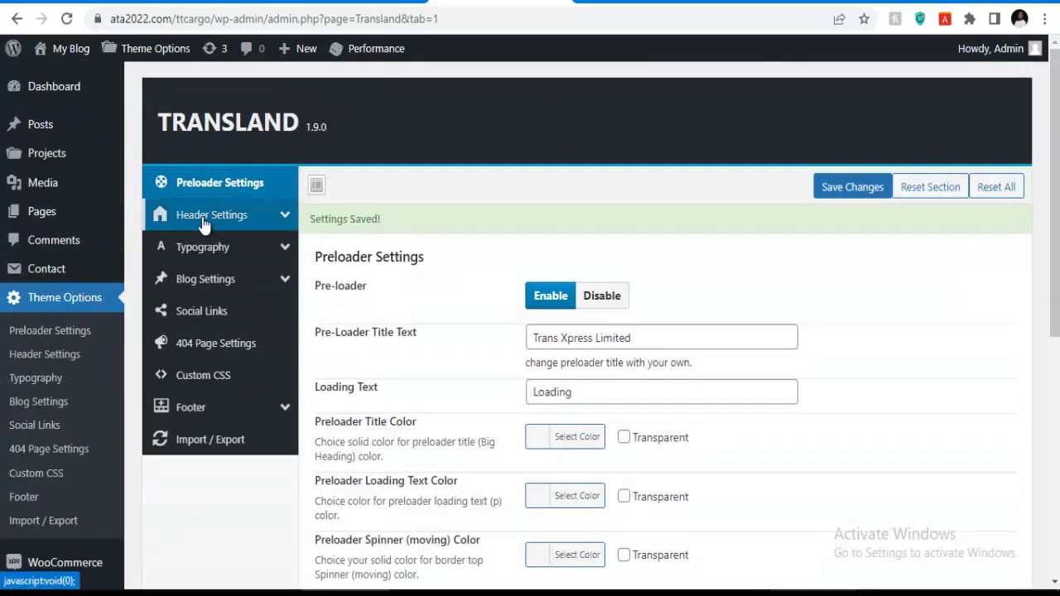
click(204, 221)
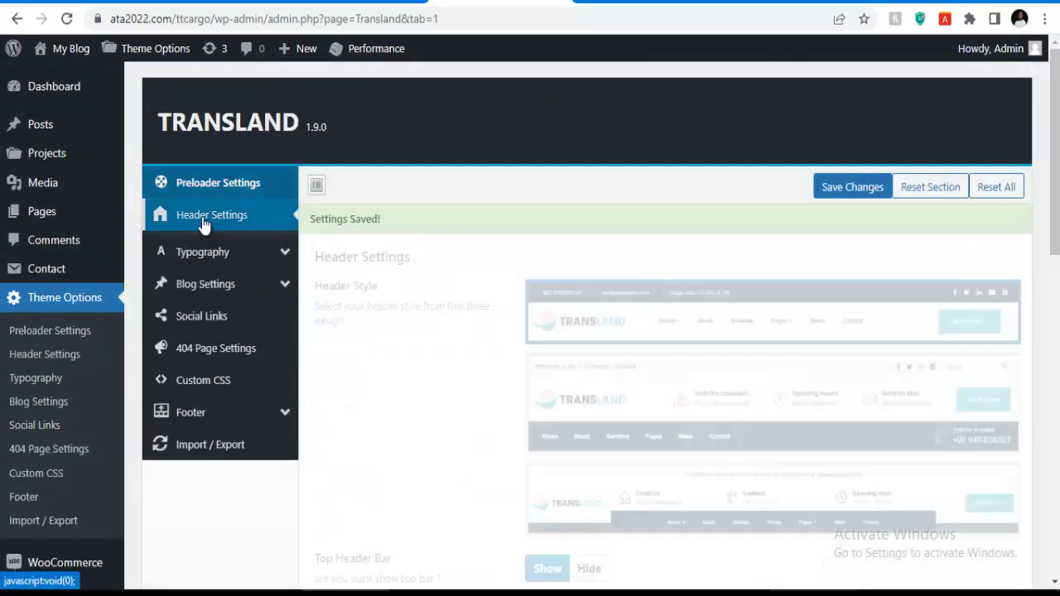
scroll(663, 305, down, 1)
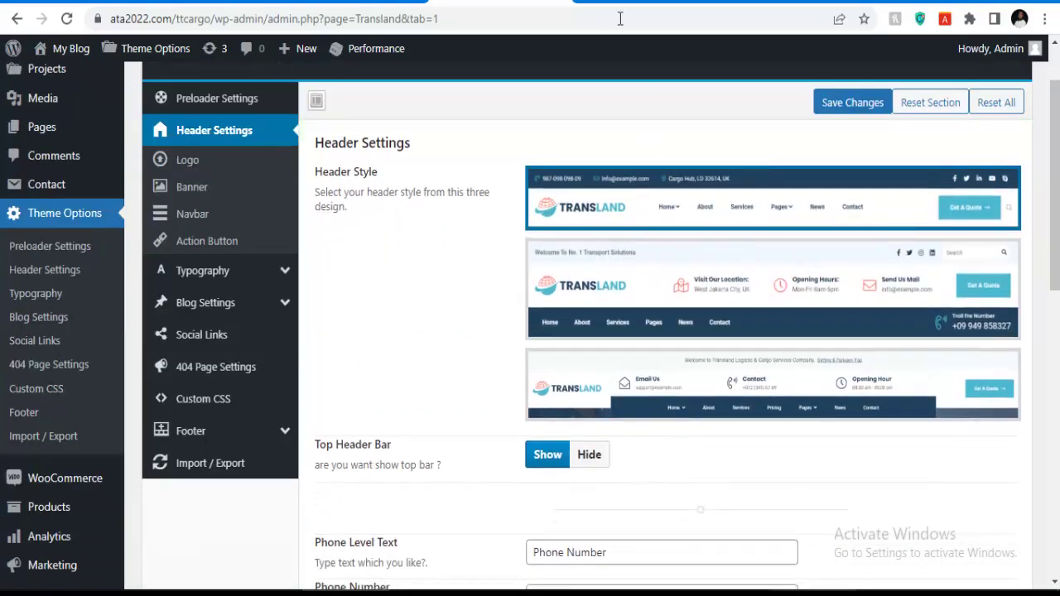
click(630, 3)
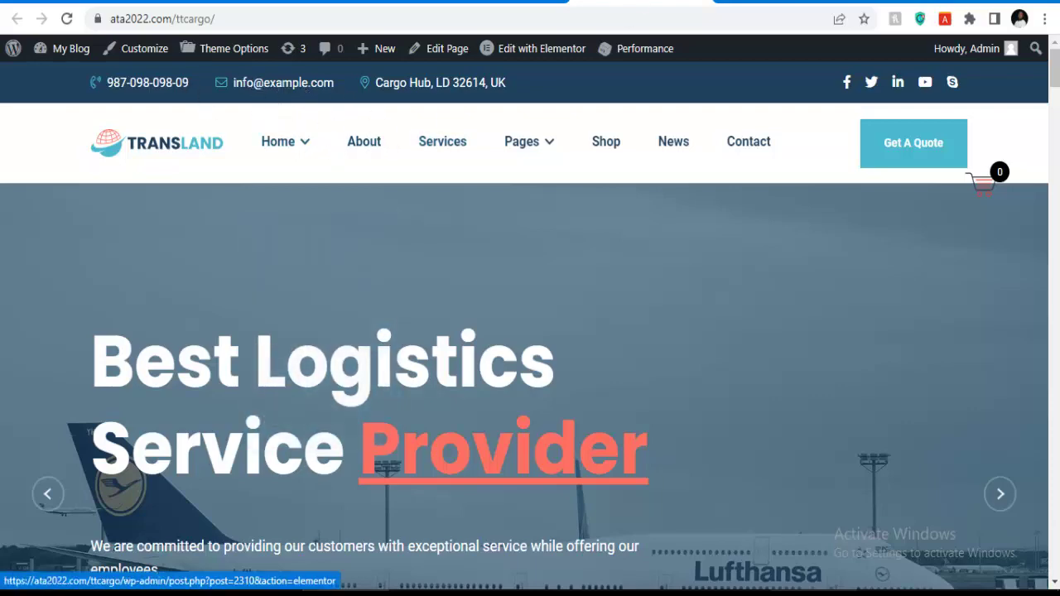
key(ctrl+Tab)
scroll(414, 182, up, 10)
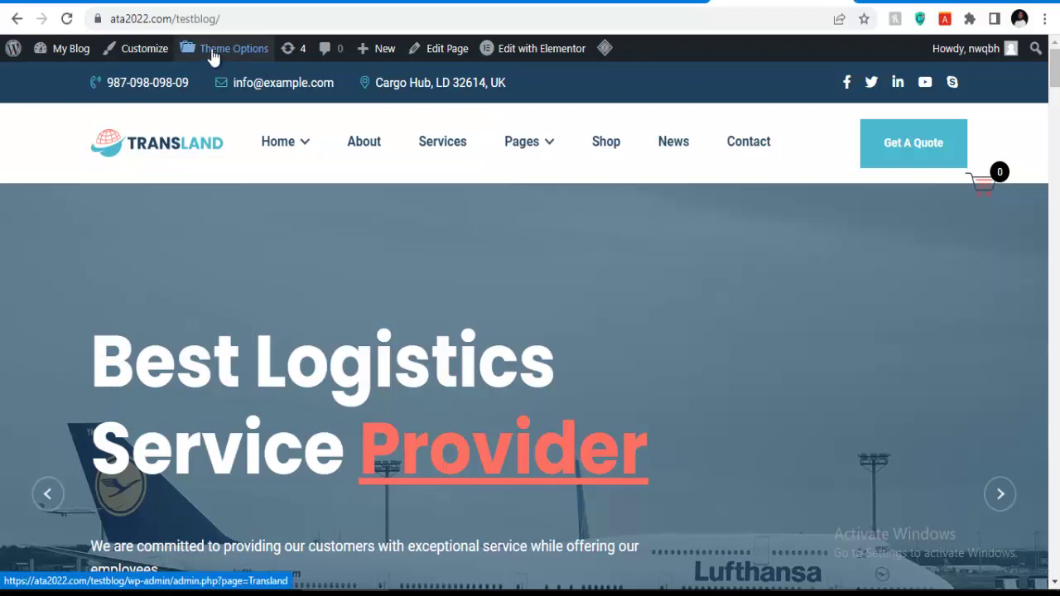
click(68, 20)
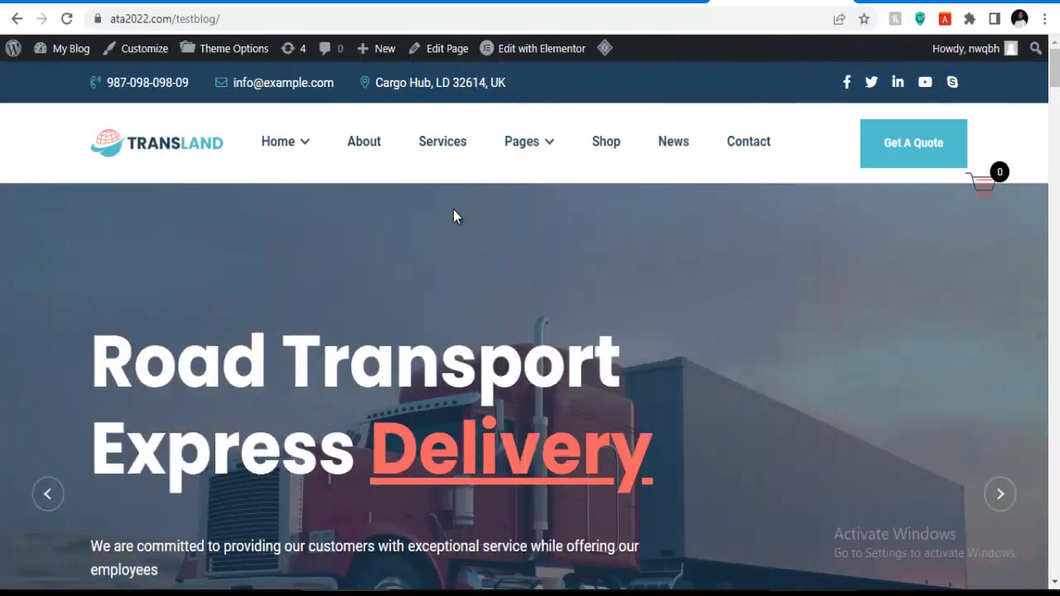
scroll(453, 208, down, 5)
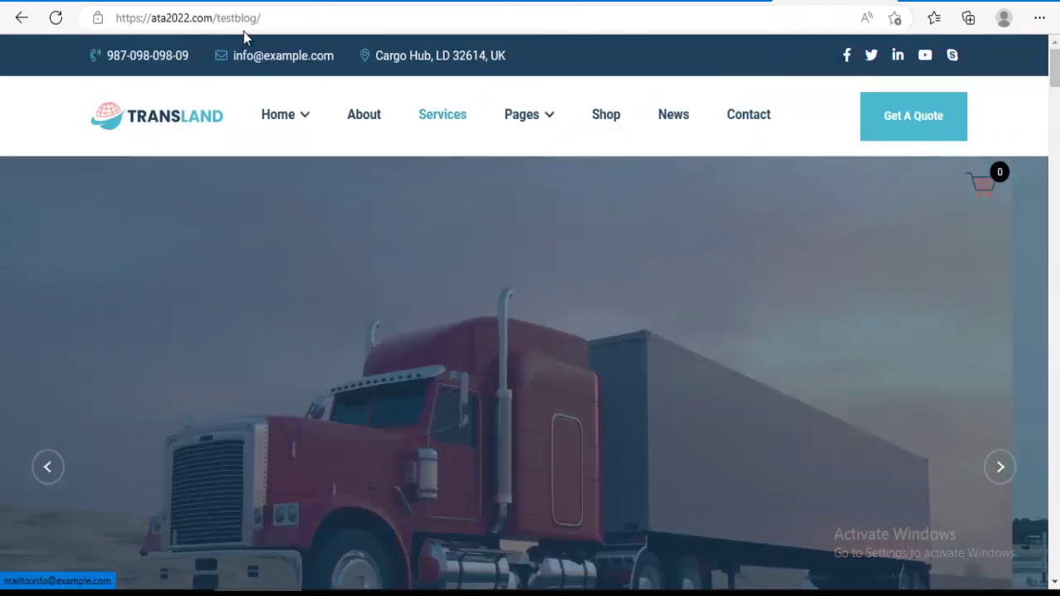
click(55, 17)
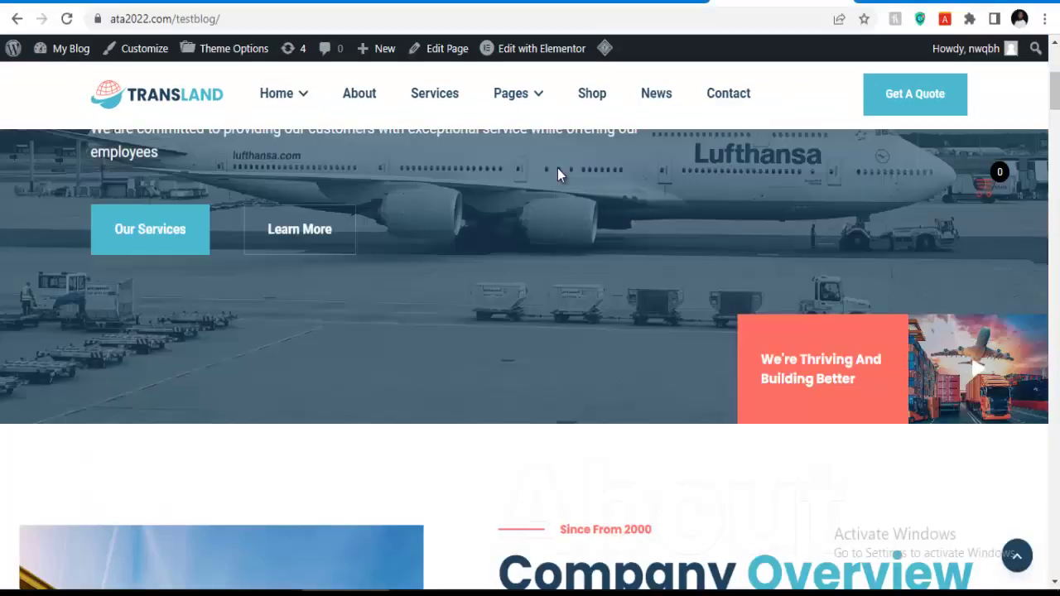
scroll(547, 184, up, 5)
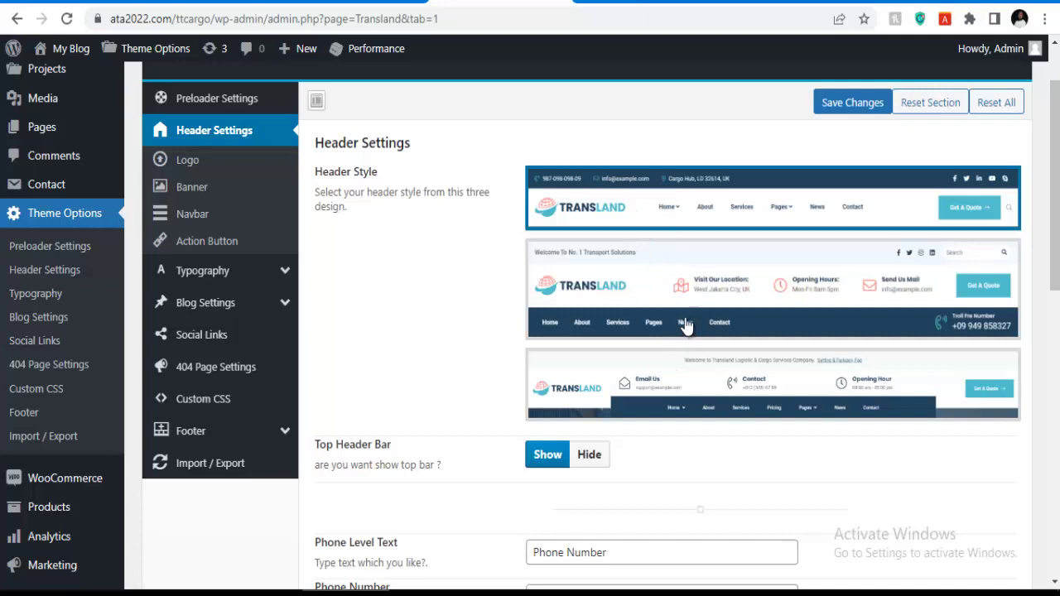
Try the second header style, revert to the first, and leave the Top Header Bar shown.
click(662, 301)
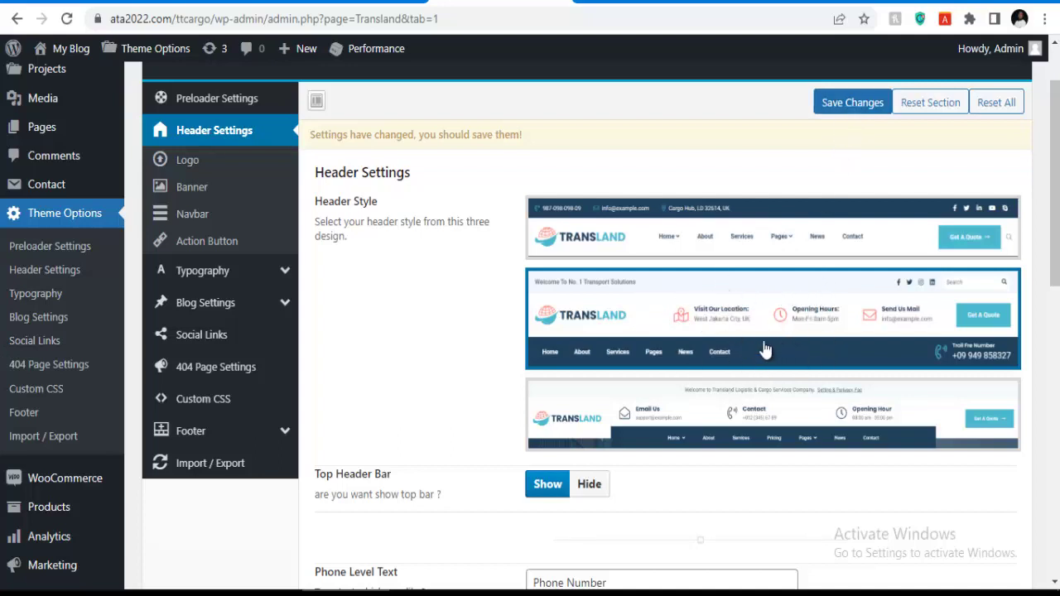
click(770, 240)
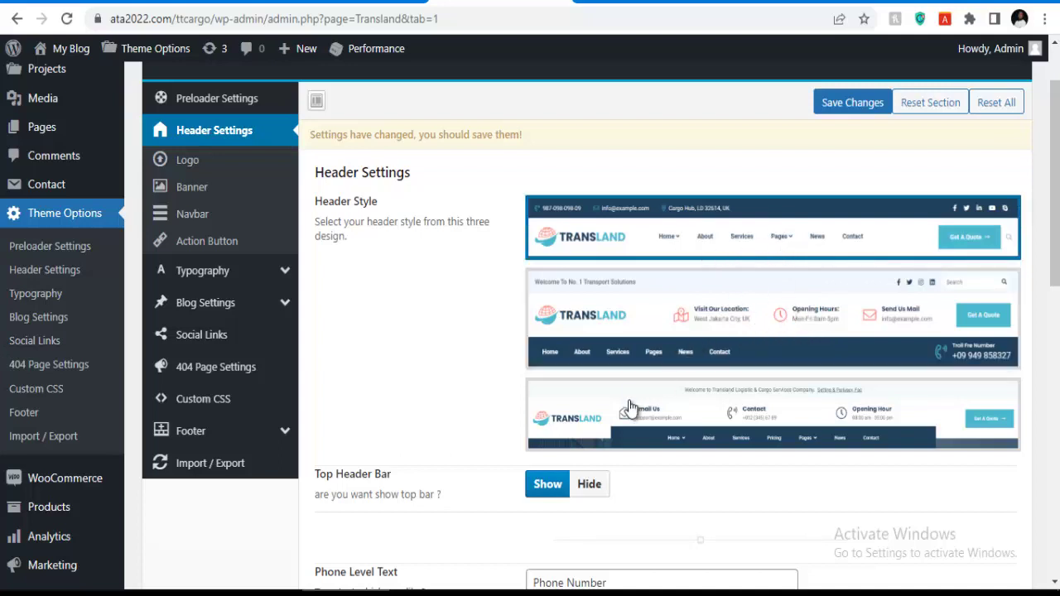
scroll(644, 403, down, 1)
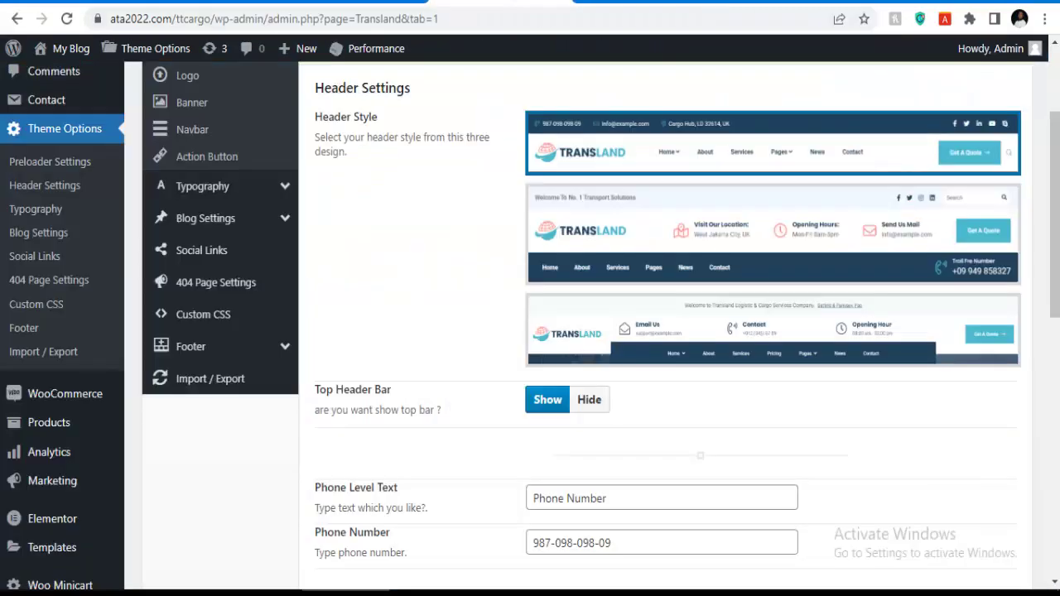
click(568, 400)
scroll(579, 420, down, 2)
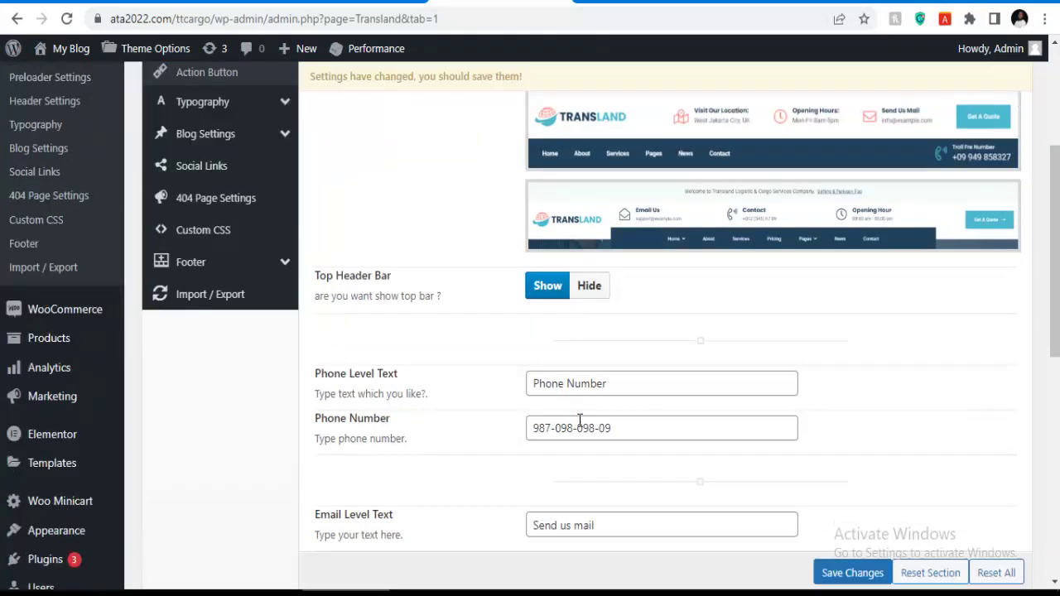
click(587, 284)
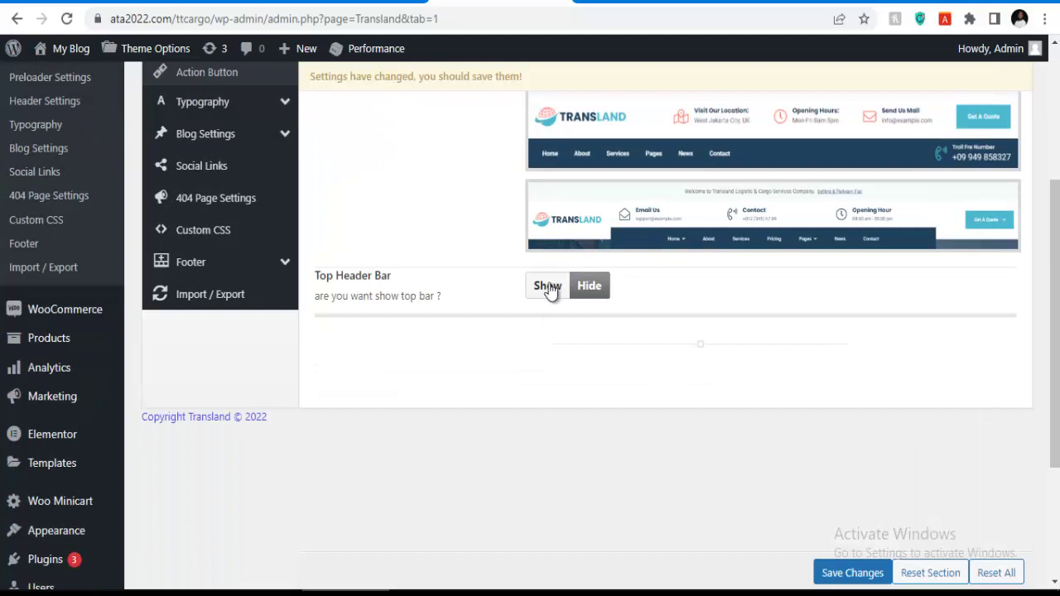
click(548, 290)
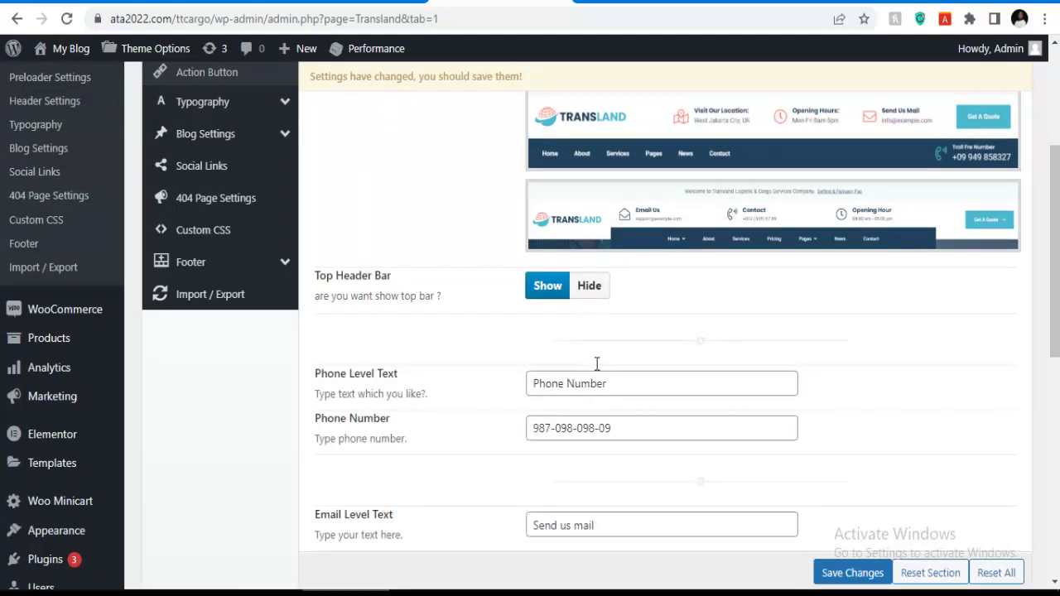
Select the header phone number and the other contact field values.
scroll(613, 414, down, 1)
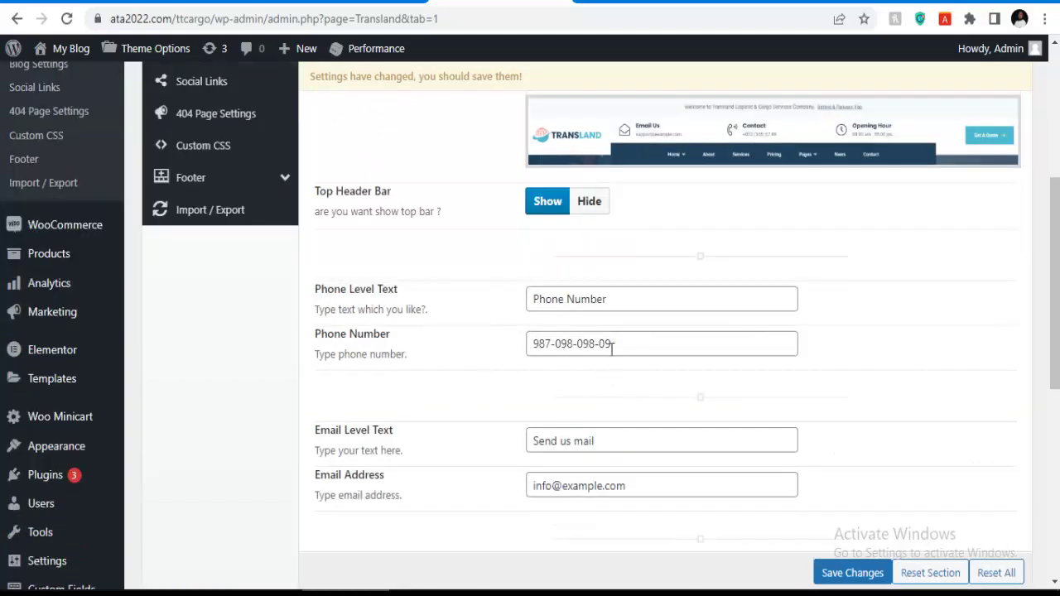
drag(619, 343, 515, 339)
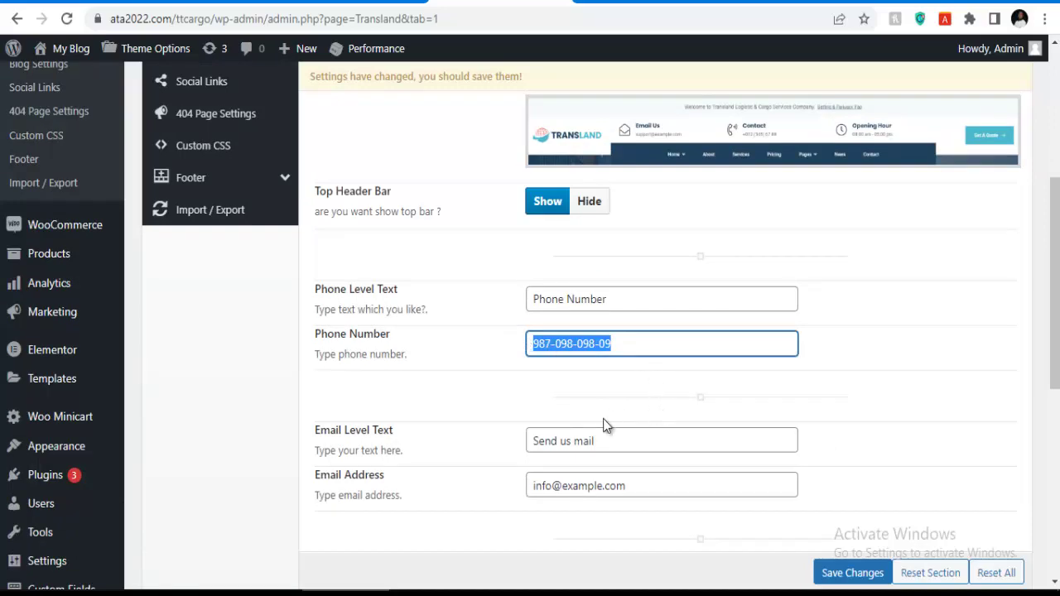
drag(636, 493, 518, 494)
scroll(580, 449, down, 3)
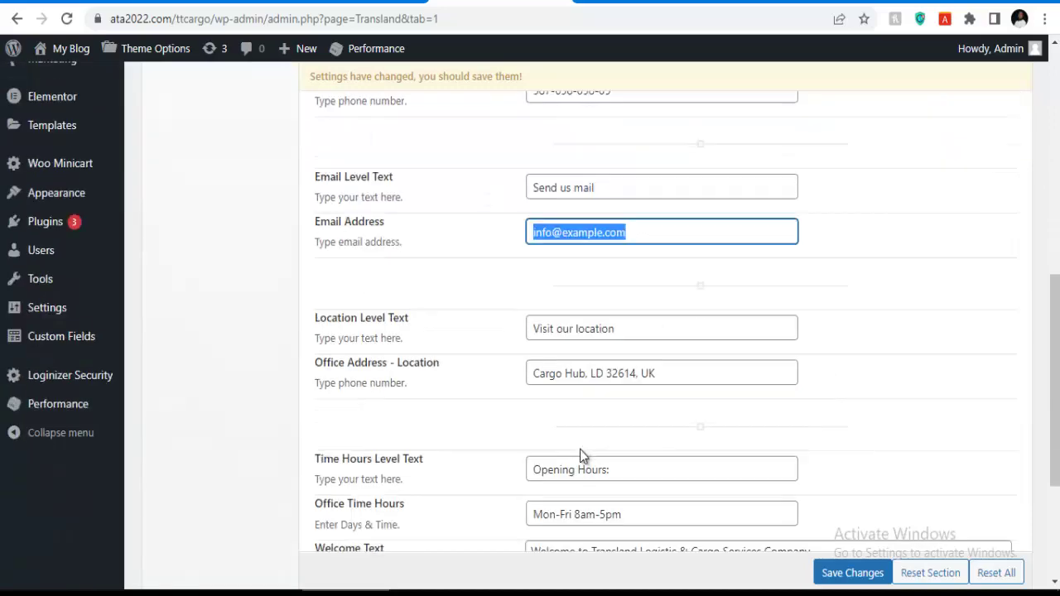
drag(620, 383, 553, 400)
scroll(605, 412, down, 3)
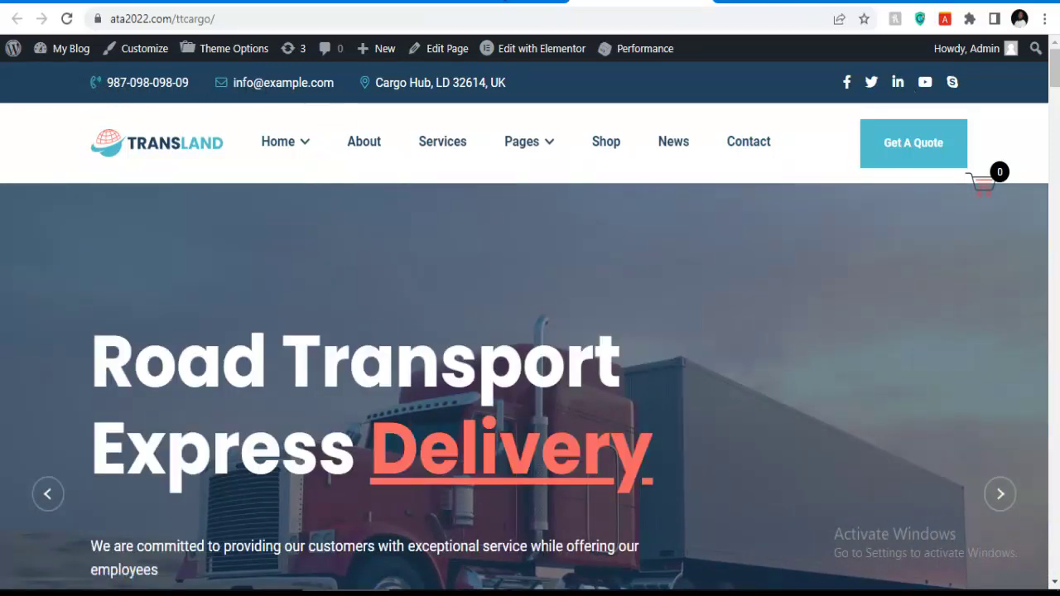
key(ctrl+Tab)
scroll(647, 314, up, 8)
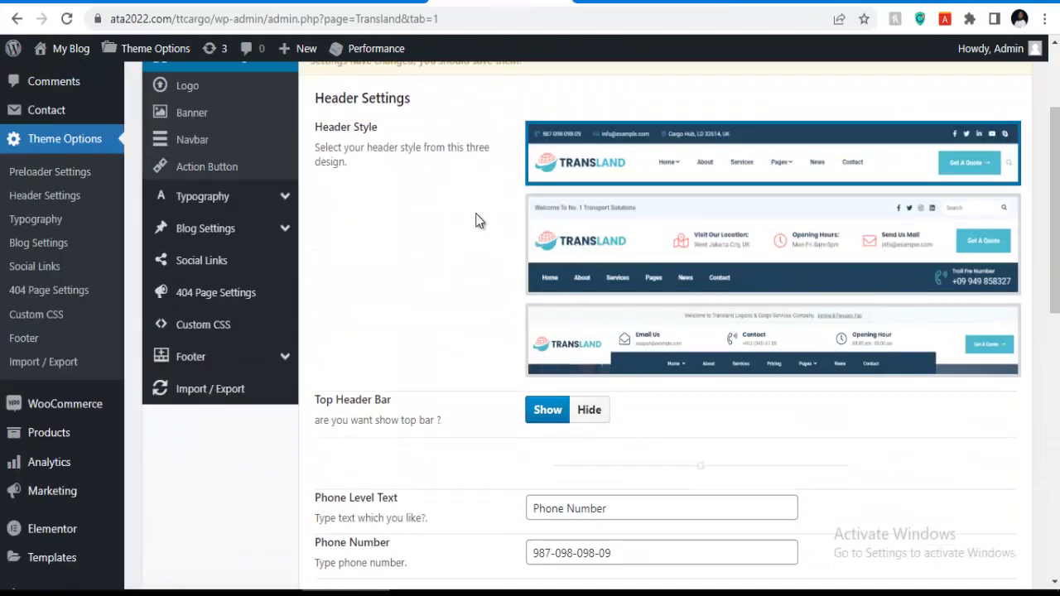
scroll(563, 222, up, 2)
click(855, 190)
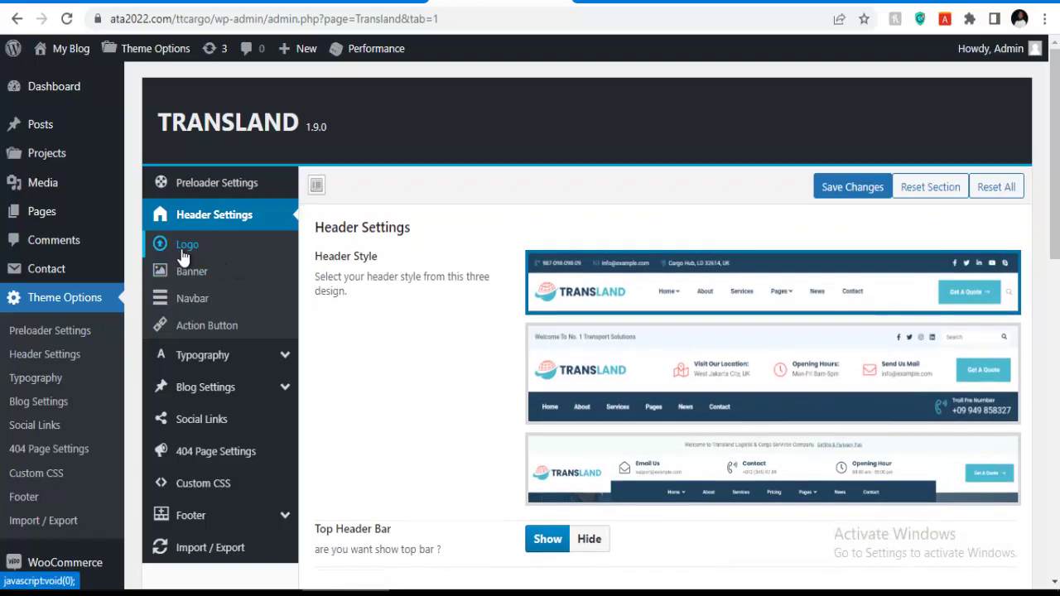
Upload the aircargo favv image from Desktop/logo through the Logo setting's media uploader.
click(188, 249)
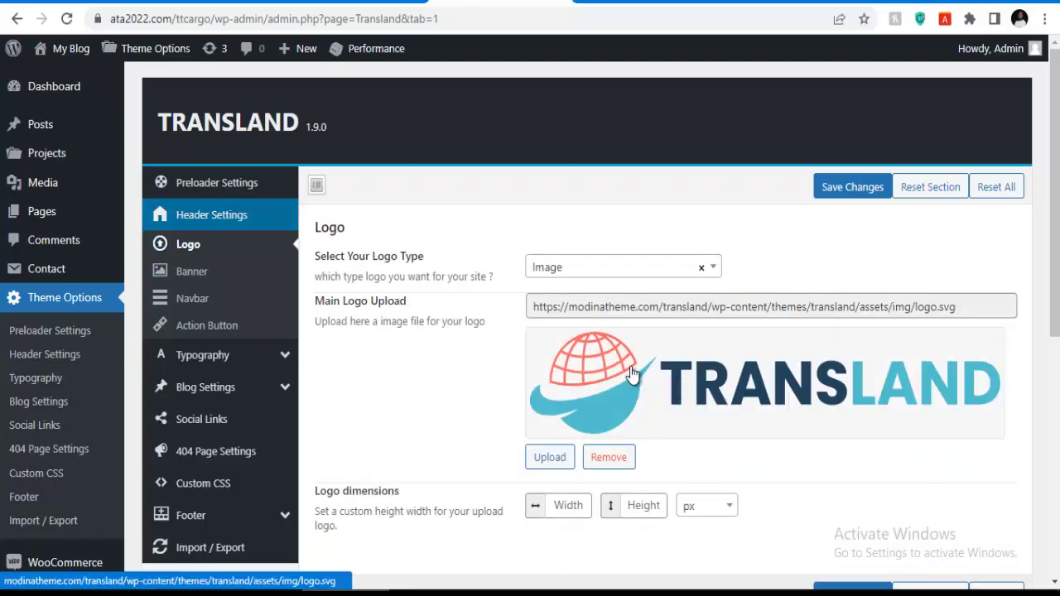
scroll(669, 389, down, 2)
scroll(700, 310, up, 1)
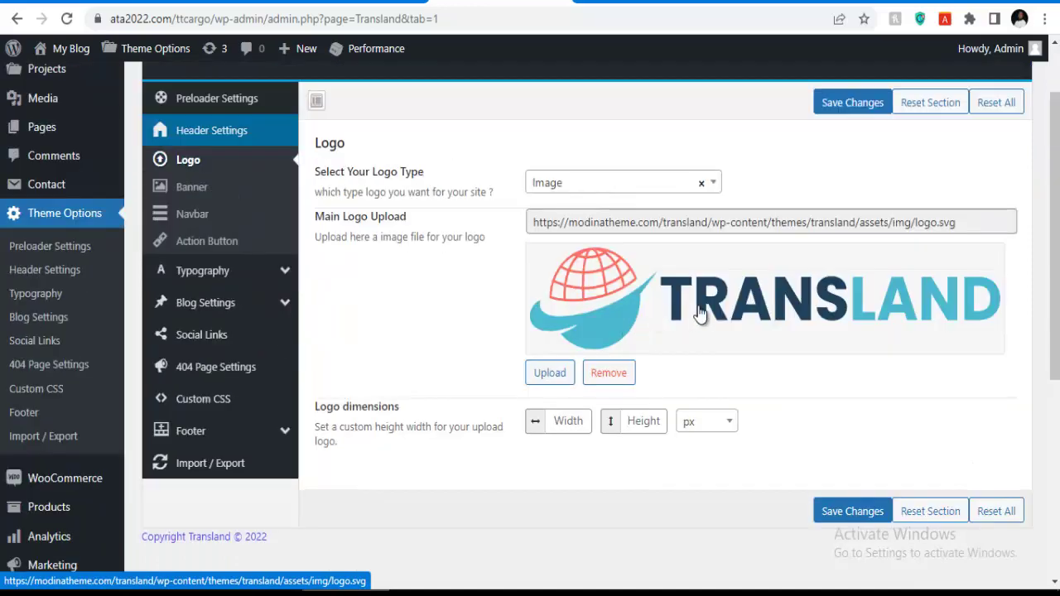
click(556, 372)
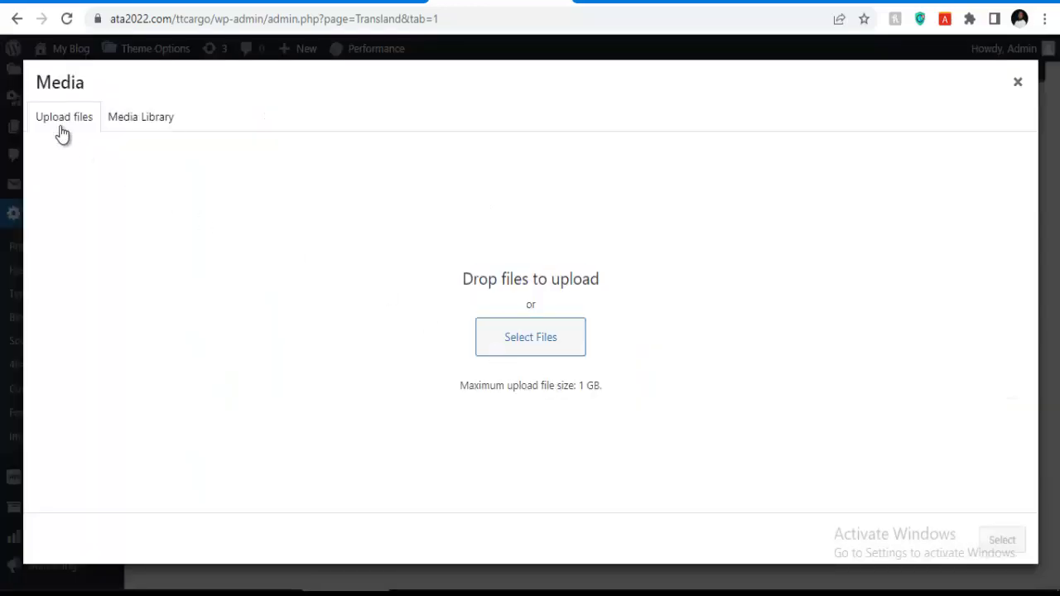
click(521, 342)
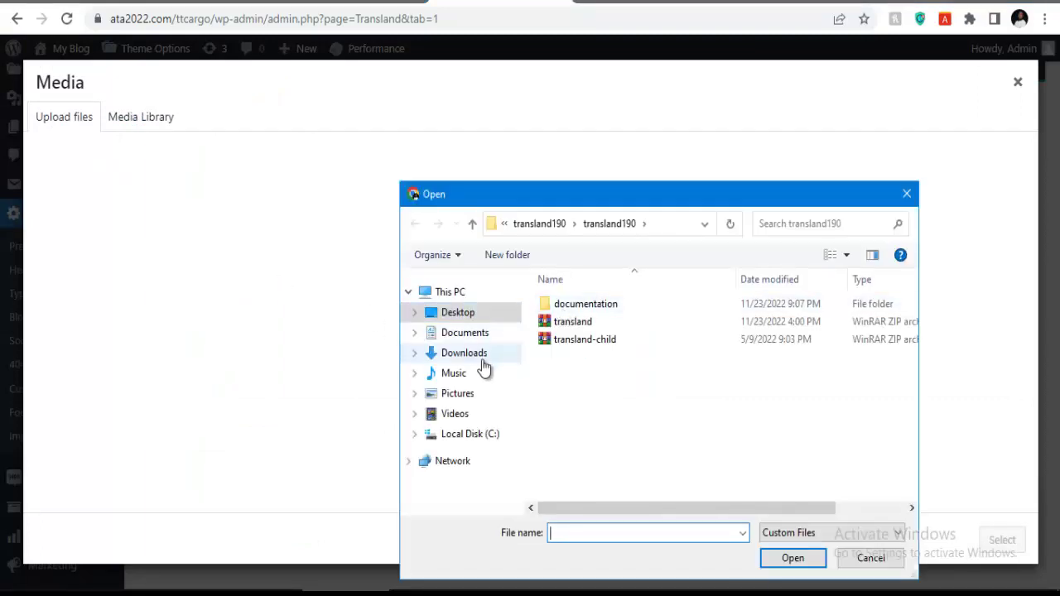
click(470, 317)
scroll(569, 354, down, 6)
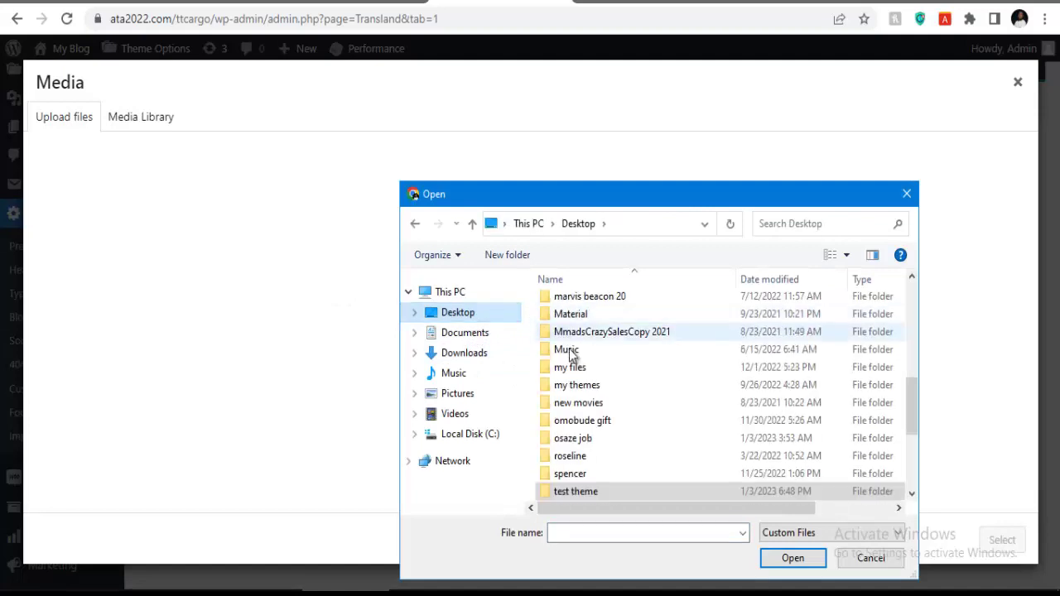
scroll(570, 354, up, 4)
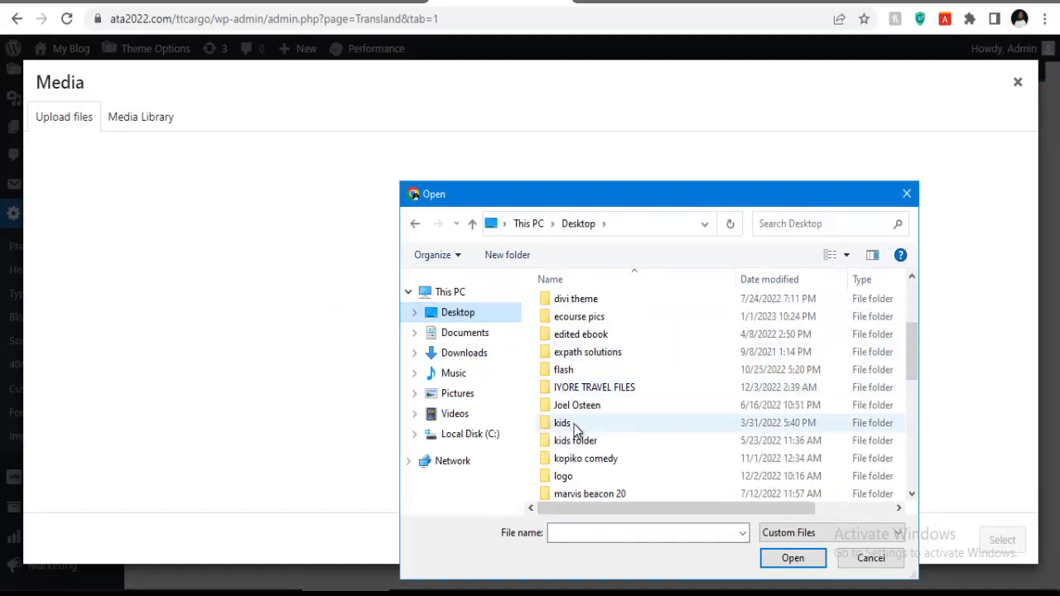
scroll(577, 429, down, 1)
click(583, 438)
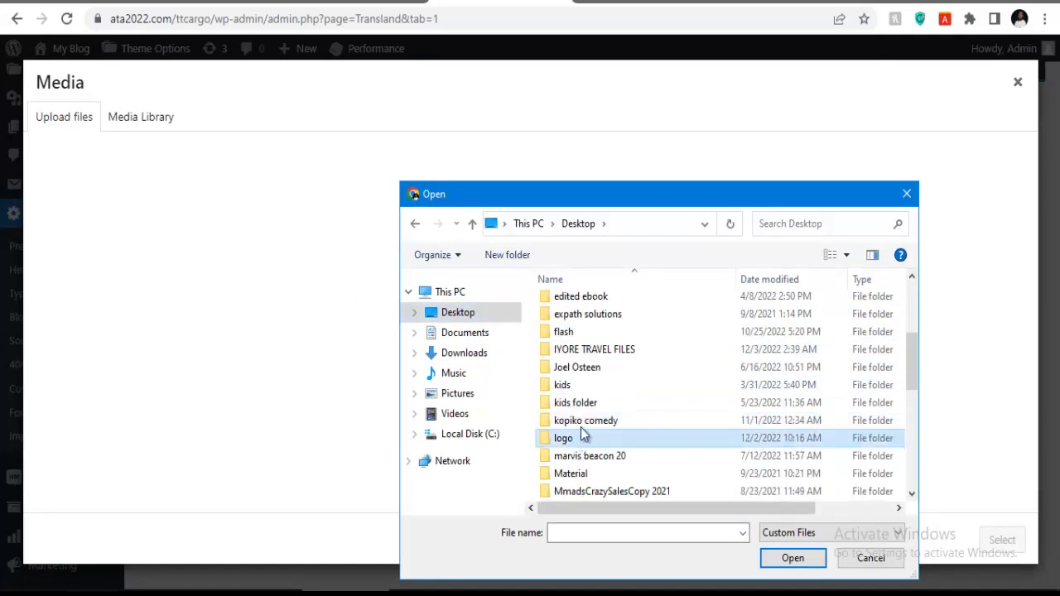
double_click(583, 438)
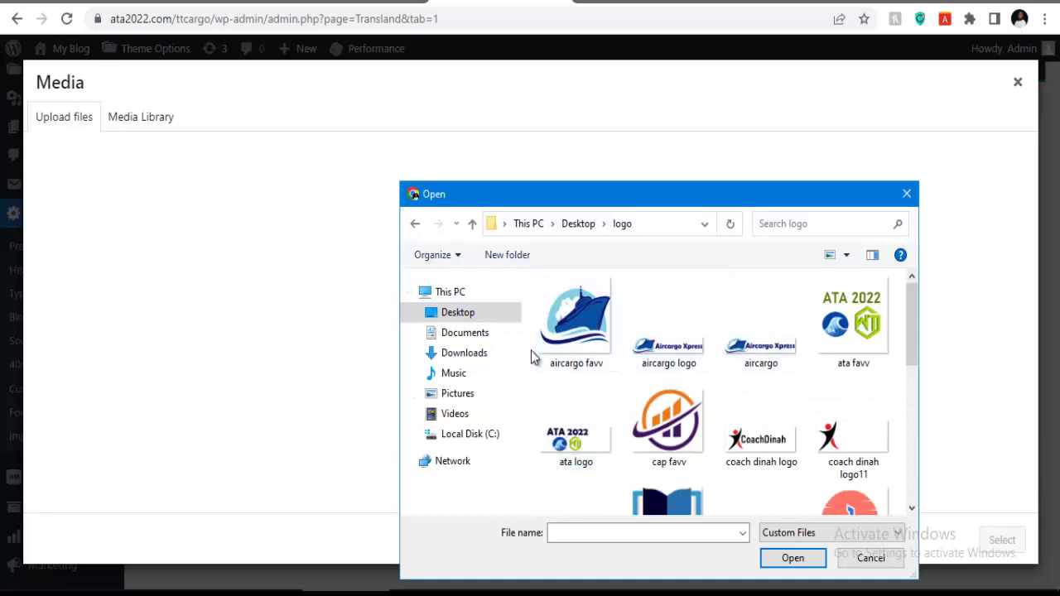
click(579, 329)
click(795, 561)
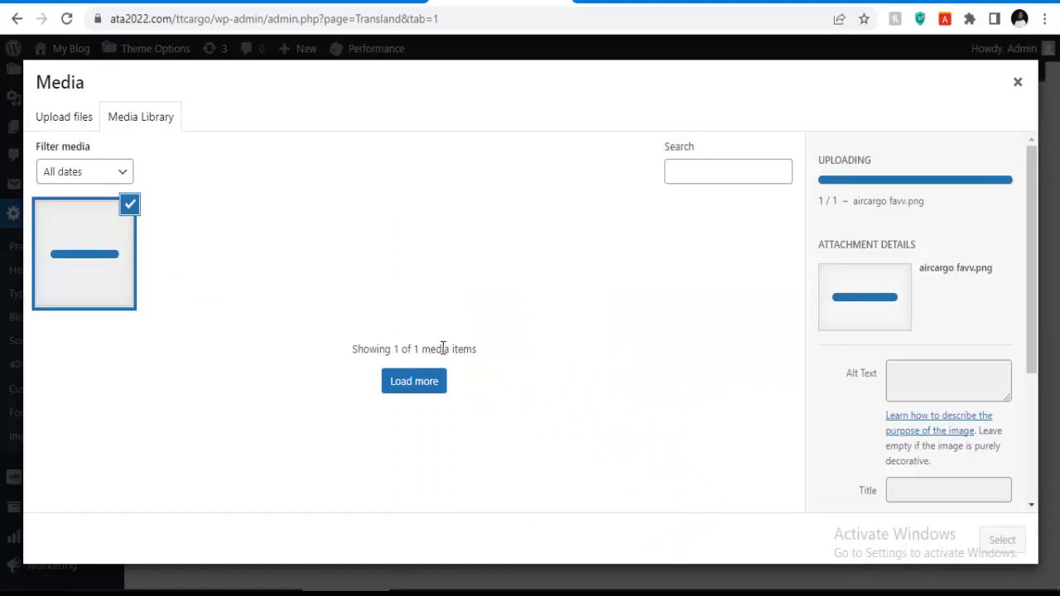
Set the uploaded ship image as the main logo and save the Logo settings.
click(989, 538)
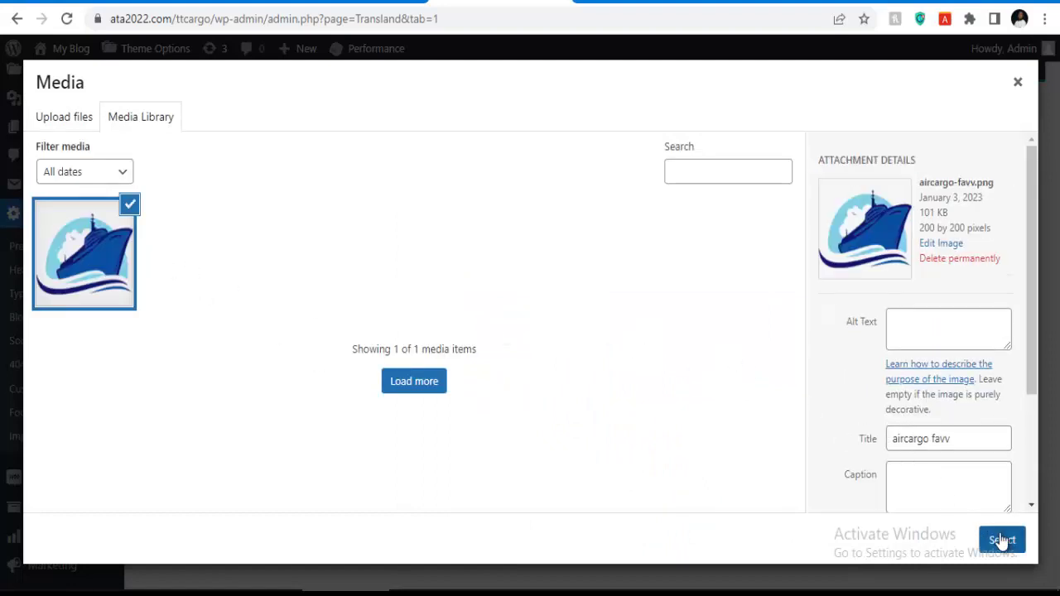
scroll(643, 360, down, 3)
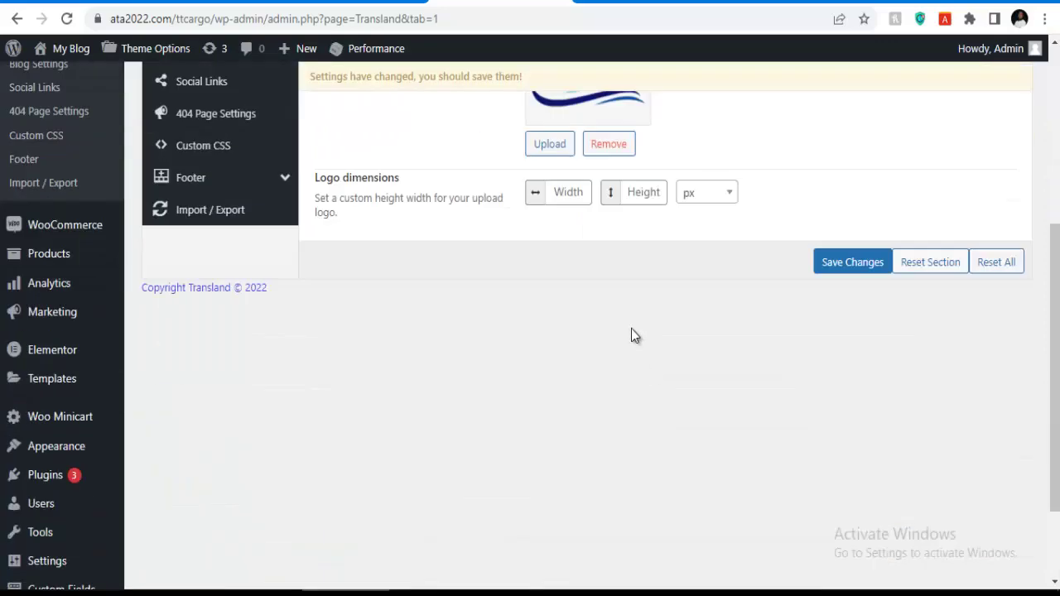
scroll(547, 236, up, 2)
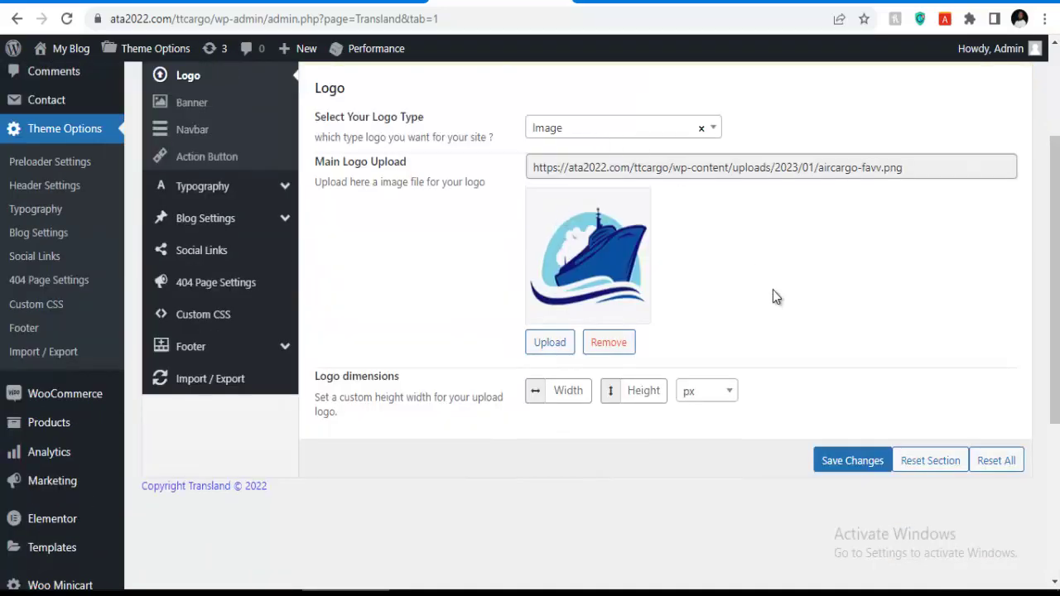
click(833, 459)
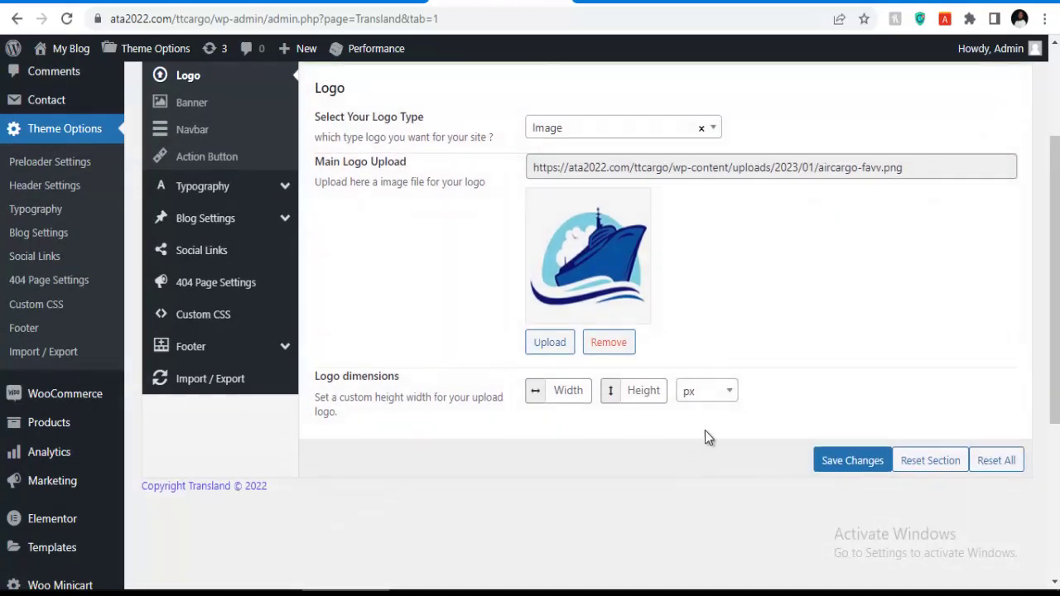
click(855, 465)
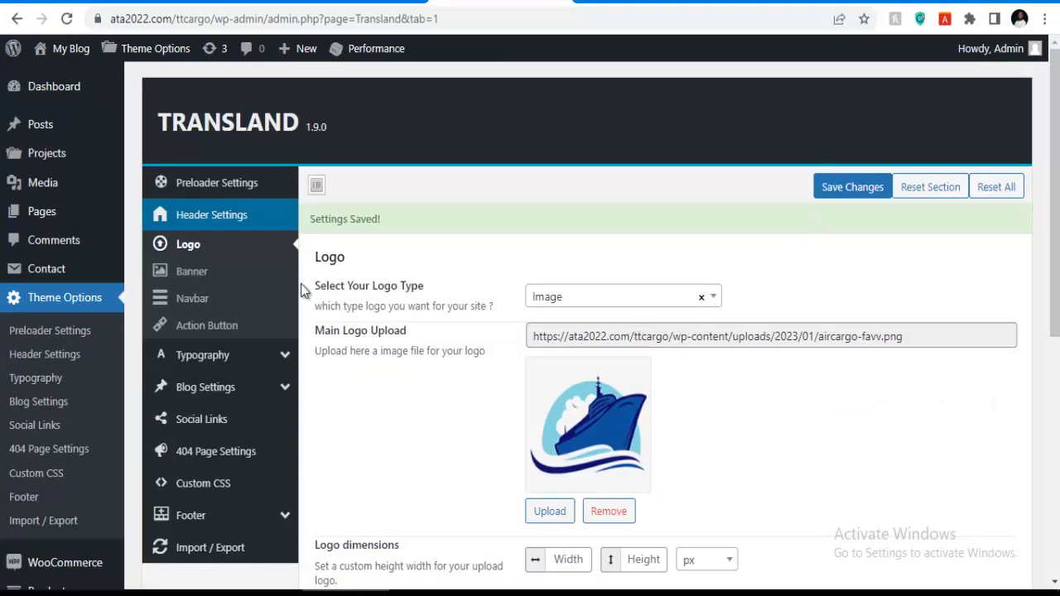
Set Breadcrumb Option and Banner Image Type to Hide, save, and move to Navbar settings.
click(199, 278)
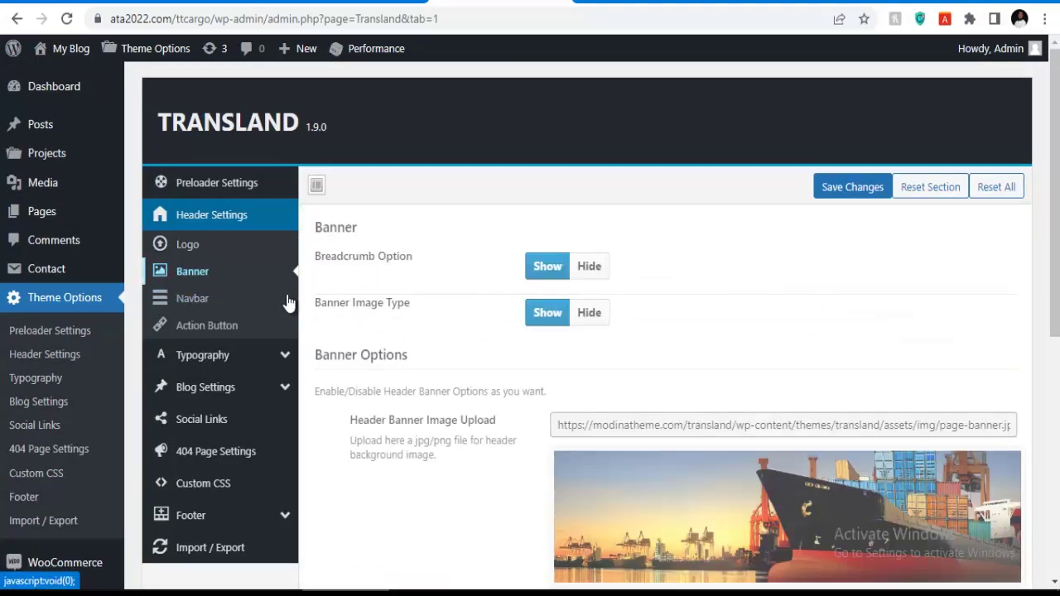
scroll(779, 467, down, 1)
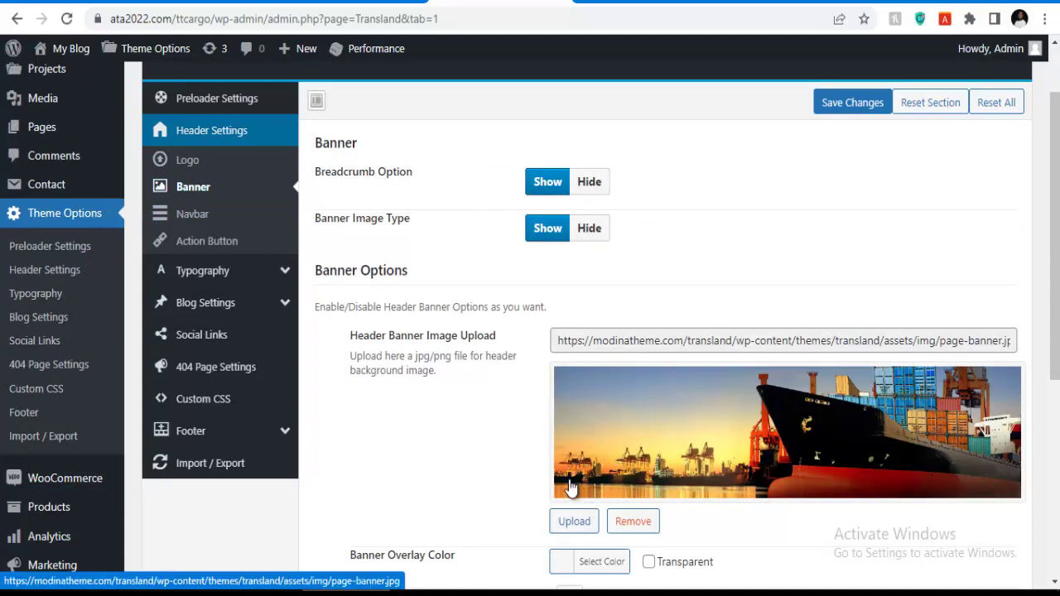
click(587, 185)
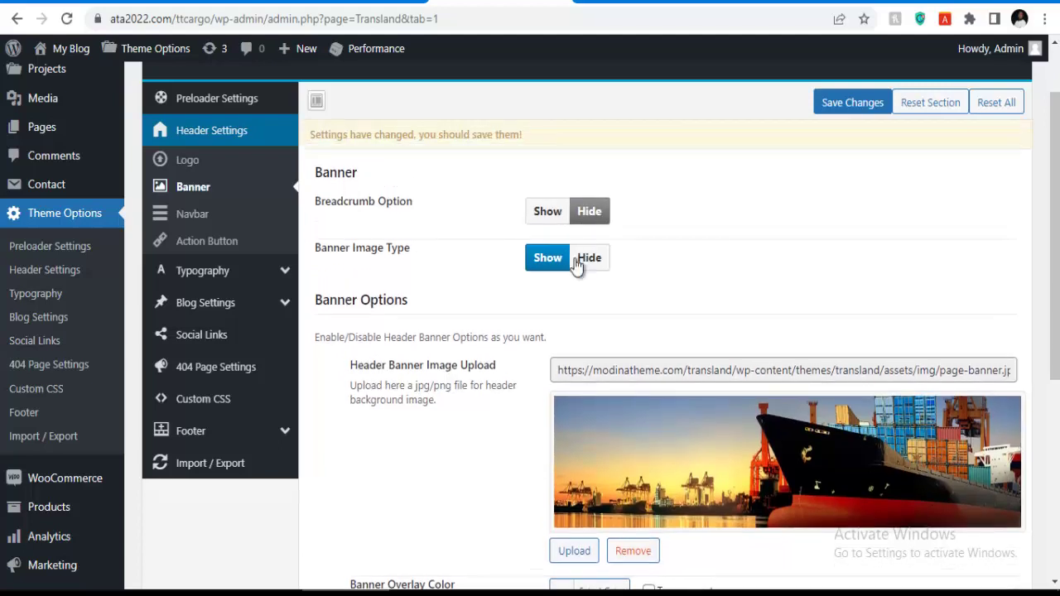
click(581, 263)
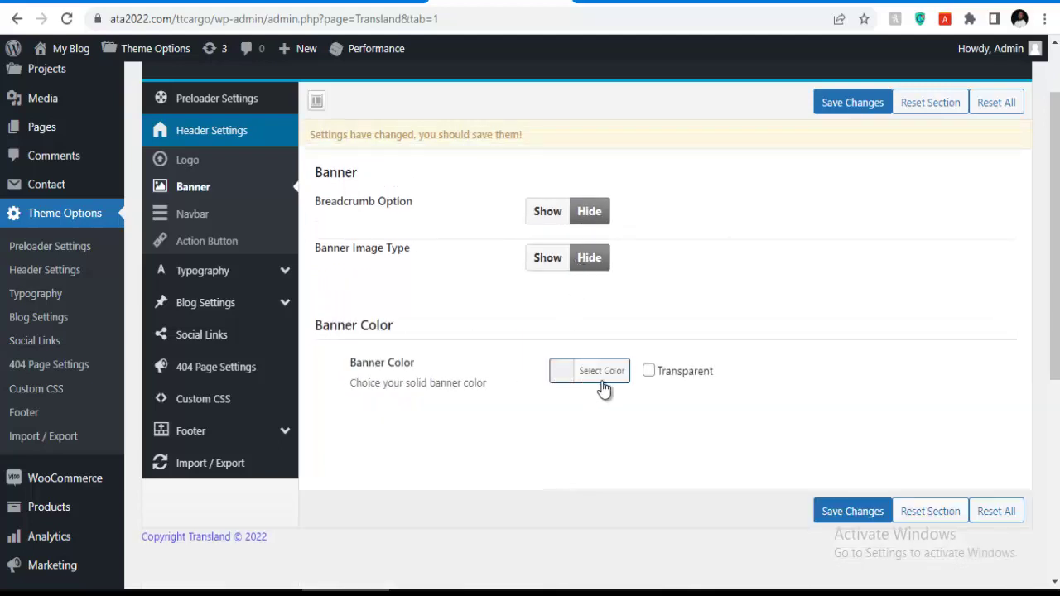
click(844, 102)
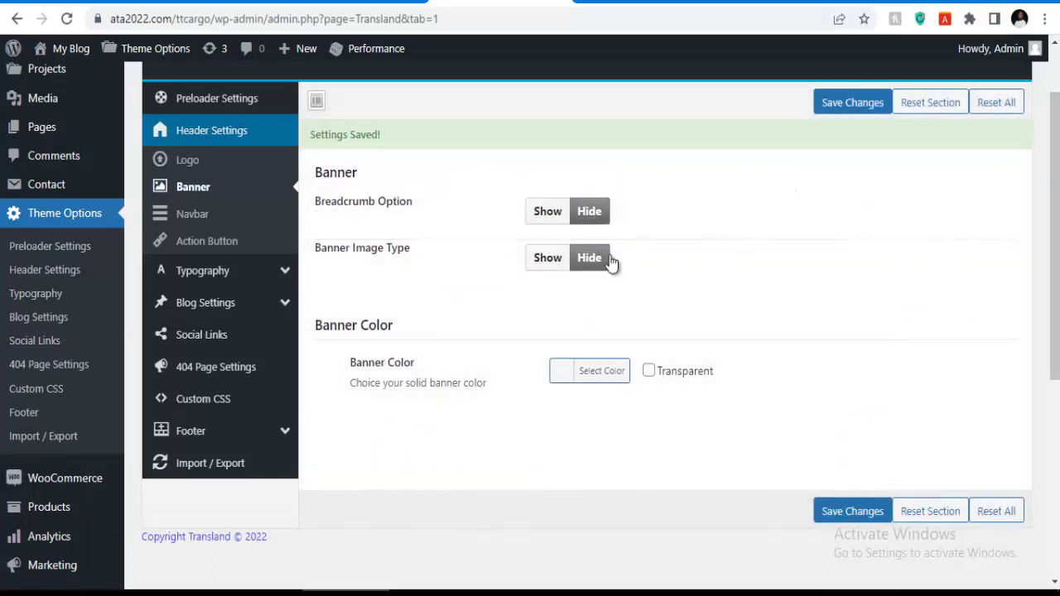
click(197, 219)
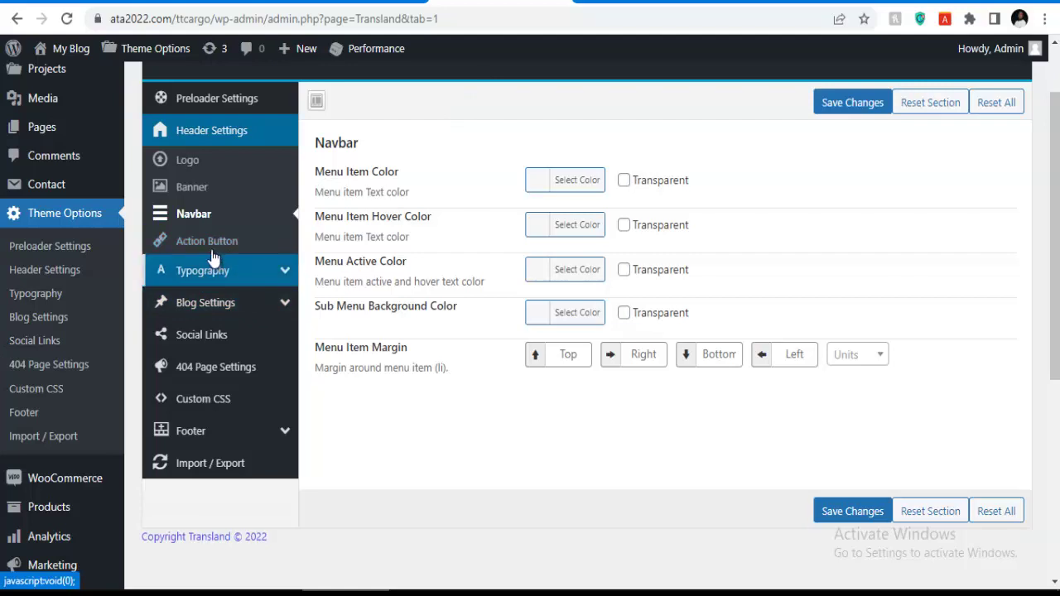
Review the Action Button settings, then switch to the live Transland site tab.
click(222, 250)
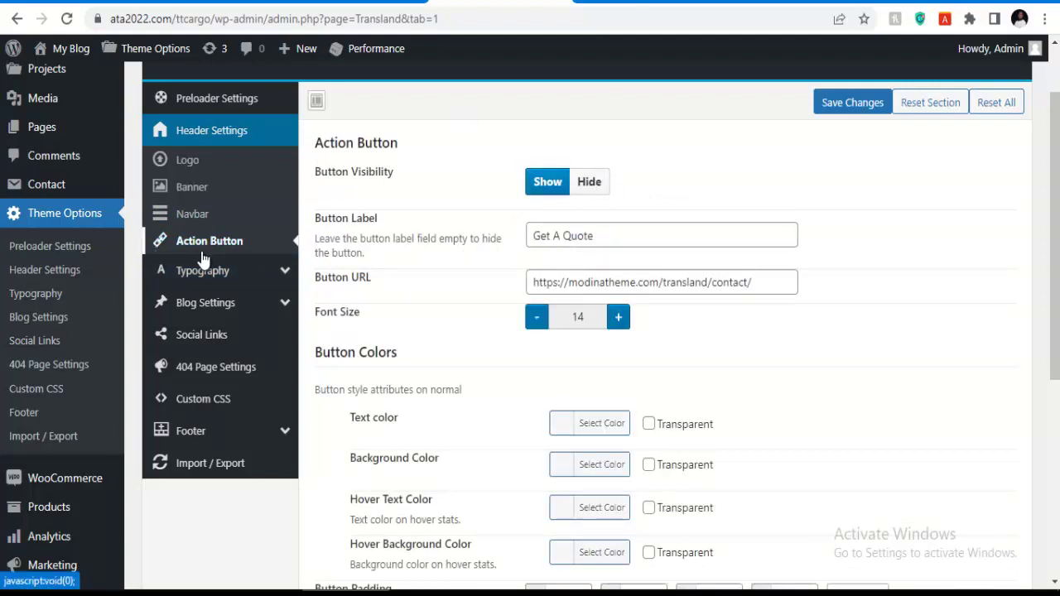
click(660, 10)
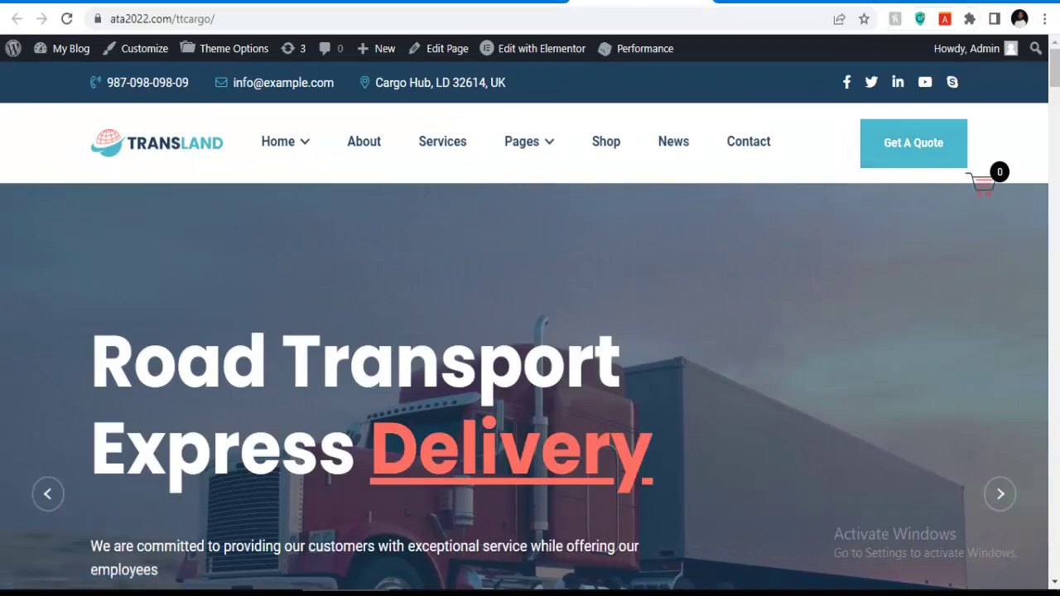
In a new browser tab, load the ziposhexpress.com cPanel login page.
key(ctrl+t)
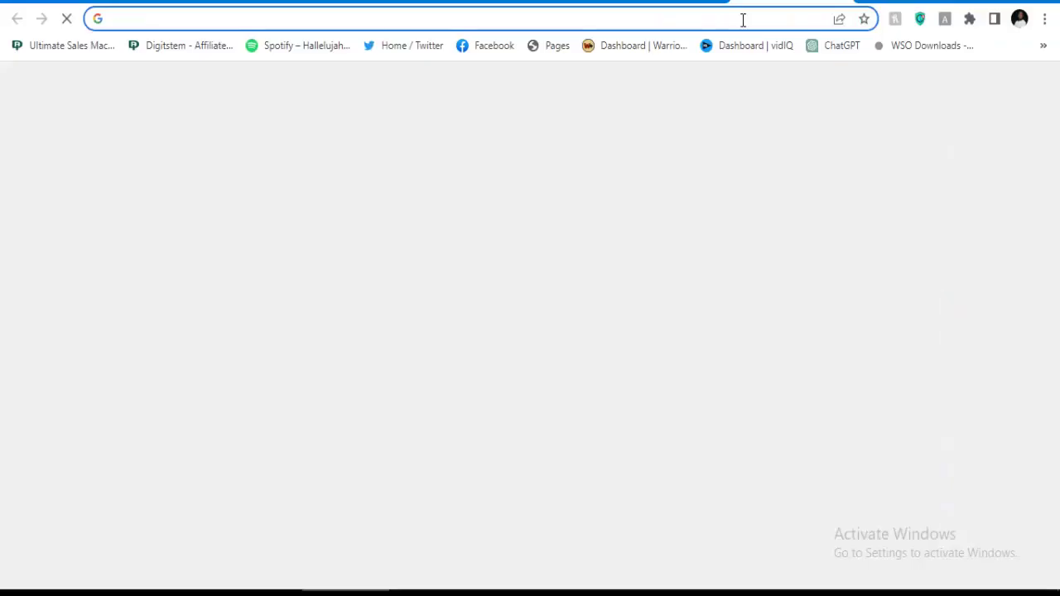
click(743, 20)
text(zipos)
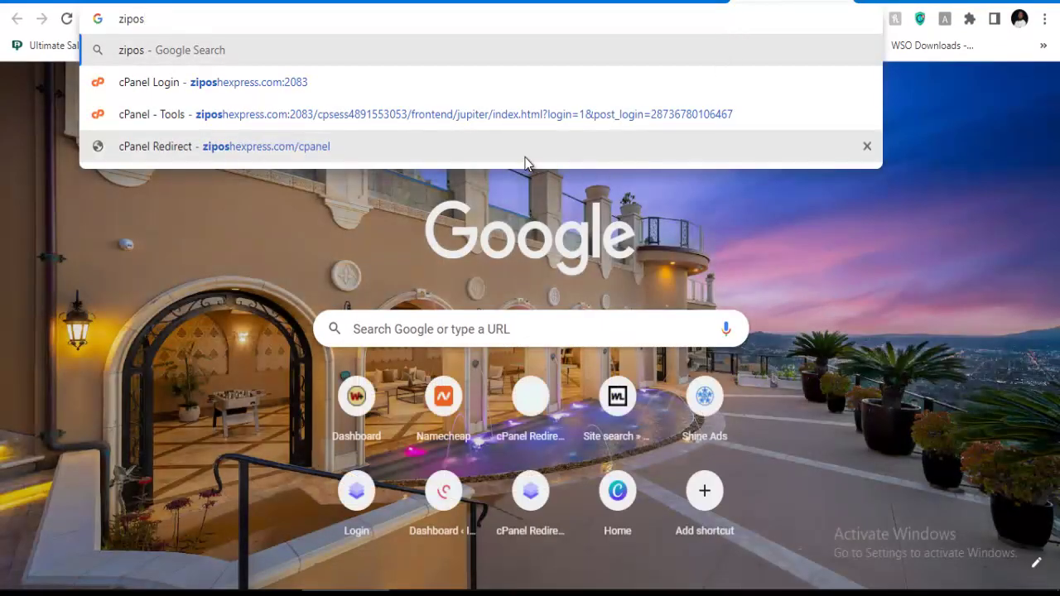
key(Down)
key(Down)
key(Down)
key(Return)
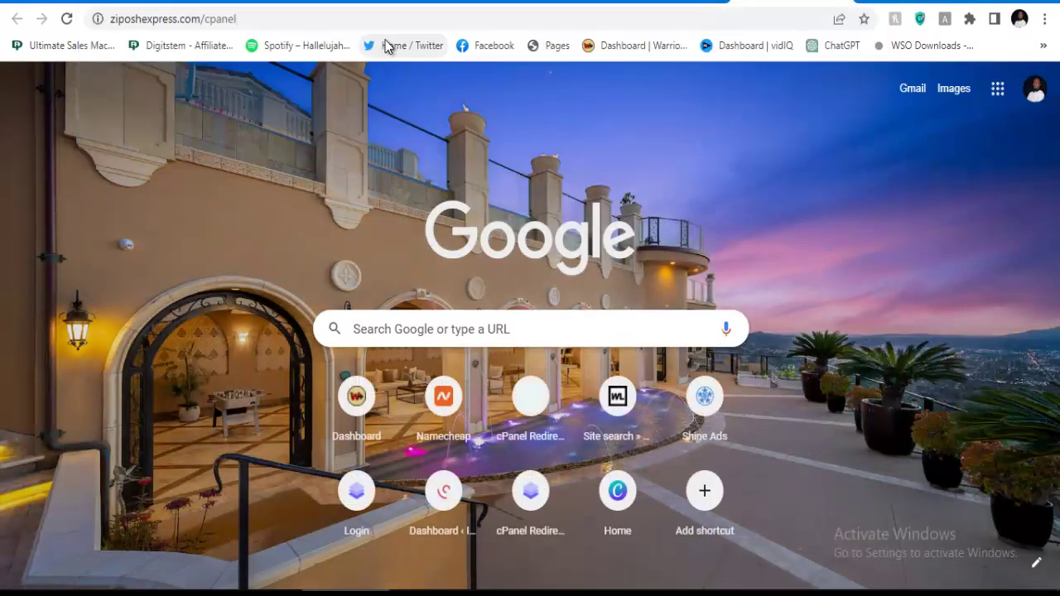
Load ziposhexpress.com, then return to the WordPress admin Theme Options tab.
click(284, 23)
key(BackSpace)
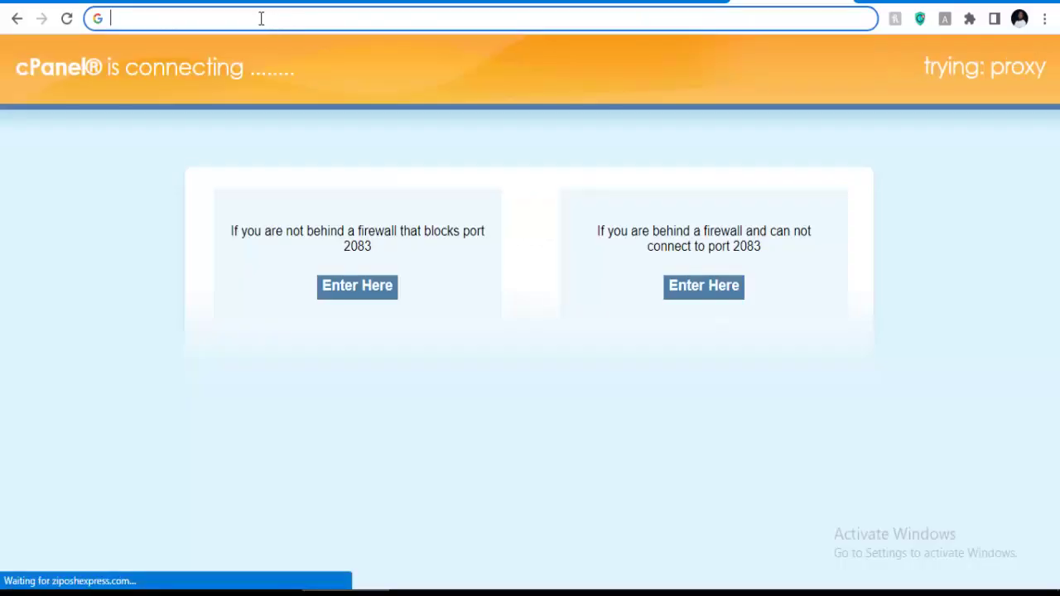
text(z)
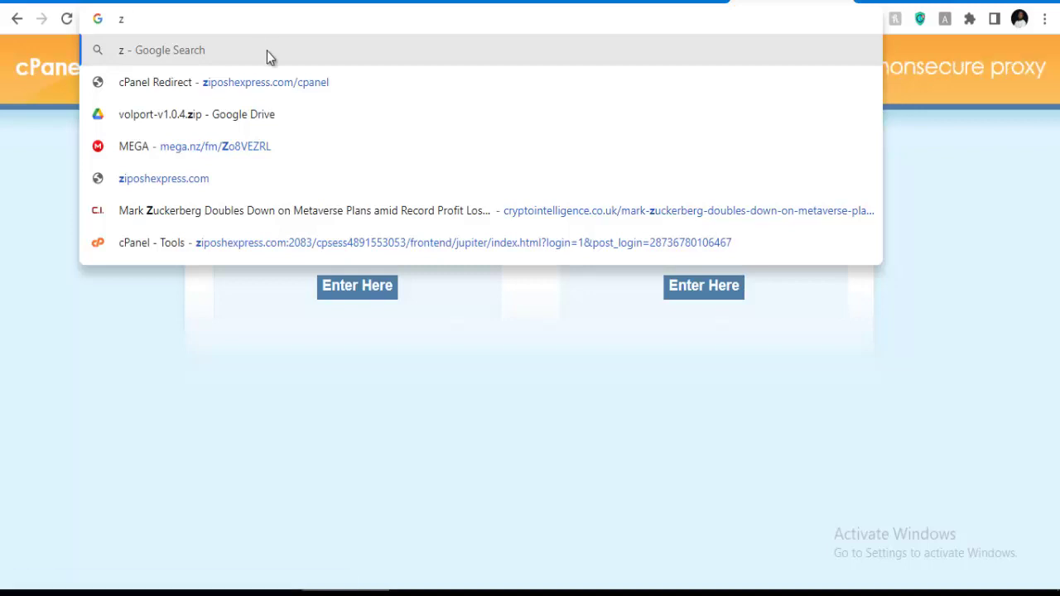
text(i)
key(End)
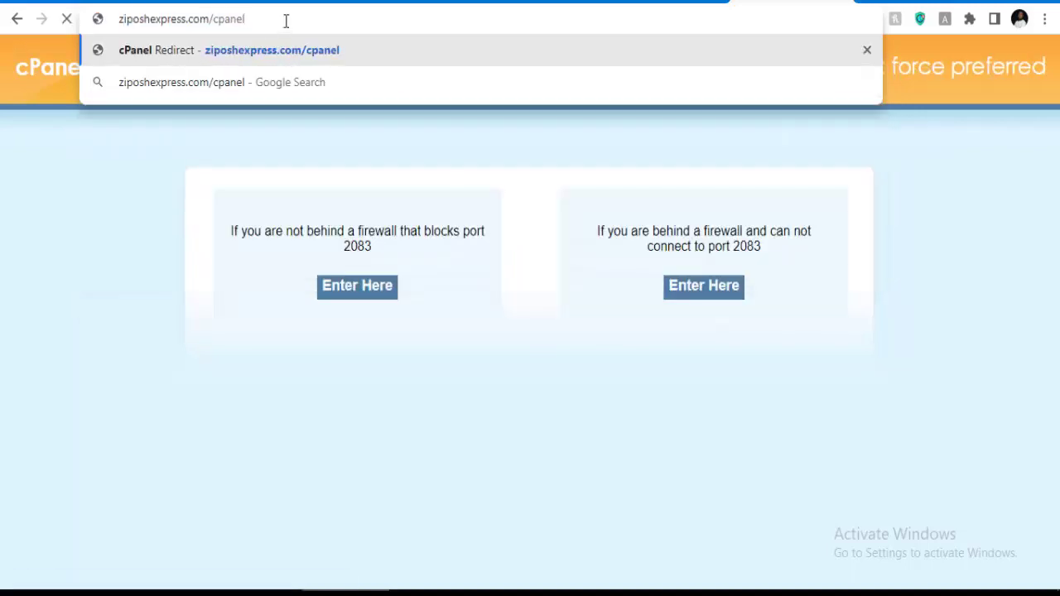
key(BackSpace)
key(BackSpace)
key(BackSpace)
key(BackSpace)
key(BackSpace)
key(BackSpace)
key(BackSpace)
key(BackSpace)
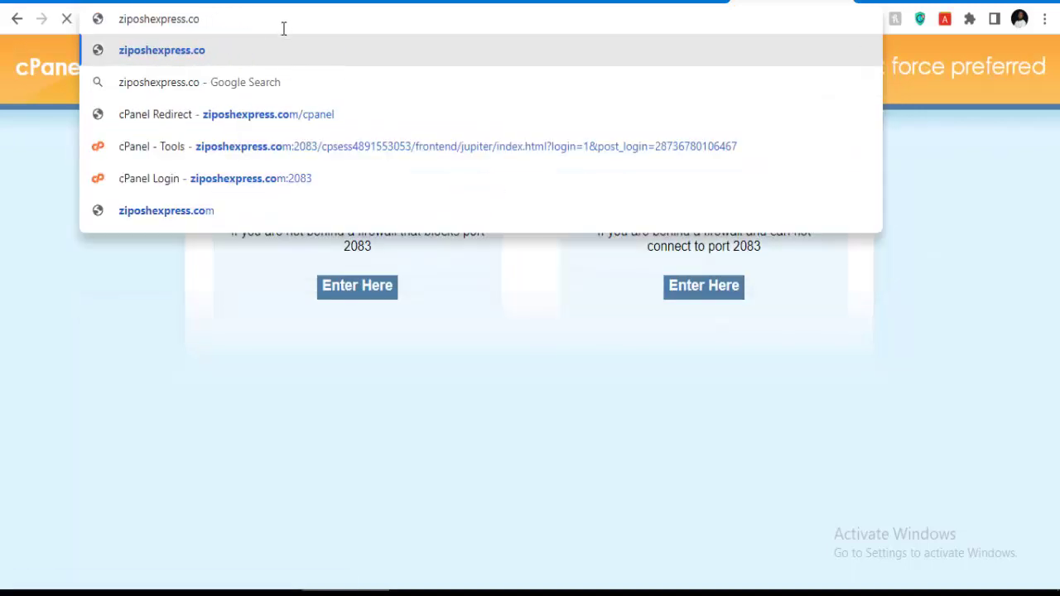
text(m)
key(Return)
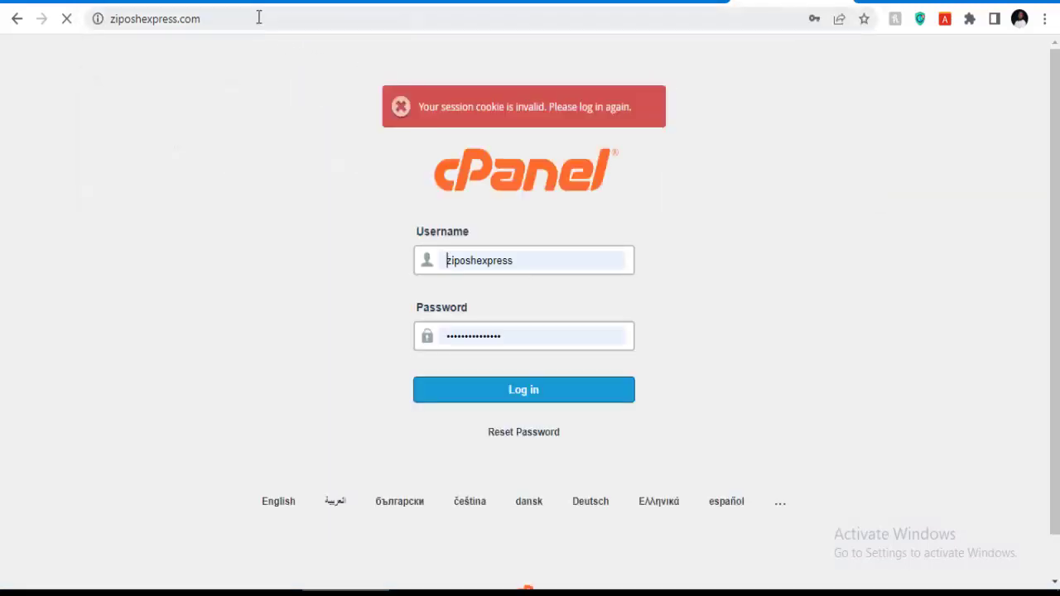
click(258, 19)
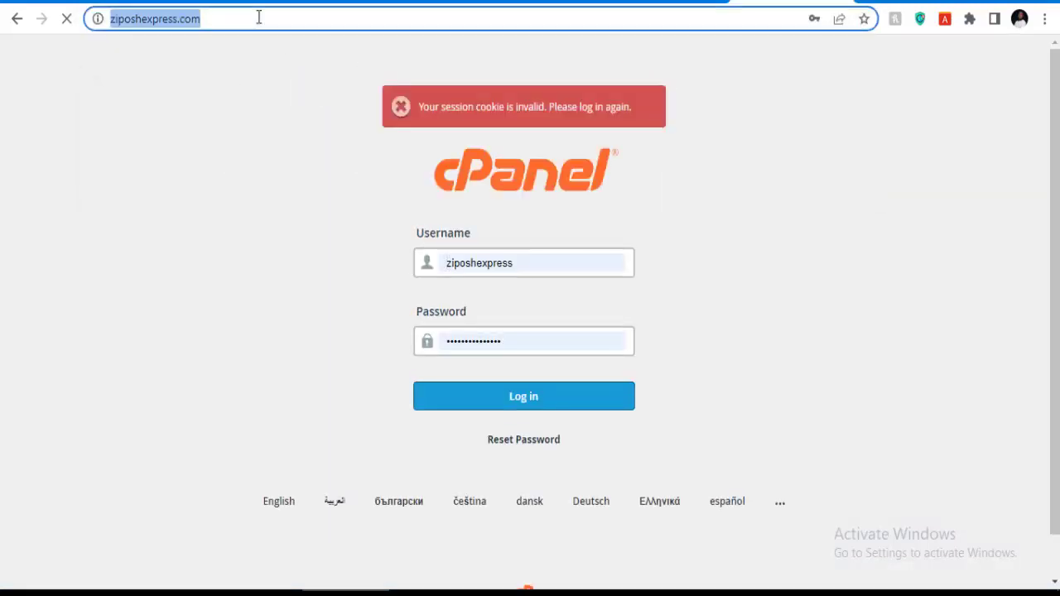
click(258, 18)
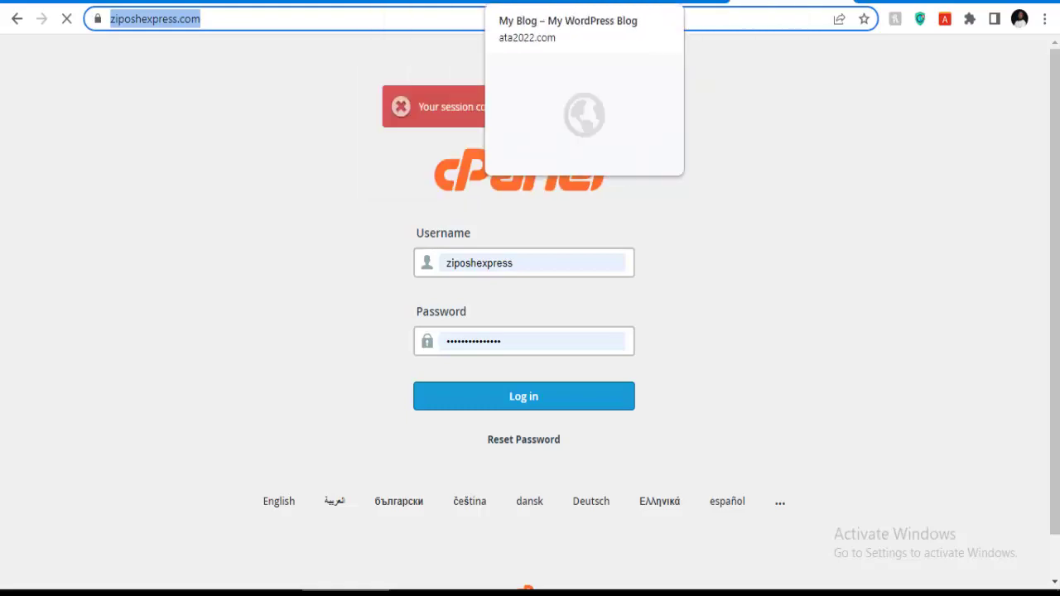
click(603, 2)
click(481, 2)
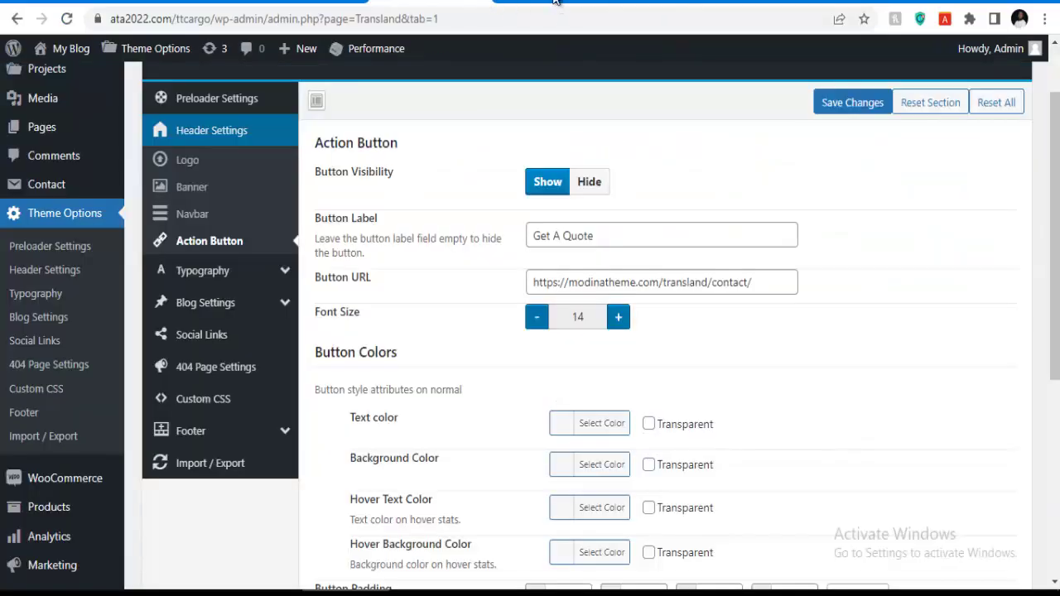
Look over the ttcargo and ziposhexpress.com tabs, then return to Theme Options.
click(554, 4)
click(462, 3)
click(795, 4)
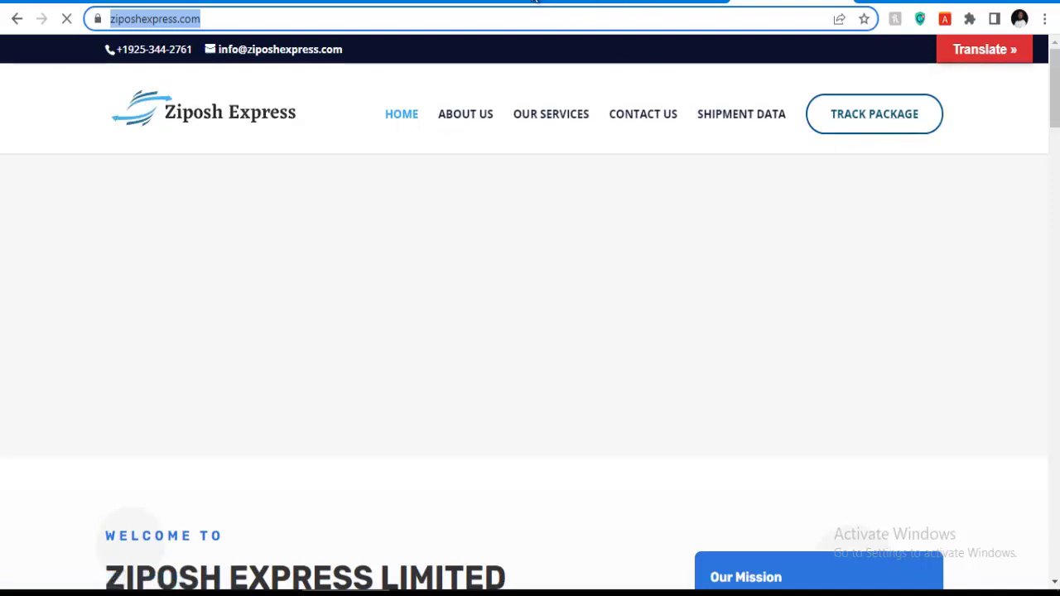
click(447, 3)
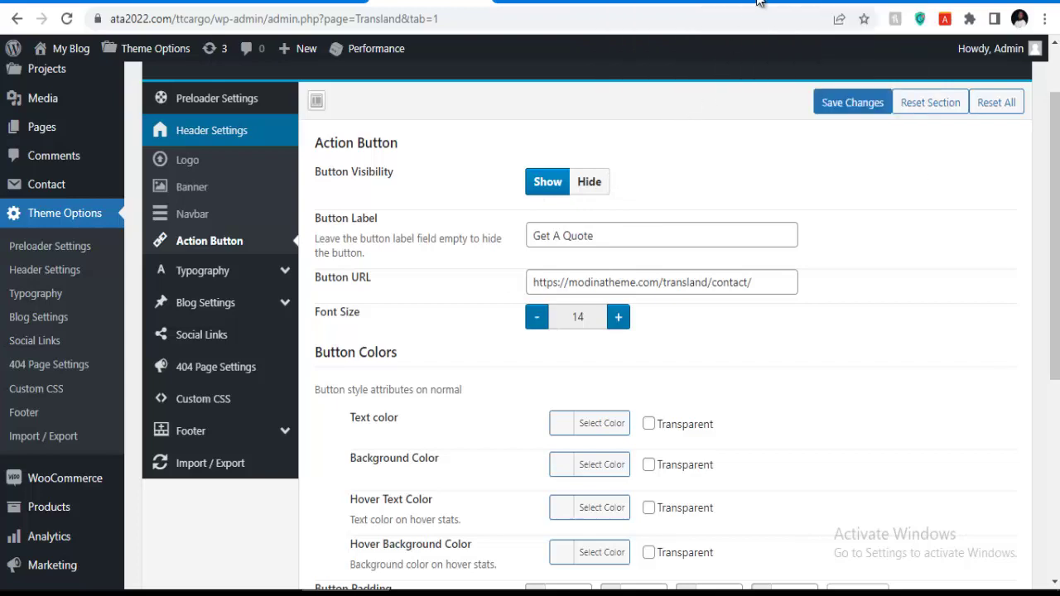
On the Ziposh Express homepage, go to TRACK PACKAGE and focus the tracking number field.
click(786, 4)
click(867, 131)
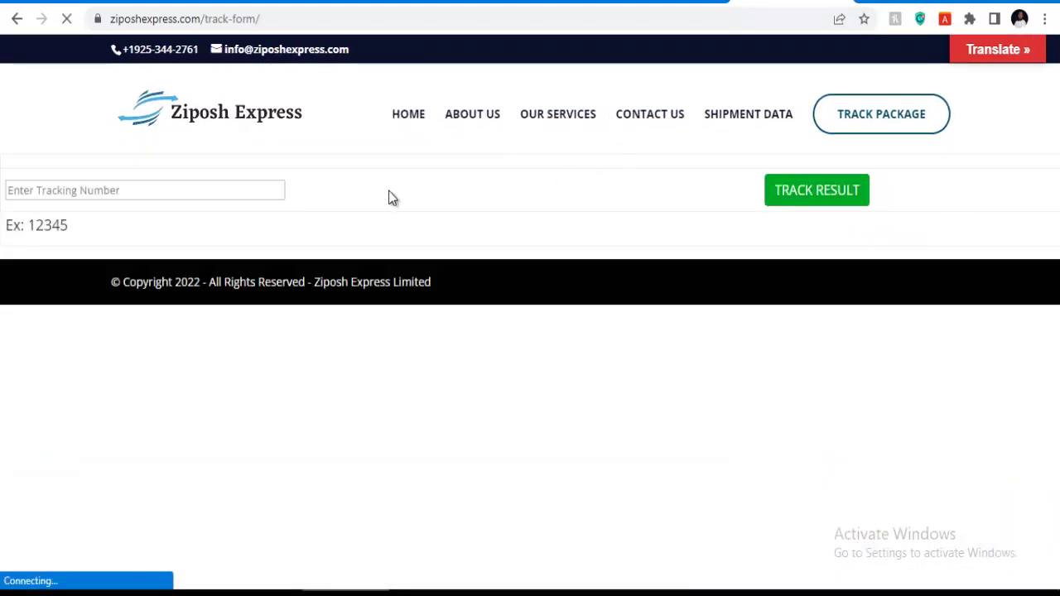
click(138, 217)
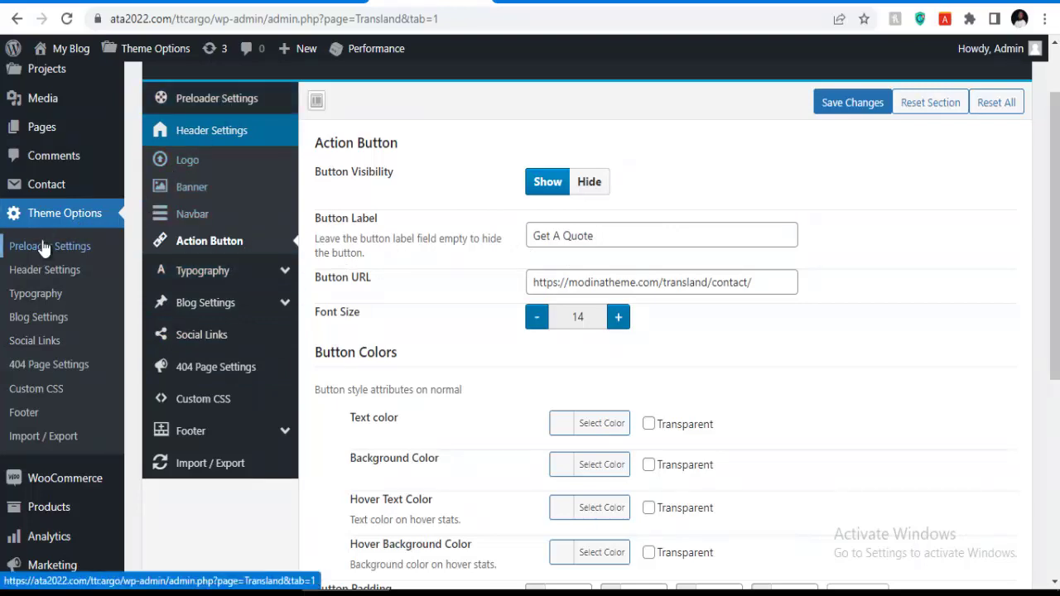
scroll(61, 171, down, 5)
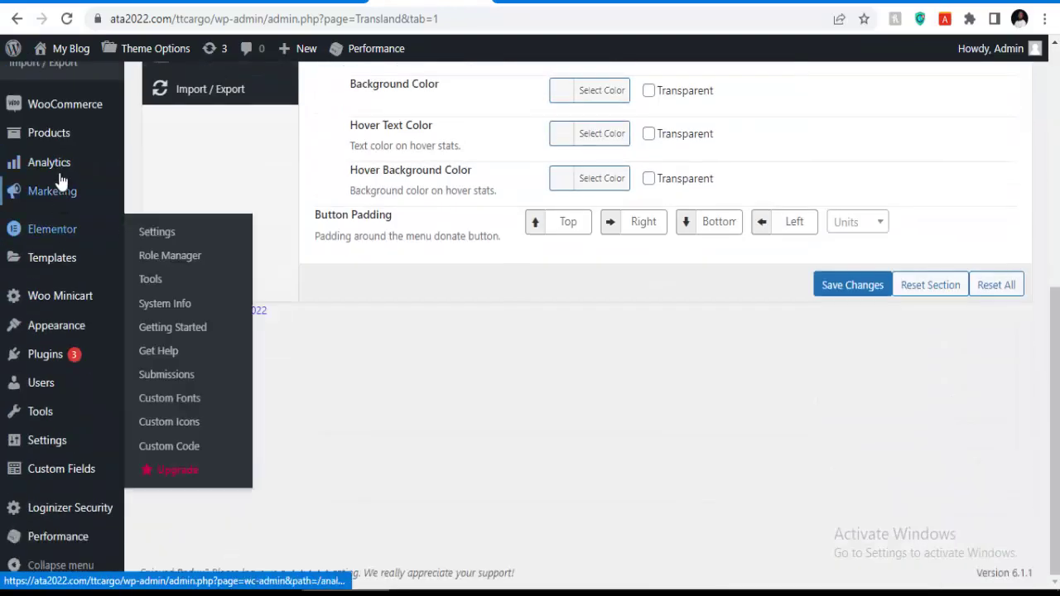
mouse_move(44, 364)
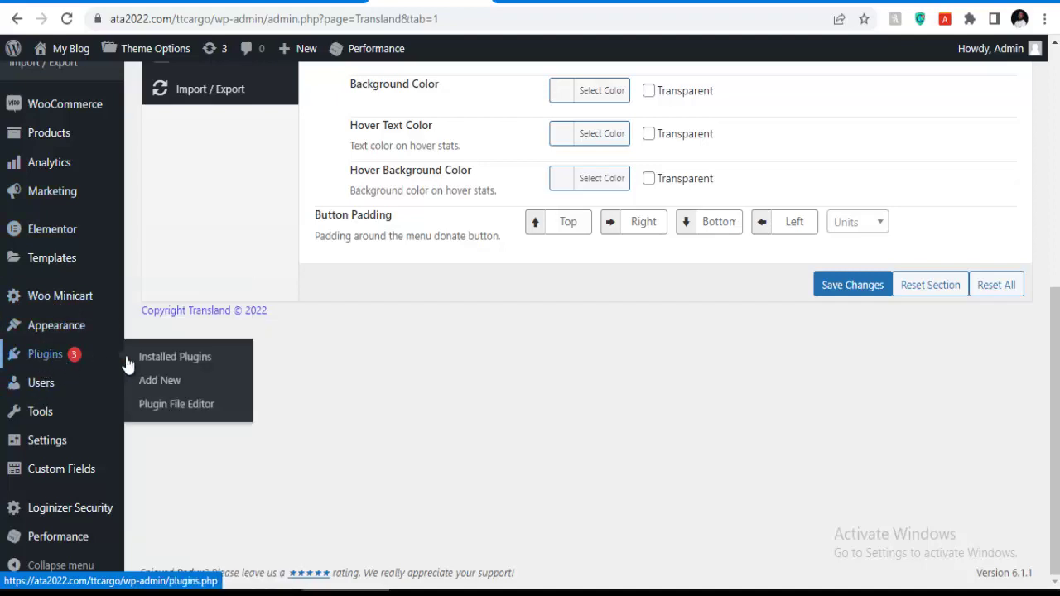
Search Add New plugins for 'wp cargo', then install and activate WPCargo Track & Trace.
click(160, 382)
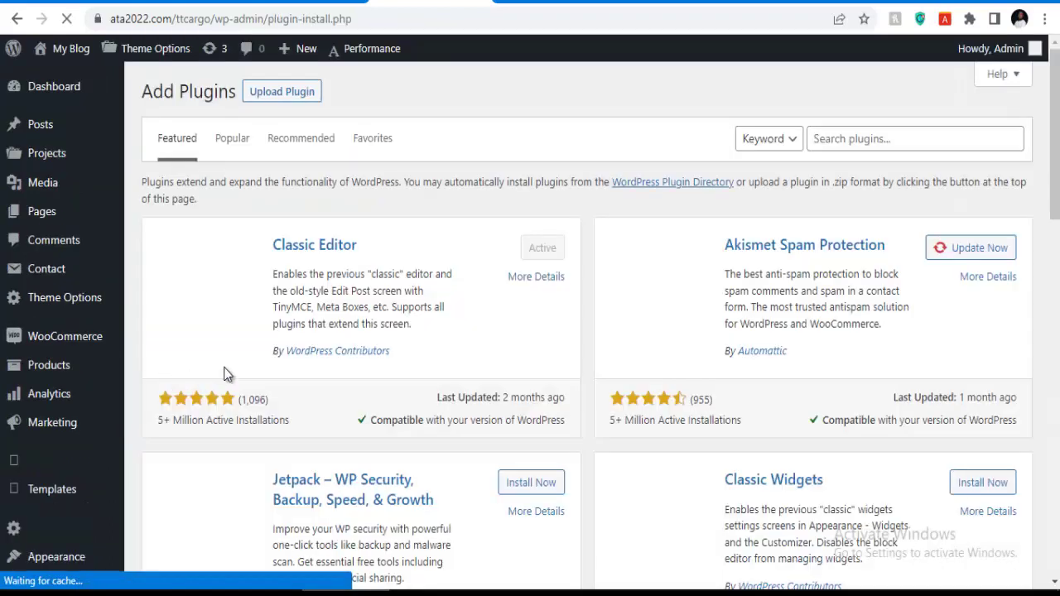
click(838, 140)
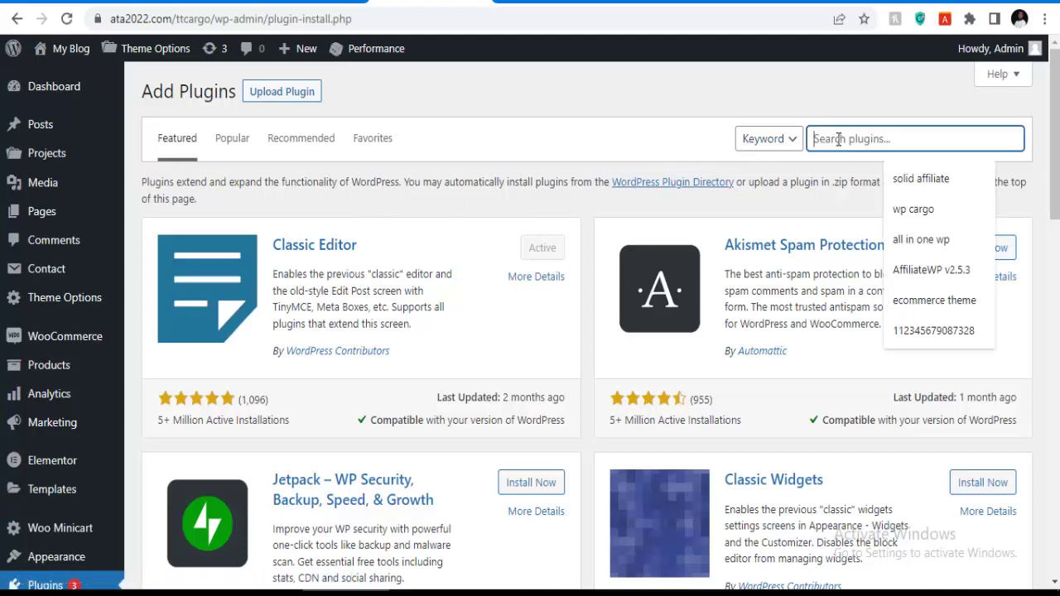
text(wp c)
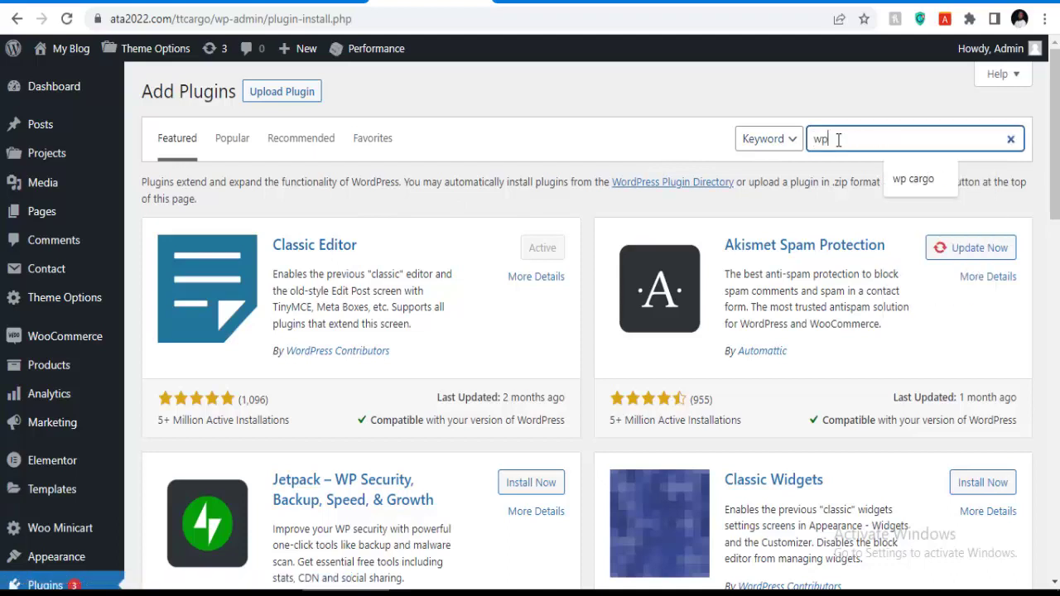
text(argo)
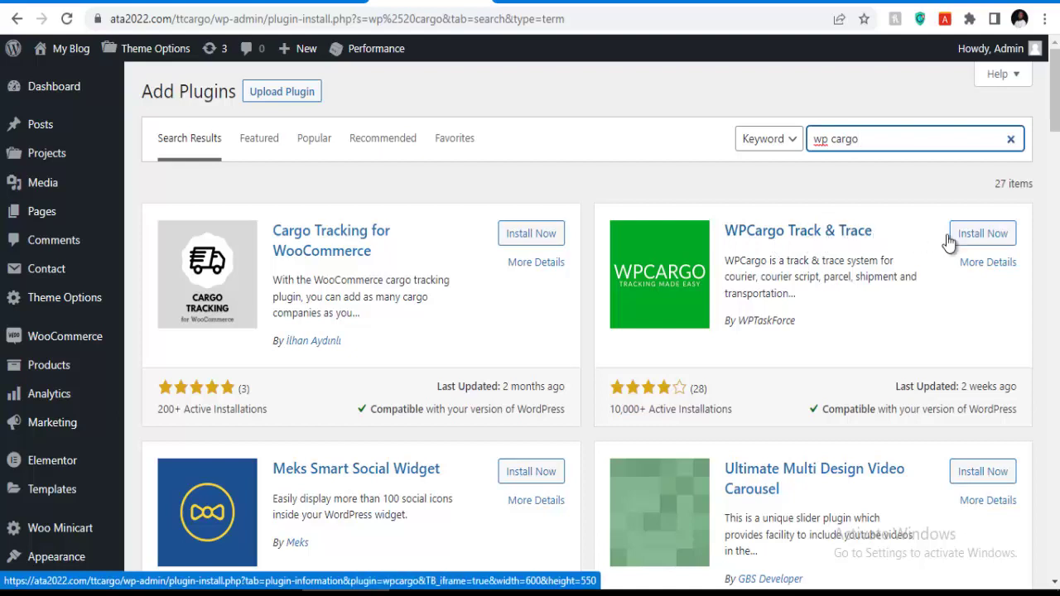
click(985, 239)
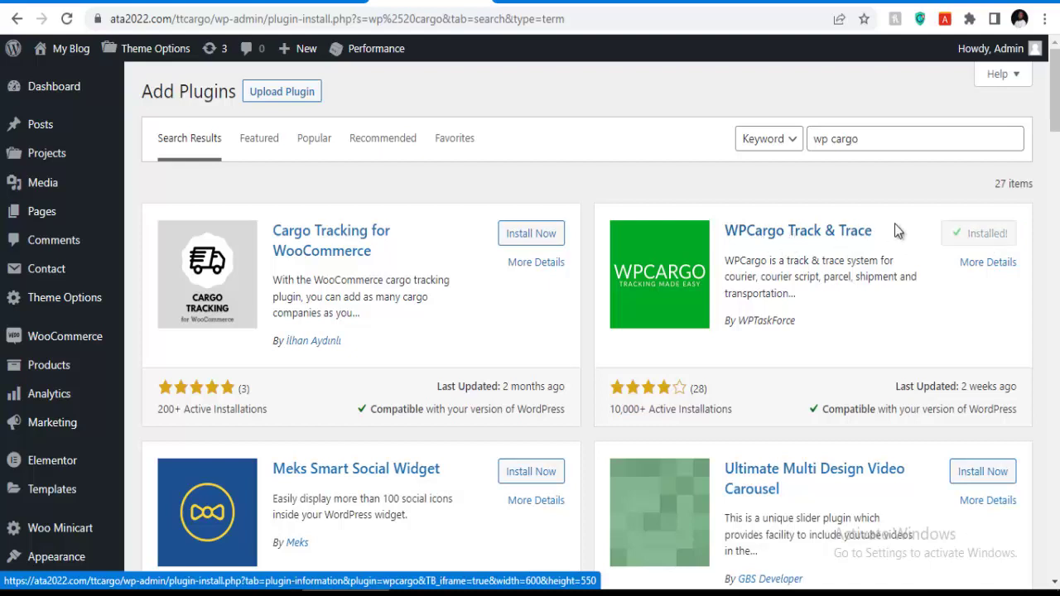
click(986, 236)
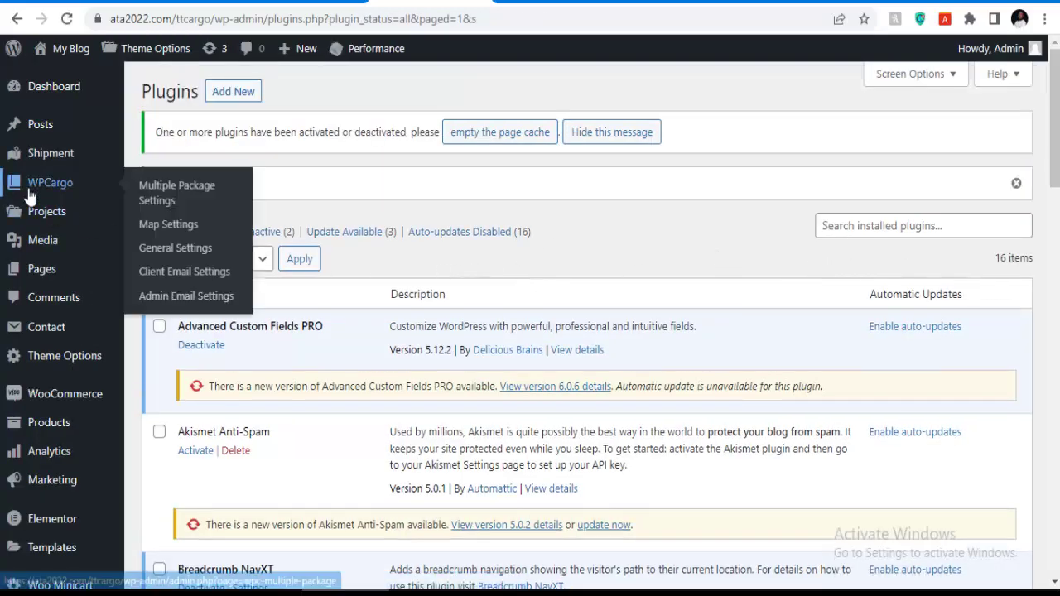
Review WPCargo General Settings, including shipment types, carriers DHL, USPS, FedEx and statuses Pending through Returned.
mouse_move(47, 165)
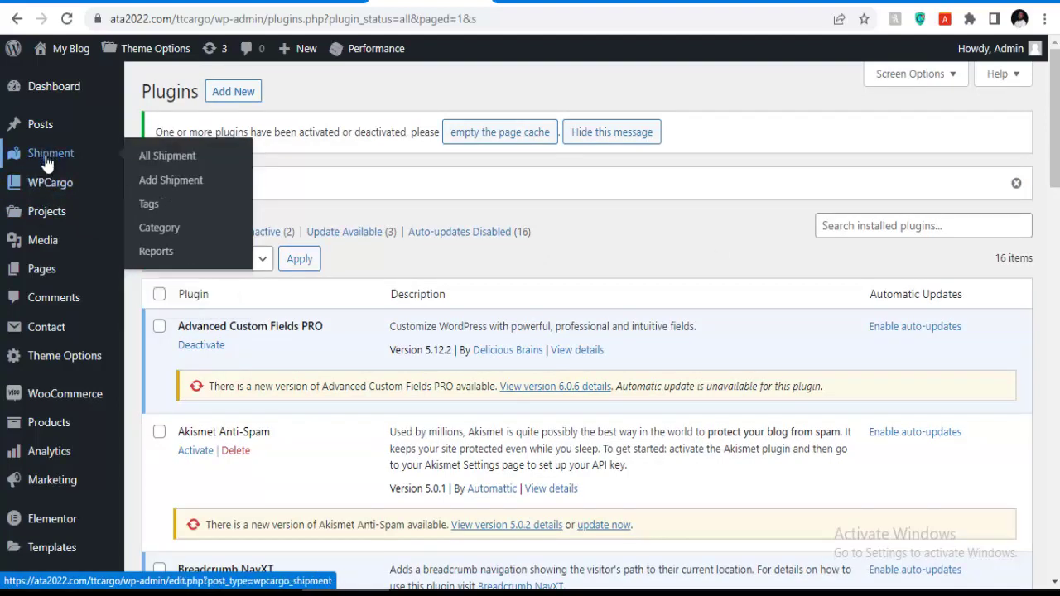
mouse_move(50, 188)
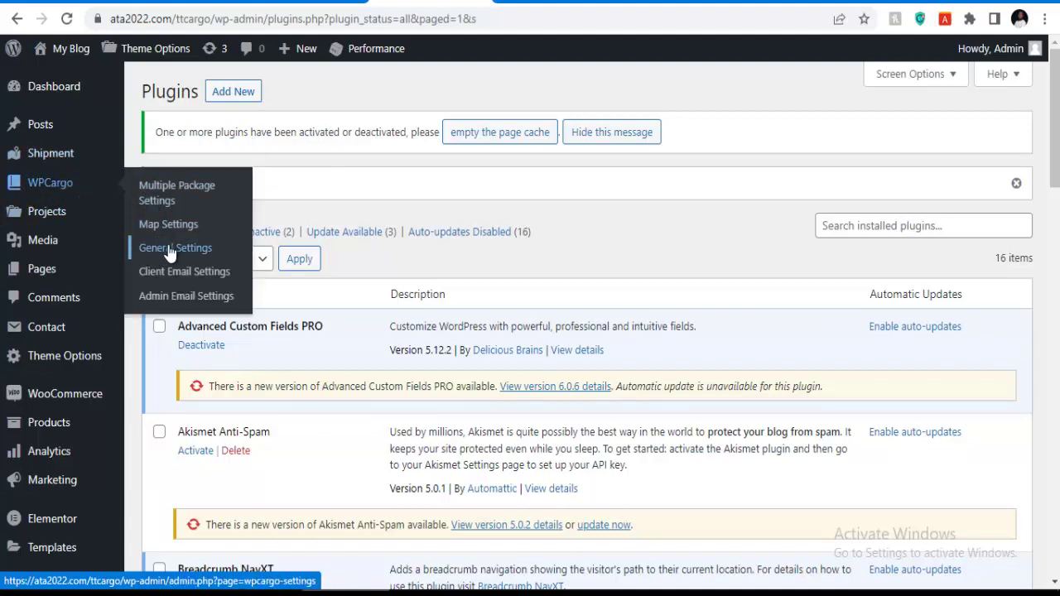
click(169, 255)
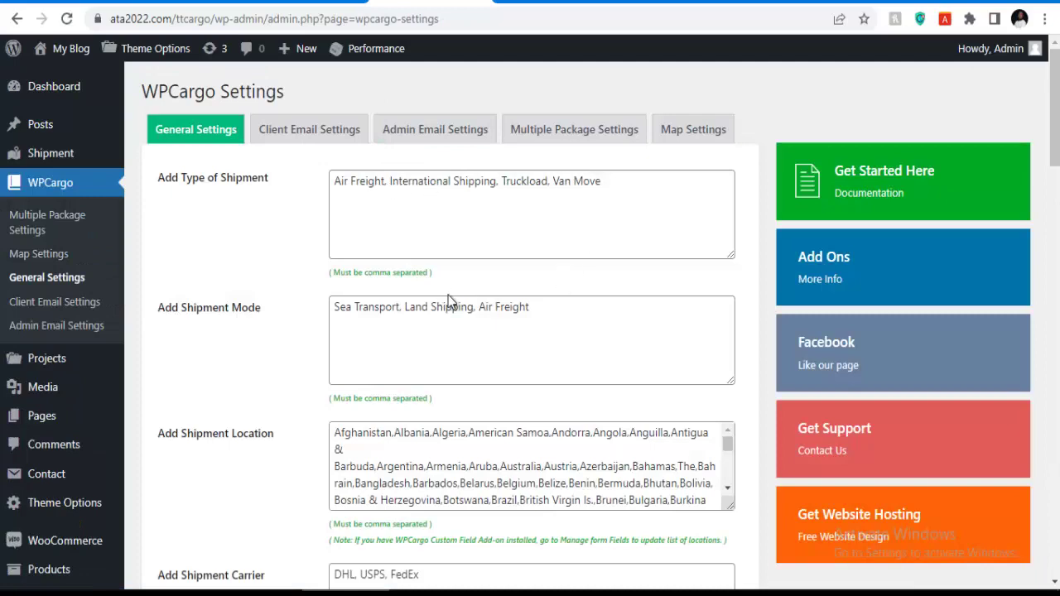
scroll(480, 289, down, 2)
scroll(472, 276, down, 3)
scroll(452, 241, down, 2)
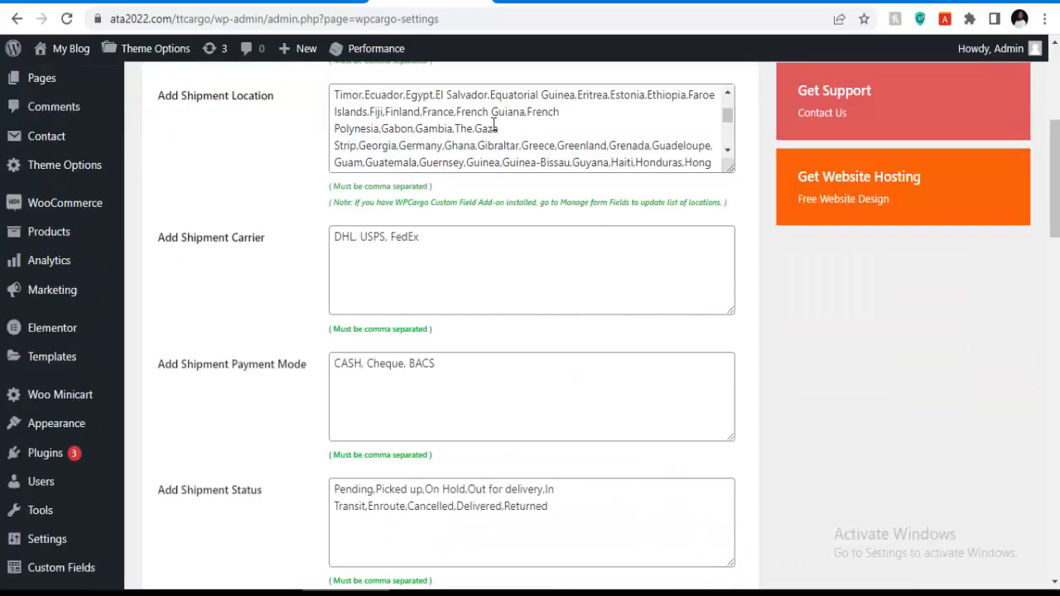
scroll(609, 124, down, 5)
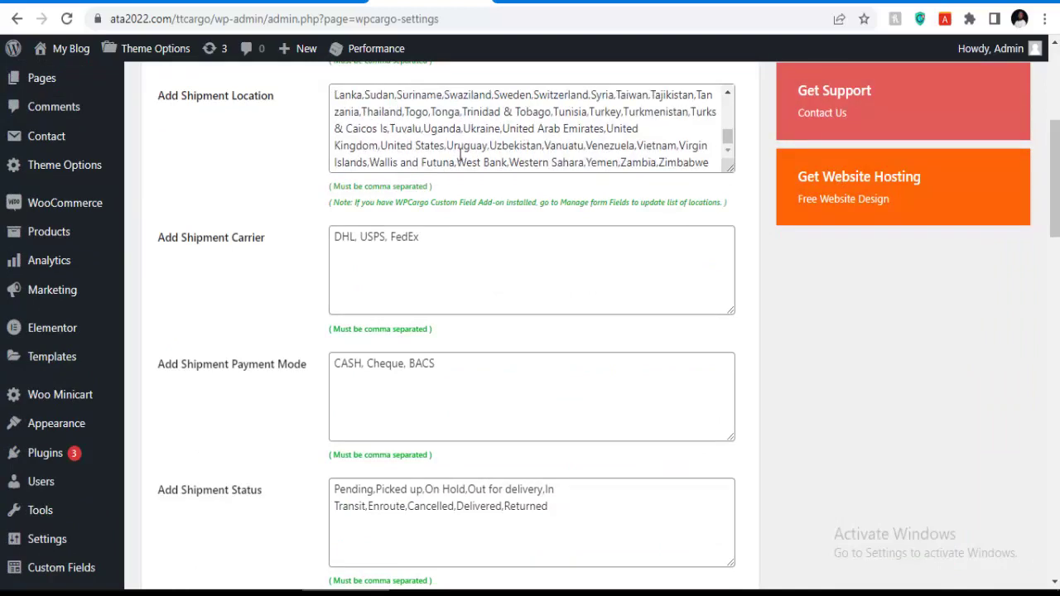
scroll(417, 197, down, 2)
scroll(234, 178, up, 1)
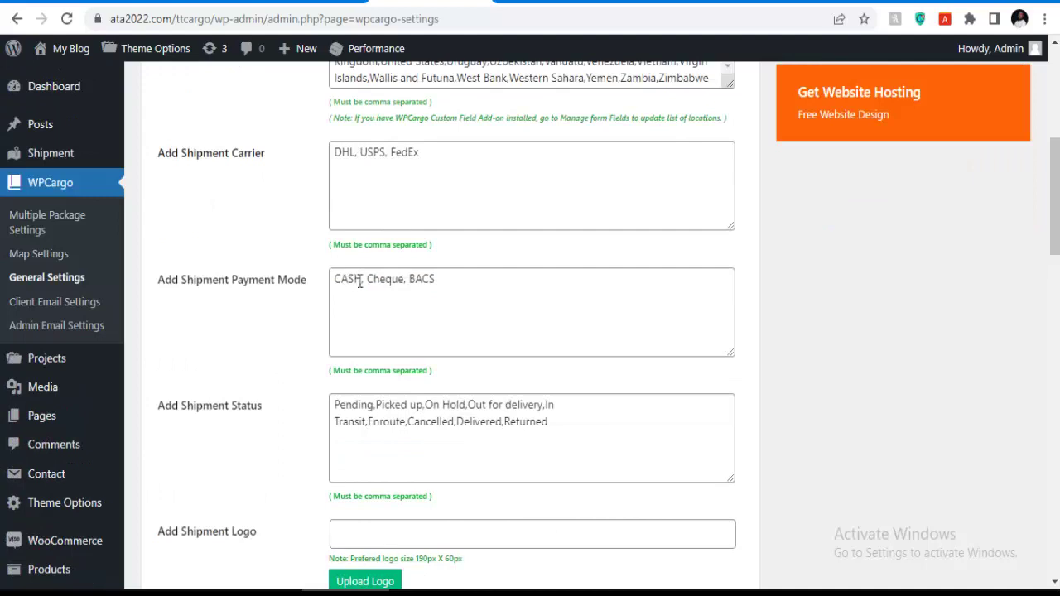
scroll(392, 286, down, 1)
scroll(406, 282, down, 1)
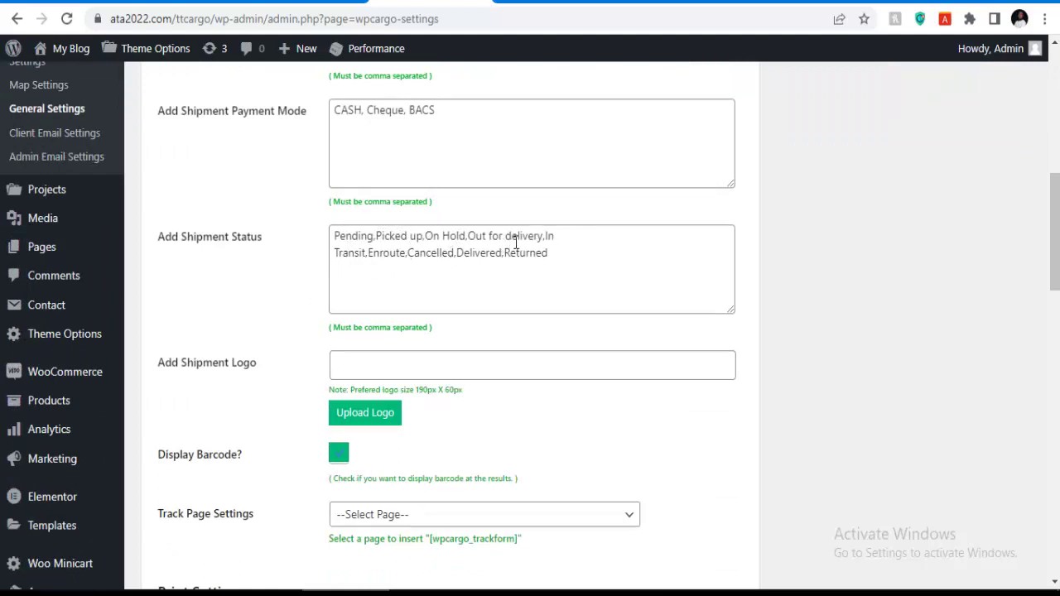
scroll(454, 271, down, 2)
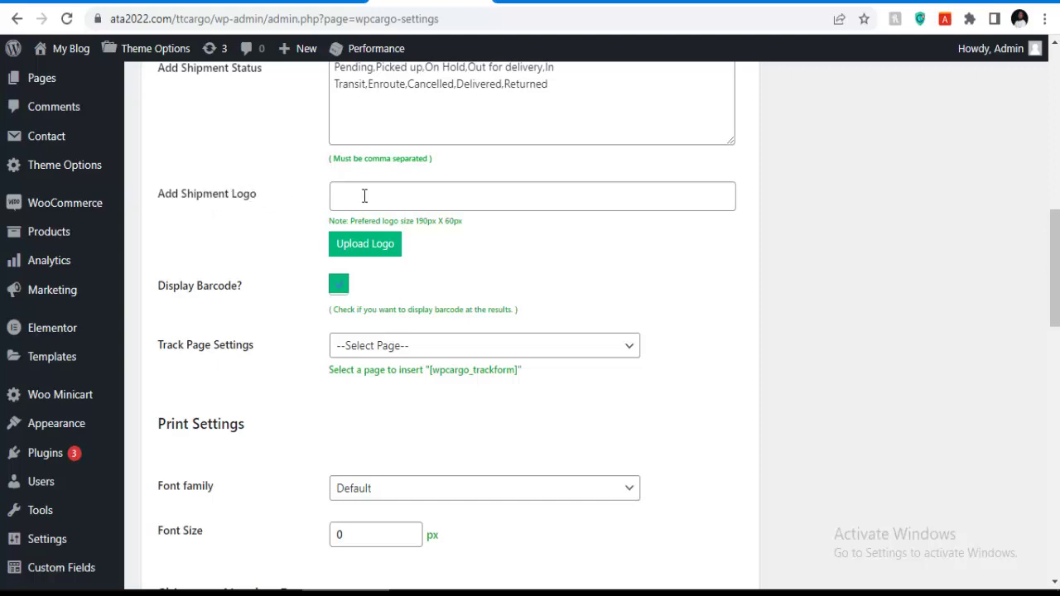
Set the Add Shipment Logo to aircargo-favv.png from the Media Library.
click(360, 244)
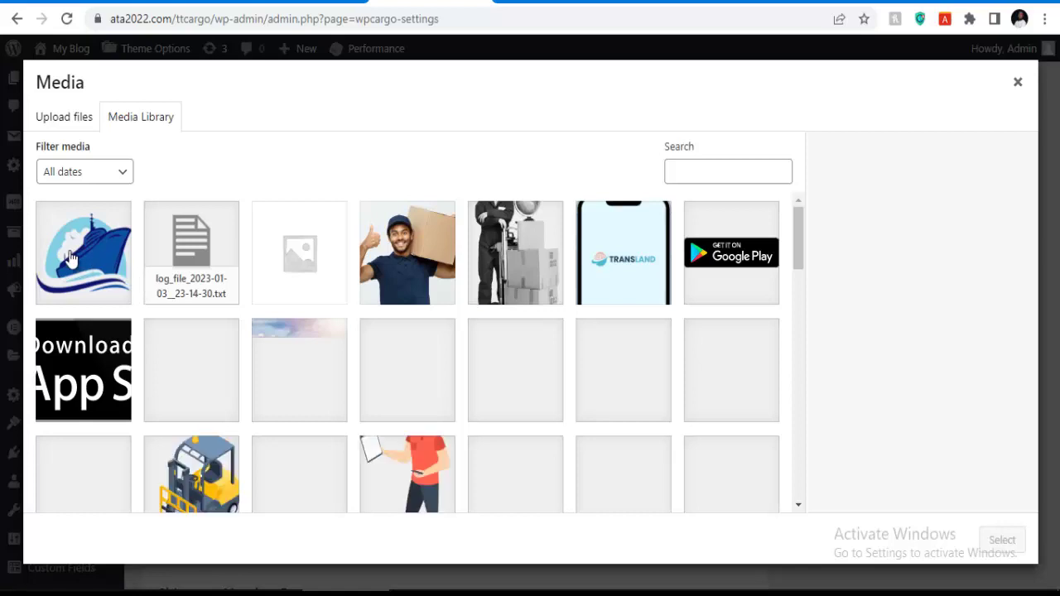
click(70, 262)
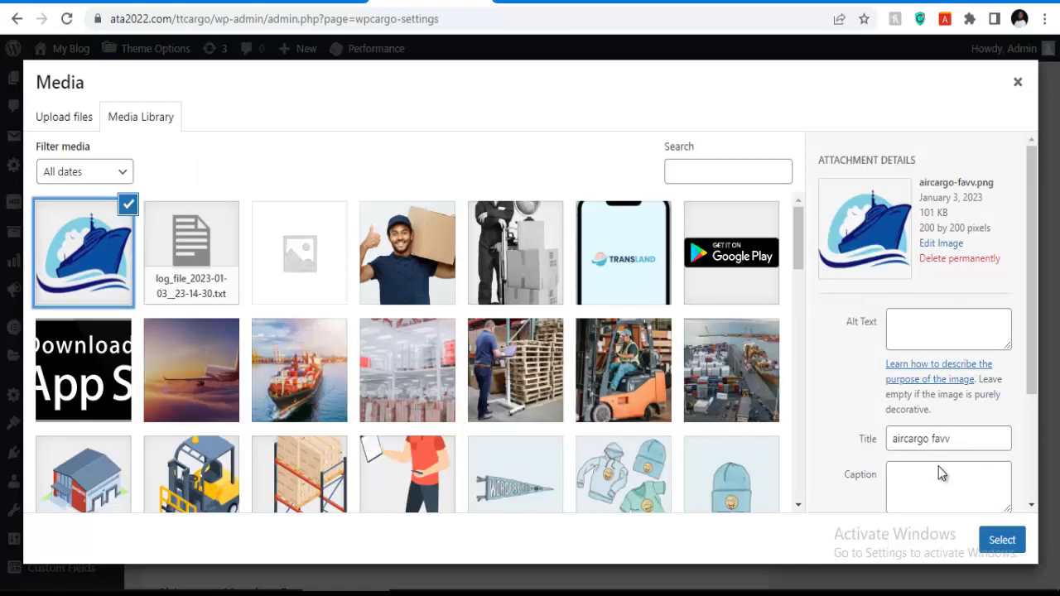
click(1000, 540)
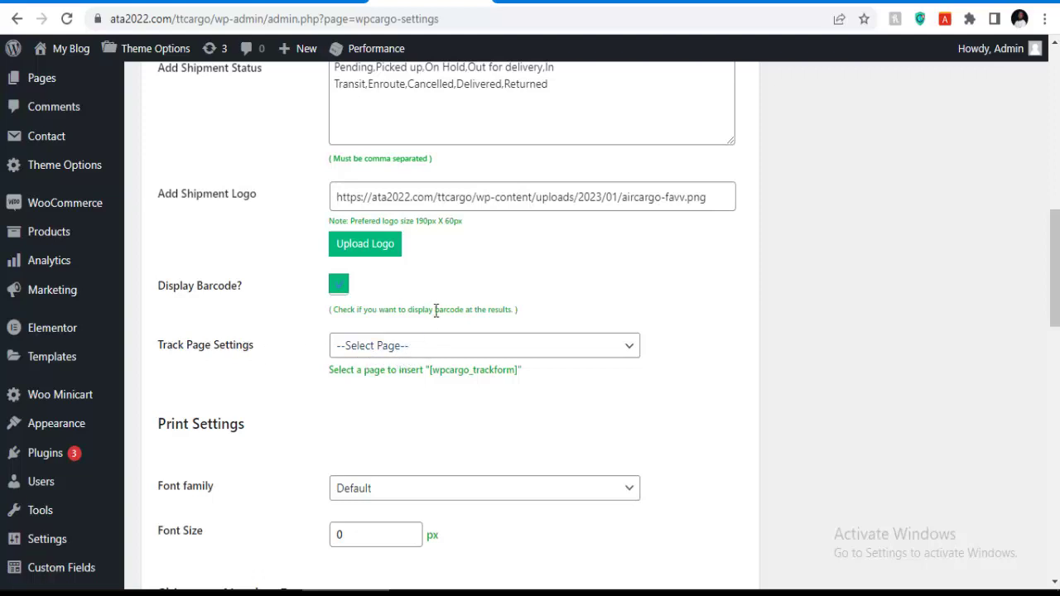
Choose the Track page as the page holding the tracking form.
click(418, 349)
scroll(356, 53, down, 3)
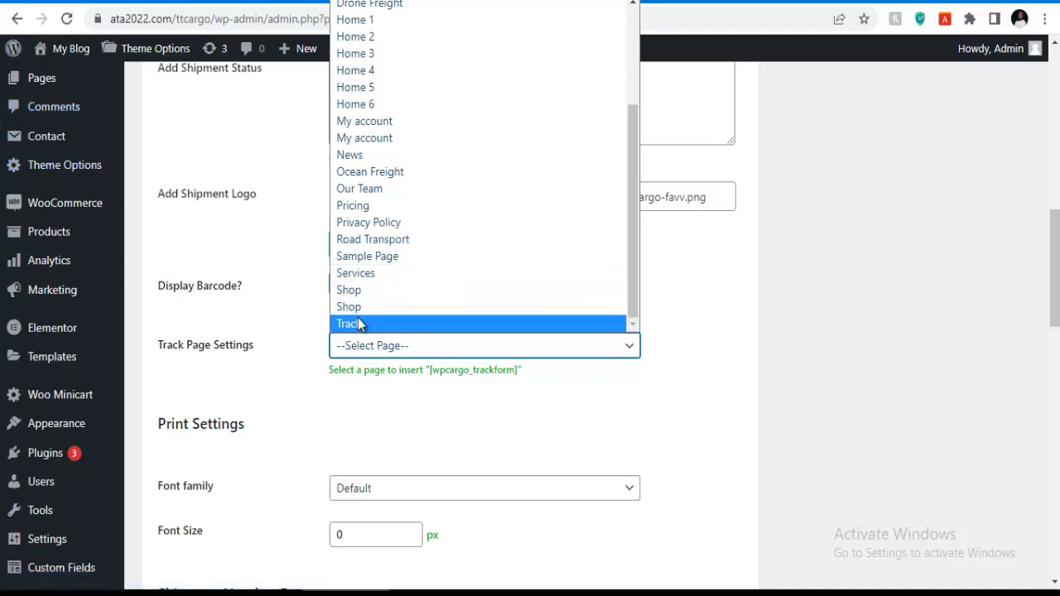
click(365, 323)
scroll(456, 303, down, 3)
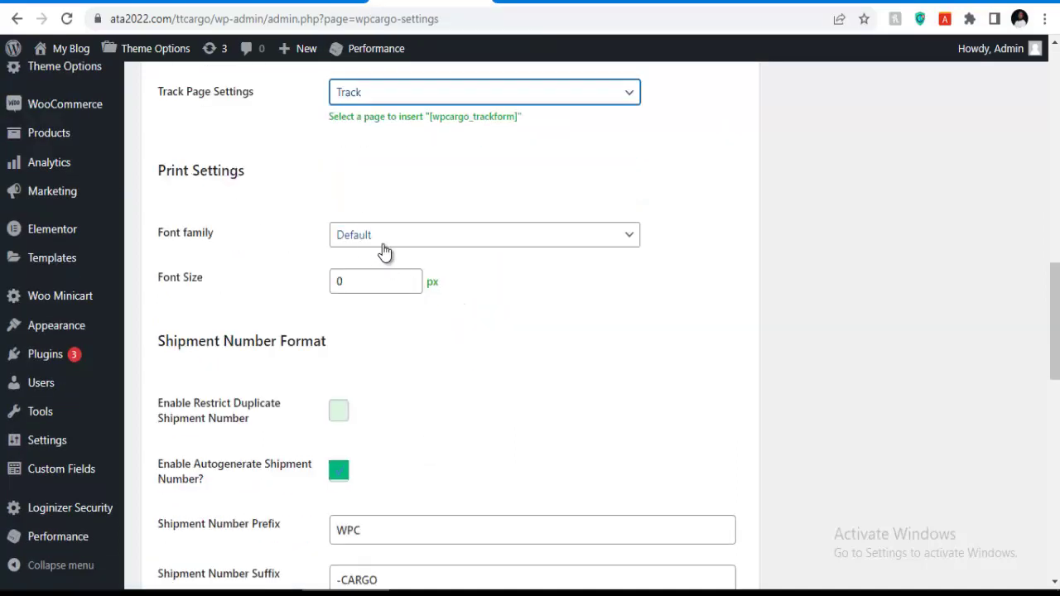
Set the print font family to 'Roboto', sans-serif and enter 12 in Font Size.
click(378, 241)
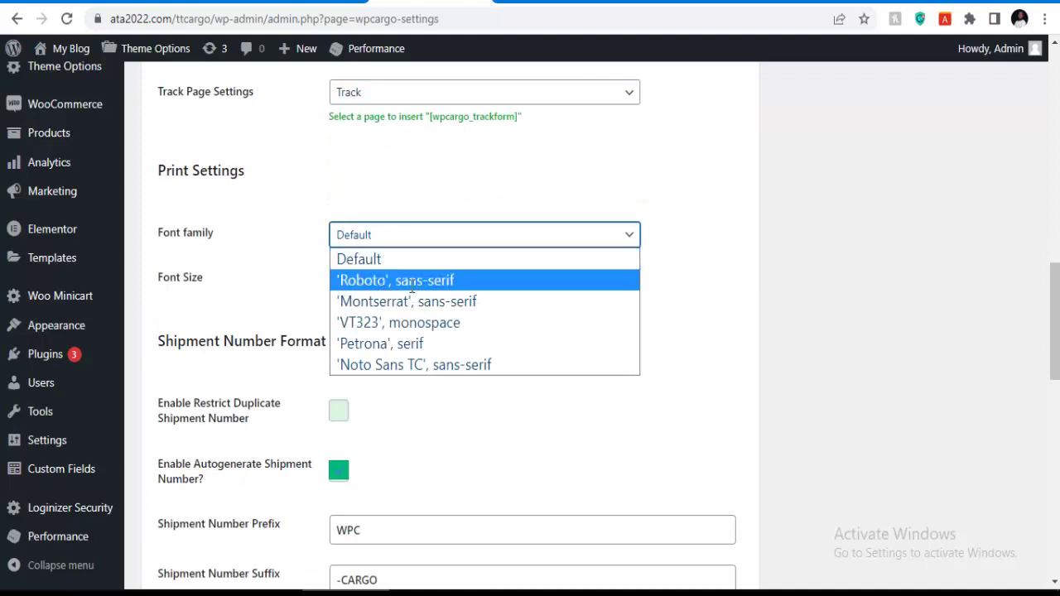
click(393, 281)
click(390, 240)
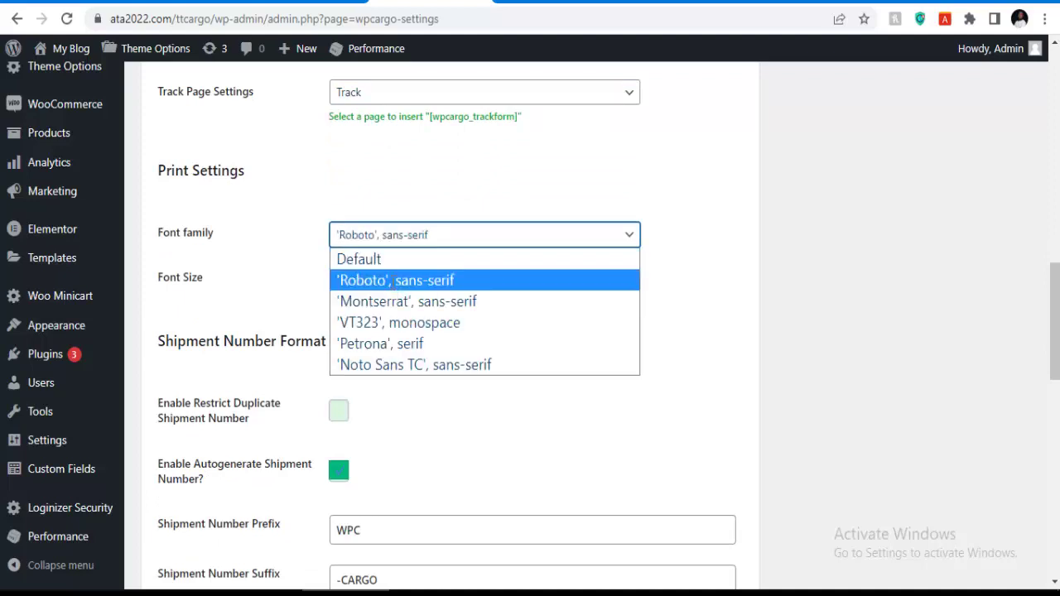
click(365, 281)
click(365, 281)
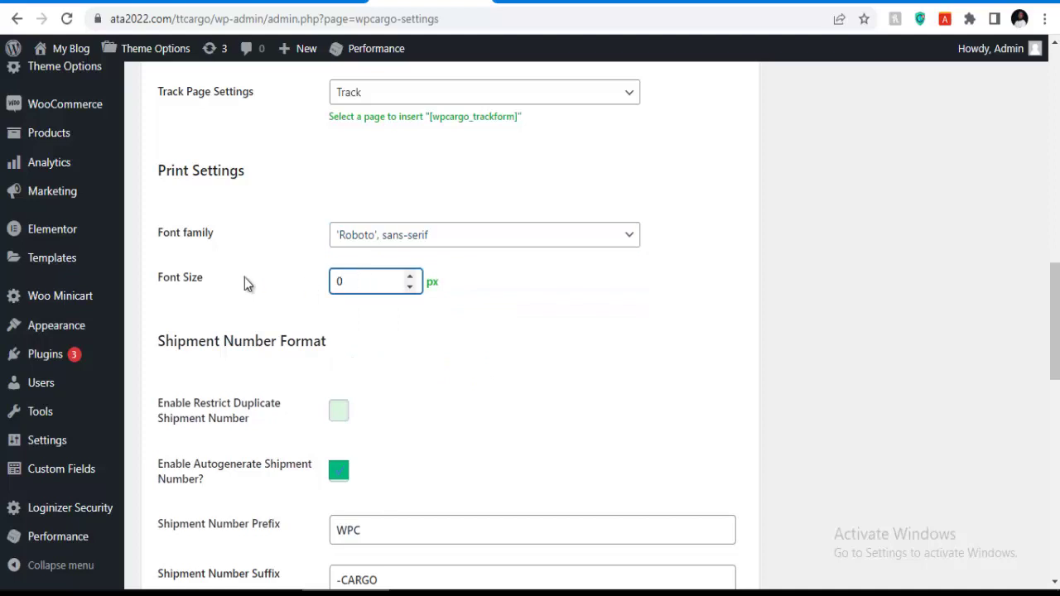
key(BackSpace)
text(12)
scroll(270, 280, down, 4)
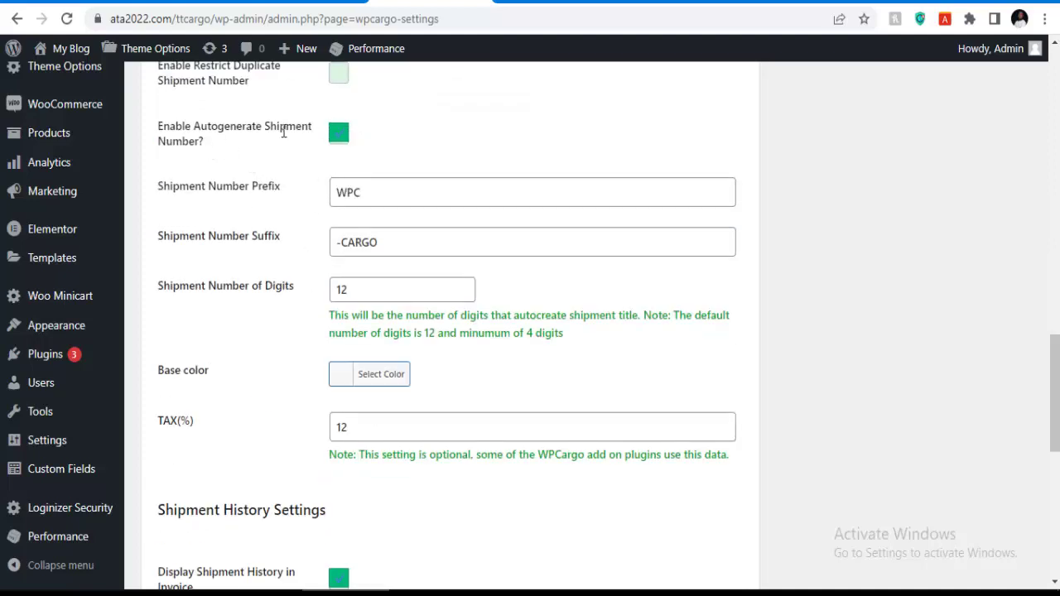
Change the shipment number prefix from WPC to DTZ and the suffix from -CARGO to XYZ.
click(367, 193)
drag(360, 192, 331, 202)
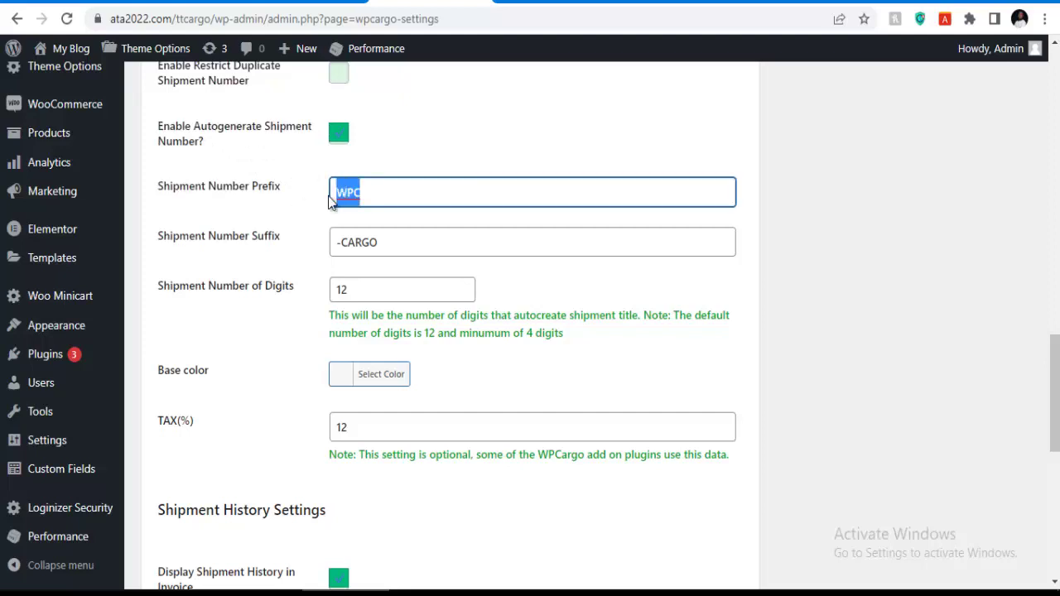
key(BackSpace)
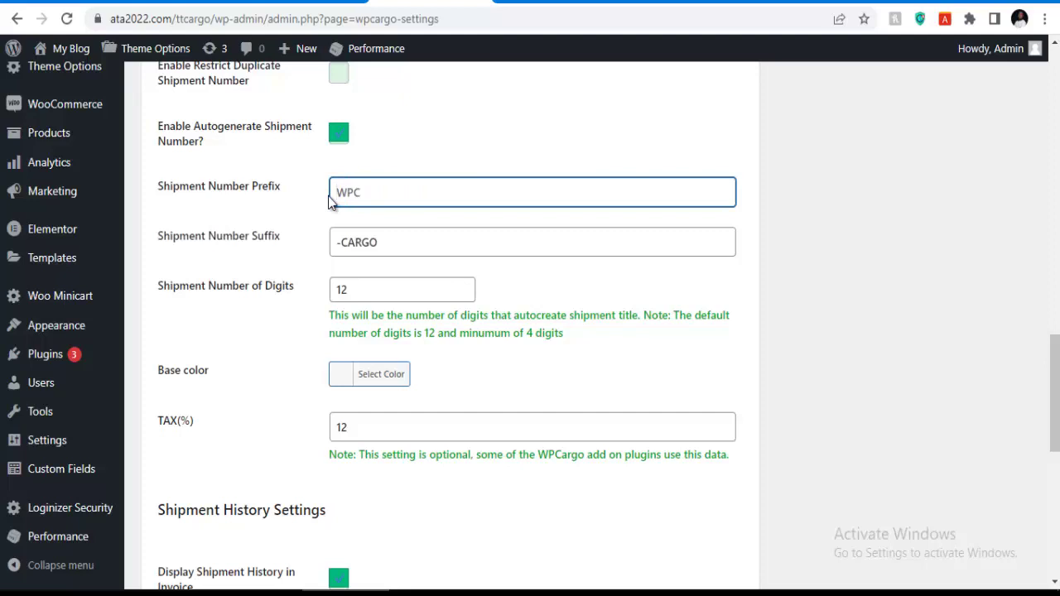
text(A)
key(BackSpace)
text(DT)
click(388, 242)
key(ctrl+a)
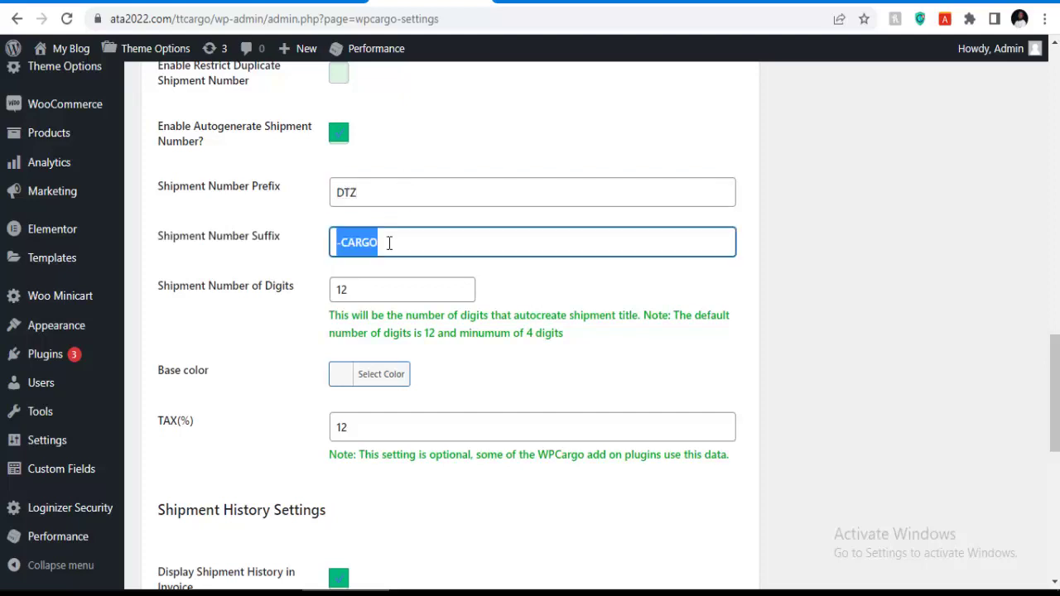
key(BackSpace)
text(X)
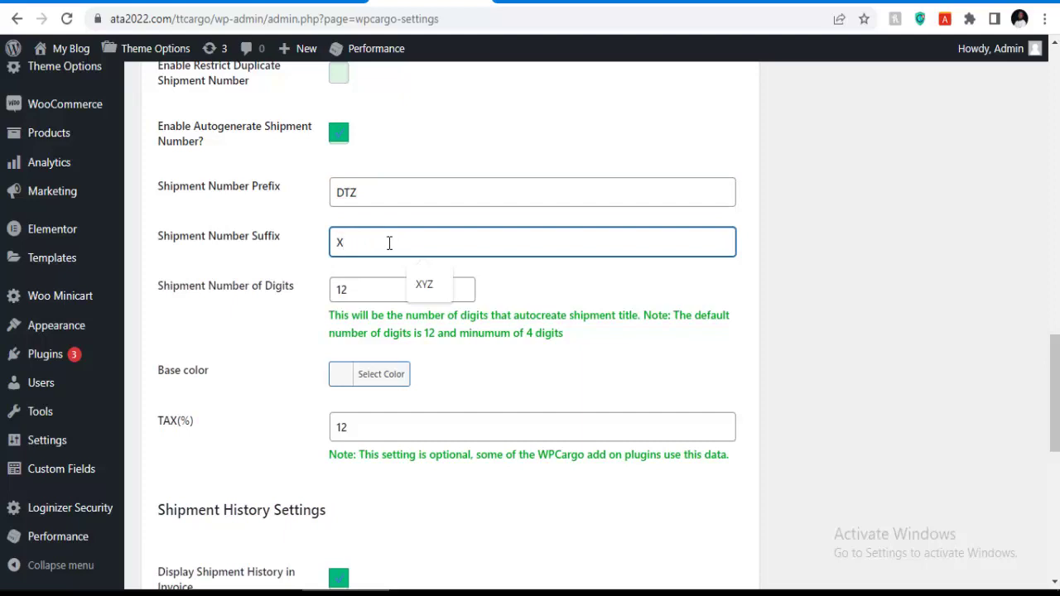
text(YZ)
Set the shipment number's Number of Digits to 5.
click(375, 290)
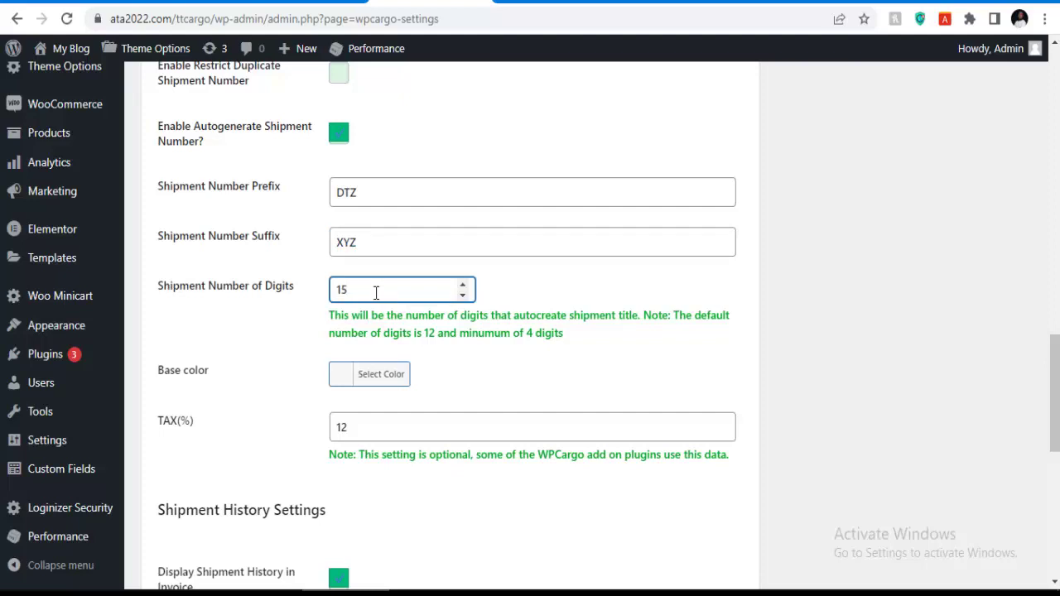
key(BackSpace)
key(BackSpace)
text(4)
key(BackSpace)
text(5)
scroll(381, 290, down, 2)
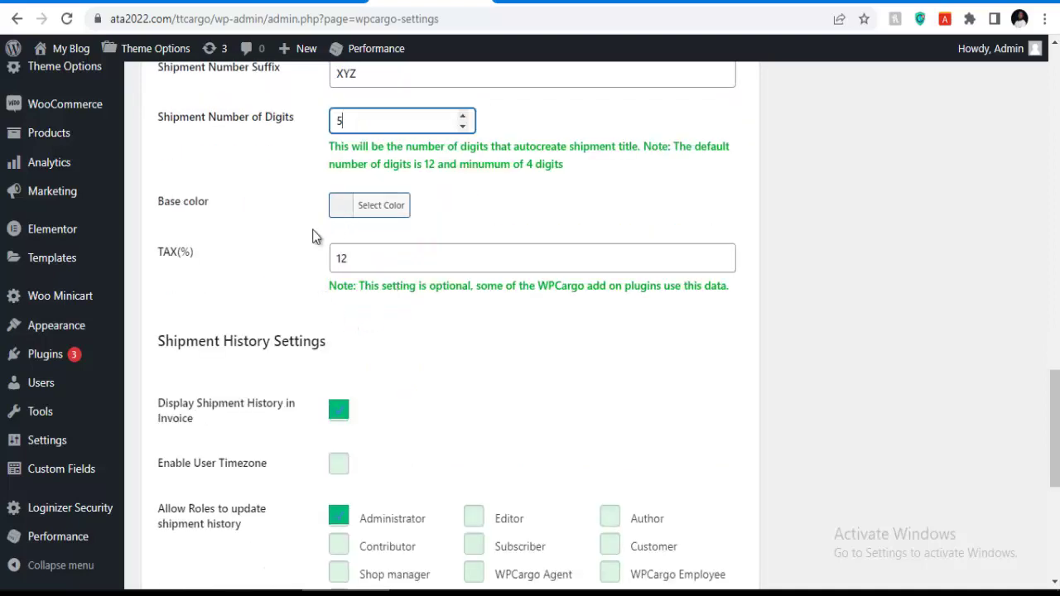
scroll(327, 248, down, 5)
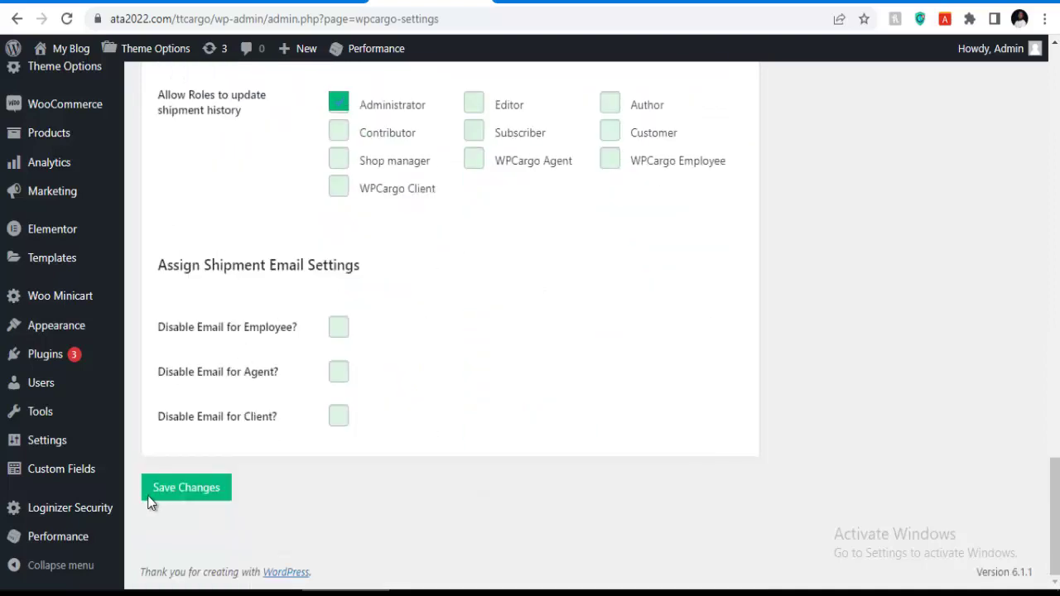
Save the general settings and check the stored shipment types, modes, print font and number format.
click(184, 492)
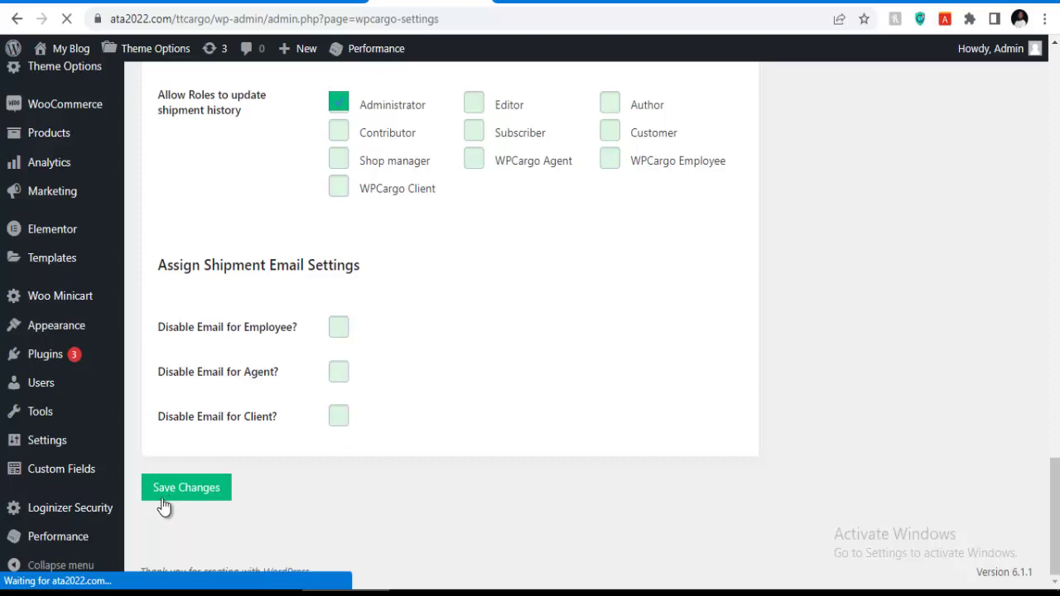
scroll(363, 317, up, 12)
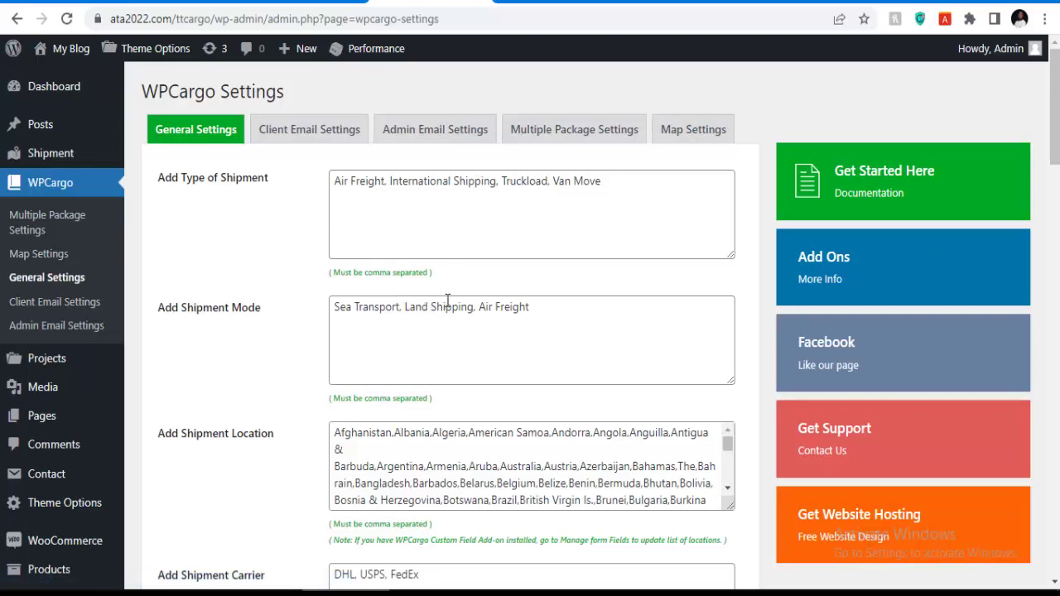
scroll(447, 300, down, 3)
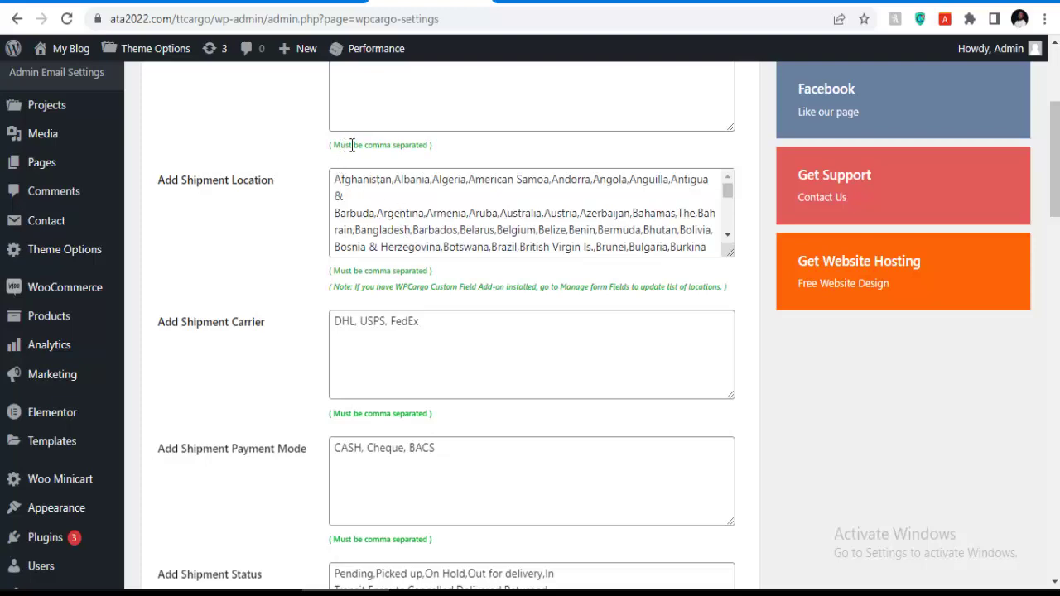
scroll(414, 144, up, 2)
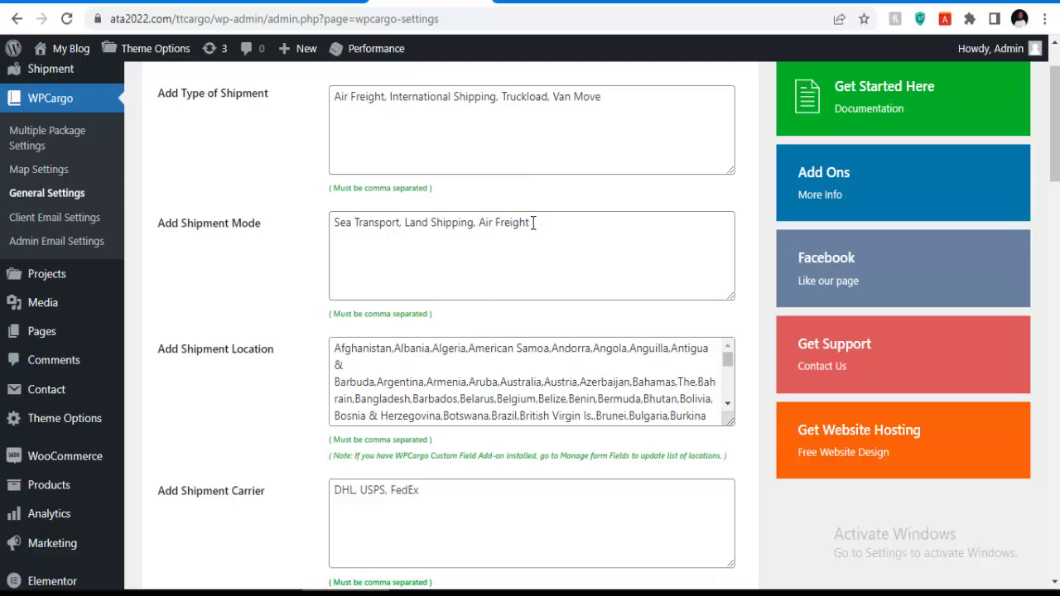
scroll(519, 235, down, 1)
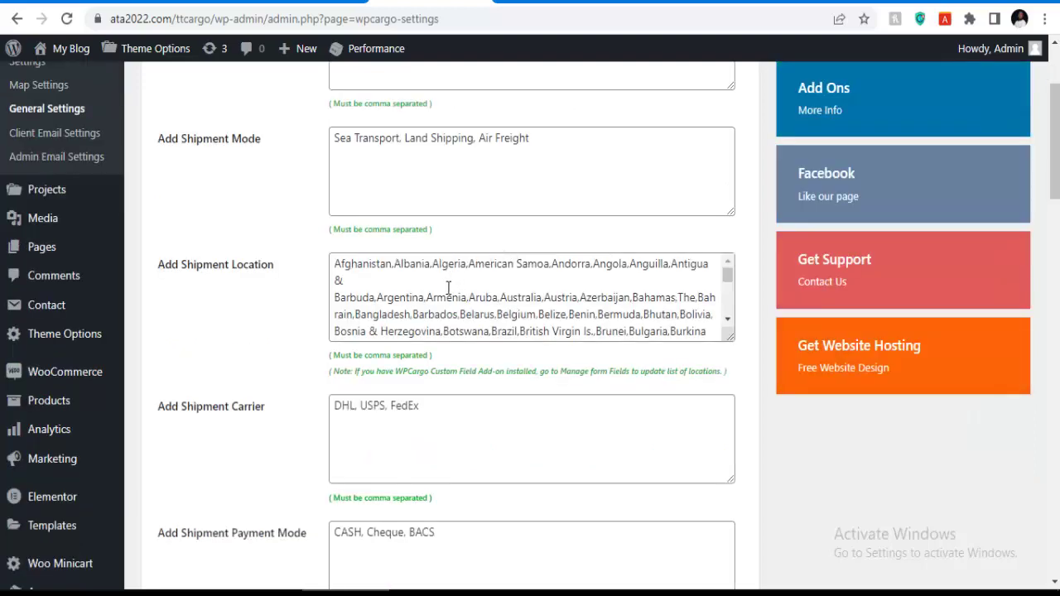
scroll(432, 288, down, 3)
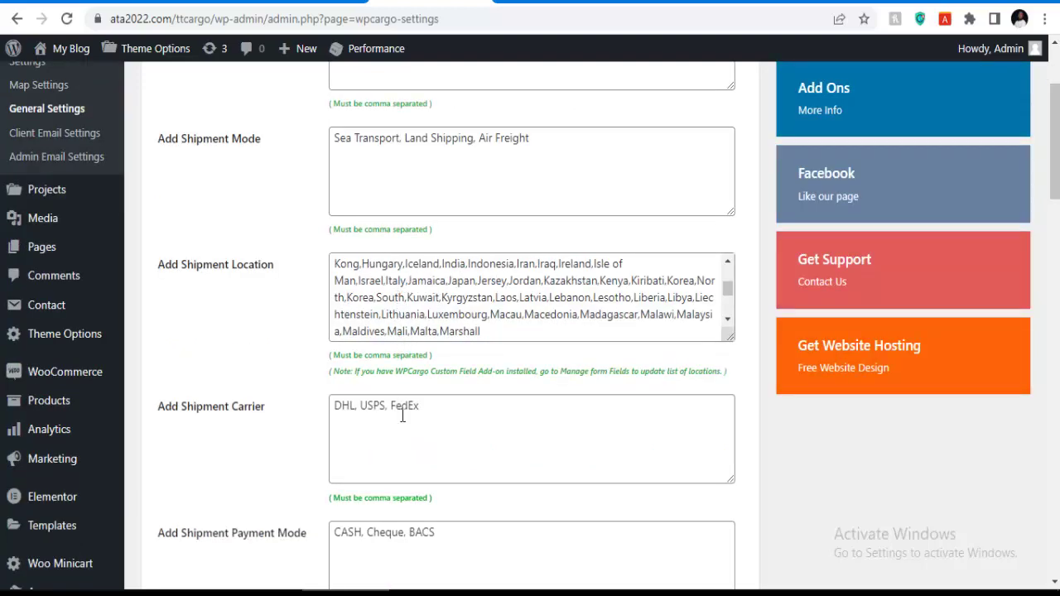
scroll(402, 416, down, 2)
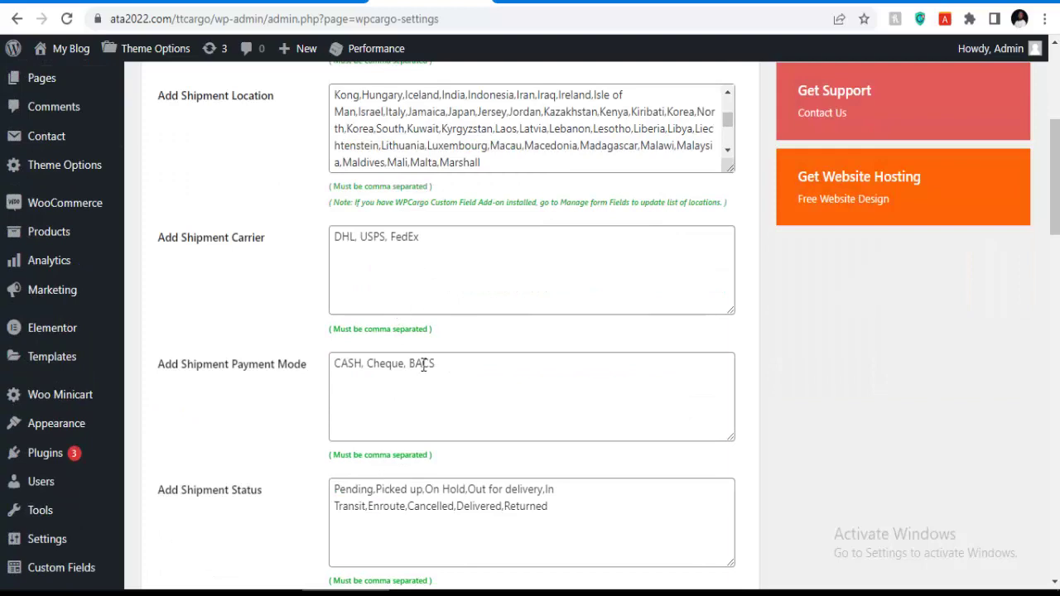
scroll(423, 365, down, 6)
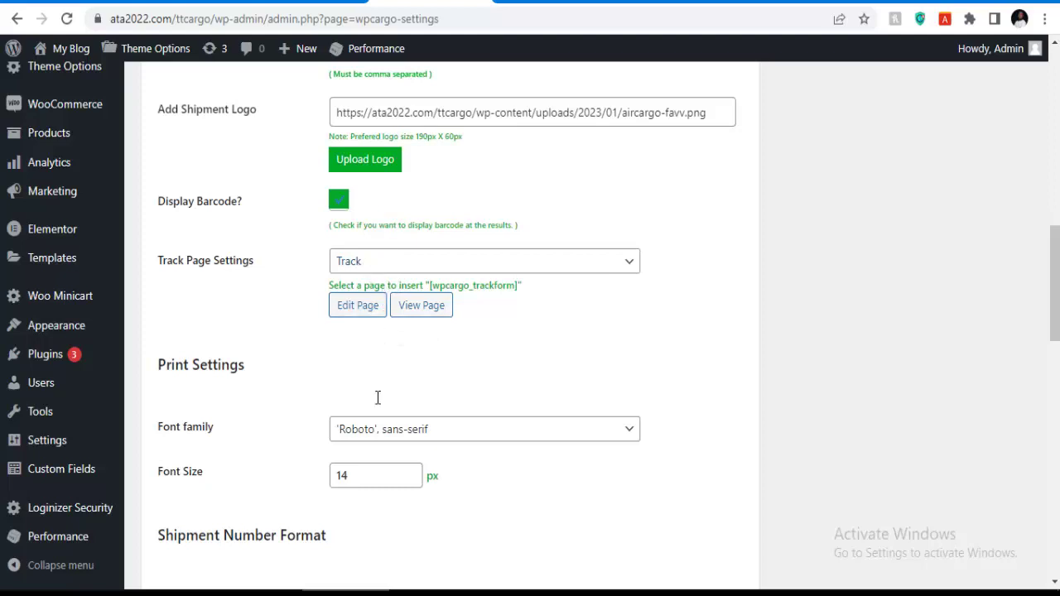
scroll(359, 249, down, 2)
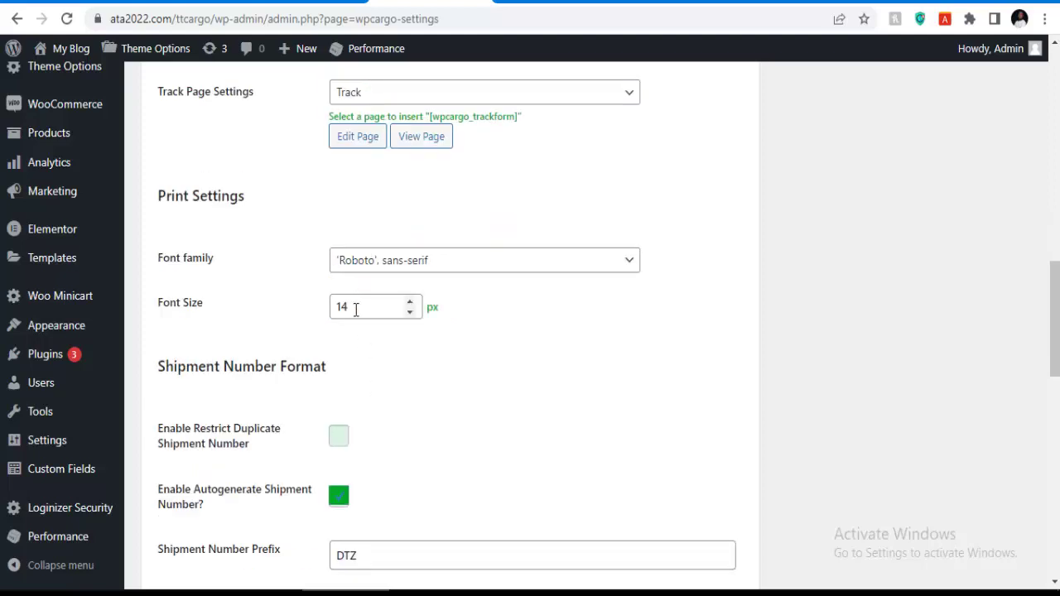
scroll(356, 319, down, 2)
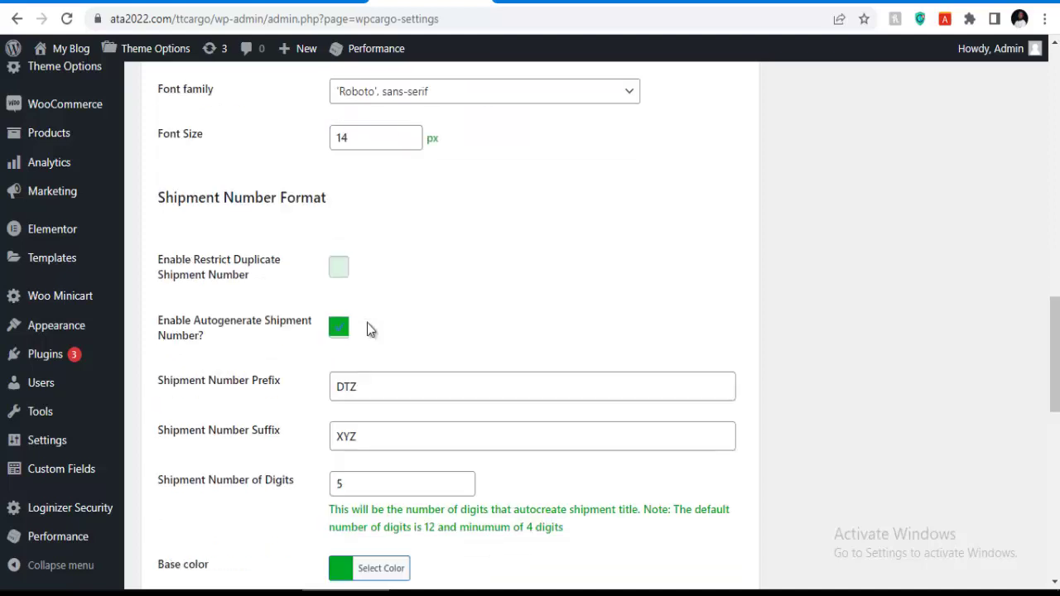
scroll(343, 373, down, 1)
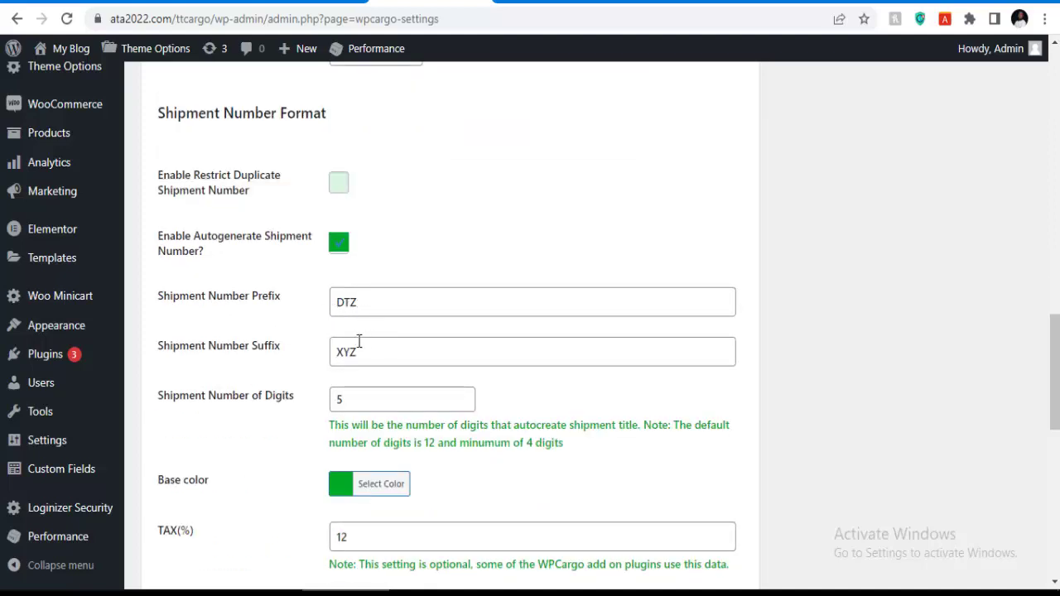
scroll(355, 347, down, 2)
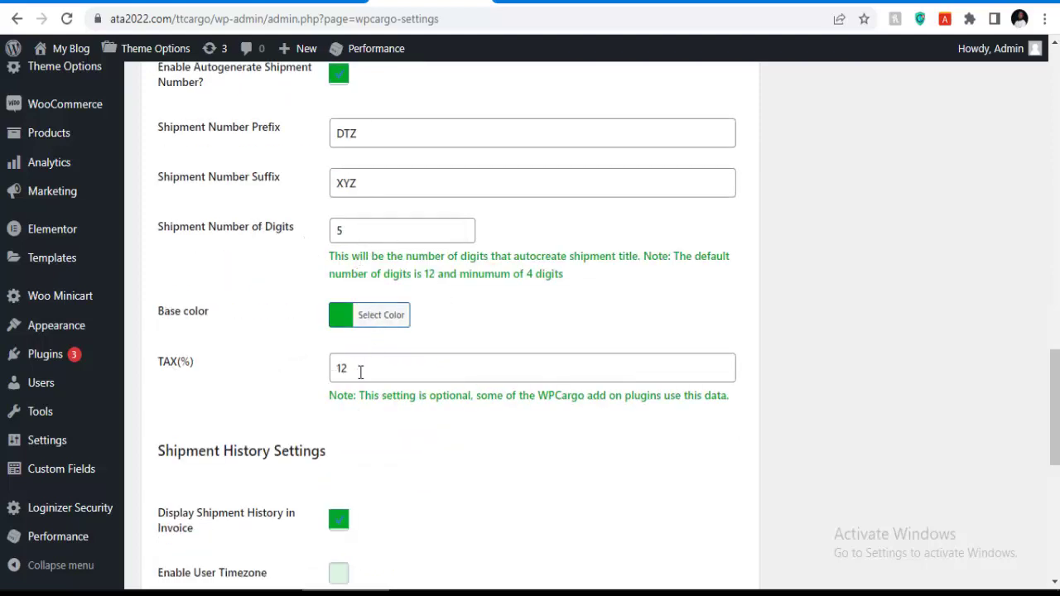
scroll(348, 381, down, 2)
scroll(334, 464, down, 3)
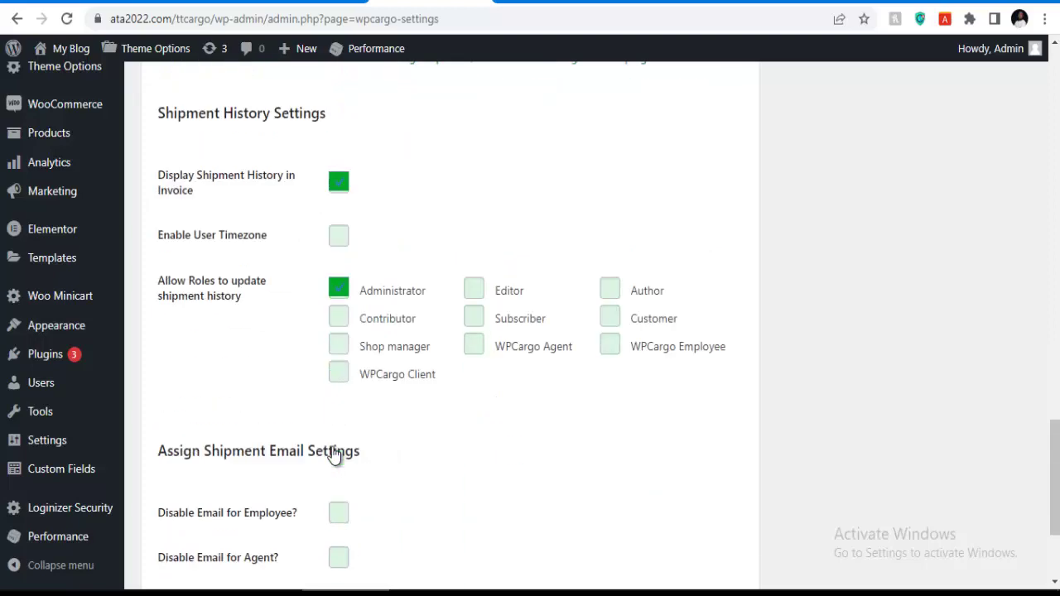
scroll(338, 431, up, 18)
scroll(323, 400, up, 1)
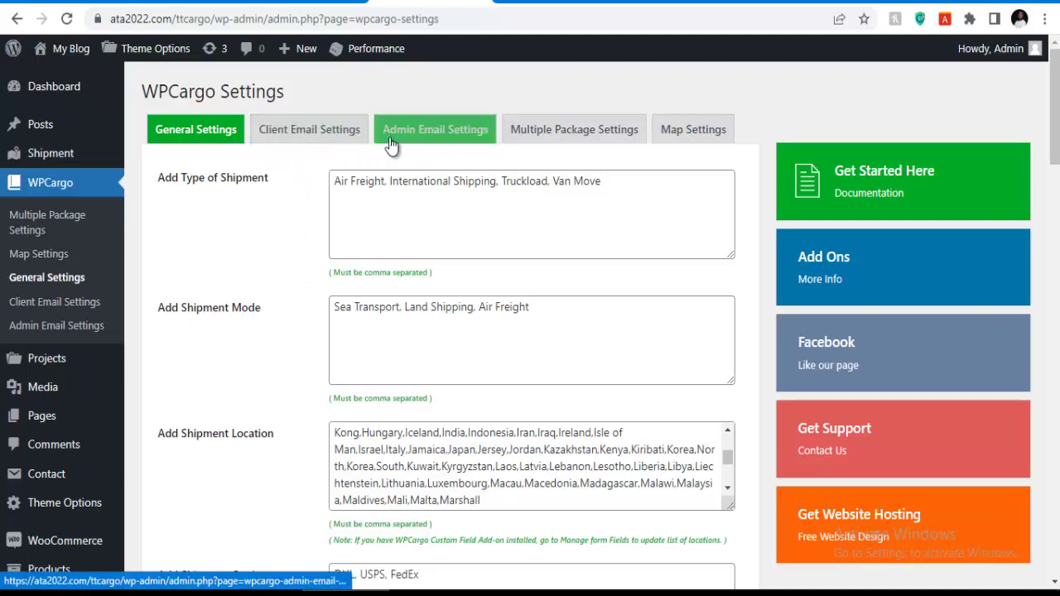
Show WPCargo's Client Email Settings with the Domain Email, Mail To, Cc and Bcc fields.
click(308, 135)
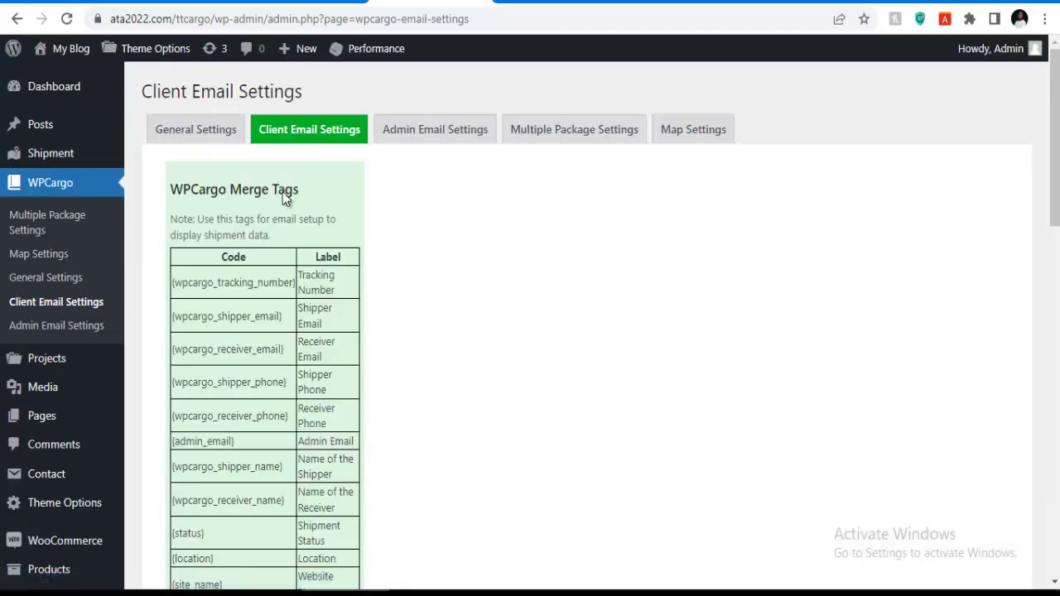
scroll(331, 290, down, 9)
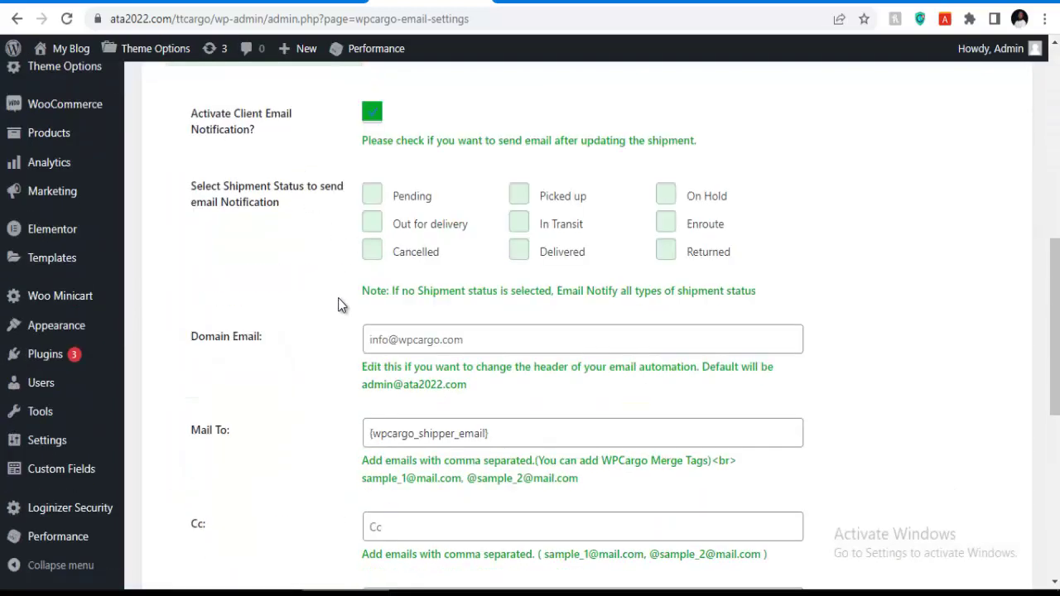
scroll(381, 197, up, 1)
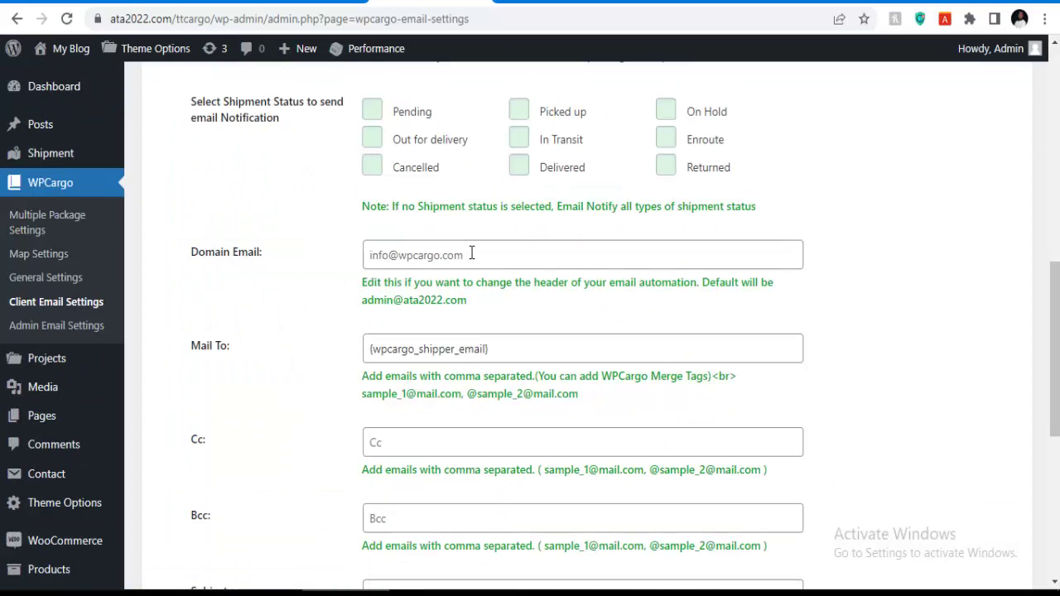
Log back into cPanel with the account password and scroll through its home page.
key(ctrl+Tab)
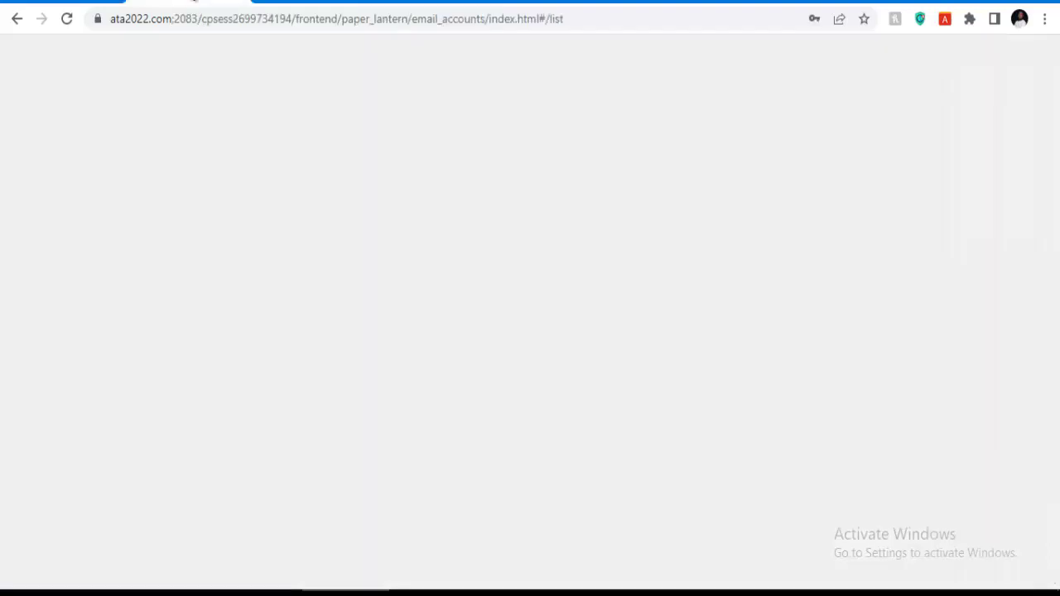
scroll(381, 248, down, 4)
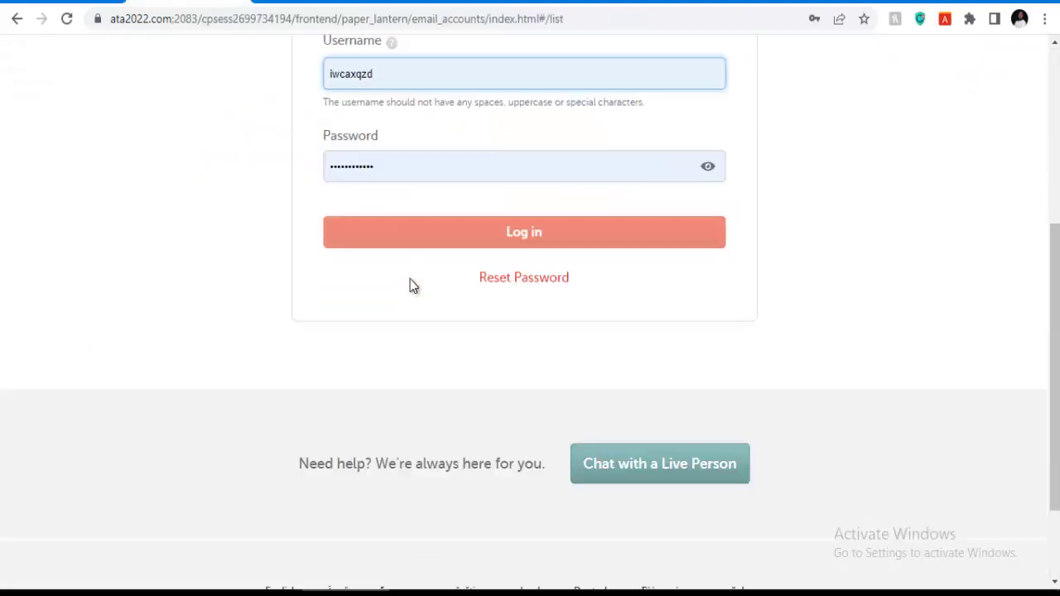
click(412, 166)
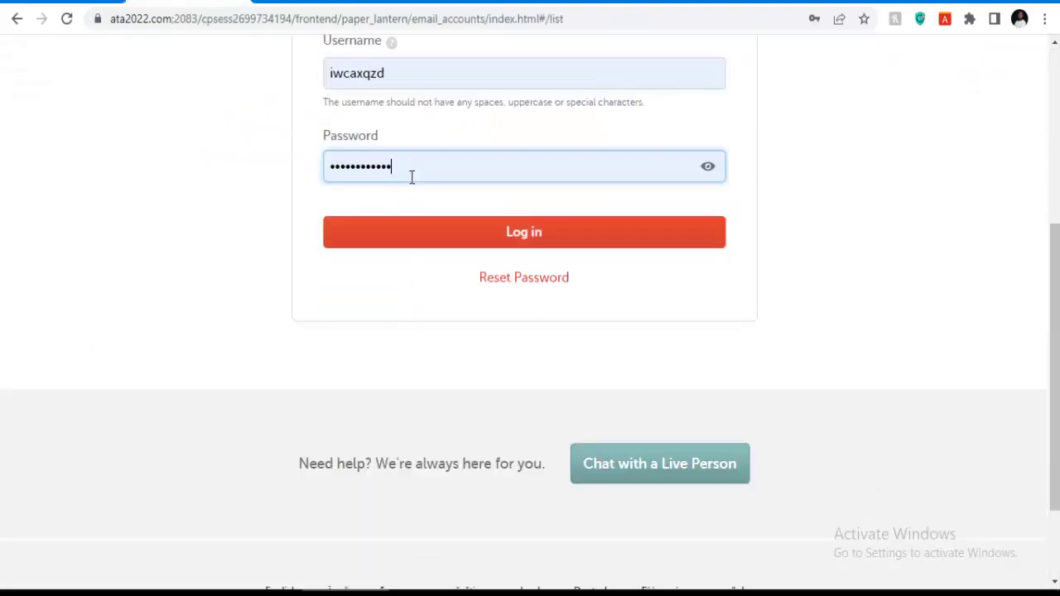
click(391, 224)
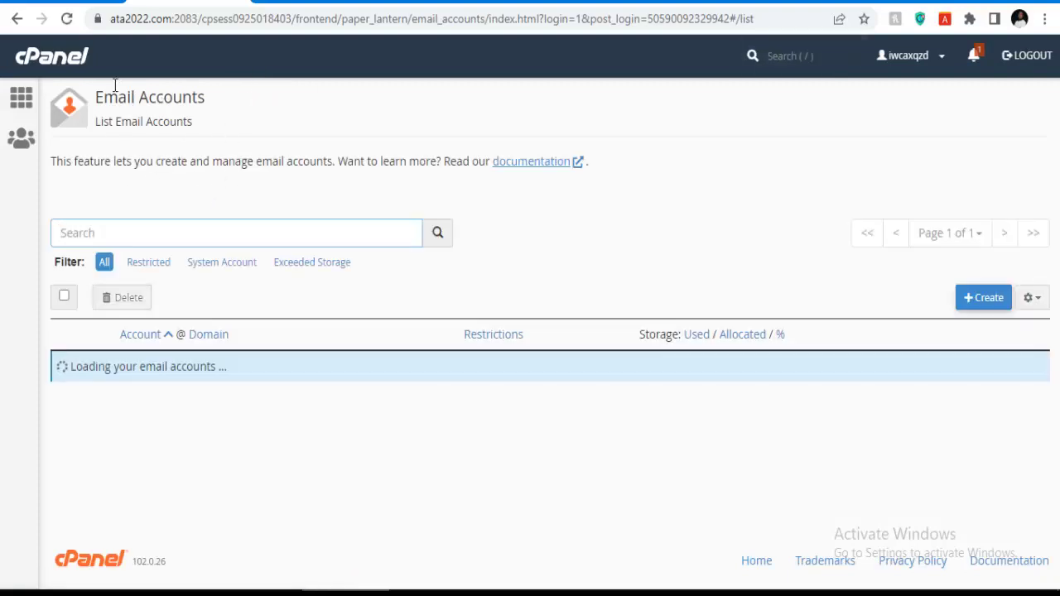
click(55, 58)
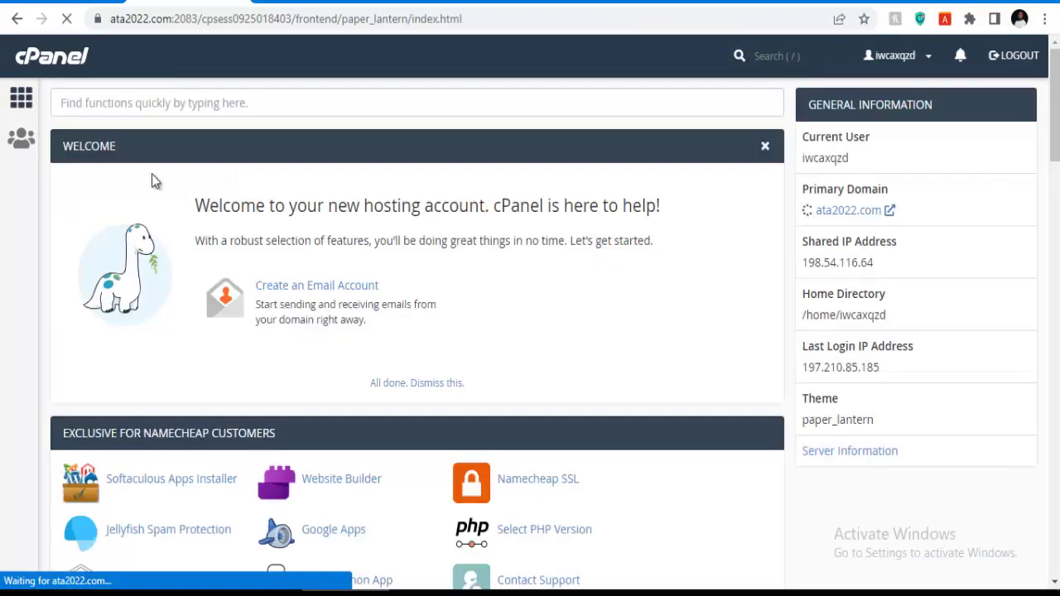
scroll(230, 216, down, 6)
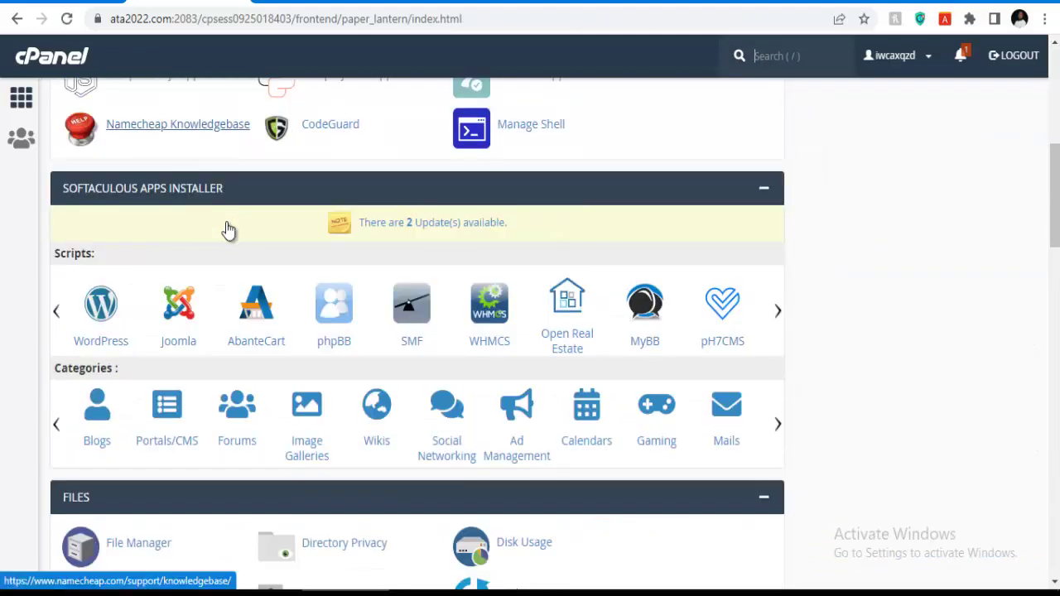
scroll(228, 230, down, 3)
scroll(157, 293, down, 2)
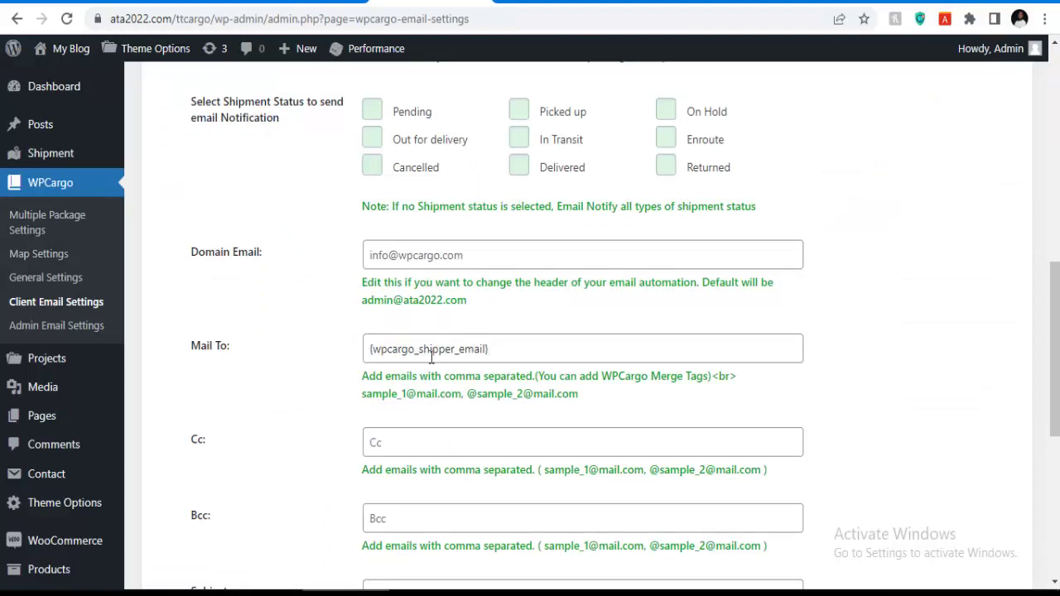
scroll(387, 365, down, 2)
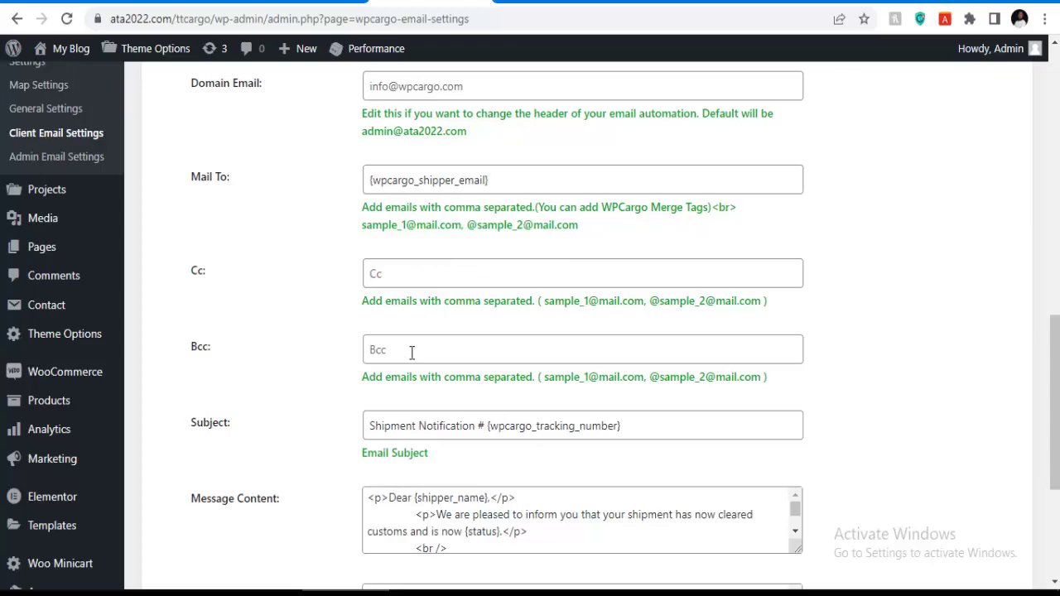
scroll(425, 340, down, 2)
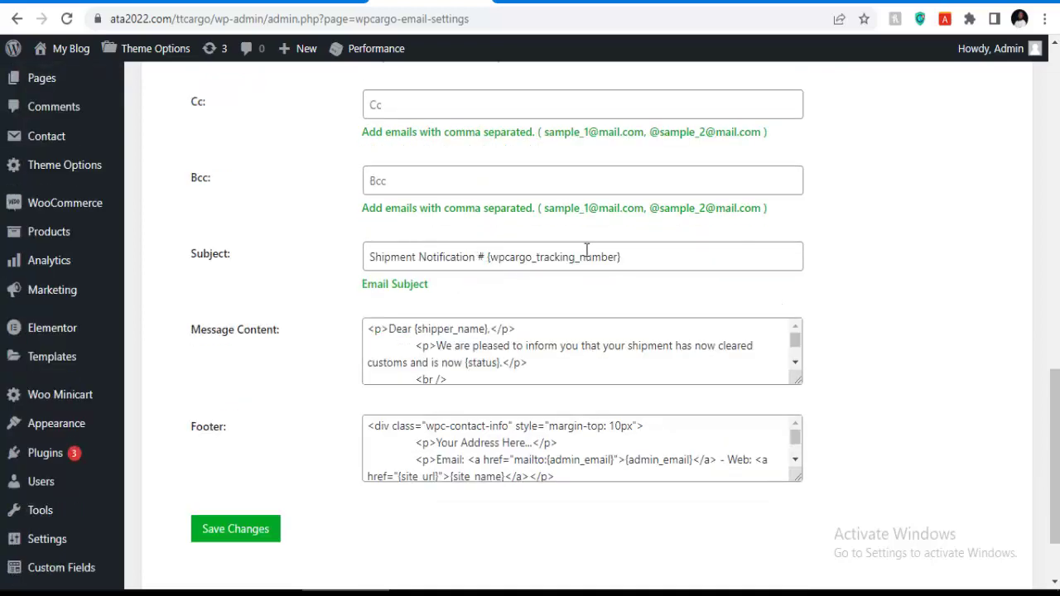
scroll(559, 246, down, 1)
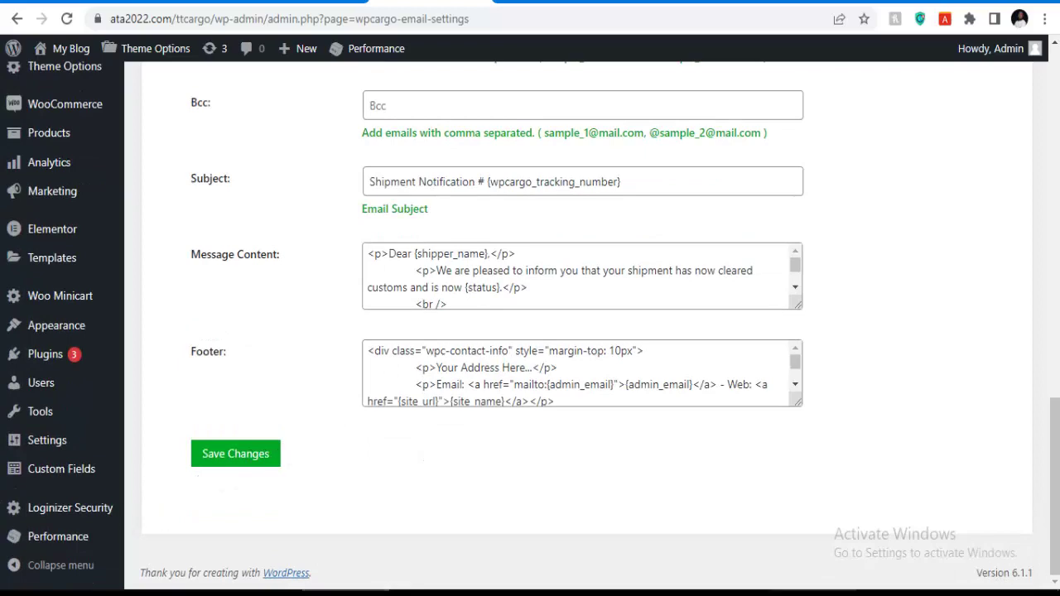
scroll(952, 249, up, 6)
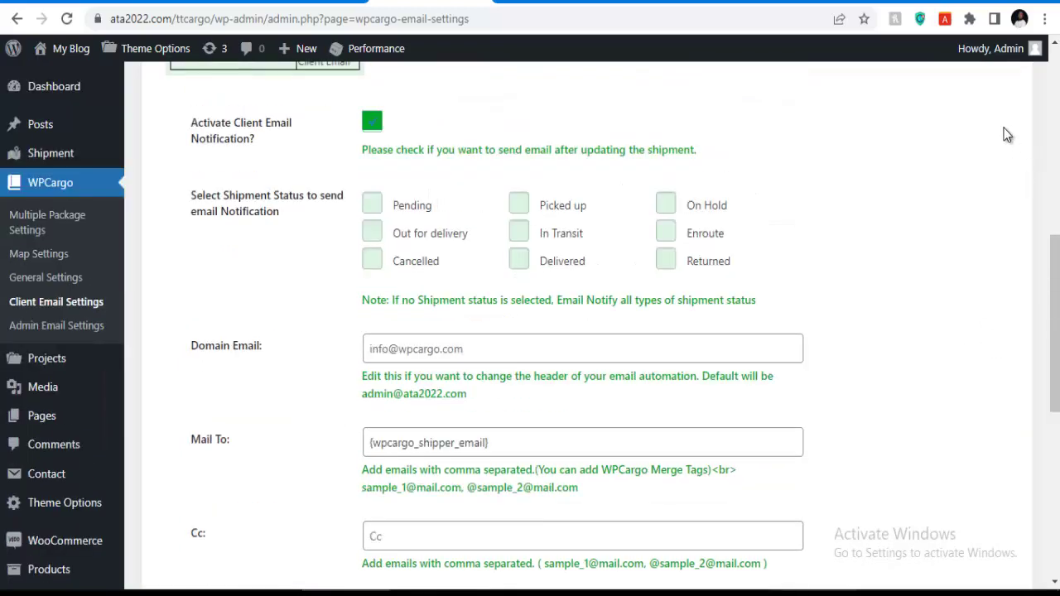
scroll(1006, 132, up, 6)
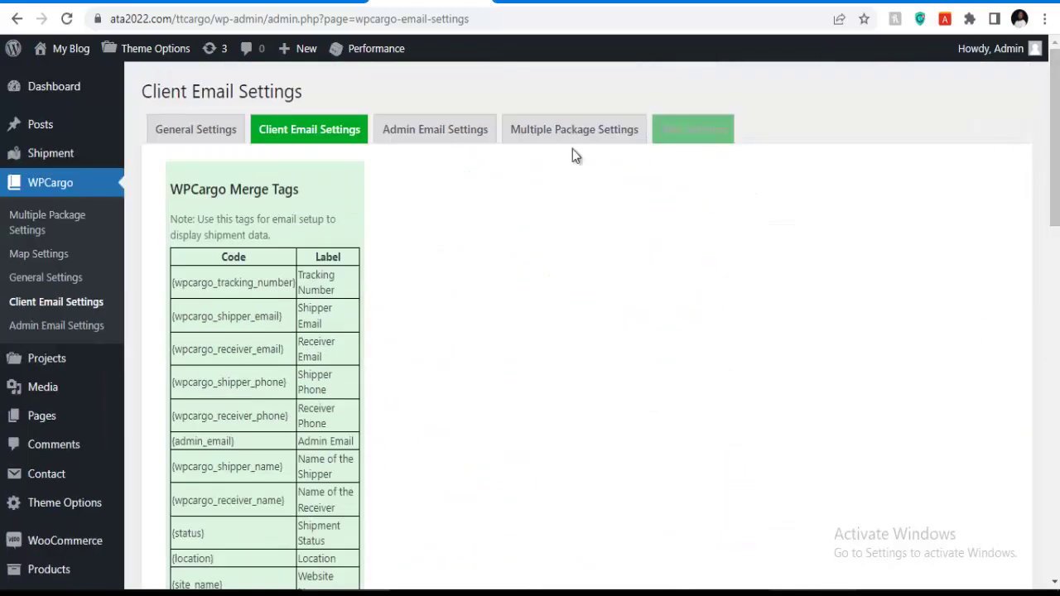
Review the WPCargo admin email's Mail To, Subject, Message Content and Footer fields.
click(424, 135)
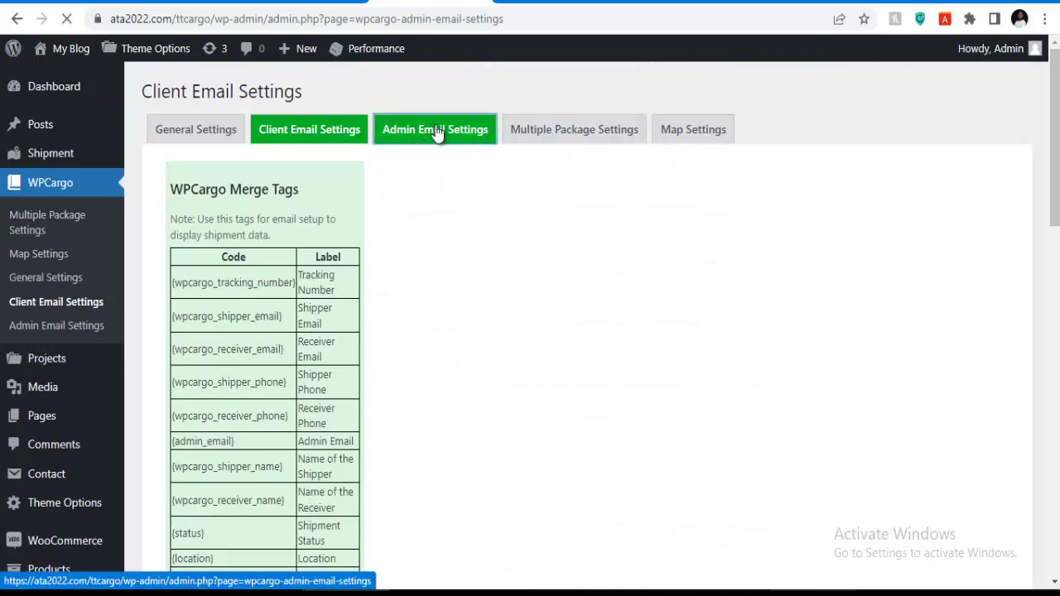
scroll(422, 176, down, 9)
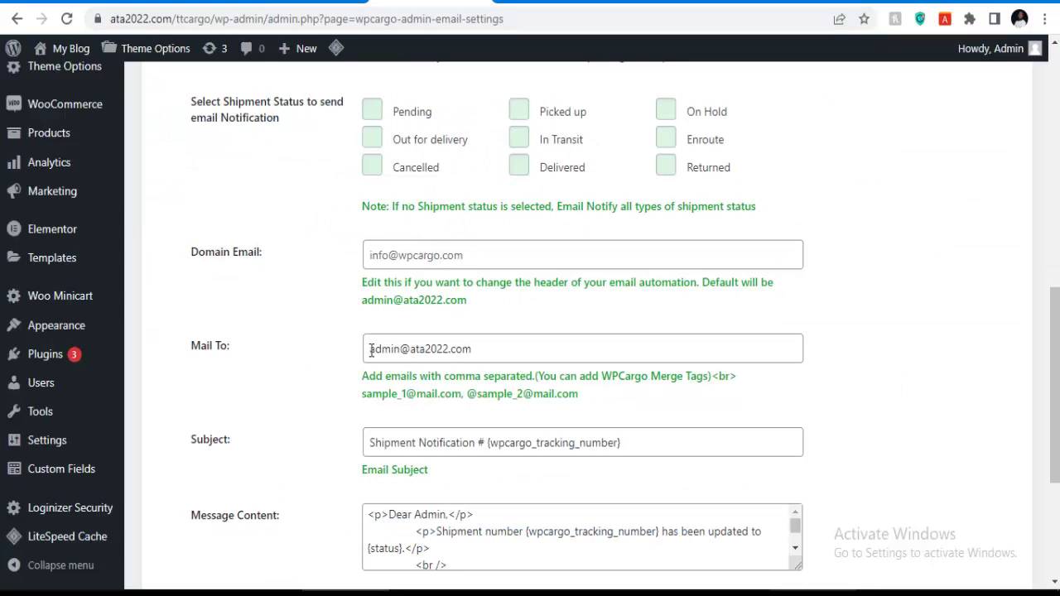
scroll(409, 420, down, 1)
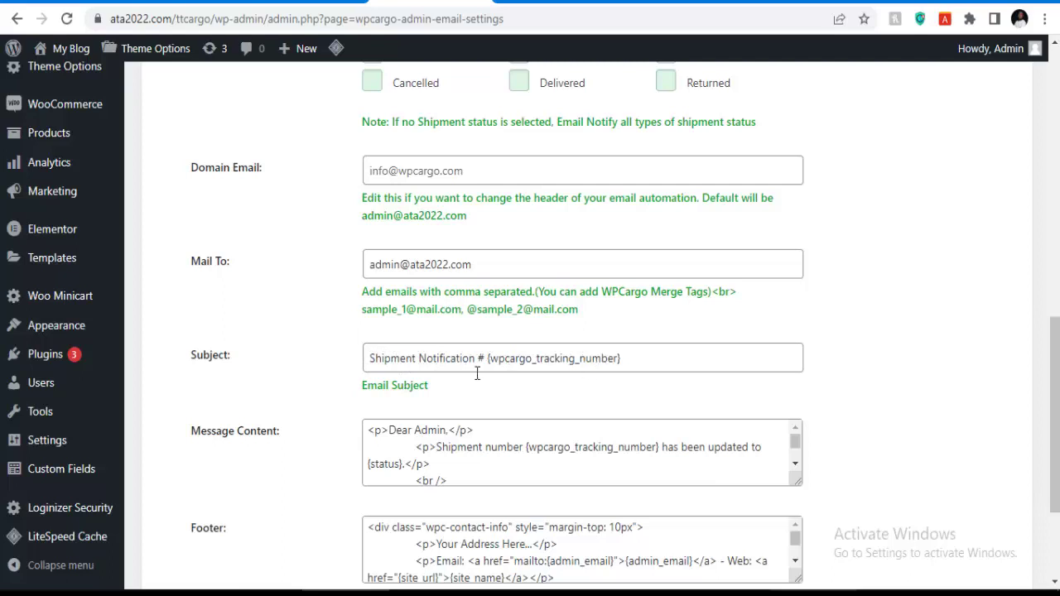
scroll(535, 364, down, 2)
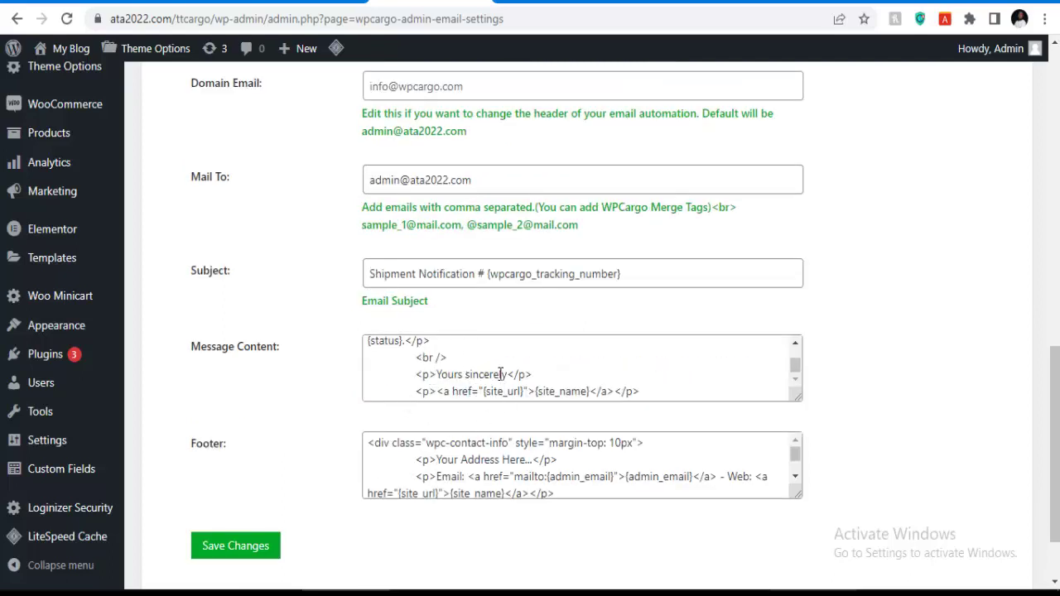
scroll(469, 390, down, 2)
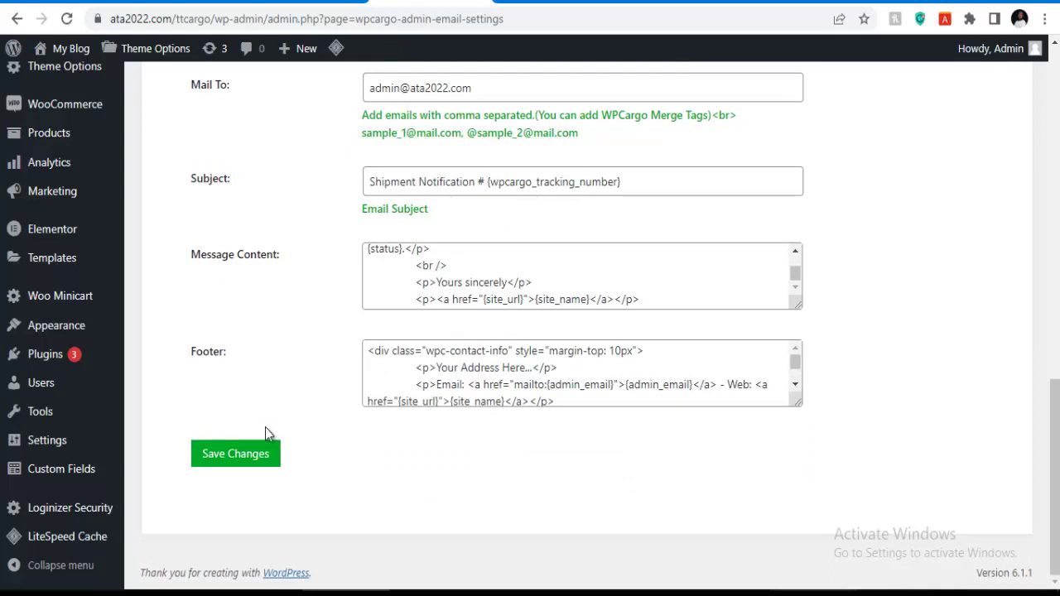
scroll(538, 249, up, 1)
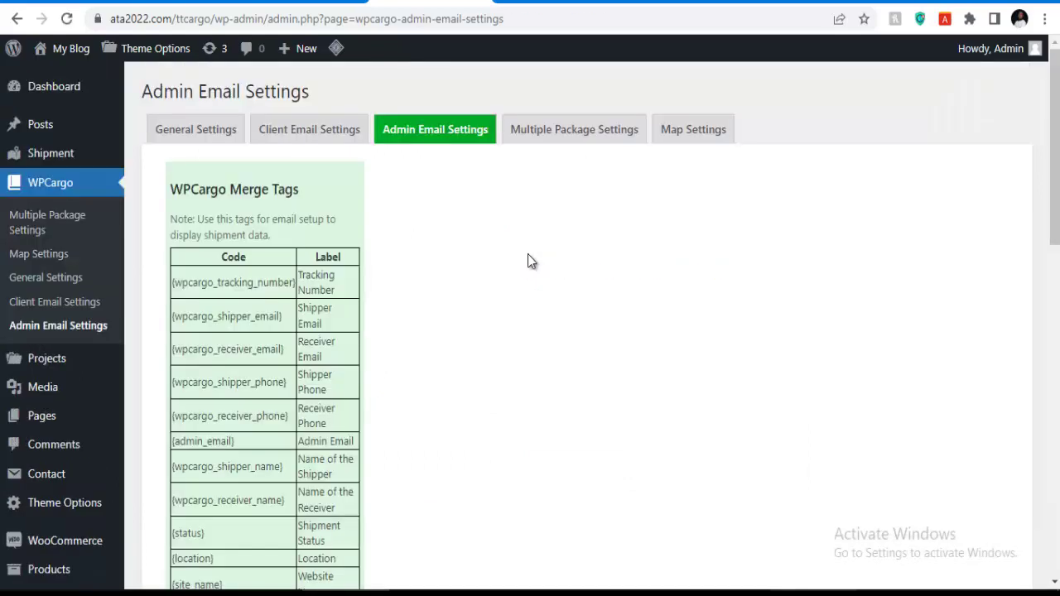
Look over the WPCargo Multiple Package Settings page.
click(571, 145)
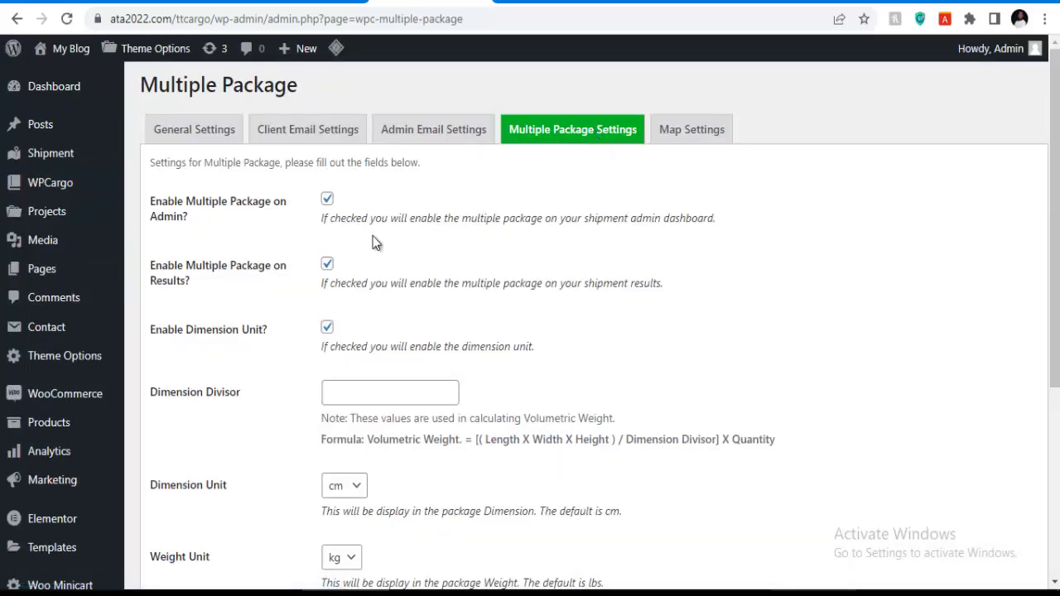
scroll(342, 260, down, 4)
scroll(346, 337, up, 3)
scroll(346, 337, up, 1)
Review the WPCargo Map Settings, including longitude -87.65 and latitude 41.85.
click(677, 142)
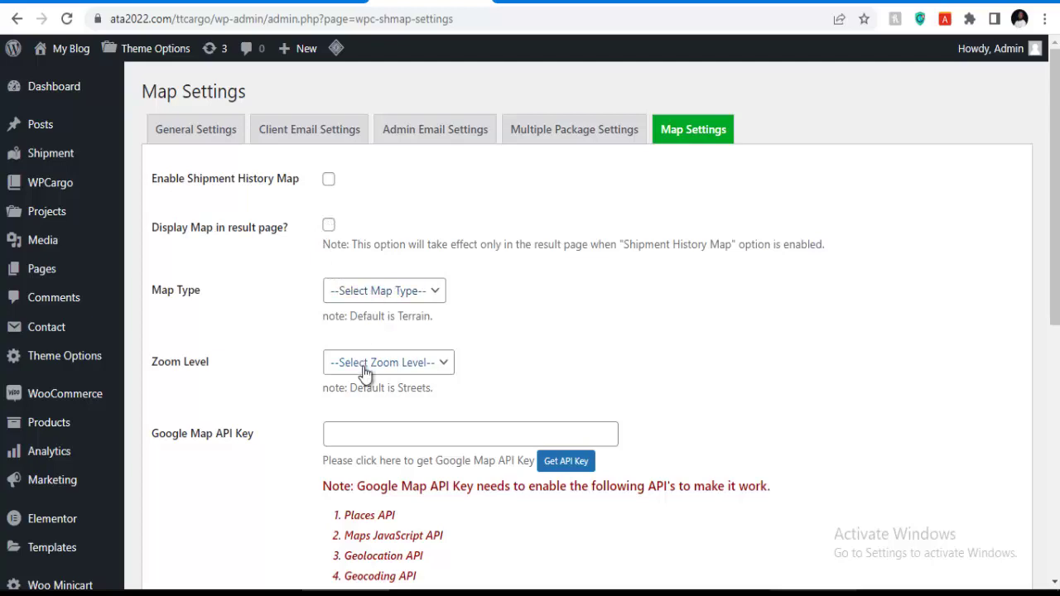
scroll(364, 371, down, 1)
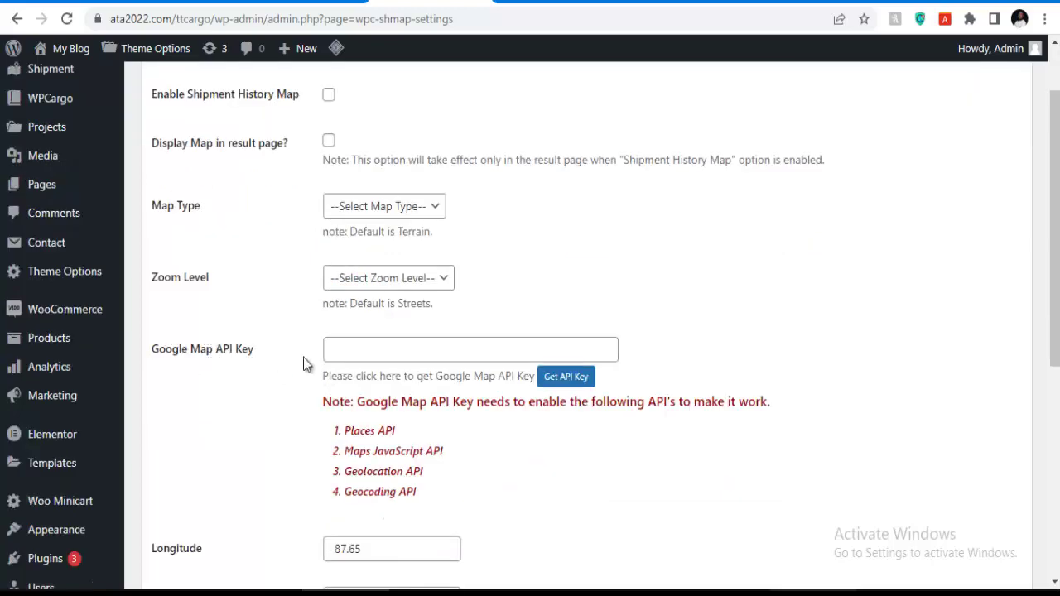
scroll(376, 403, down, 4)
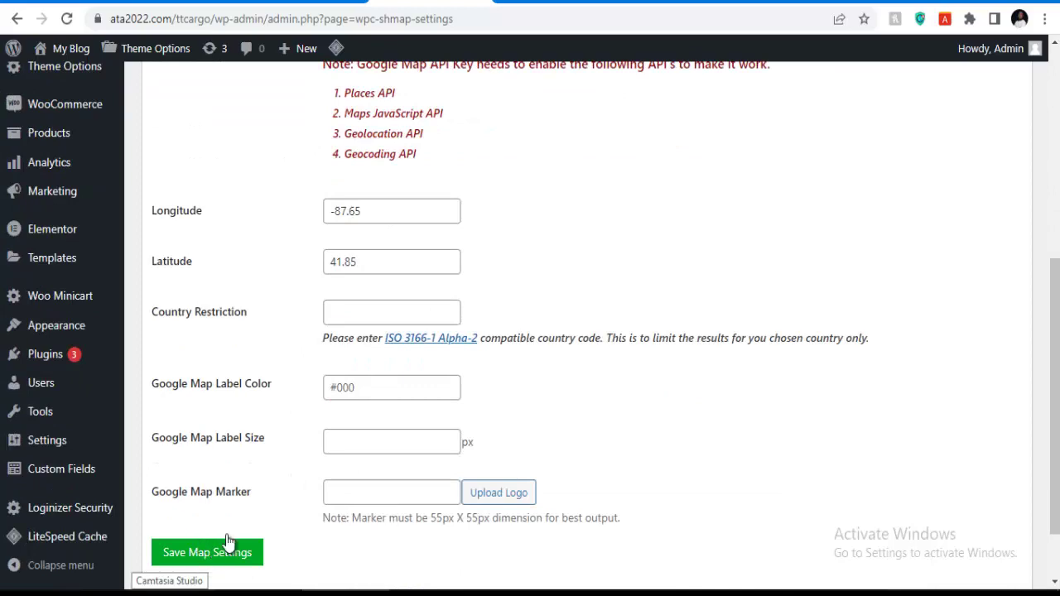
scroll(425, 407, up, 2)
scroll(427, 407, up, 3)
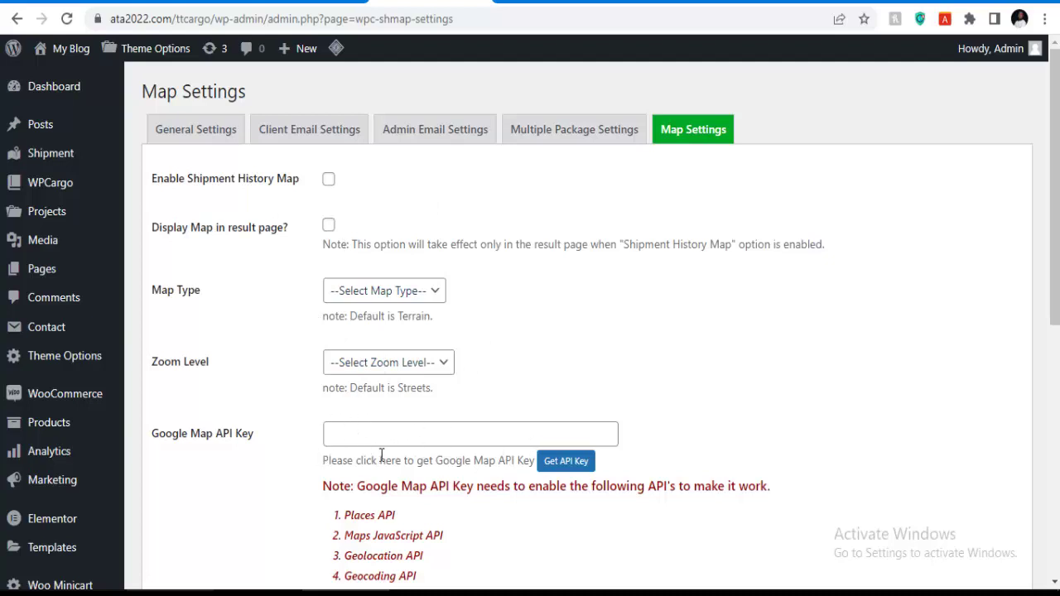
scroll(515, 414, down, 4)
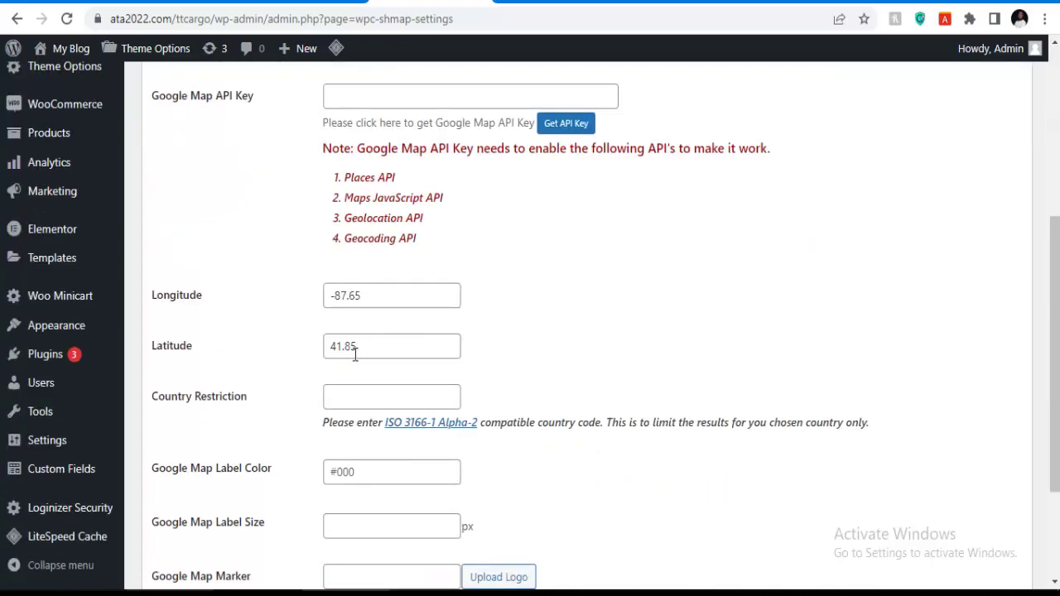
scroll(356, 354, up, 4)
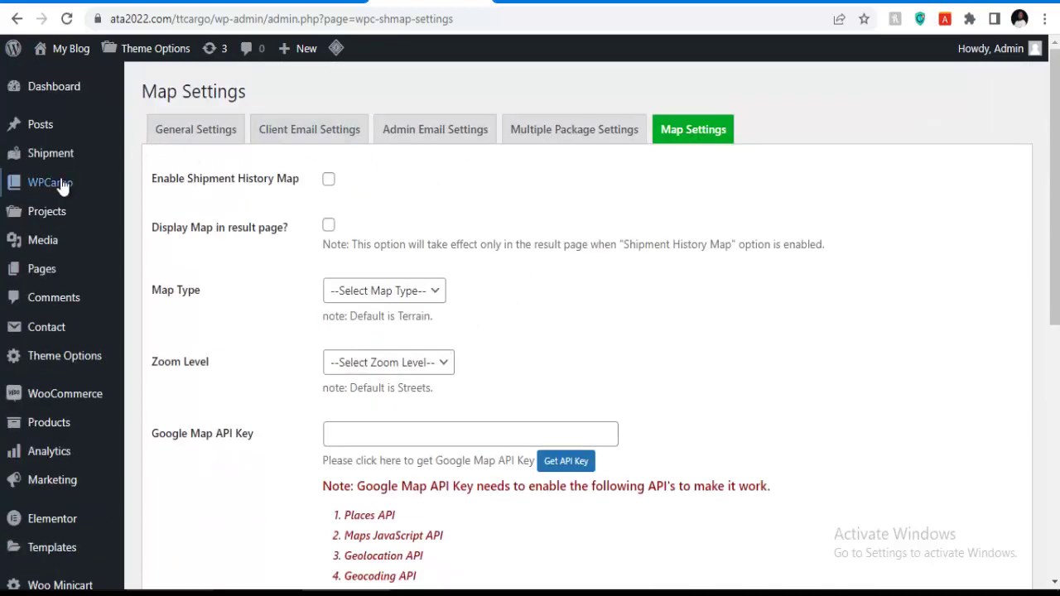
Go to All Shipment under the Shipment menu in the admin sidebar.
mouse_move(94, 205)
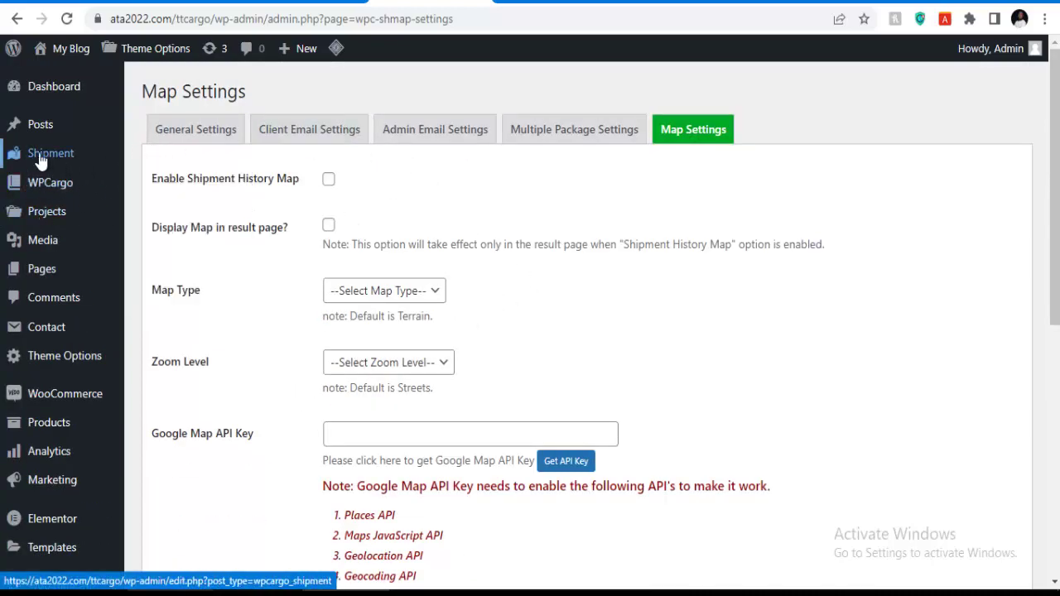
mouse_move(40, 160)
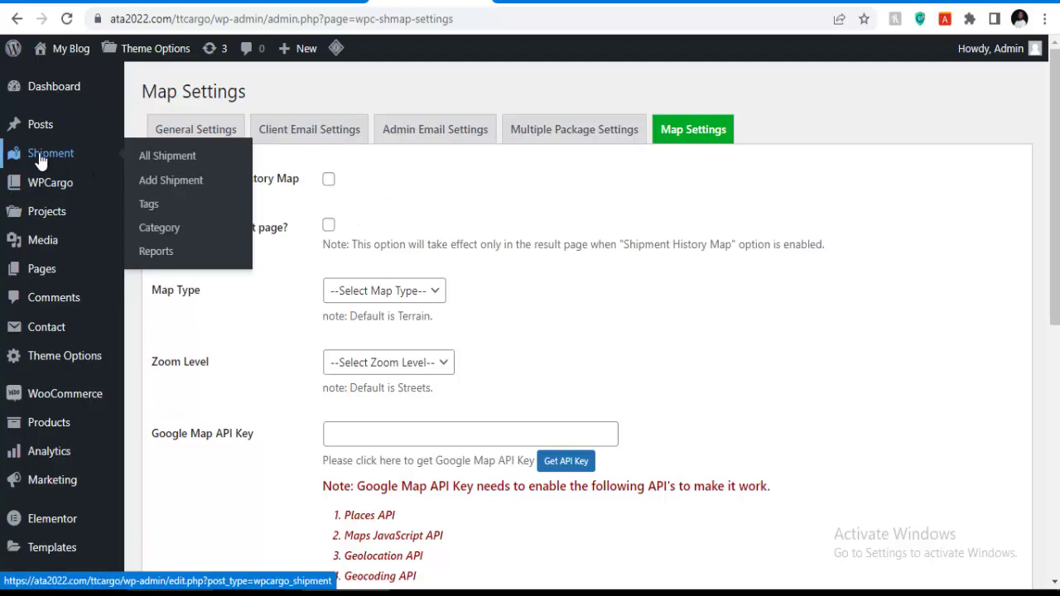
mouse_move(88, 173)
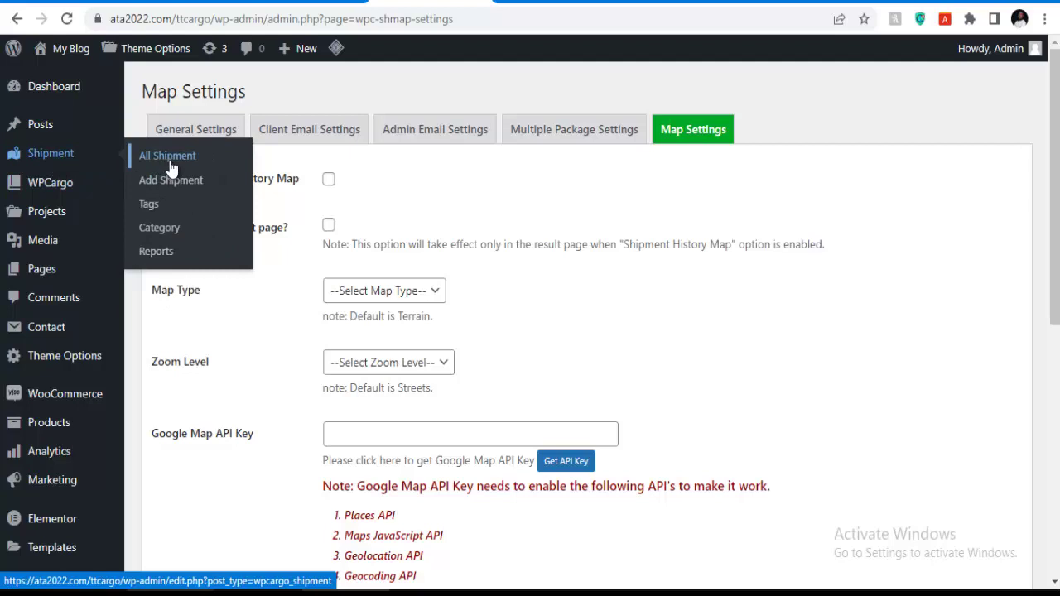
click(175, 165)
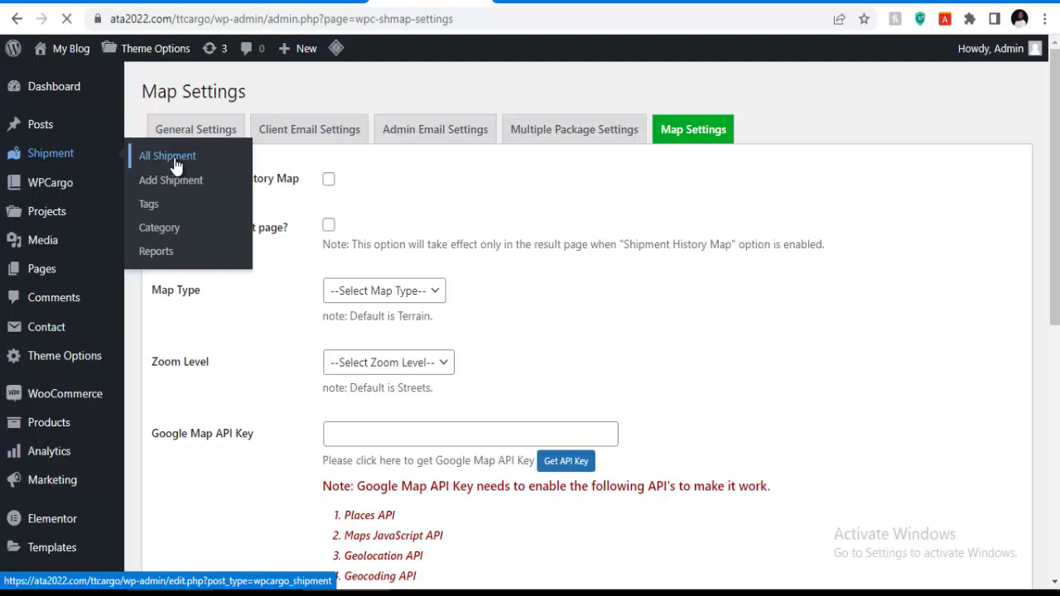
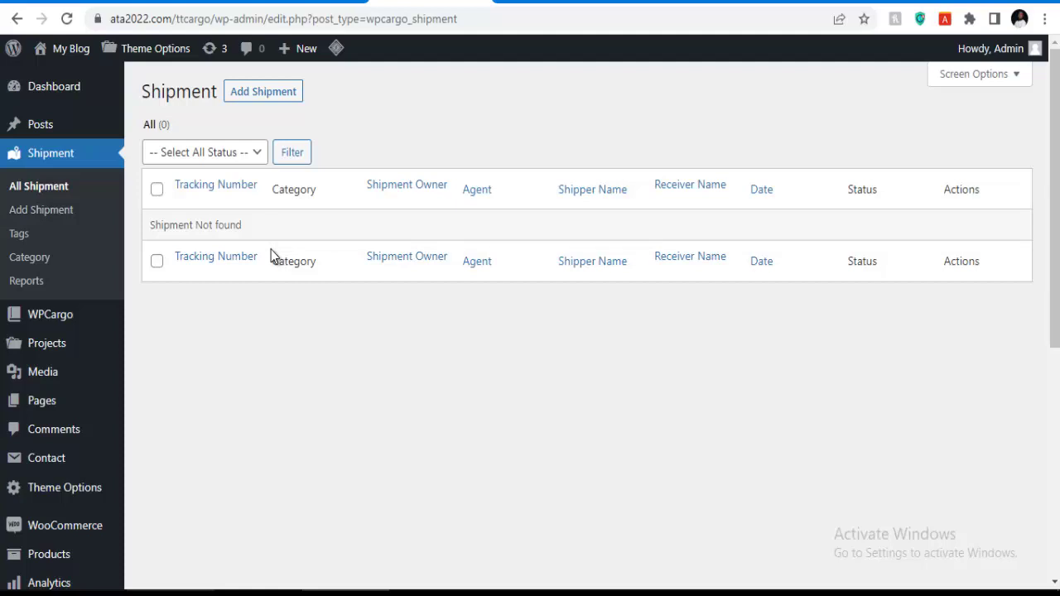
Create a new shipment titled with the tracking number DTZ02852XYZ.
click(261, 96)
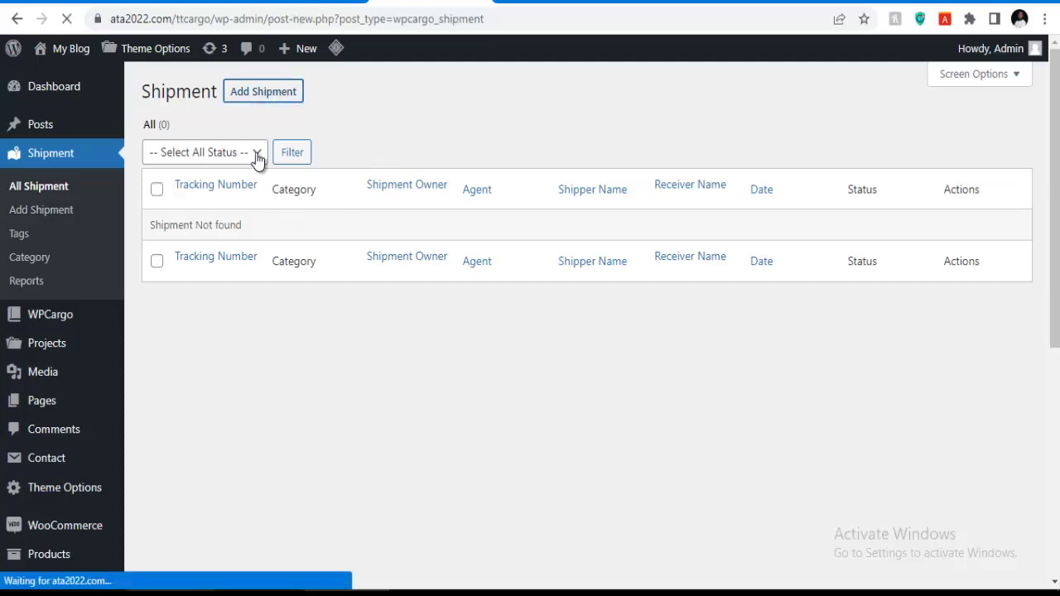
text(DTZ02852XYZ)
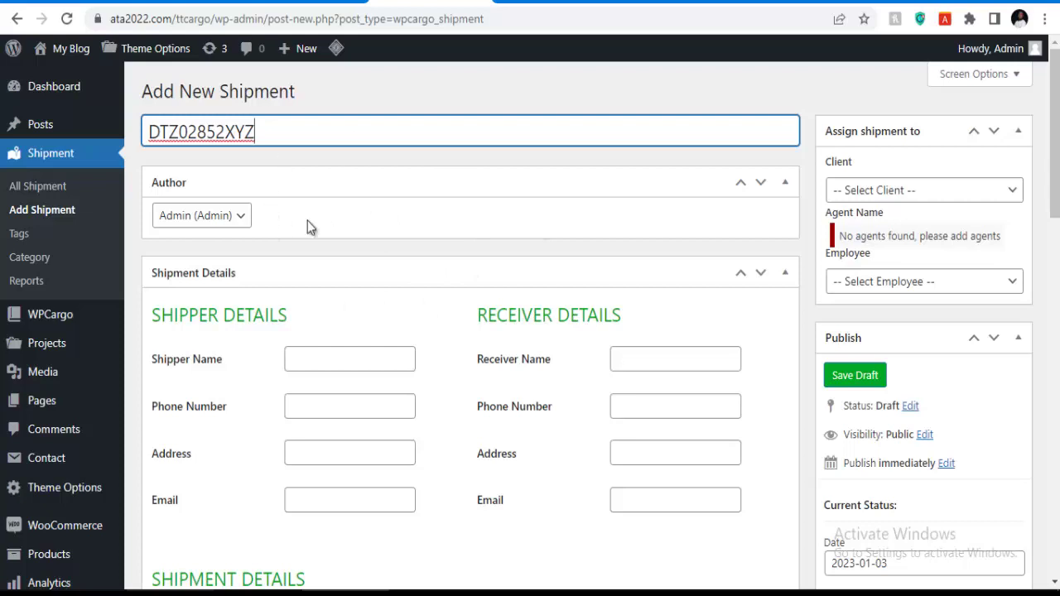
drag(274, 138, 163, 132)
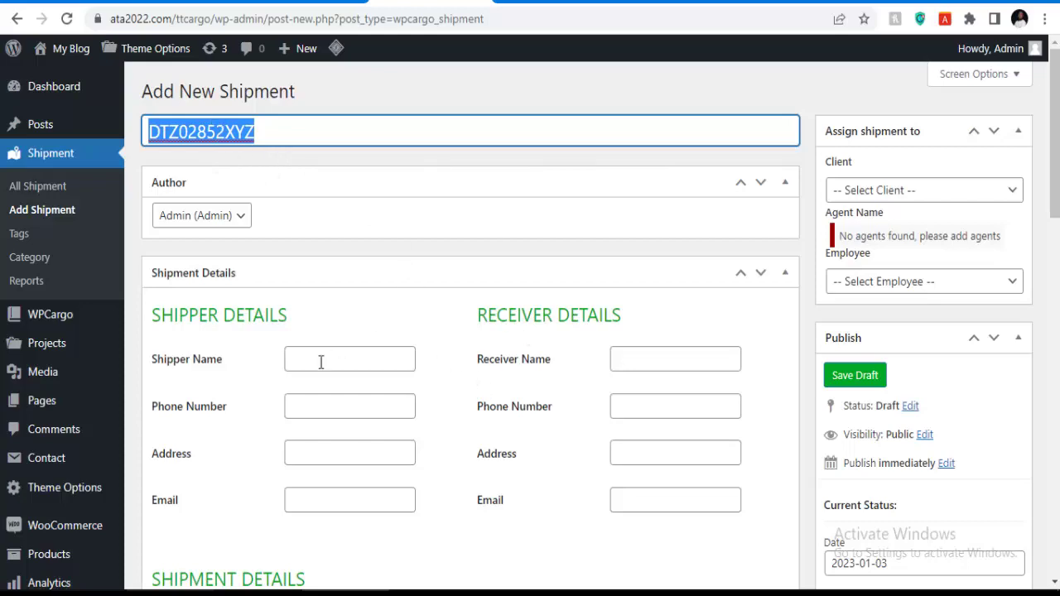
scroll(390, 327, down, 14)
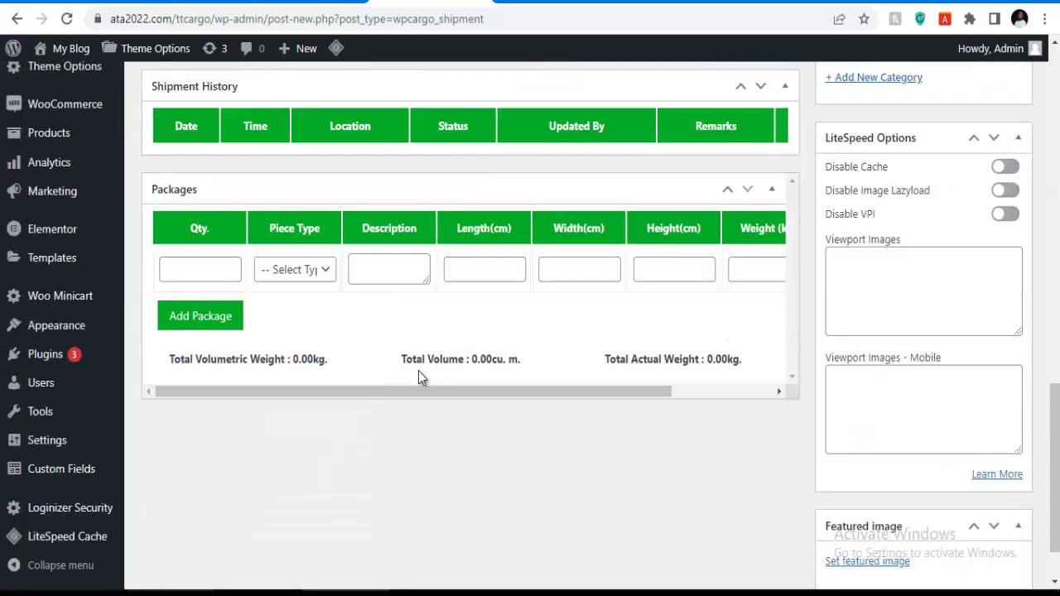
scroll(399, 287, up, 15)
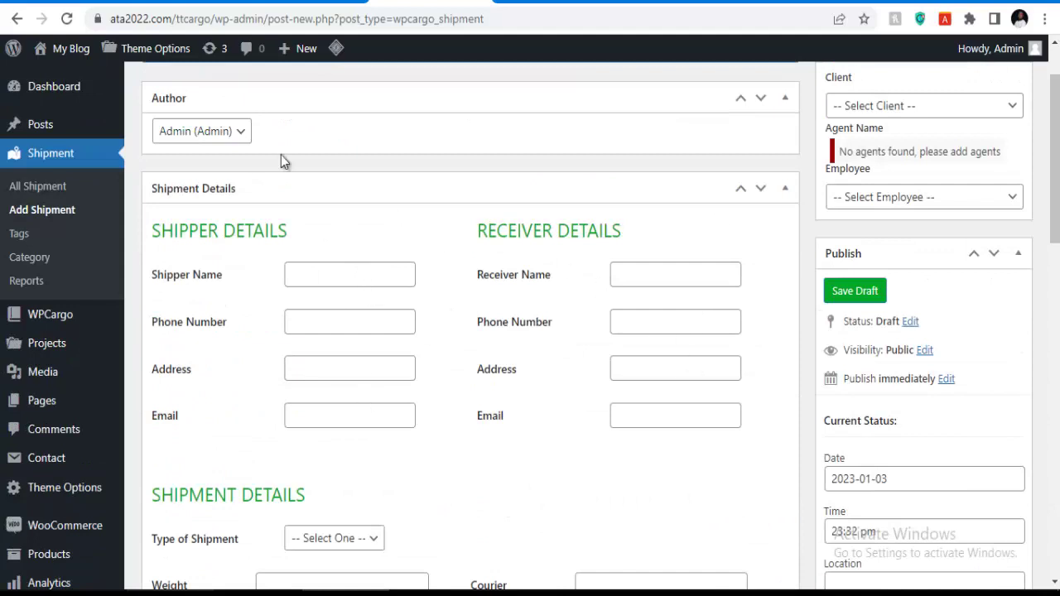
scroll(293, 244, up, 1)
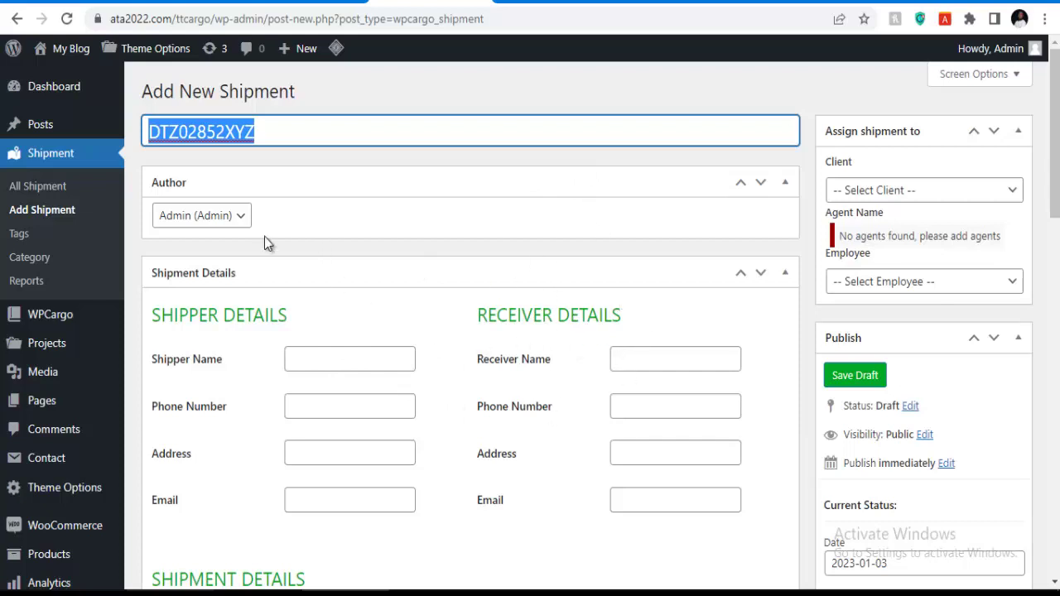
scroll(389, 223, down, 3)
scroll(331, 241, up, 3)
scroll(151, 237, down, 1)
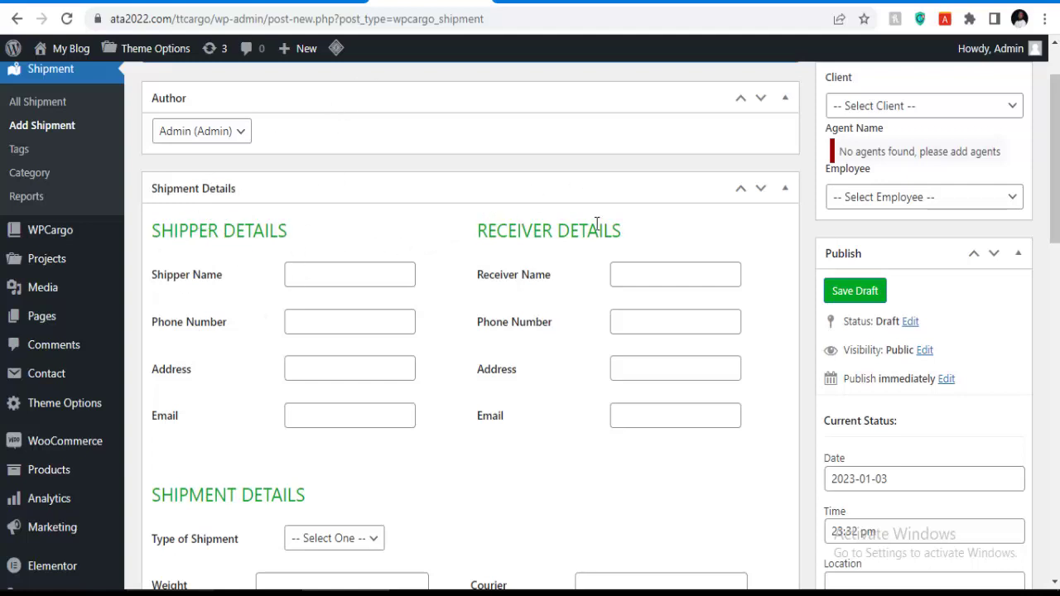
Autofill the shipper's and receiver's names and phone numbers from browser suggestions.
click(340, 274)
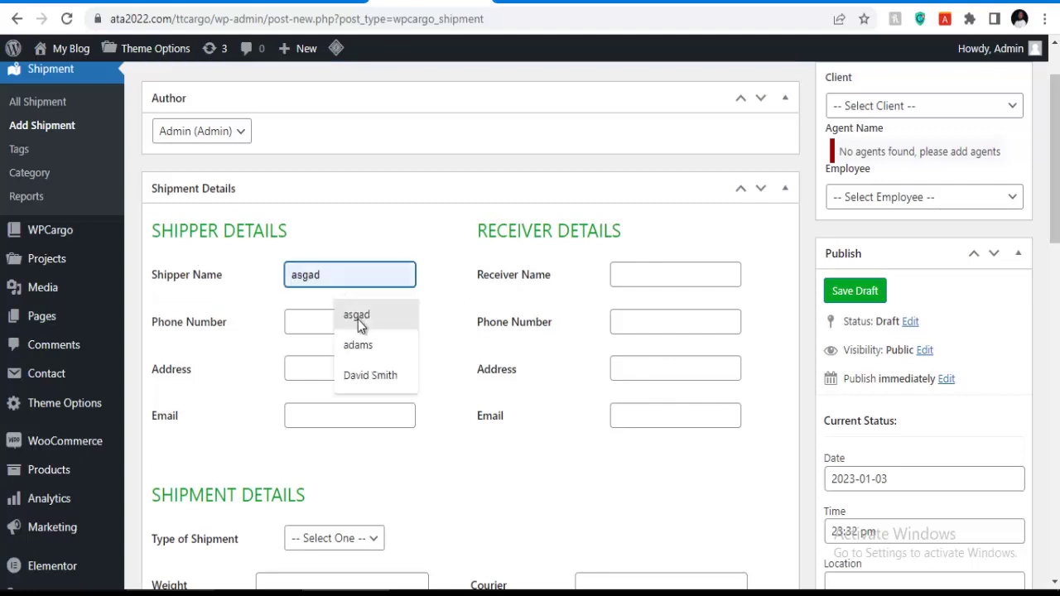
click(359, 345)
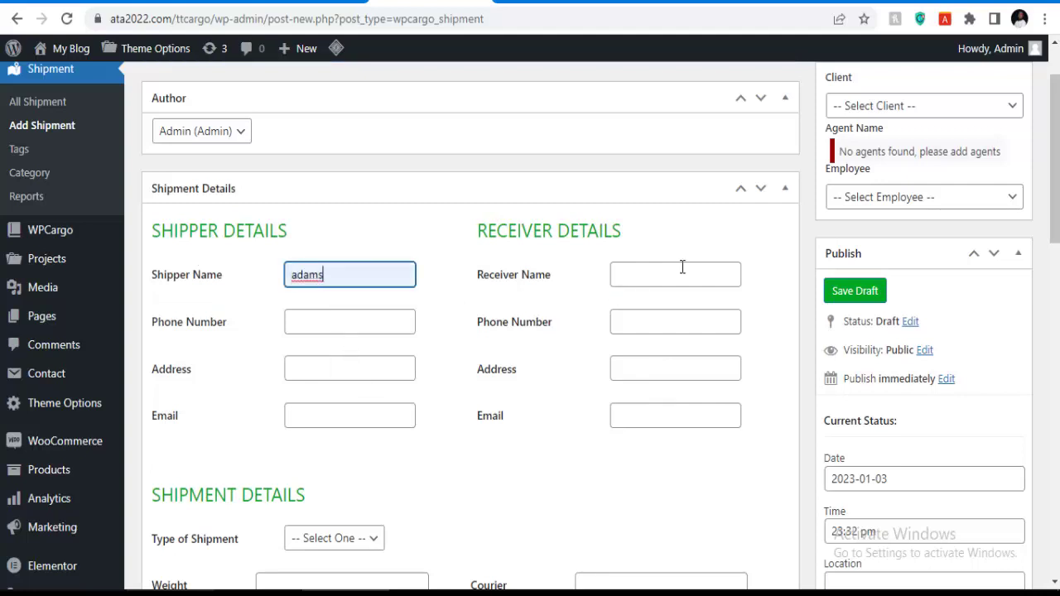
click(681, 275)
click(685, 375)
click(643, 323)
click(687, 391)
click(350, 322)
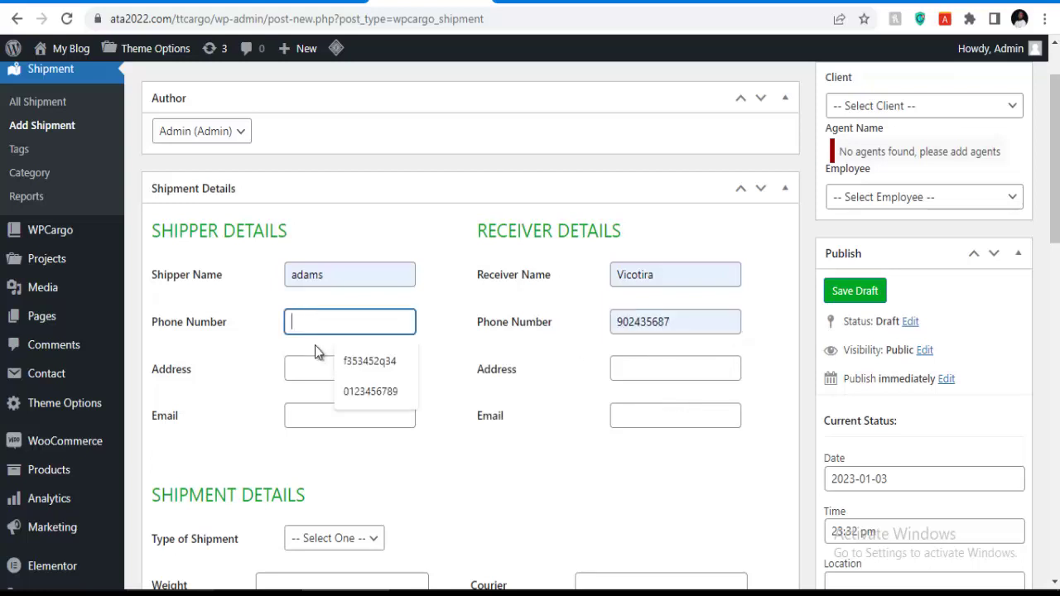
click(353, 389)
Fill in both addresses, replacing the shipper address with 'Niger'.
click(315, 370)
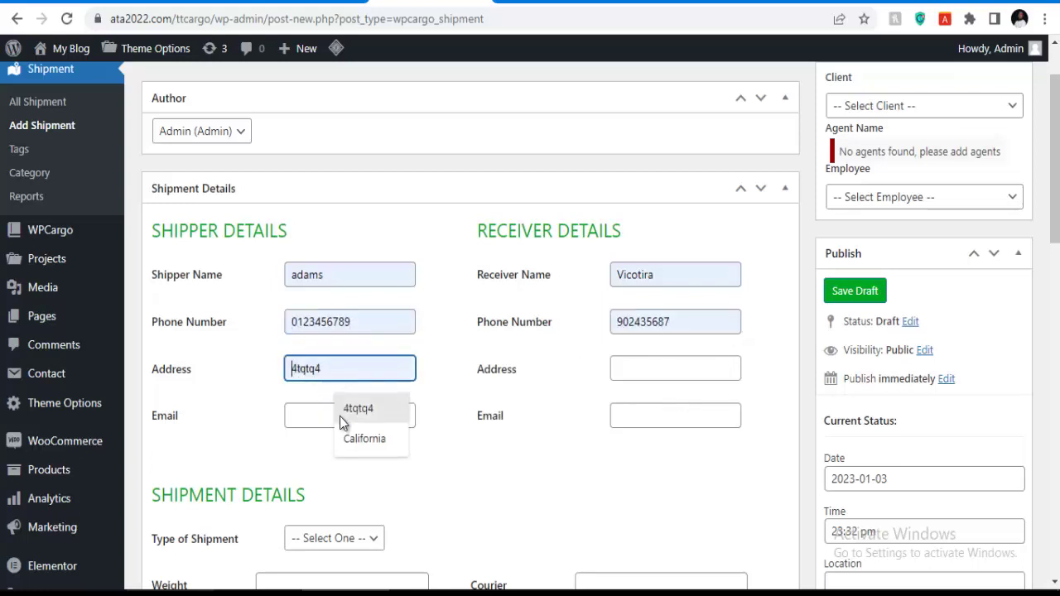
click(365, 443)
click(643, 369)
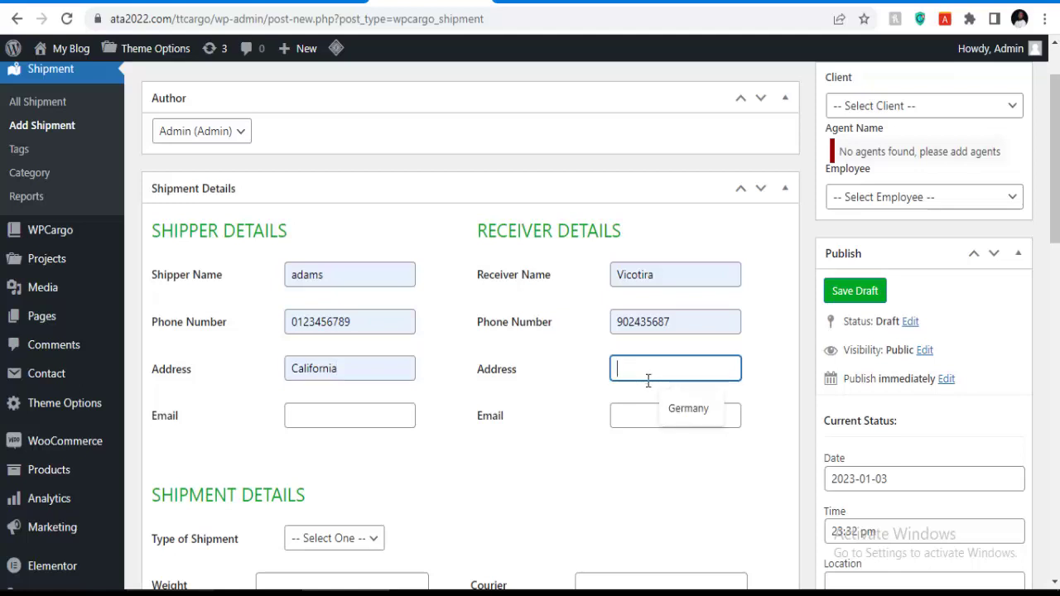
click(669, 409)
drag(341, 379, 260, 390)
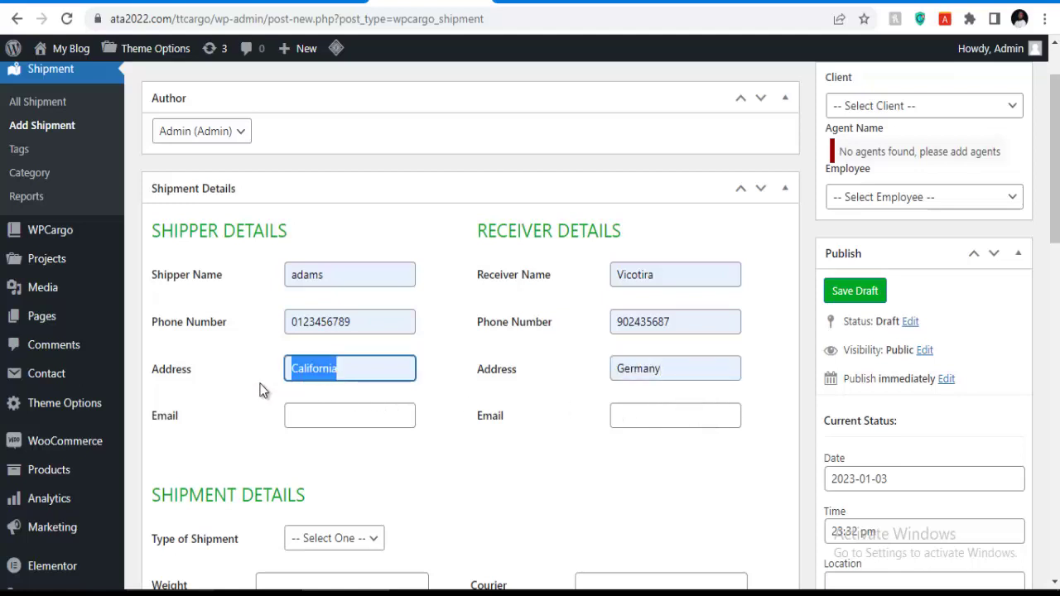
text(Niger)
Autofill the shipper's and receiver's e-mail addresses.
click(355, 404)
click(383, 451)
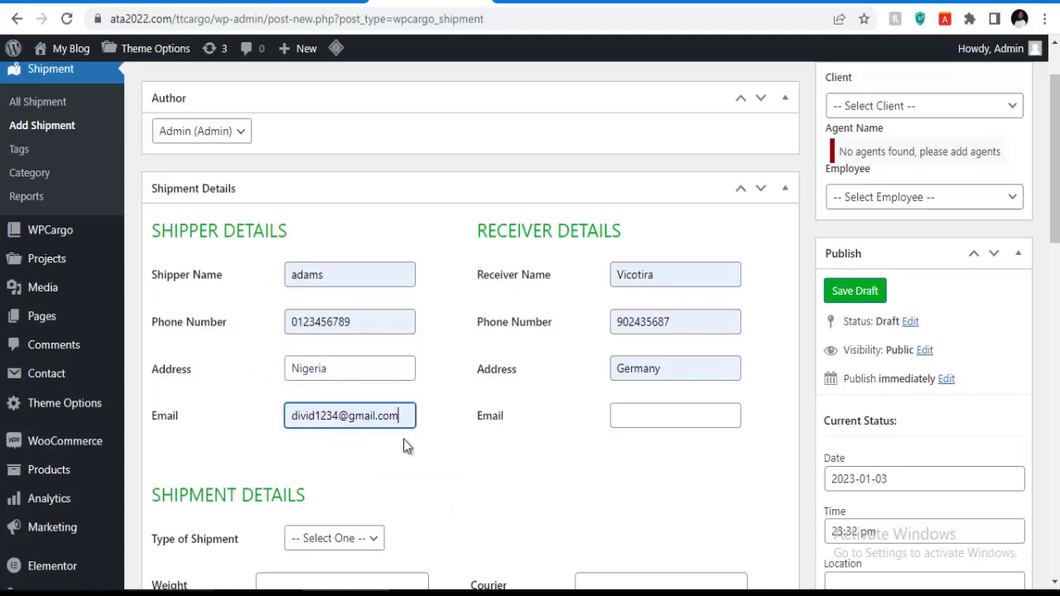
click(714, 418)
click(695, 455)
Choose International Shipping, with 2.7kg weight, Envelop package and Confidential product.
scroll(423, 427, down, 3)
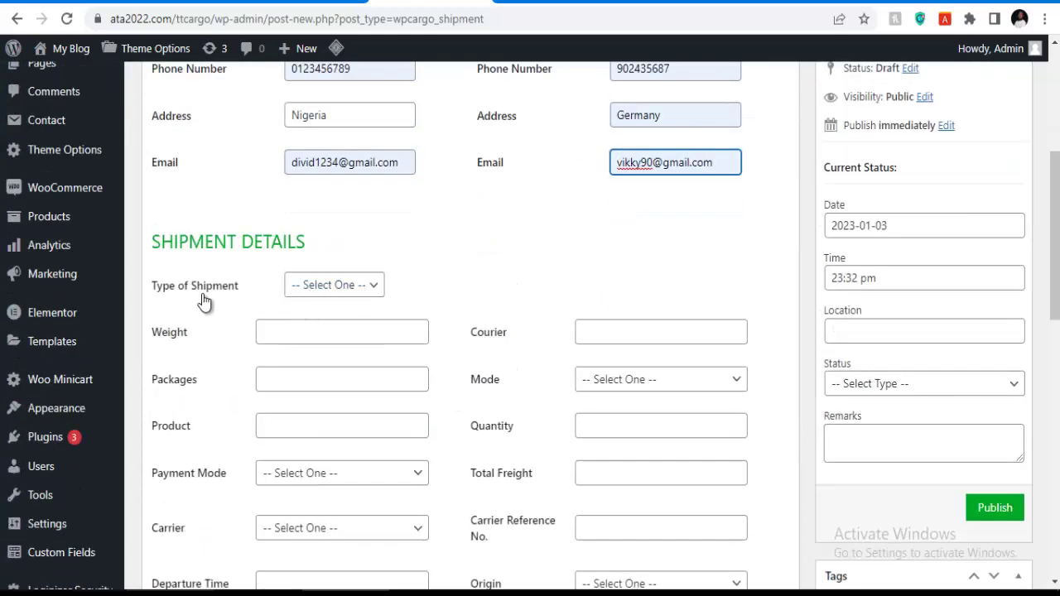
click(328, 285)
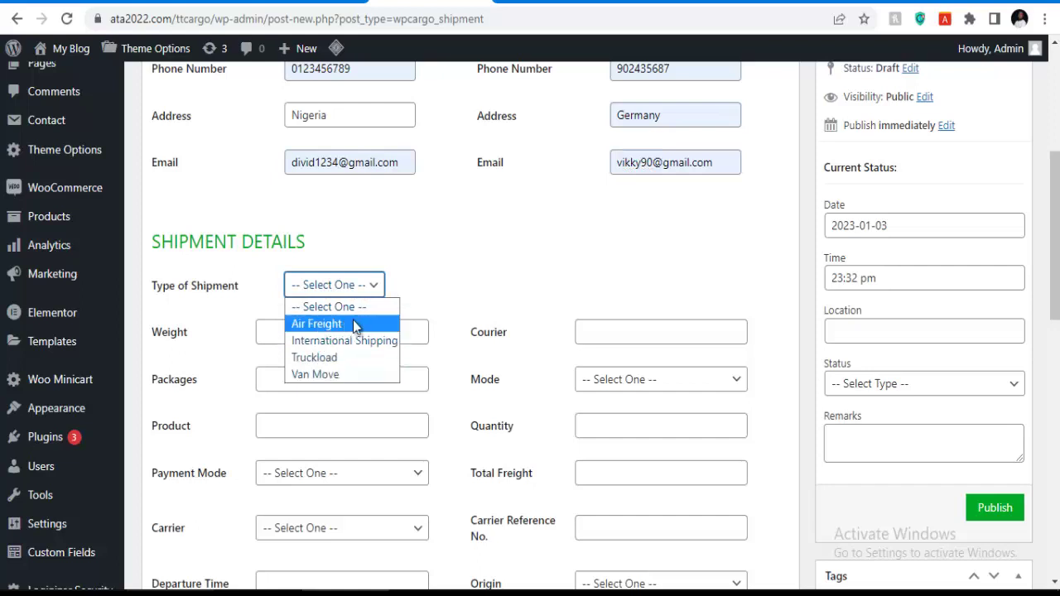
click(342, 341)
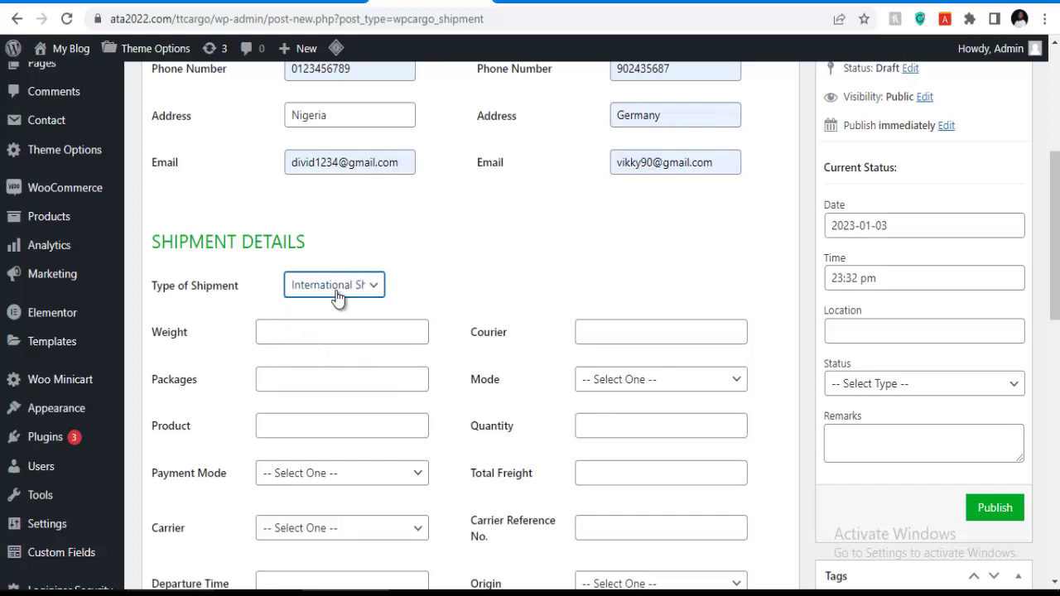
click(315, 331)
click(346, 371)
click(304, 381)
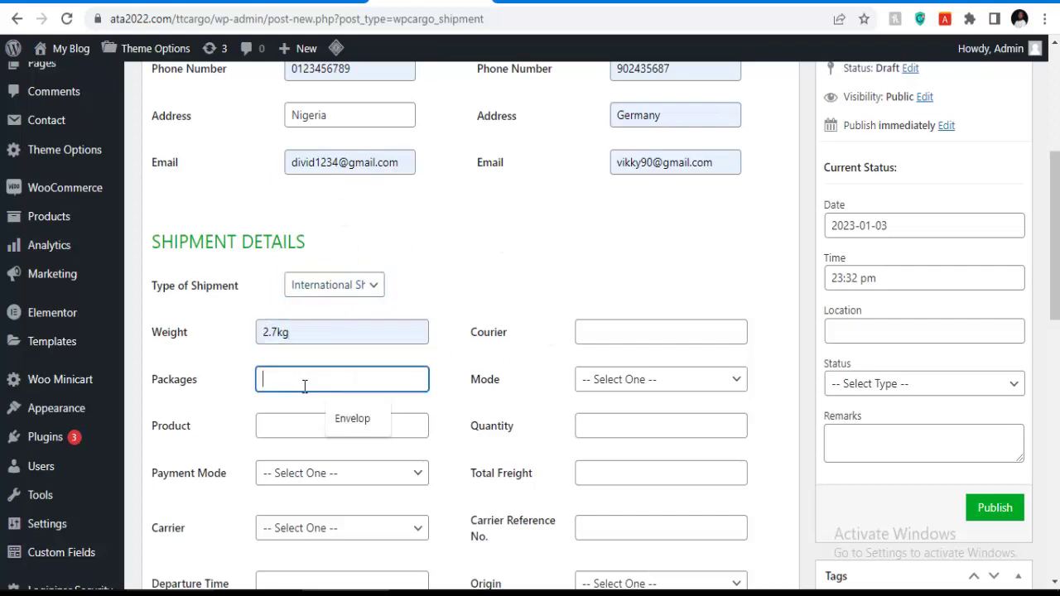
click(347, 418)
click(286, 427)
click(349, 470)
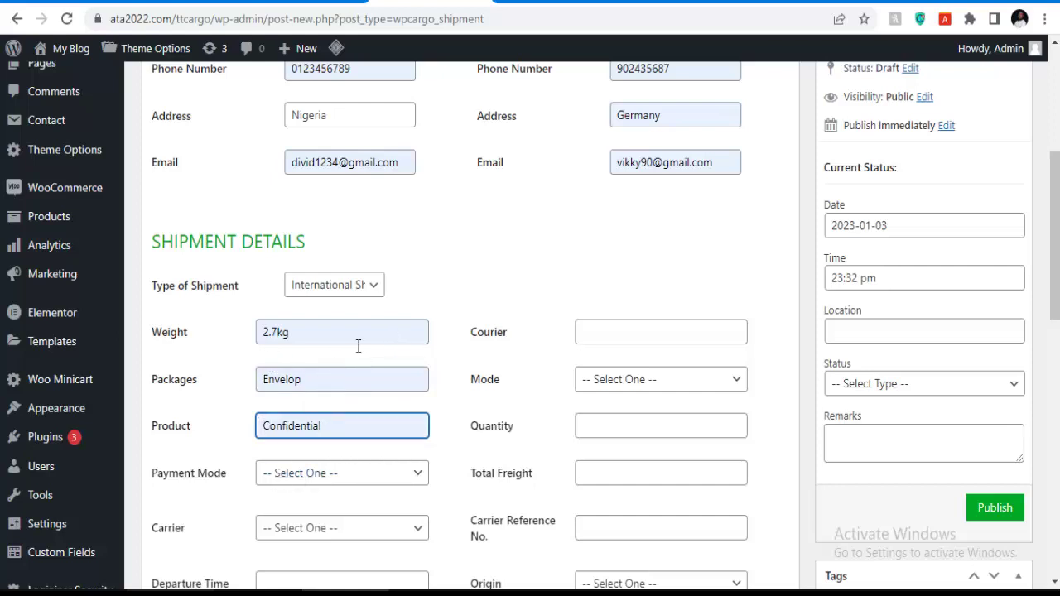
Set the payment mode to CASH and the carrier to DHL.
scroll(391, 336, down, 2)
click(309, 306)
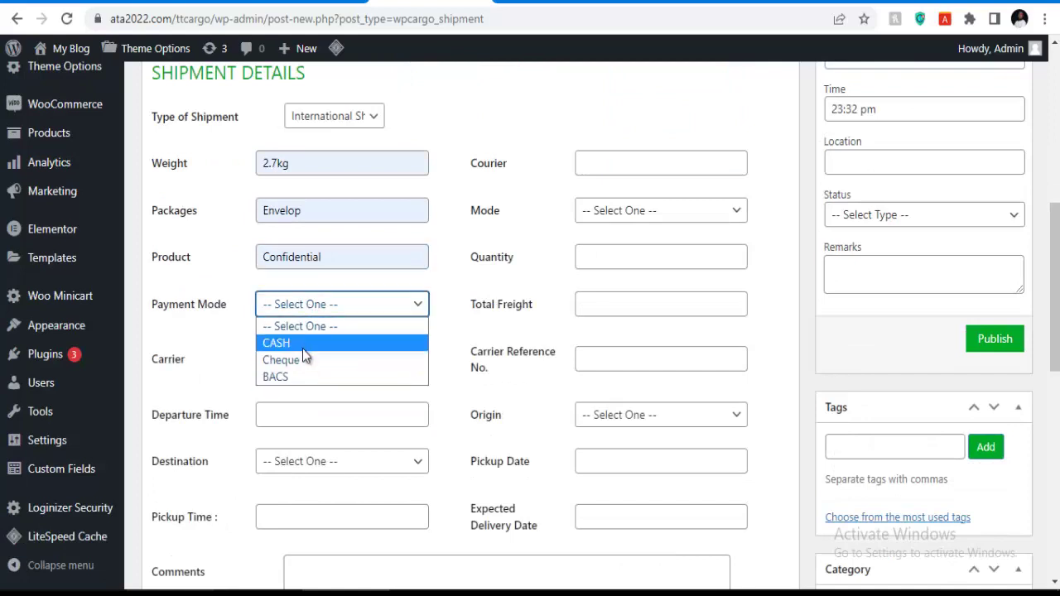
click(302, 348)
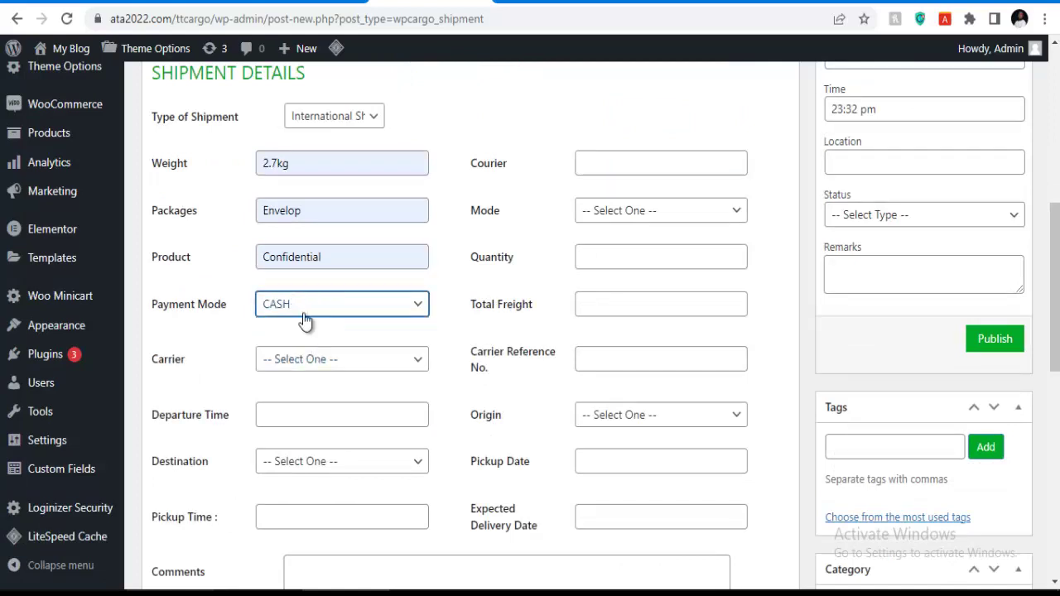
click(303, 364)
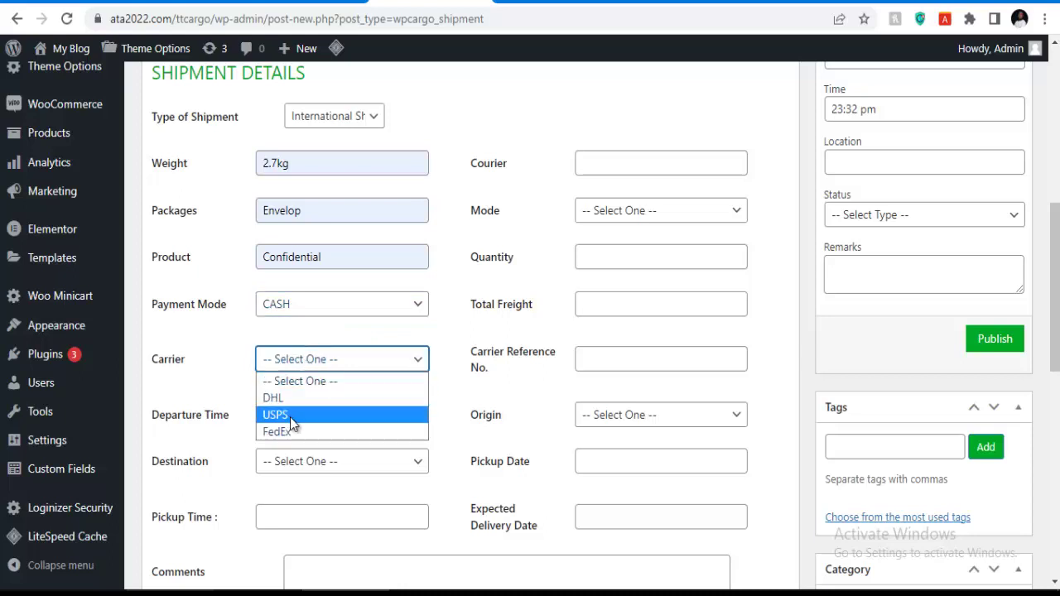
click(275, 397)
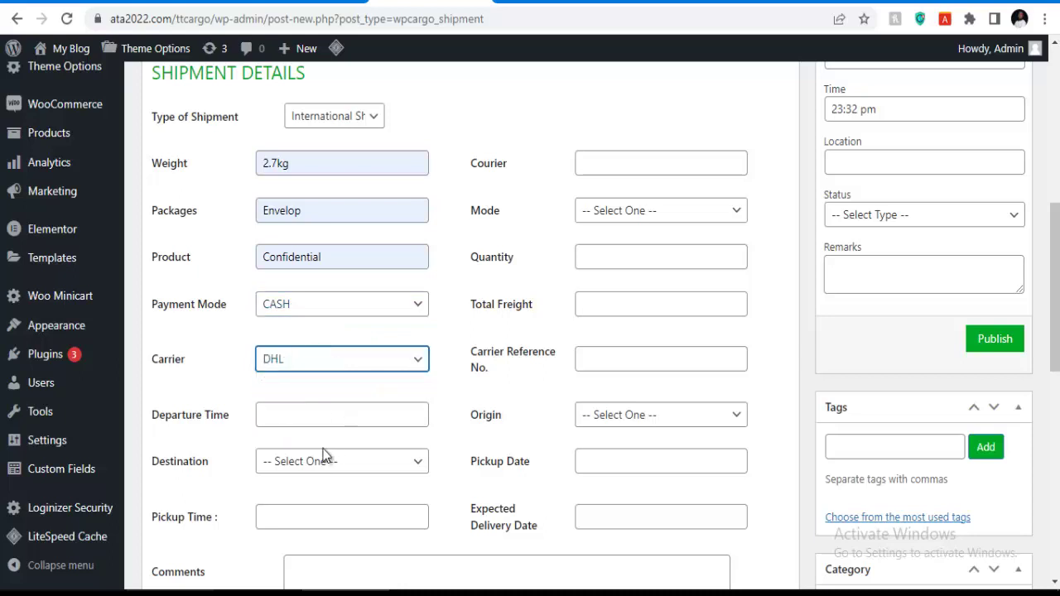
click(286, 414)
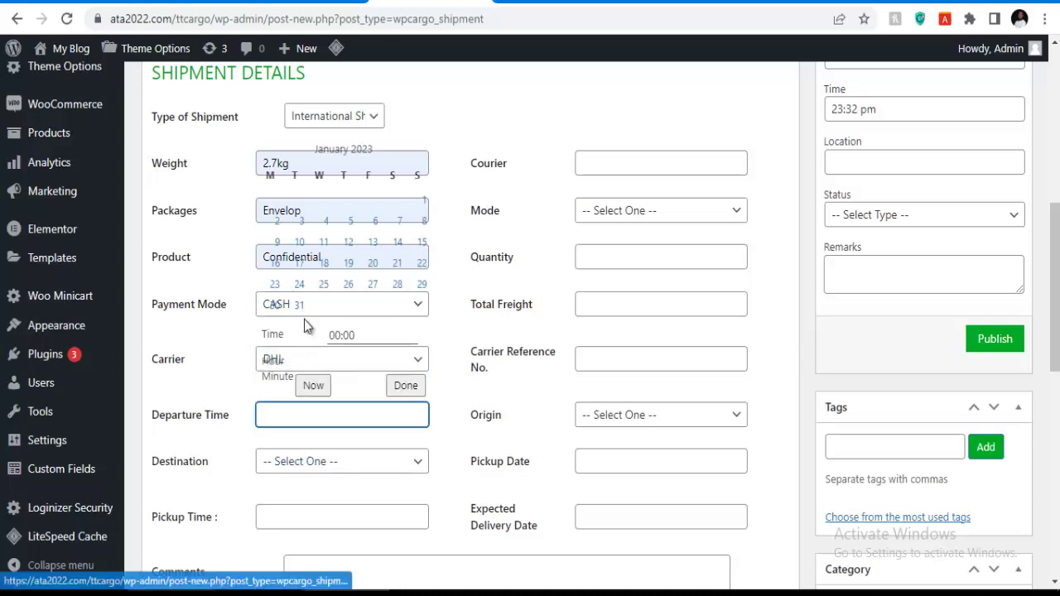
Choose Nigeria as the destination country.
scroll(348, 294, up, 1)
scroll(350, 300, up, 1)
scroll(343, 370, down, 1)
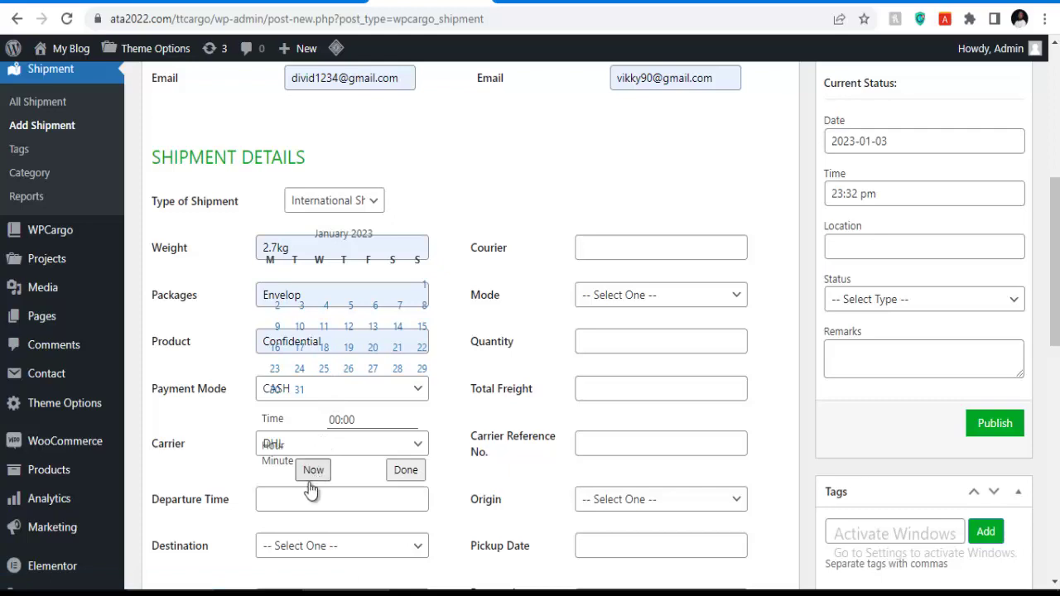
click(287, 500)
scroll(319, 447, down, 2)
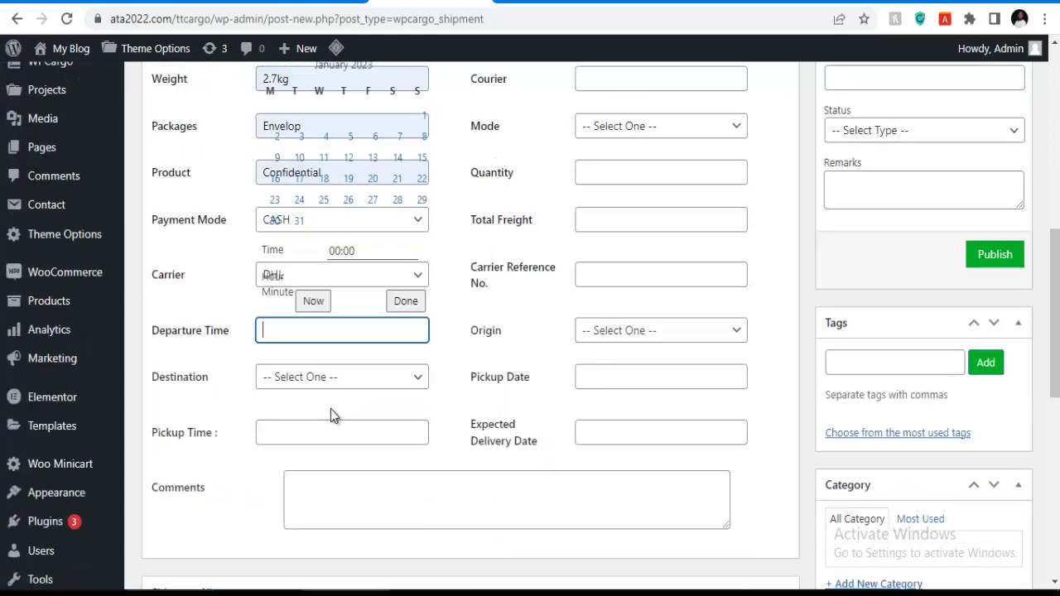
click(321, 381)
scroll(295, 207, down, 9)
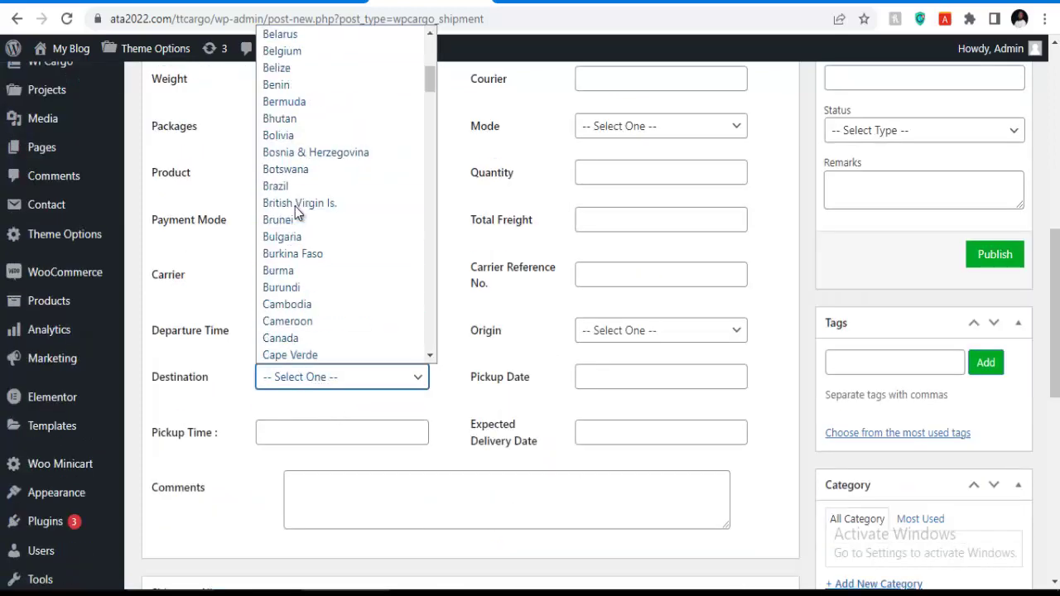
scroll(291, 298, down, 5)
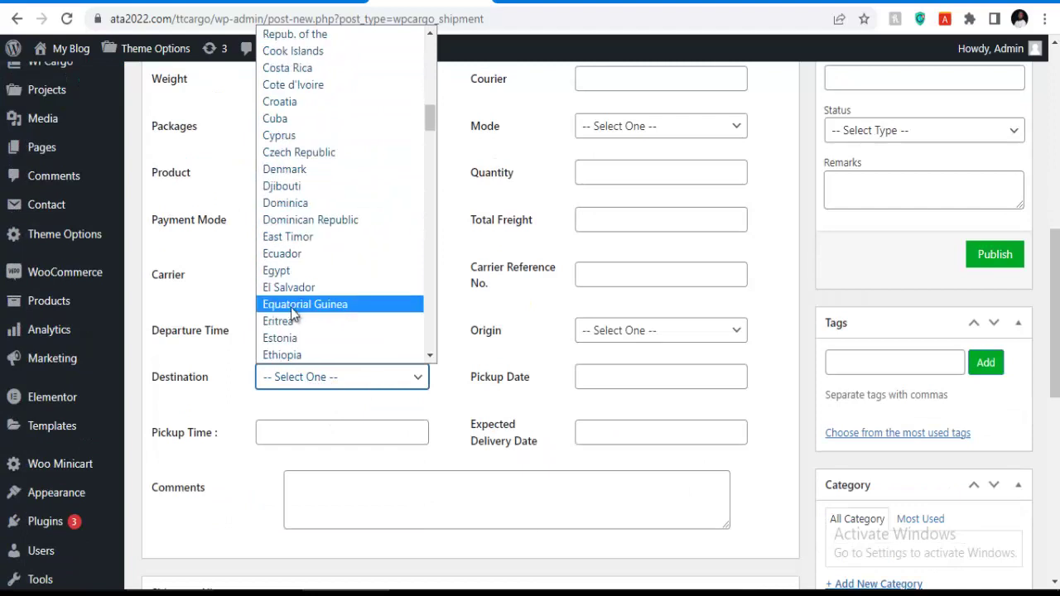
scroll(291, 311, down, 12)
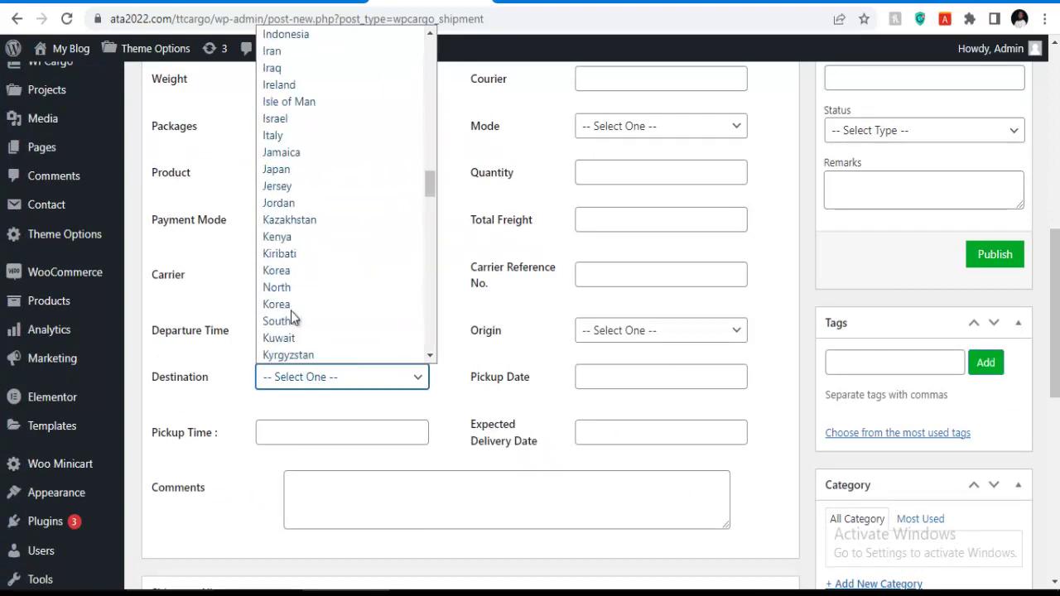
scroll(289, 297, up, 3)
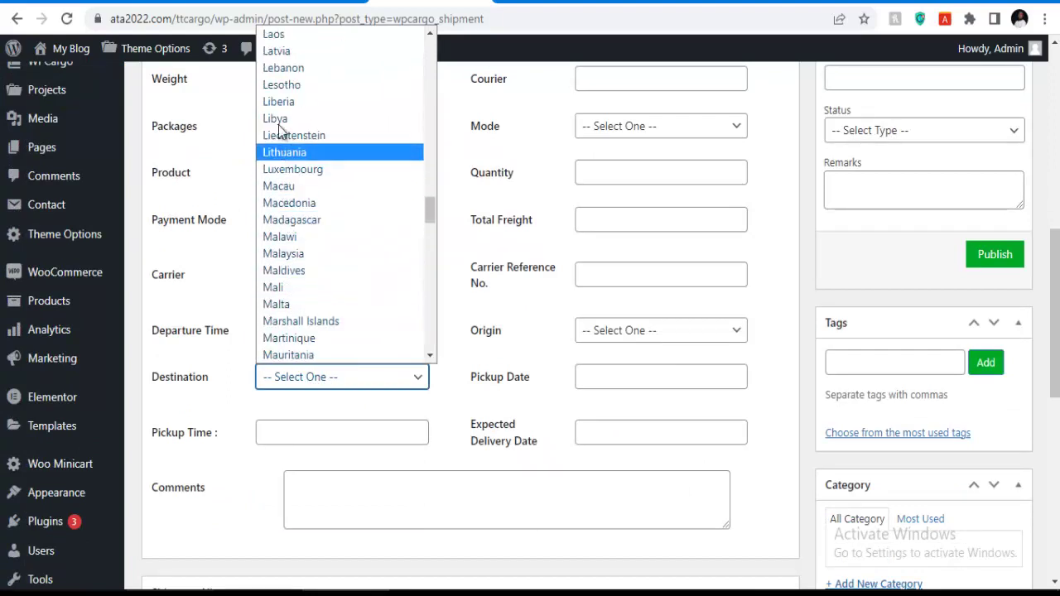
scroll(280, 265, down, 6)
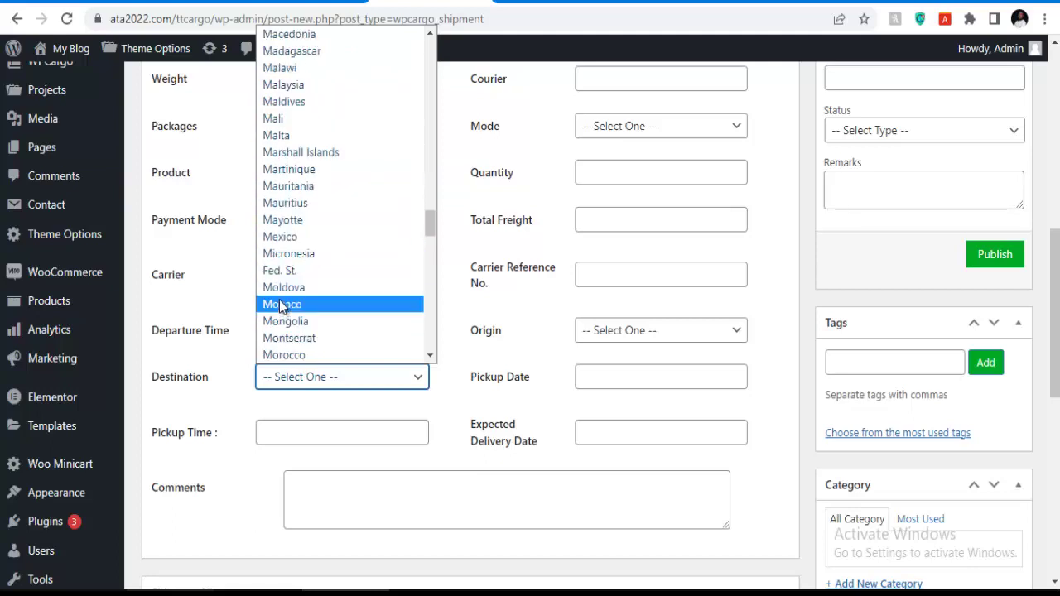
scroll(279, 217, down, 3)
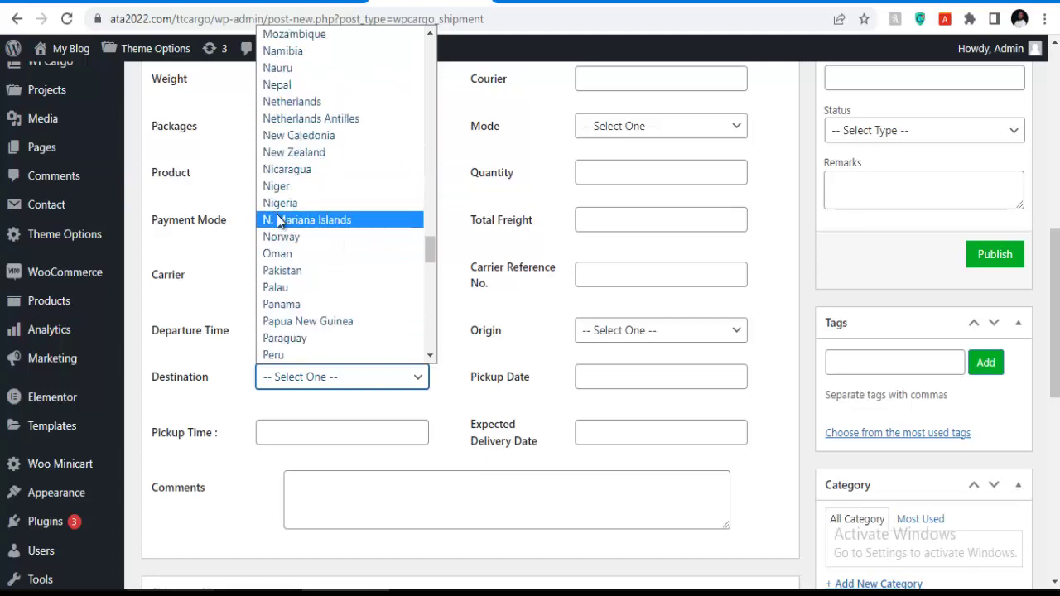
click(277, 202)
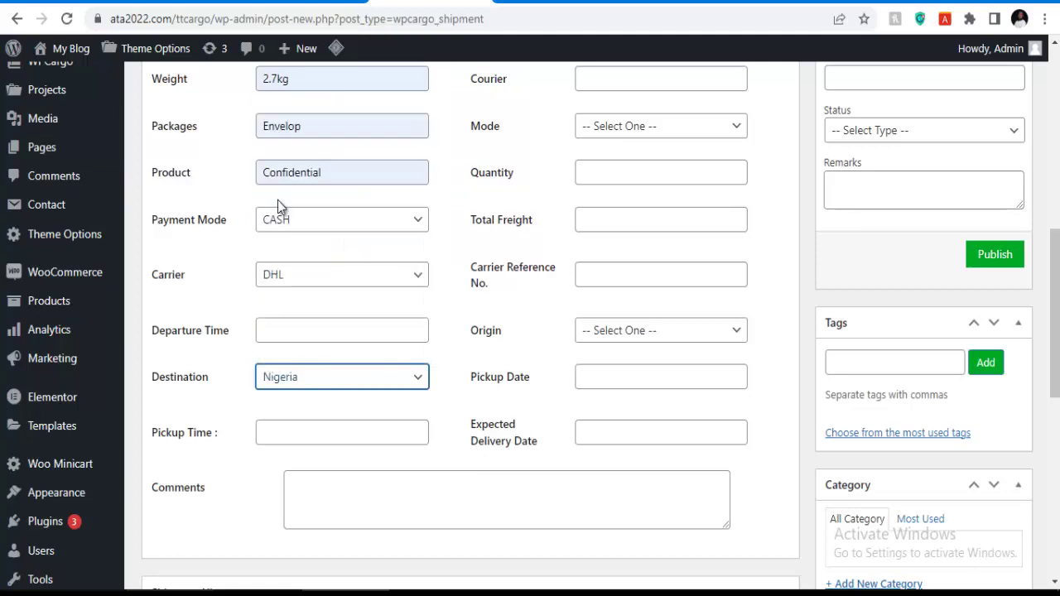
Set departure time to January 5, 2023 and pickup time to January 4, 2023.
click(290, 327)
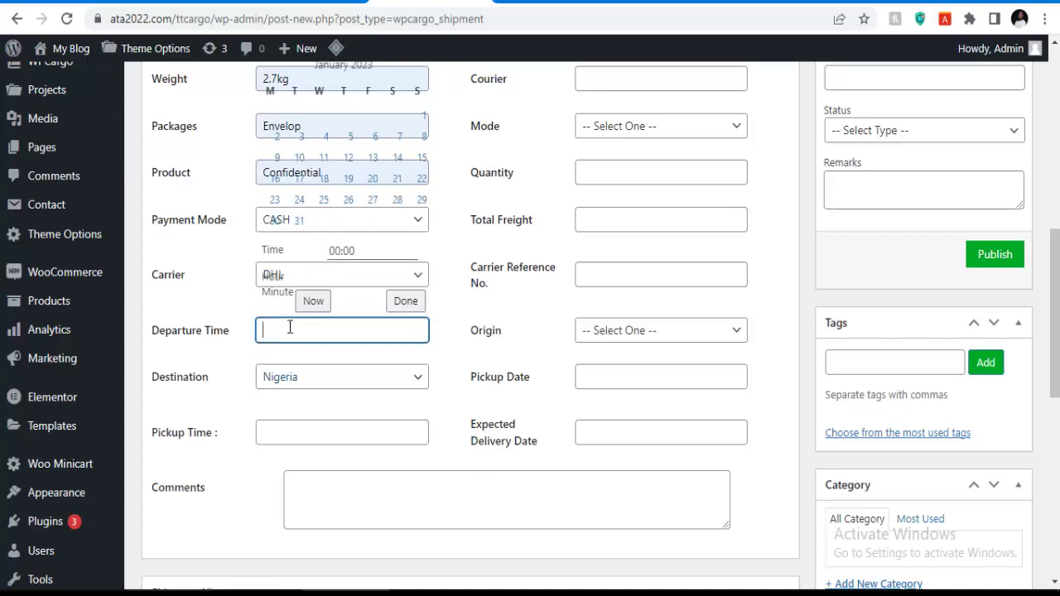
click(325, 180)
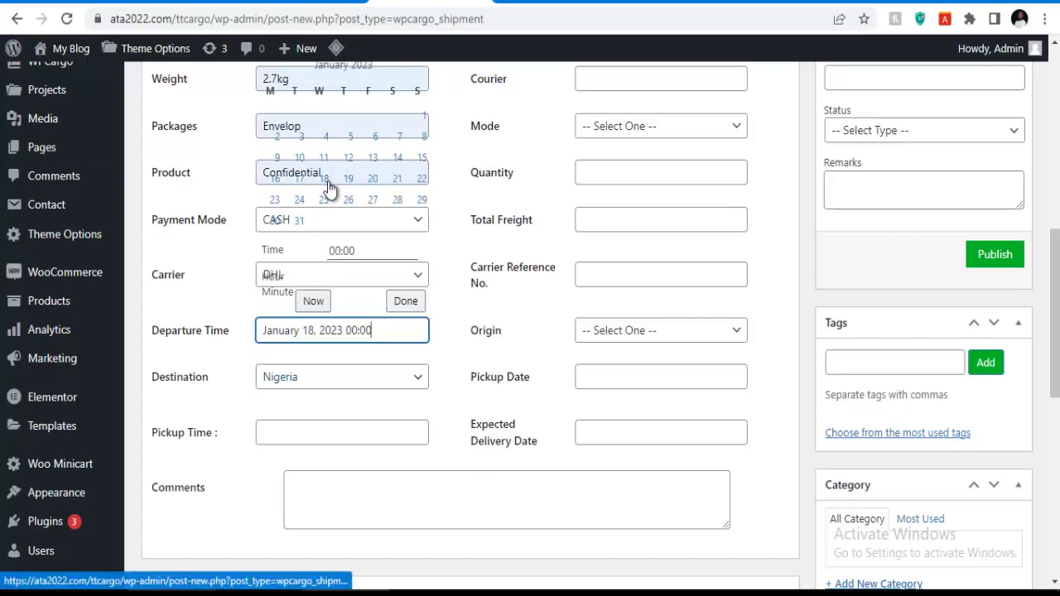
click(296, 422)
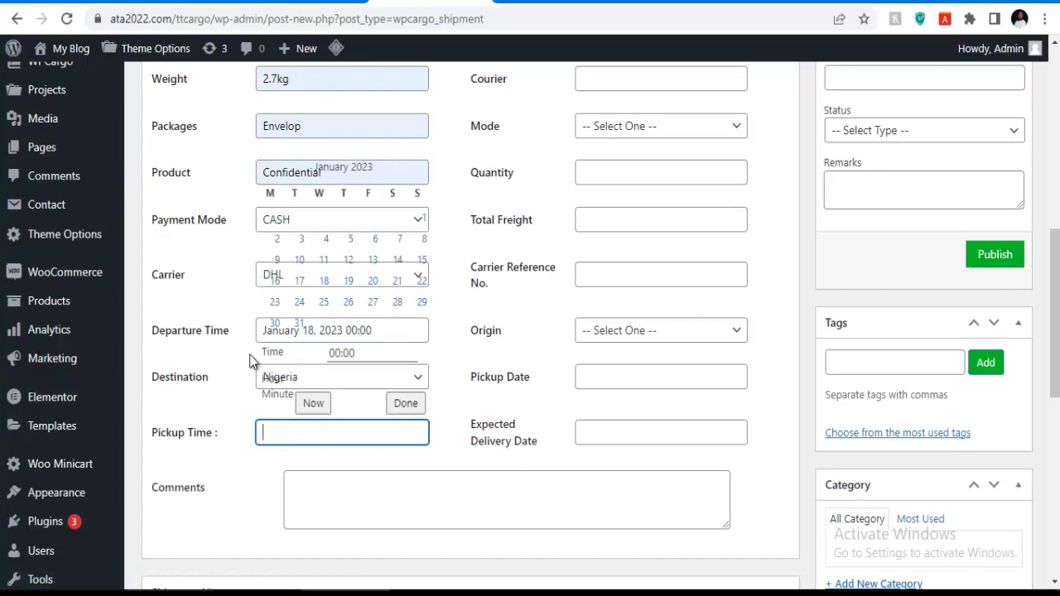
click(301, 304)
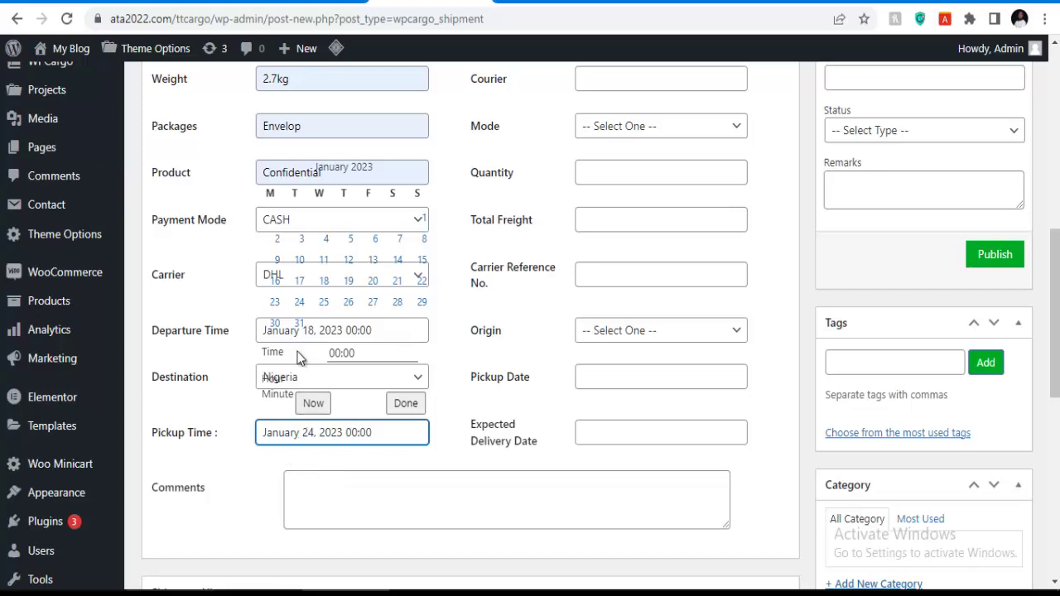
click(327, 240)
click(353, 503)
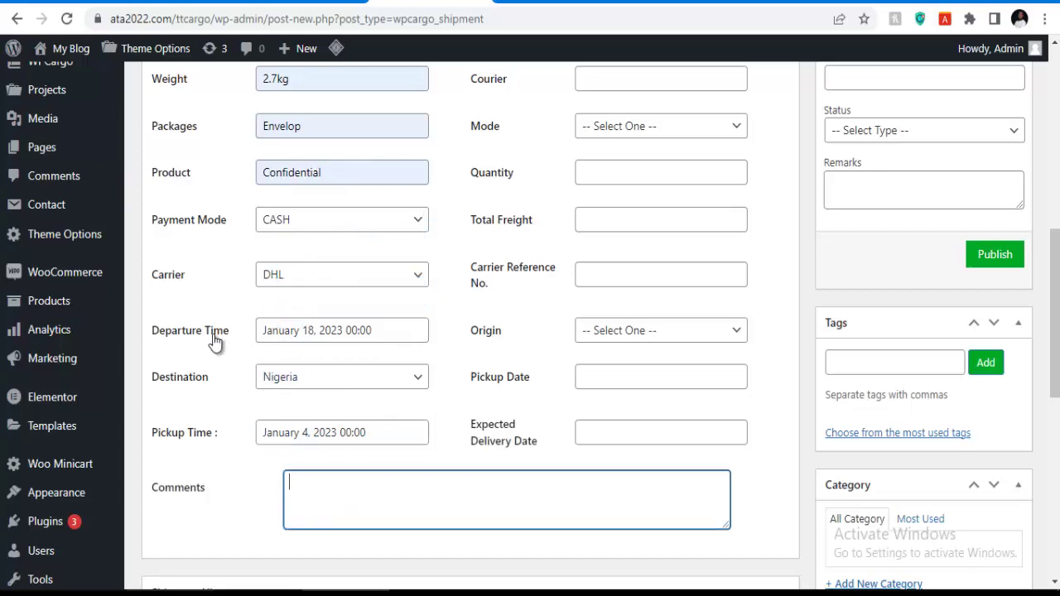
click(287, 331)
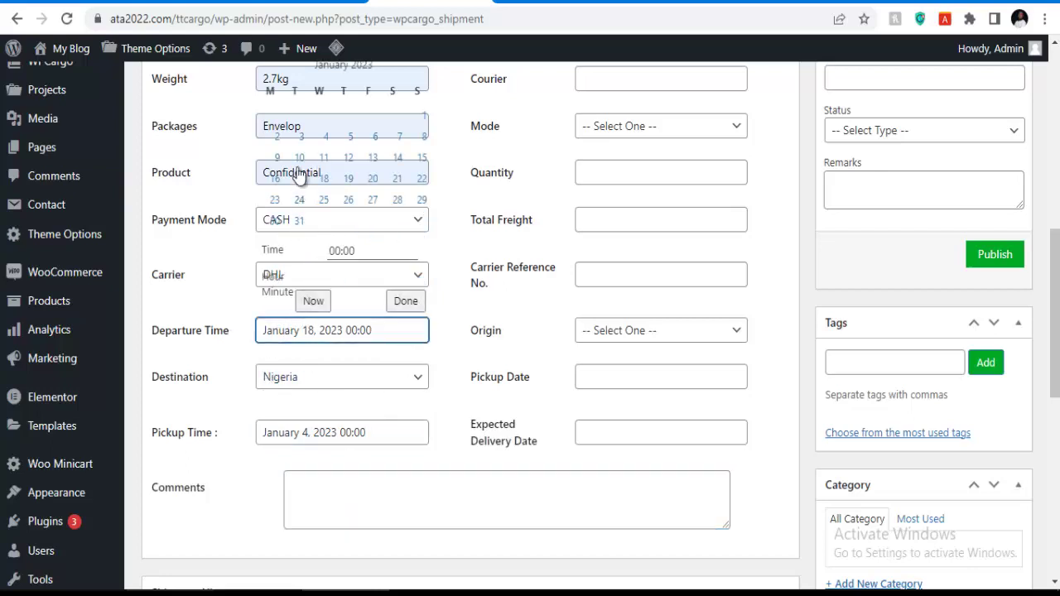
click(350, 137)
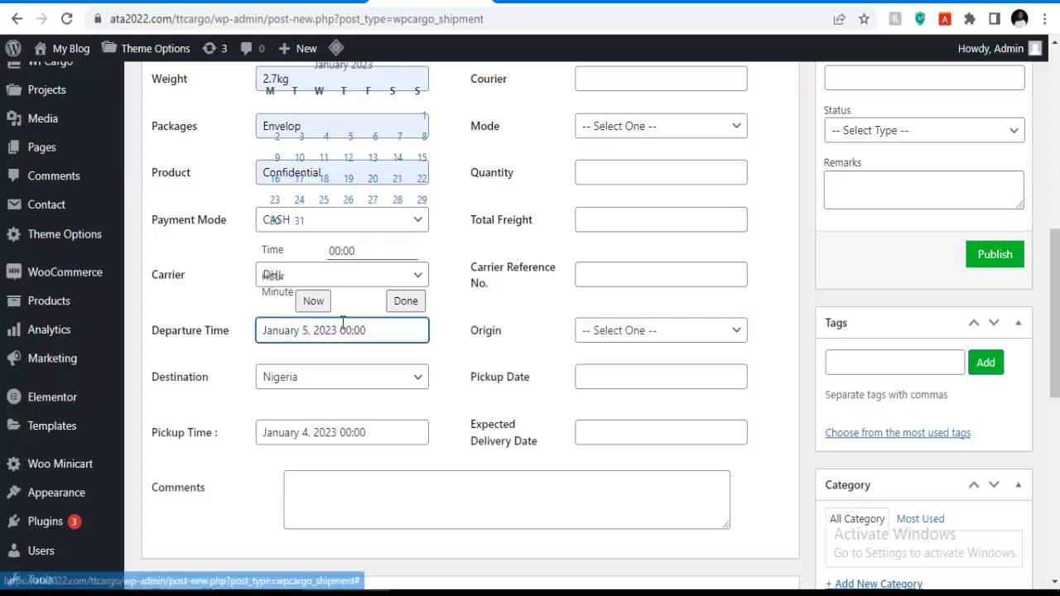
click(361, 476)
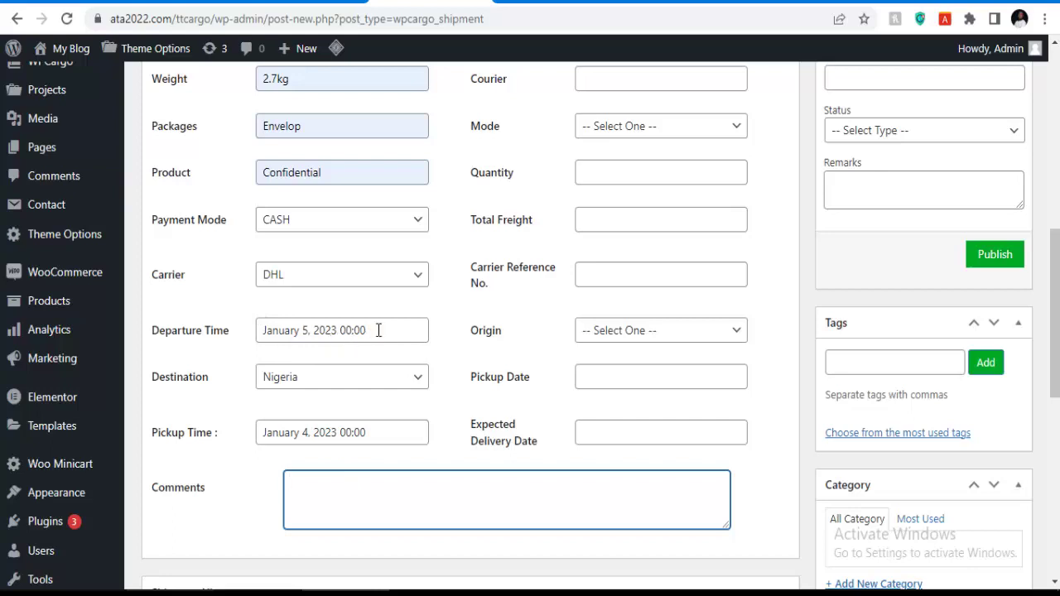
scroll(534, 209, up, 2)
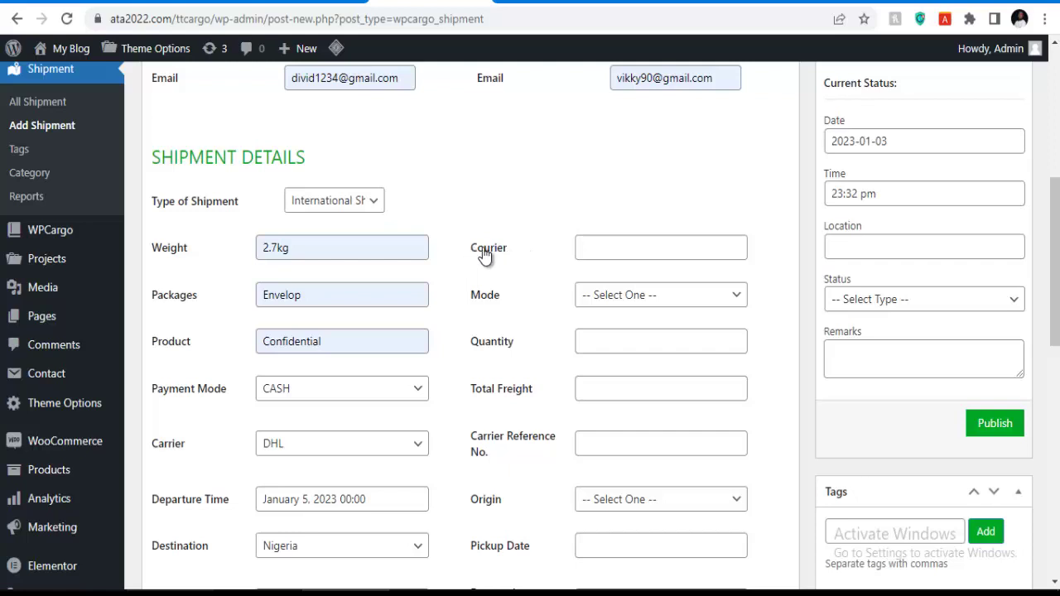
Set the shipping mode to Air Freight and the quantity to 2.
click(602, 248)
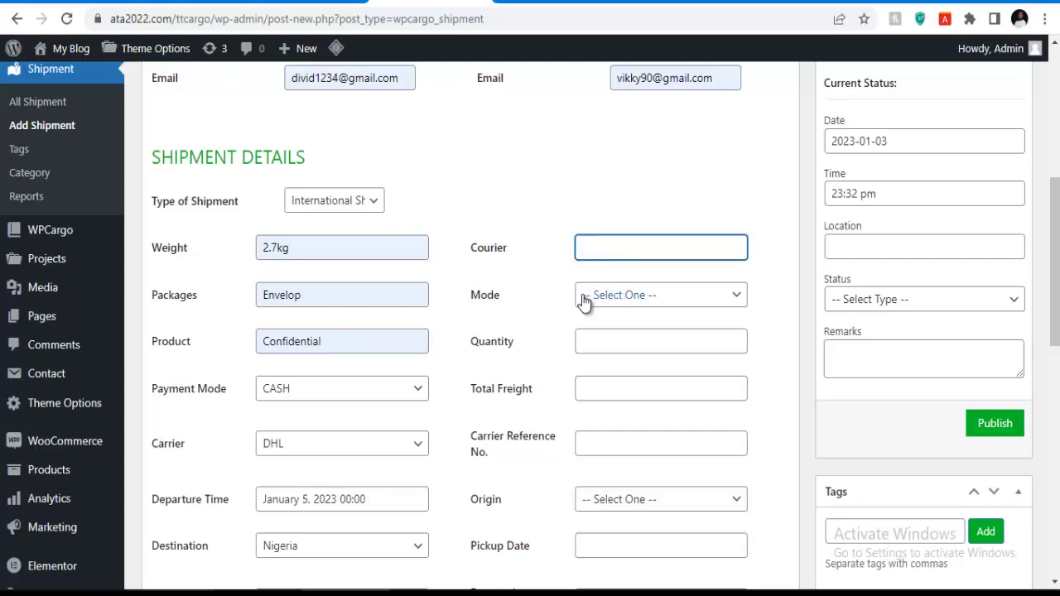
click(635, 299)
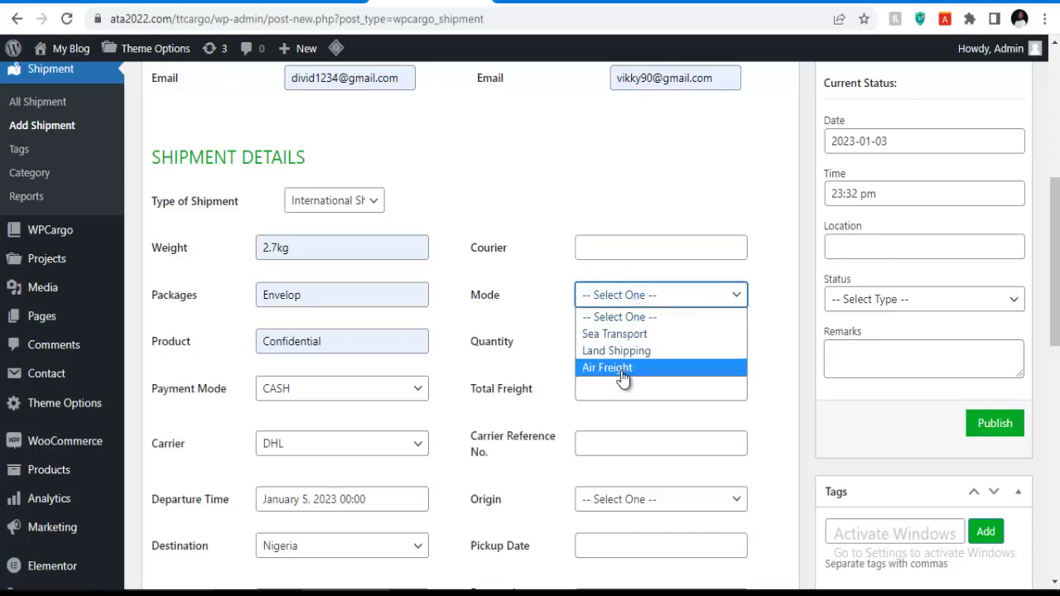
click(621, 371)
click(622, 340)
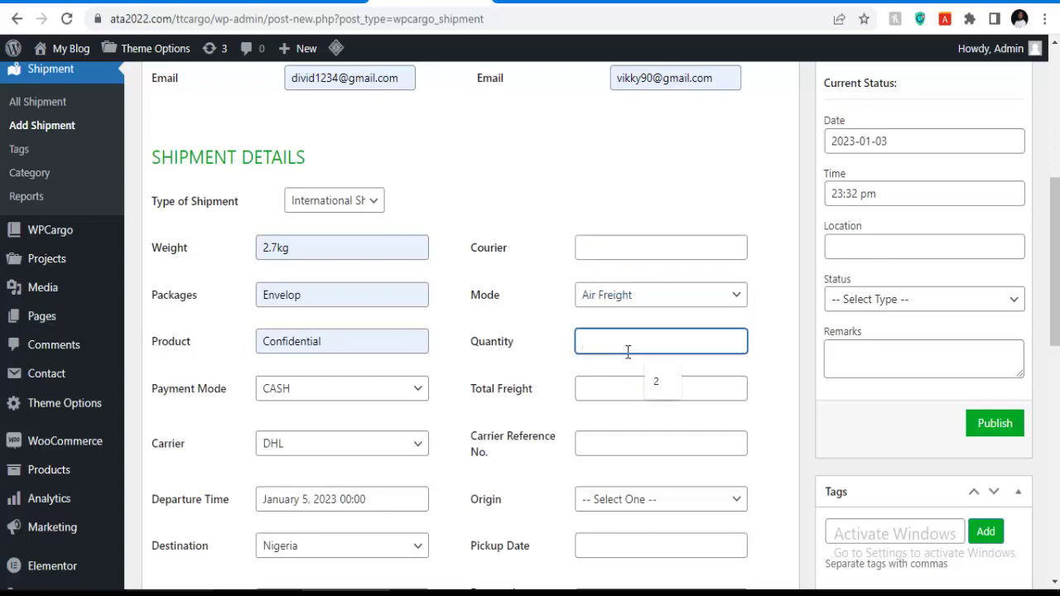
click(647, 377)
click(620, 390)
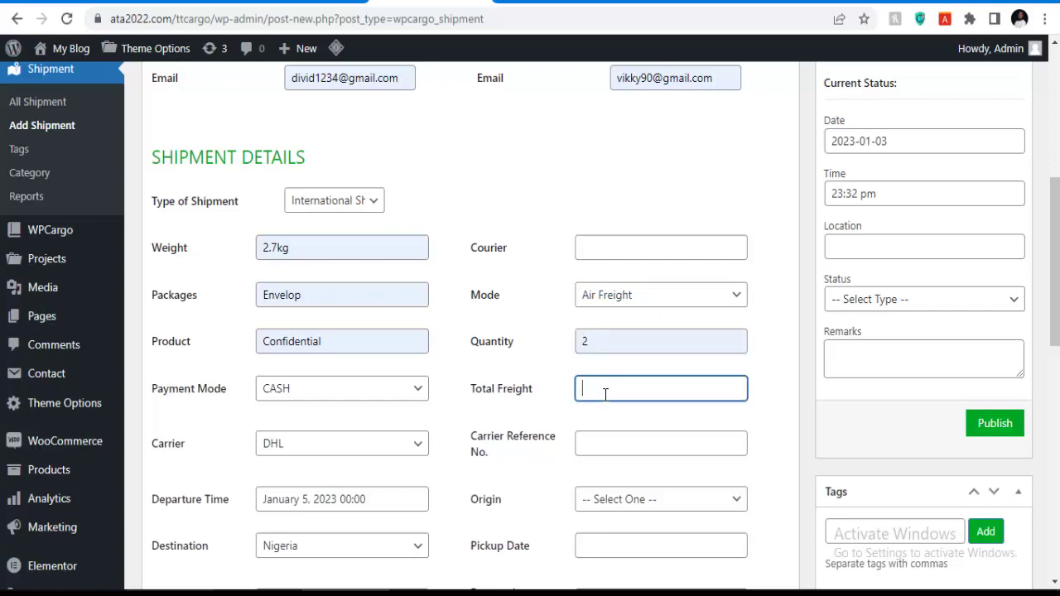
Change the destination country to Germany.
scroll(615, 394, down, 1)
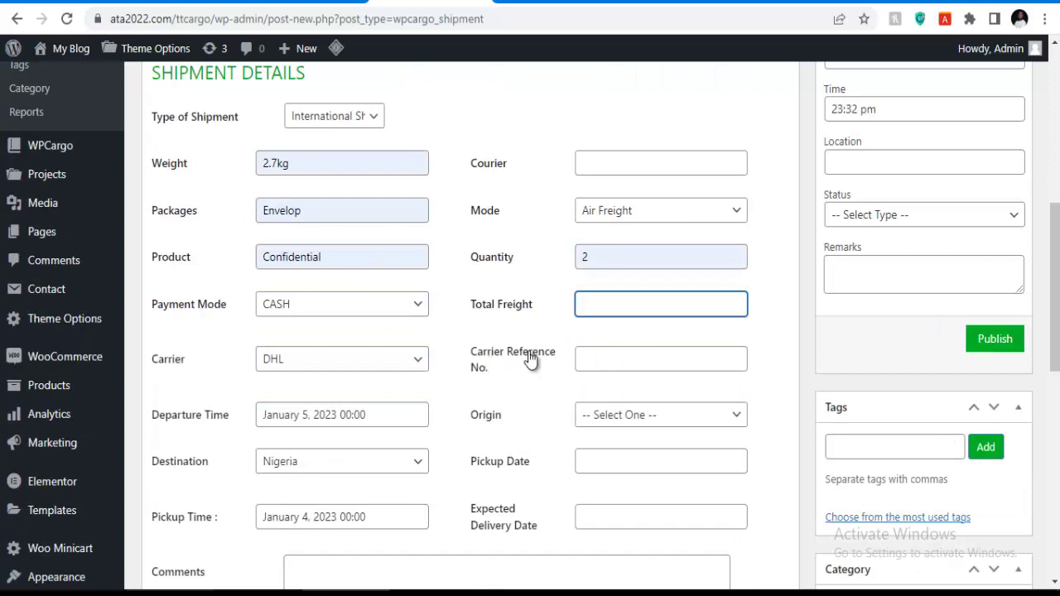
click(615, 417)
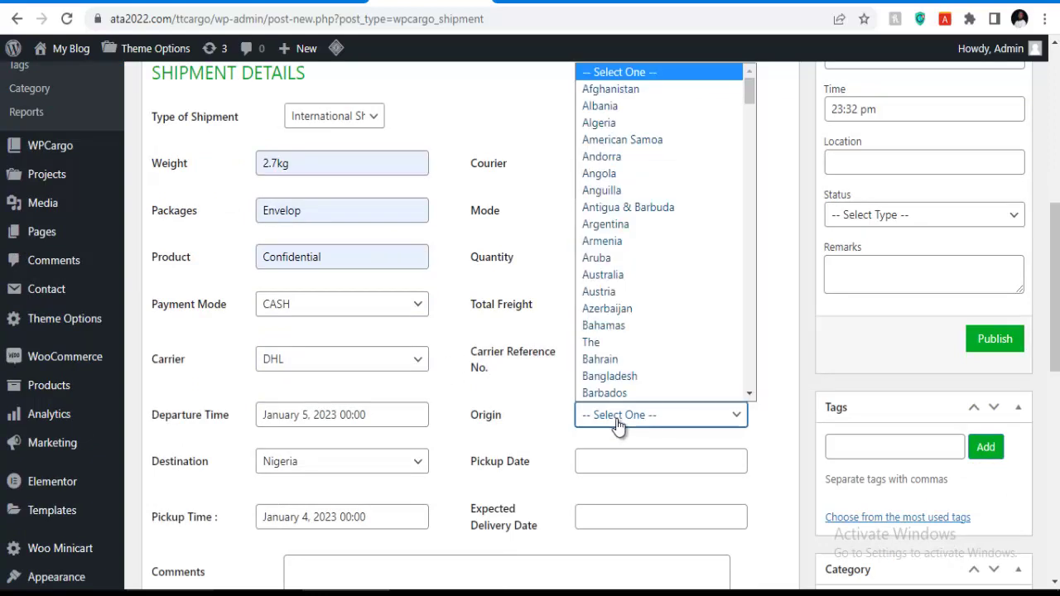
scroll(610, 276, down, 10)
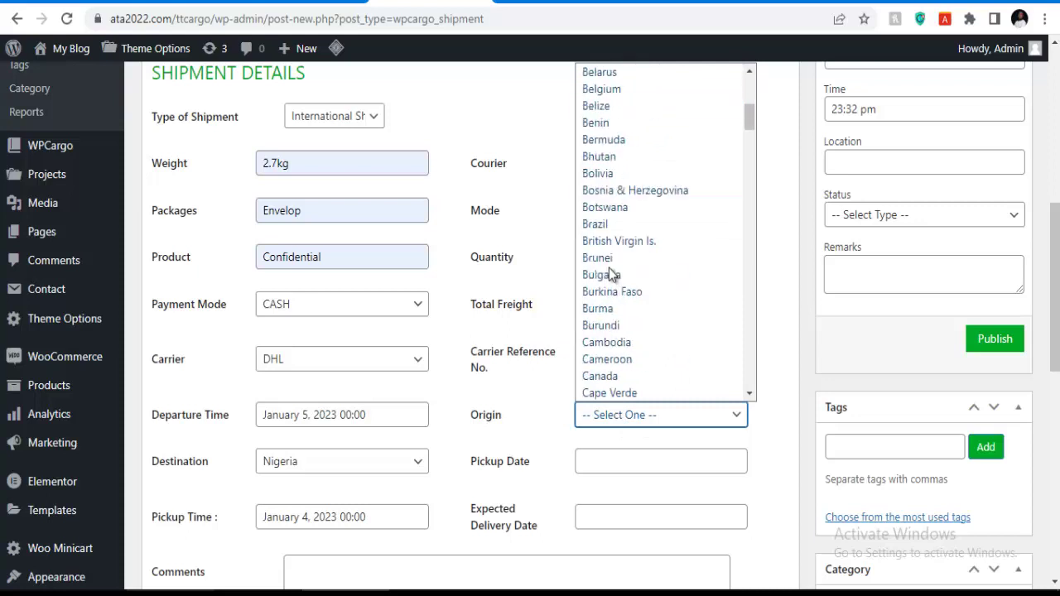
scroll(613, 302, down, 8)
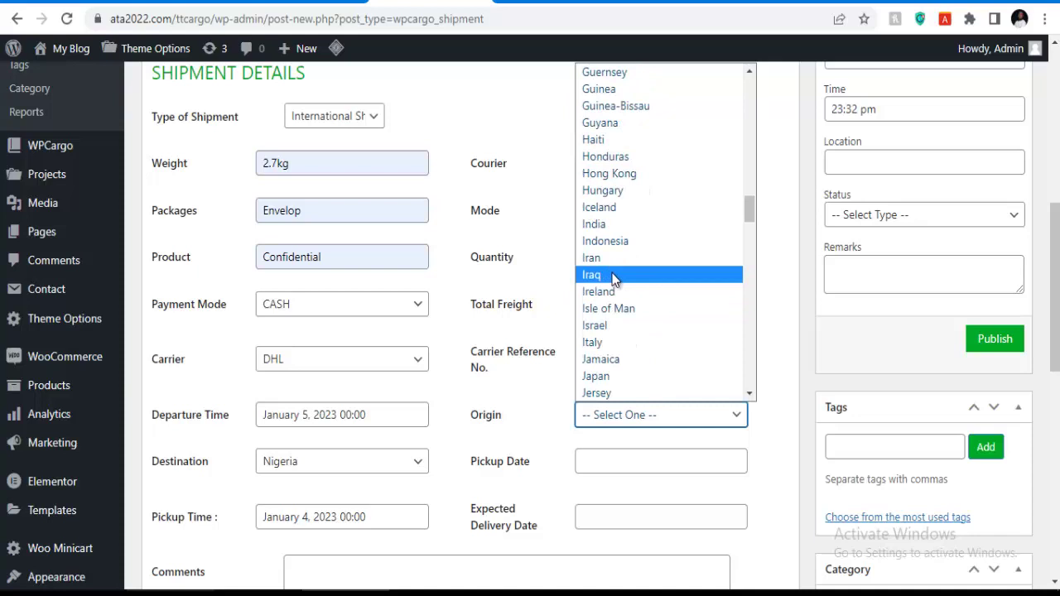
scroll(614, 281, down, 6)
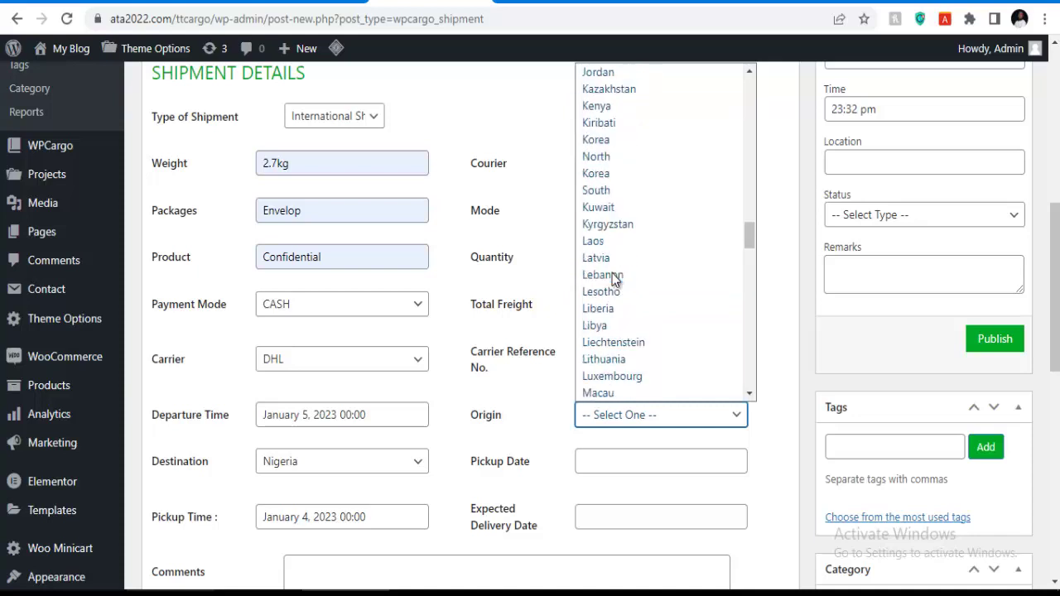
click(300, 466)
click(301, 466)
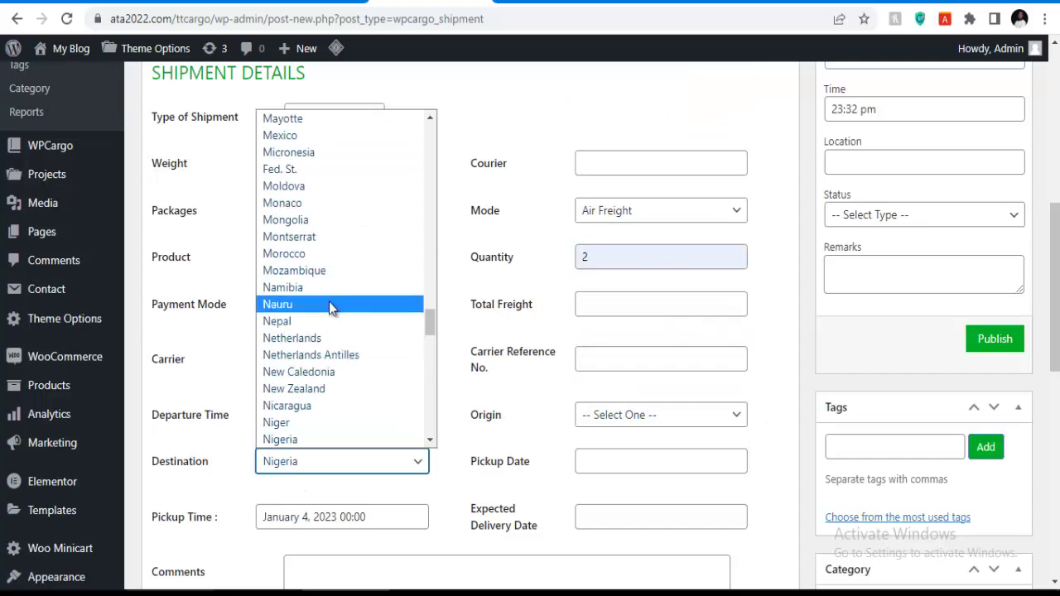
click(329, 305)
scroll(581, 163, up, 3)
scroll(407, 277, down, 4)
scroll(350, 232, up, 1)
scroll(343, 230, up, 3)
scroll(328, 236, down, 4)
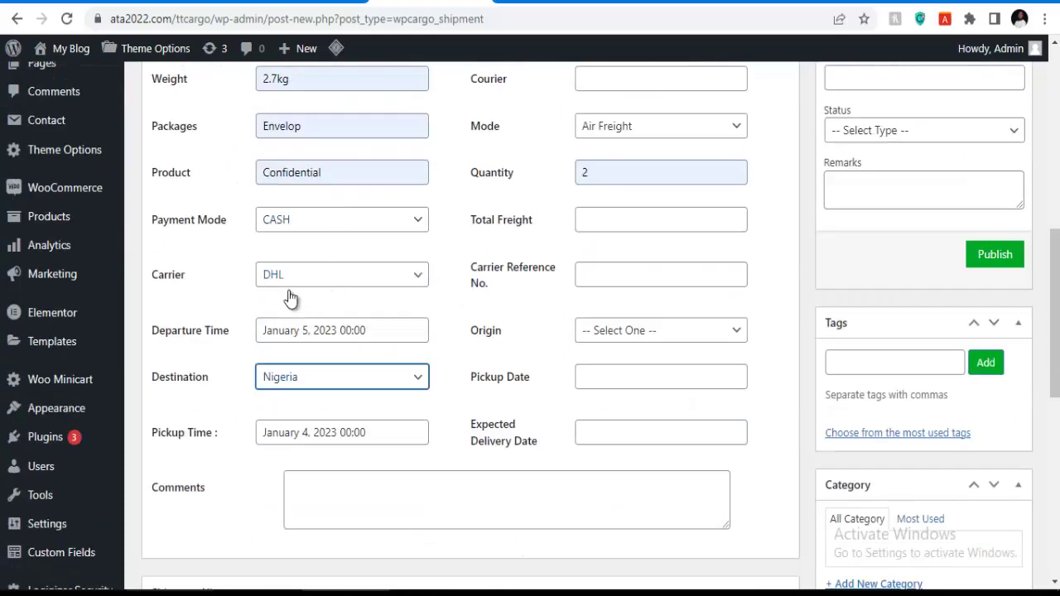
click(300, 377)
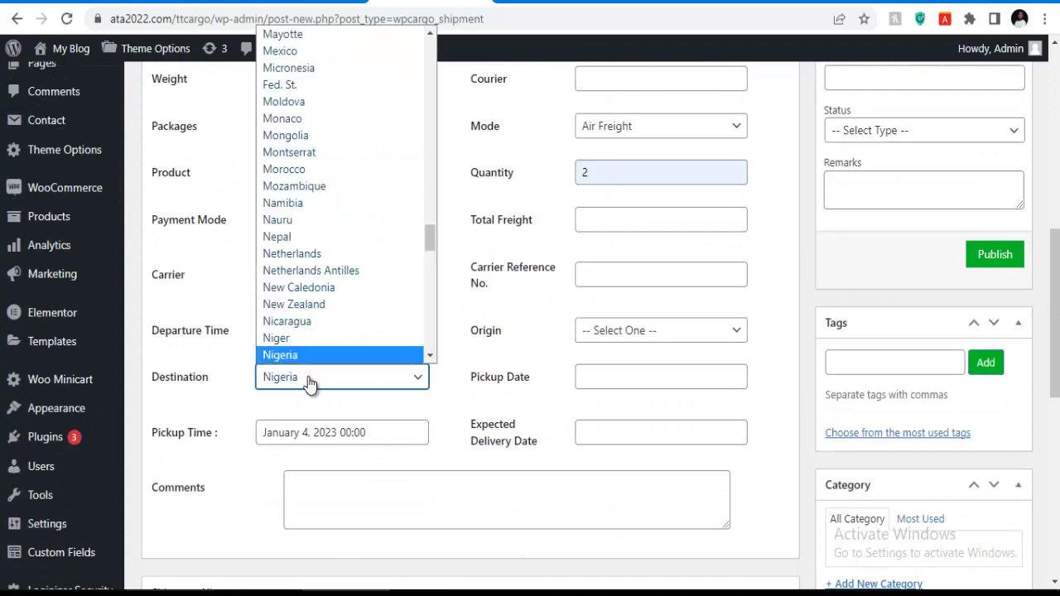
scroll(292, 200, up, 12)
scroll(290, 170, up, 5)
scroll(290, 170, down, 4)
click(288, 204)
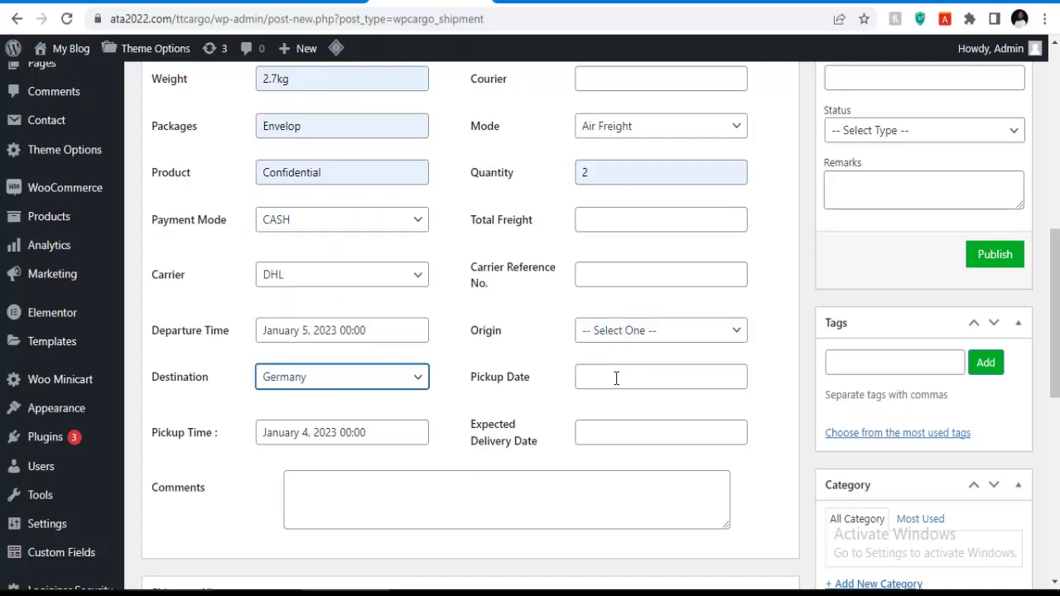
Set the shipment's origin country to Nigeria.
click(627, 332)
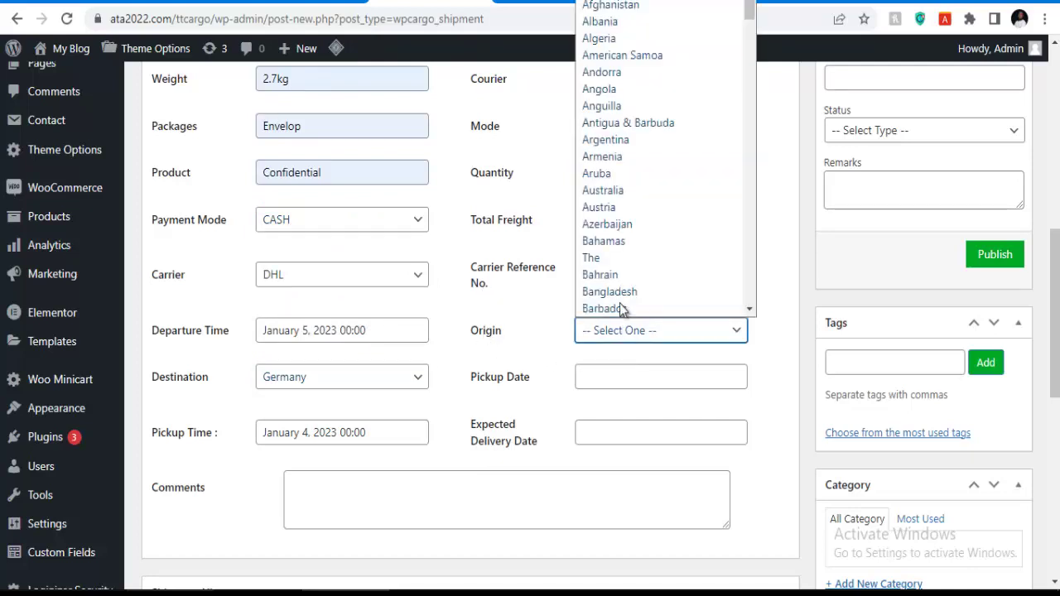
scroll(608, 153, down, 10)
scroll(612, 248, down, 6)
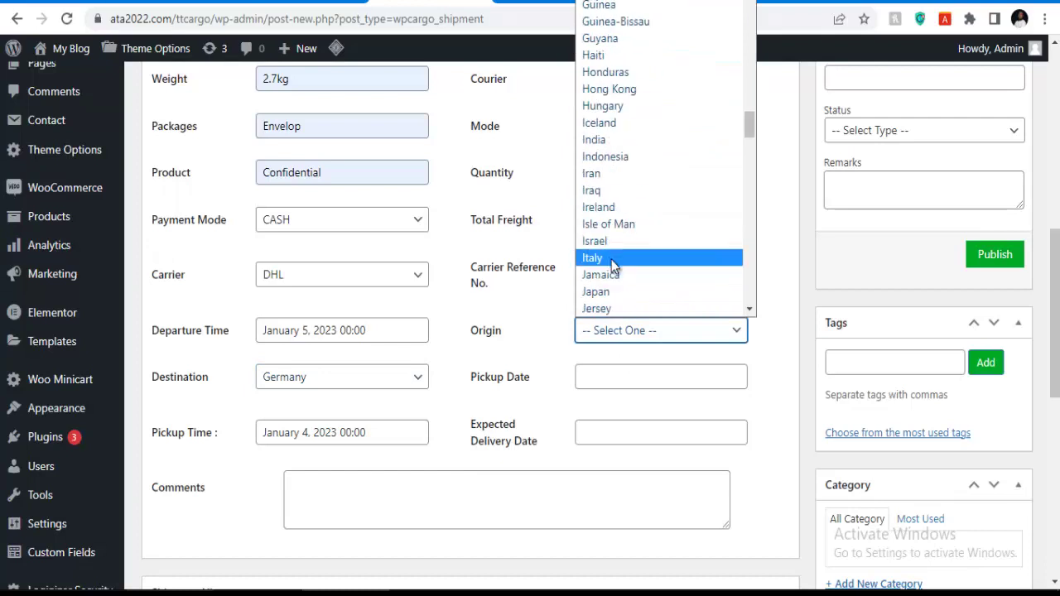
scroll(604, 248, down, 7)
scroll(608, 232, down, 6)
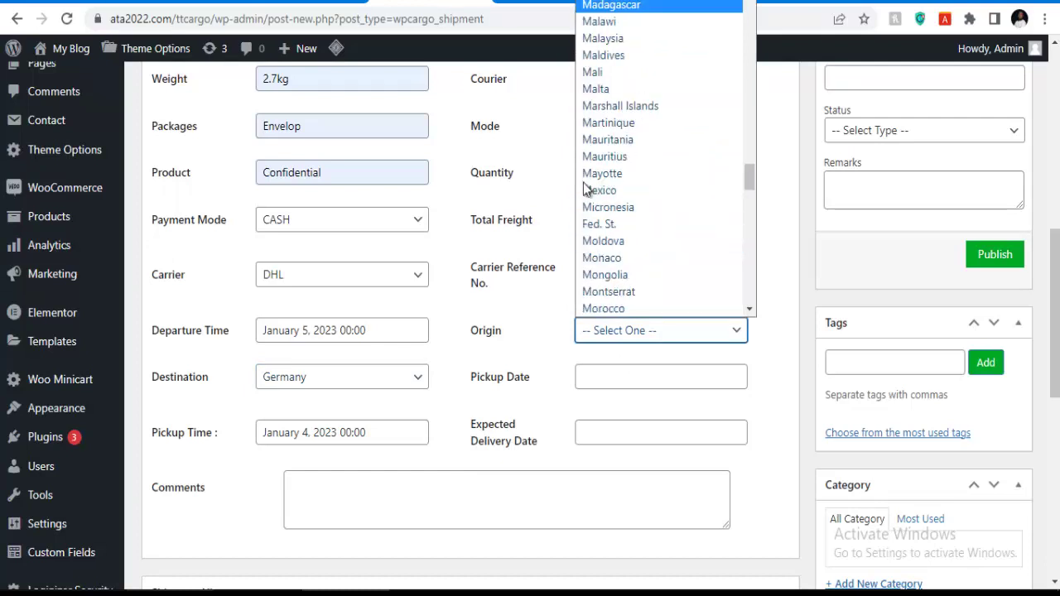
scroll(598, 224, down, 7)
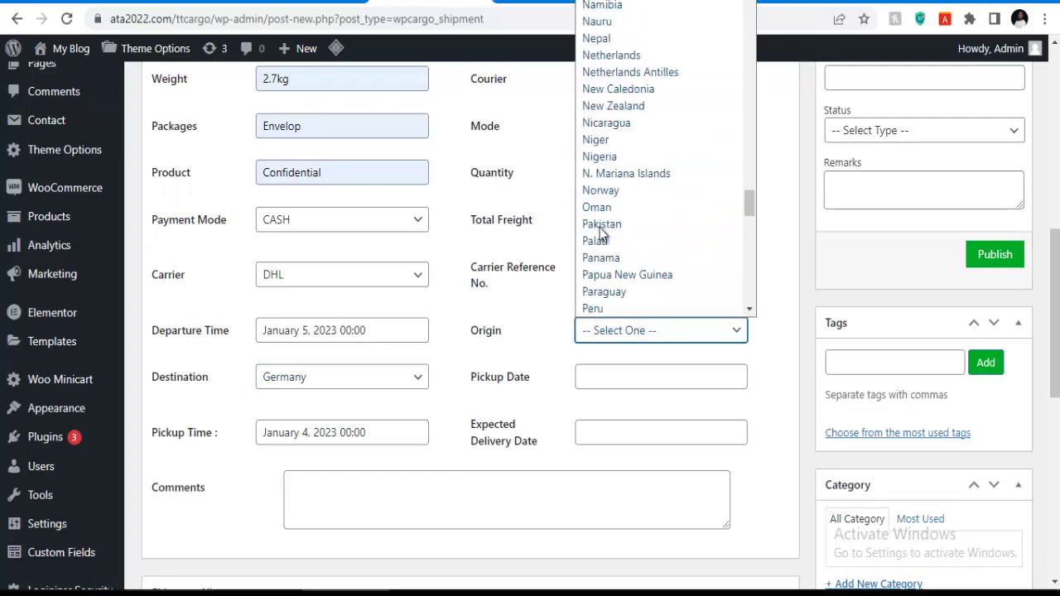
click(595, 157)
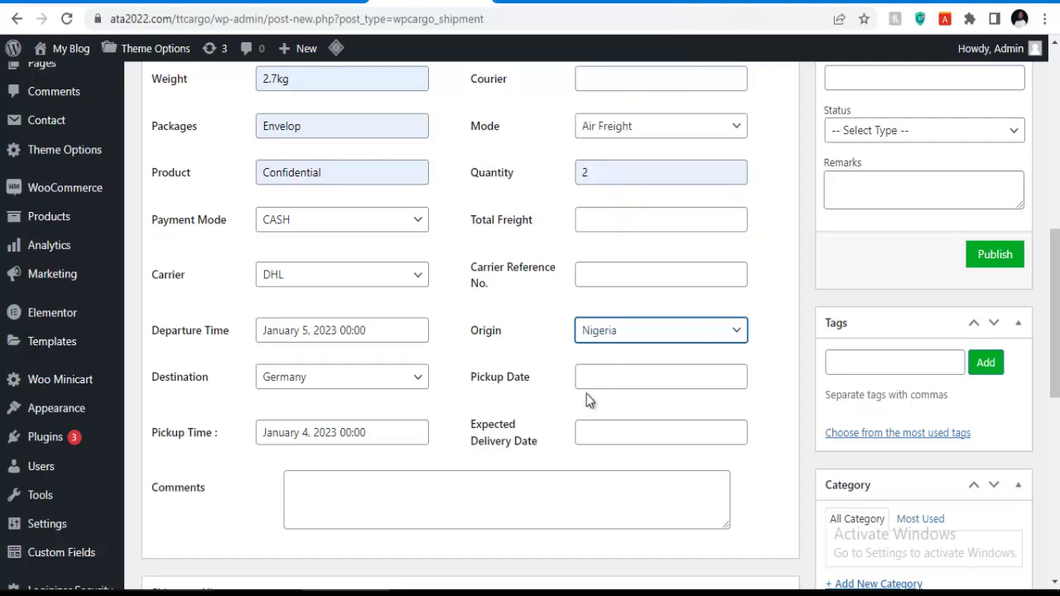
click(619, 377)
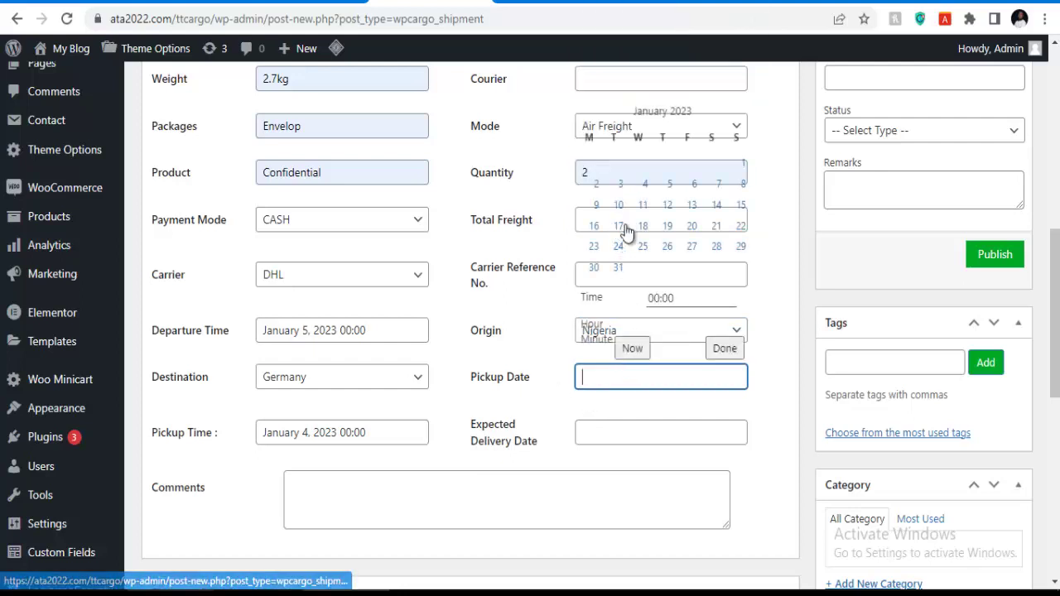
Pick January 10, 2023 as pickup date and January 12, 2023 as expected delivery.
click(735, 326)
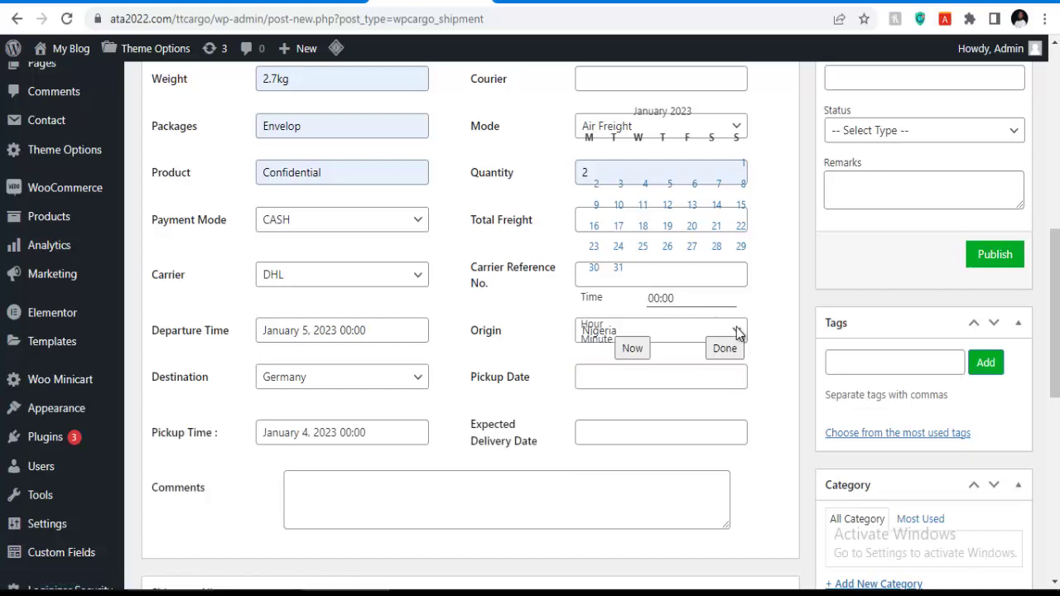
click(618, 206)
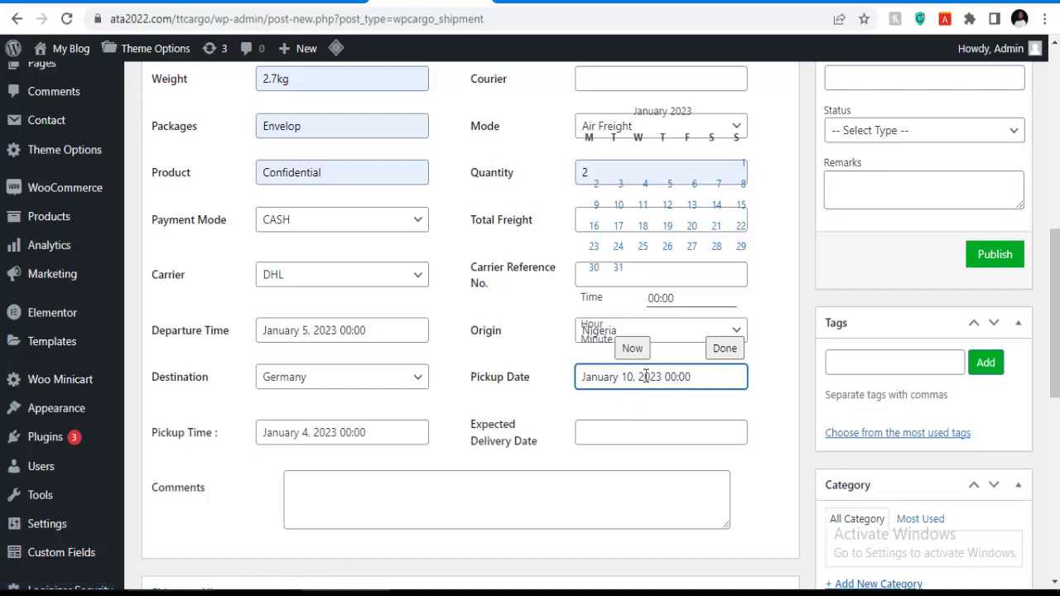
click(614, 439)
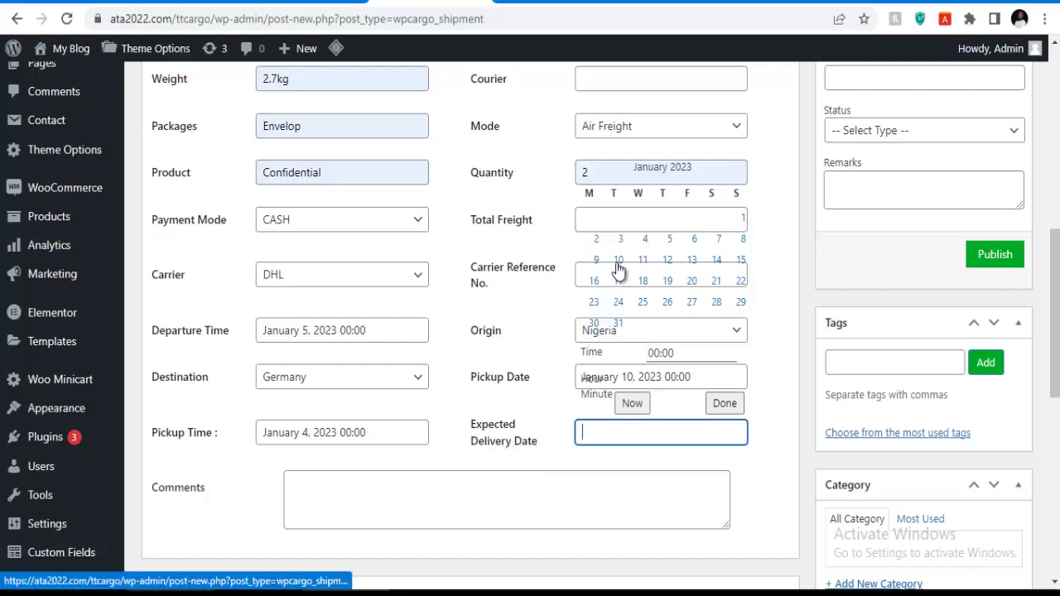
click(667, 261)
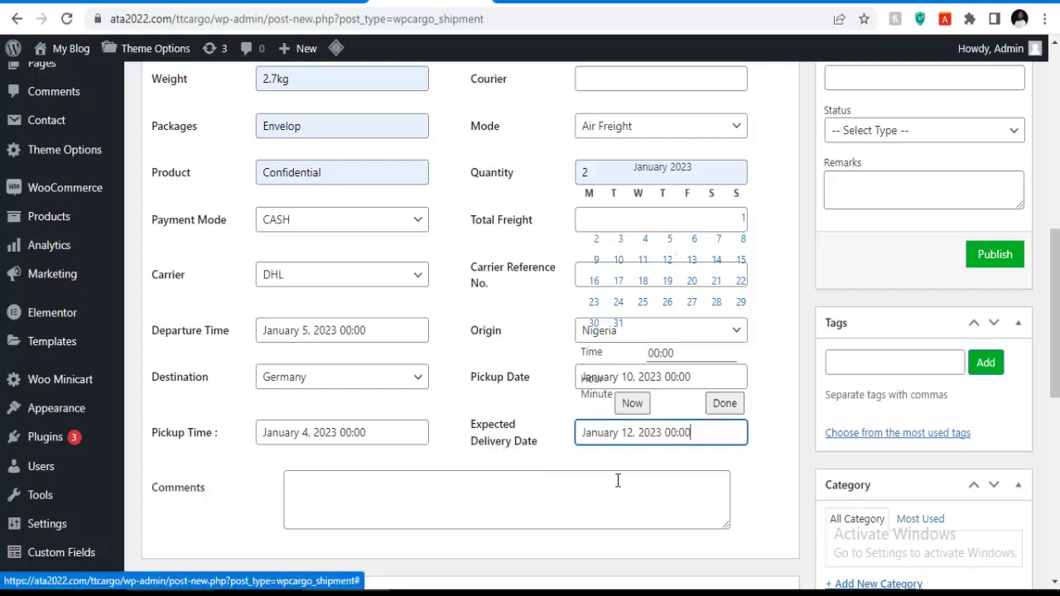
click(594, 489)
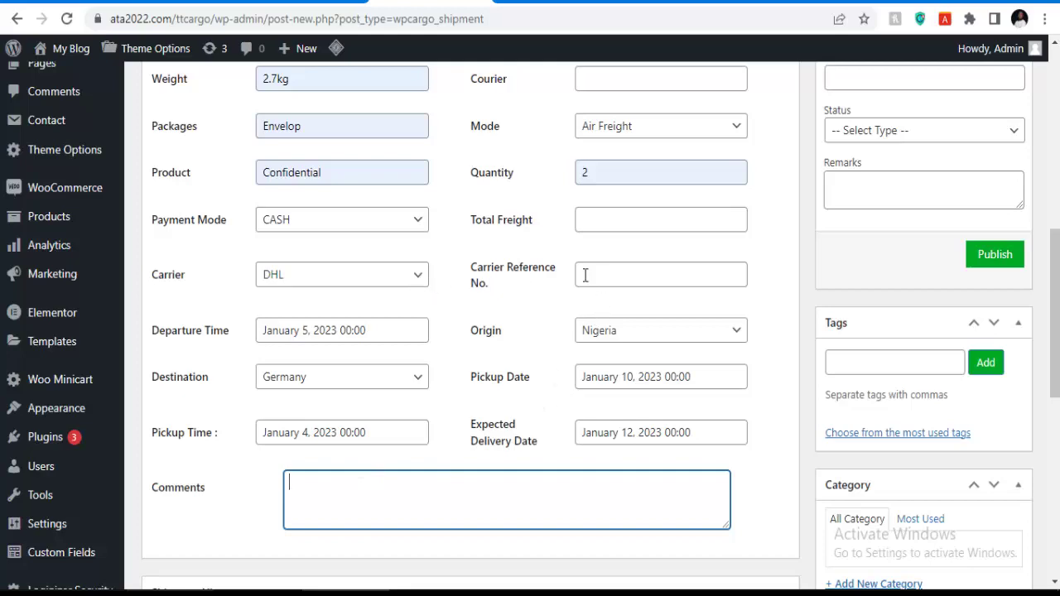
scroll(723, 267, up, 4)
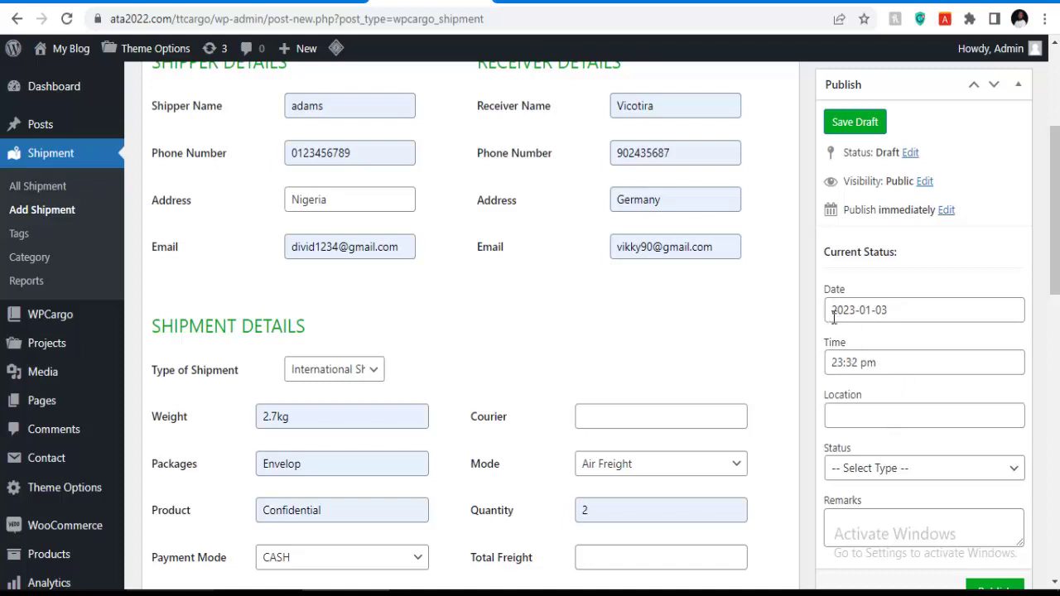
Enter Nigeria as the current location and set the status to Enroute.
click(845, 415)
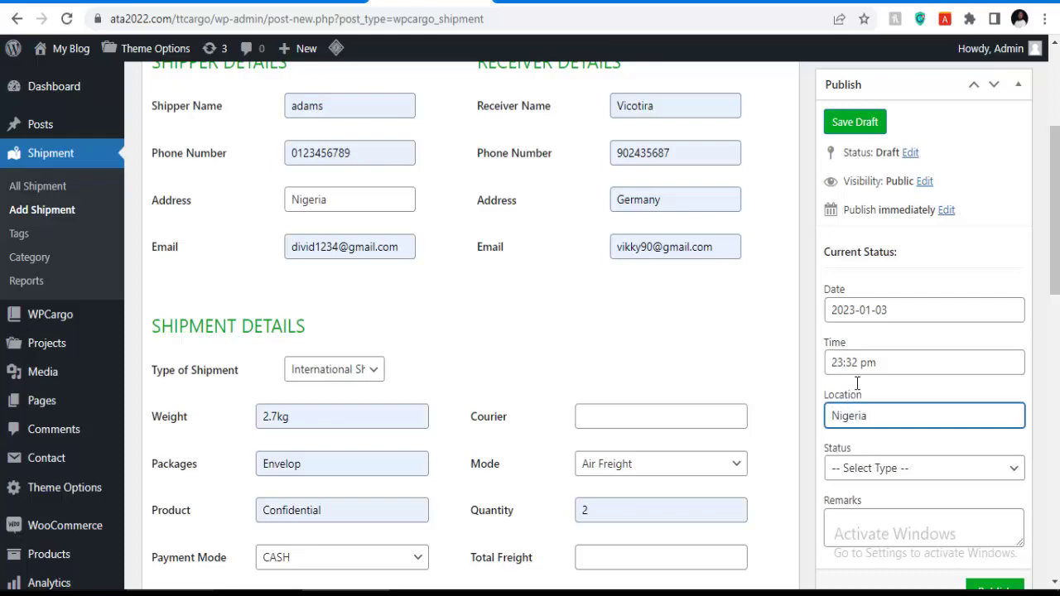
scroll(861, 307, down, 2)
click(873, 302)
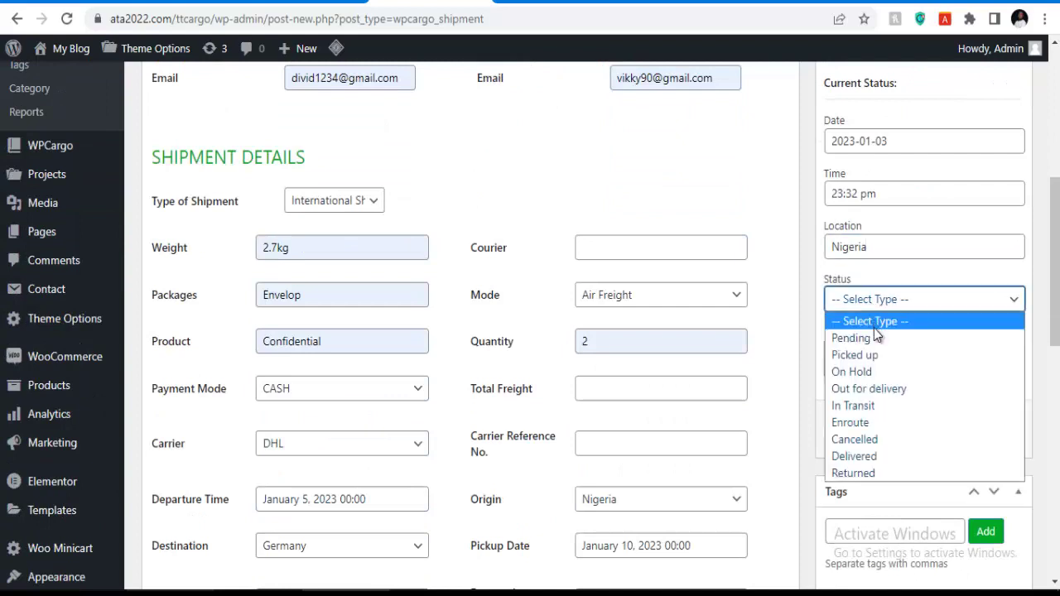
click(867, 422)
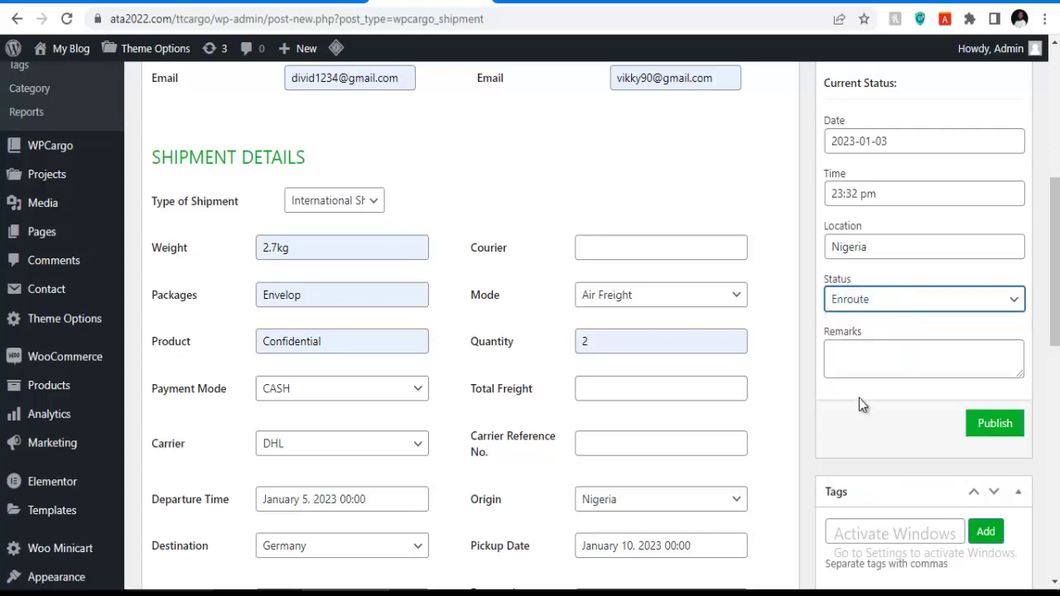
Leave the client unassigned and publish the shipment.
scroll(858, 368, up, 5)
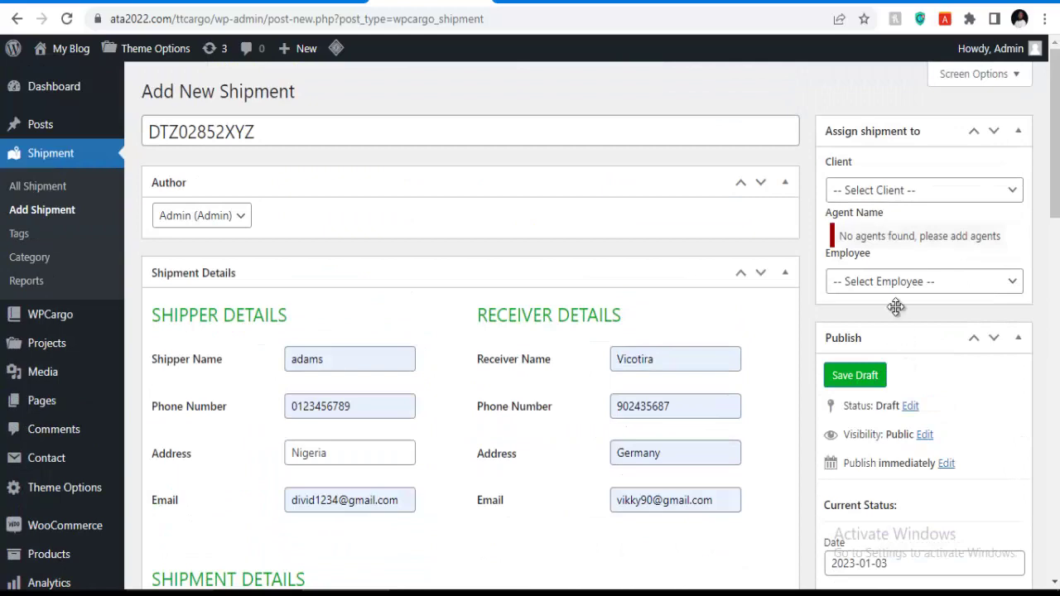
click(876, 193)
click(878, 211)
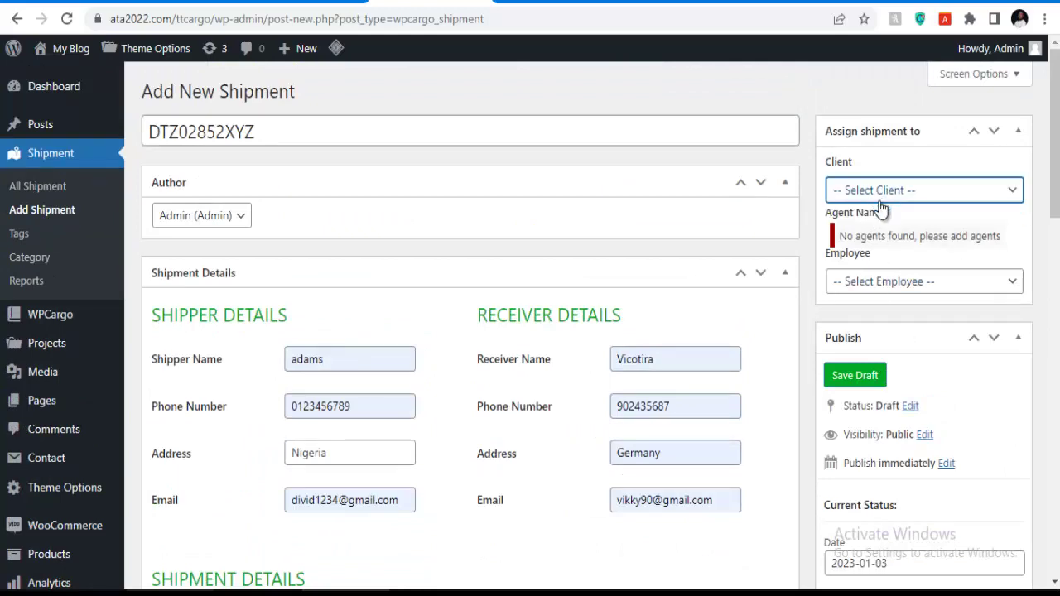
scroll(914, 394, down, 2)
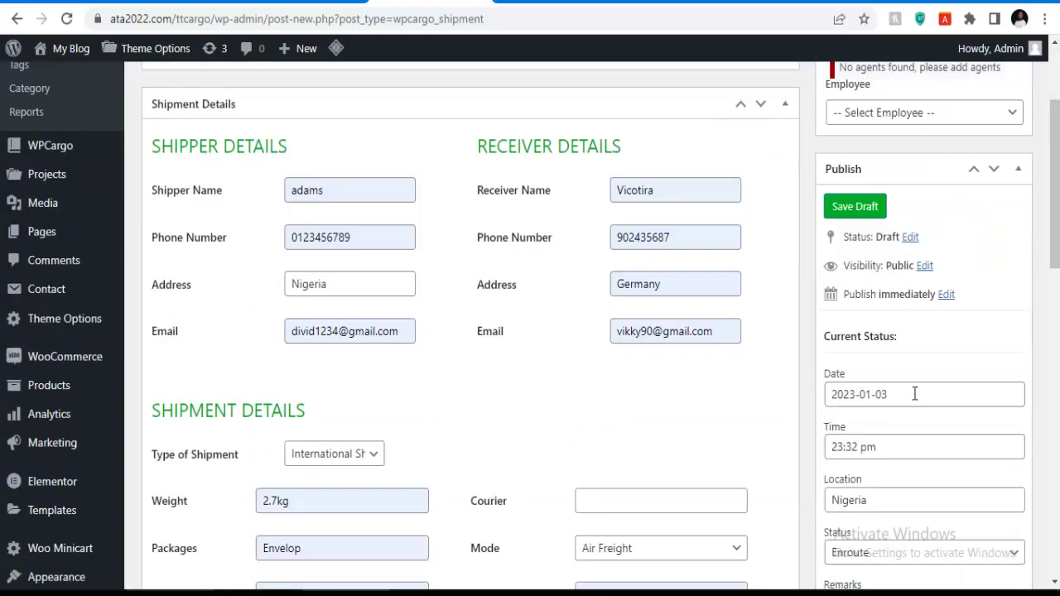
scroll(873, 307, down, 3)
click(995, 424)
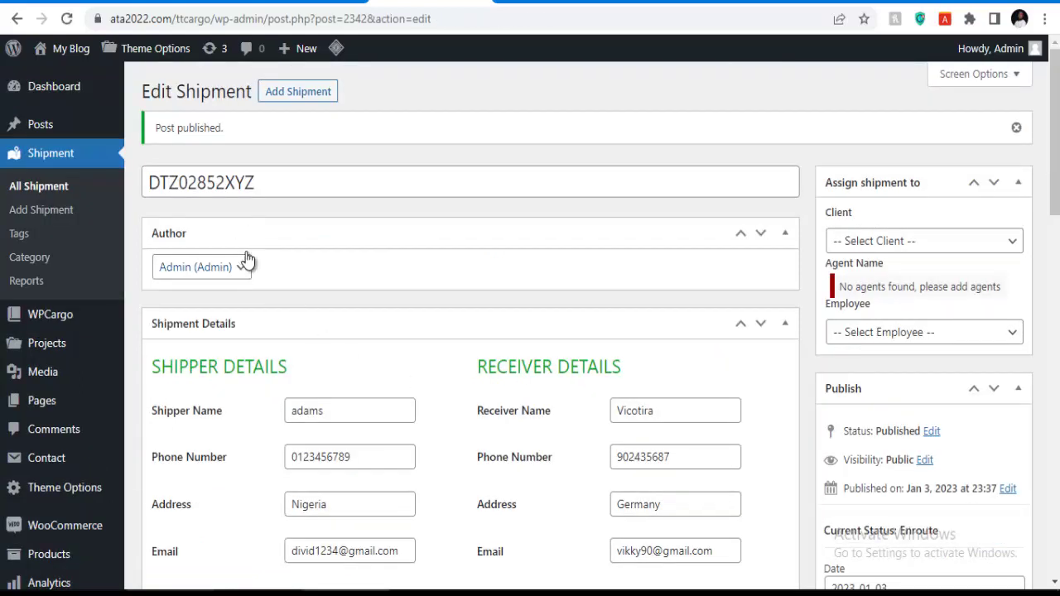
Copy the tracking number DTZ02852XYZ from the shipment title.
drag(269, 186, 142, 182)
right_click(190, 187)
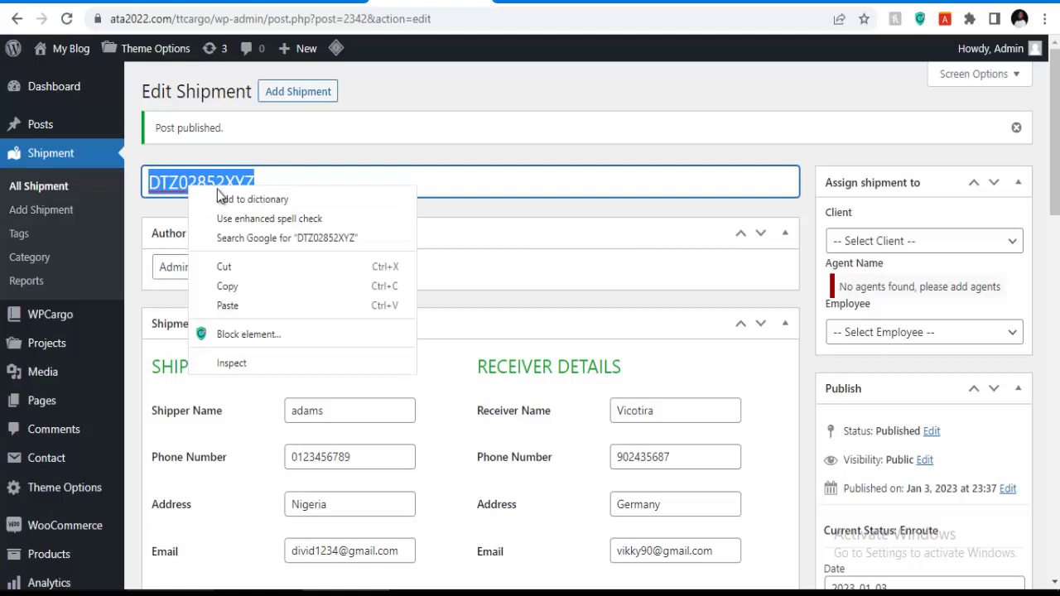
click(241, 286)
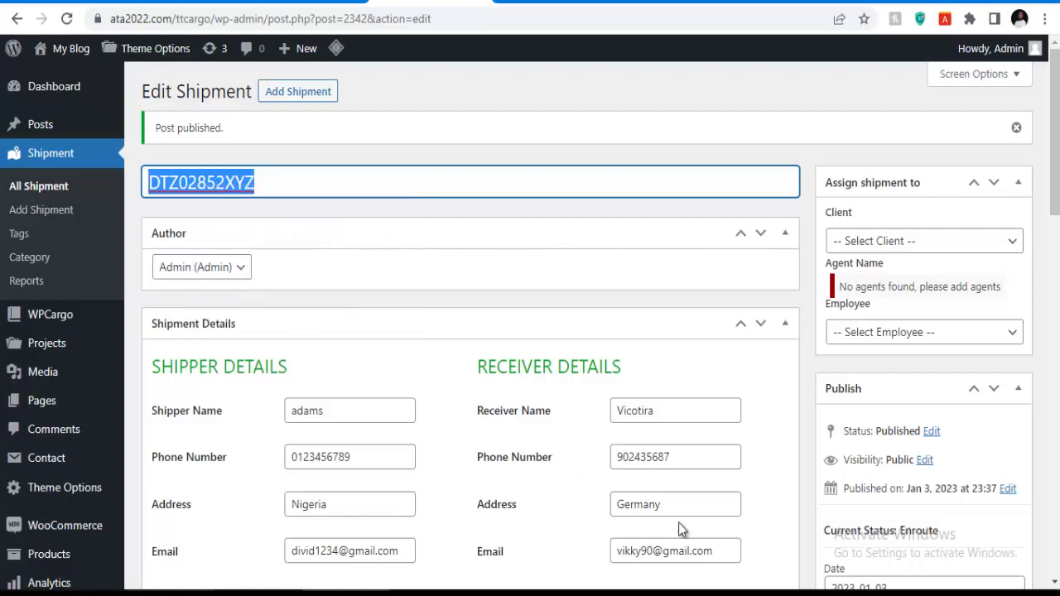
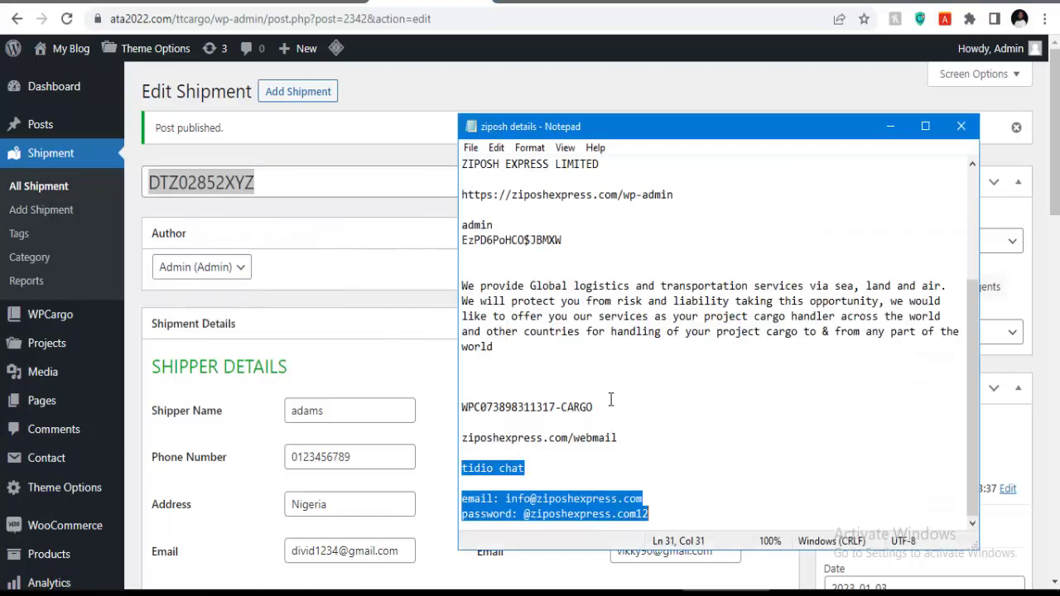
Paste DTZ02852XYZ into the ziposh details notes, remove it again, and save the notes.
click(519, 377)
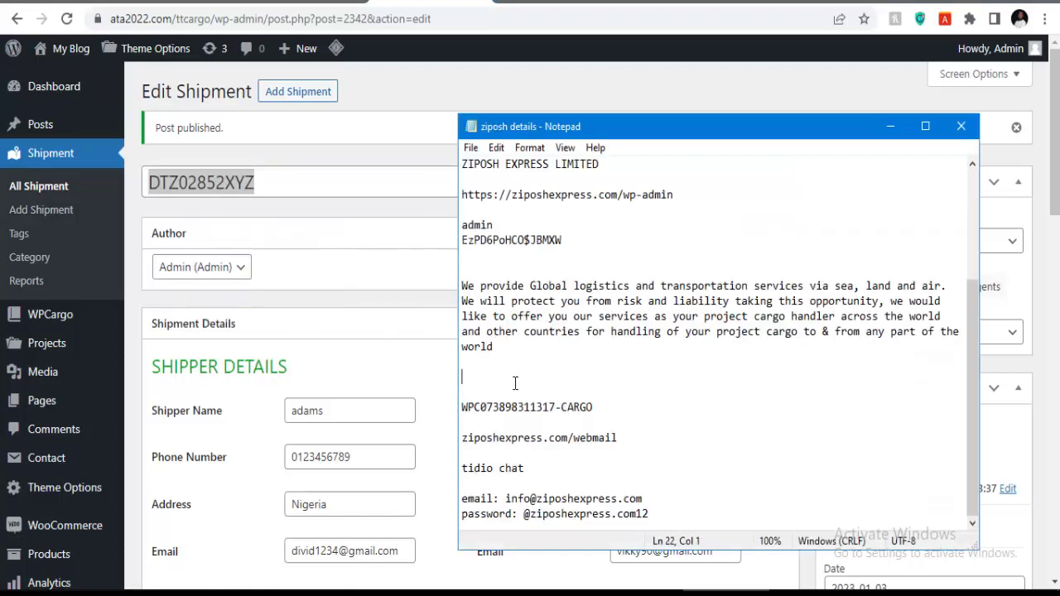
text(DTZ02852XYZ)
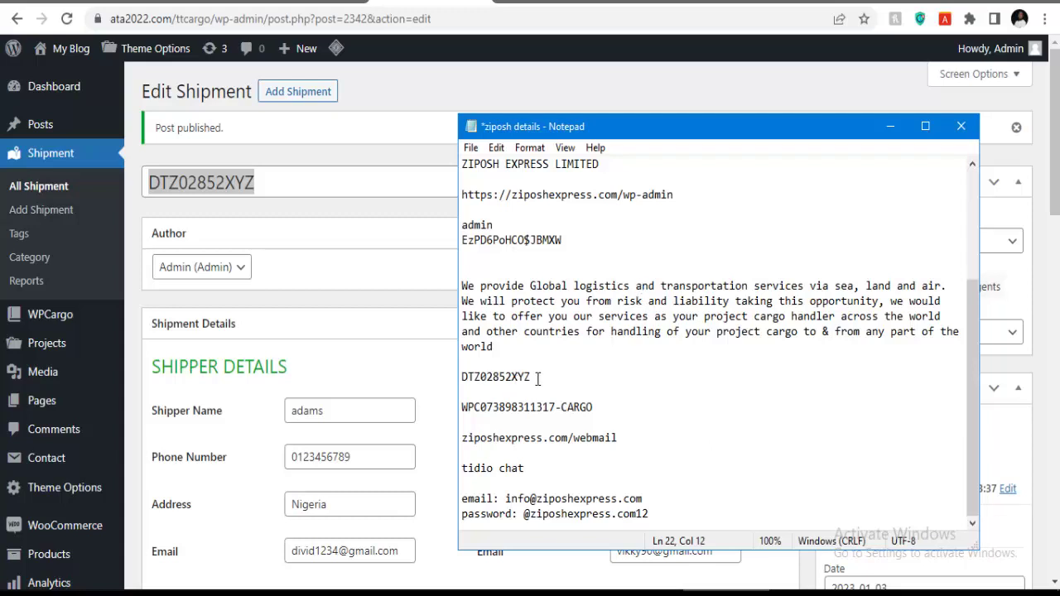
drag(539, 385, 431, 394)
key(ctrl+c)
key(BackSpace)
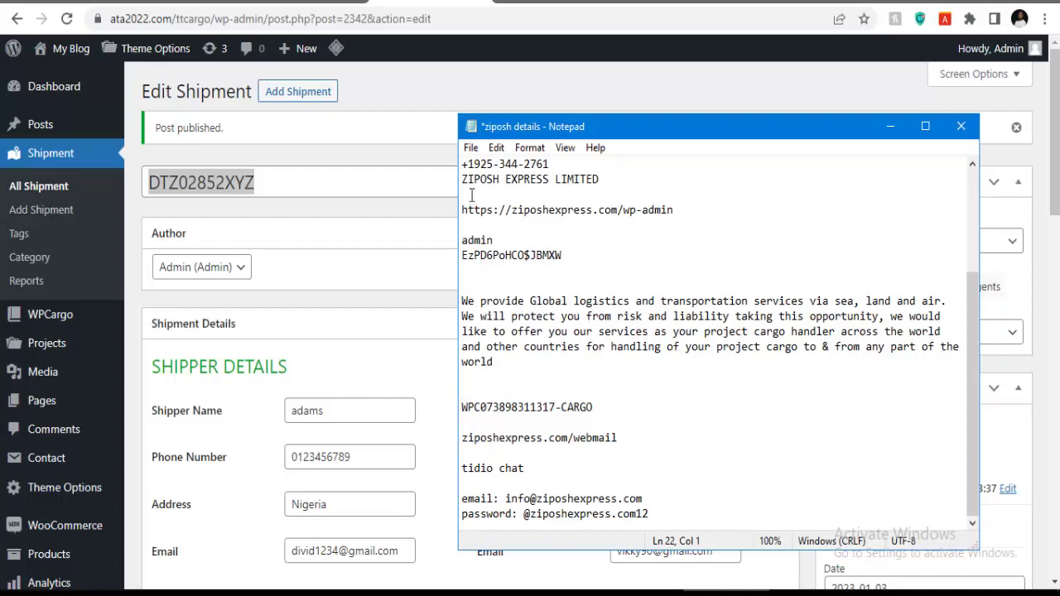
key(ctrl+s)
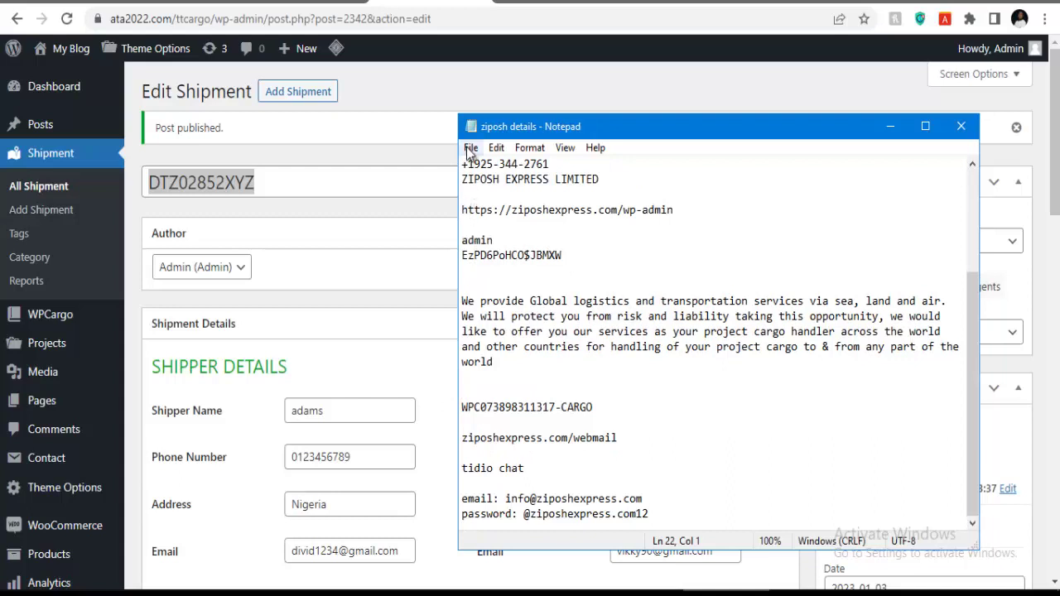
click(470, 148)
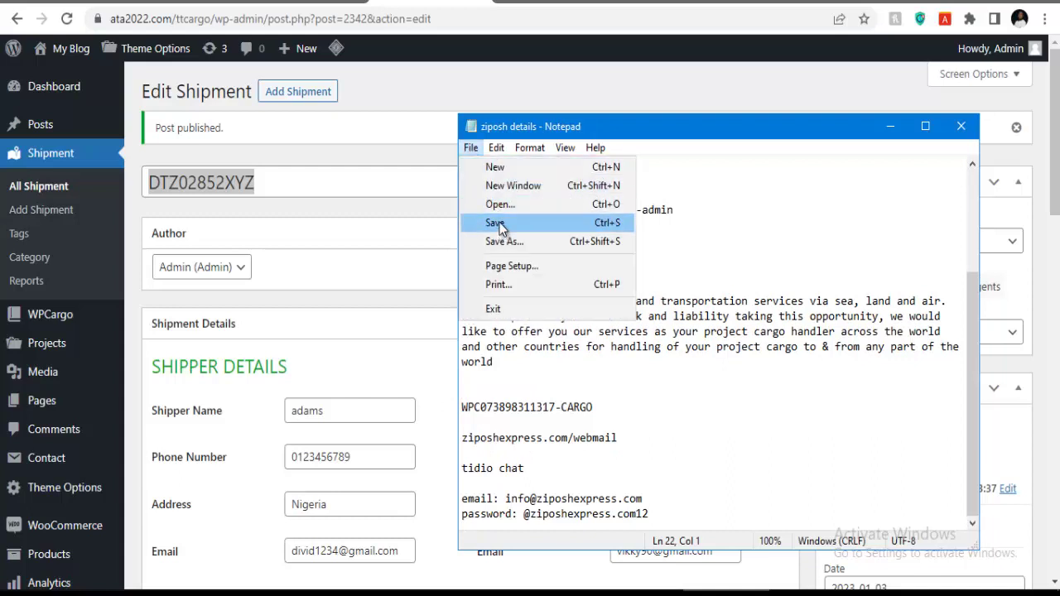
key(Escape)
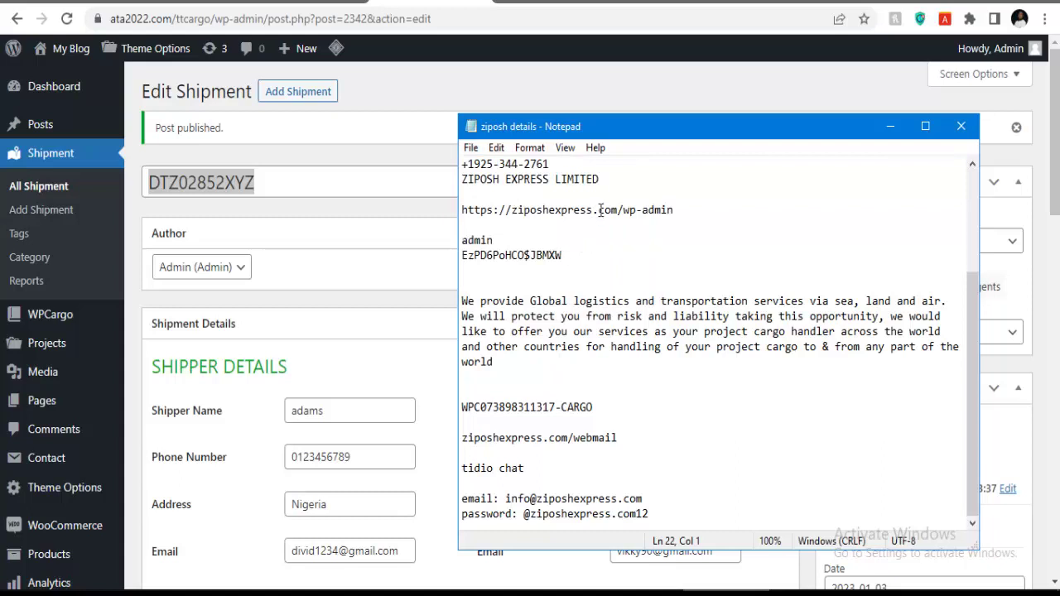
Paste DTZ02852XYZ into a new Untitled document and end it with a new line.
key(ctrl+n)
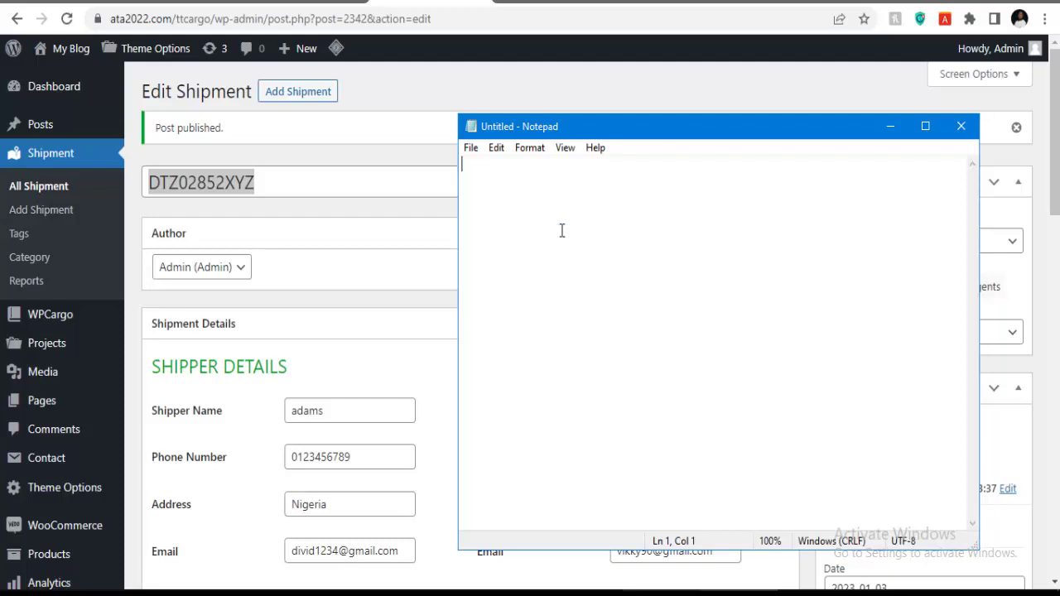
key(ctrl+v)
key(Return)
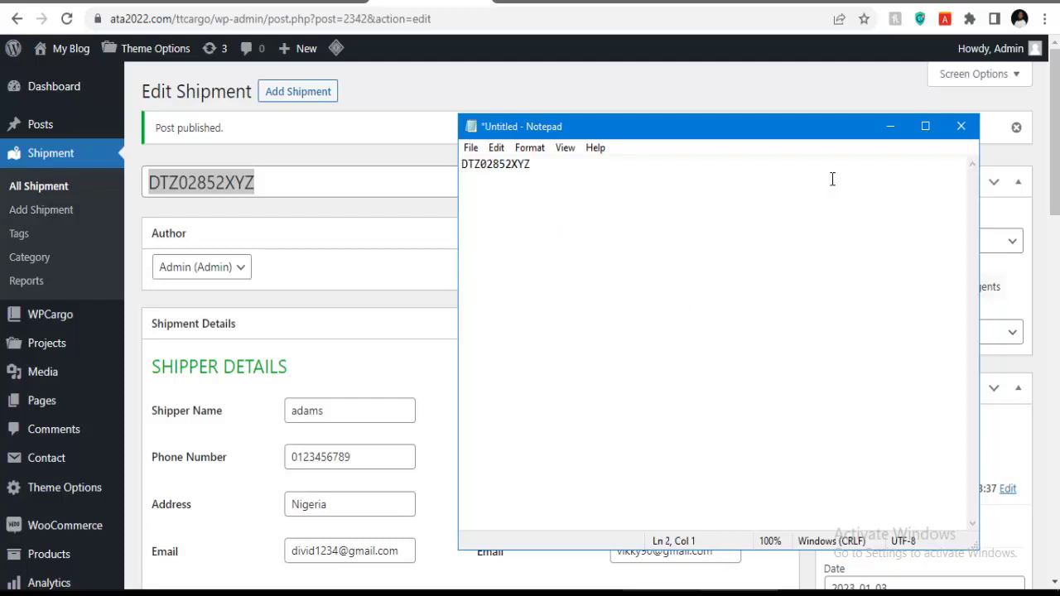
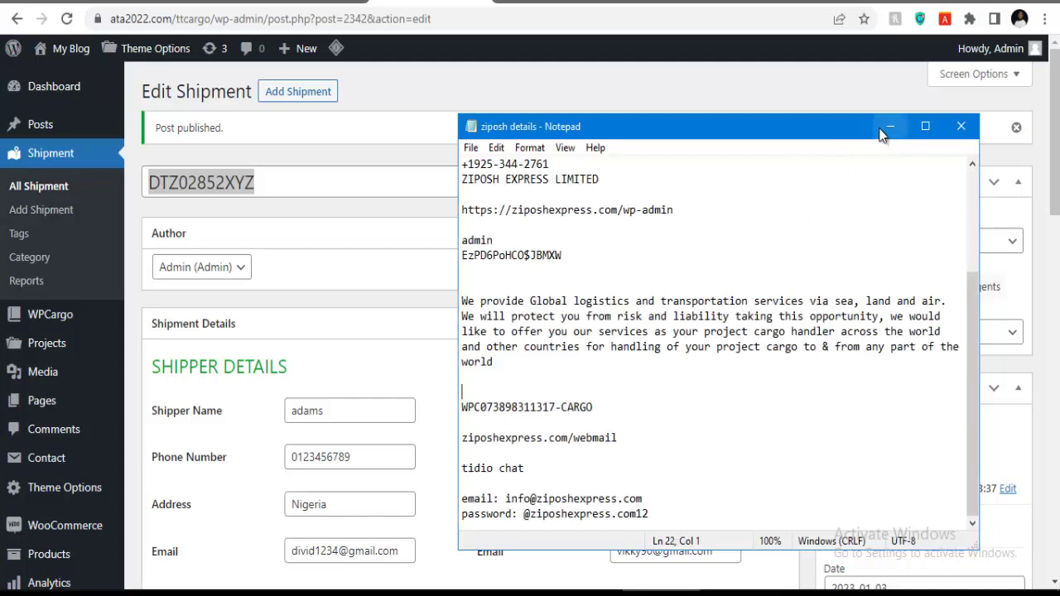
Copy the shipment's tracking-number title into the untitled Notepad note, then minimise Notepad.
click(893, 126)
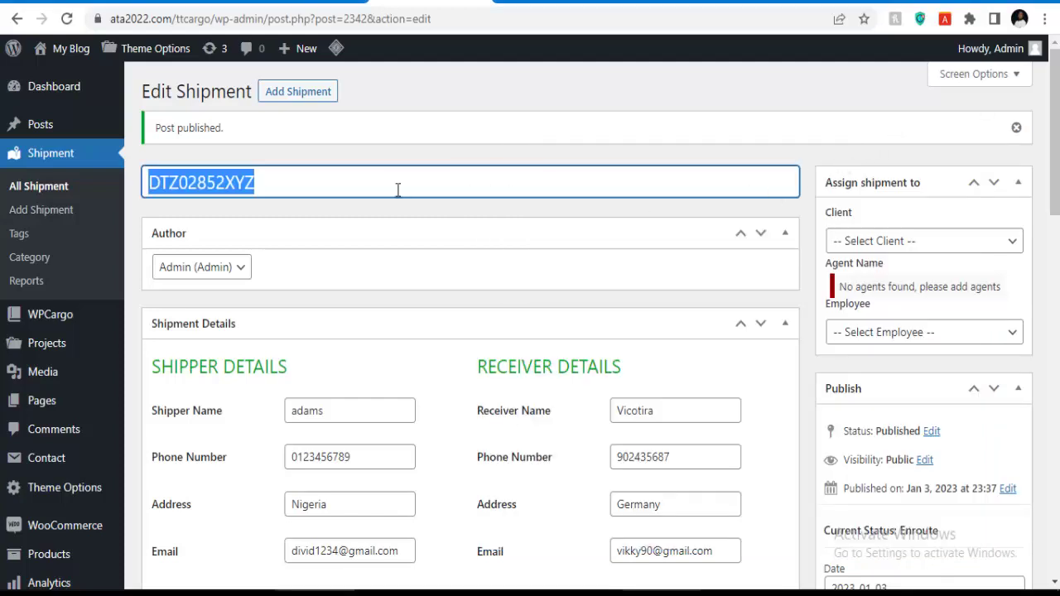
key(alt+Tab)
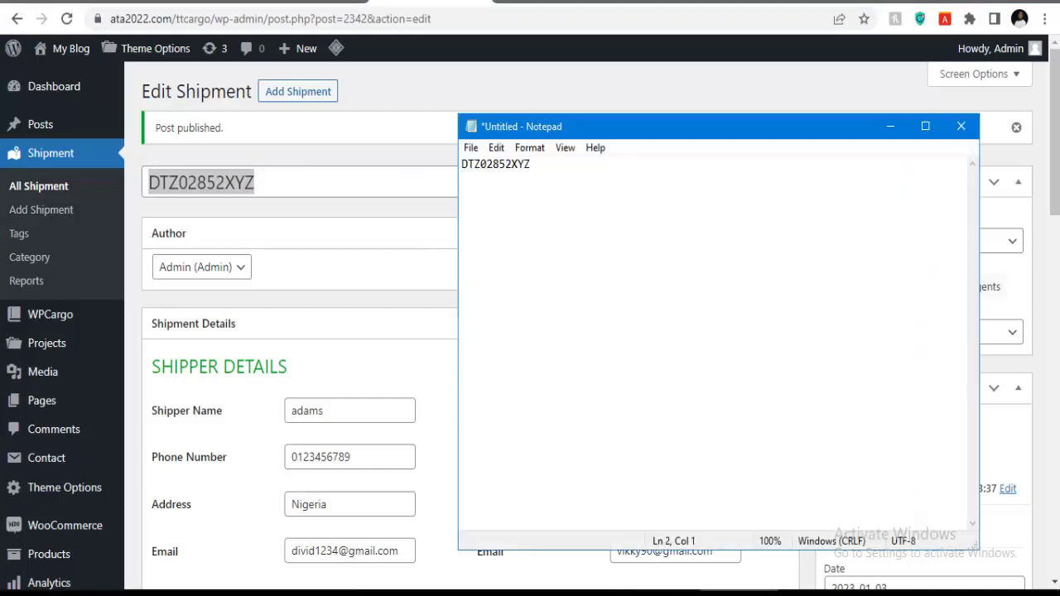
key(alt+Tab)
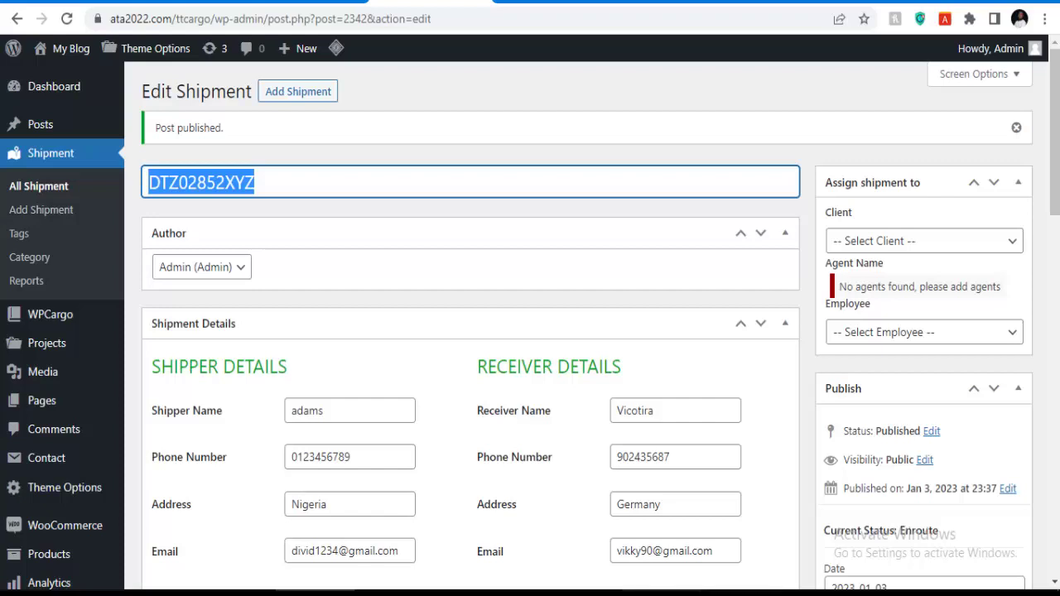
right_click(201, 186)
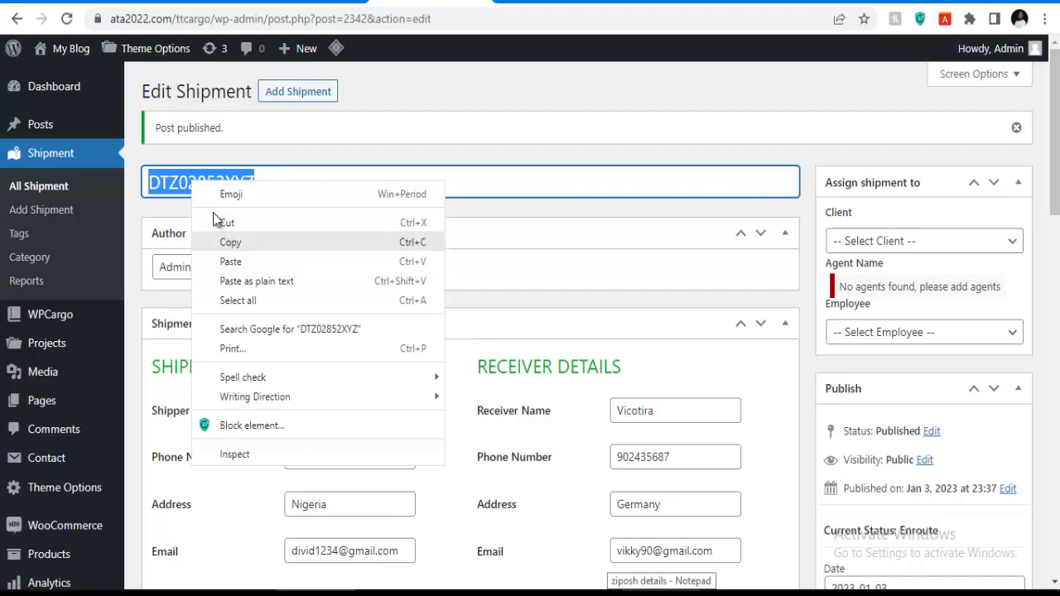
click(241, 244)
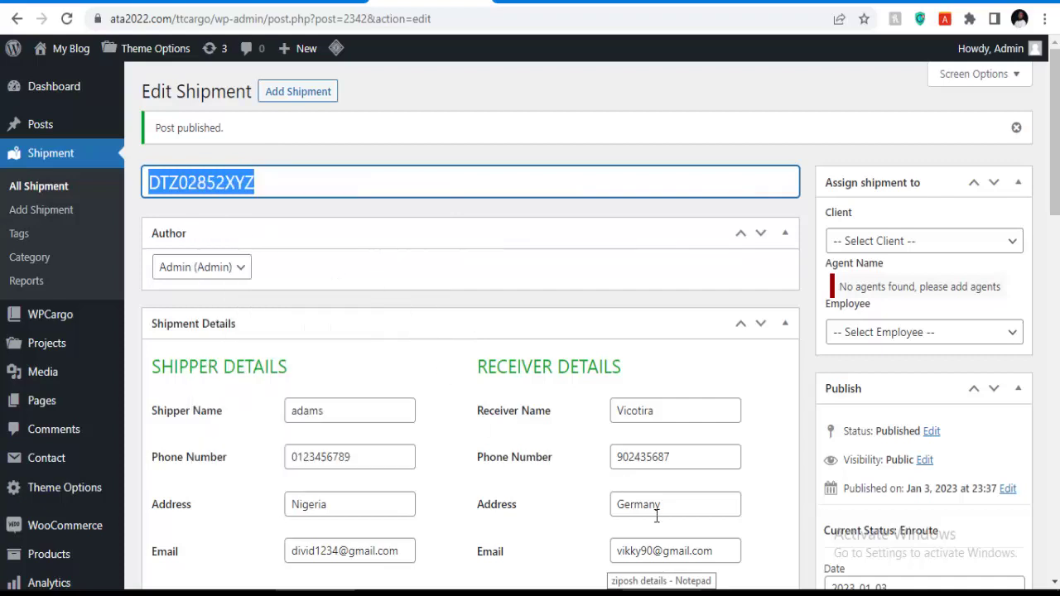
mouse_move(700, 592)
click(762, 539)
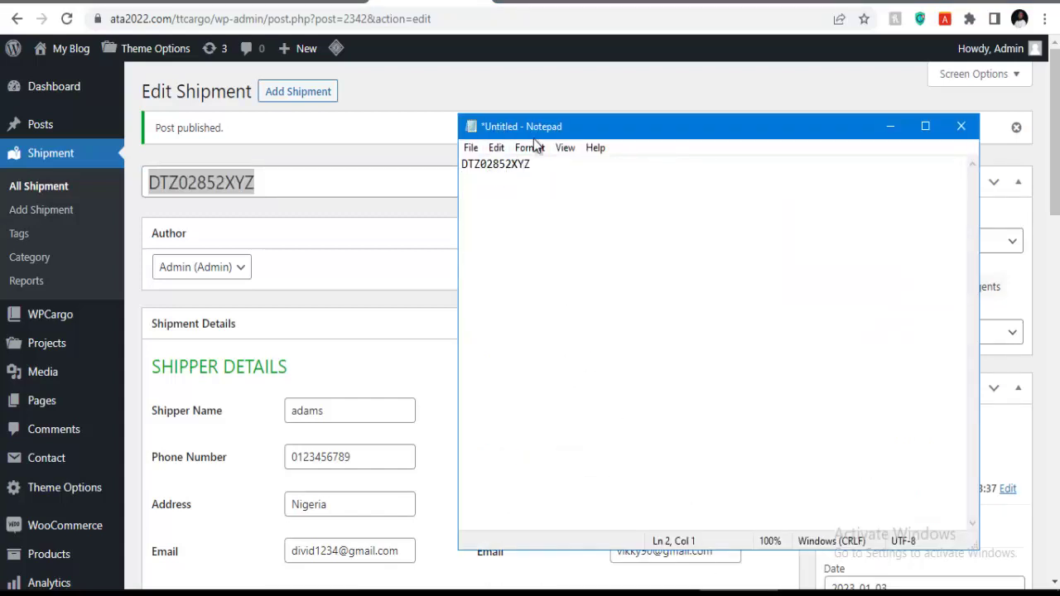
click(890, 126)
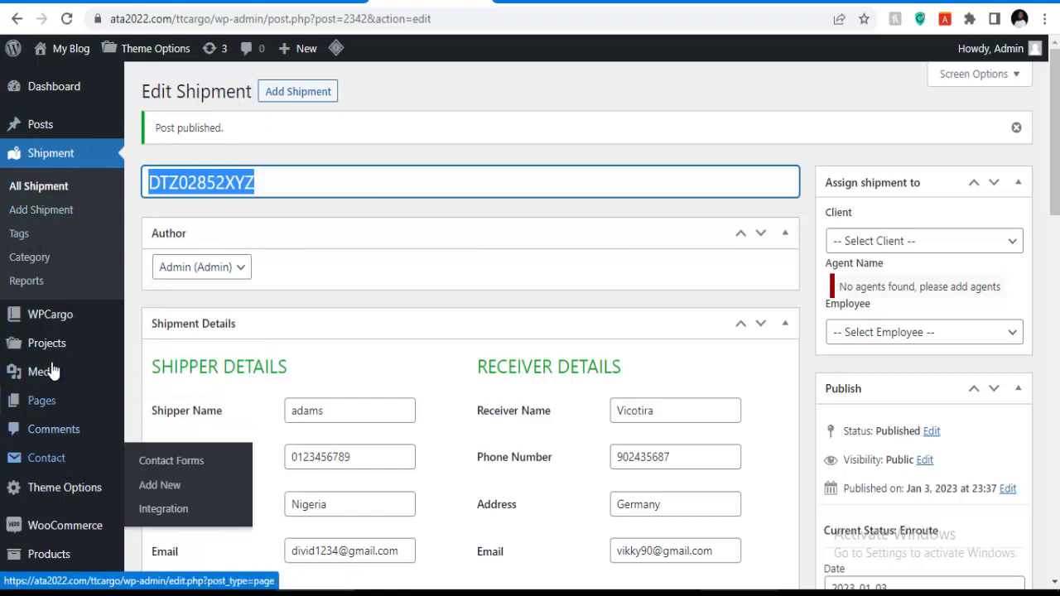
In Theme Options > Header Settings > Action Button, replace the Get A Quote label with TRACK PACKAGE.
scroll(46, 423, down, 1)
mouse_move(51, 418)
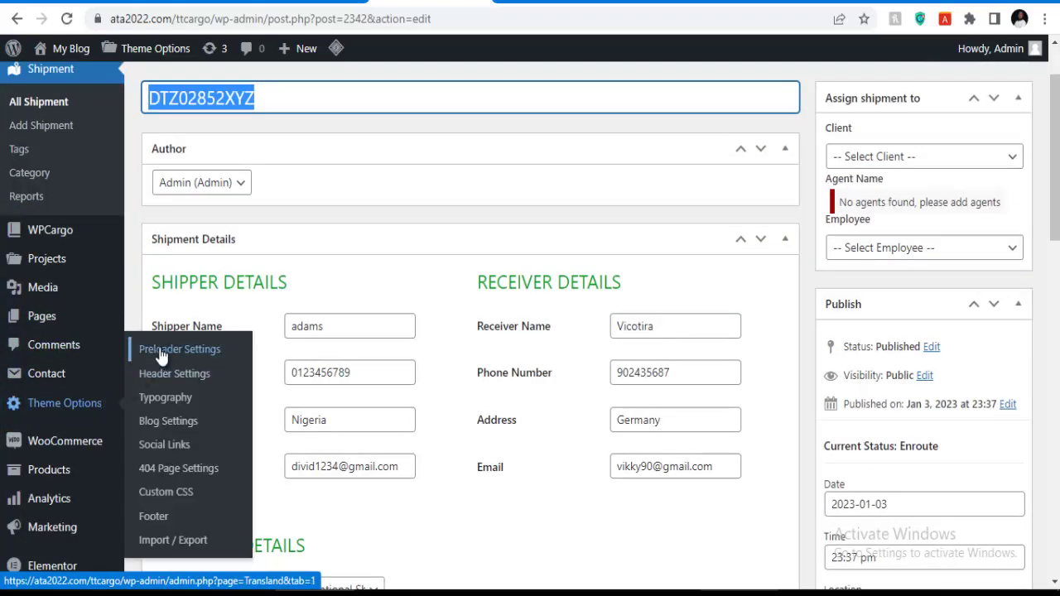
mouse_move(120, 370)
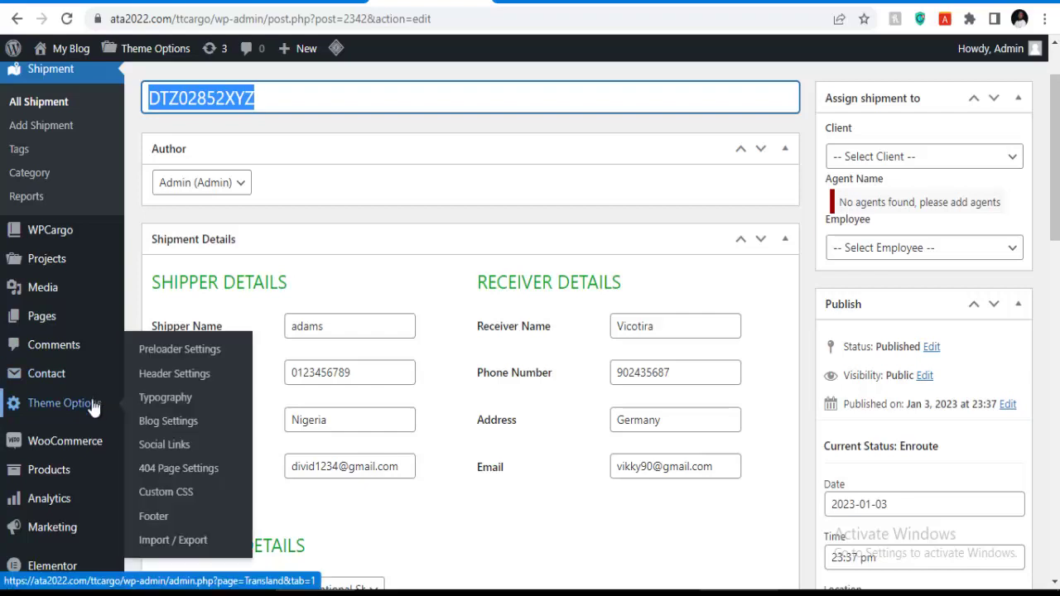
click(170, 351)
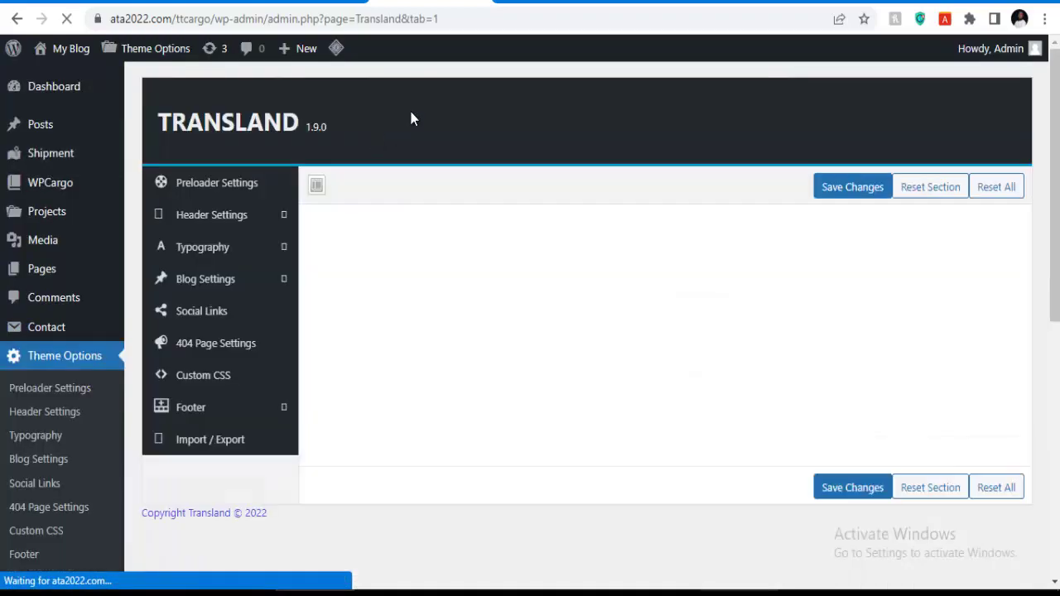
scroll(404, 124, down, 2)
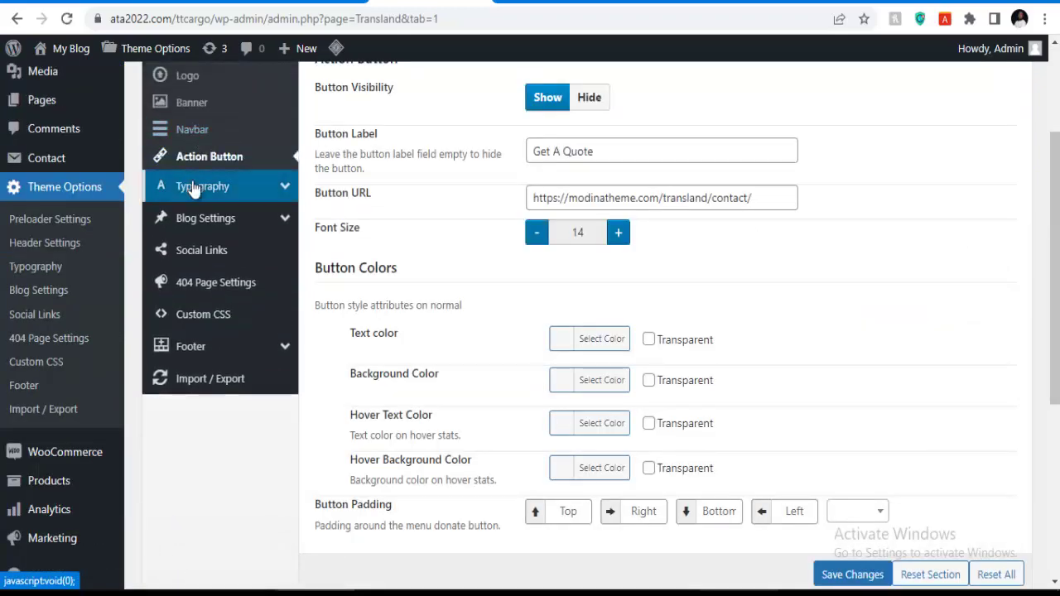
scroll(558, 217, up, 1)
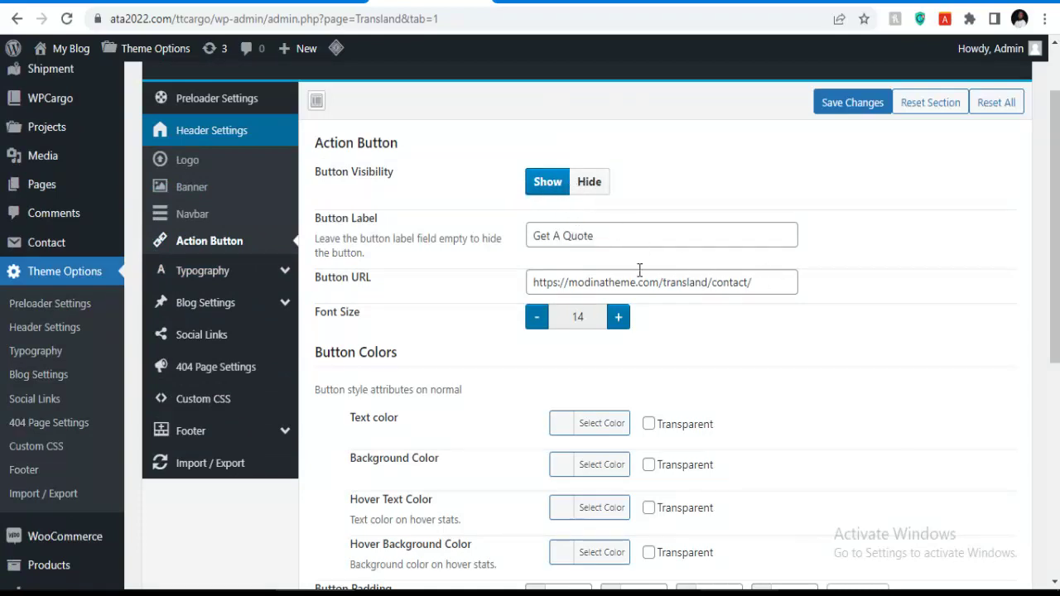
drag(607, 236, 454, 238)
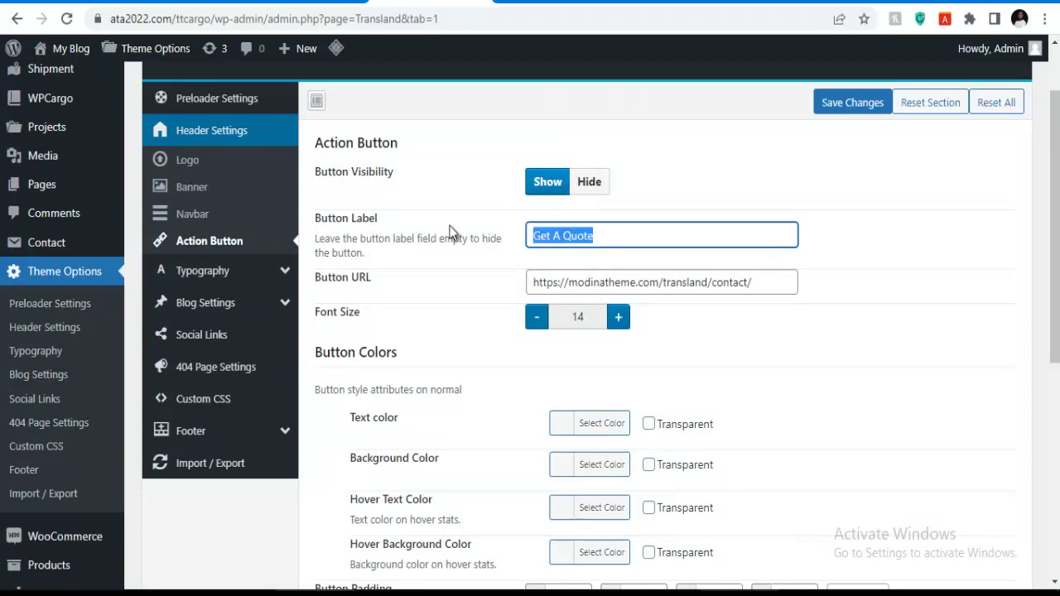
key(BackSpace)
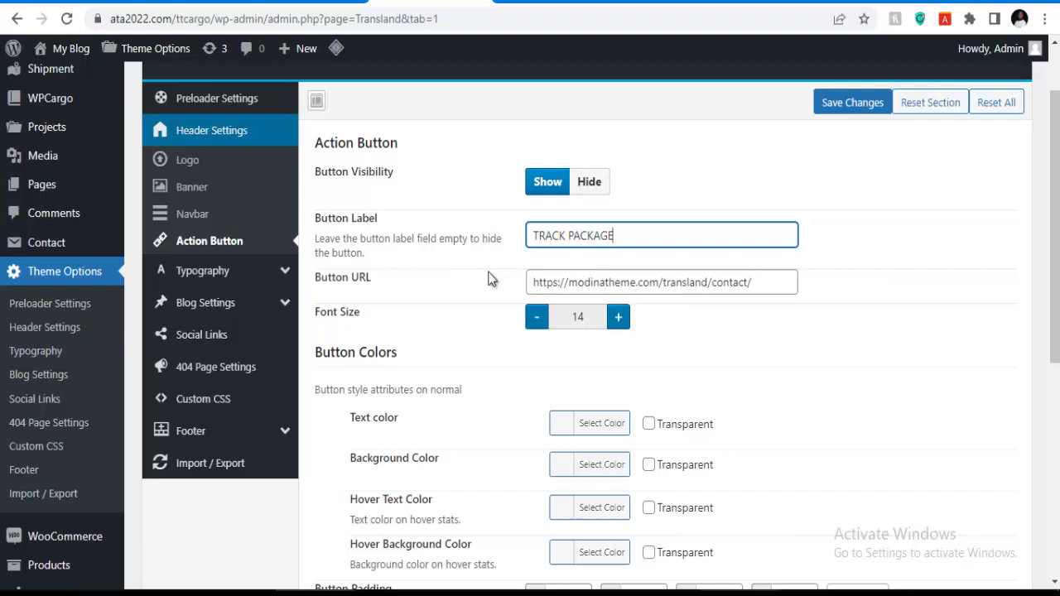
Open the All Pages list in a new browser tab.
mouse_move(58, 194)
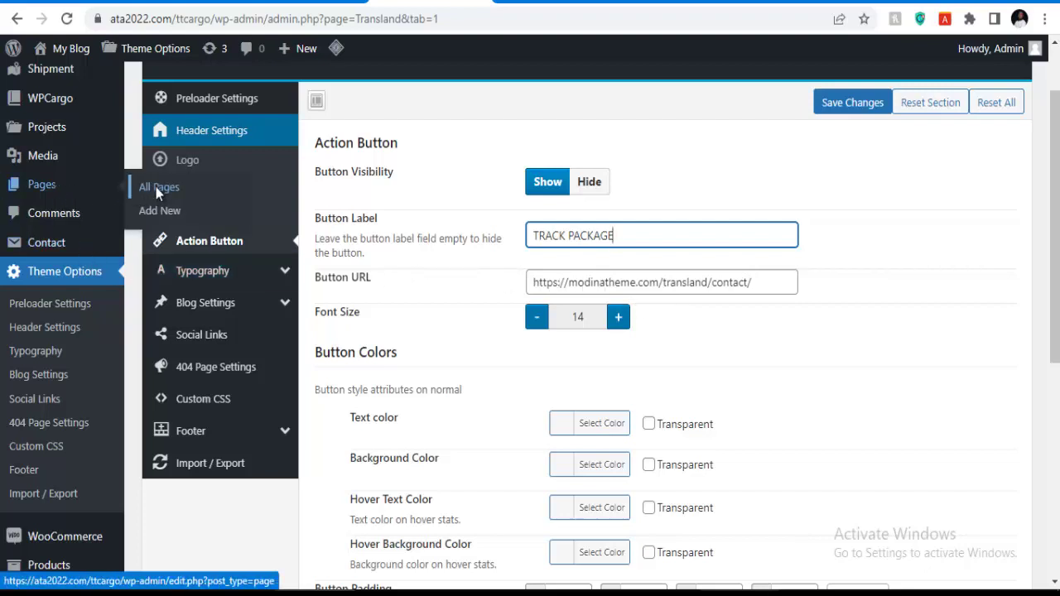
right_click(157, 189)
click(219, 199)
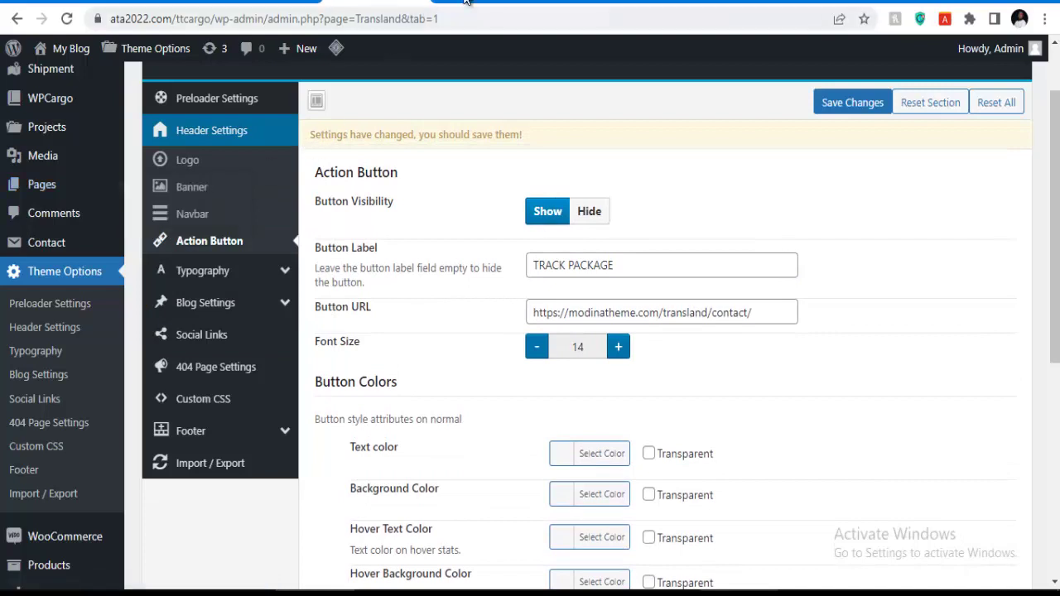
Copy the Track page's View link address from page 2 of the Pages list.
click(472, 5)
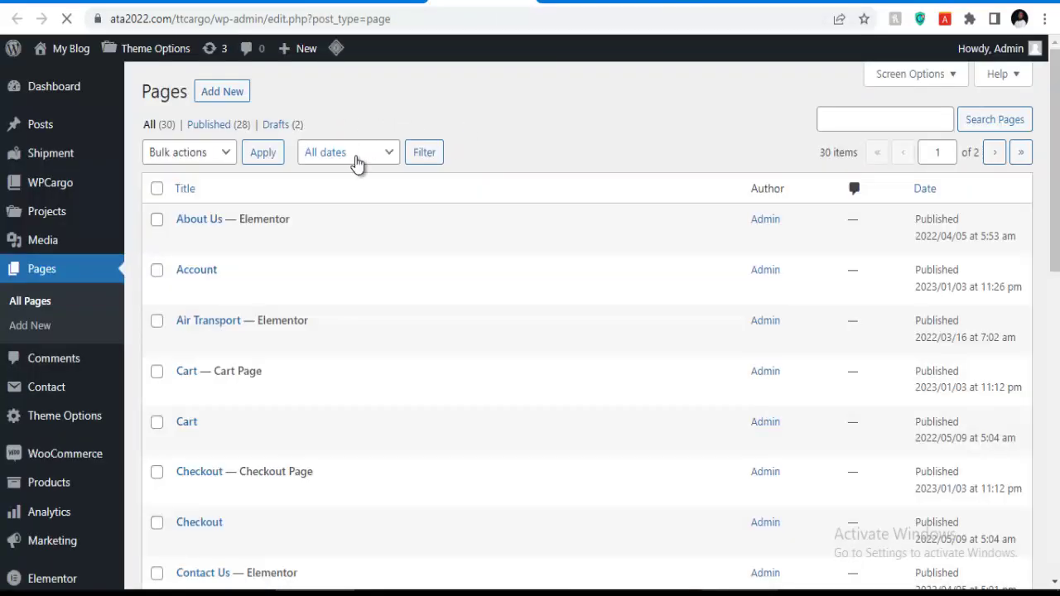
scroll(356, 162, down, 1)
scroll(179, 171, down, 8)
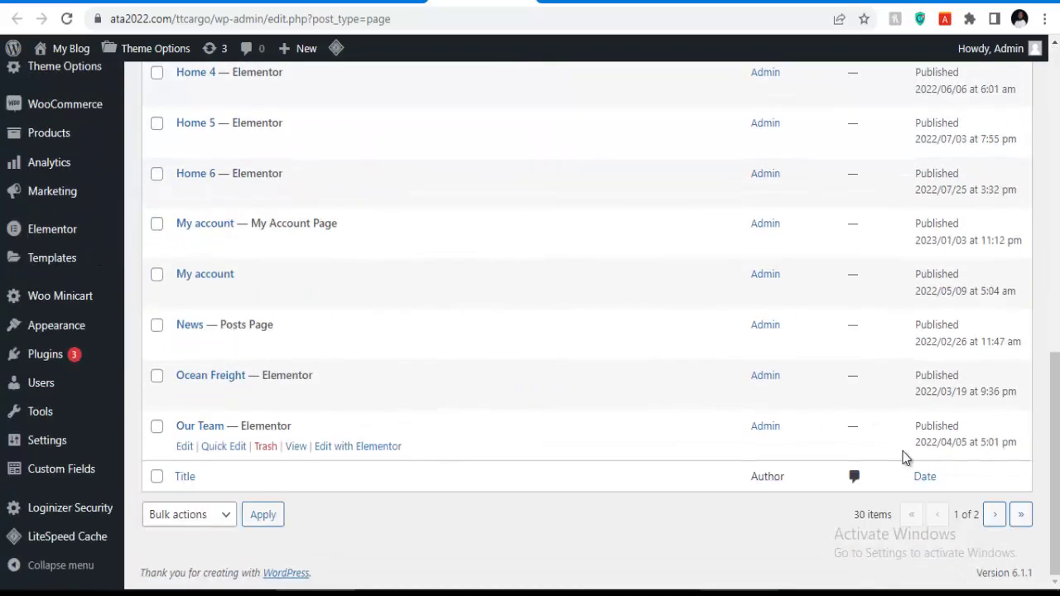
click(993, 515)
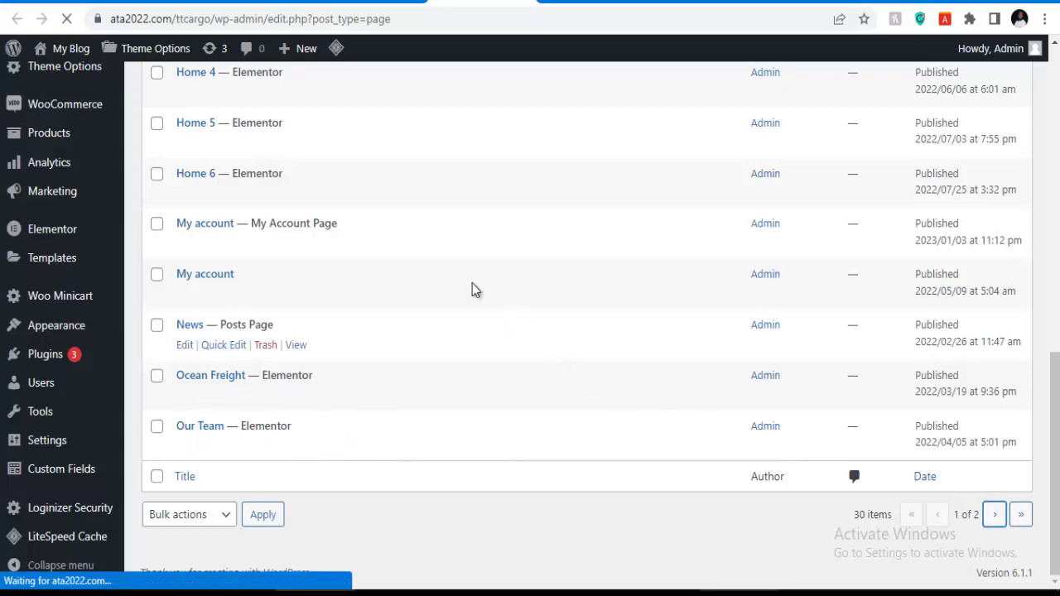
scroll(304, 221, down, 5)
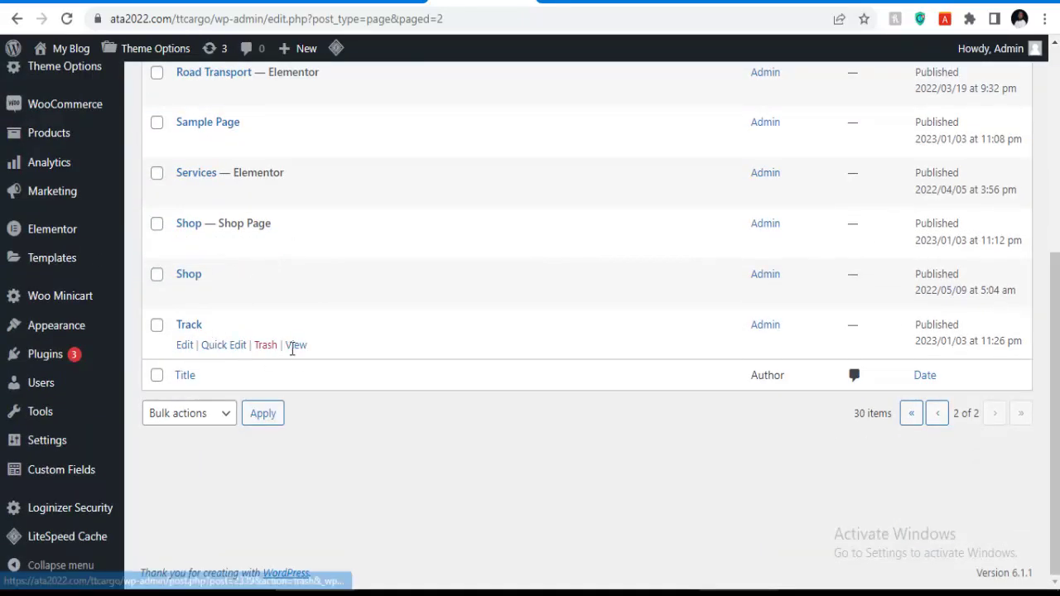
right_click(296, 352)
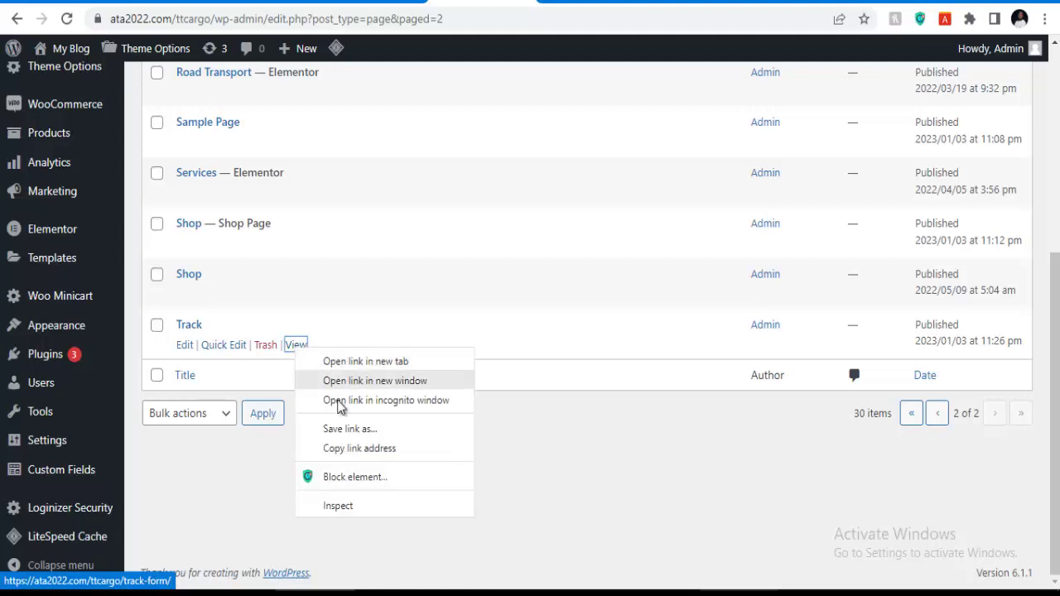
click(341, 450)
click(371, 3)
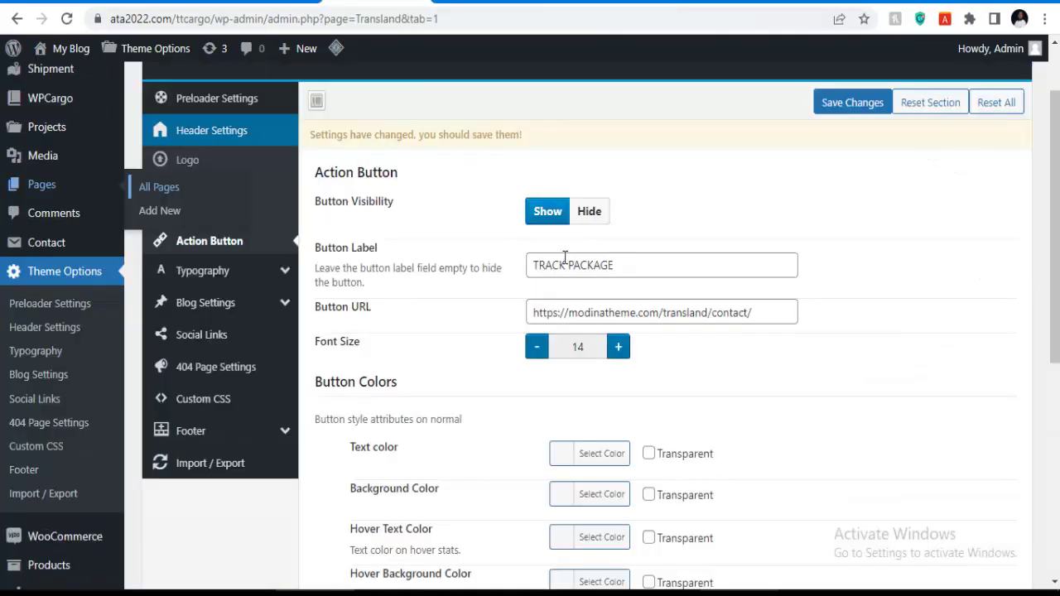
click(702, 312)
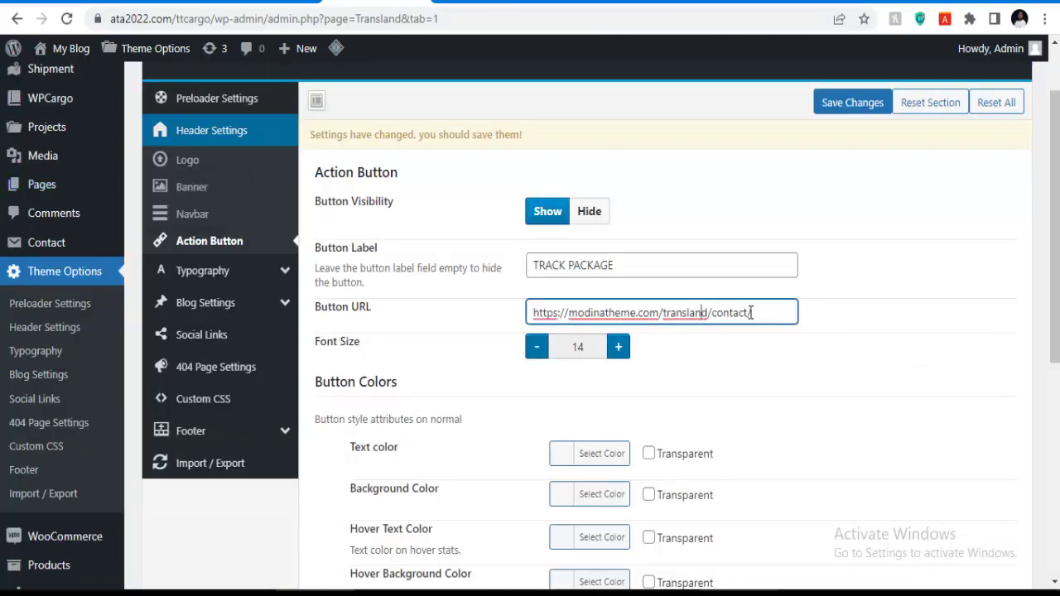
key(ctrl+a)
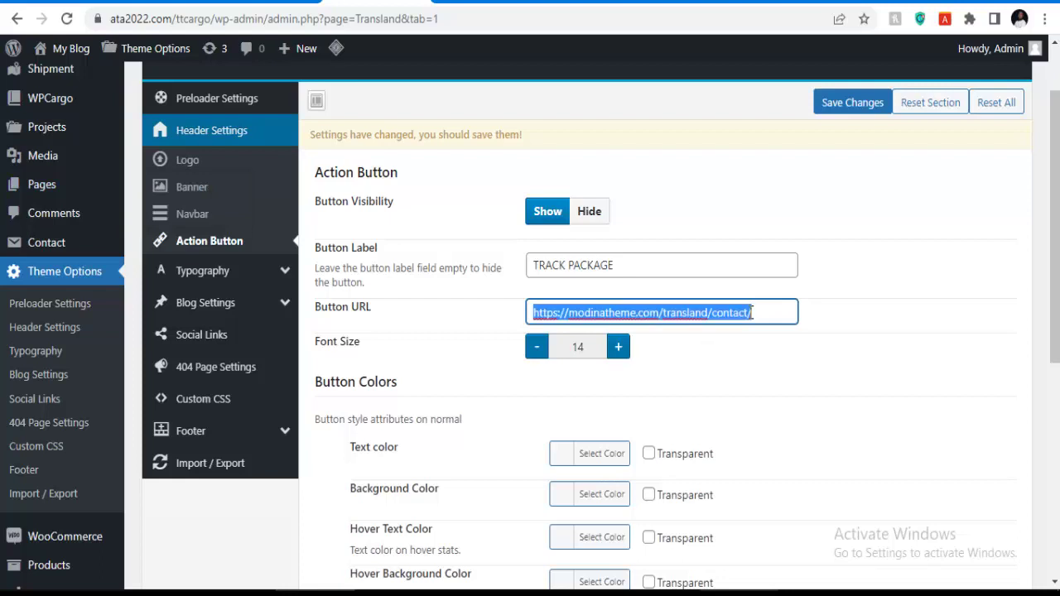
key(ctrl+v)
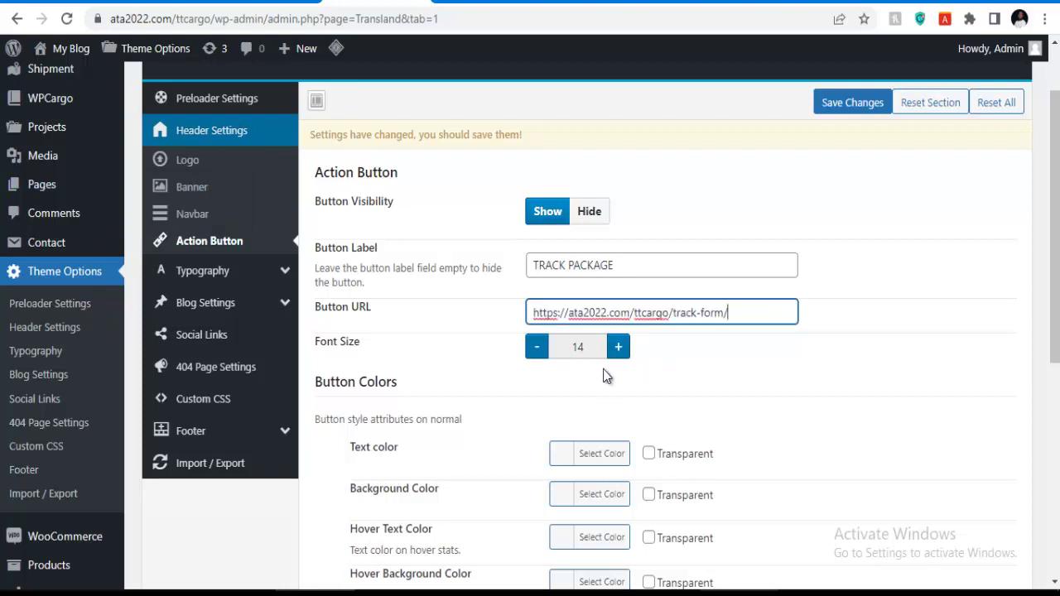
click(832, 122)
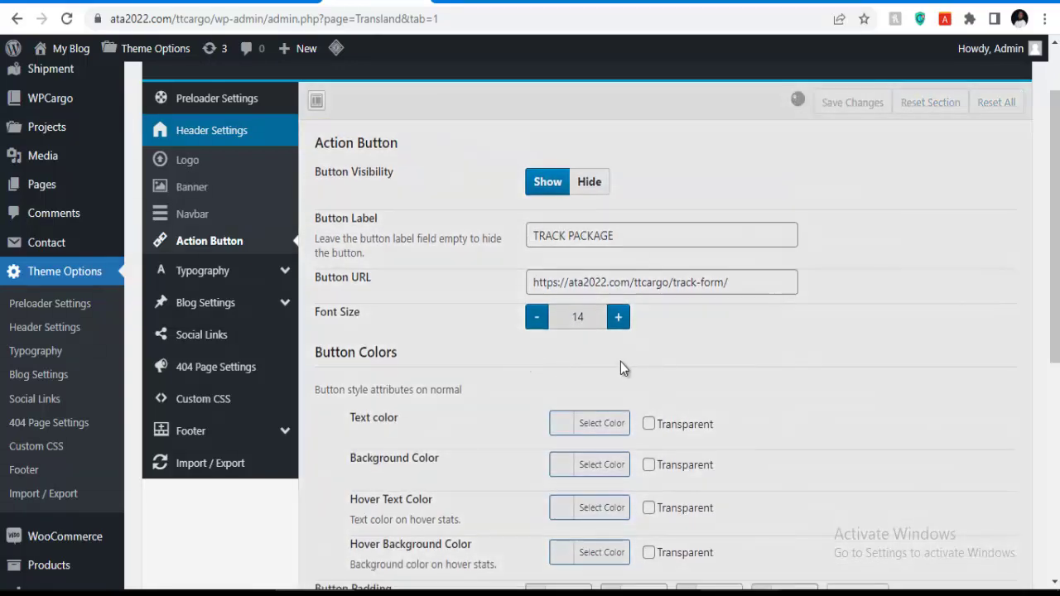
scroll(604, 334, down, 2)
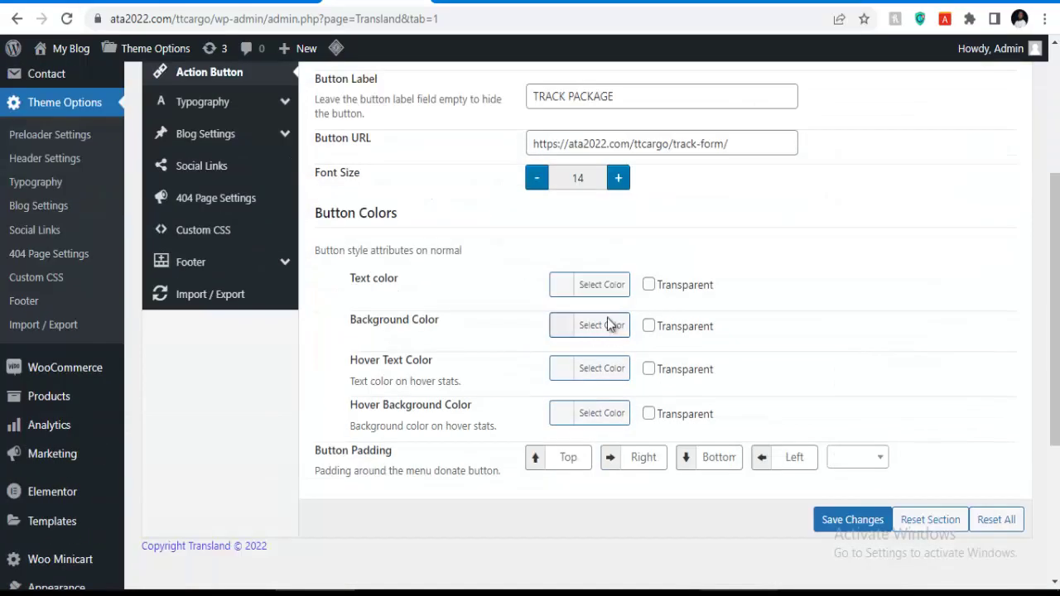
scroll(607, 323, down, 3)
scroll(605, 362, up, 6)
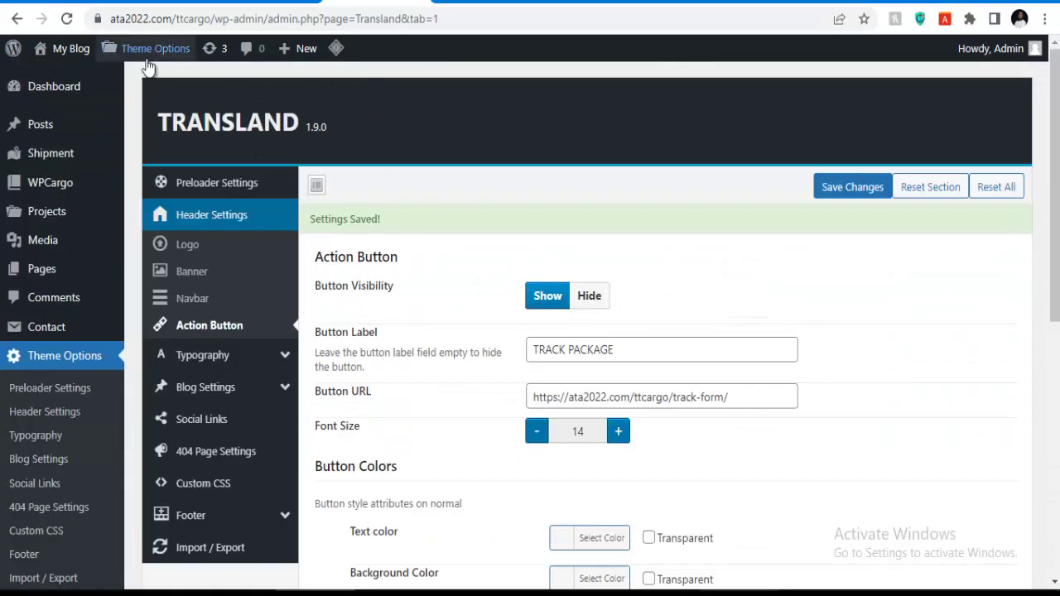
mouse_move(68, 63)
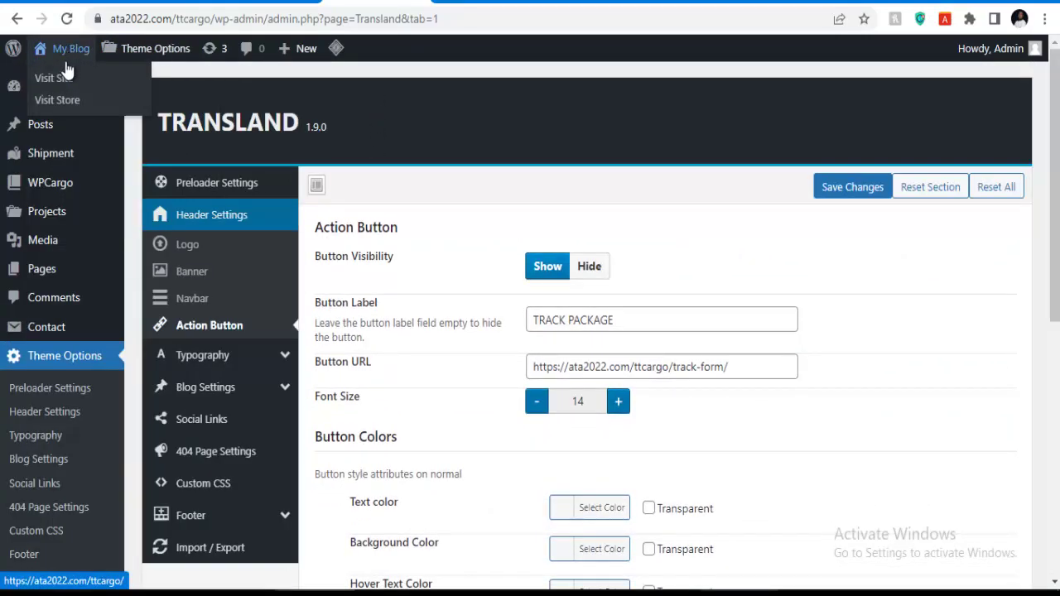
right_click(63, 76)
click(109, 79)
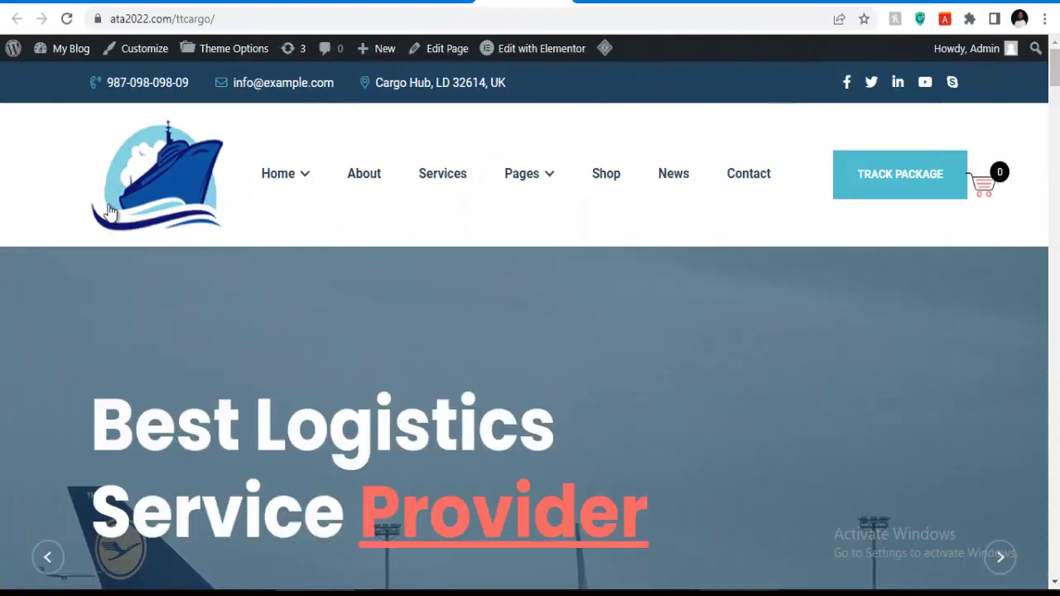
scroll(392, 314, down, 6)
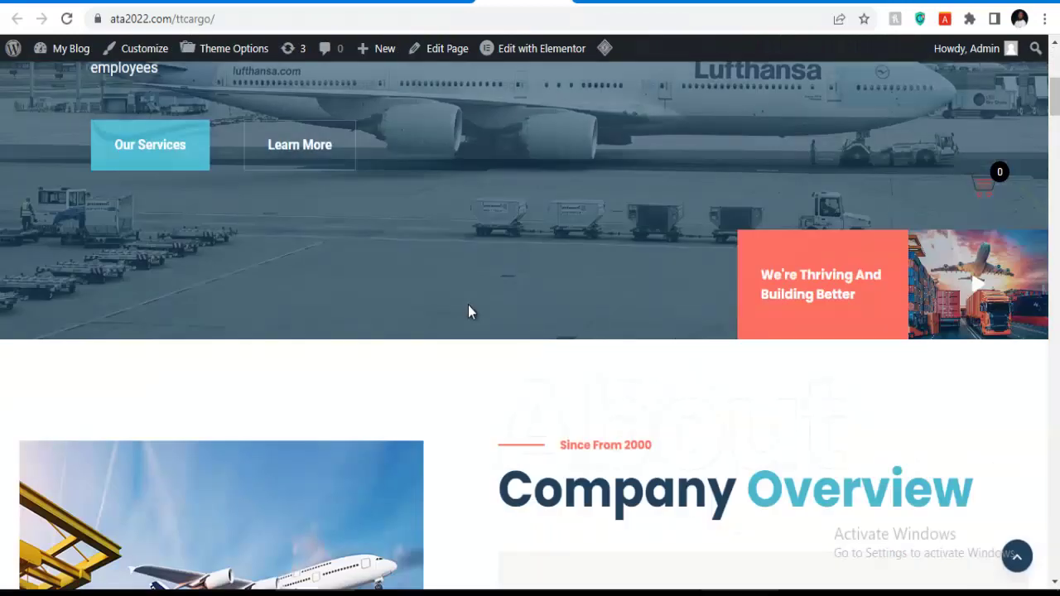
scroll(468, 306, up, 3)
scroll(314, 320, up, 3)
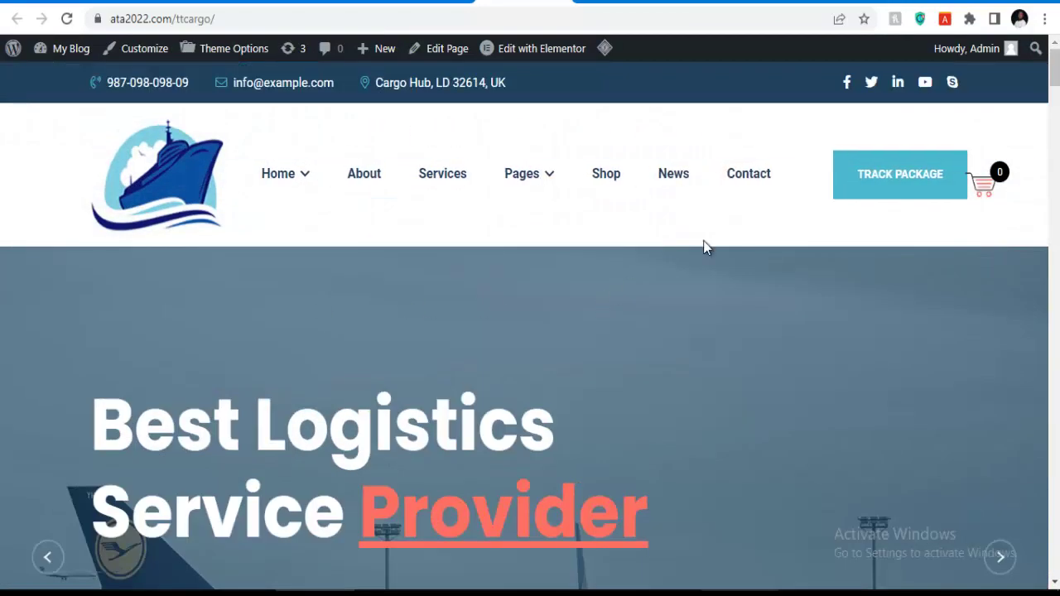
On the TRACK PACKAGE page, paste the consignment number from Notepad and run the tracking lookup.
click(893, 179)
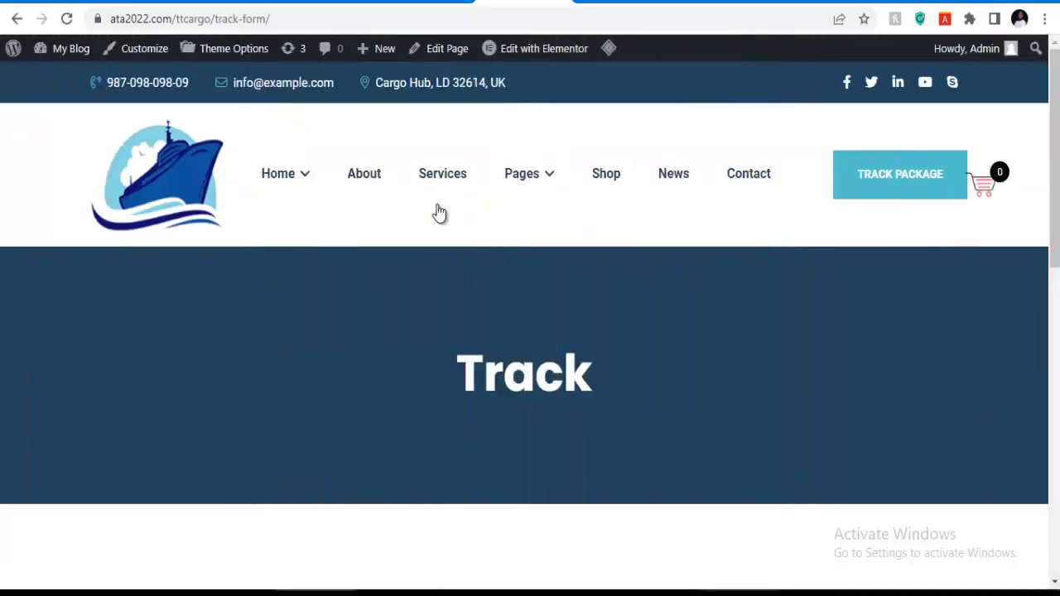
scroll(437, 213, down, 3)
scroll(494, 264, up, 4)
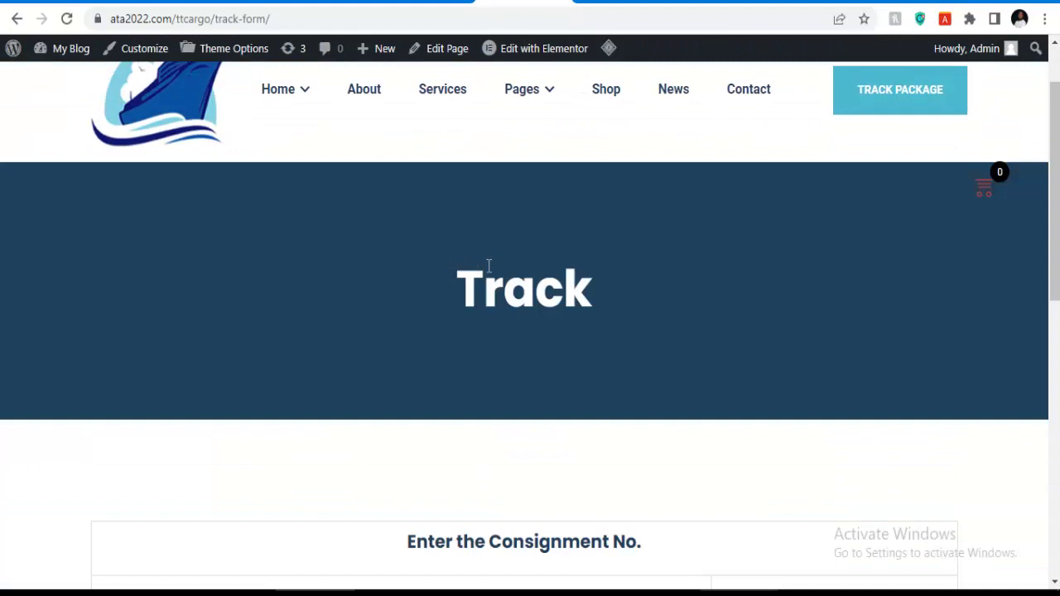
scroll(525, 267, down, 5)
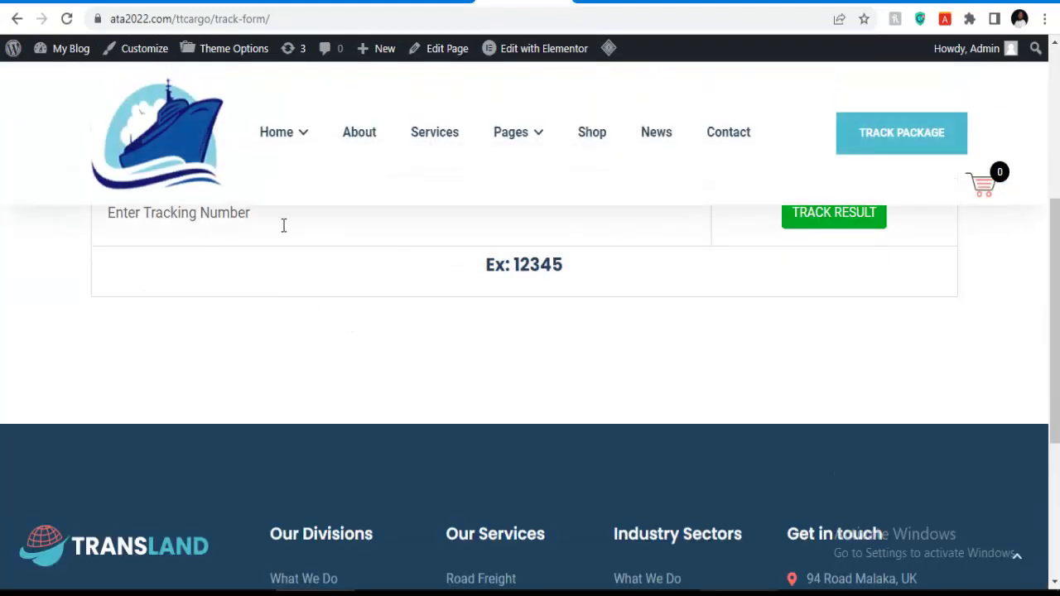
scroll(273, 249, up, 1)
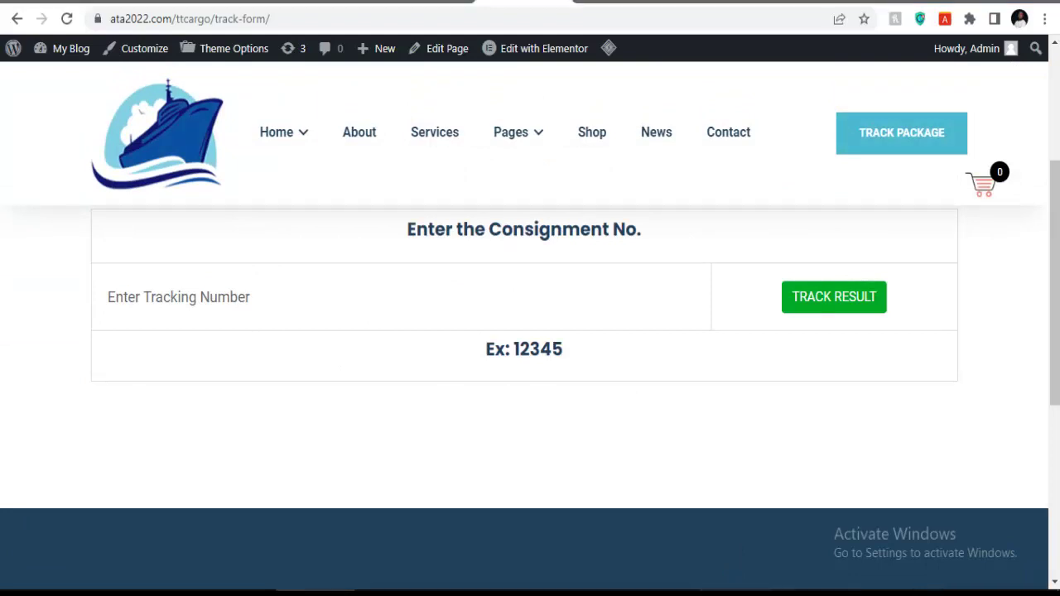
key(alt+Tab)
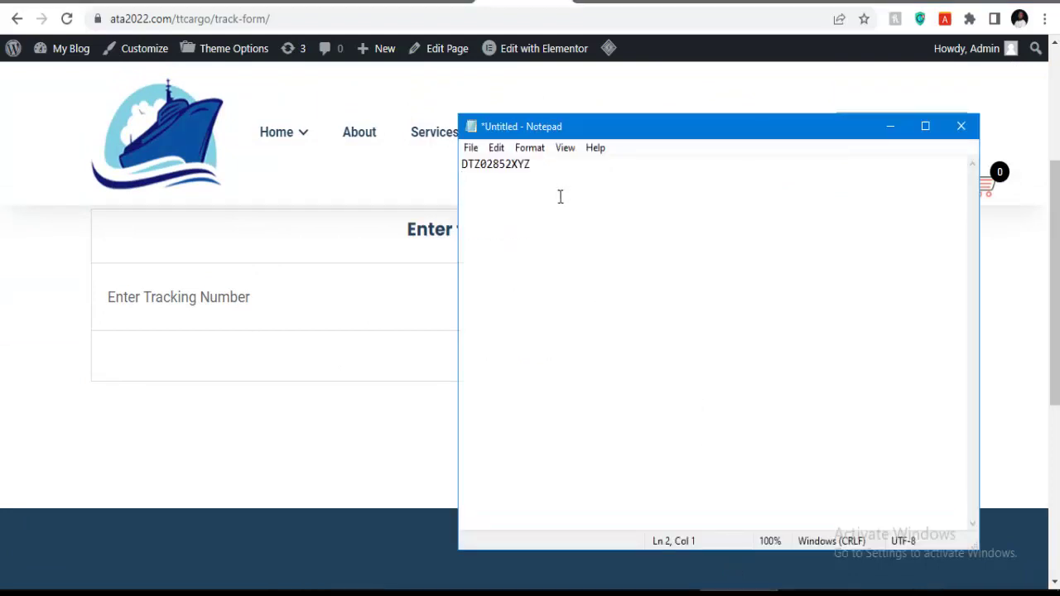
key(ctrl+a)
key(ctrl+c)
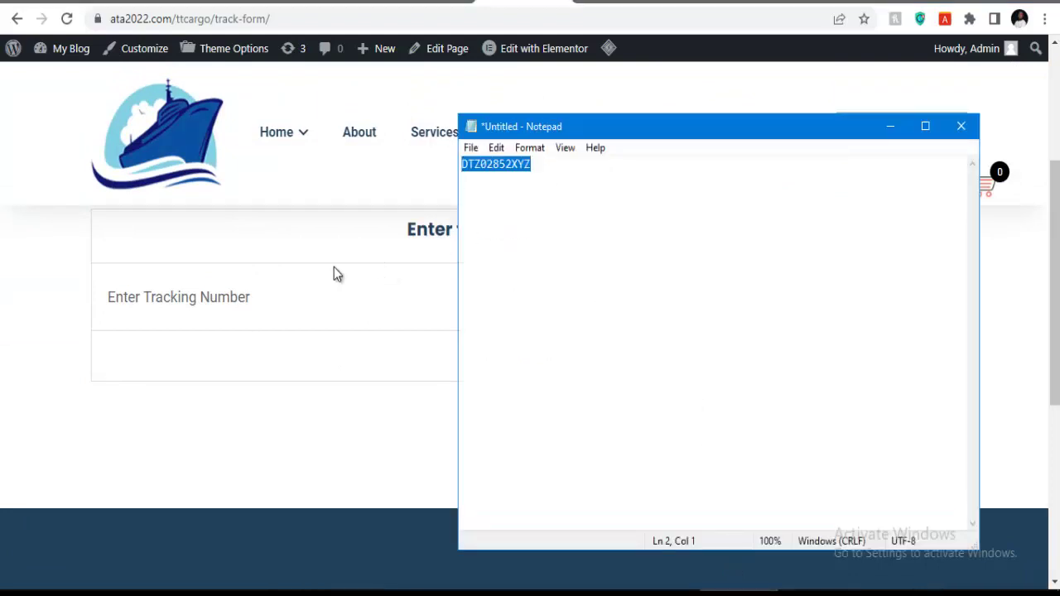
click(273, 294)
key(ctrl+v)
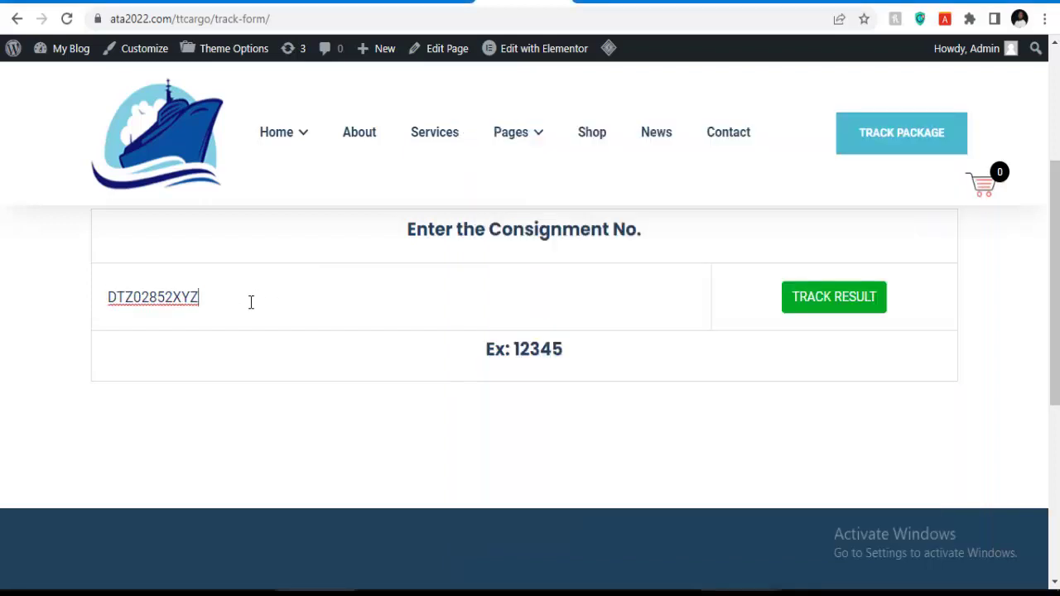
click(816, 301)
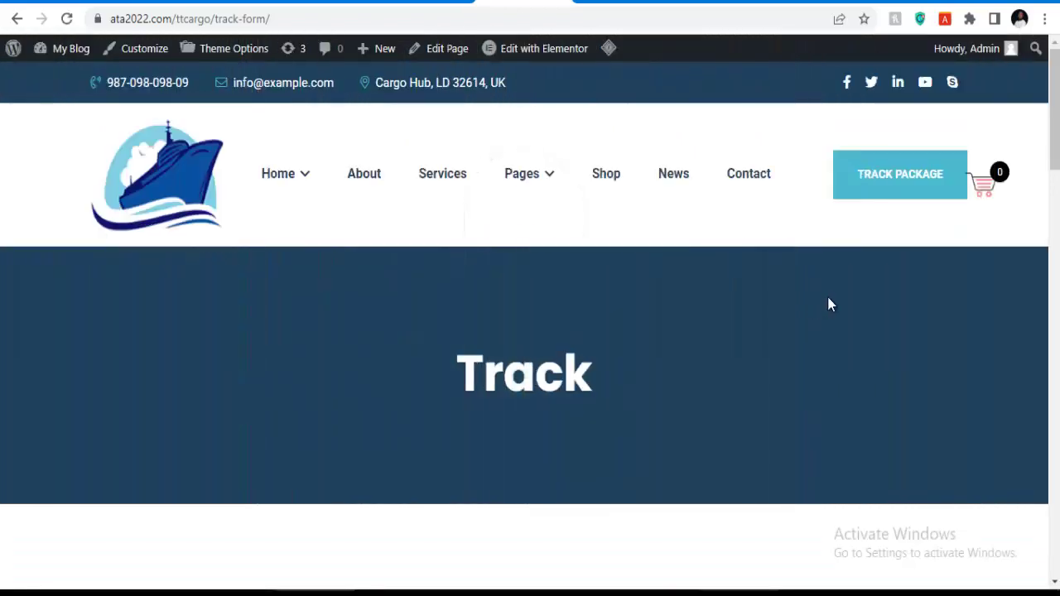
Review the shipment tracking results and barcode with the page zoomed to 90%.
scroll(605, 333, down, 12)
scroll(599, 333, down, 5)
scroll(599, 333, up, 8)
scroll(591, 335, up, 6)
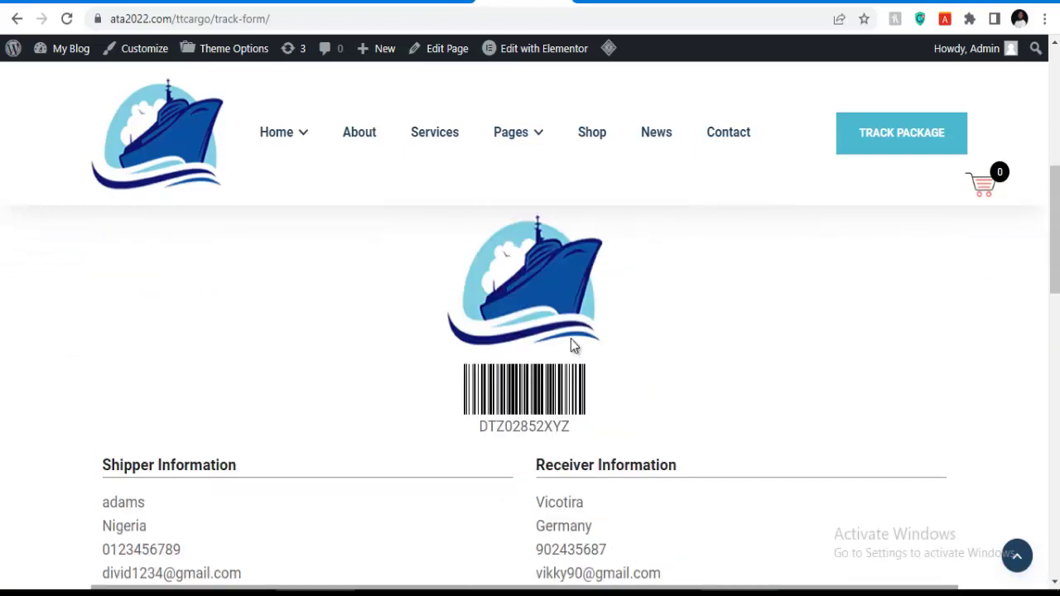
scroll(587, 389, down, 1)
scroll(599, 370, down, 3)
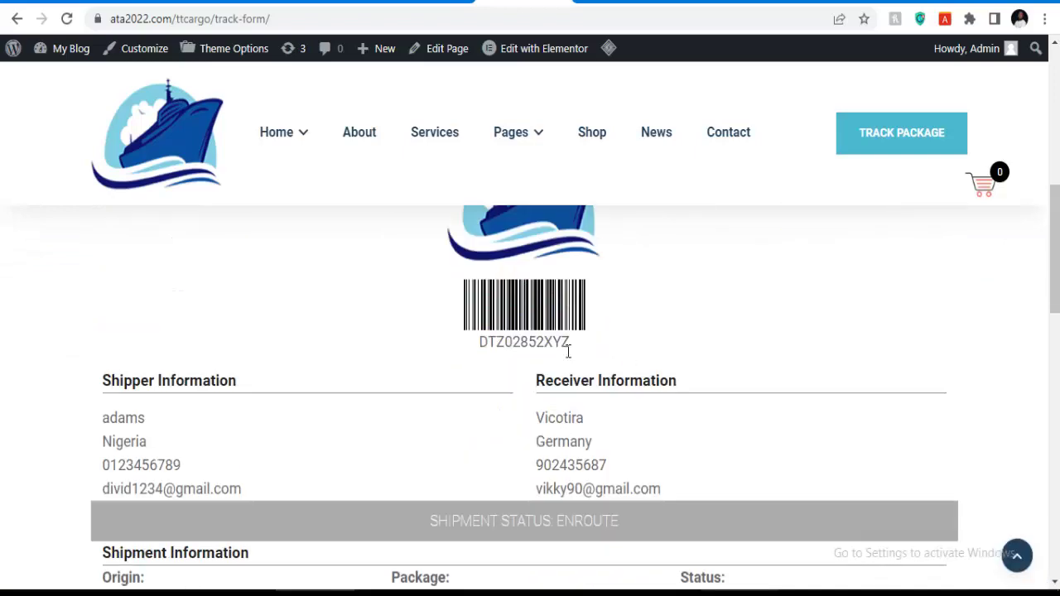
key(ctrl+minus)
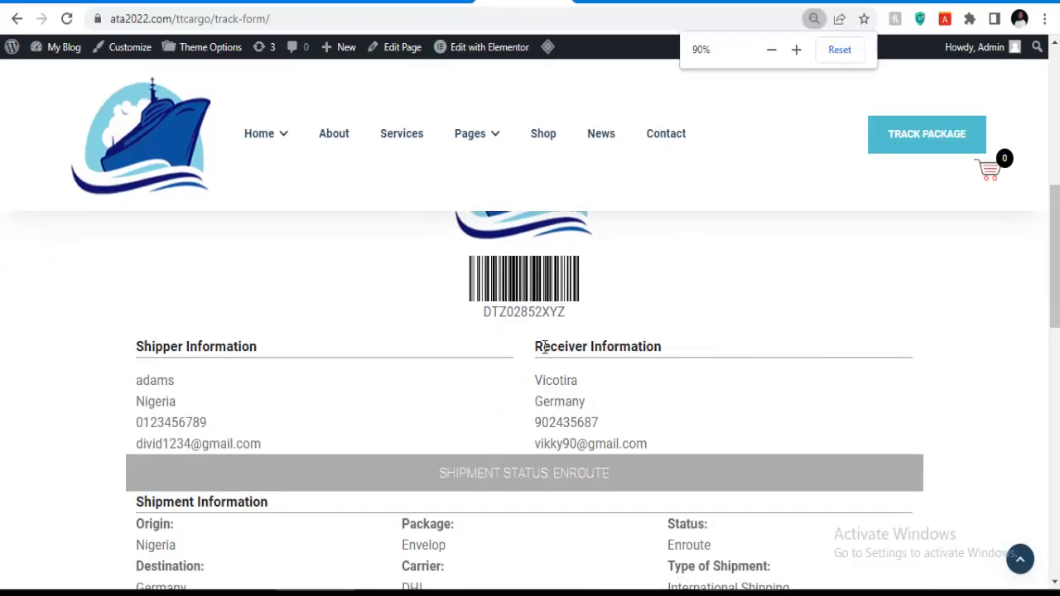
scroll(558, 421, down, 9)
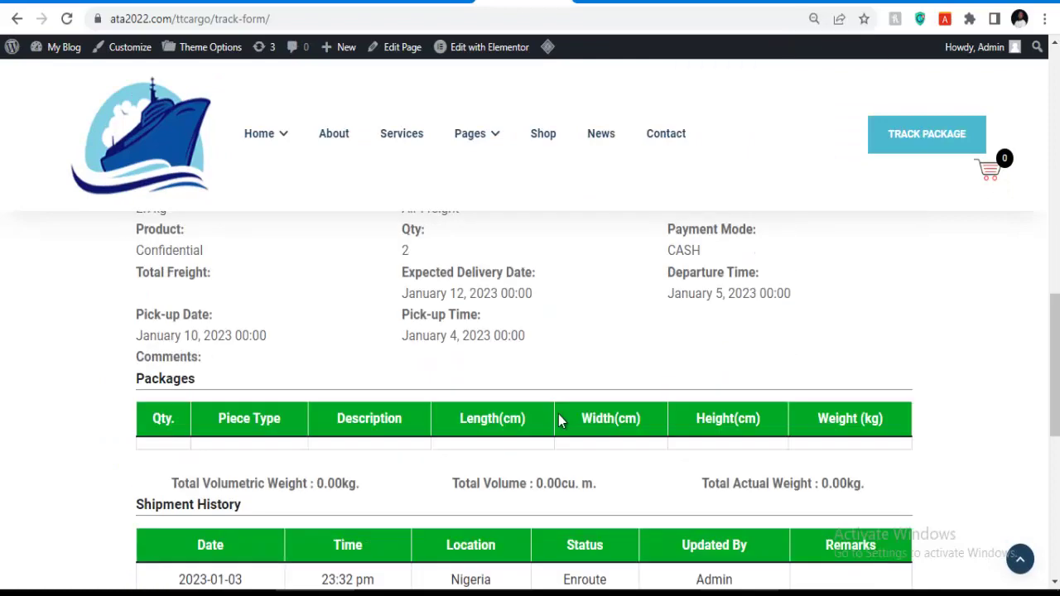
scroll(557, 418, up, 5)
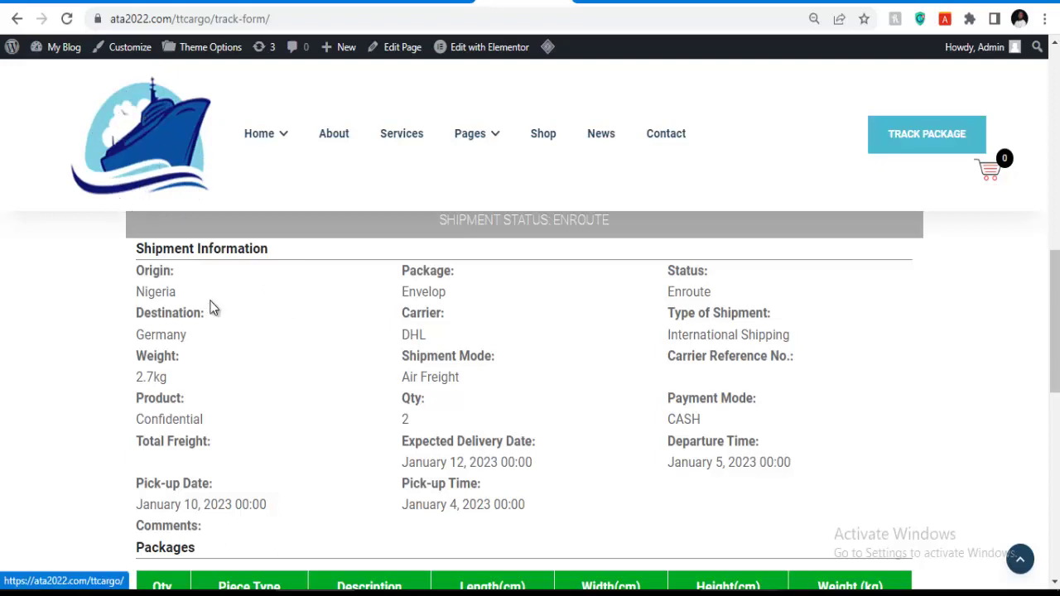
scroll(219, 299, up, 3)
scroll(602, 324, up, 3)
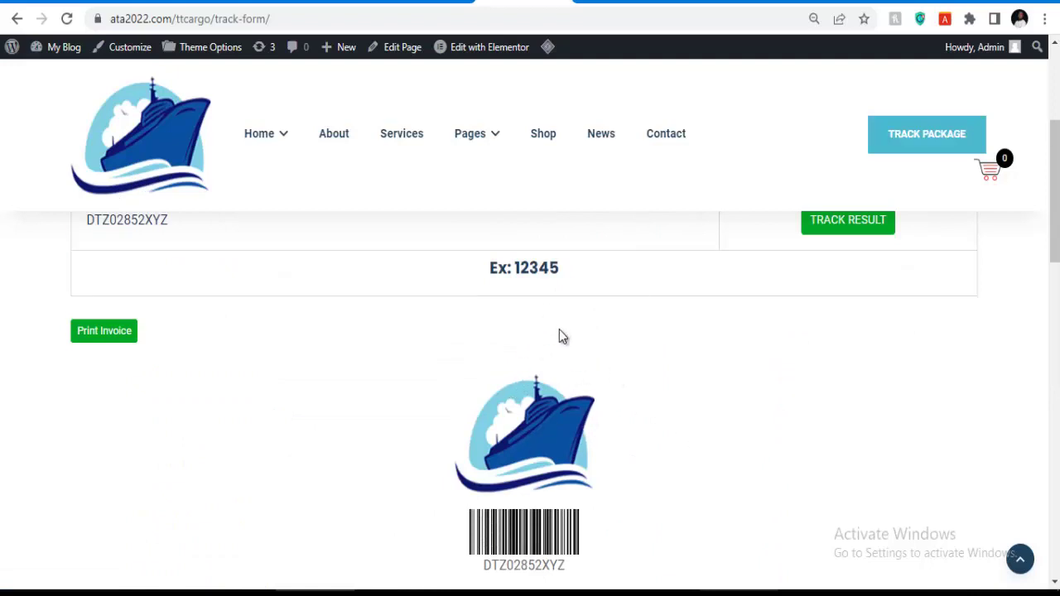
scroll(570, 420, down, 4)
scroll(535, 317, up, 2)
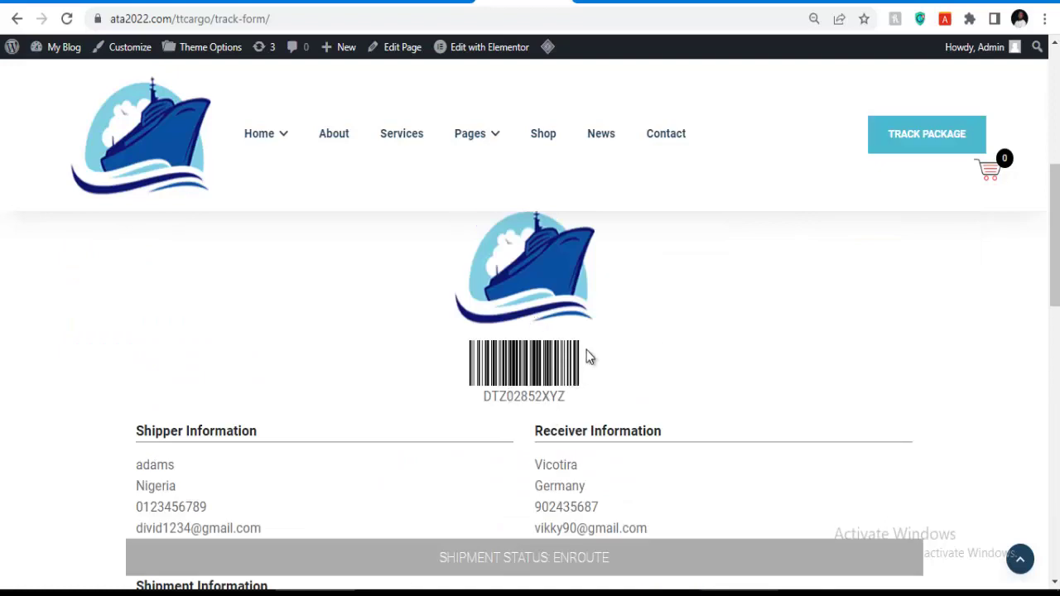
drag(585, 358, 464, 368)
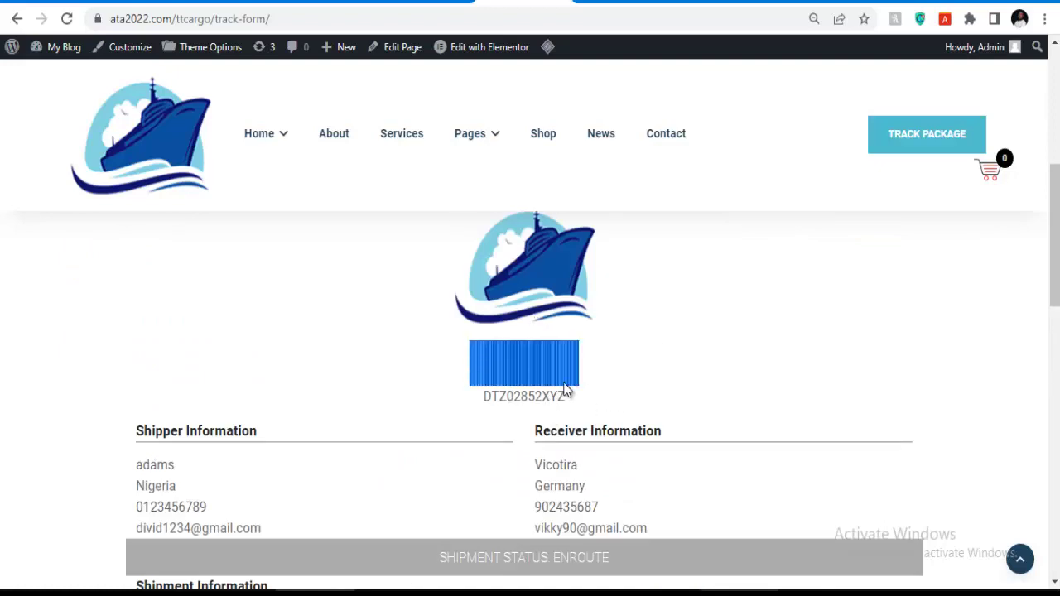
scroll(317, 370, up, 4)
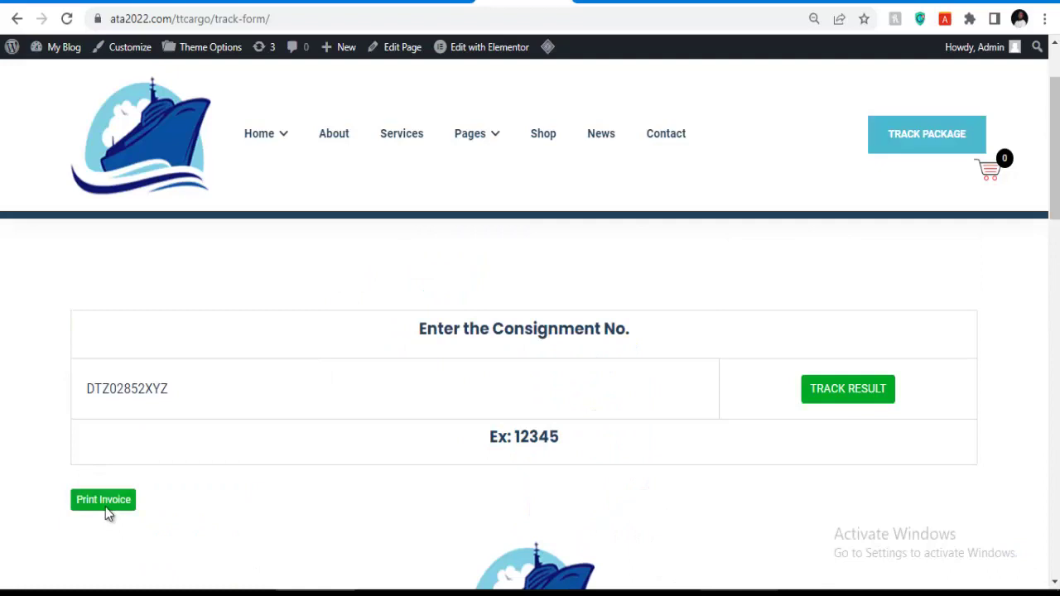
Bring up the printable invoice, look it over, and return to the admin pages list.
click(105, 507)
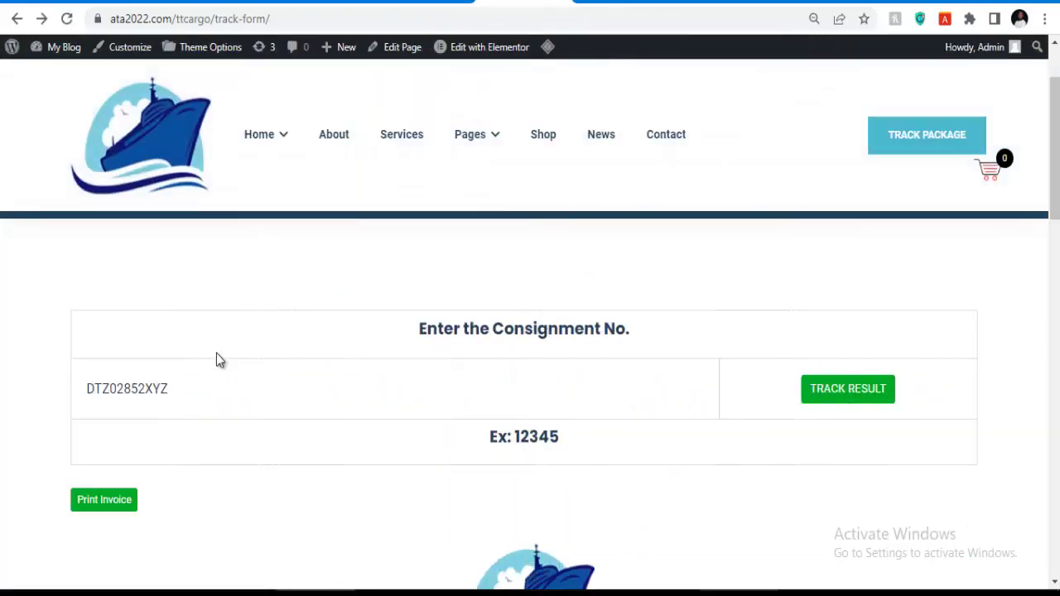
scroll(421, 356, down, 3)
scroll(318, 371, up, 2)
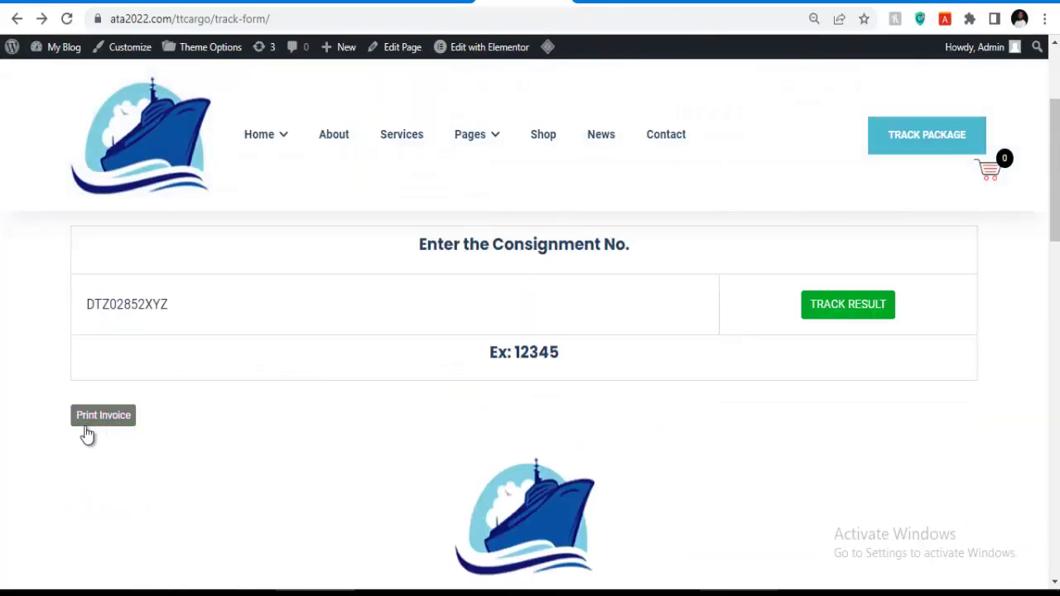
scroll(403, 370, down, 3)
scroll(404, 365, down, 7)
scroll(404, 362, up, 7)
scroll(607, 329, down, 4)
scroll(607, 329, down, 8)
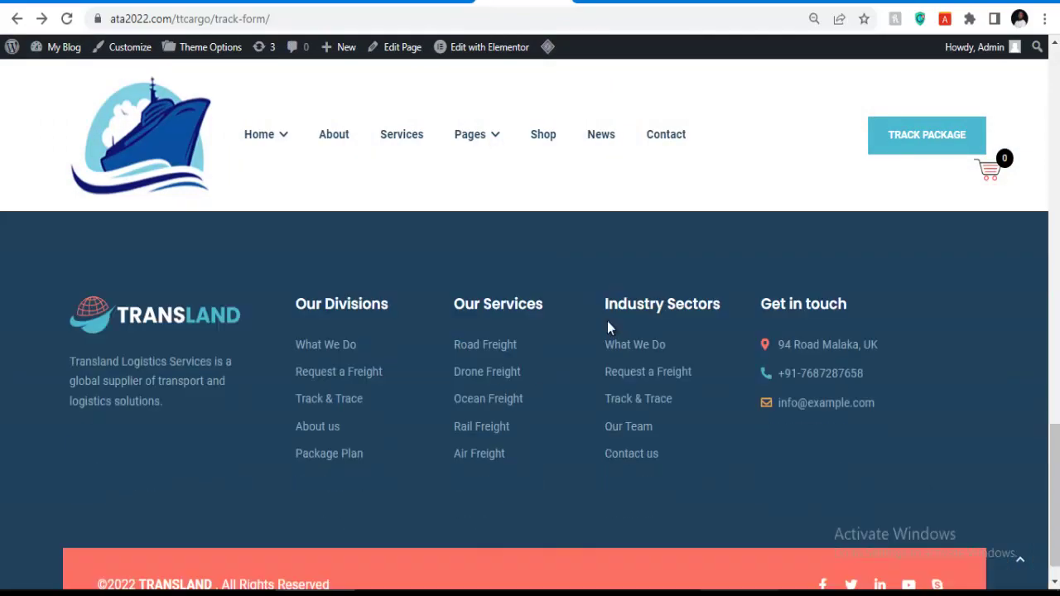
scroll(605, 329, up, 8)
scroll(603, 328, up, 10)
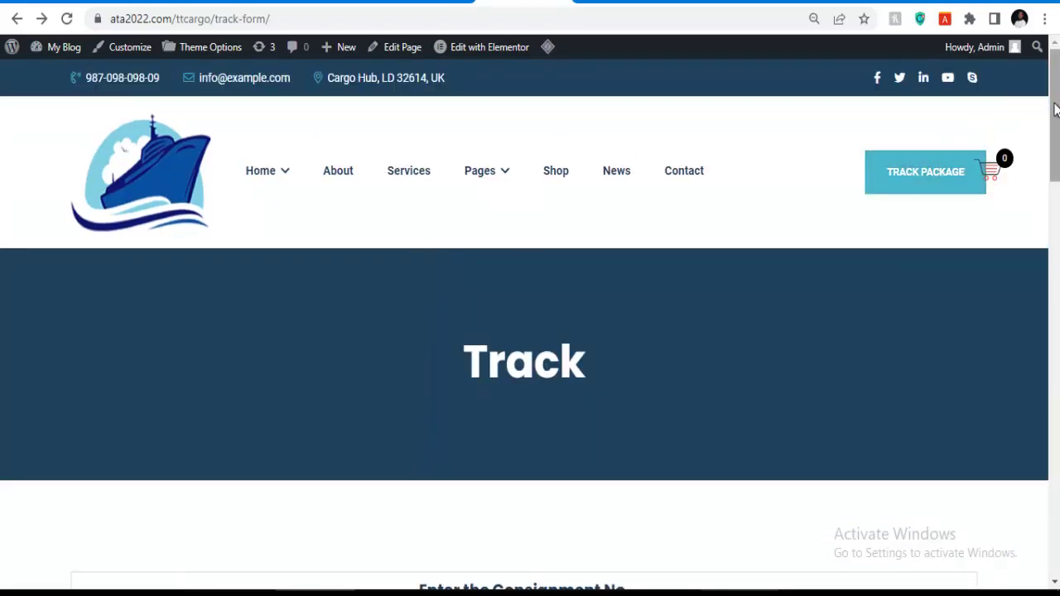
mouse_move(992, 165)
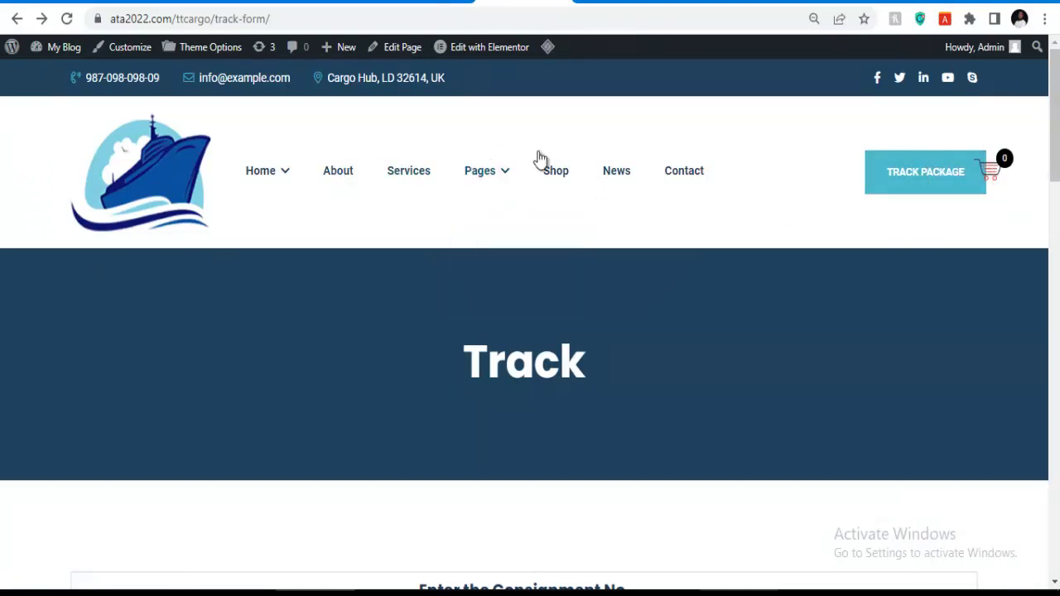
mouse_move(264, 184)
click(432, 2)
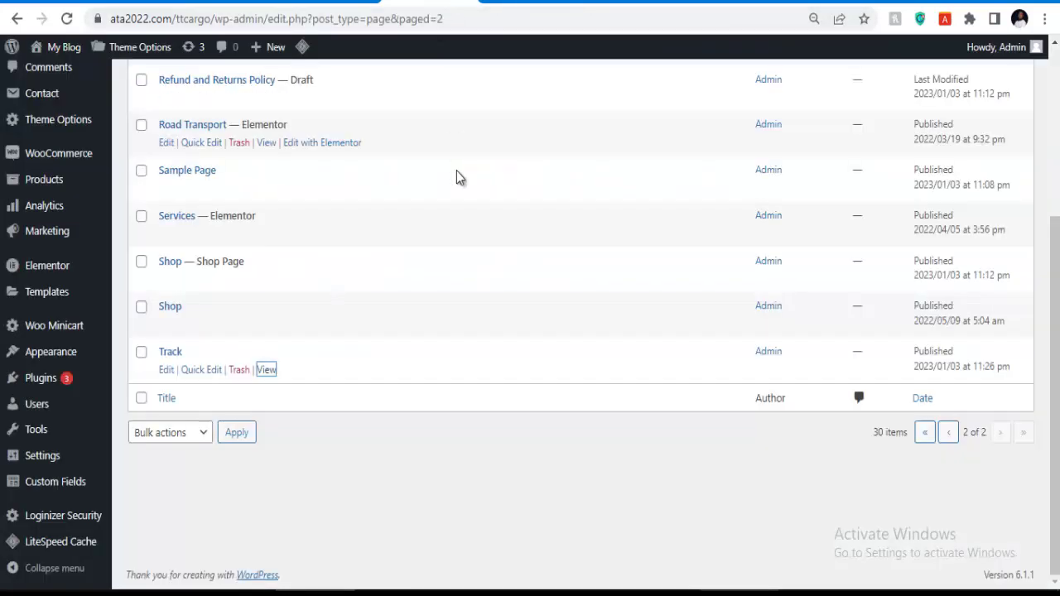
Check the Transland Typography settings' body font family and font weight options.
click(346, 2)
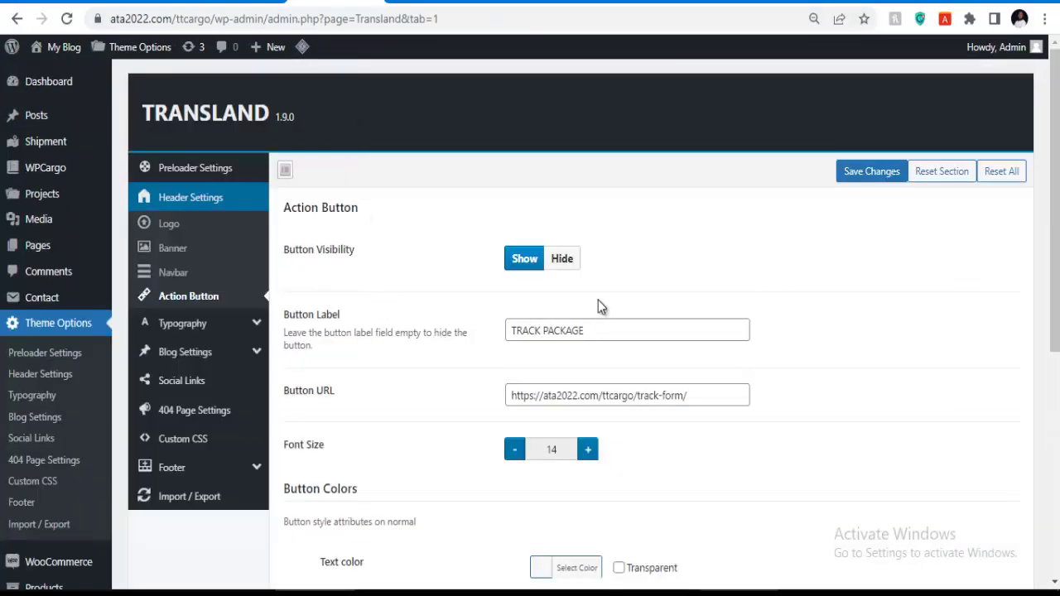
scroll(579, 356, down, 2)
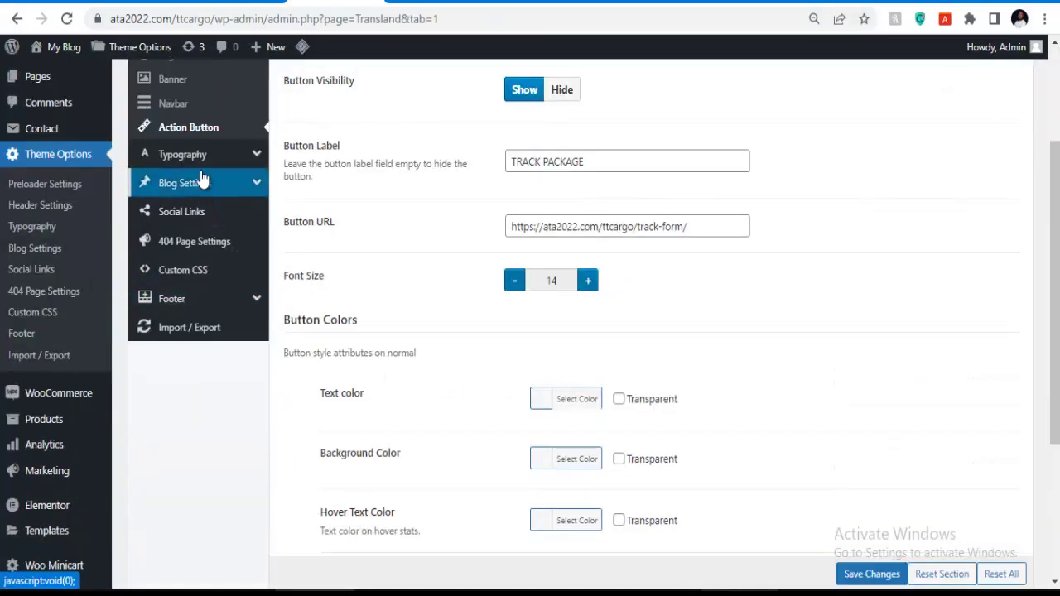
click(201, 157)
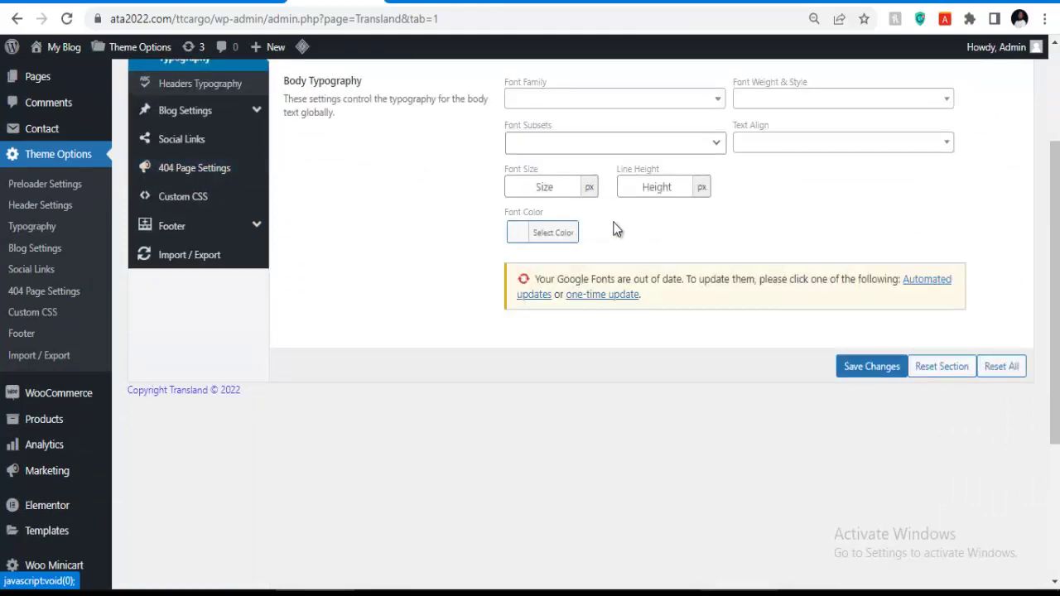
scroll(614, 229, up, 2)
click(560, 268)
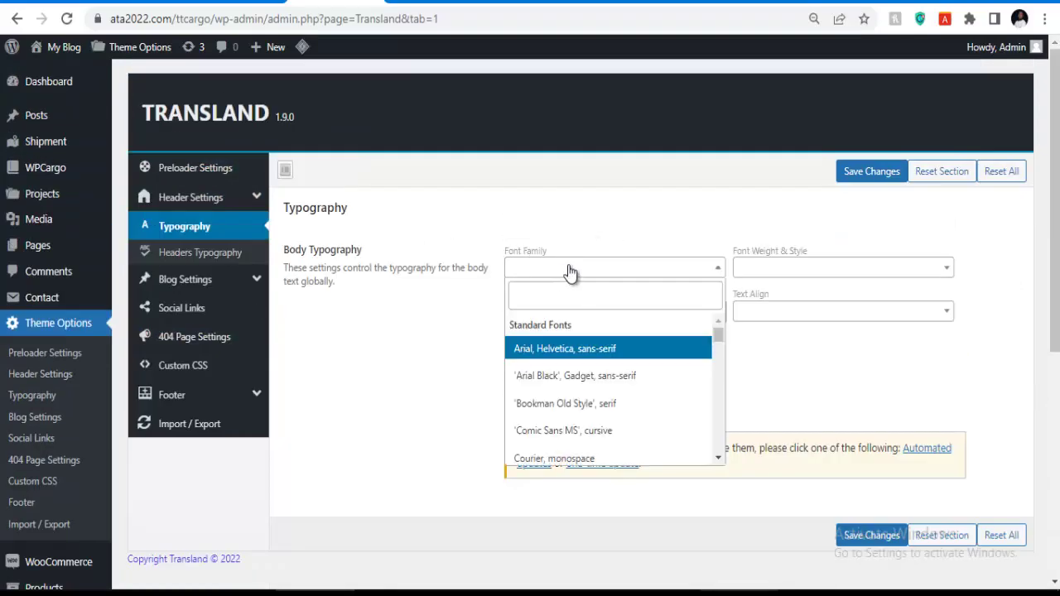
click(799, 273)
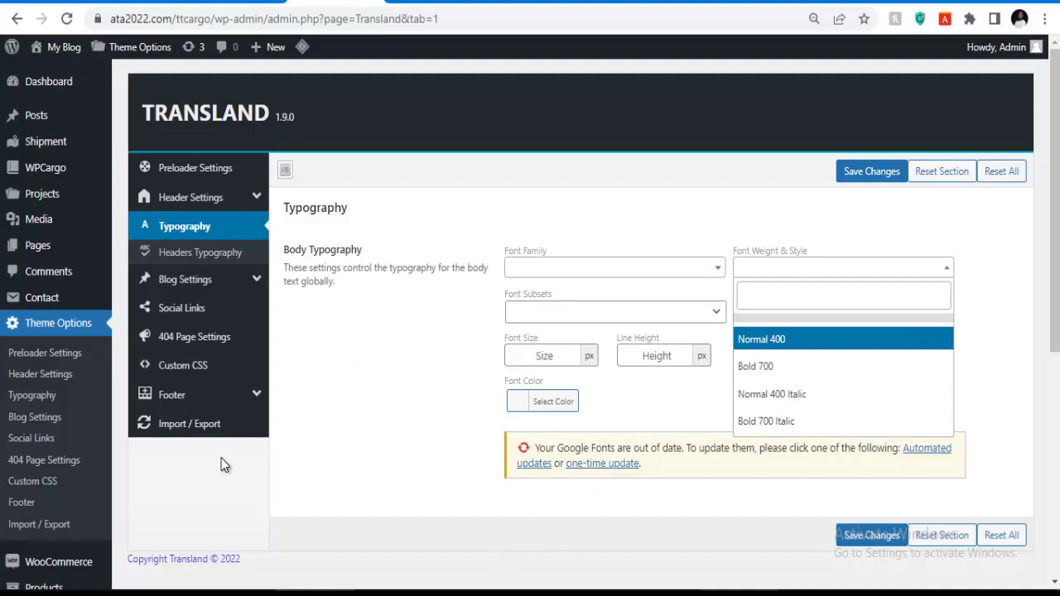
Look over the Blog Settings title bar, then move to the Social Links settings.
click(184, 282)
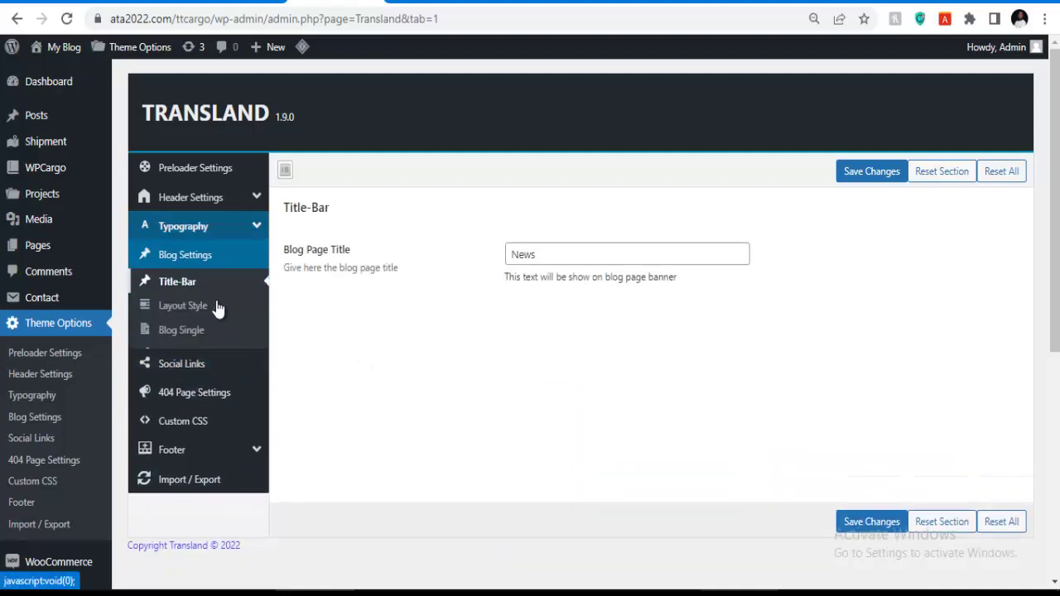
click(556, 260)
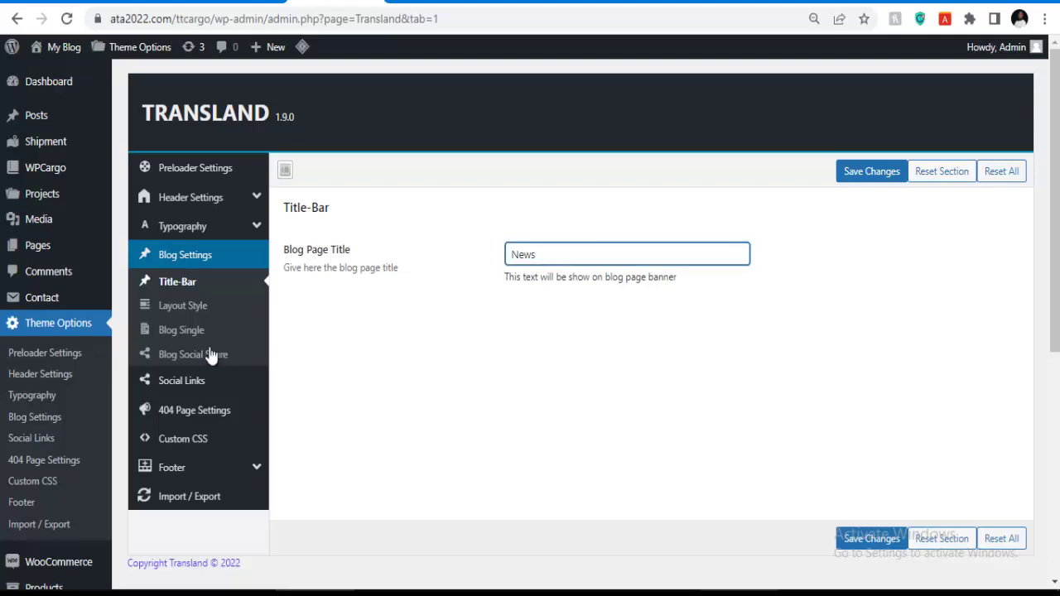
click(186, 384)
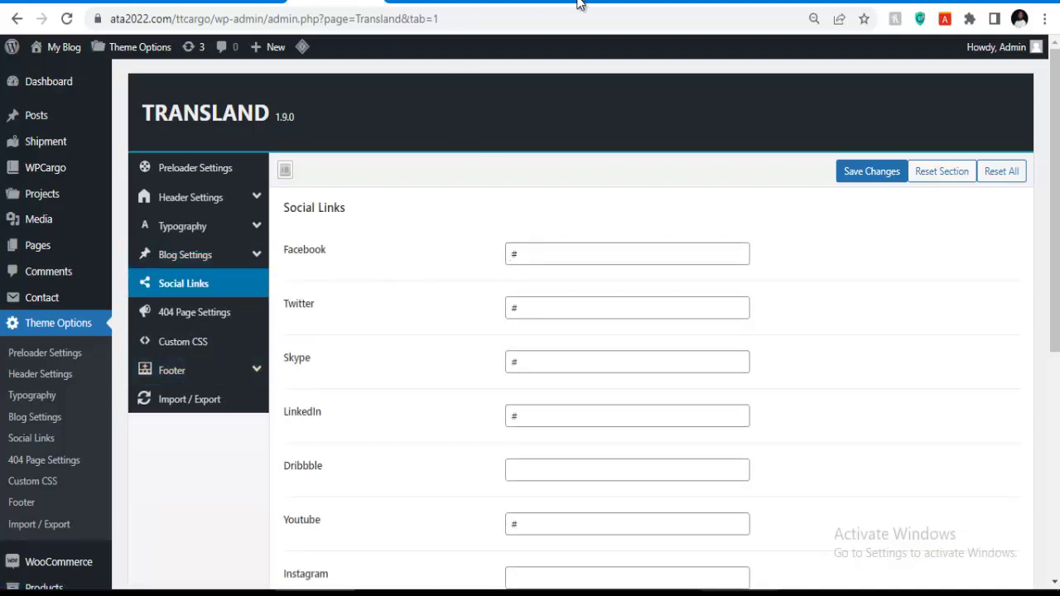
Delete the # from the Skype social link and save the theme options.
click(611, 7)
click(534, 361)
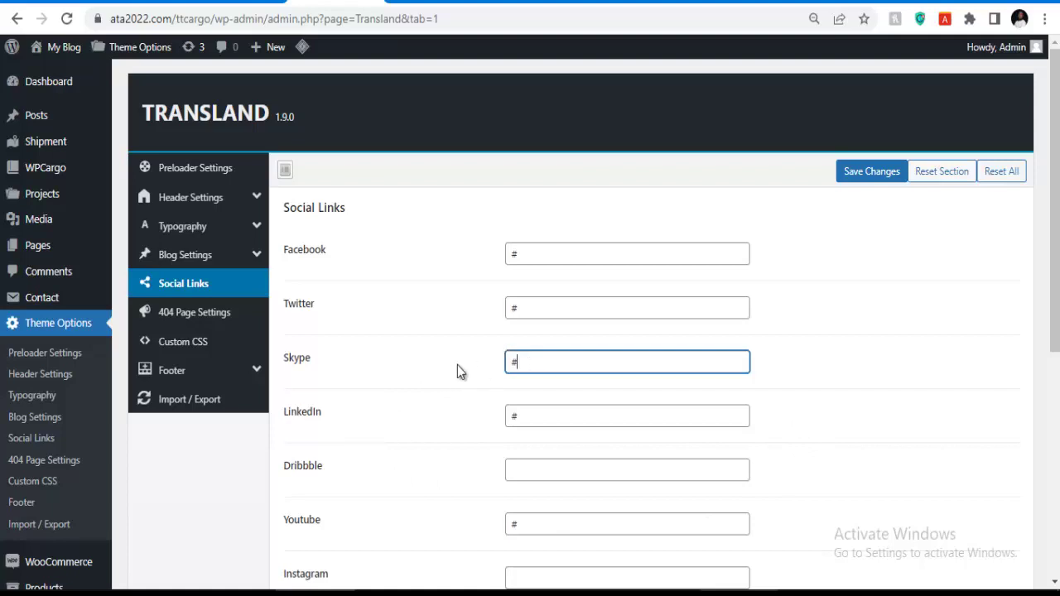
key(BackSpace)
double_click(531, 250)
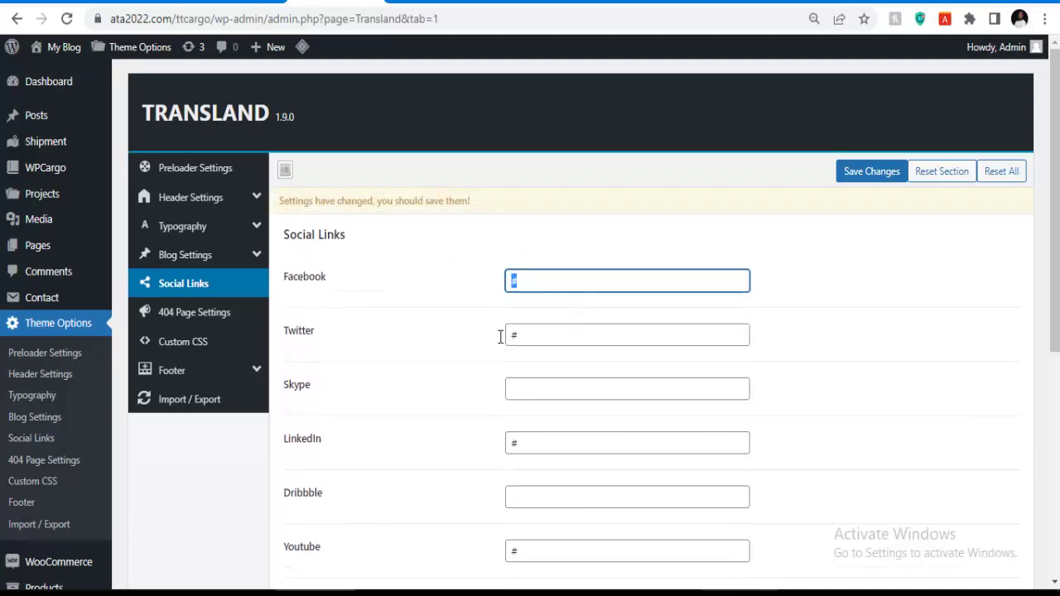
scroll(469, 454, down, 1)
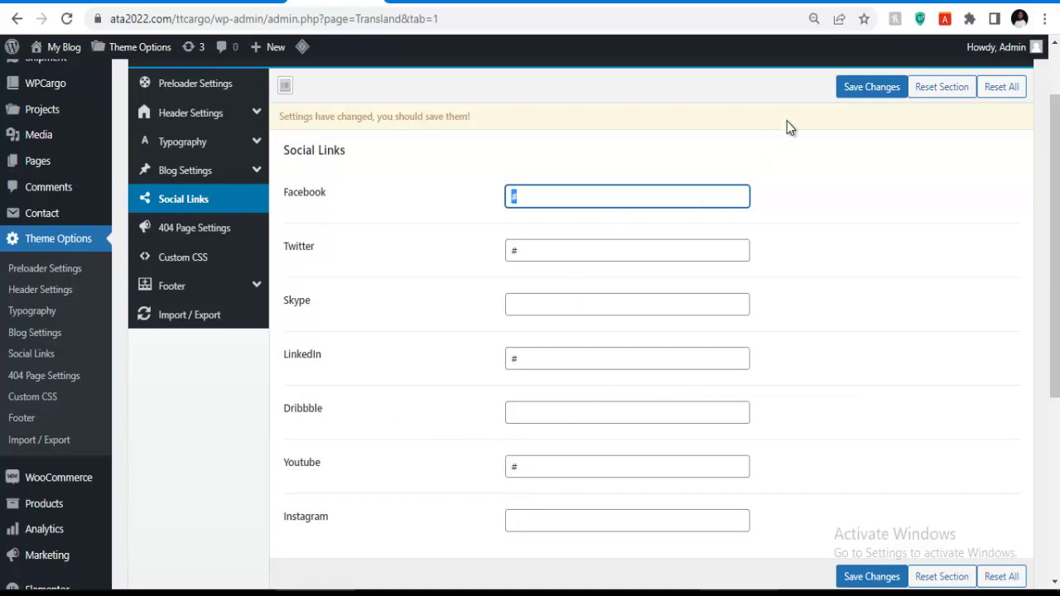
click(852, 96)
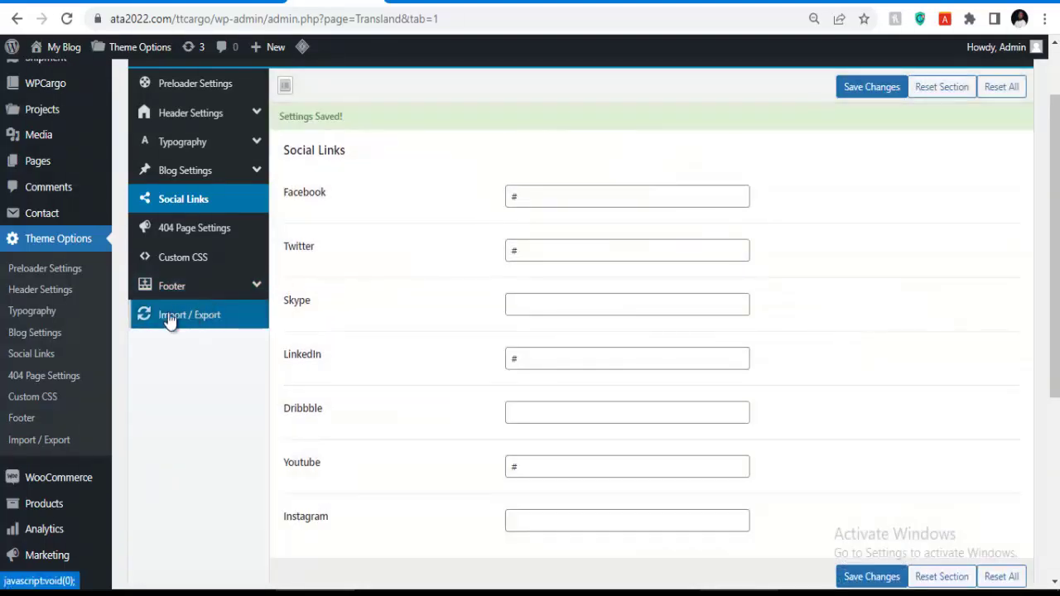
Expand the Footer options and bring up Footer Top Settings.
click(205, 292)
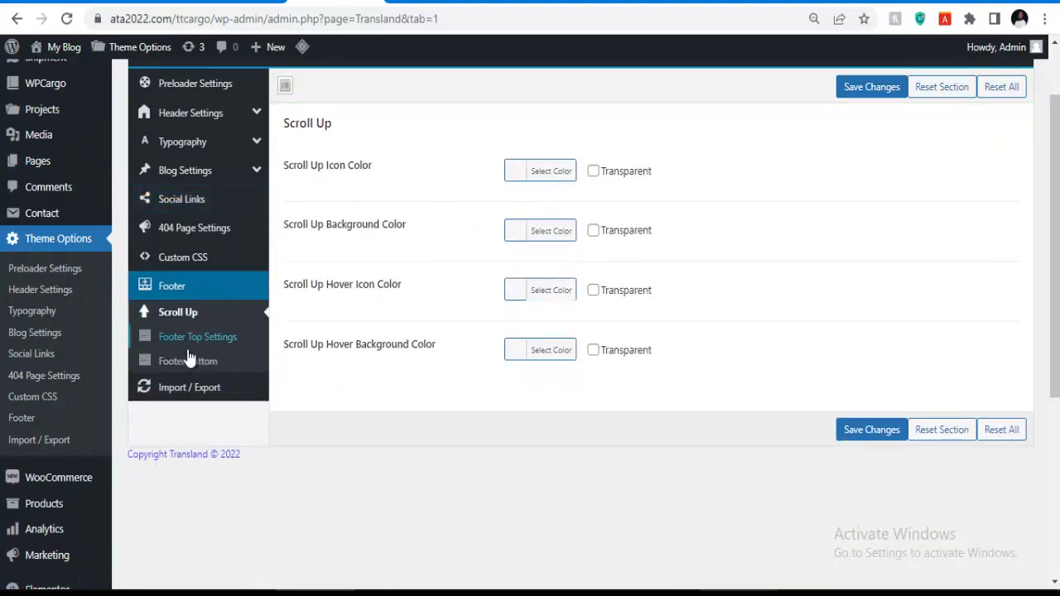
click(190, 340)
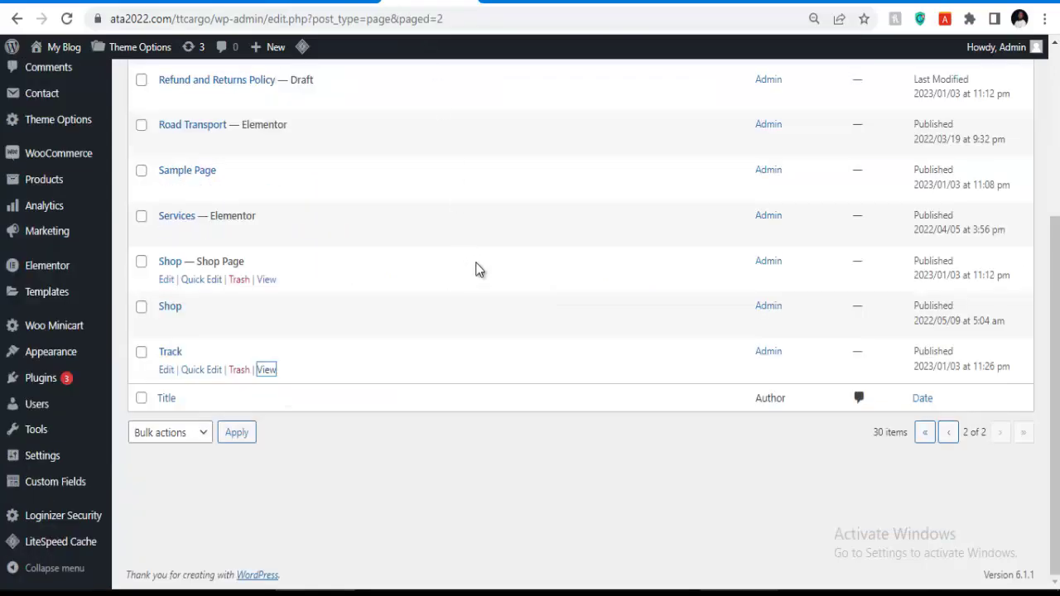
scroll(476, 268, up, 5)
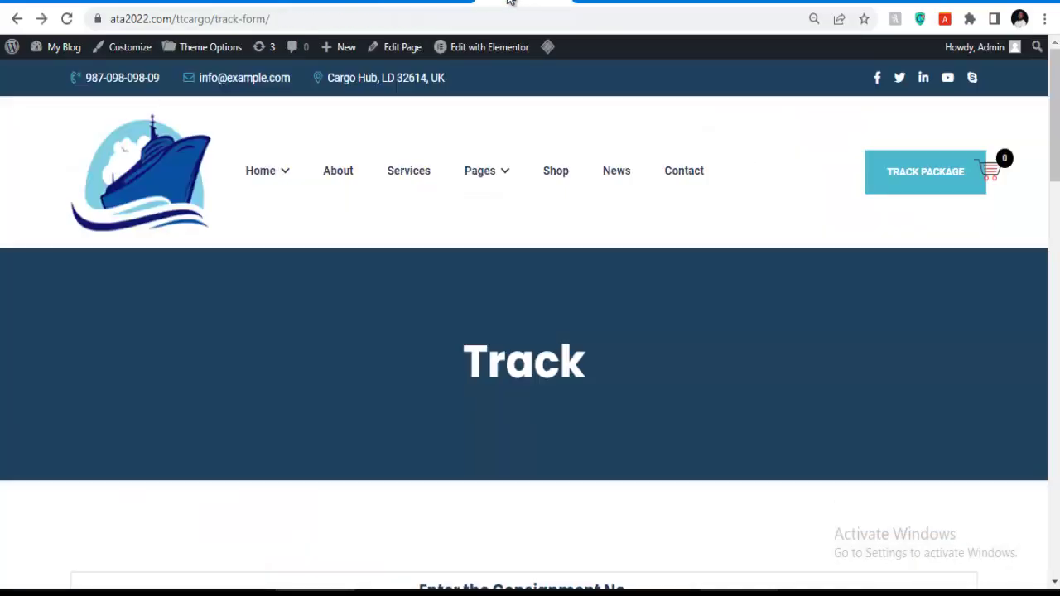
Scroll the live Track page down to its footer and back, then go back to the admin Pages list.
scroll(497, 432, down, 15)
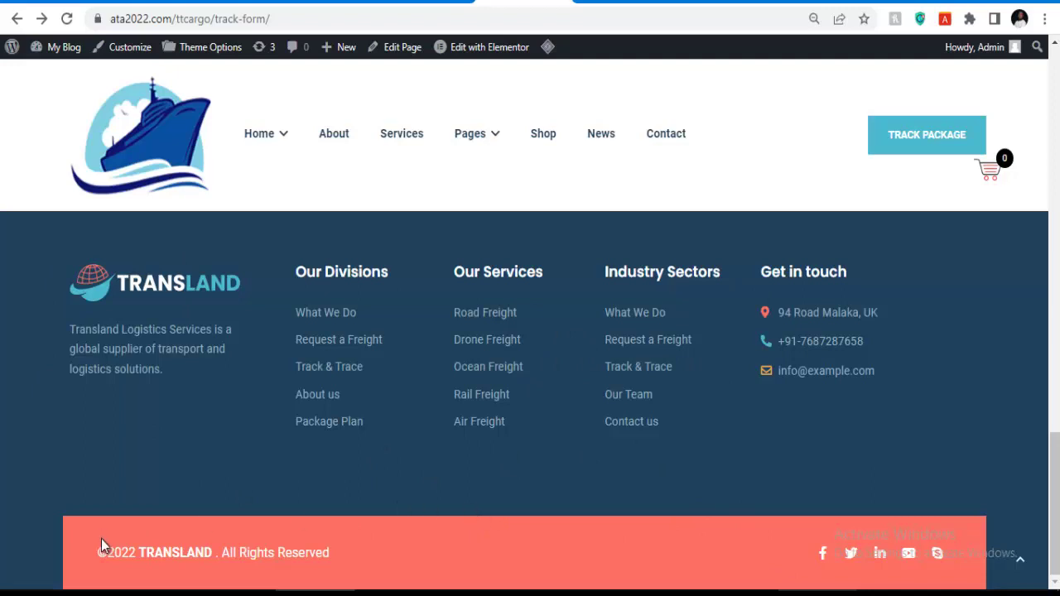
scroll(269, 210, up, 15)
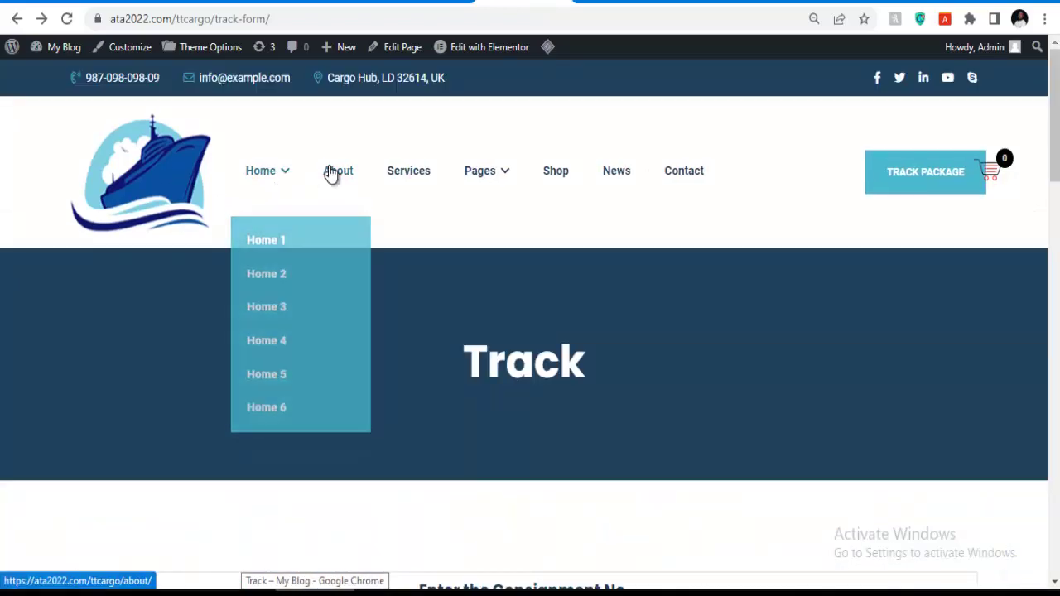
key(alt+Left)
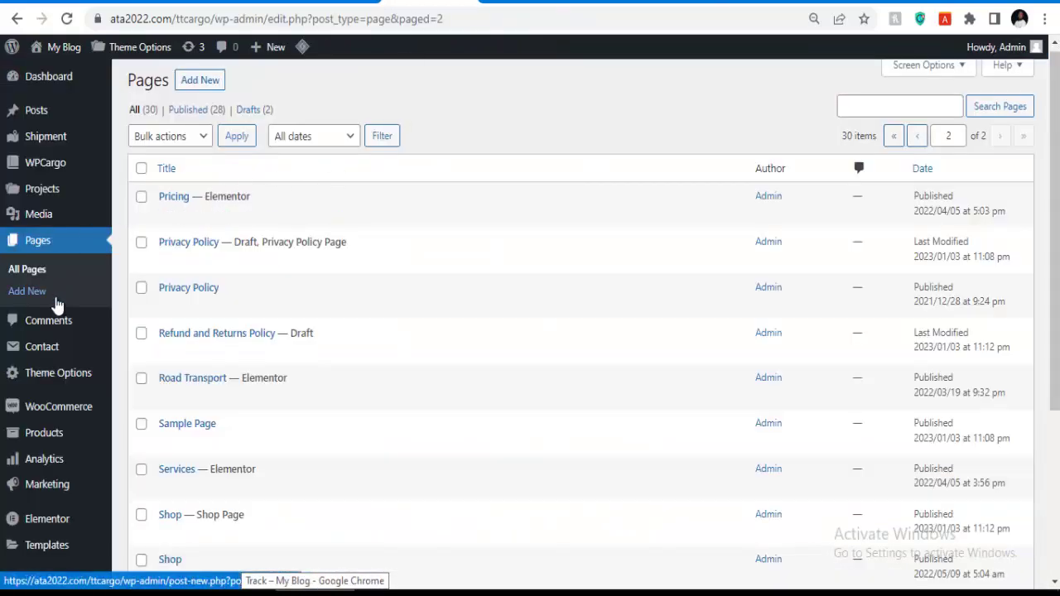
In Appearance > Menus, look over the Main Menu structure and choose Delete Menu.
mouse_move(55, 418)
scroll(51, 426, down, 3)
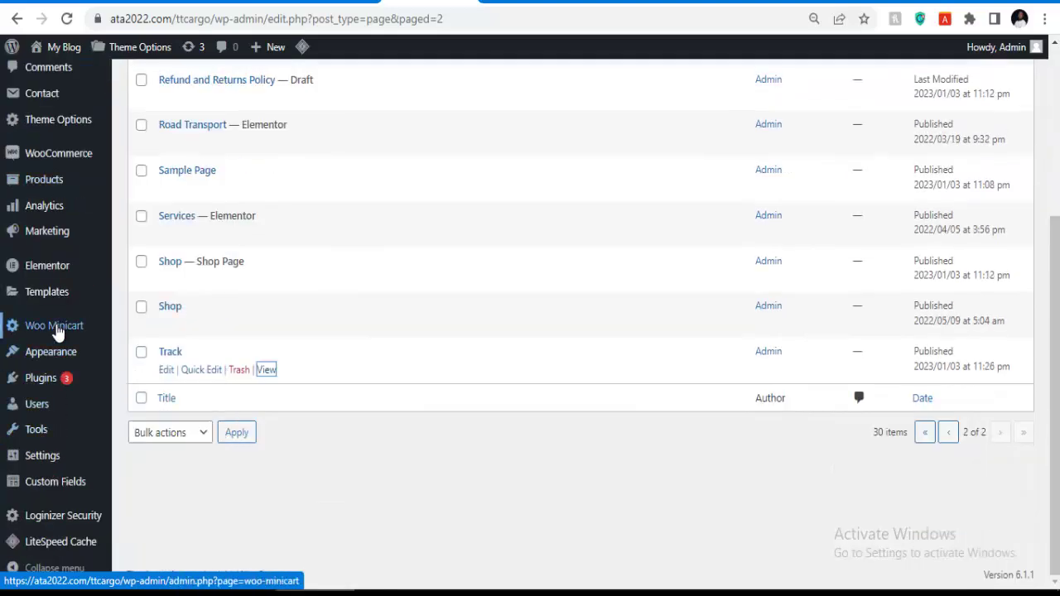
mouse_move(54, 357)
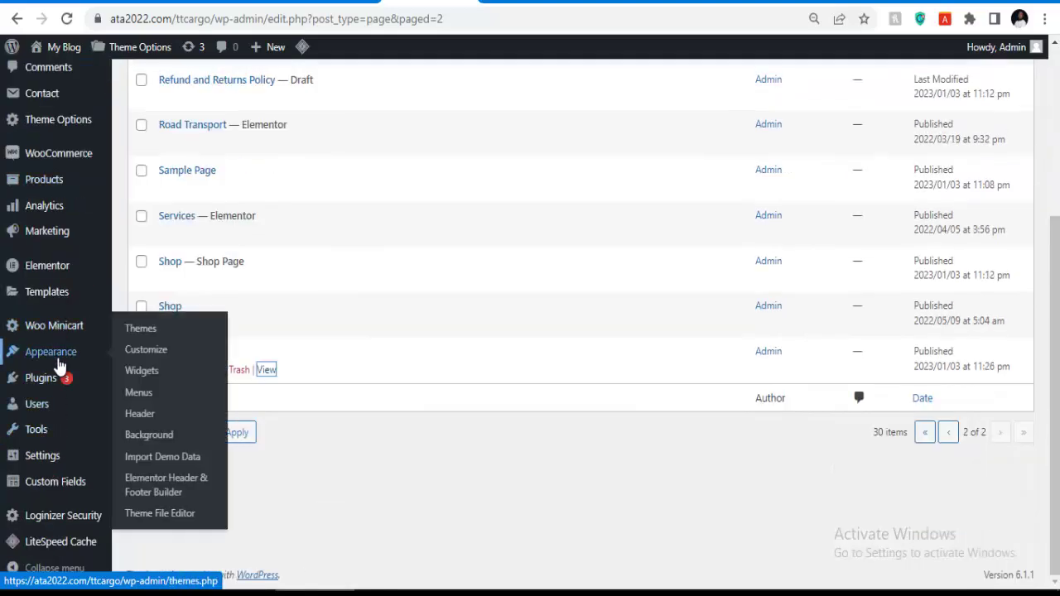
click(139, 394)
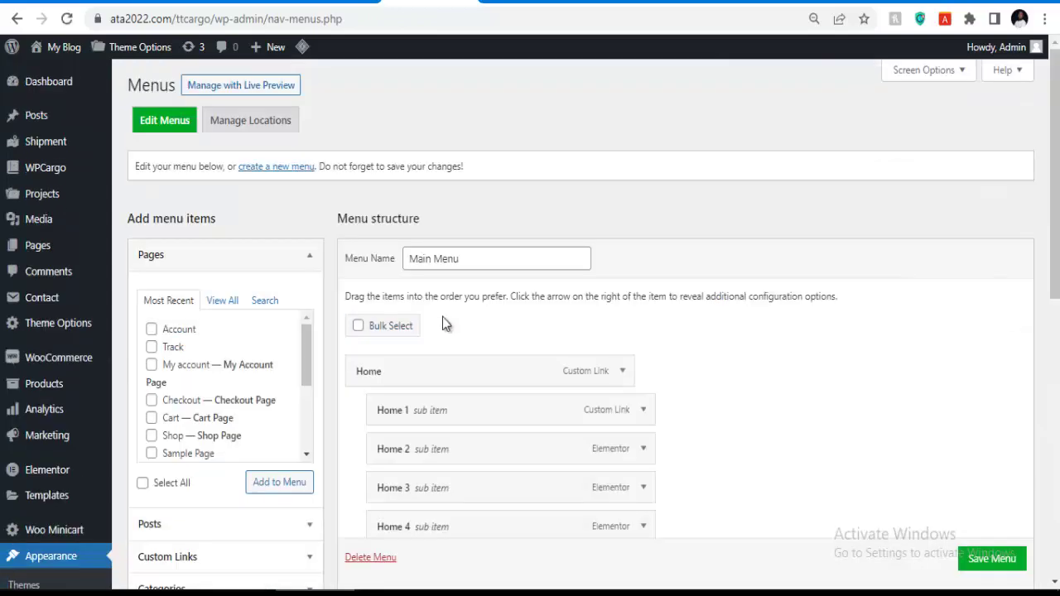
scroll(447, 323, down, 7)
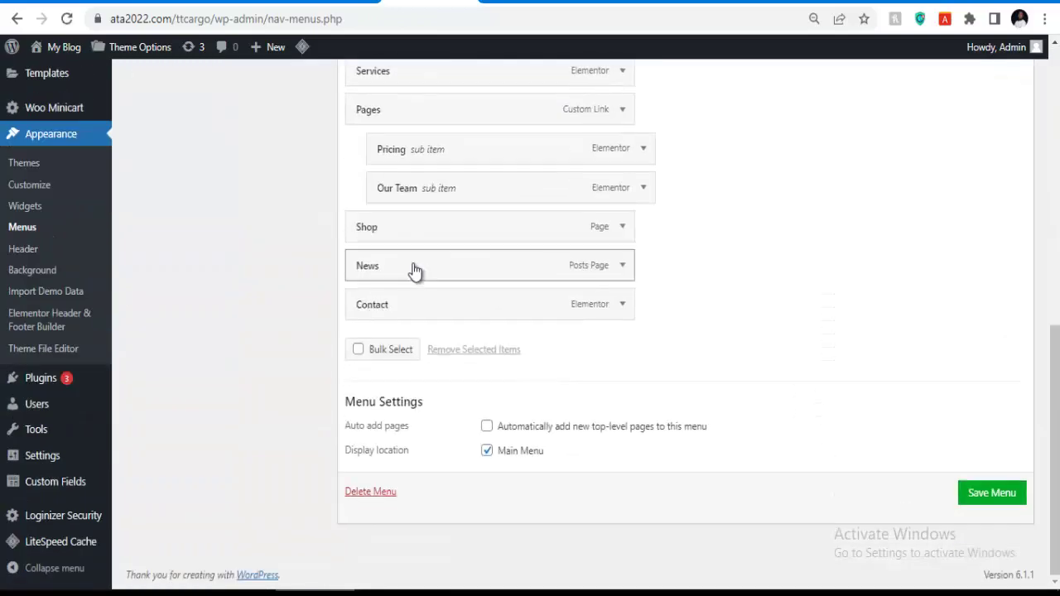
scroll(414, 269, up, 8)
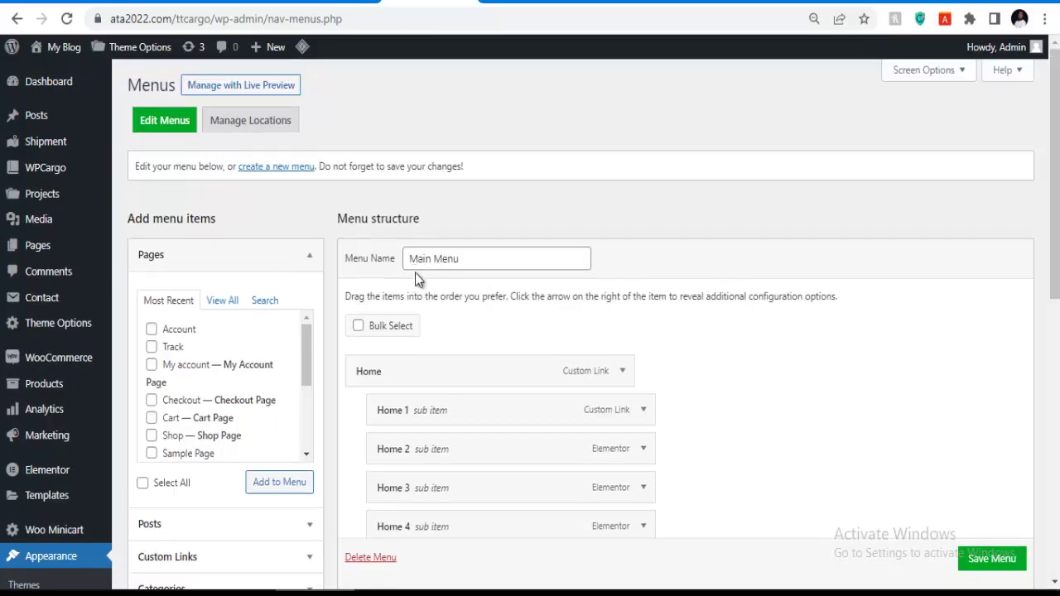
scroll(425, 303, down, 4)
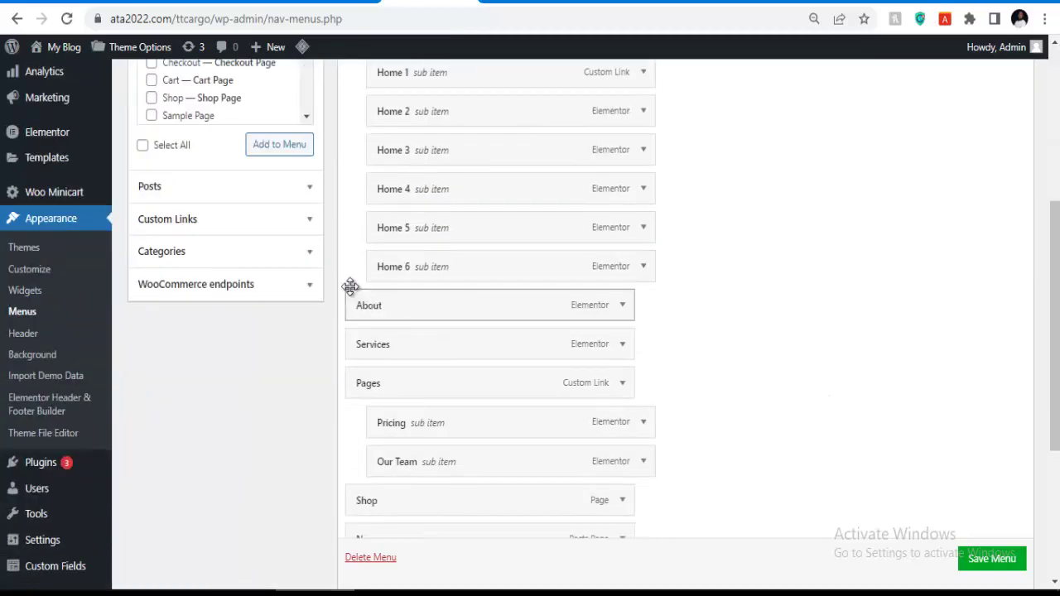
scroll(414, 280, up, 5)
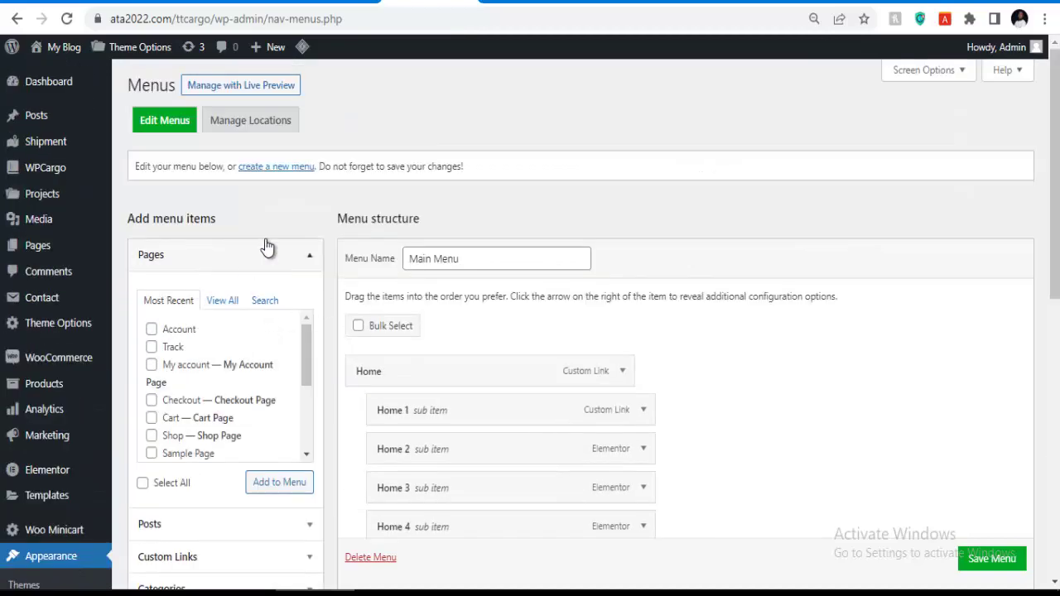
scroll(396, 275, down, 4)
scroll(396, 275, down, 4)
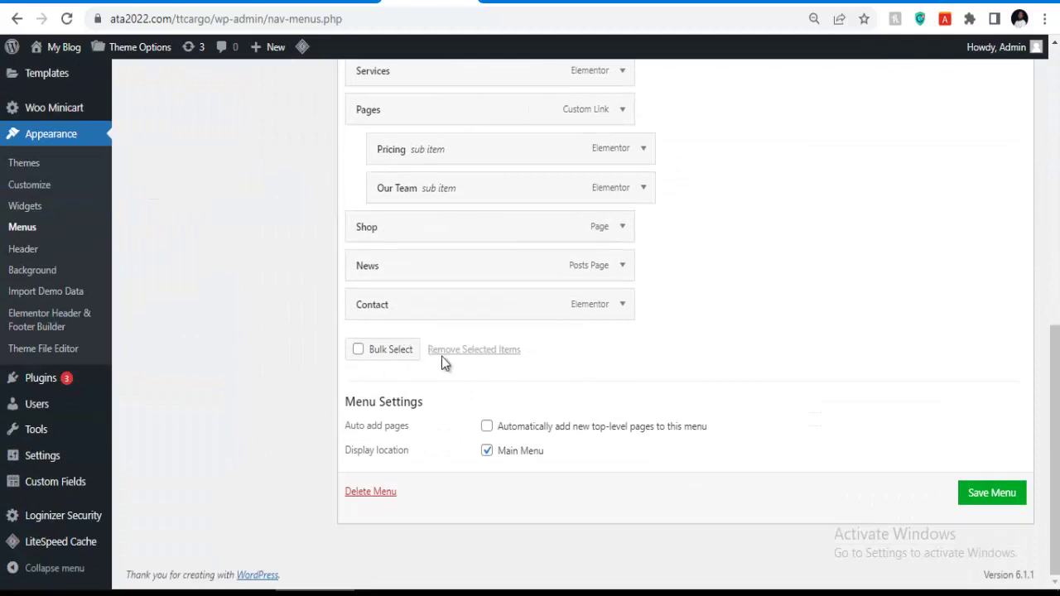
click(377, 493)
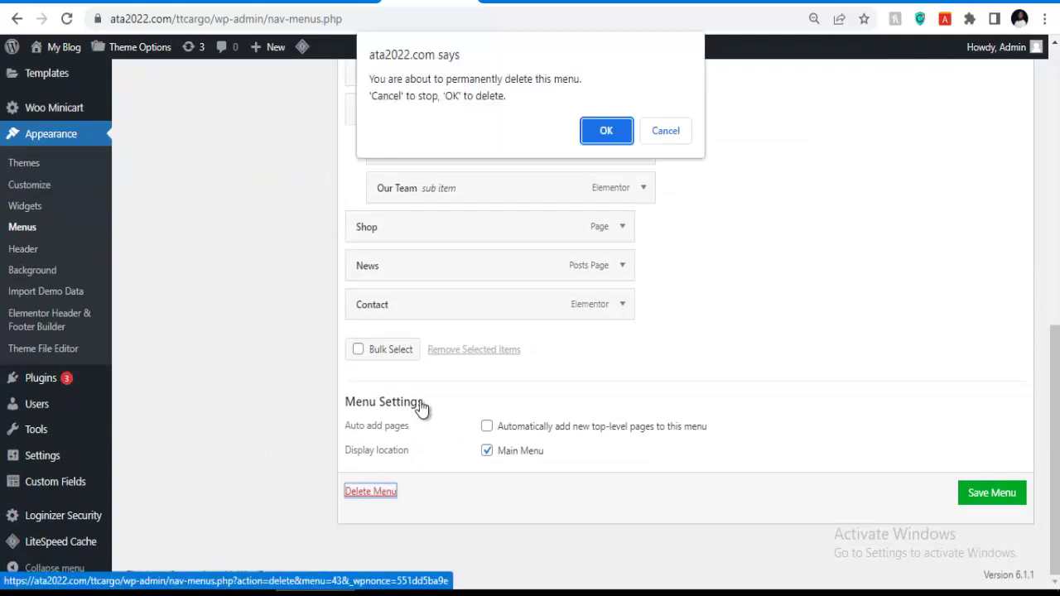
Confirm permanent deletion of the Main Menu and enable bulk selection in Menu 1.
click(591, 135)
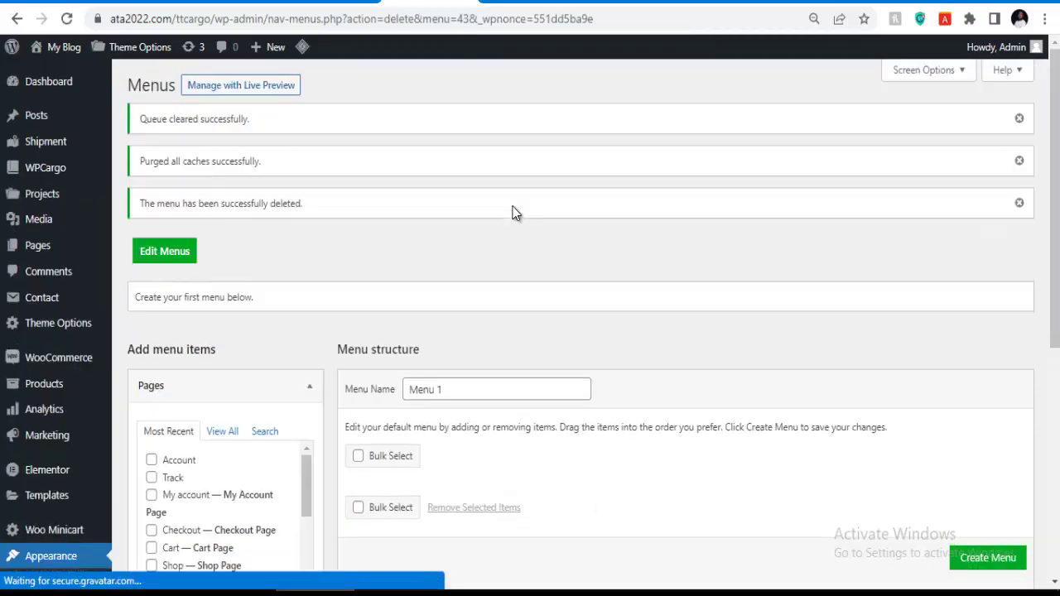
scroll(442, 237, down, 5)
scroll(445, 218, up, 3)
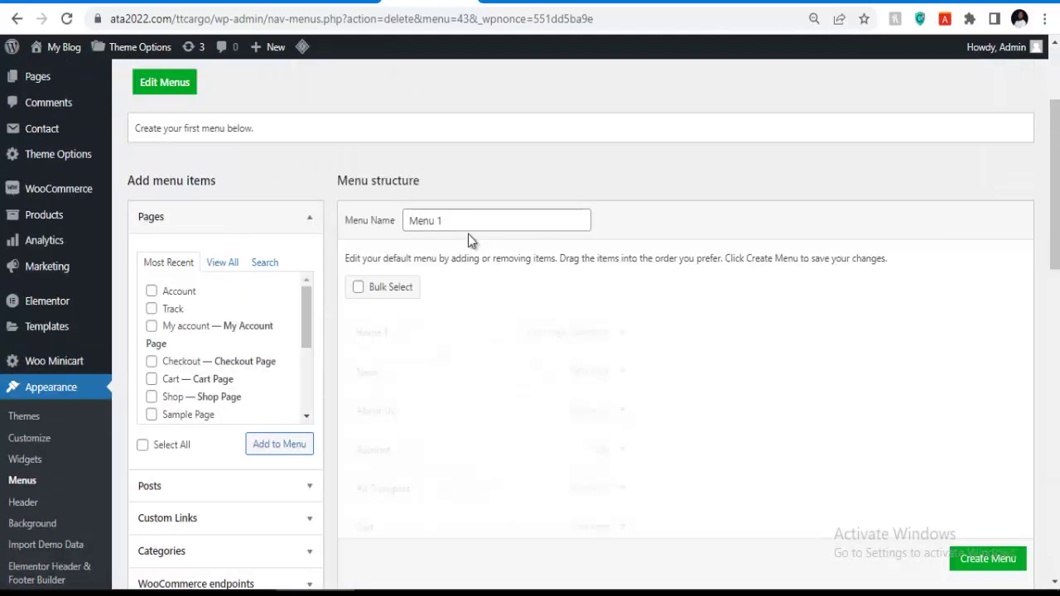
scroll(408, 389, down, 7)
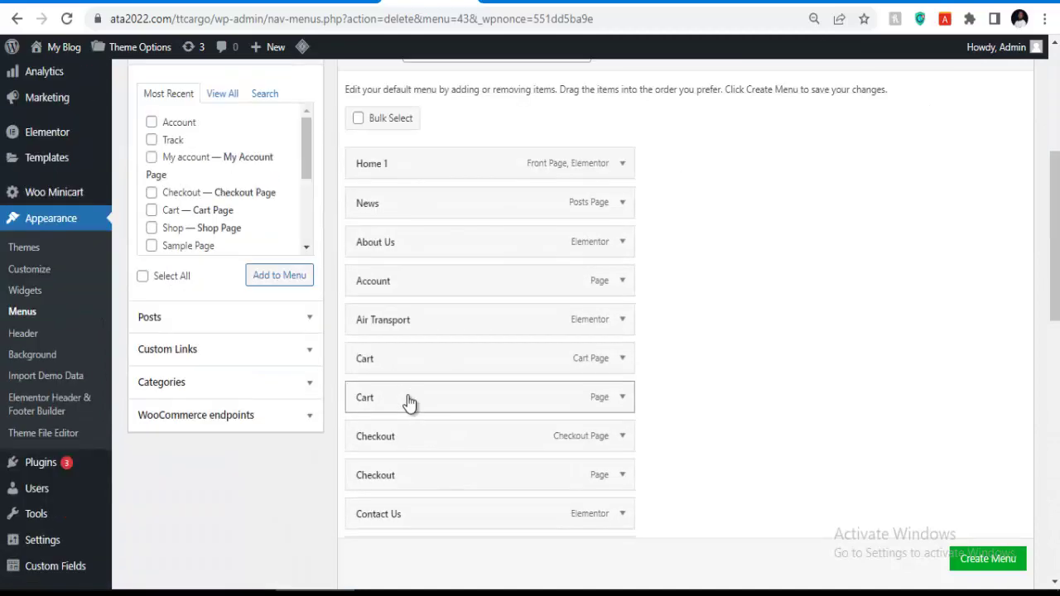
scroll(410, 395, down, 5)
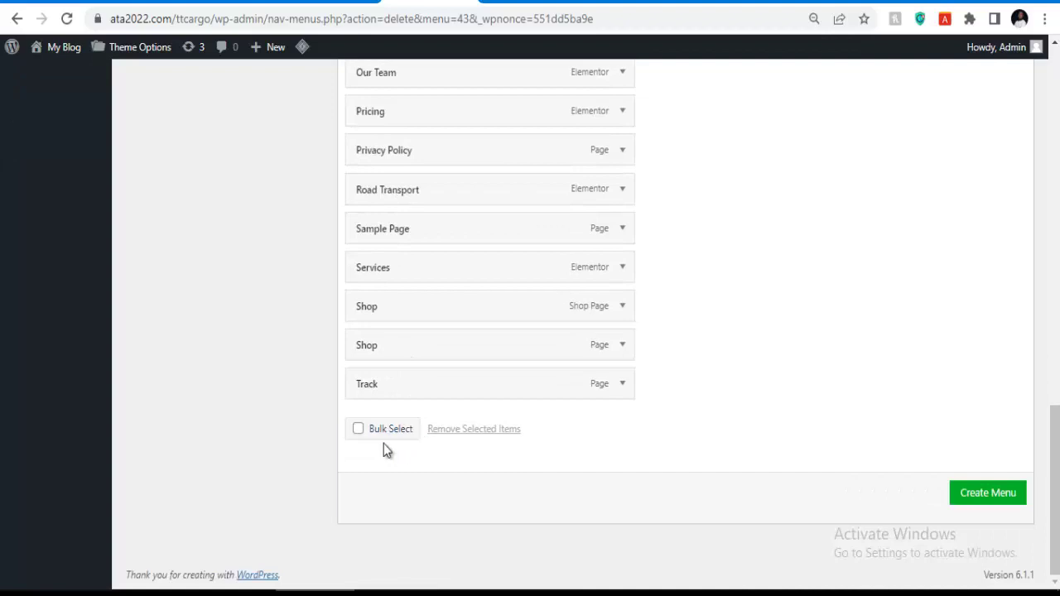
click(364, 431)
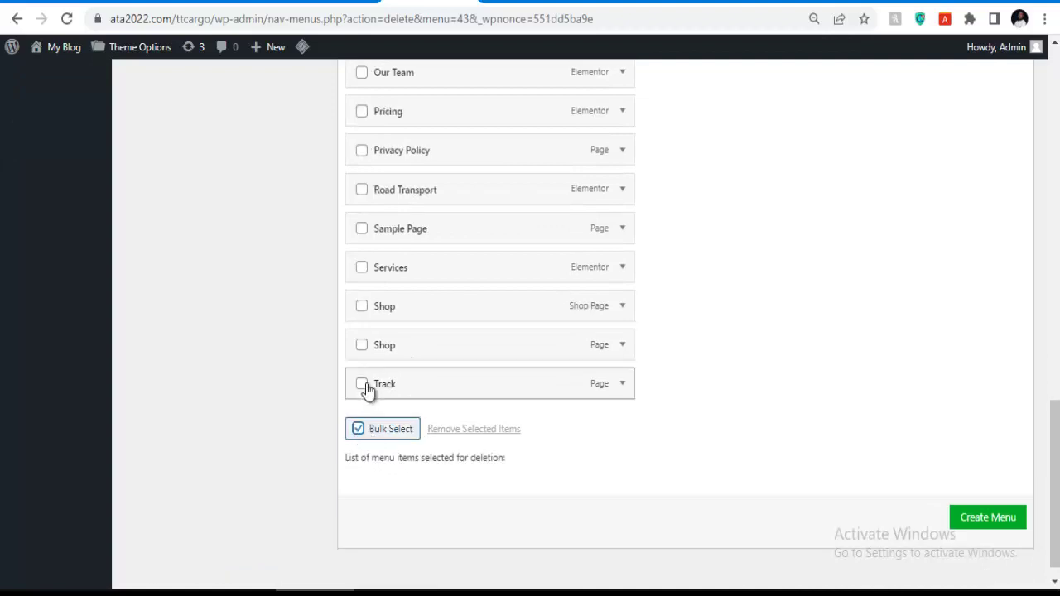
Mark Track, both Shop items, Services, Sample Page, Road Transport and Privacy Policy for removal.
click(364, 385)
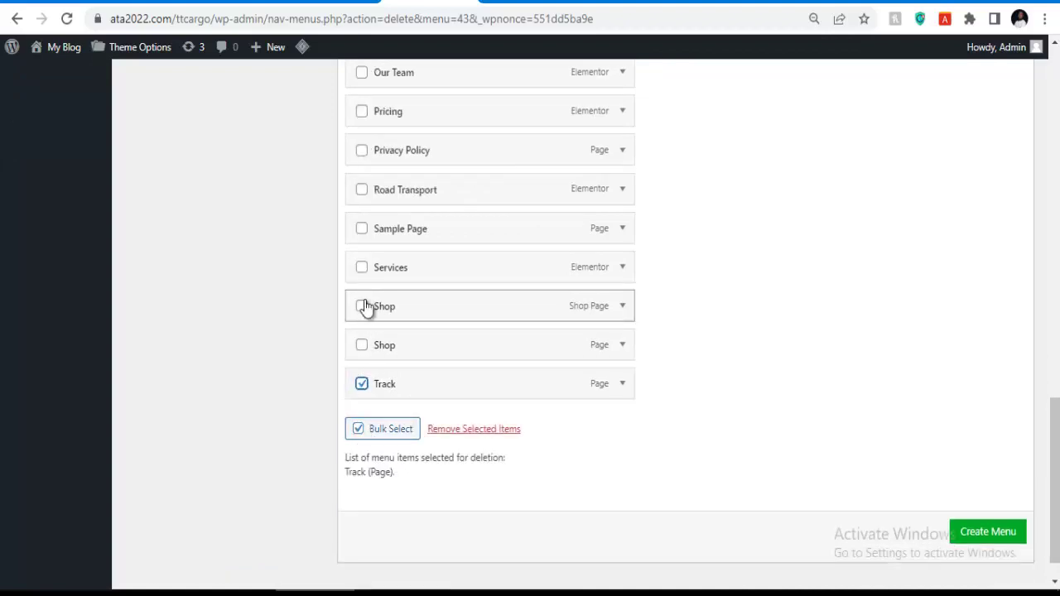
click(362, 307)
click(362, 346)
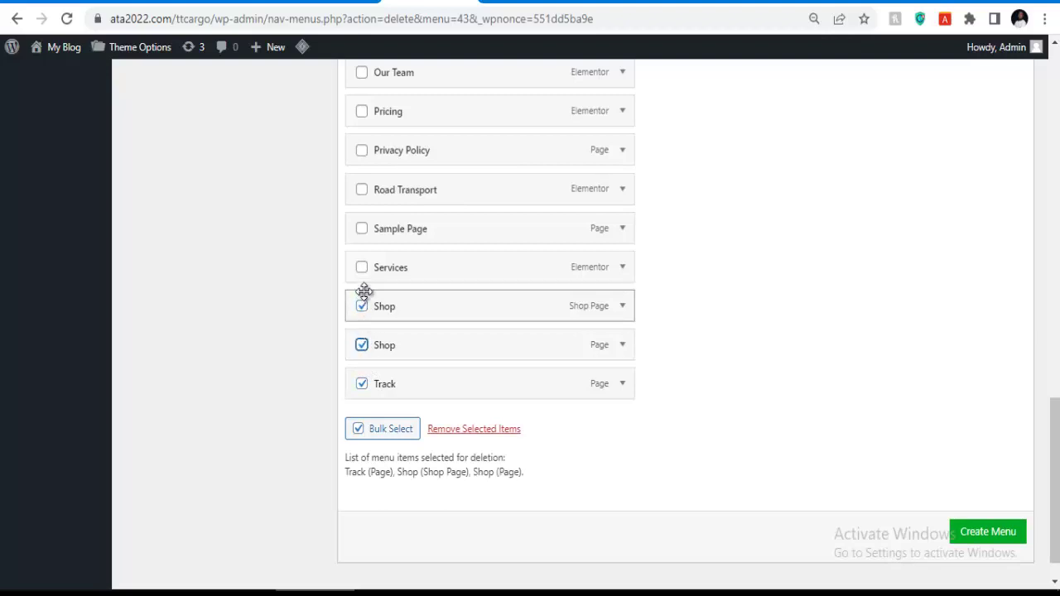
click(361, 269)
click(362, 270)
click(361, 232)
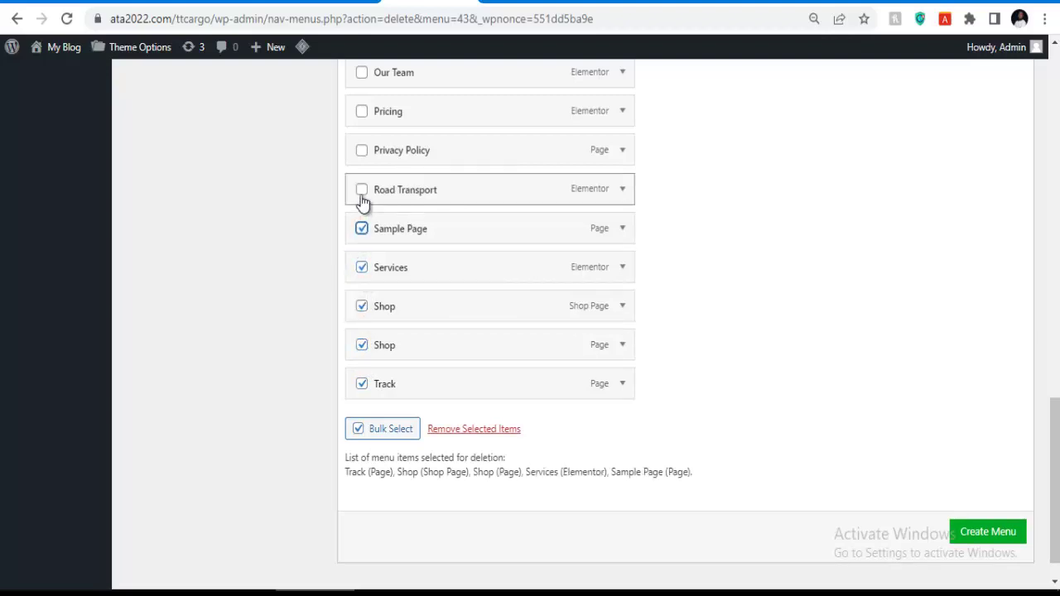
click(362, 190)
click(362, 151)
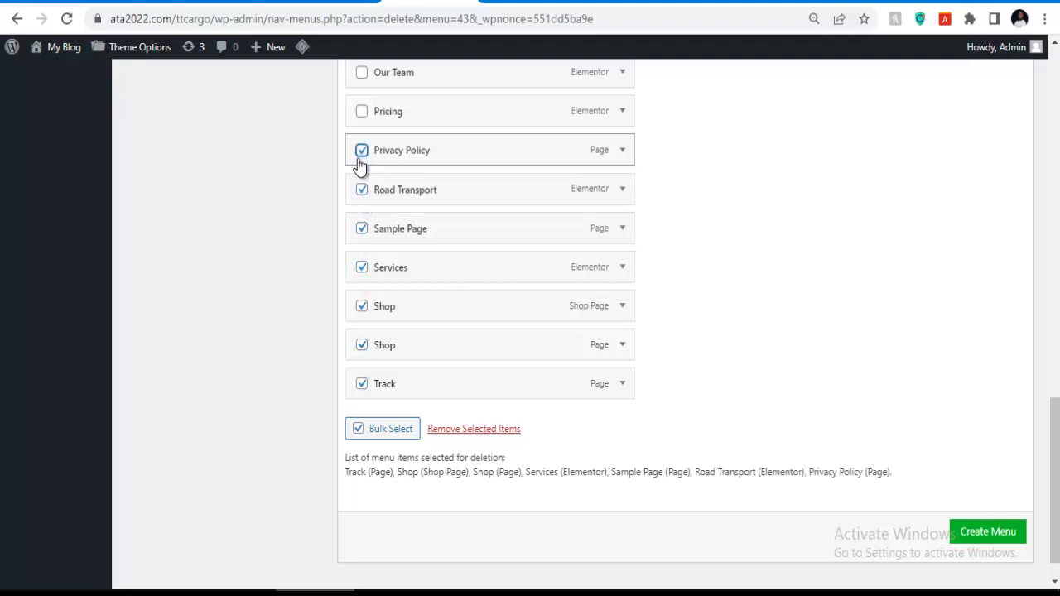
Mark both My account items, Home 4–6, Ocean Freight, Our Team, Pricing, Contact Us, Drone Freight, Home 2 and 3.
scroll(362, 207, up, 4)
click(361, 332)
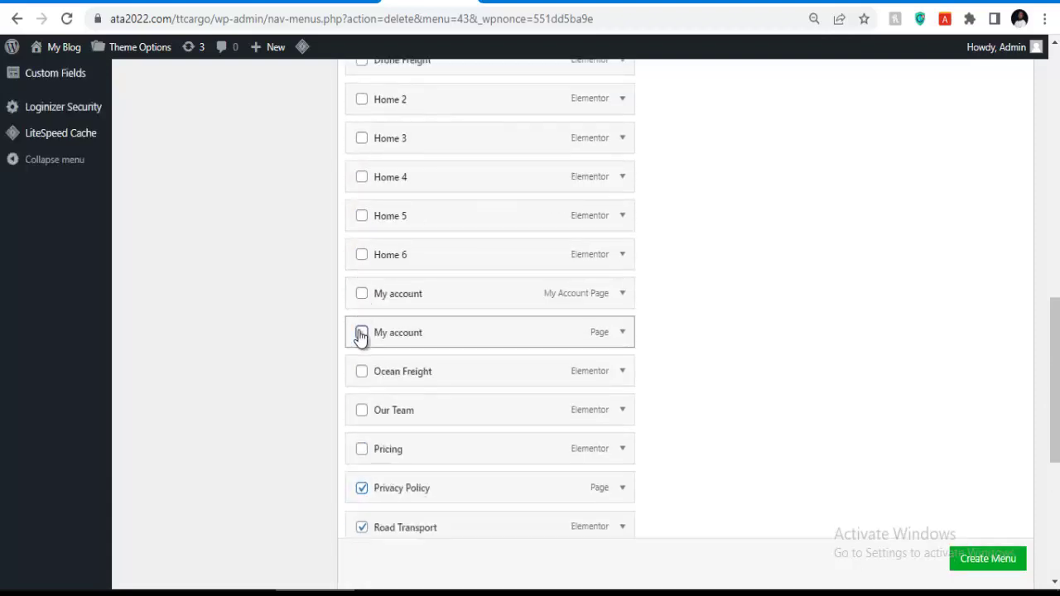
click(362, 294)
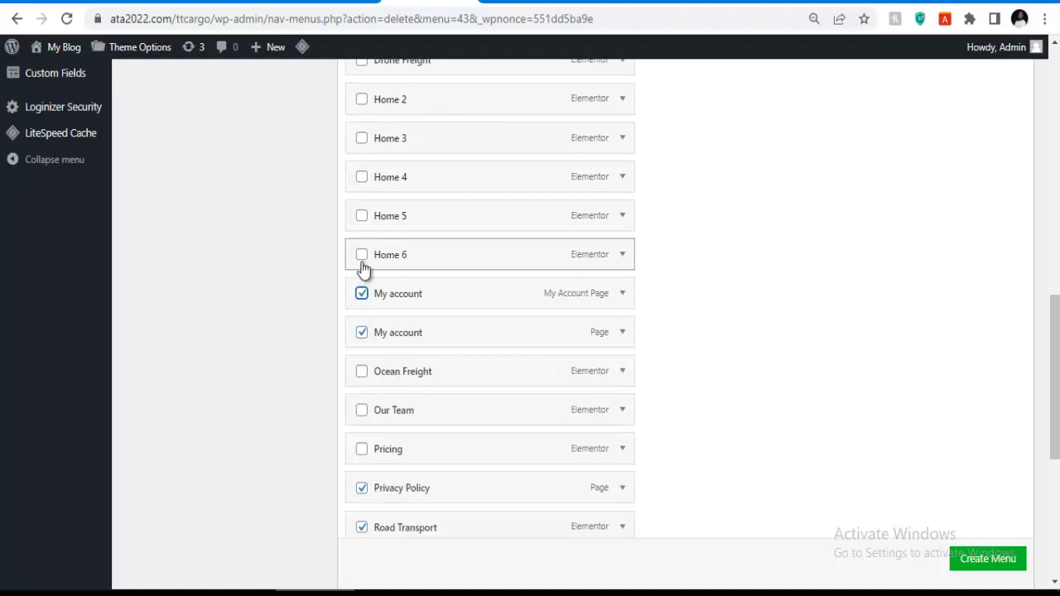
click(362, 255)
click(360, 216)
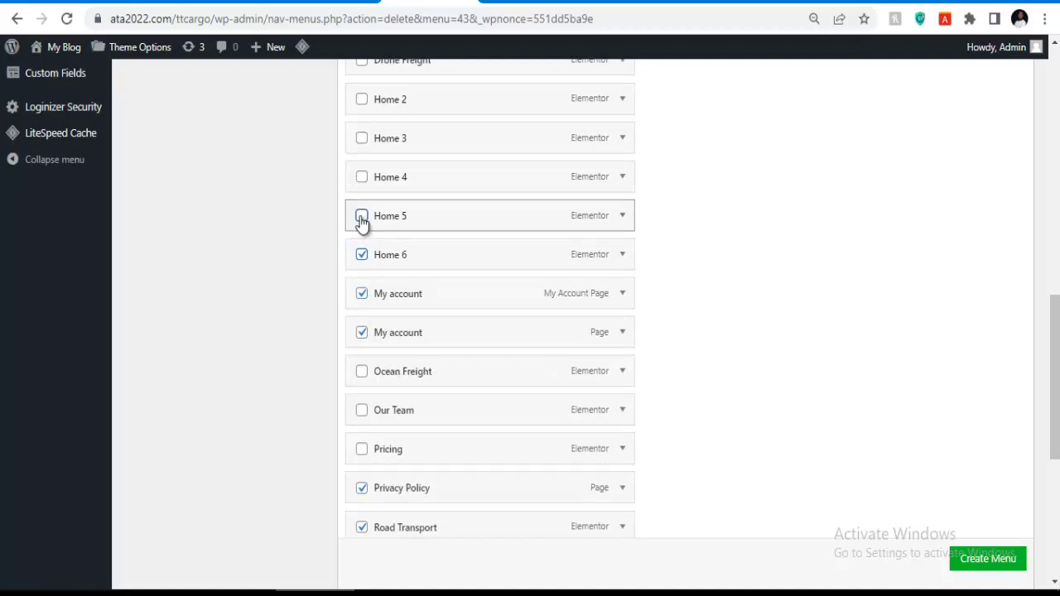
click(361, 178)
click(362, 372)
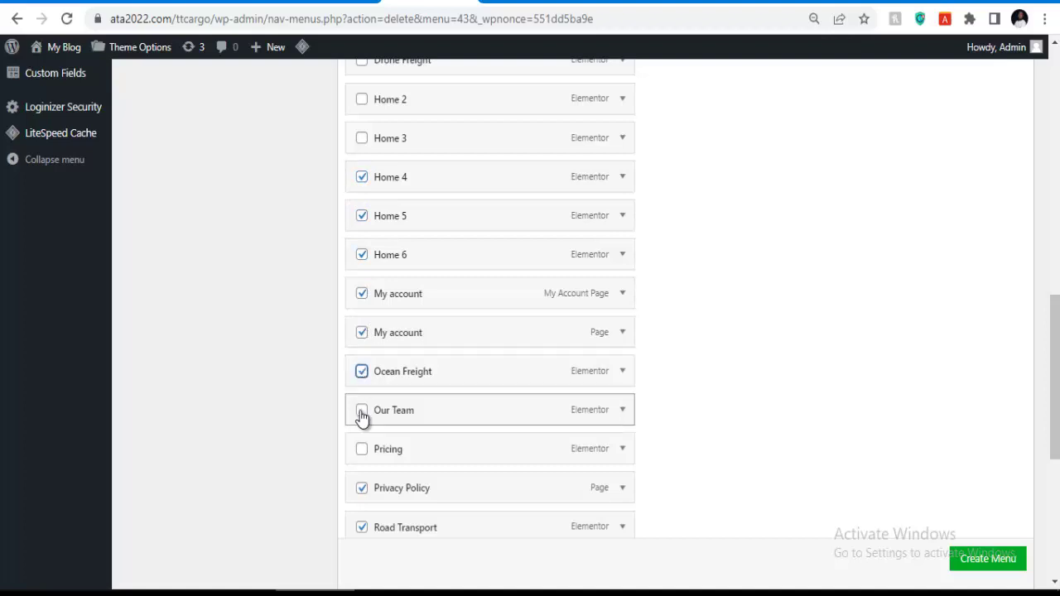
click(362, 412)
click(362, 451)
scroll(373, 342, up, 1)
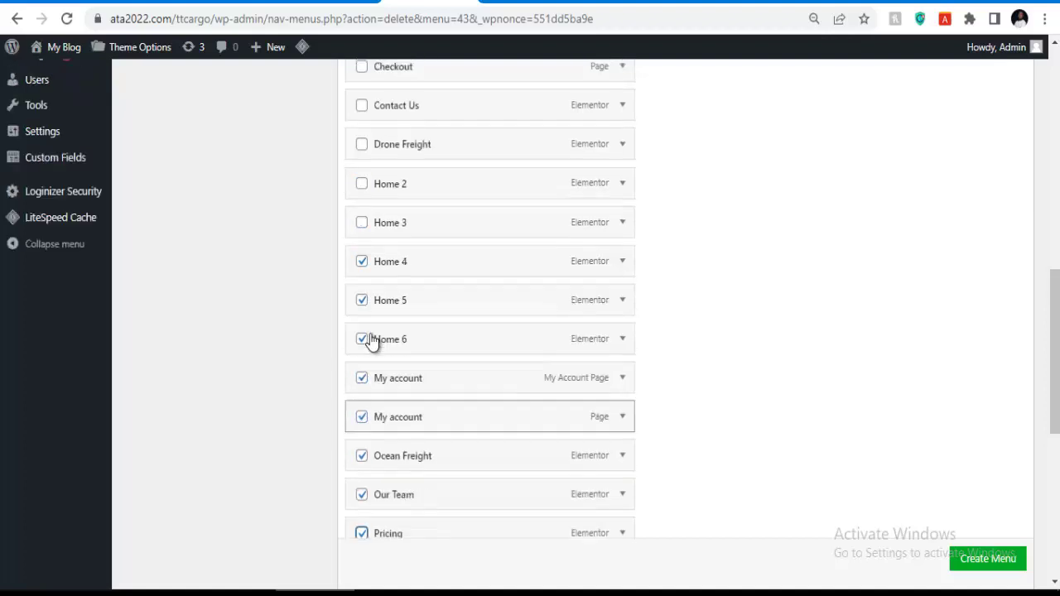
scroll(371, 341, up, 3)
click(361, 358)
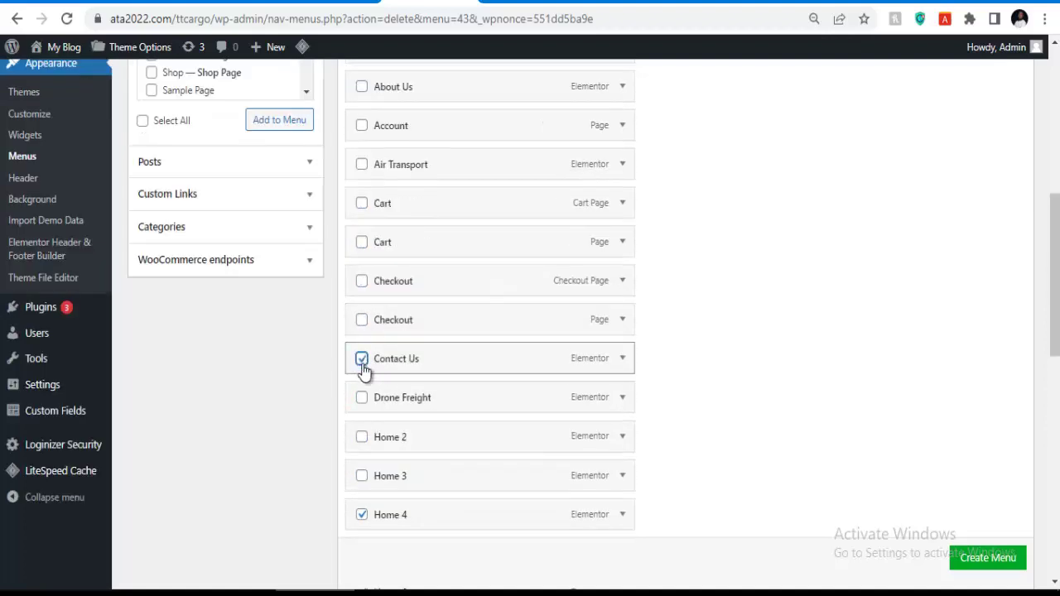
click(362, 399)
click(362, 439)
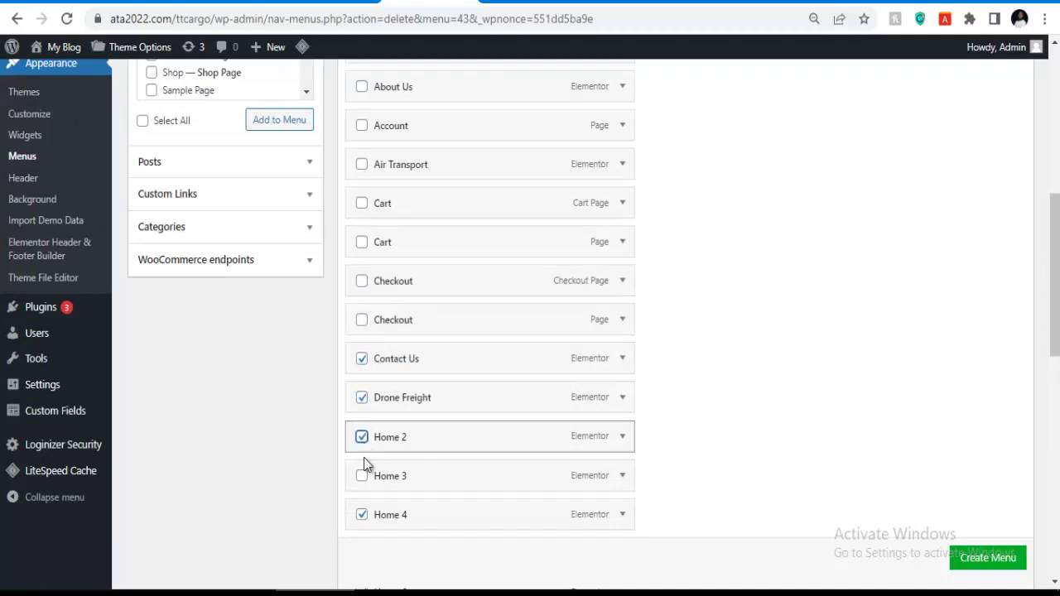
click(362, 475)
Mark About Us, News, Home 1, Account, Air Transport, Cart Page, Cart and Checkout Page for removal.
scroll(362, 331, up, 2)
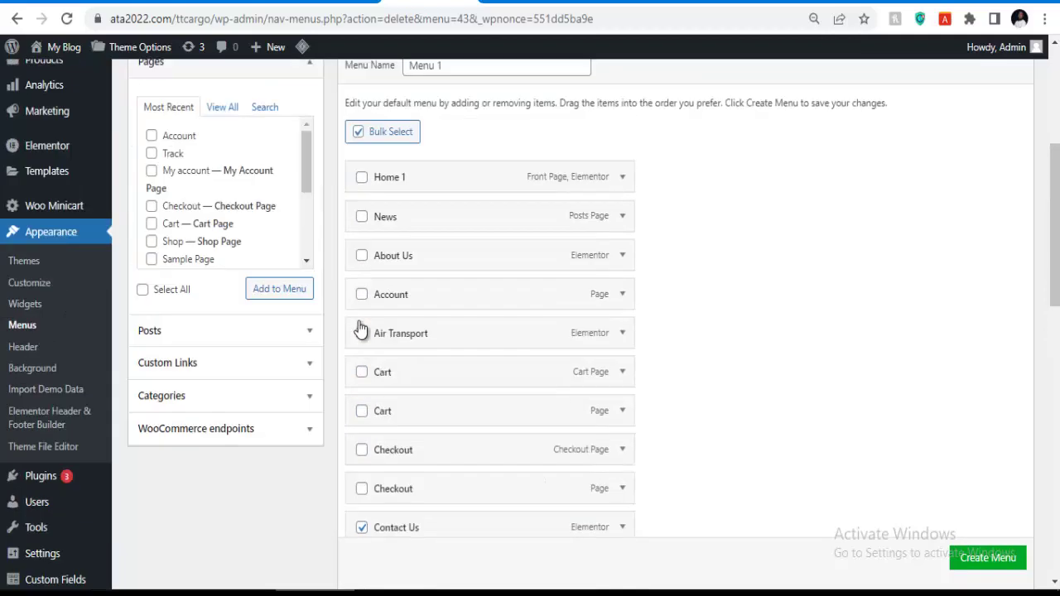
click(362, 256)
click(361, 216)
click(362, 178)
click(362, 295)
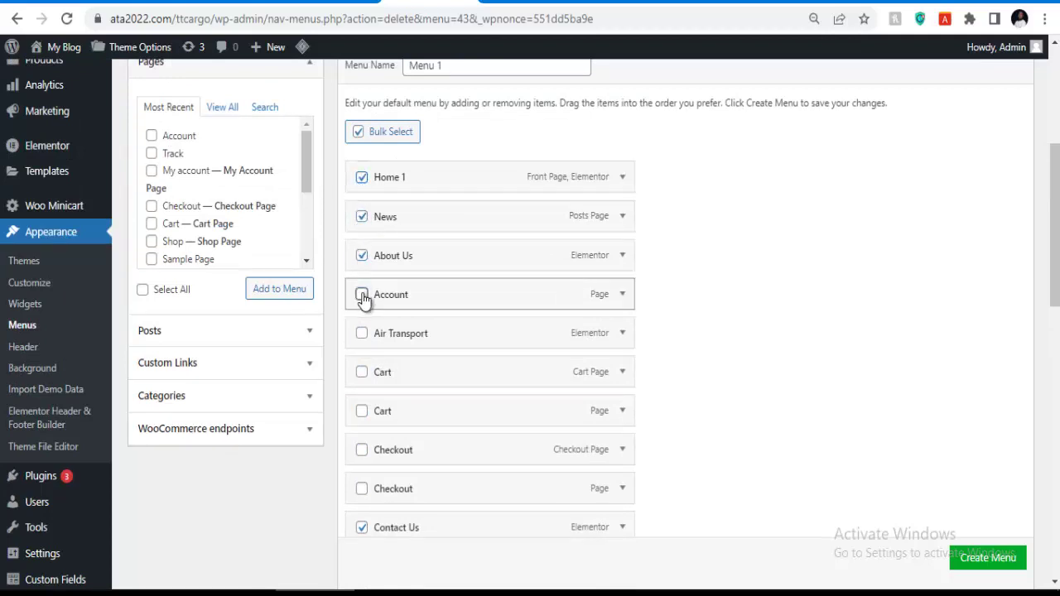
click(362, 335)
click(362, 373)
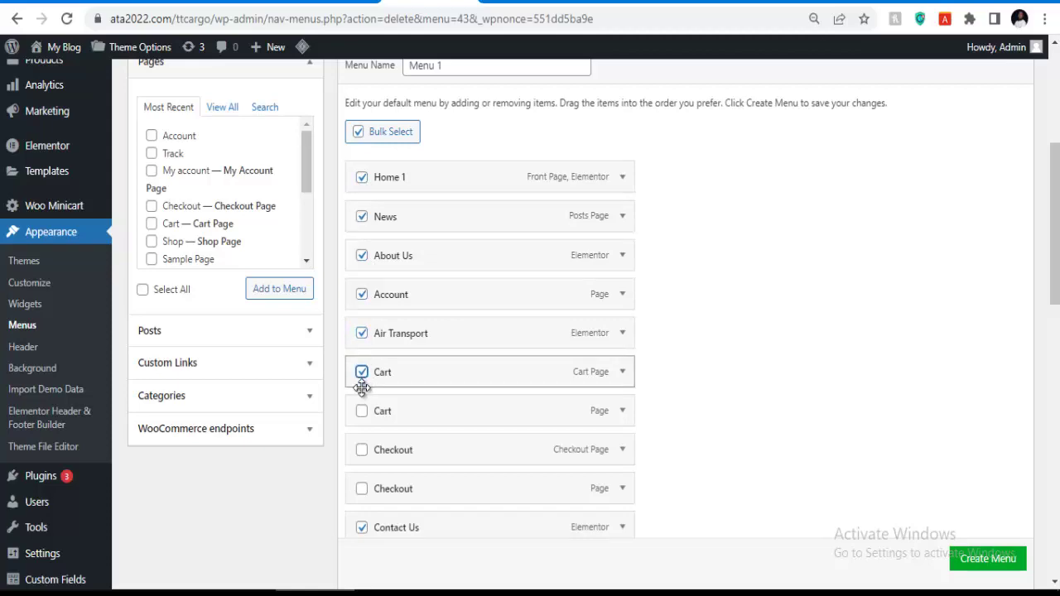
click(362, 412)
click(362, 450)
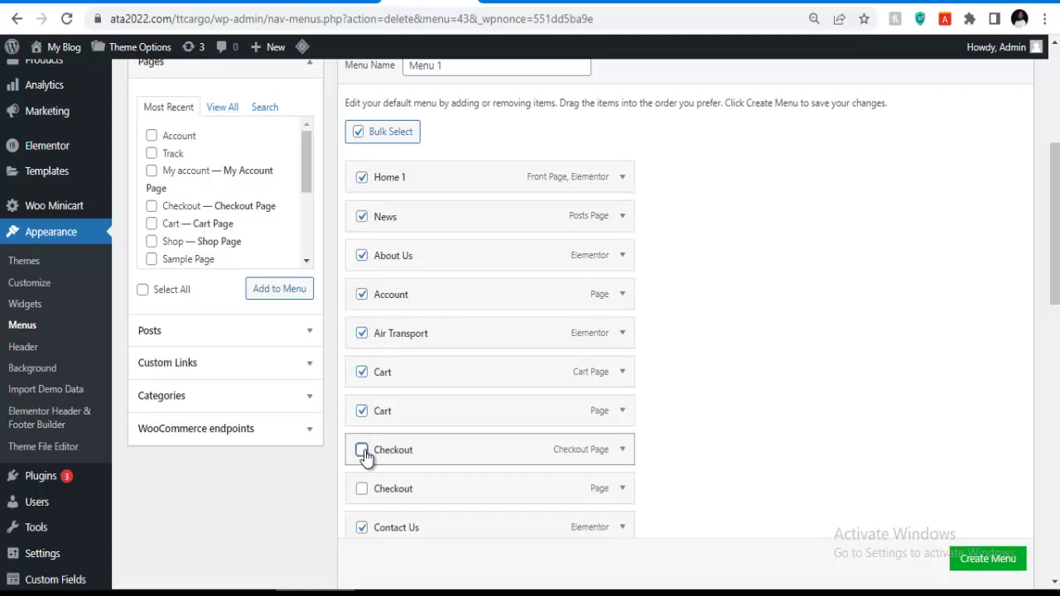
Remove all the marked items, then remove the leftover Checkout item individually.
scroll(367, 447, down, 2)
scroll(369, 414, down, 7)
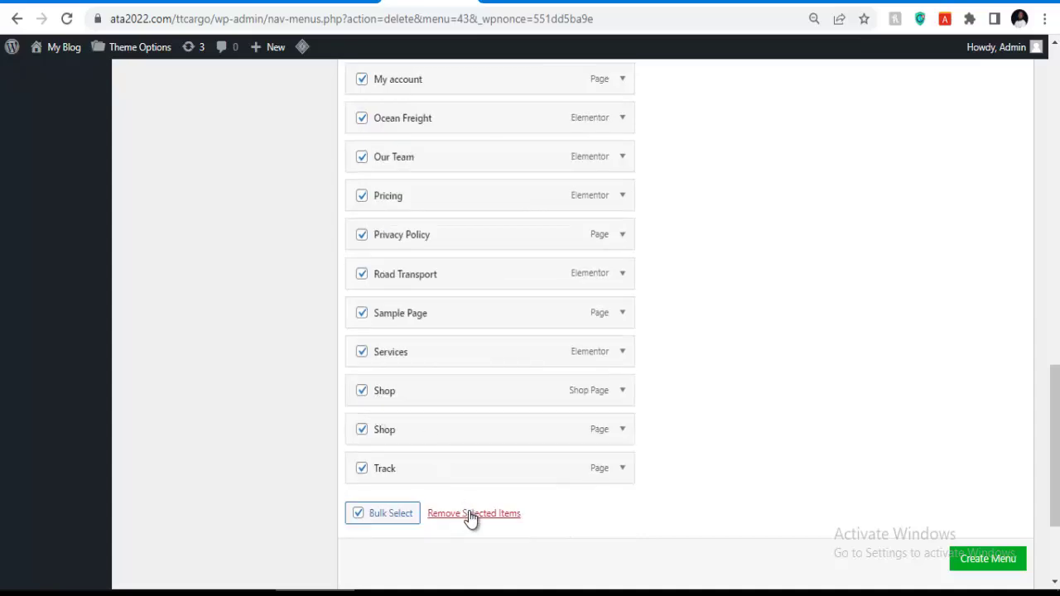
click(466, 513)
scroll(463, 272, up, 3)
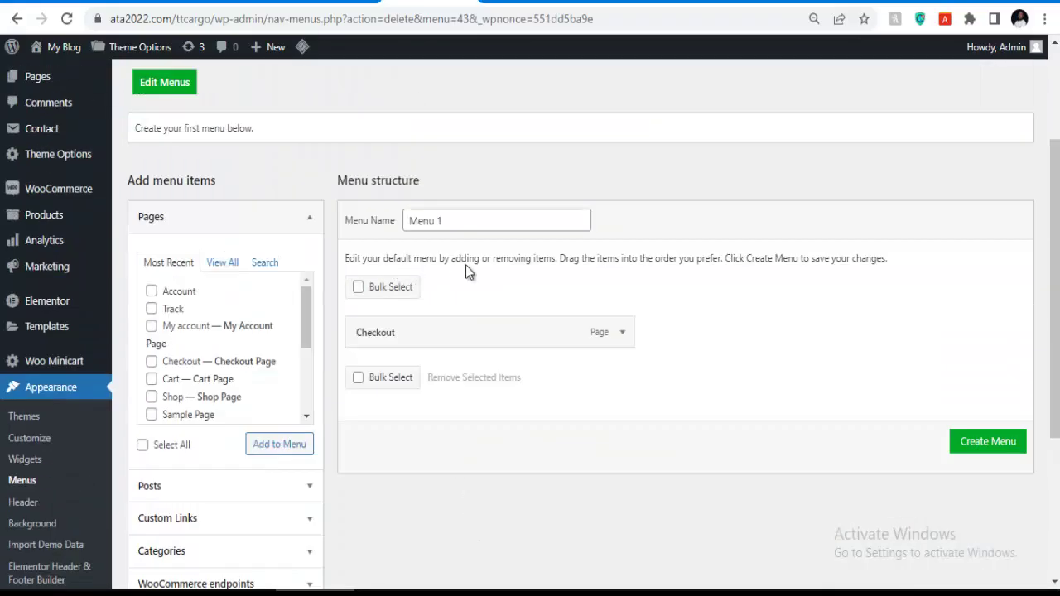
click(622, 333)
click(369, 453)
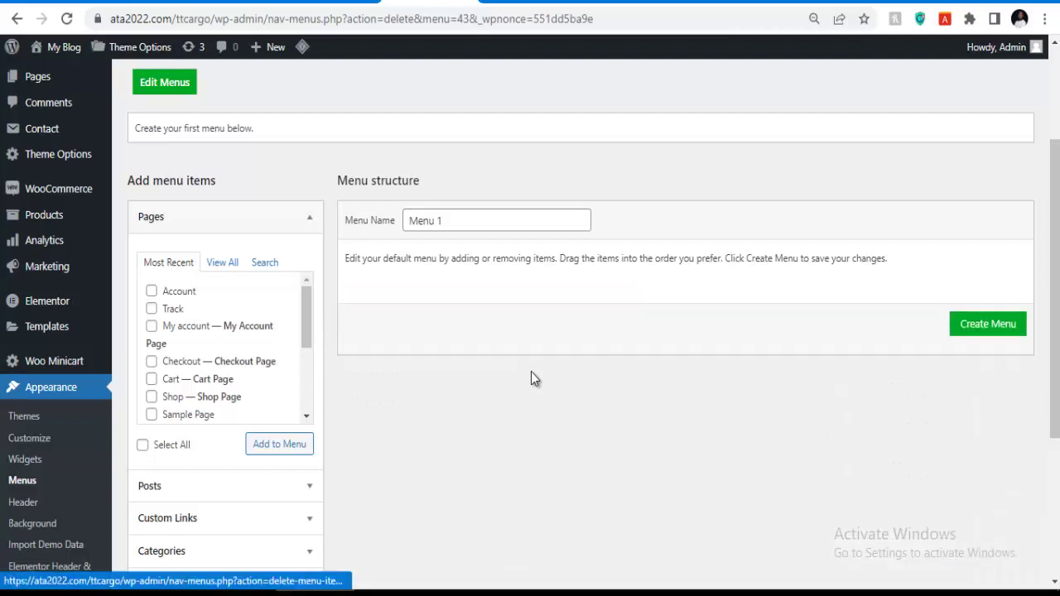
Replace the menu name 'Menu 1' with 'main menu' and create the new menu.
scroll(497, 267, up, 1)
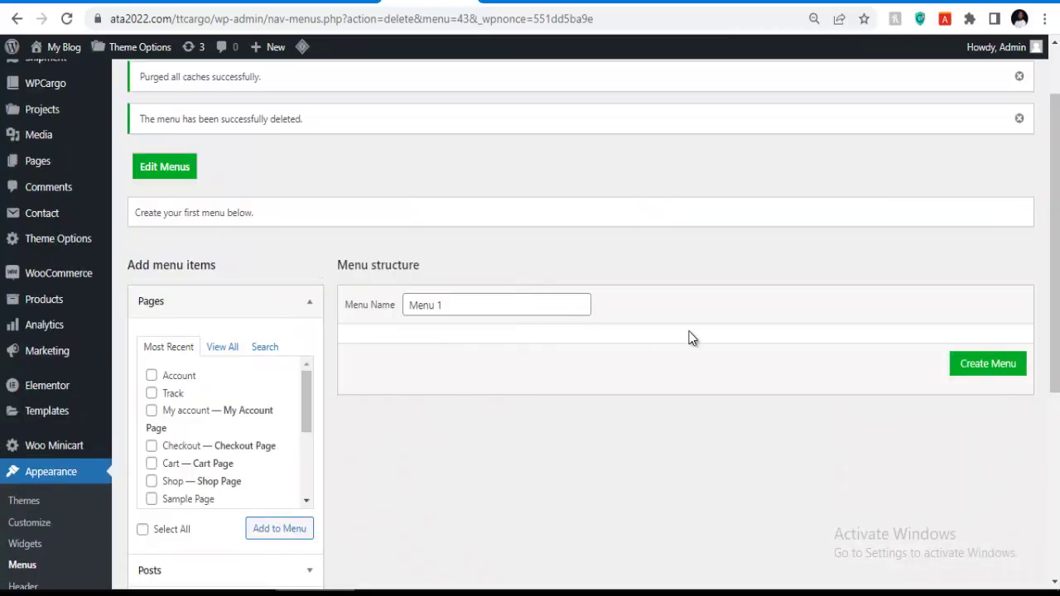
drag(466, 298, 324, 310)
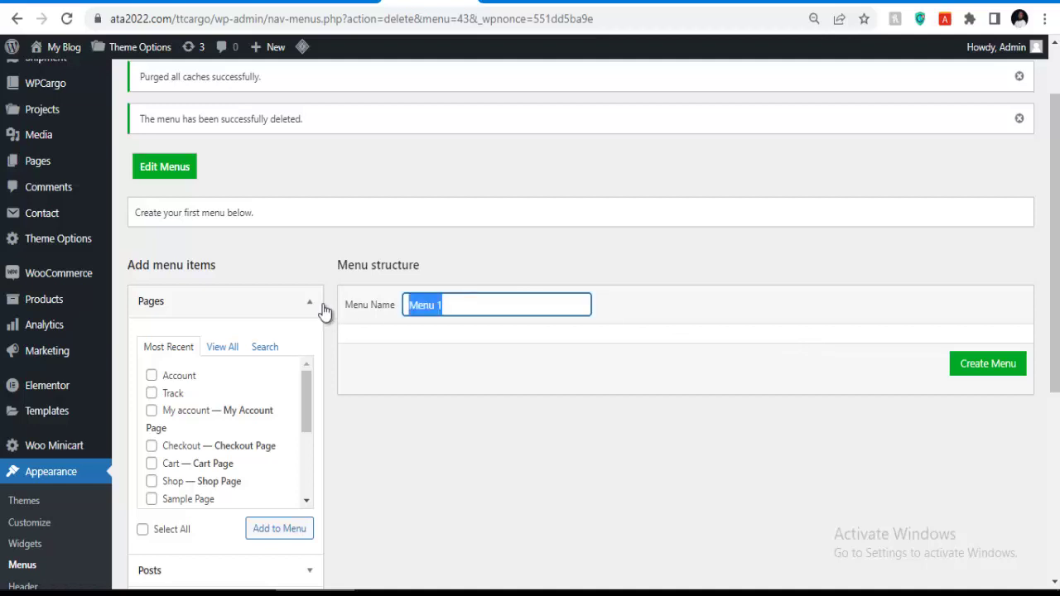
key(BackSpace)
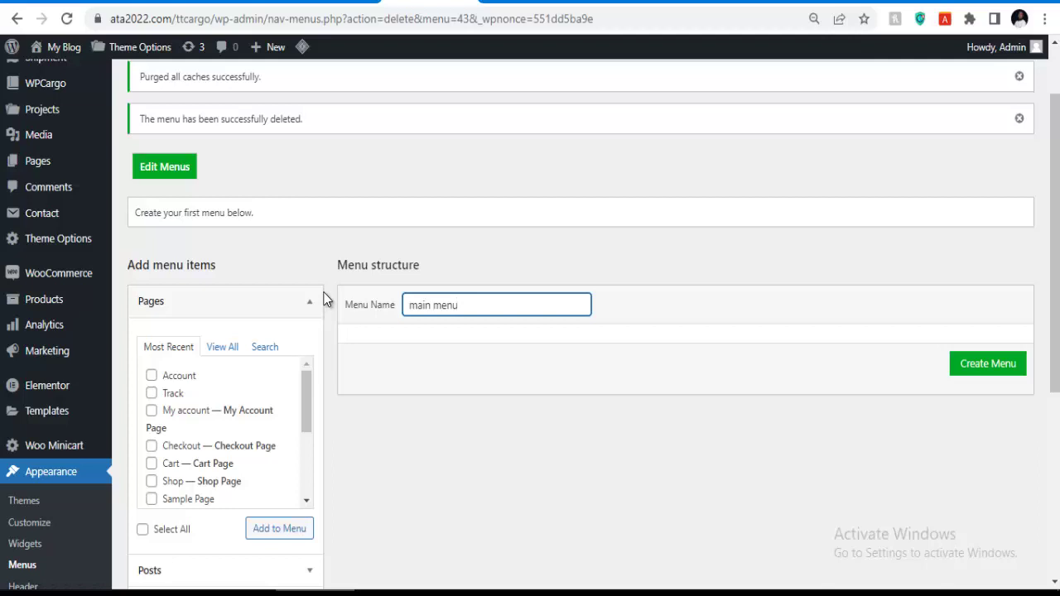
click(981, 369)
scroll(538, 306, down, 2)
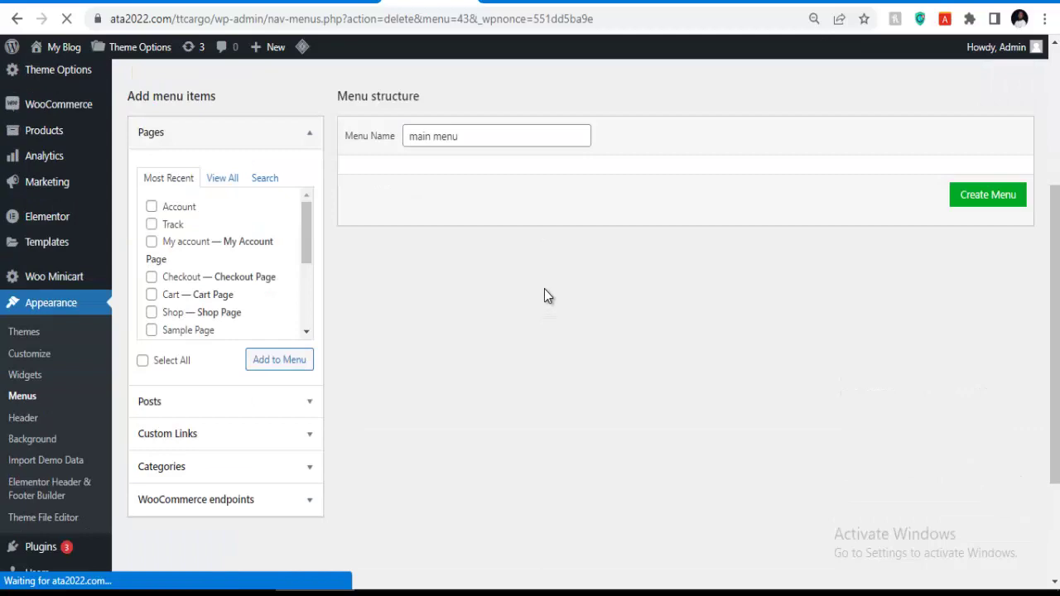
scroll(544, 296, down, 3)
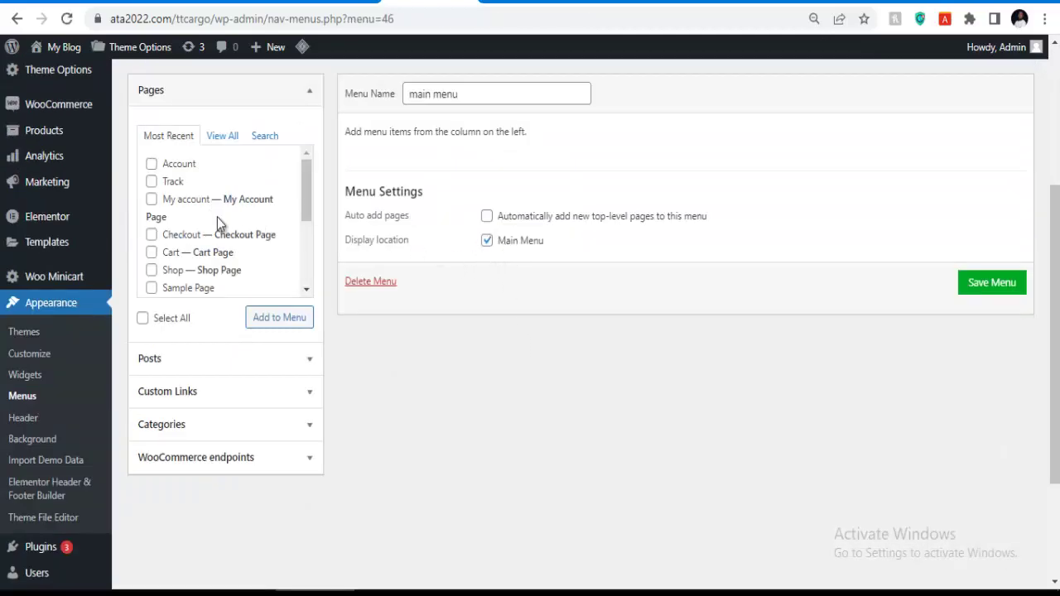
From all pages, pick Home 1, About Us, Air Transport, Contact Us and Services for the main menu.
click(215, 139)
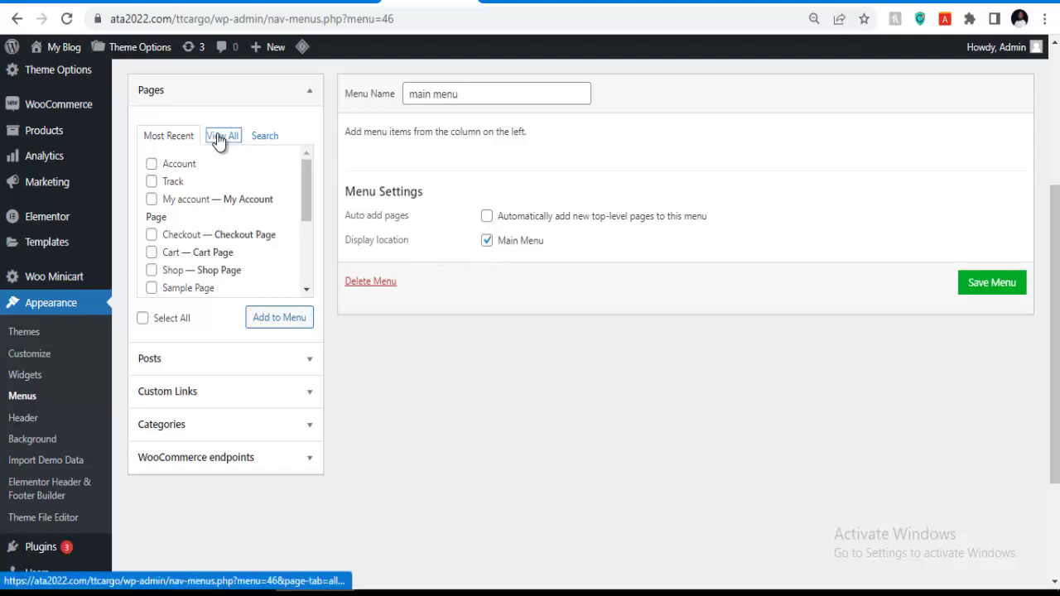
click(151, 164)
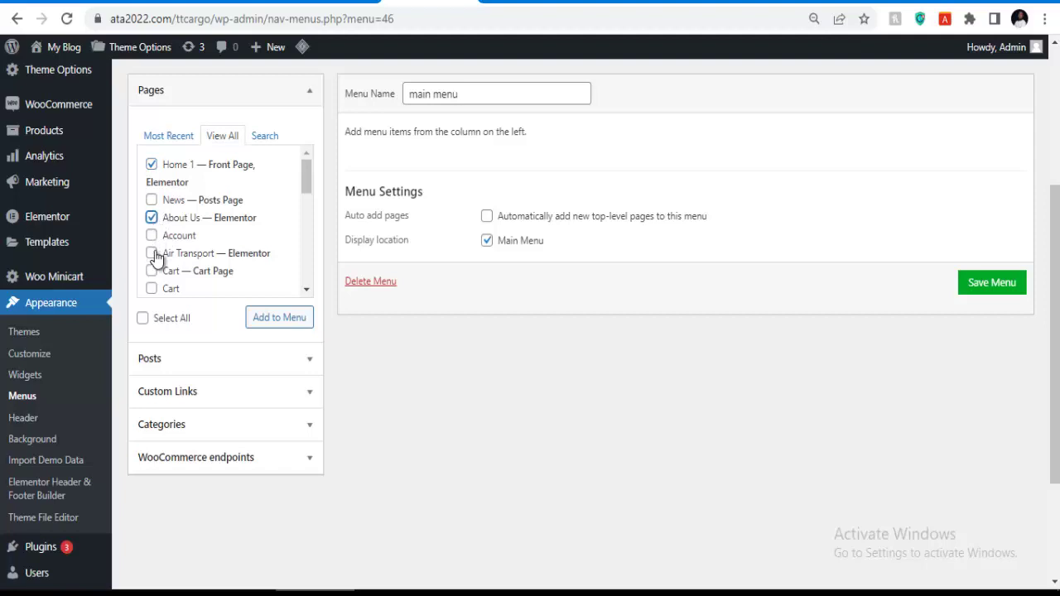
click(152, 252)
scroll(154, 249, down, 2)
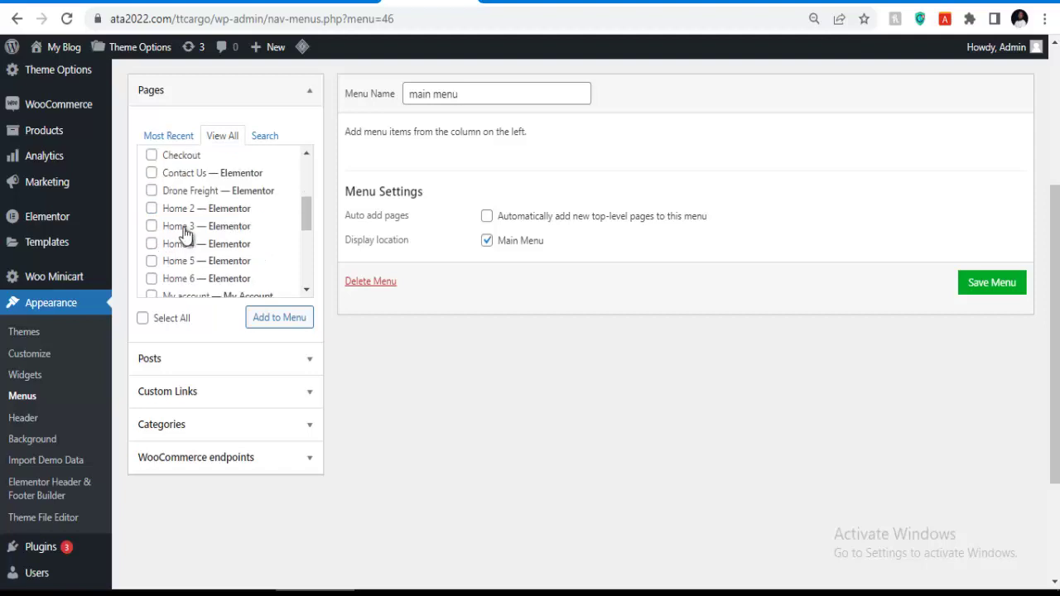
scroll(174, 231, up, 1)
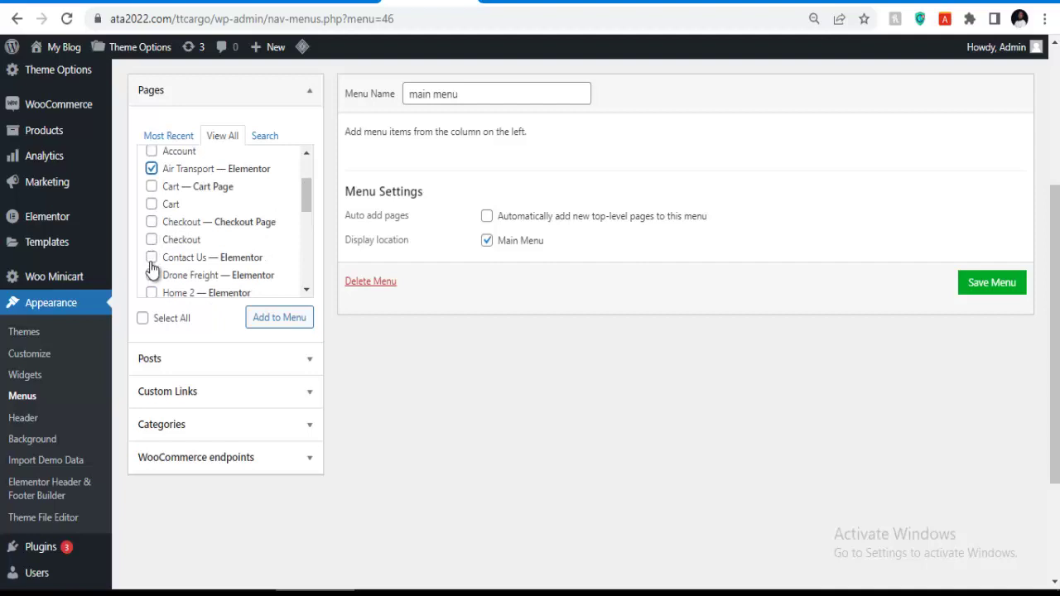
scroll(154, 258, up, 2)
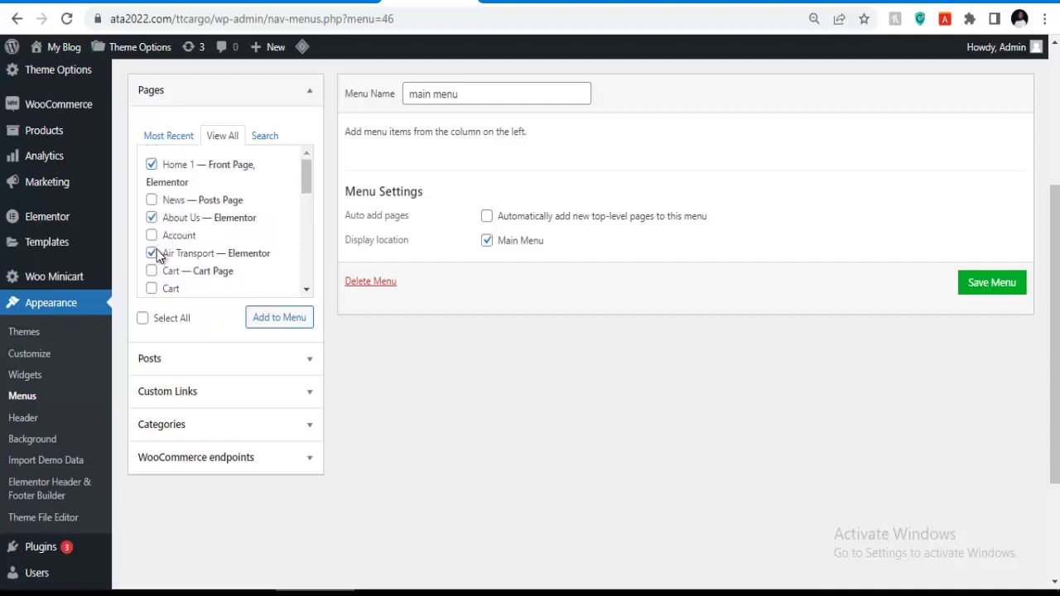
scroll(157, 257, down, 8)
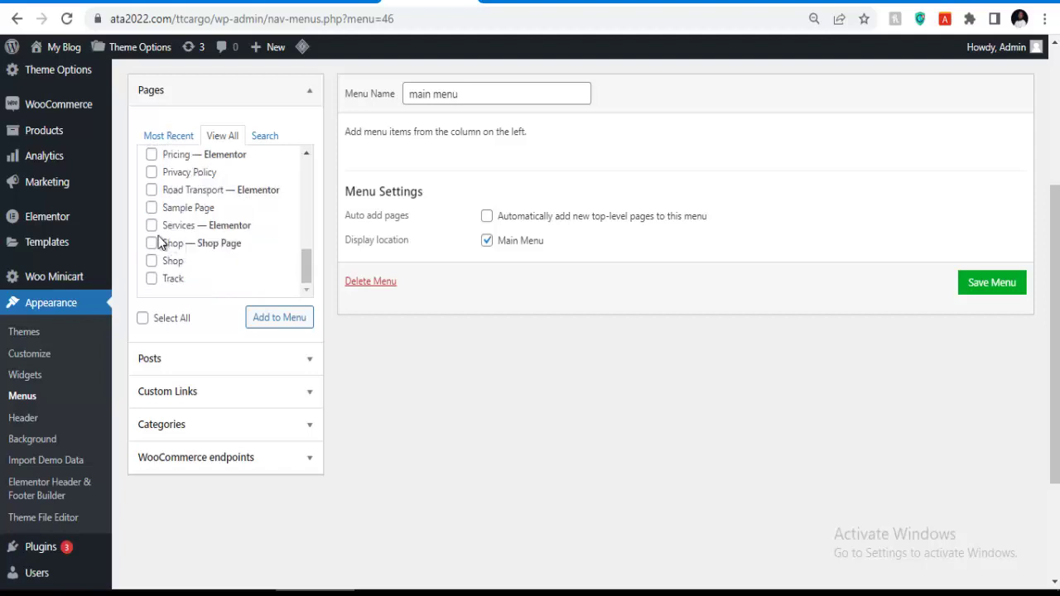
click(152, 226)
scroll(208, 241, down, 1)
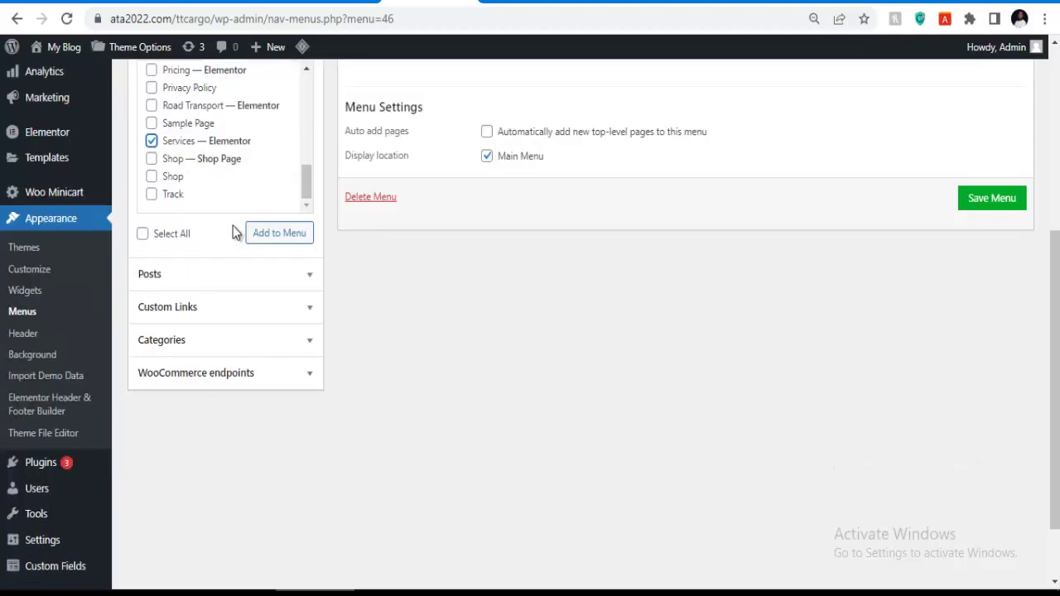
scroll(265, 231, up, 2)
scroll(216, 257, up, 3)
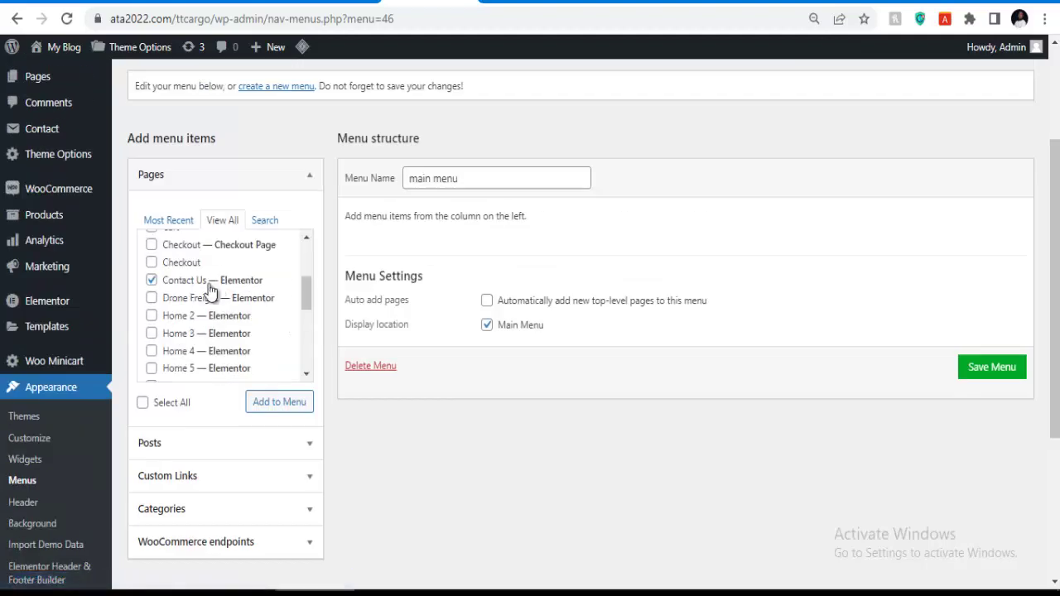
scroll(211, 288, up, 1)
scroll(201, 298, up, 2)
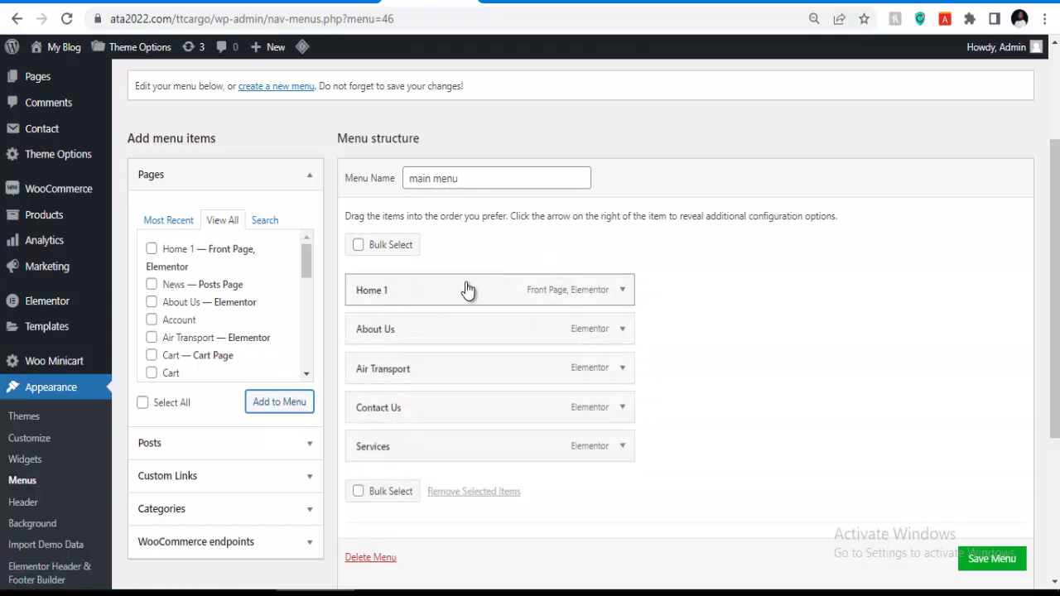
Inspect the Home 1 item's settings and preview the live Ziposh Express site.
click(622, 291)
click(427, 350)
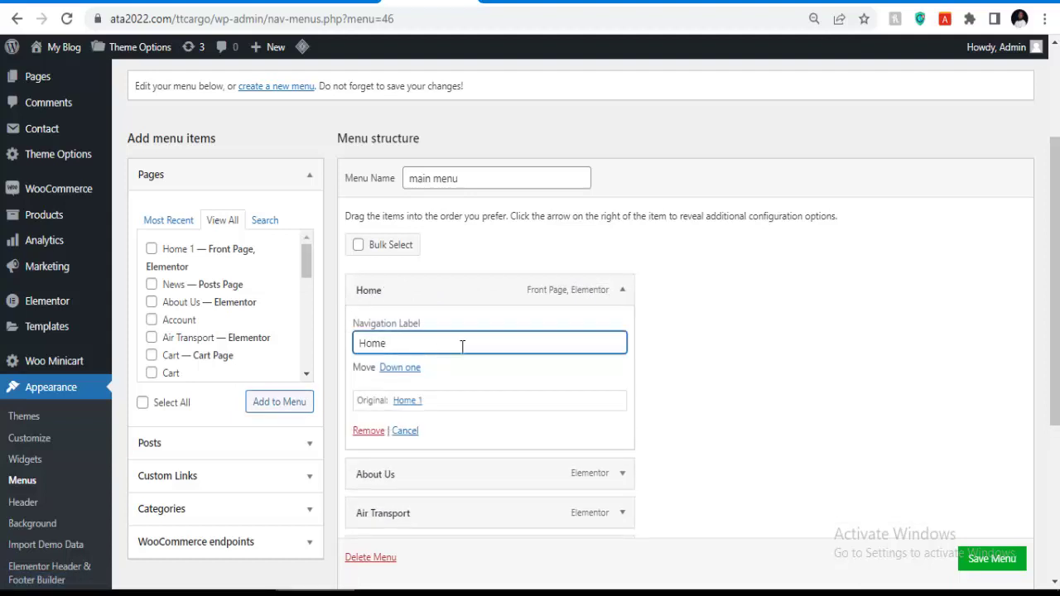
click(622, 289)
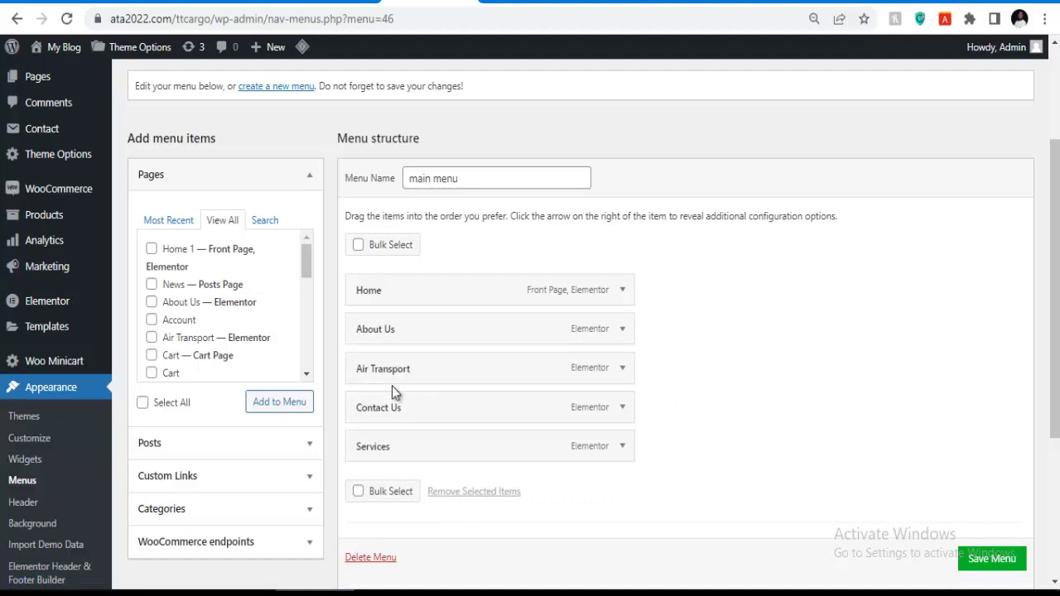
click(773, 3)
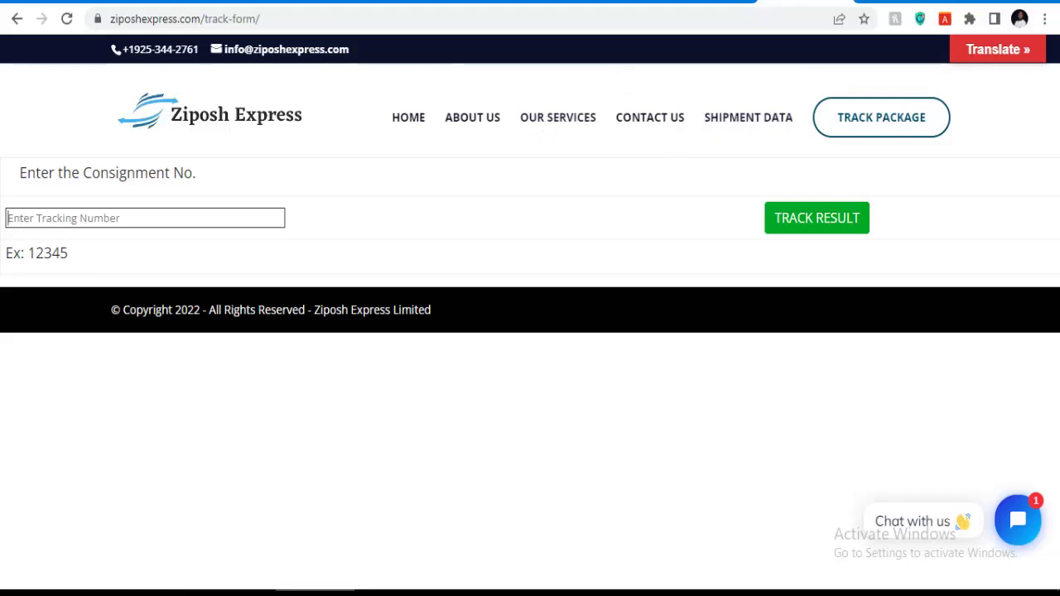
click(447, 4)
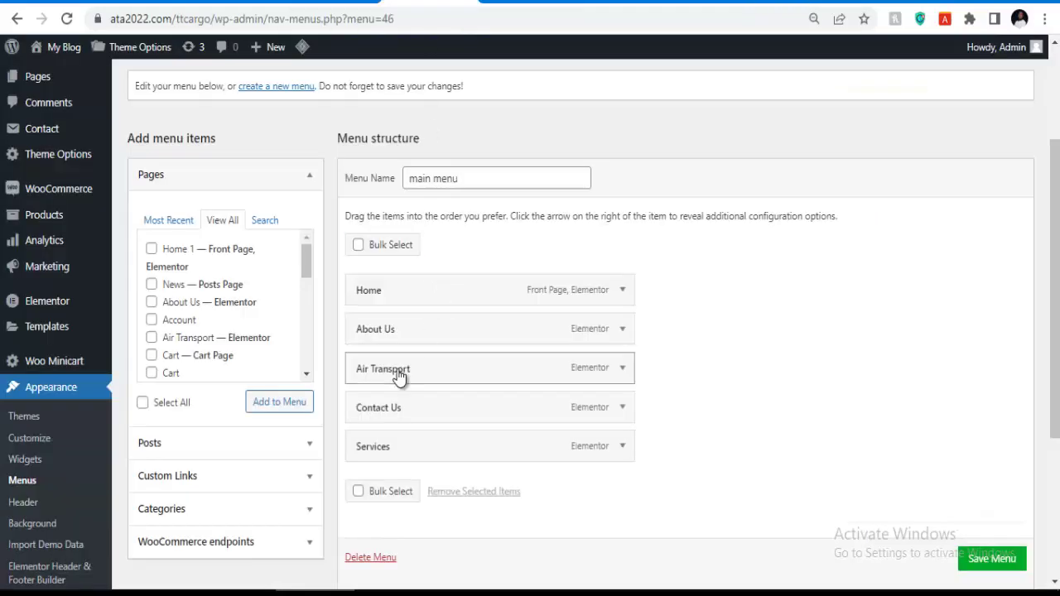
Remove Air Transport from the menu and add the News page just below About Us.
click(621, 370)
scroll(457, 414, down, 1)
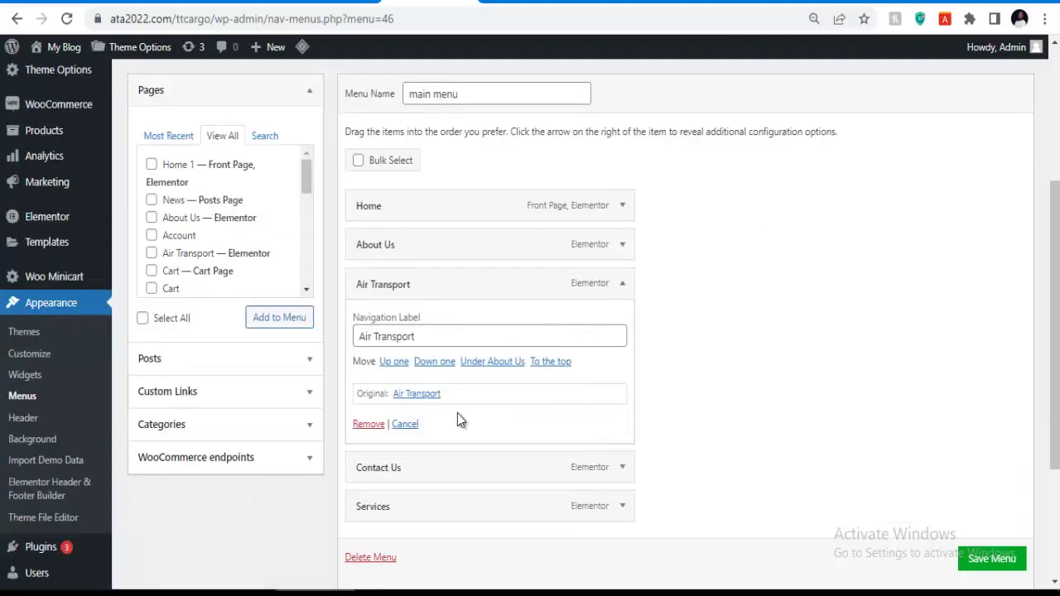
click(369, 423)
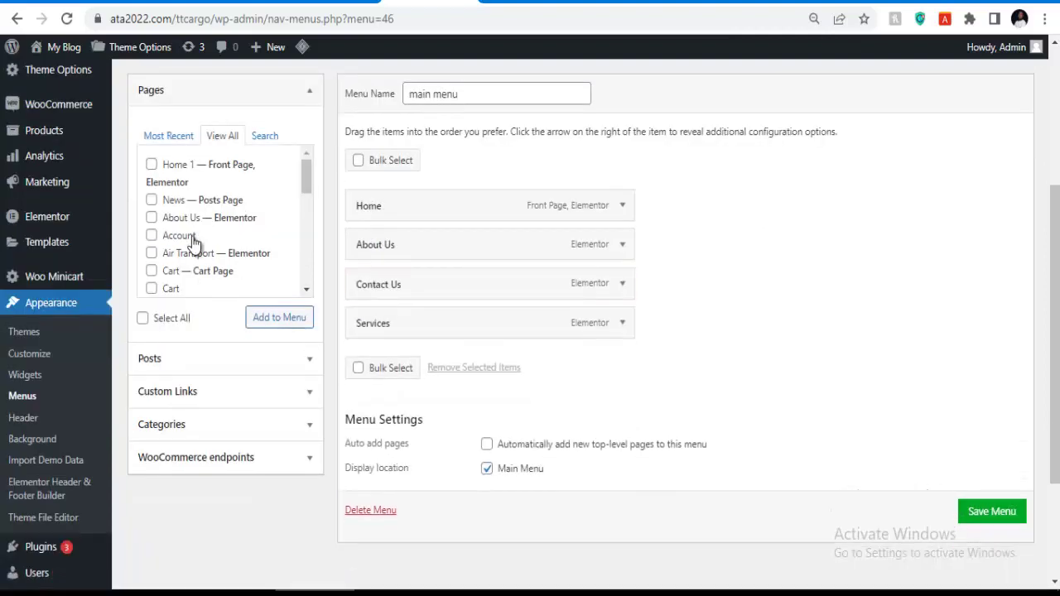
scroll(193, 237, down, 2)
scroll(187, 217, up, 2)
click(261, 323)
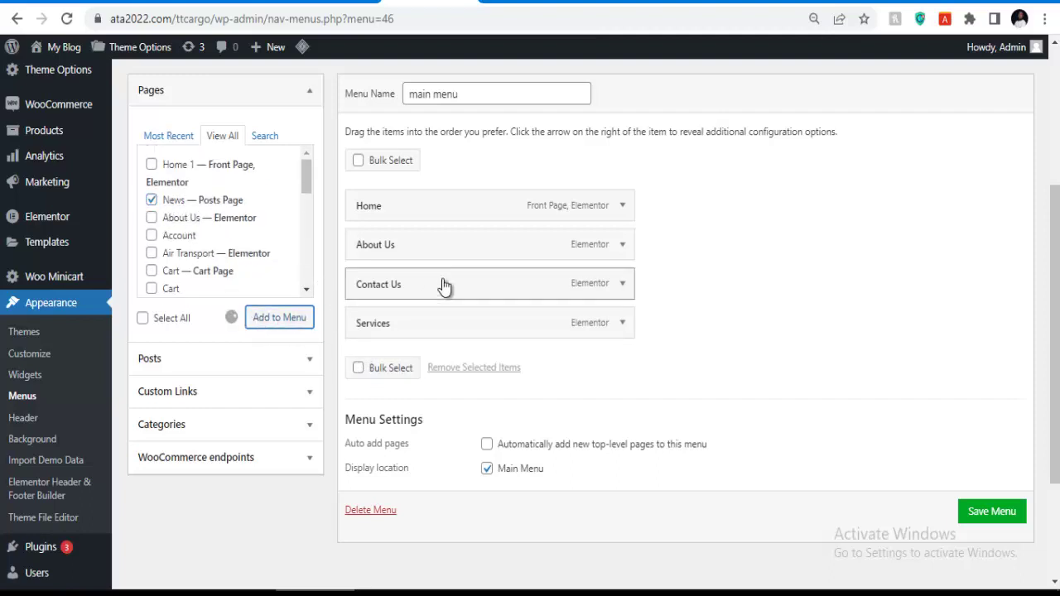
drag(403, 367, 406, 289)
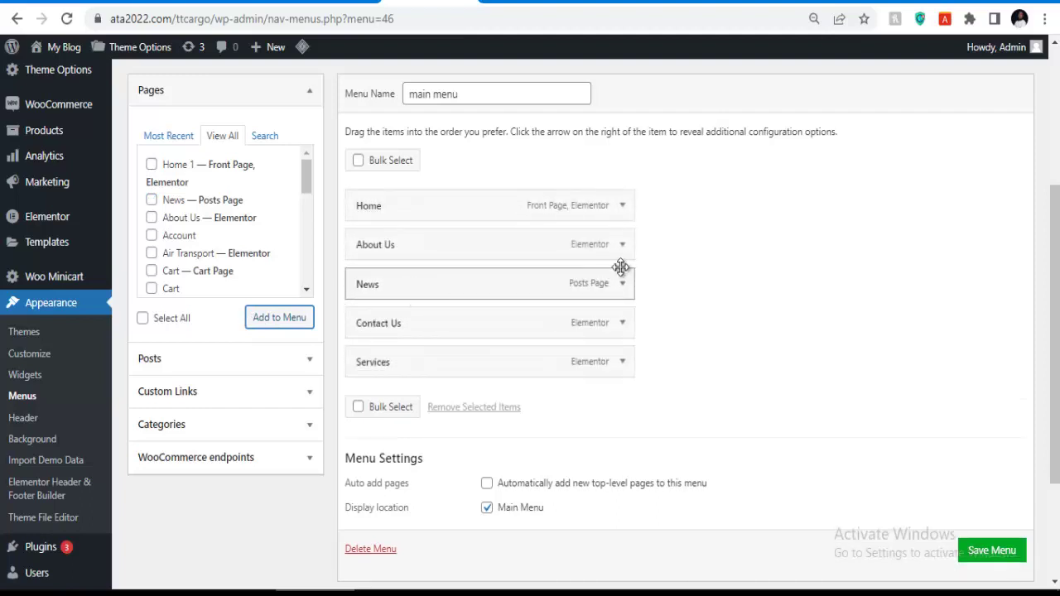
Change the News item's navigation label to 'Blog' and save the main menu.
click(621, 283)
click(413, 335)
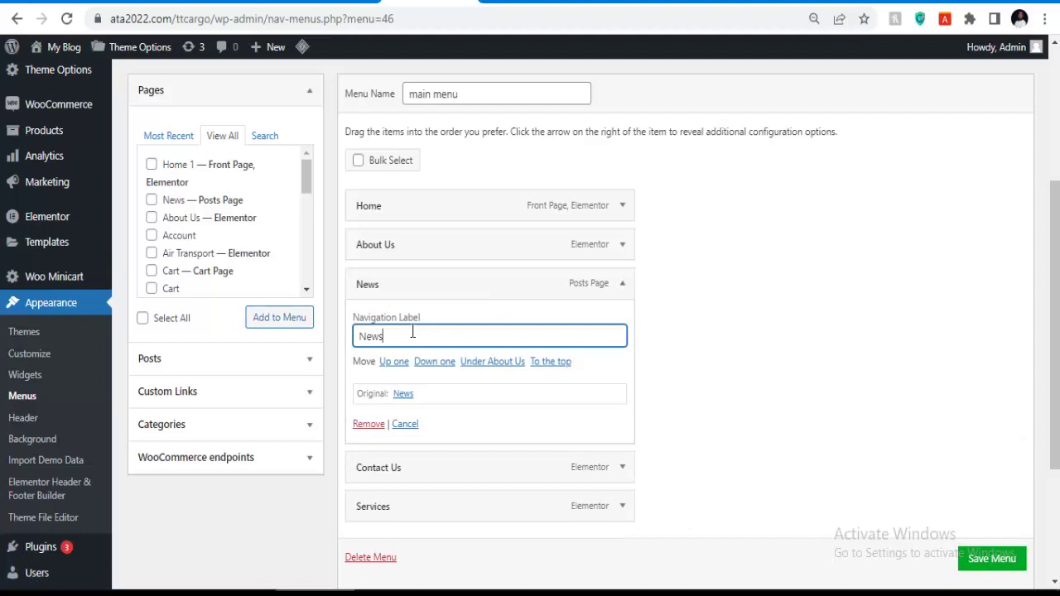
double_click(413, 331)
text(Blog)
scroll(975, 553, down, 1)
click(976, 559)
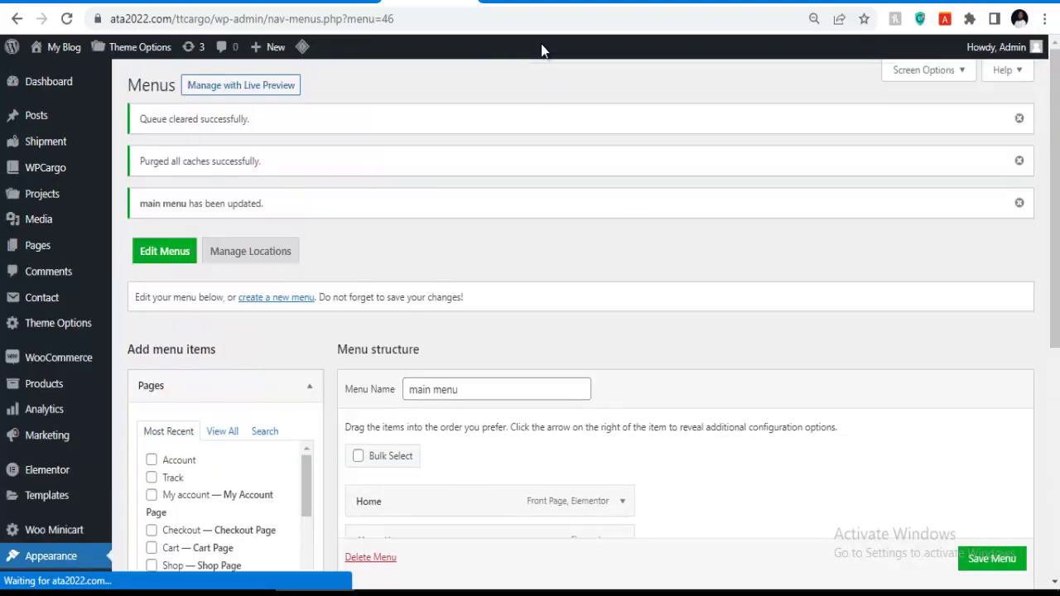
mouse_move(65, 50)
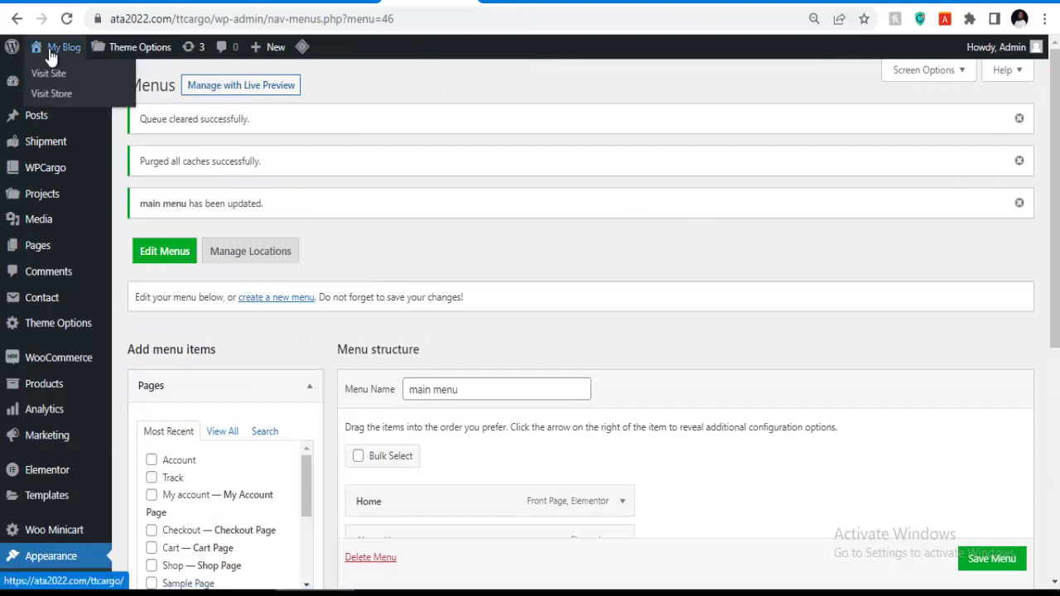
right_click(51, 73)
click(90, 84)
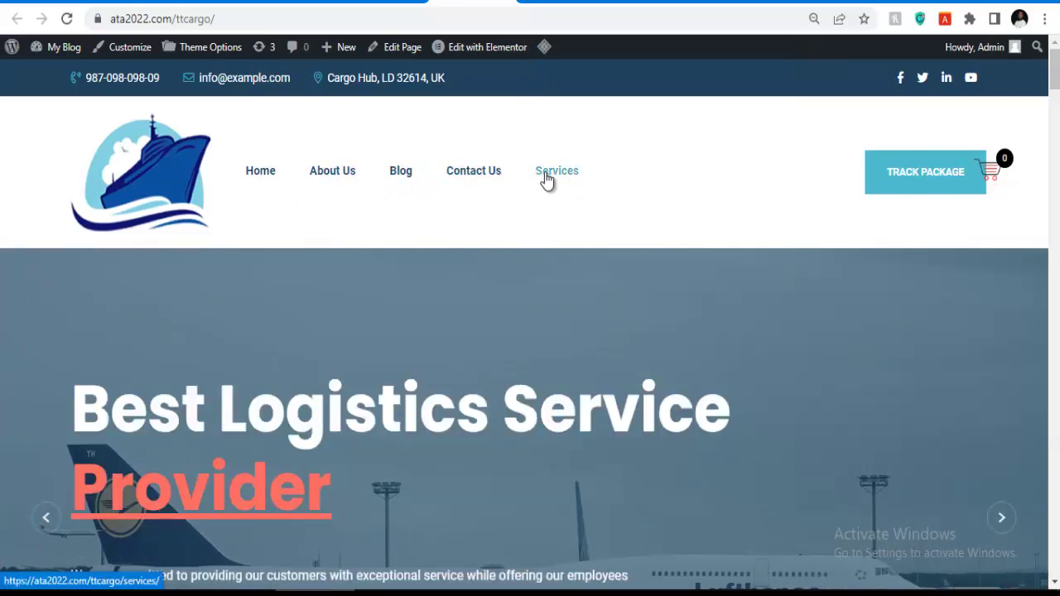
click(546, 178)
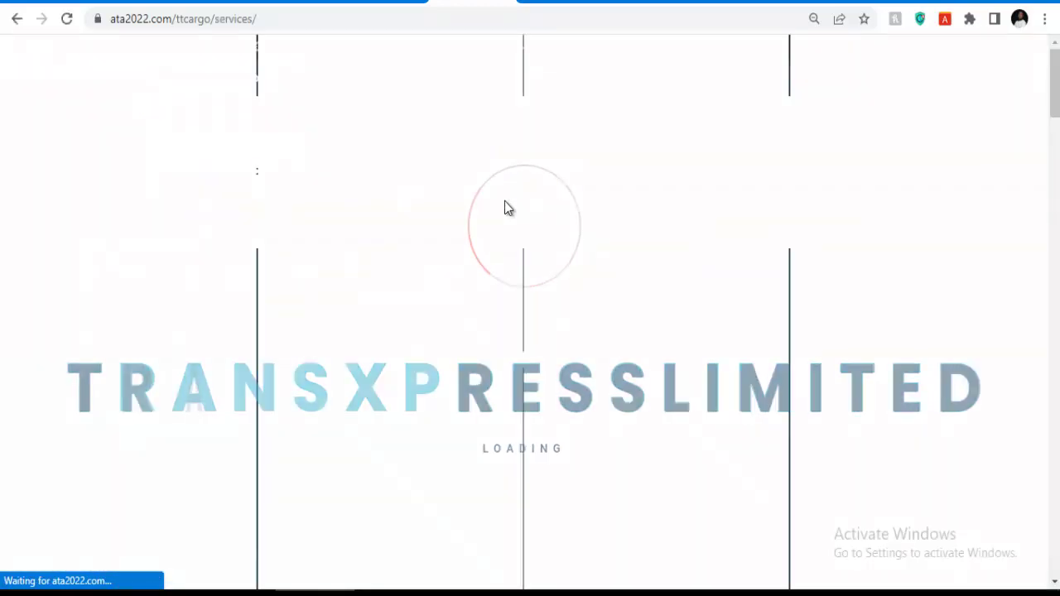
scroll(527, 207, down, 9)
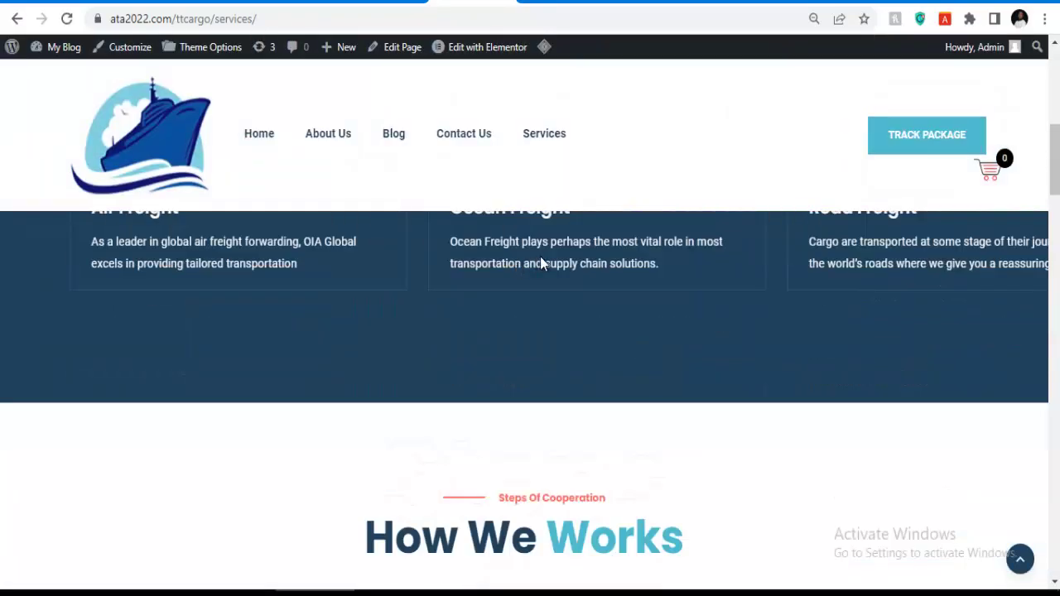
scroll(570, 282, down, 10)
scroll(572, 280, up, 8)
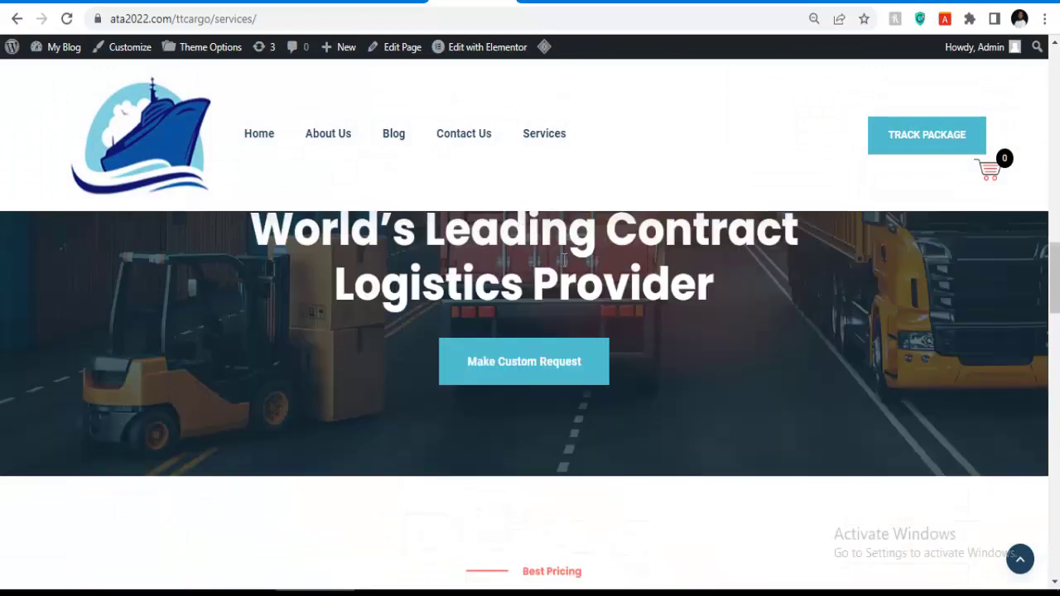
scroll(513, 203, up, 3)
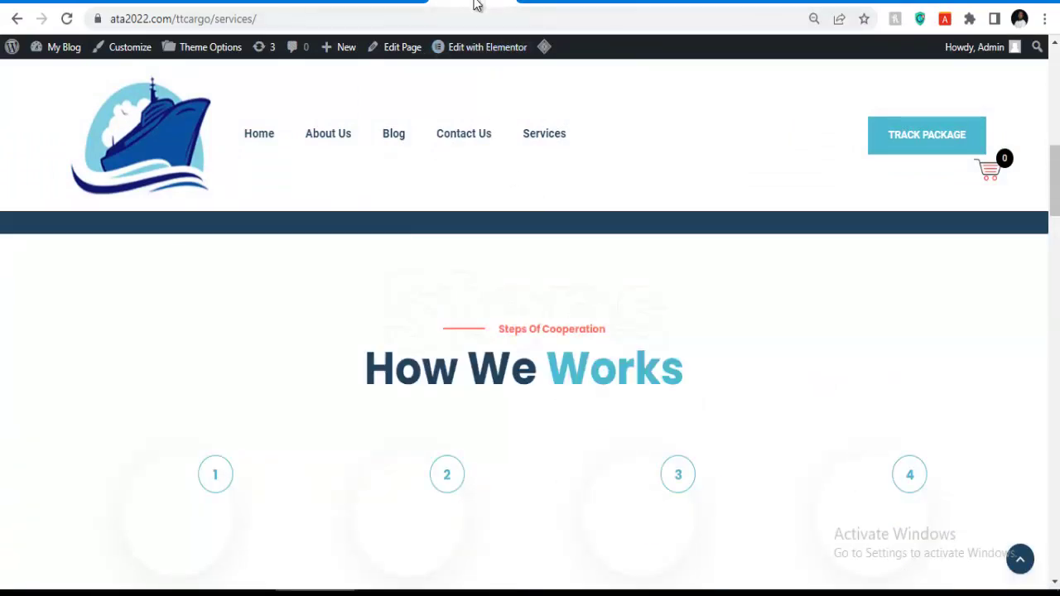
click(385, 2)
scroll(463, 306, down, 3)
scroll(505, 207, up, 3)
click(515, 3)
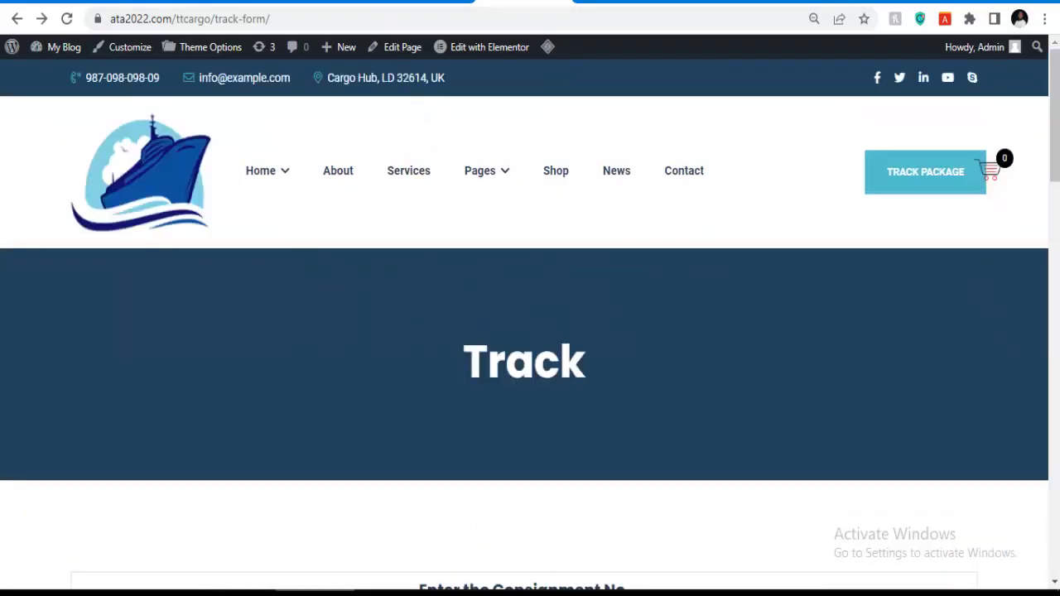
click(421, 3)
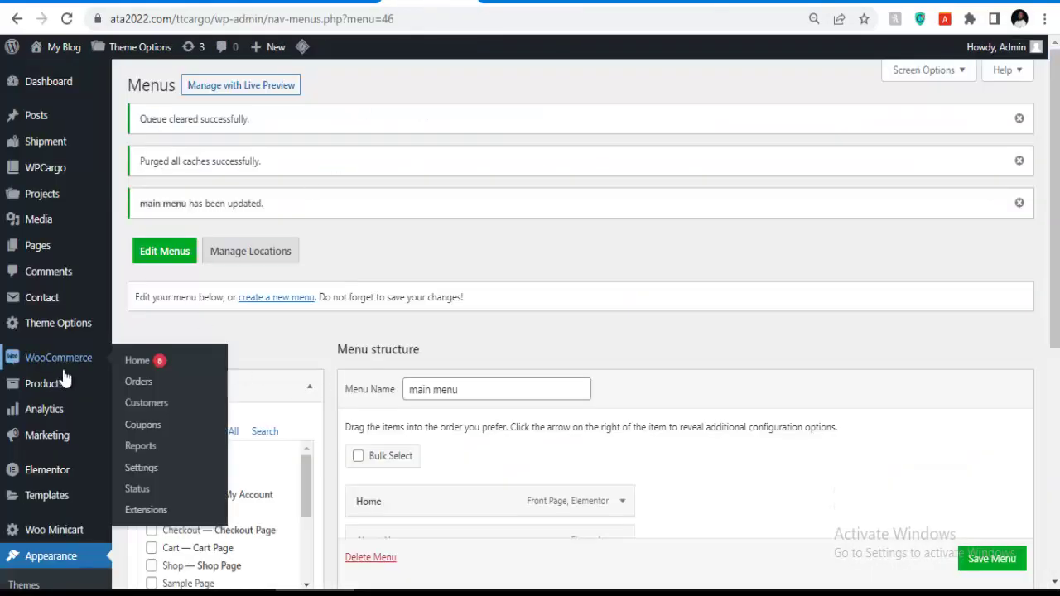
scroll(41, 389, down, 3)
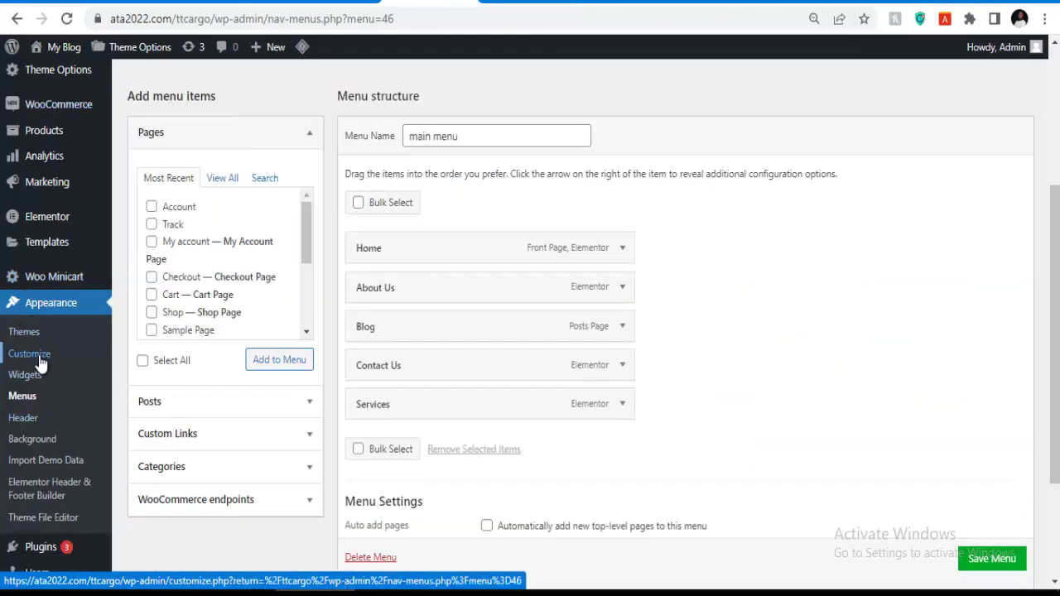
right_click(39, 356)
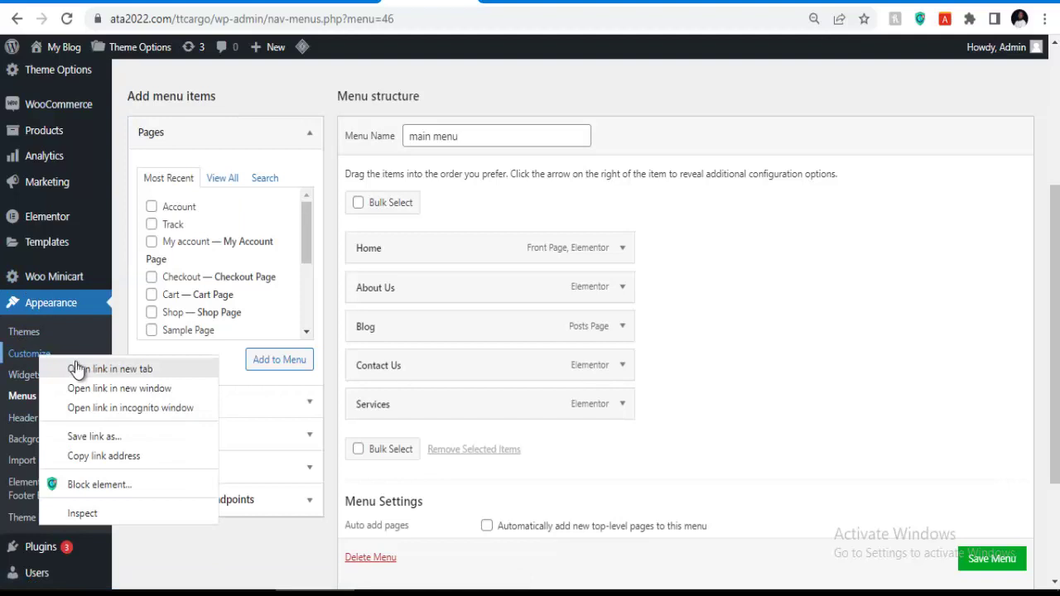
click(76, 368)
click(29, 354)
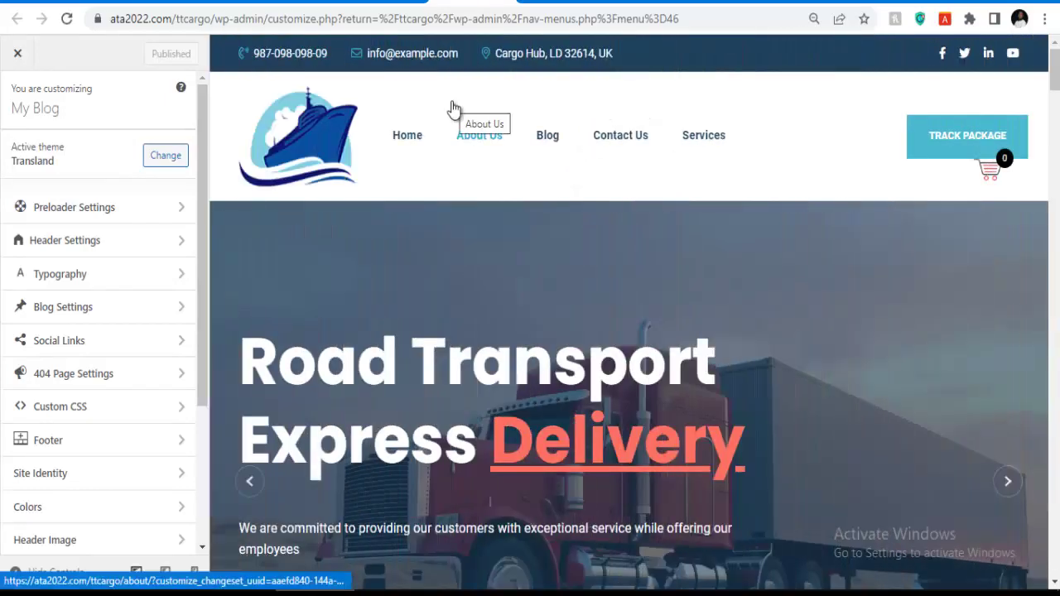
scroll(99, 248, down, 3)
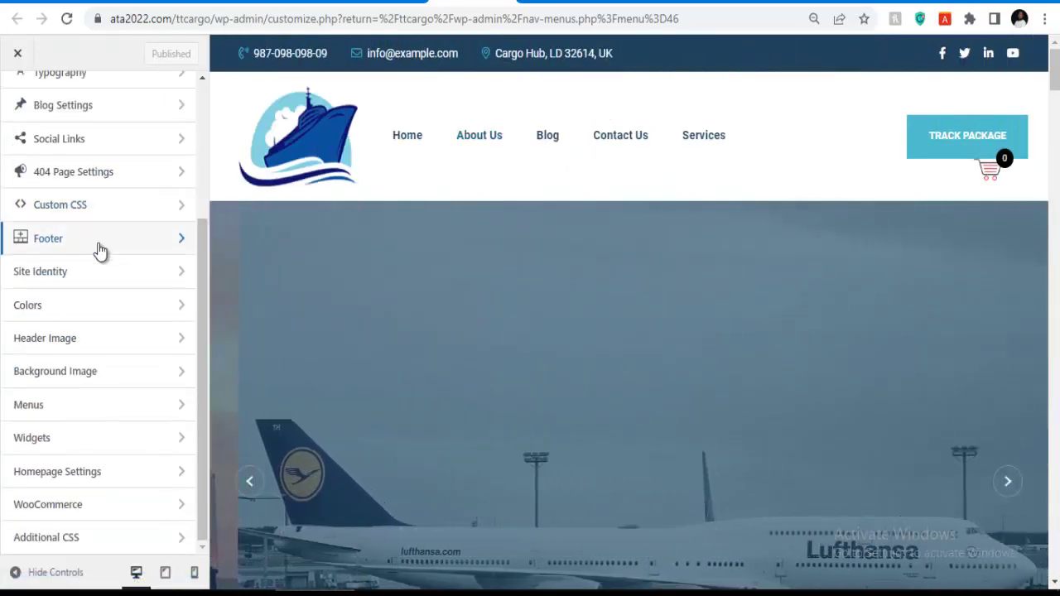
scroll(412, 311, down, 5)
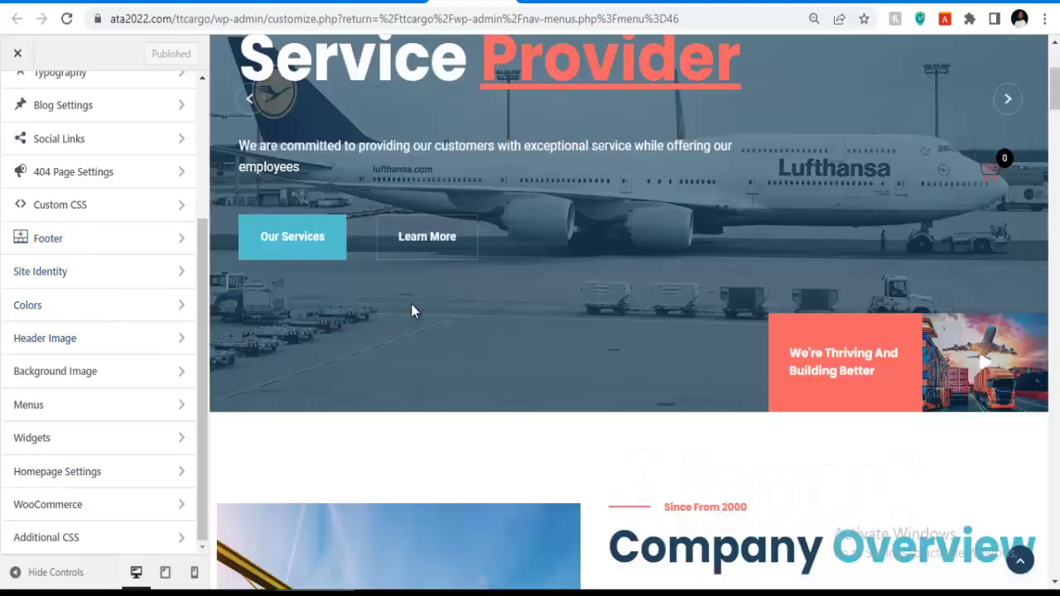
scroll(374, 399, down, 6)
scroll(373, 399, down, 15)
scroll(564, 398, down, 5)
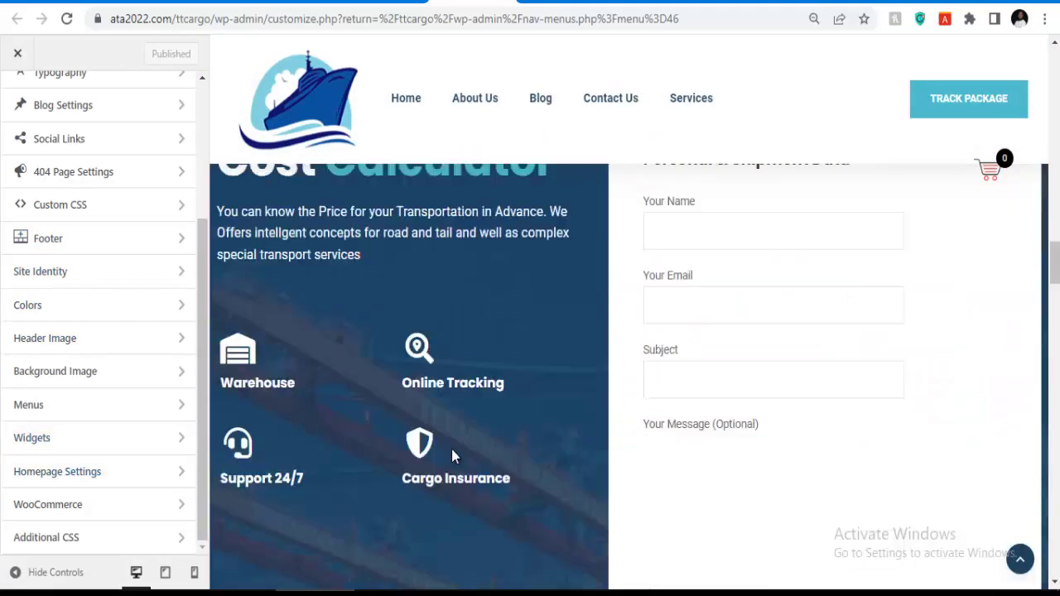
scroll(550, 388, up, 3)
scroll(550, 388, down, 10)
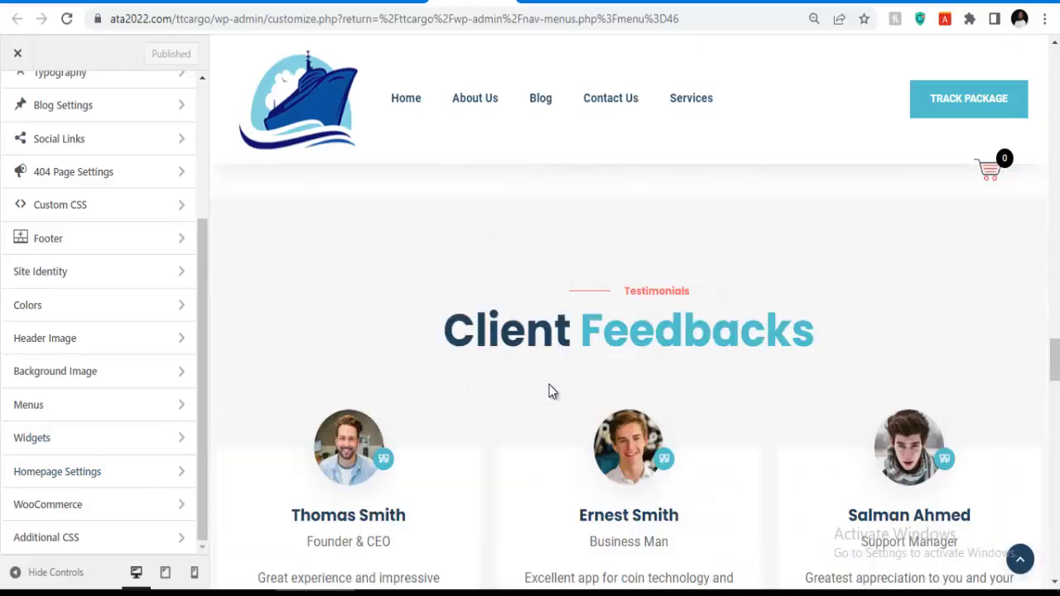
scroll(550, 391, down, 12)
scroll(549, 384, up, 15)
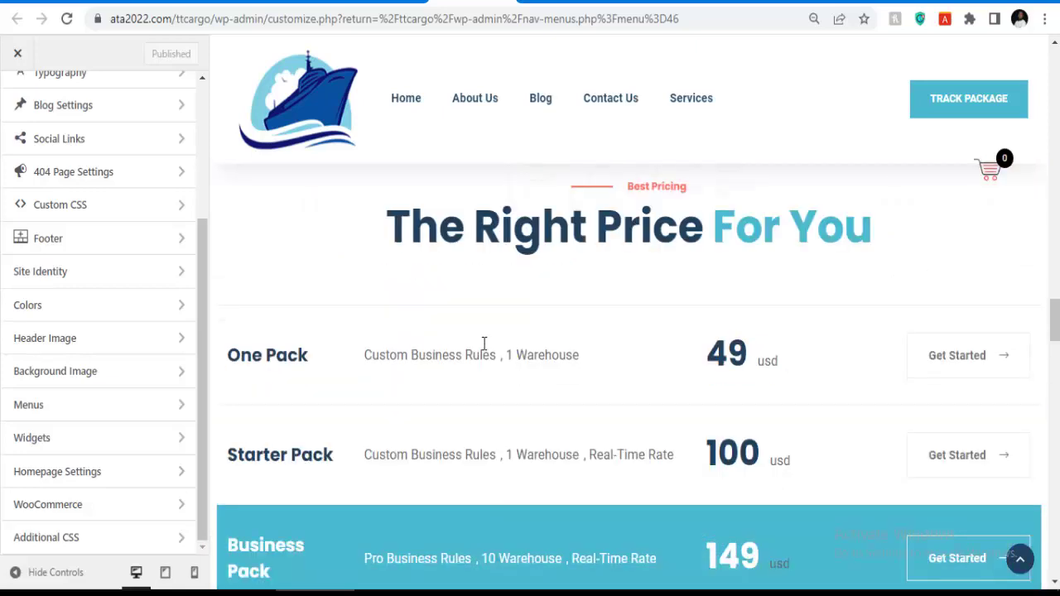
scroll(86, 182, up, 3)
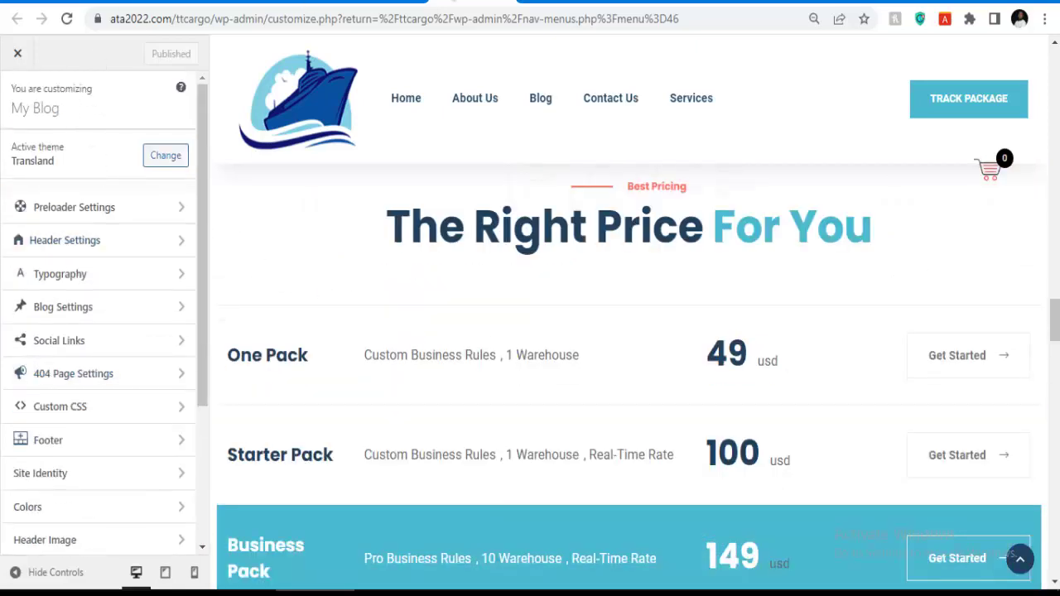
Visit the live homepage showing the new menu links and launch Edit with Elementor.
scroll(50, 95, up, 3)
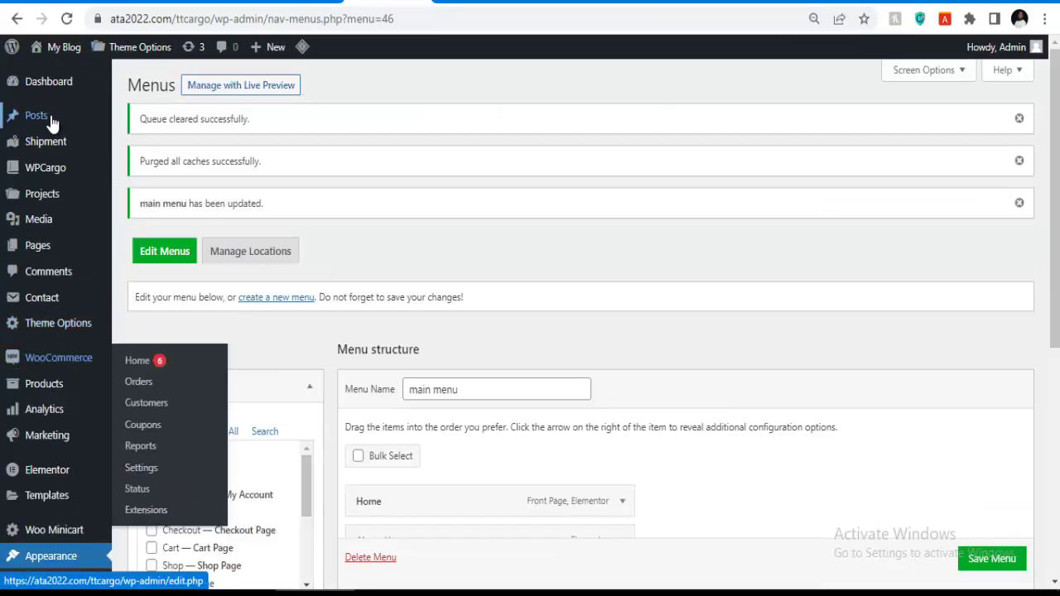
mouse_move(67, 62)
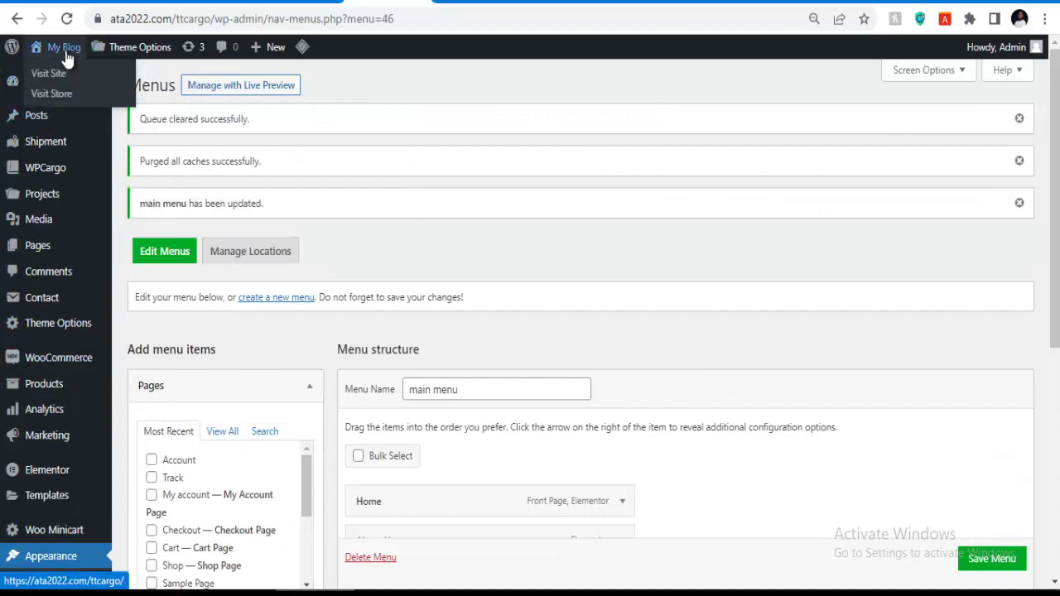
right_click(65, 57)
click(91, 58)
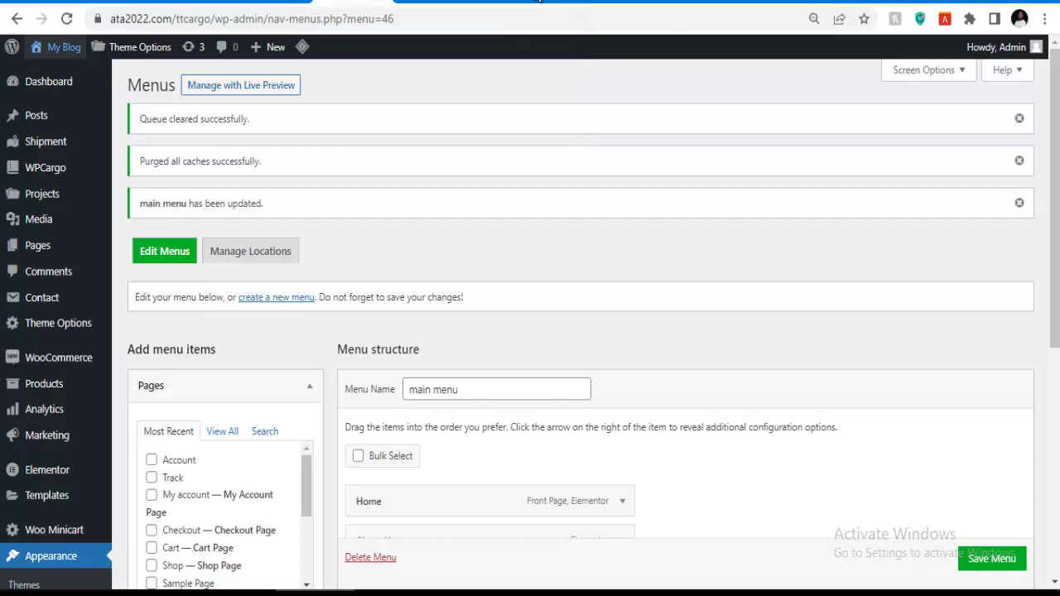
click(420, 3)
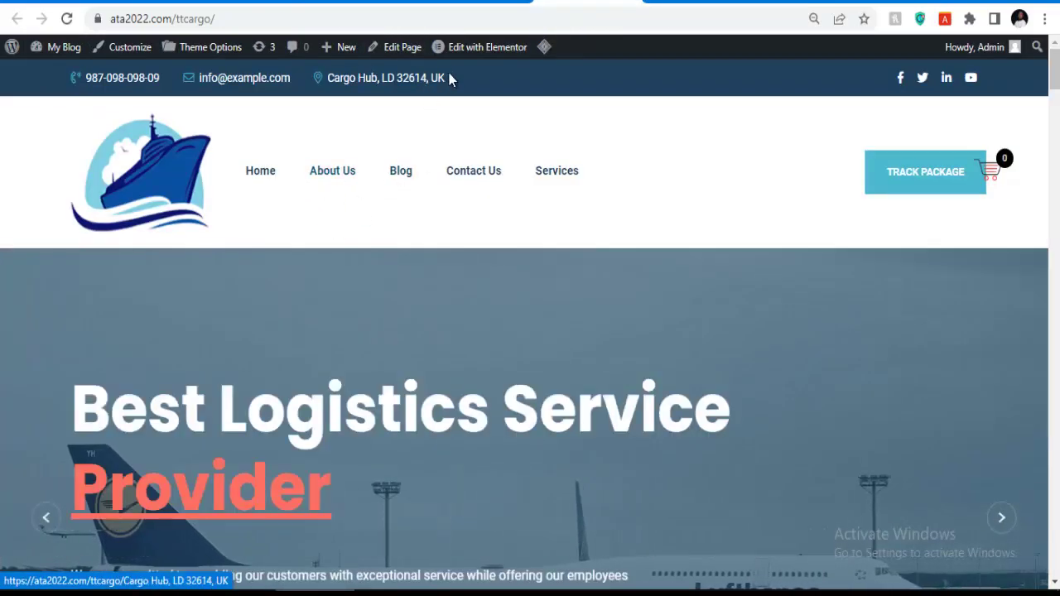
mouse_move(469, 58)
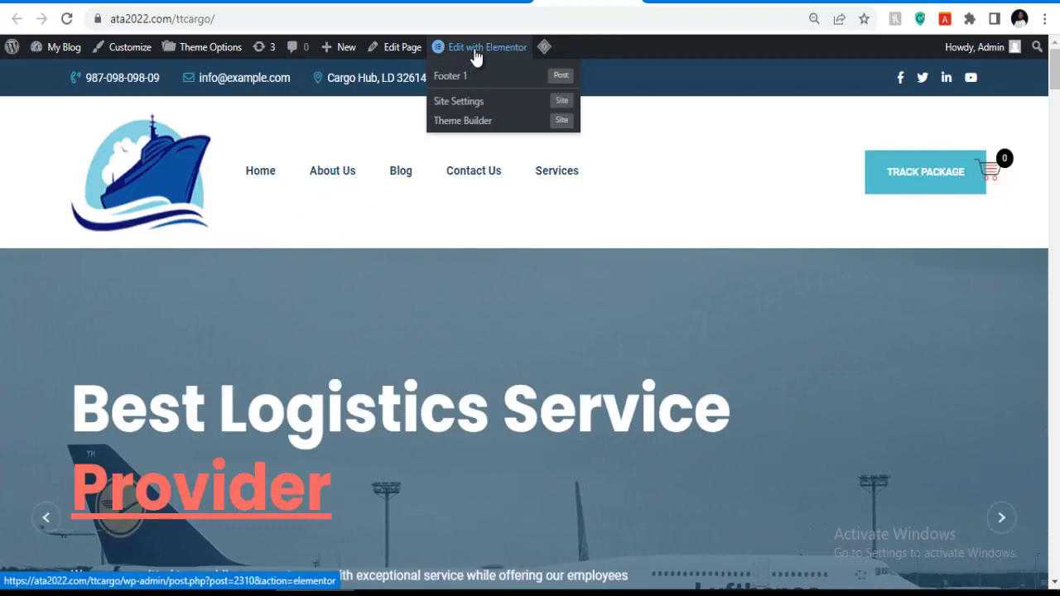
click(476, 54)
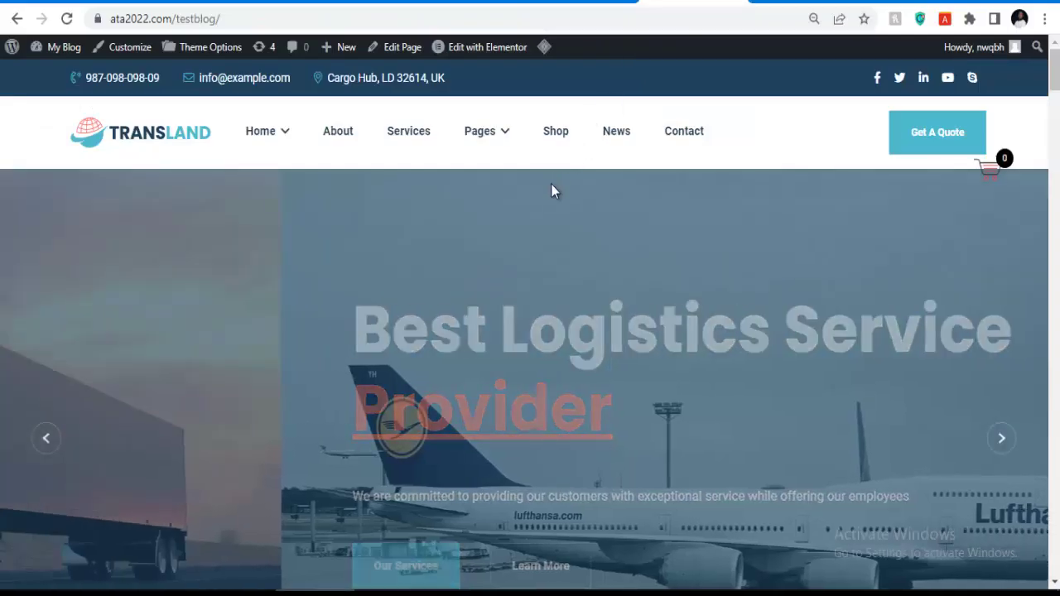
Select the hero slider and open its Road Transport Express slide settings.
scroll(497, 282, down, 10)
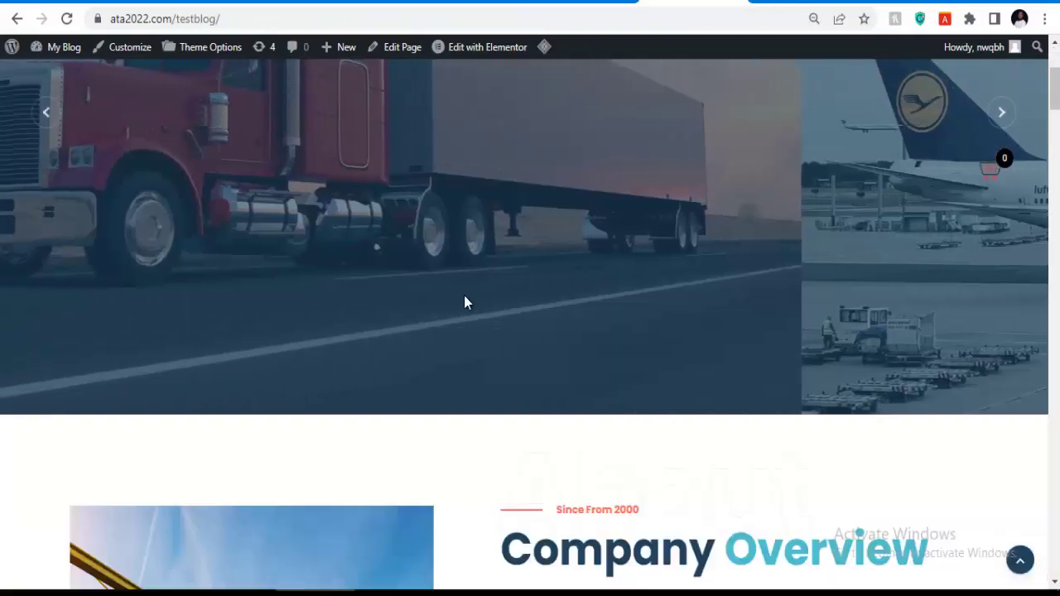
scroll(623, 344, down, 10)
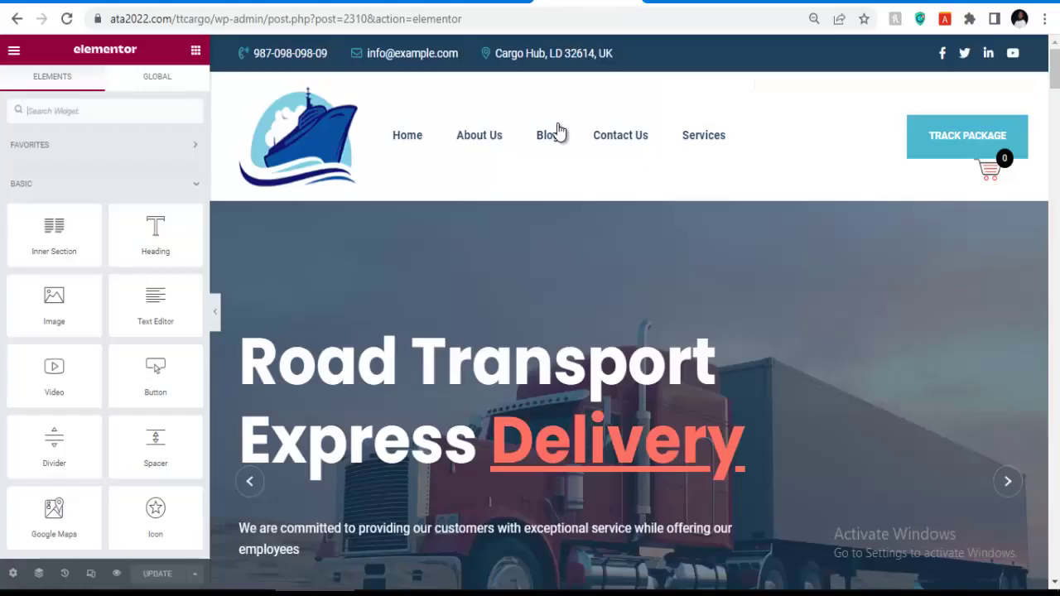
scroll(529, 356, down, 6)
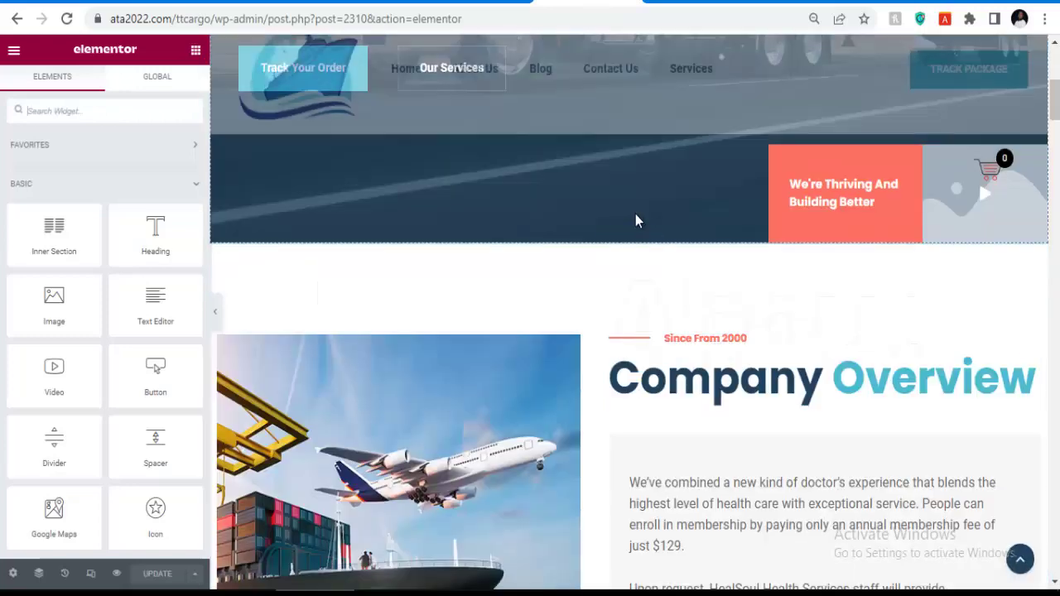
scroll(634, 220, up, 4)
scroll(422, 255, up, 3)
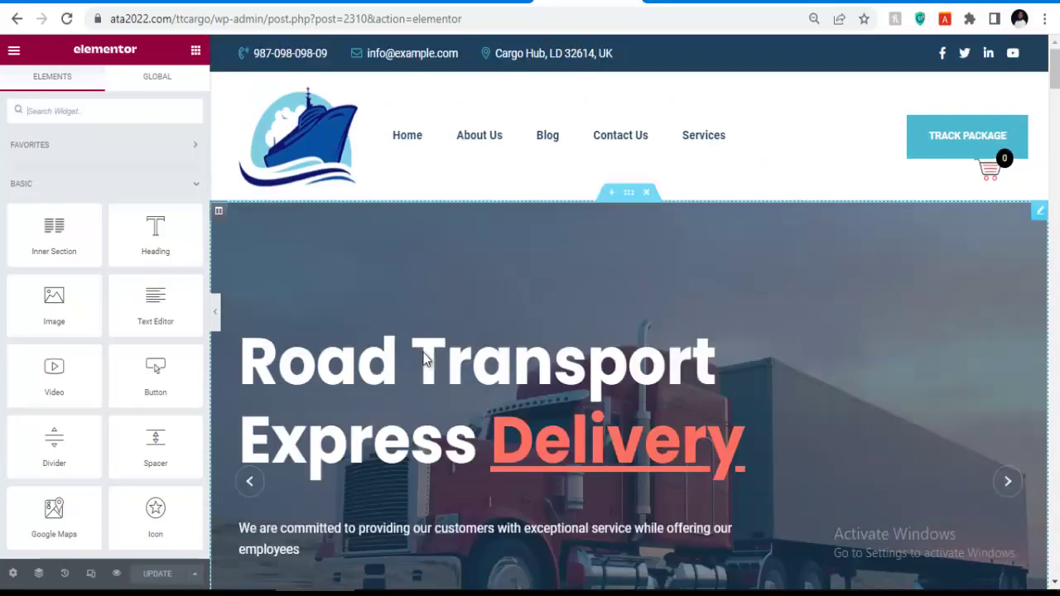
click(480, 364)
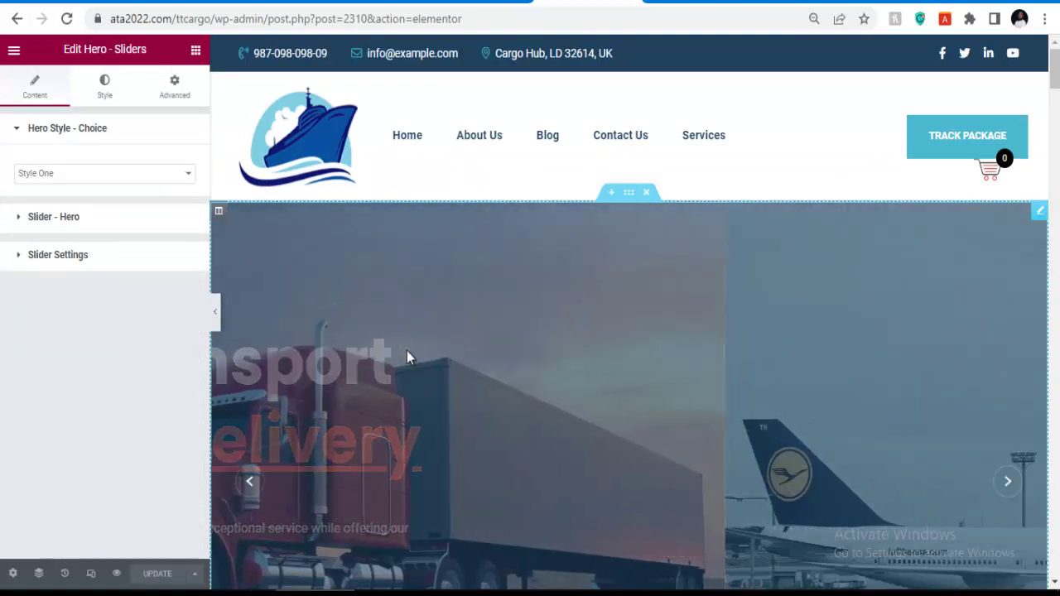
click(73, 220)
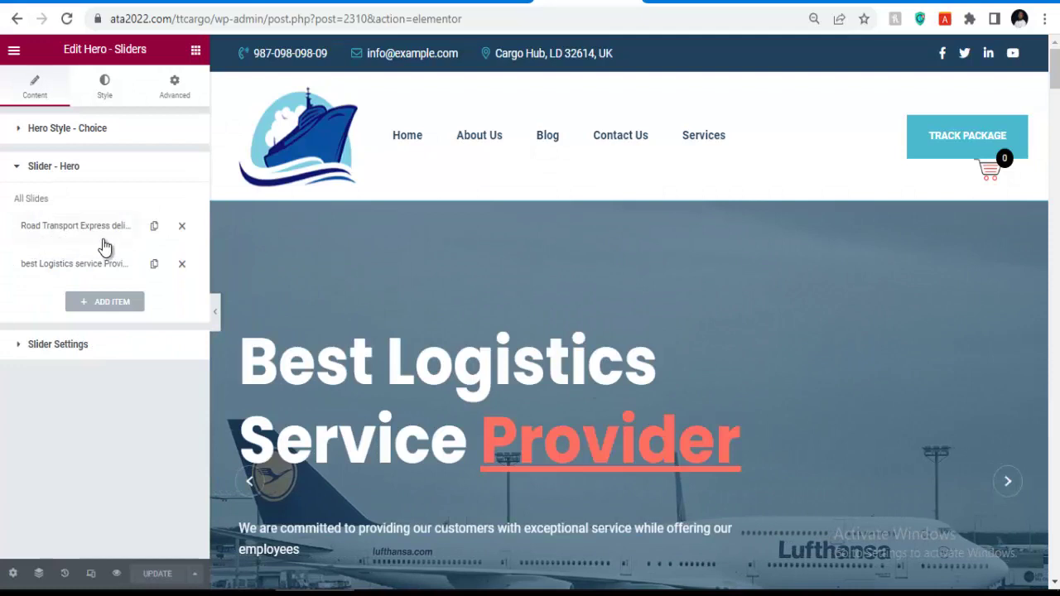
click(112, 229)
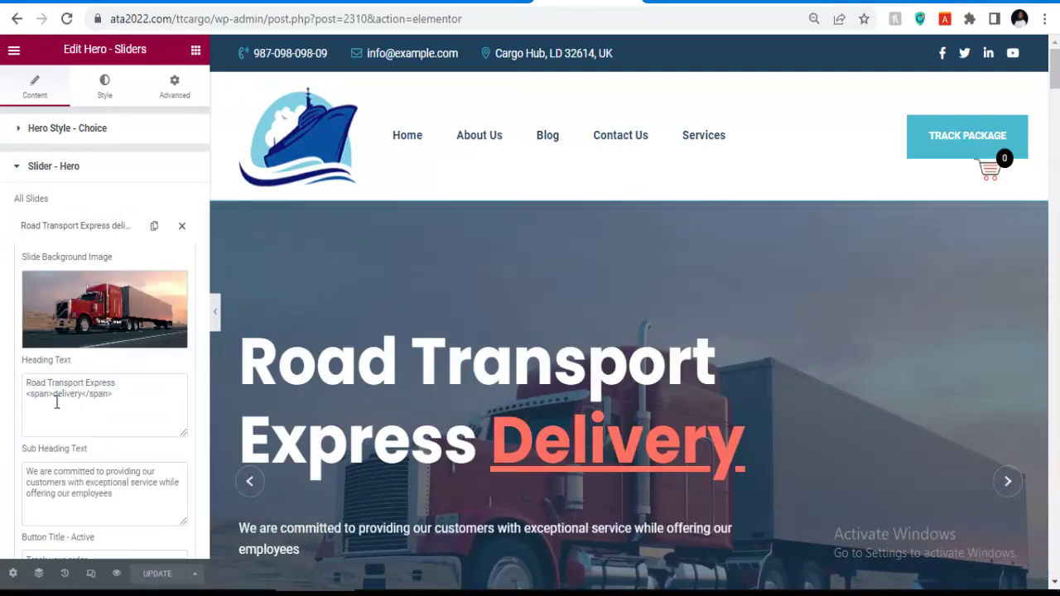
Review the slide fields, collapse the Slider - Hero settings and scroll down to Company Overview.
scroll(386, 402, down, 3)
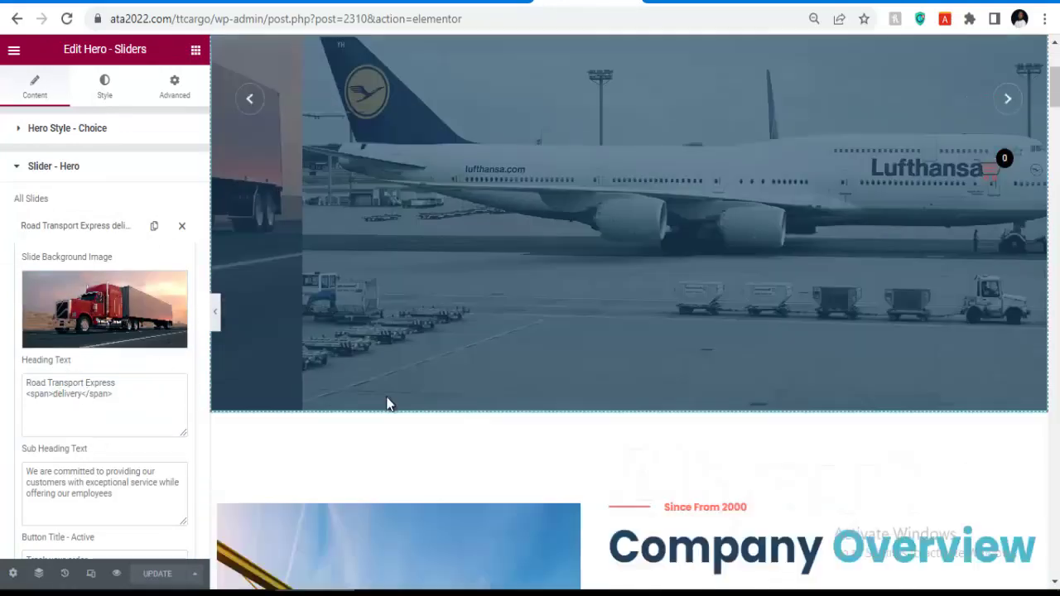
scroll(132, 410, down, 2)
scroll(113, 397, down, 1)
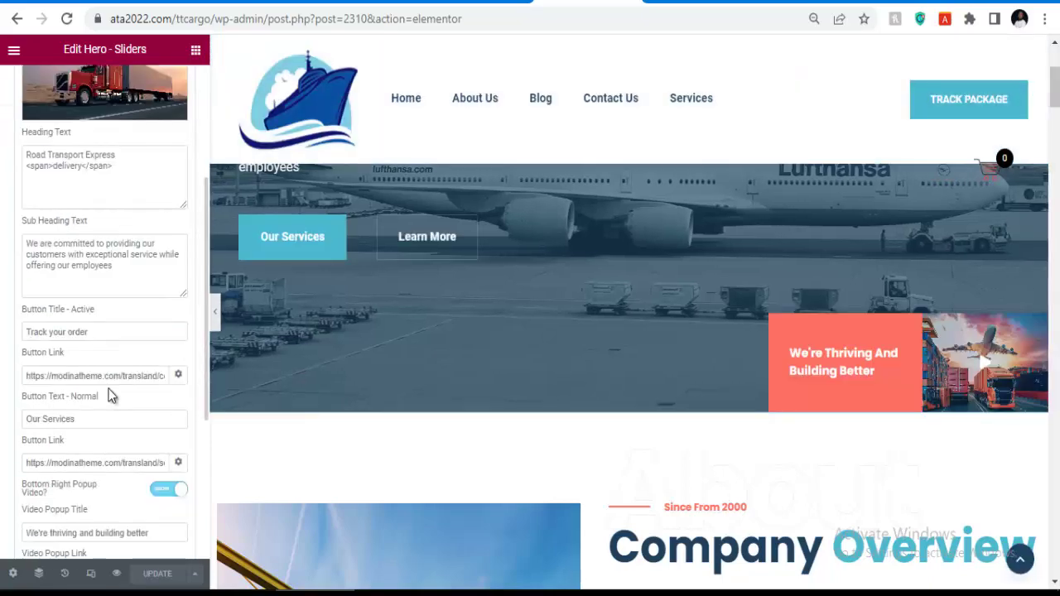
scroll(100, 397, down, 3)
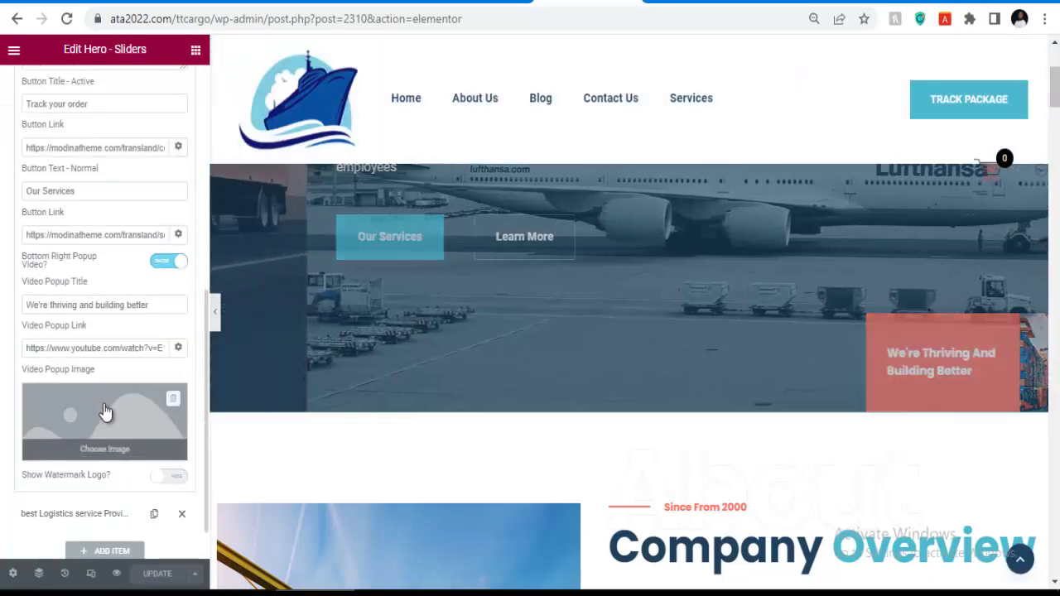
scroll(103, 404, up, 6)
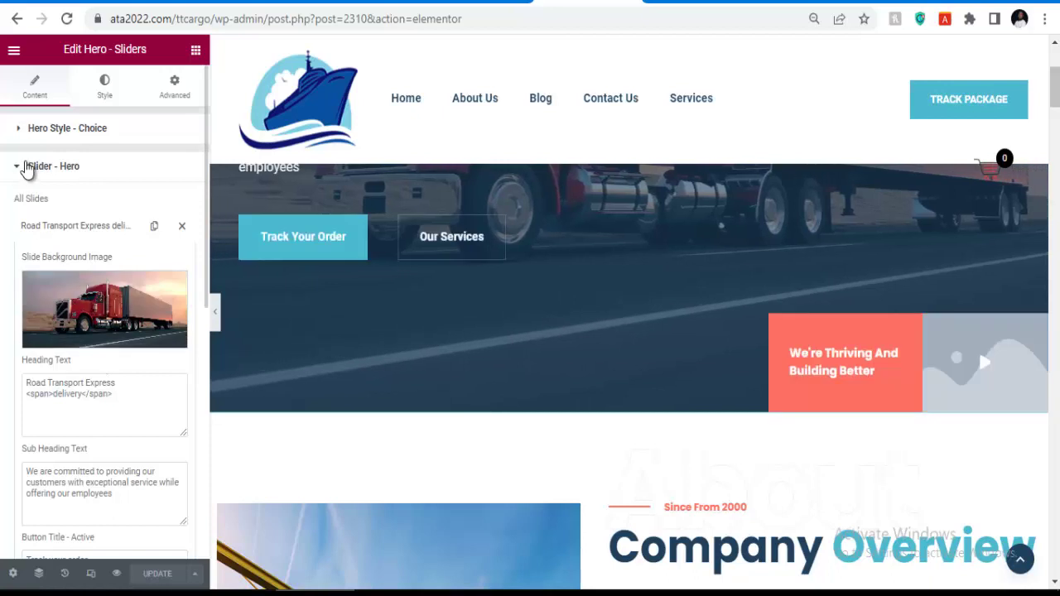
click(25, 169)
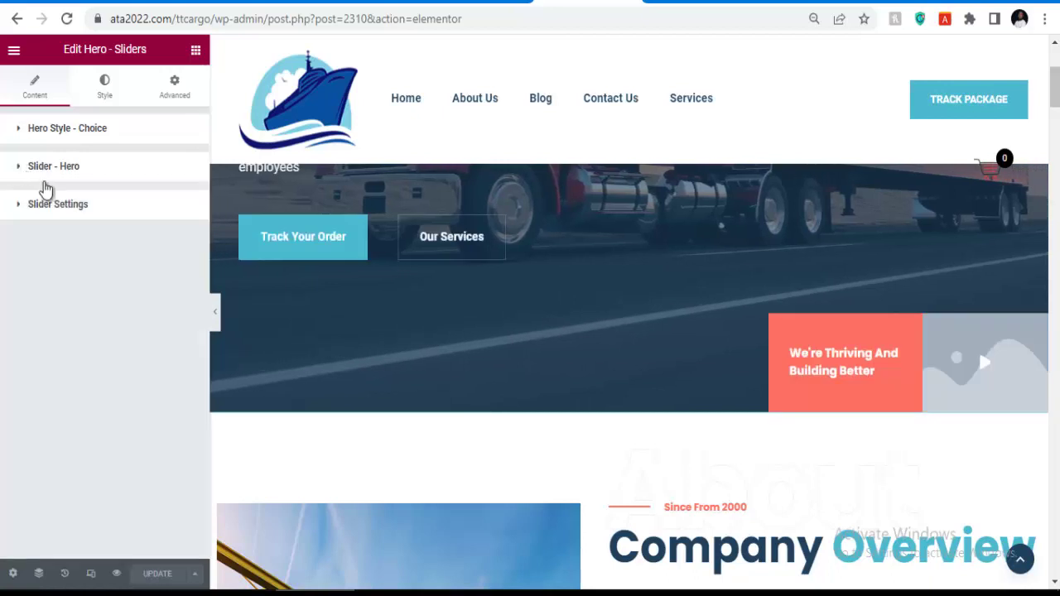
scroll(466, 284, down, 3)
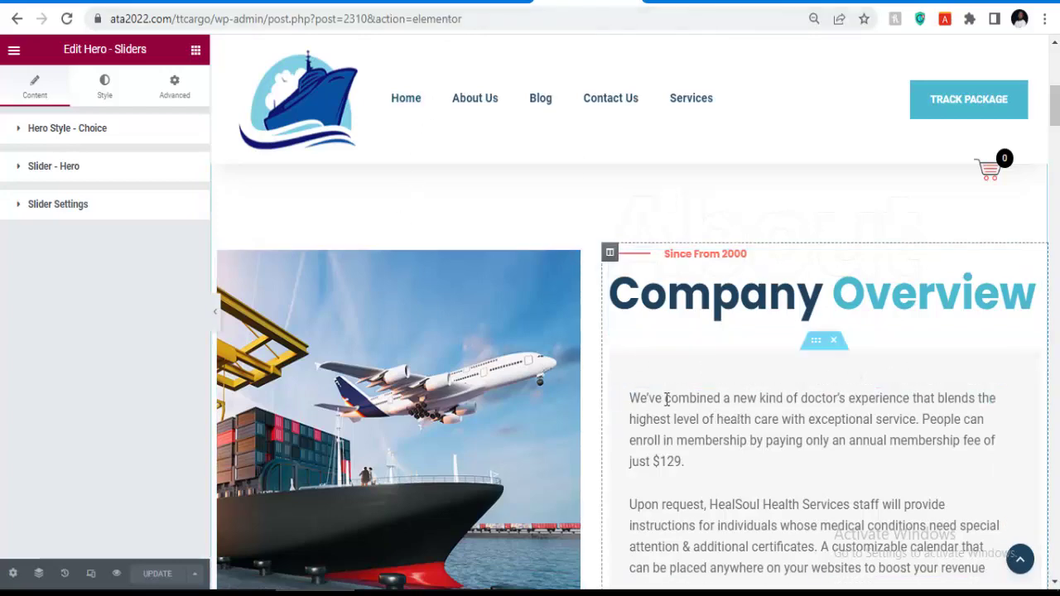
scroll(694, 338, down, 2)
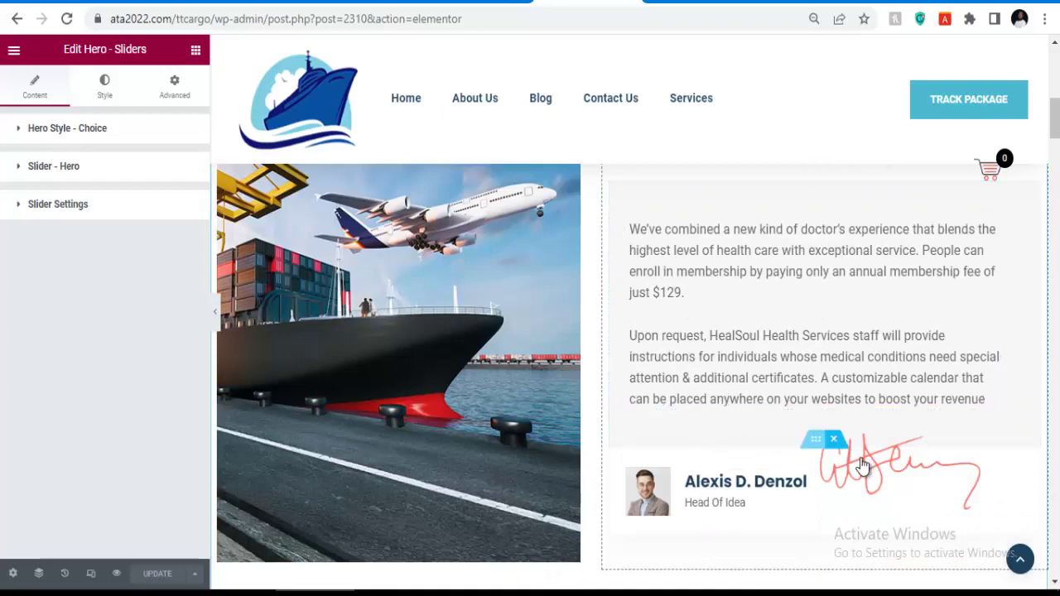
scroll(741, 490, down, 5)
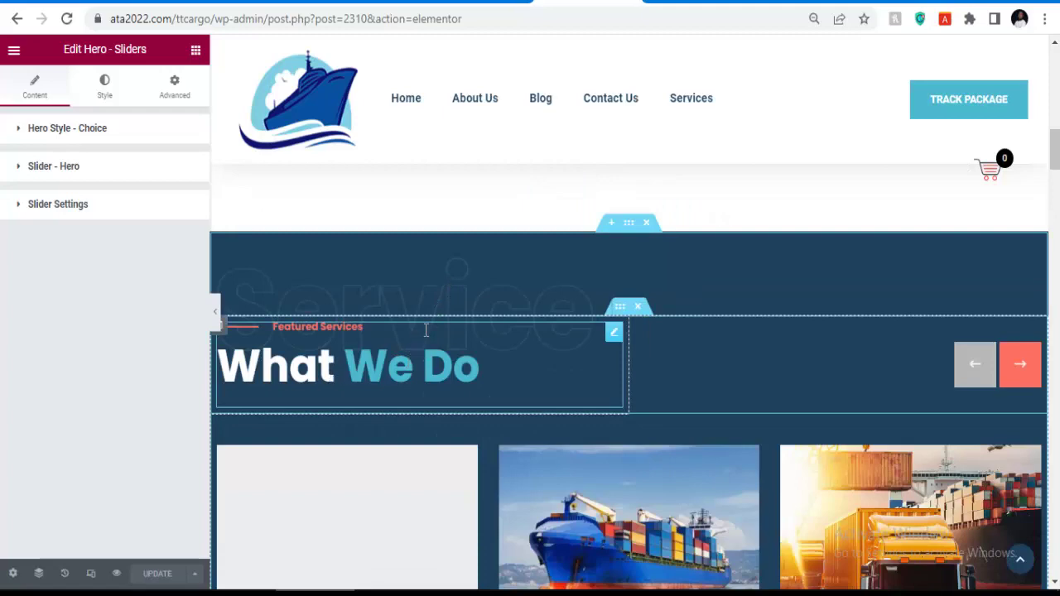
scroll(427, 331, up, 5)
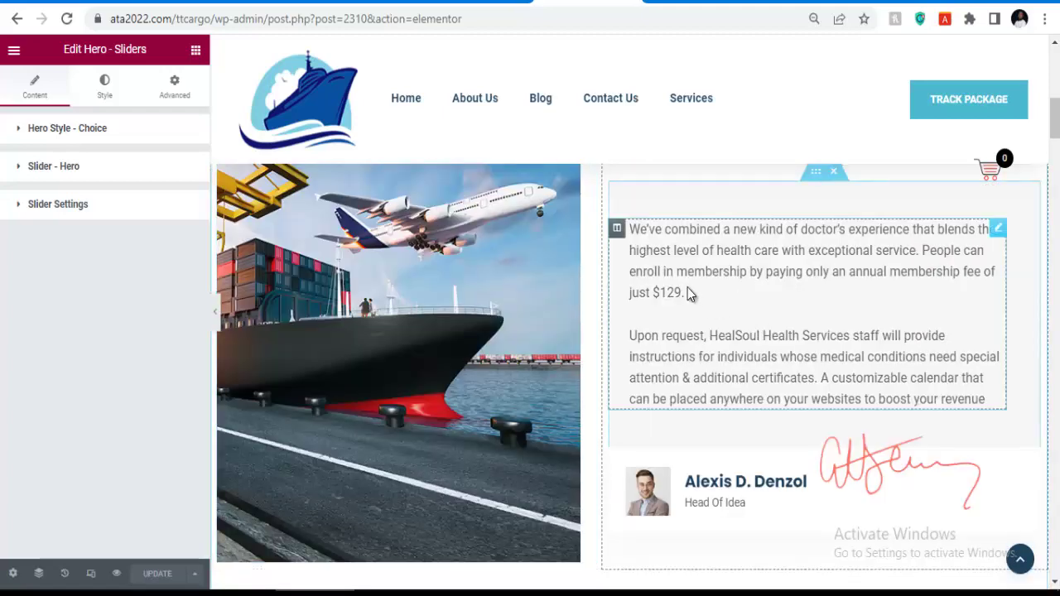
Delete the handwritten signature image beside the staff profile card via its context menu.
click(750, 258)
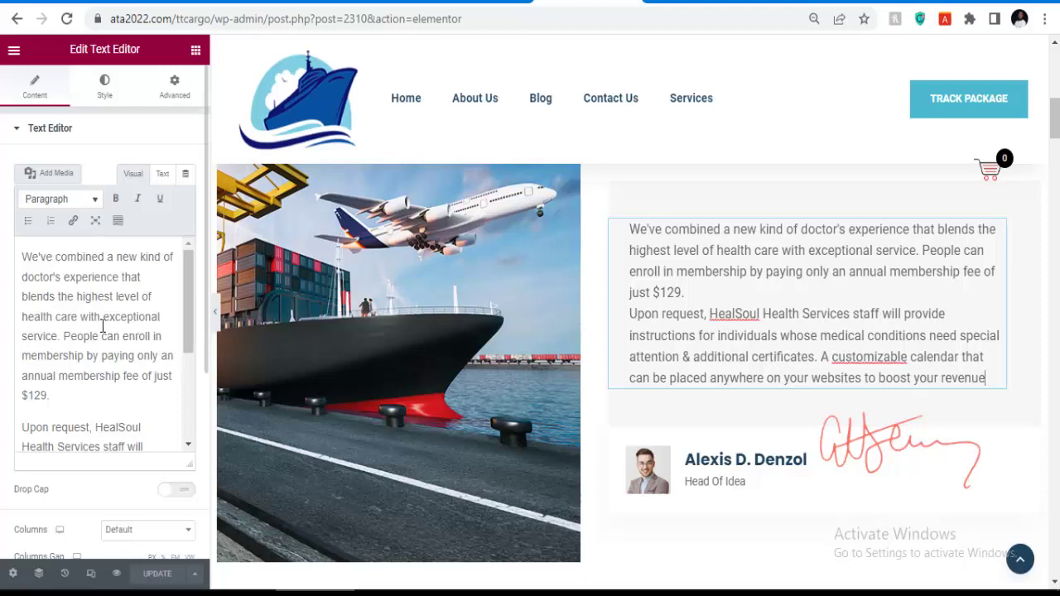
scroll(509, 279, down, 3)
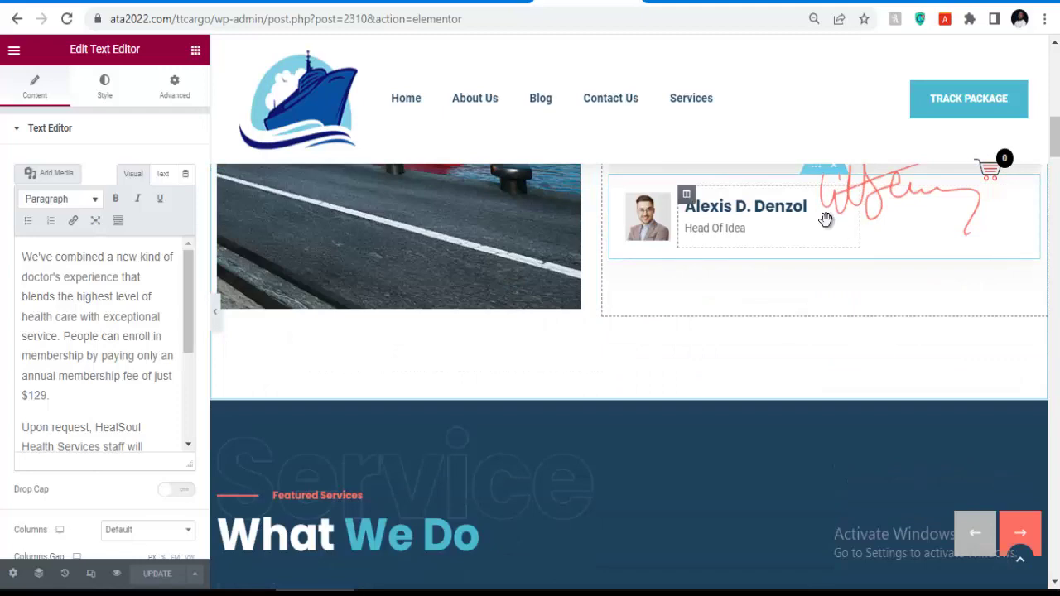
scroll(820, 267, up, 2)
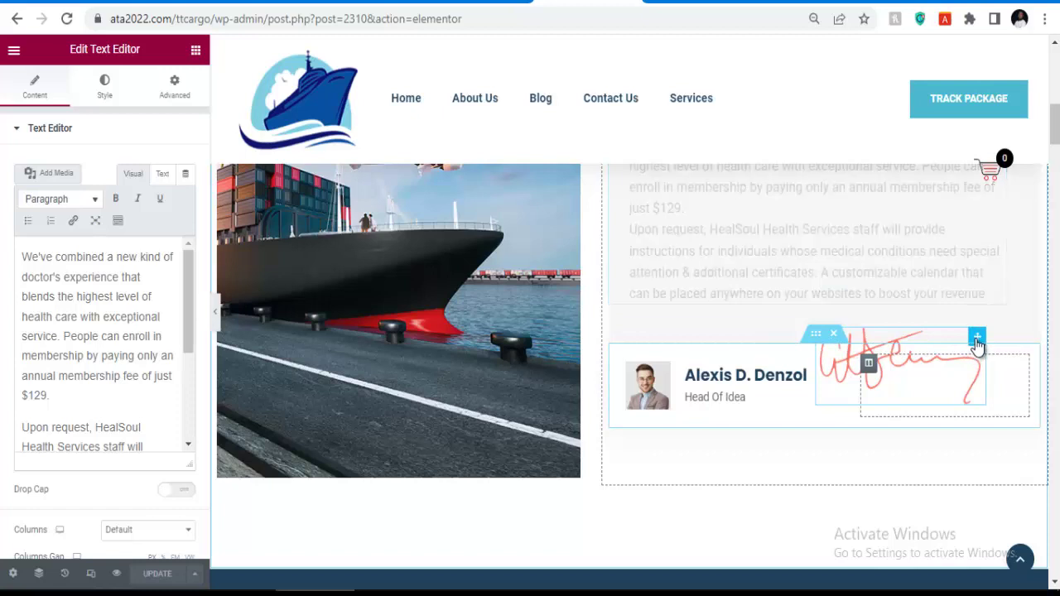
right_click(976, 343)
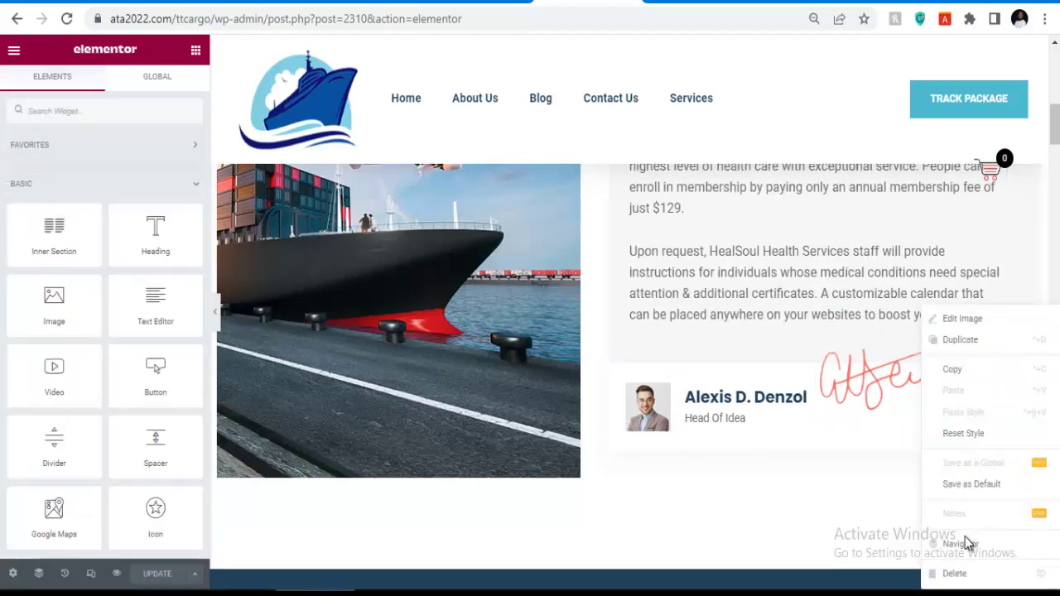
click(954, 570)
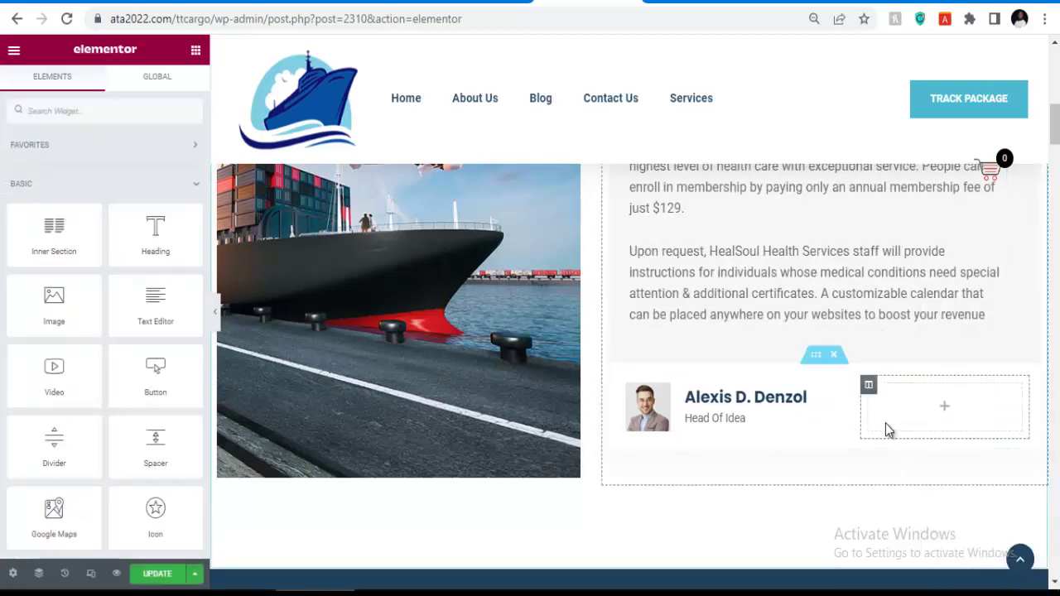
Edit the Our Services carousel and review its Air Freight and Ocean Freight entries.
scroll(778, 377, down, 7)
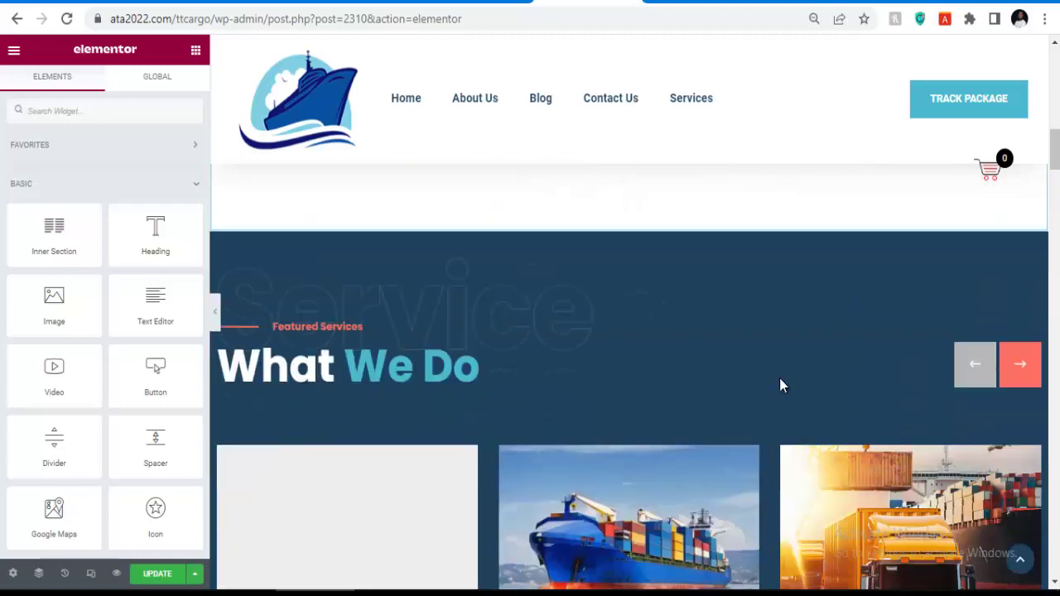
scroll(723, 343, up, 2)
scroll(756, 346, down, 6)
scroll(623, 358, up, 3)
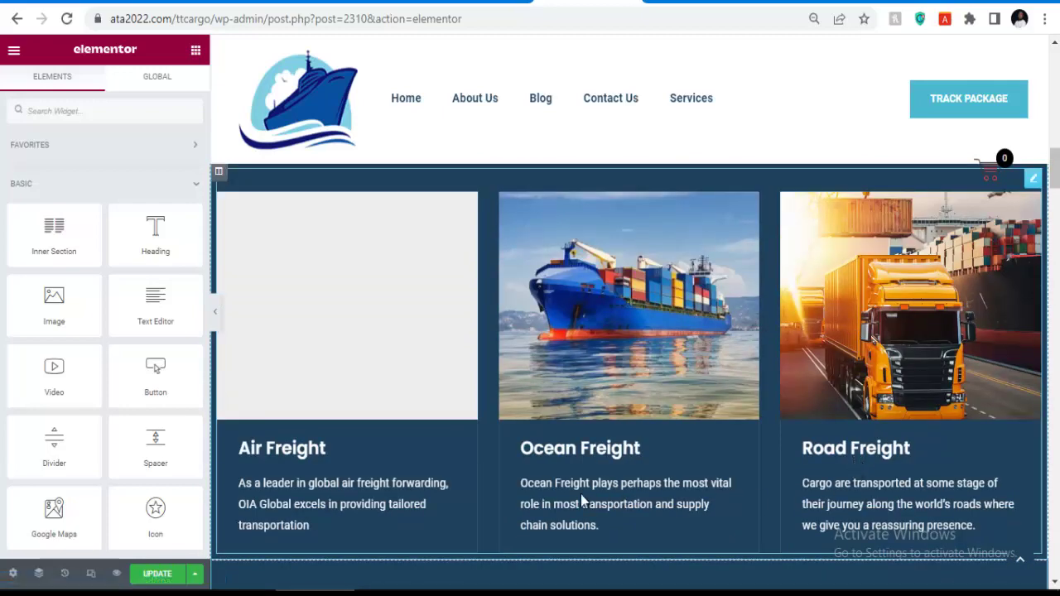
click(581, 348)
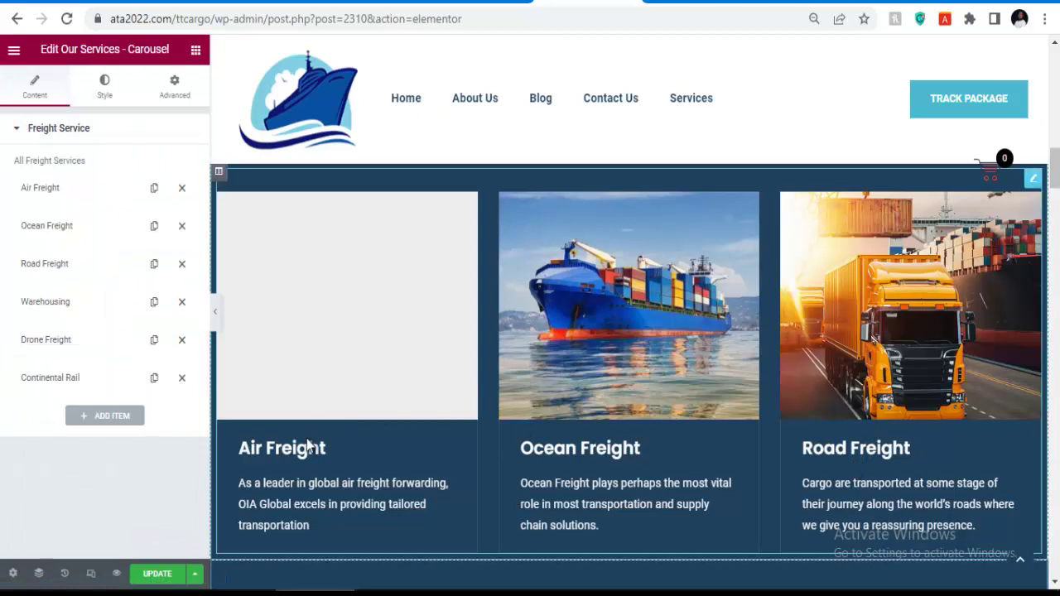
click(73, 193)
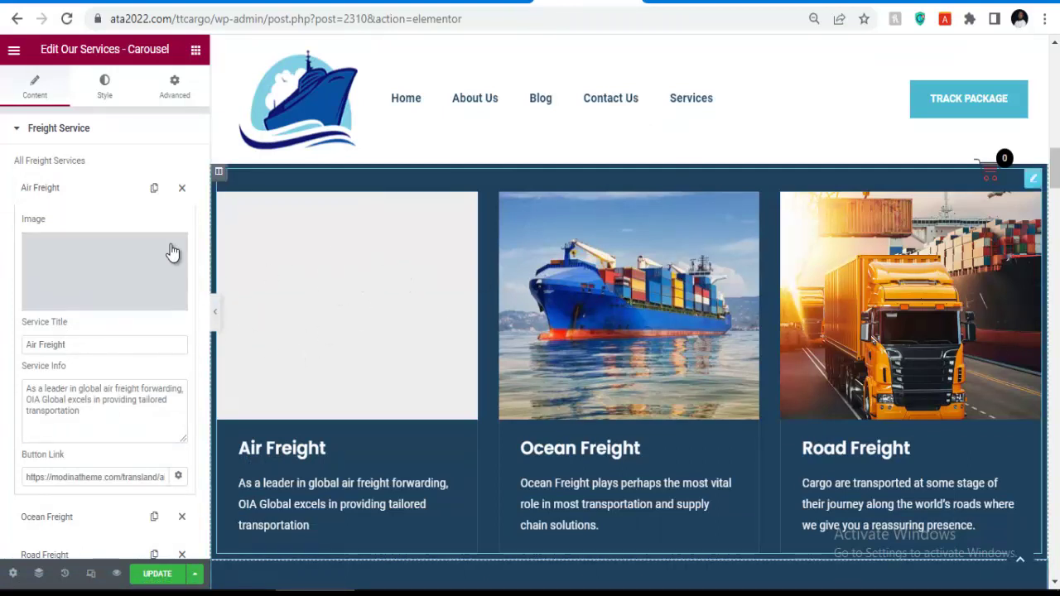
click(88, 192)
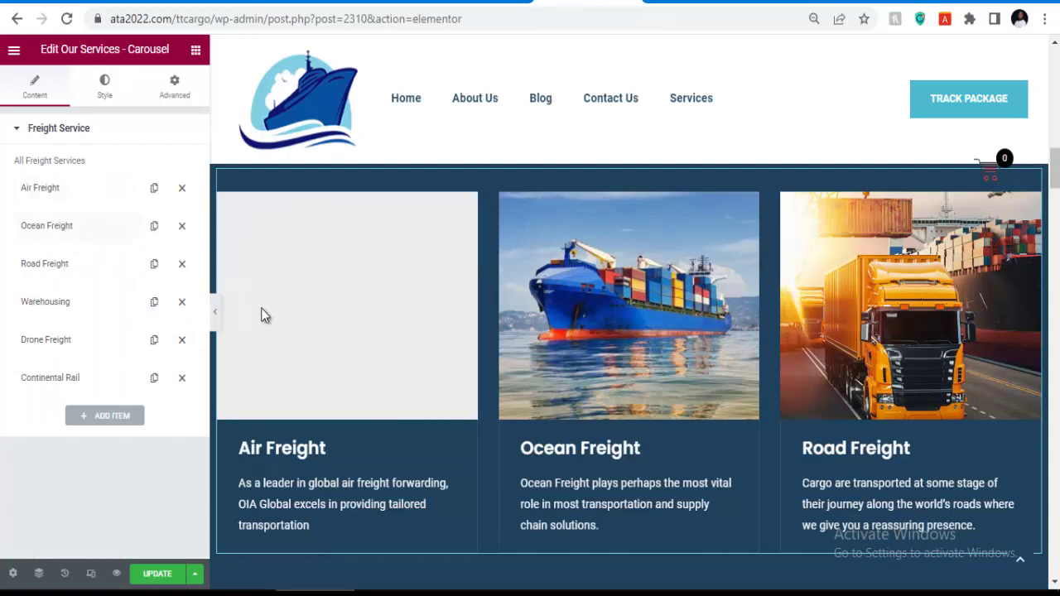
click(66, 236)
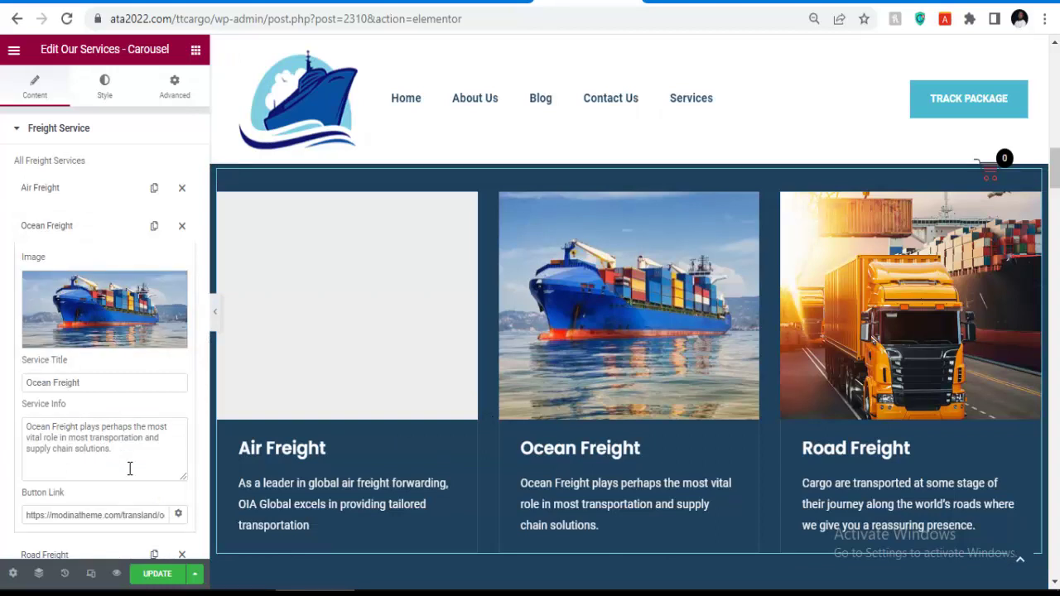
drag(112, 455, 6, 428)
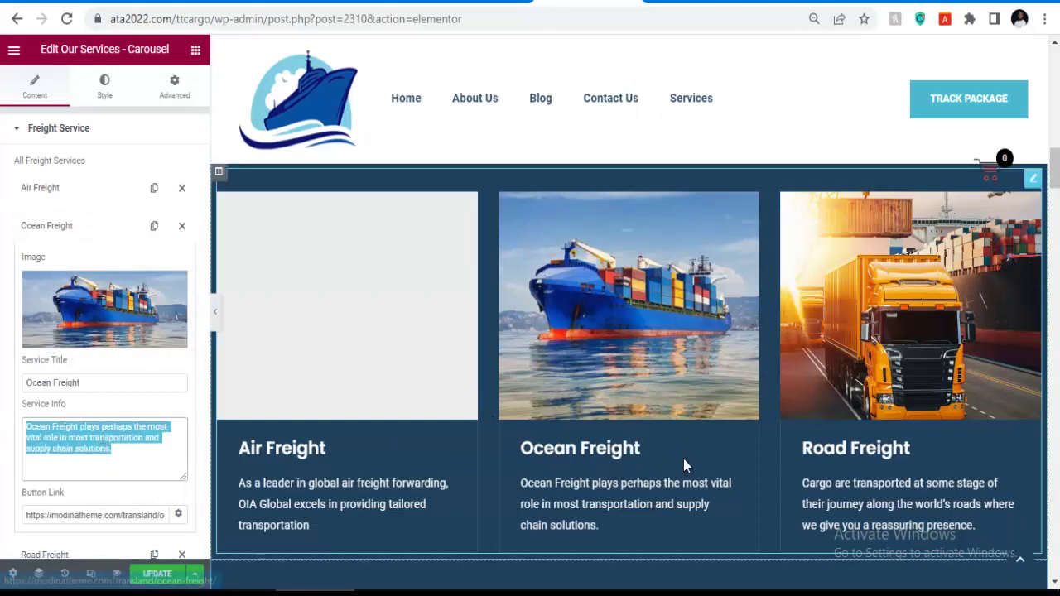
Expand the Road Freight and Warehousing entries and look over the Warehousing image, title and description.
scroll(135, 462, down, 2)
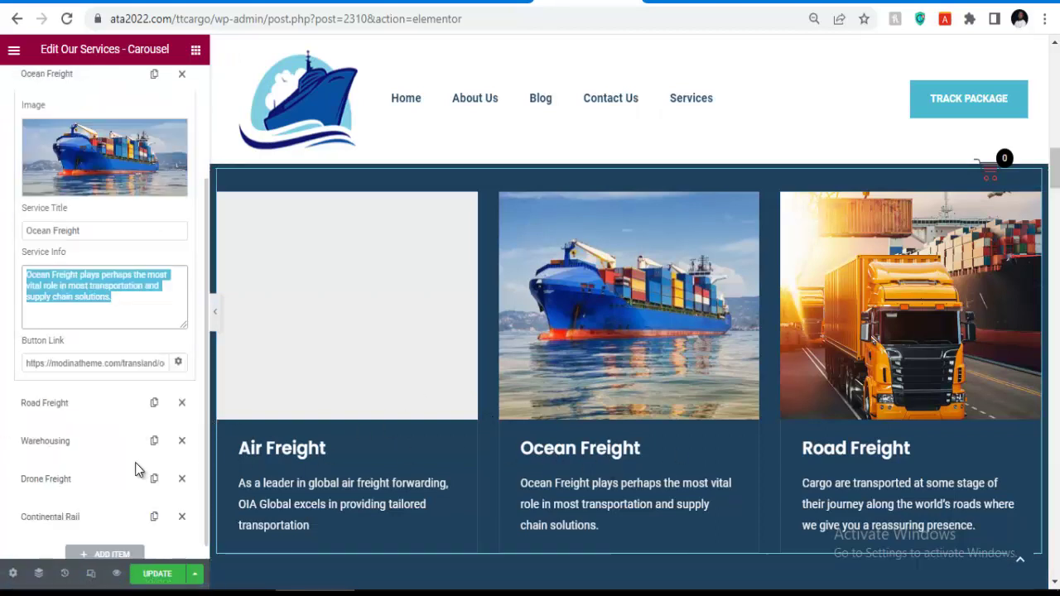
scroll(519, 365, down, 4)
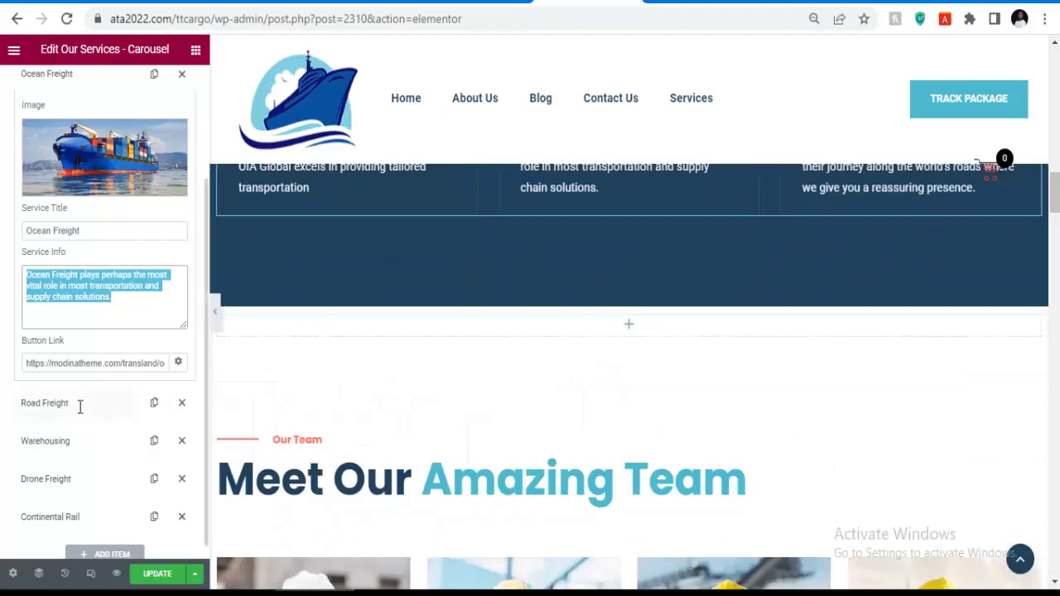
click(50, 403)
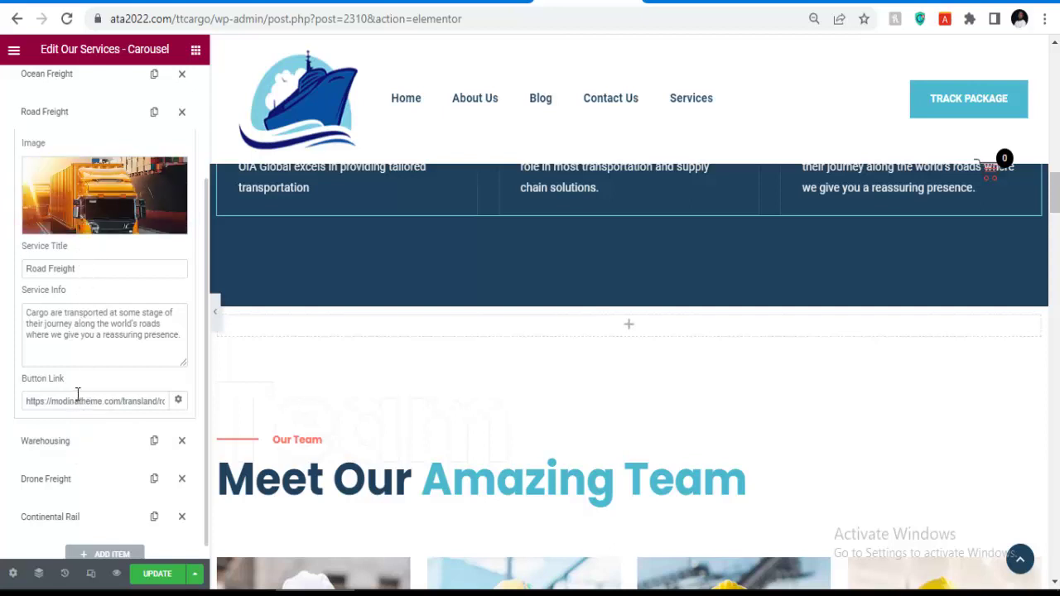
scroll(77, 394, down, 1)
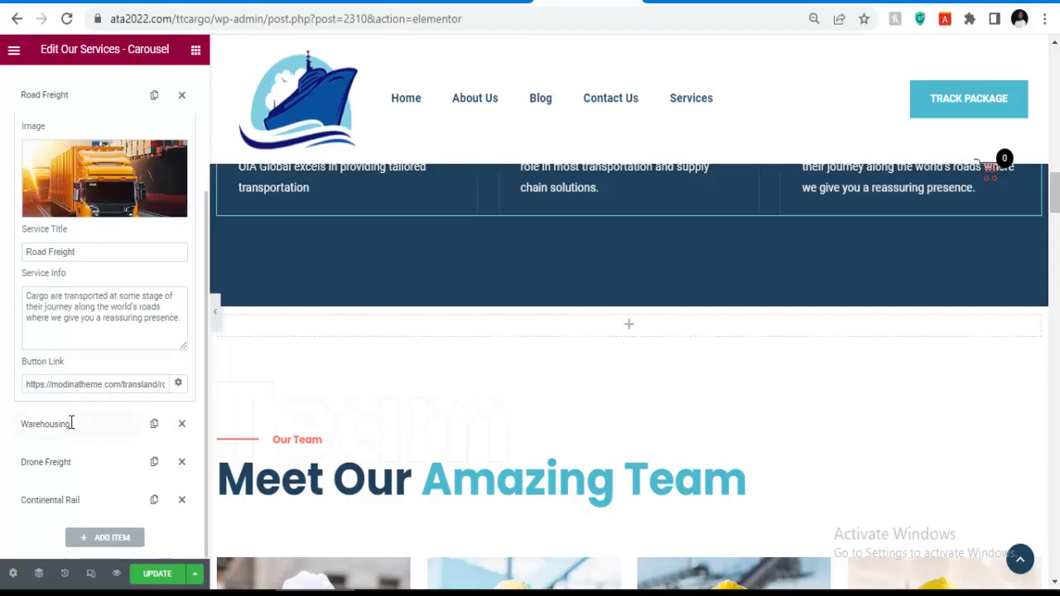
click(71, 424)
scroll(474, 364, down, 3)
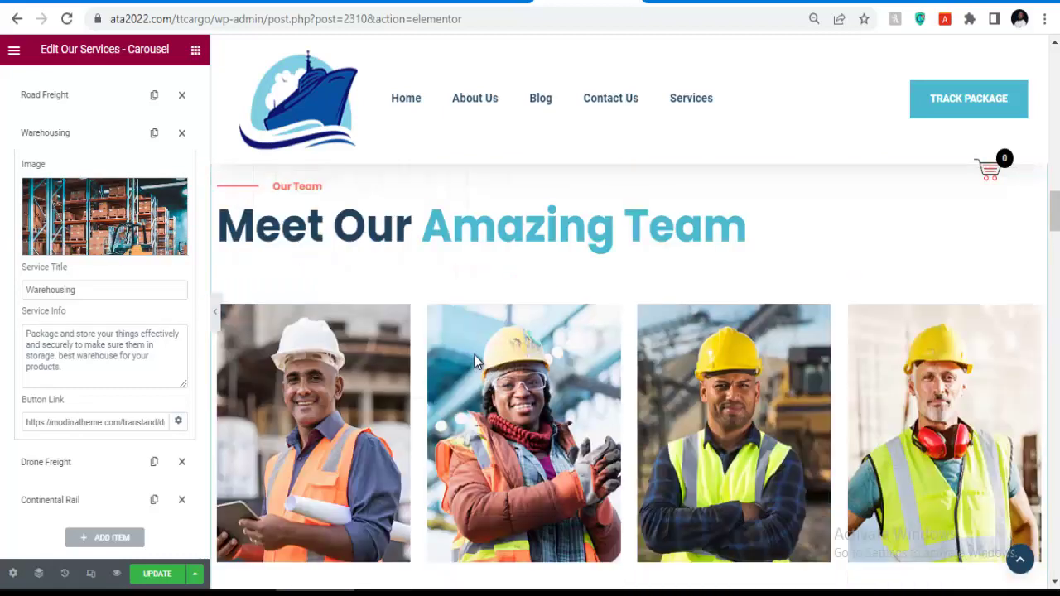
scroll(474, 364, down, 1)
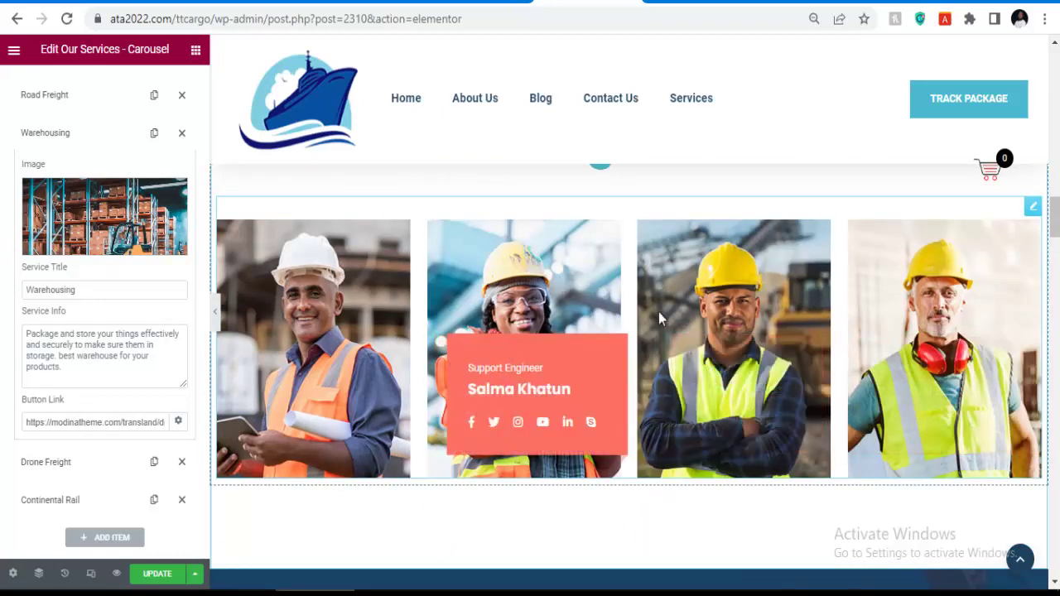
scroll(505, 359, up, 10)
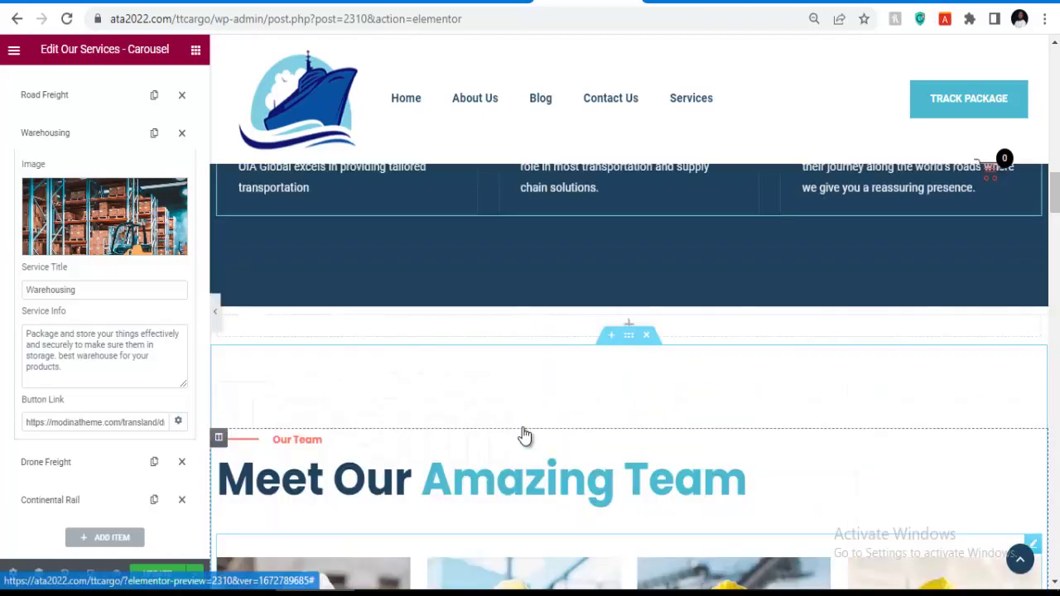
scroll(466, 328, down, 15)
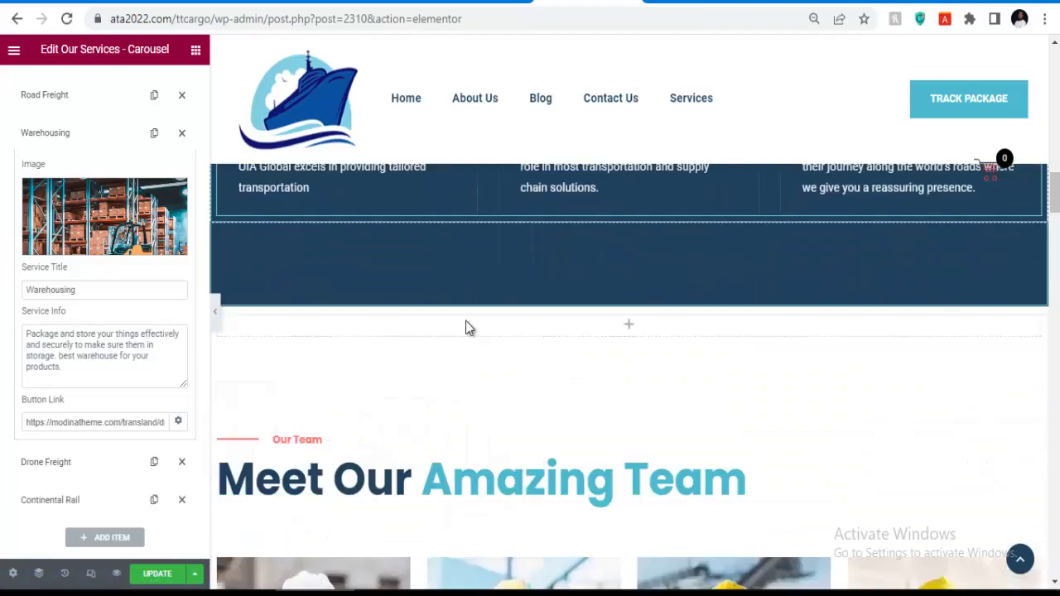
scroll(497, 325, up, 1)
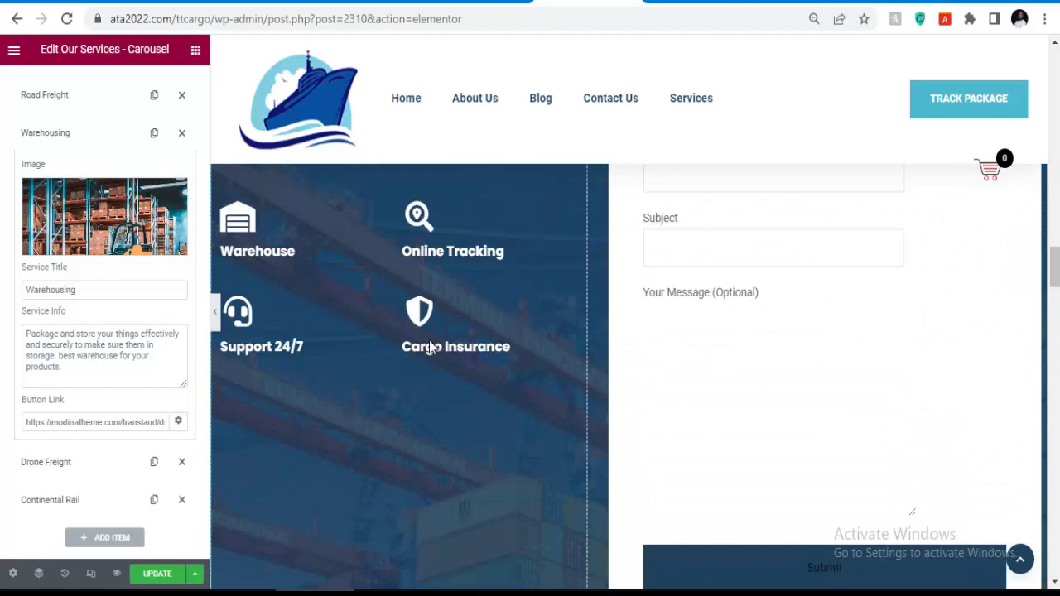
scroll(514, 356, up, 6)
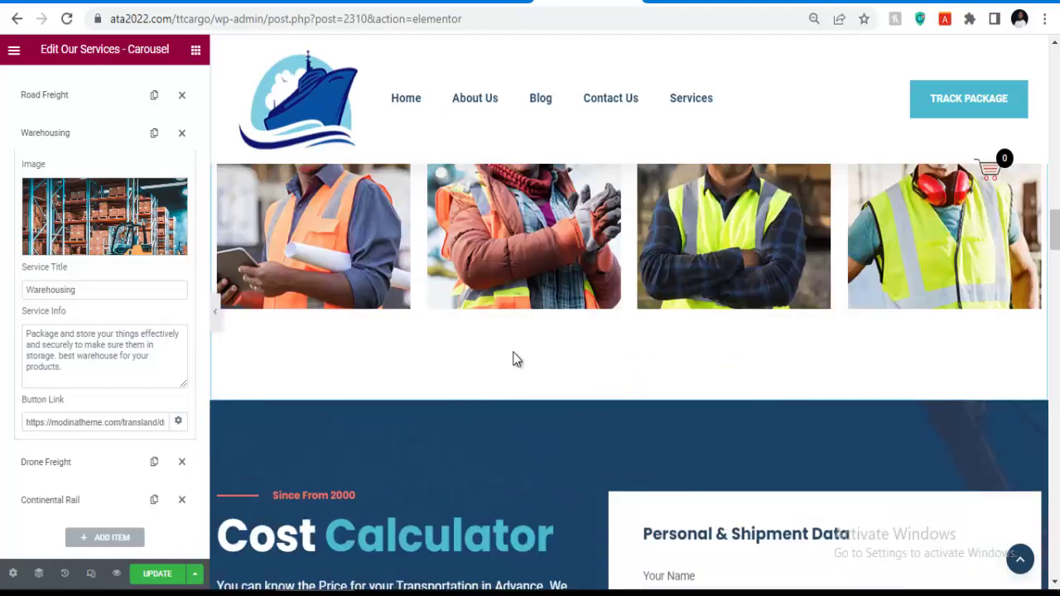
scroll(410, 400, down, 12)
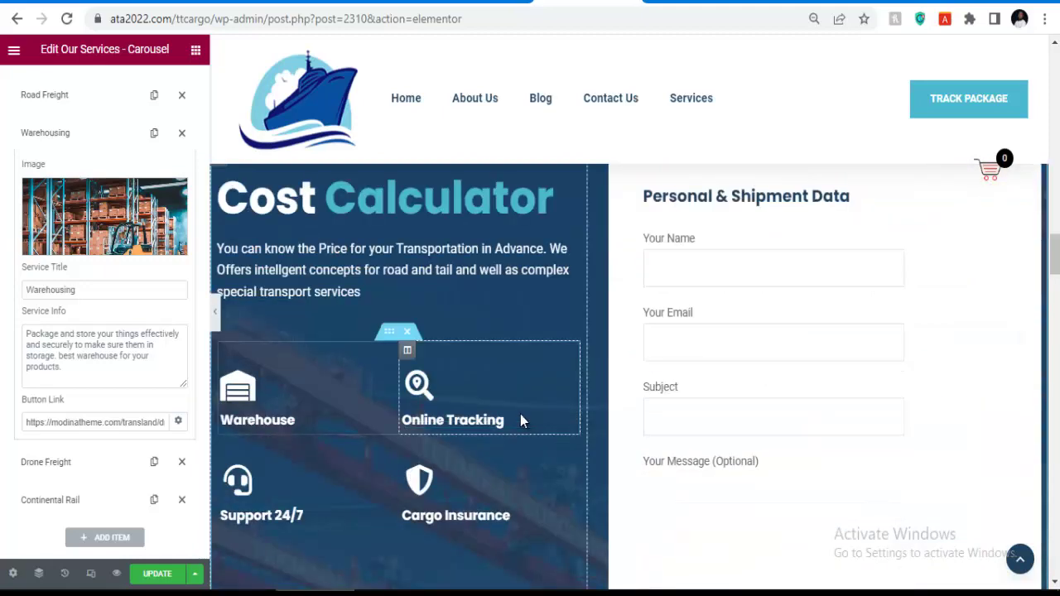
scroll(577, 364, up, 4)
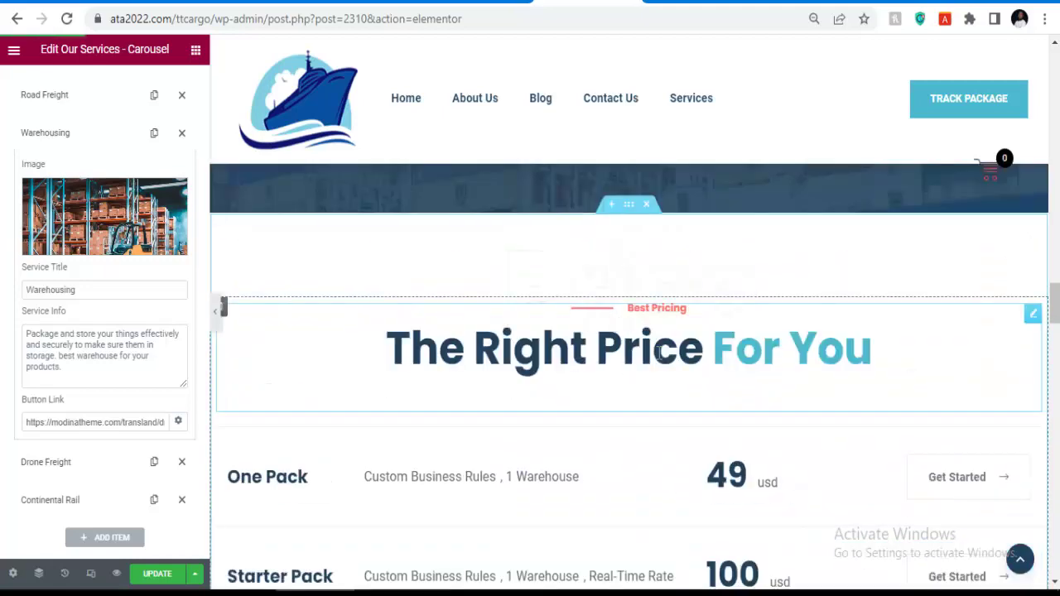
scroll(660, 353, down, 2)
scroll(606, 356, up, 2)
Delete 'The Right Price For You' heading section and the pricing packages section.
right_click(1040, 323)
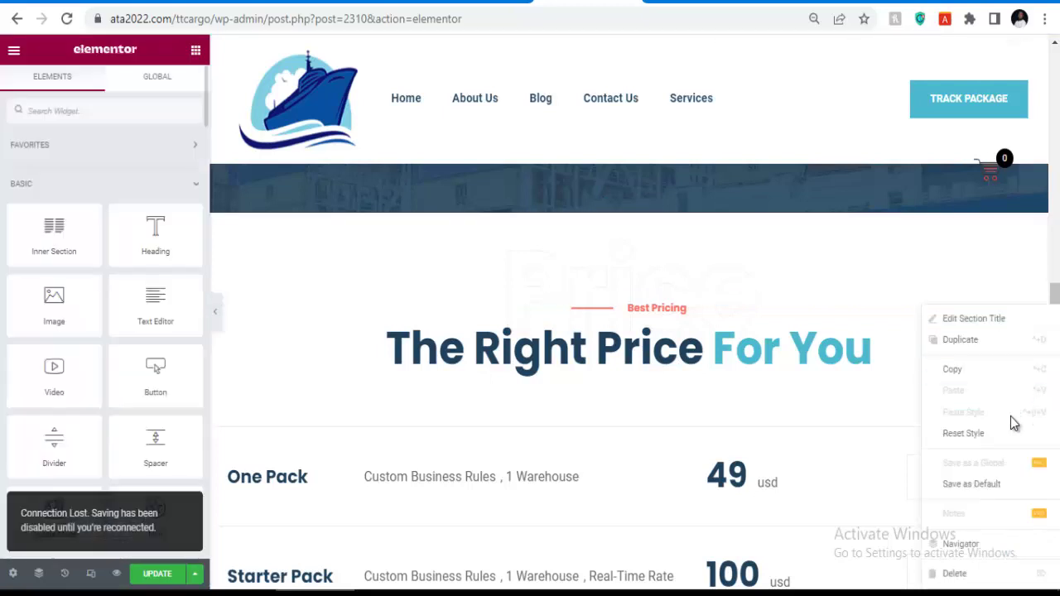
click(953, 574)
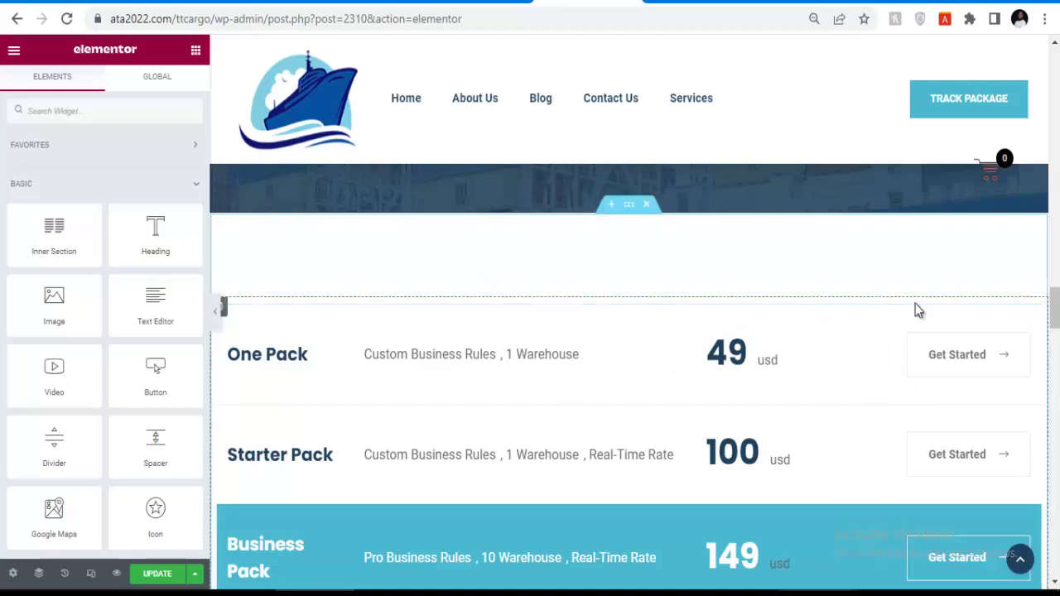
scroll(720, 418, down, 2)
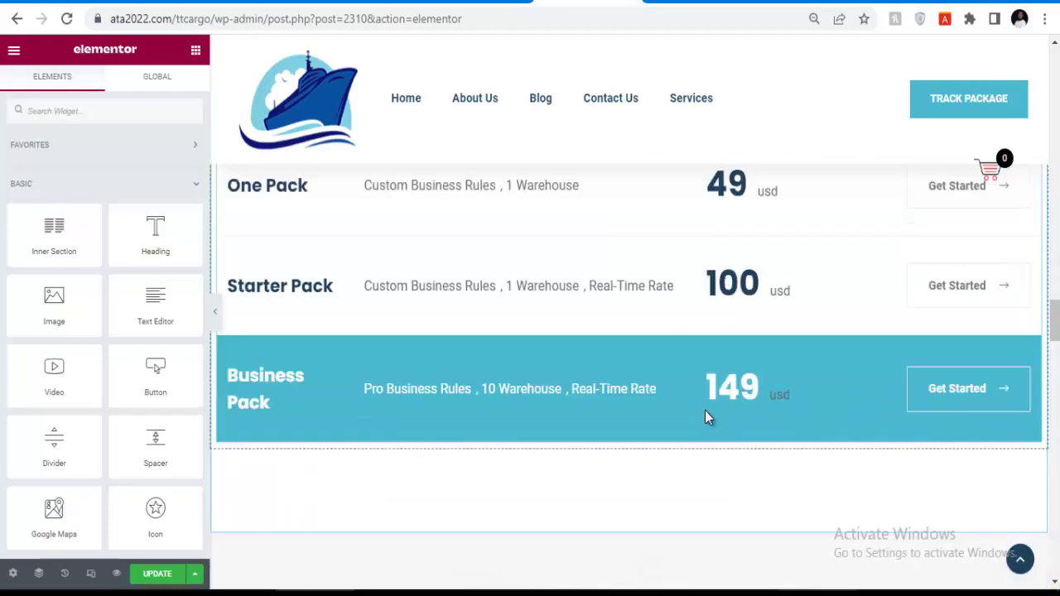
scroll(704, 411, down, 3)
scroll(704, 410, up, 7)
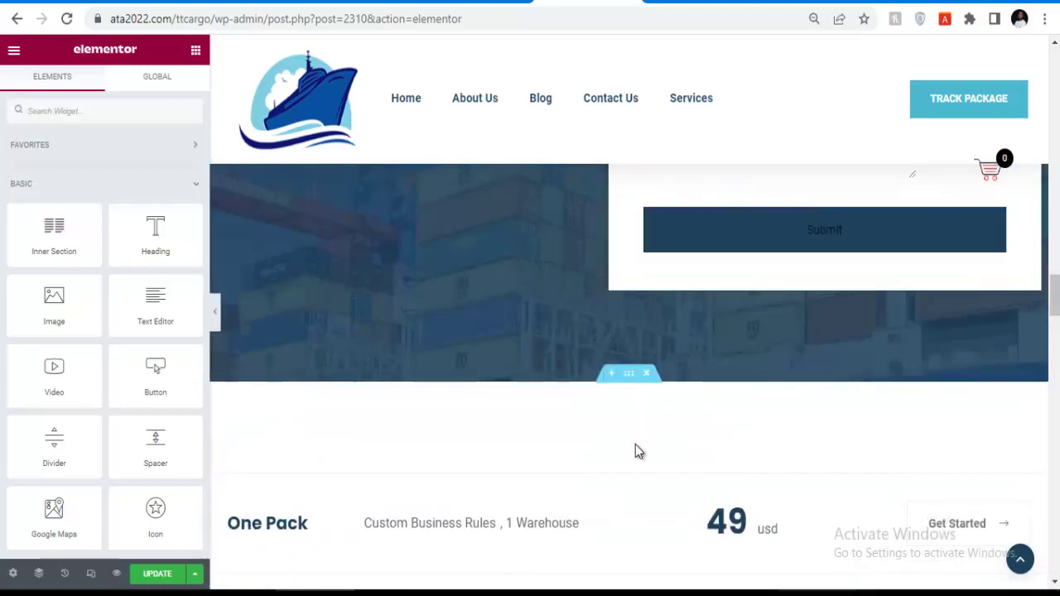
click(647, 374)
Remove the Client Feedbacks section and the 22,800 counter section.
scroll(679, 426, down, 4)
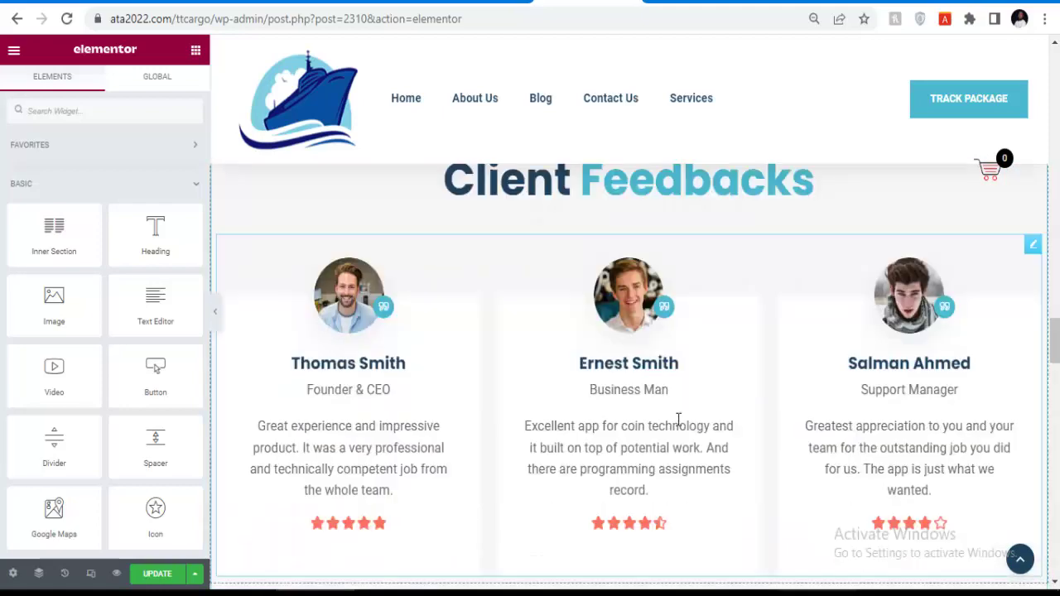
scroll(861, 431, down, 4)
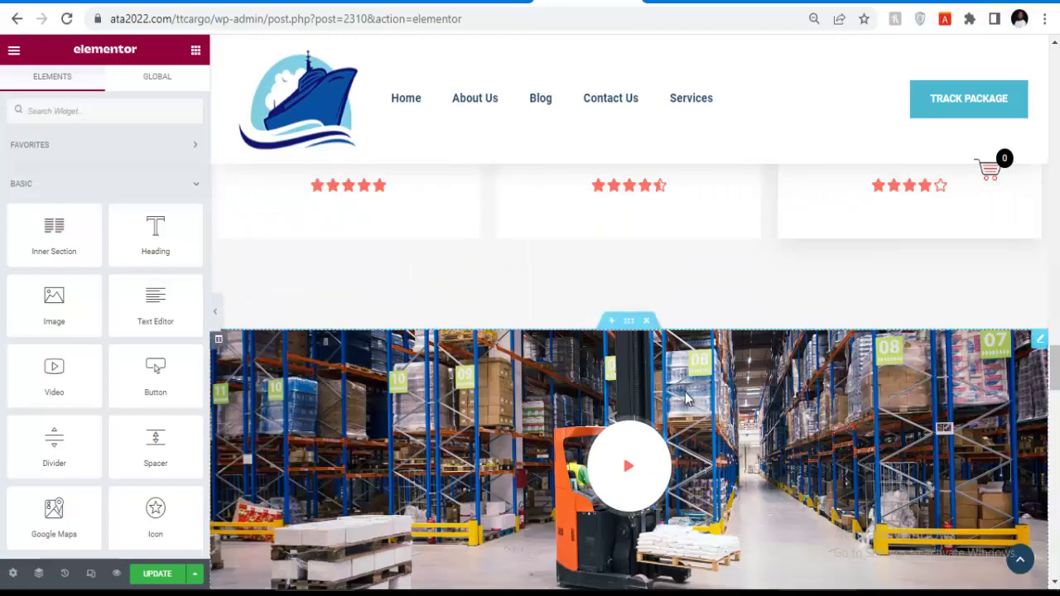
scroll(664, 383, up, 5)
scroll(508, 373, up, 1)
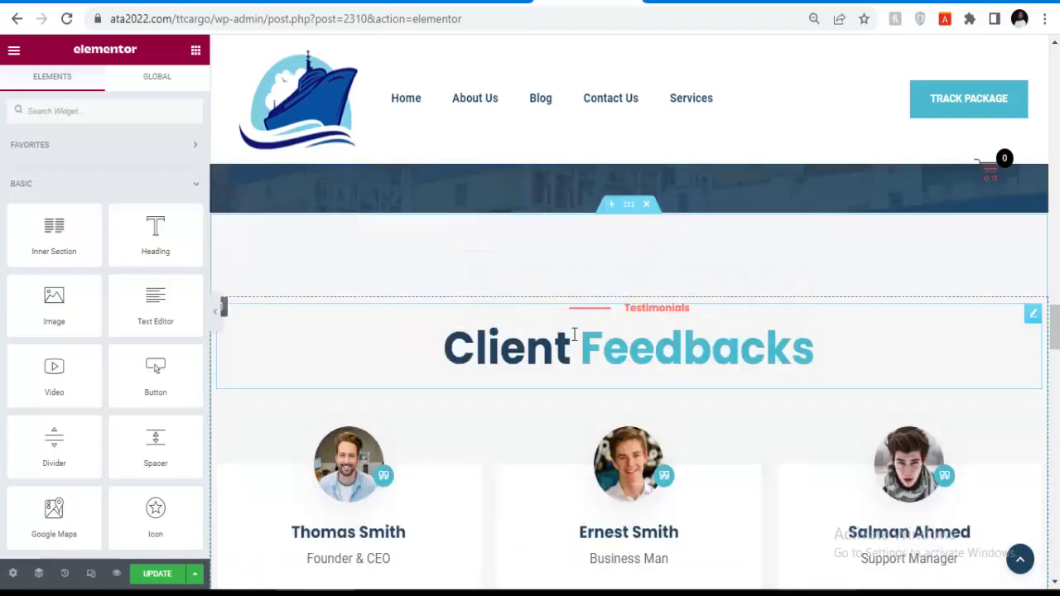
click(647, 204)
scroll(629, 385, down, 3)
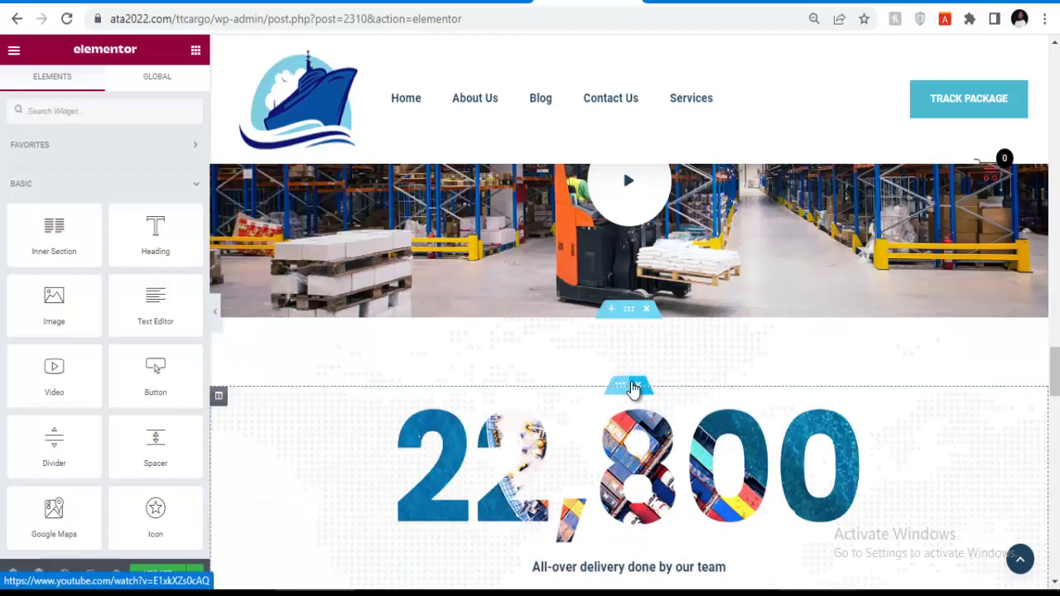
scroll(629, 397, down, 3)
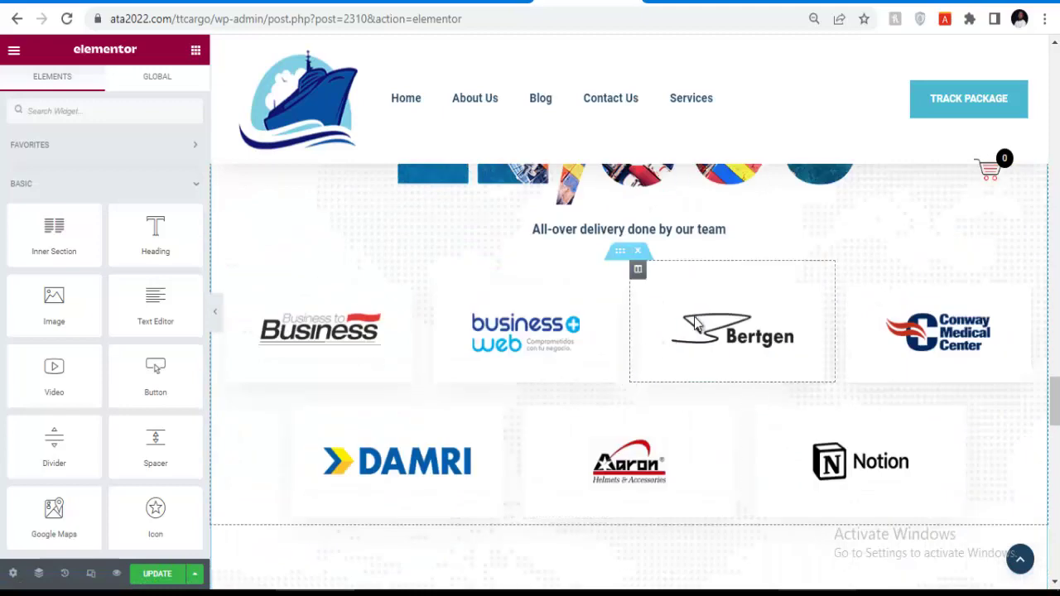
scroll(513, 329, up, 3)
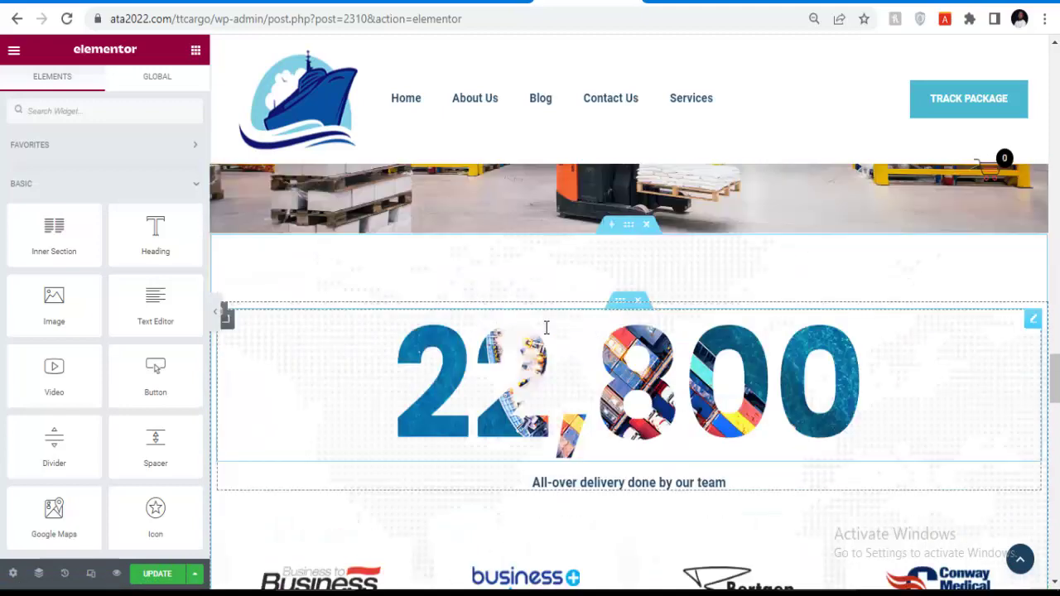
click(637, 301)
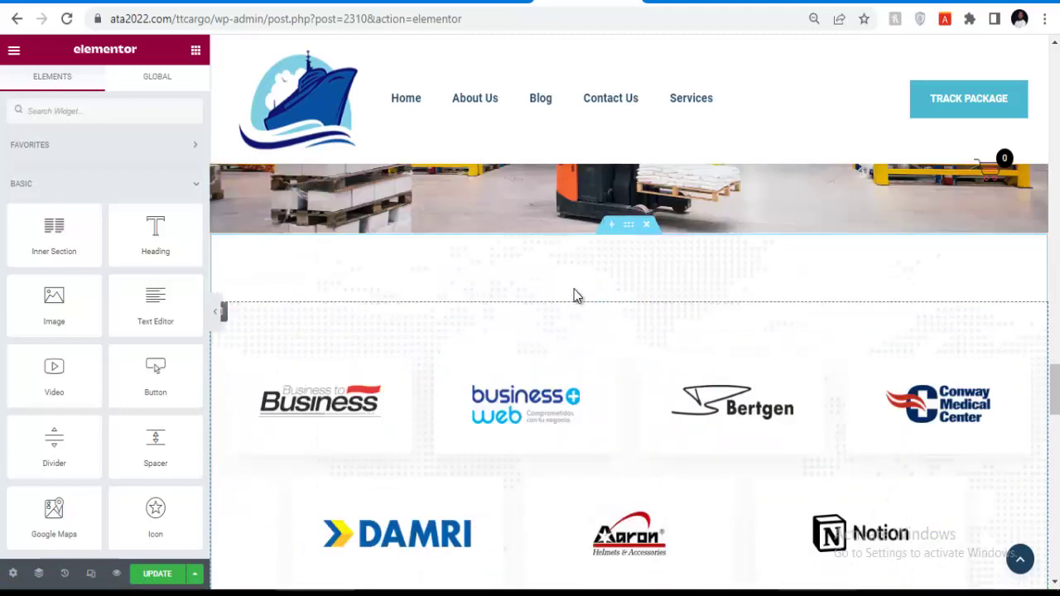
Delete the TRANSLAND logo image above the hero heading.
scroll(633, 261, down, 10)
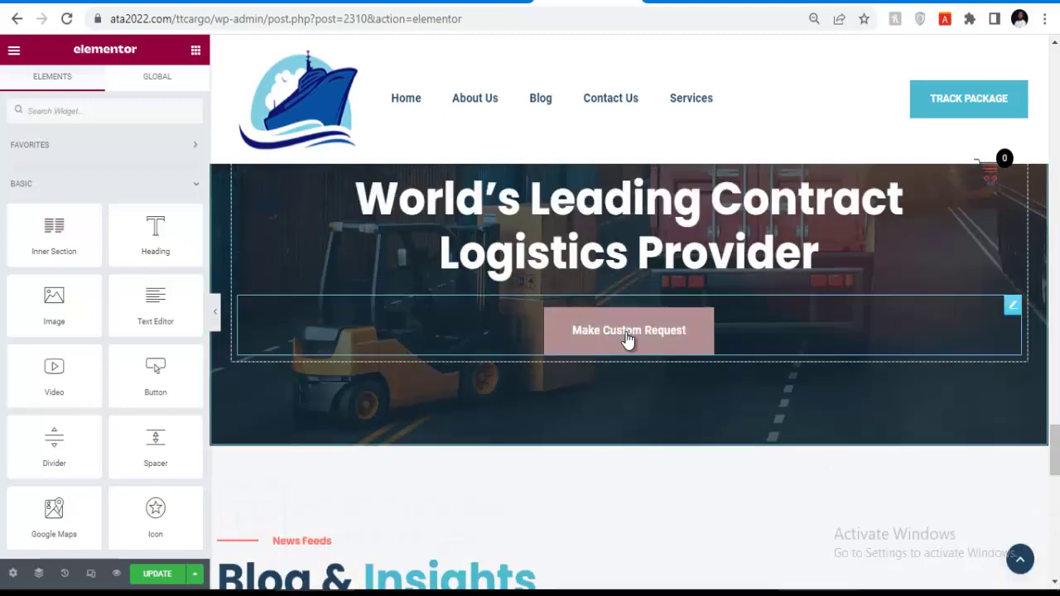
scroll(420, 295, down, 7)
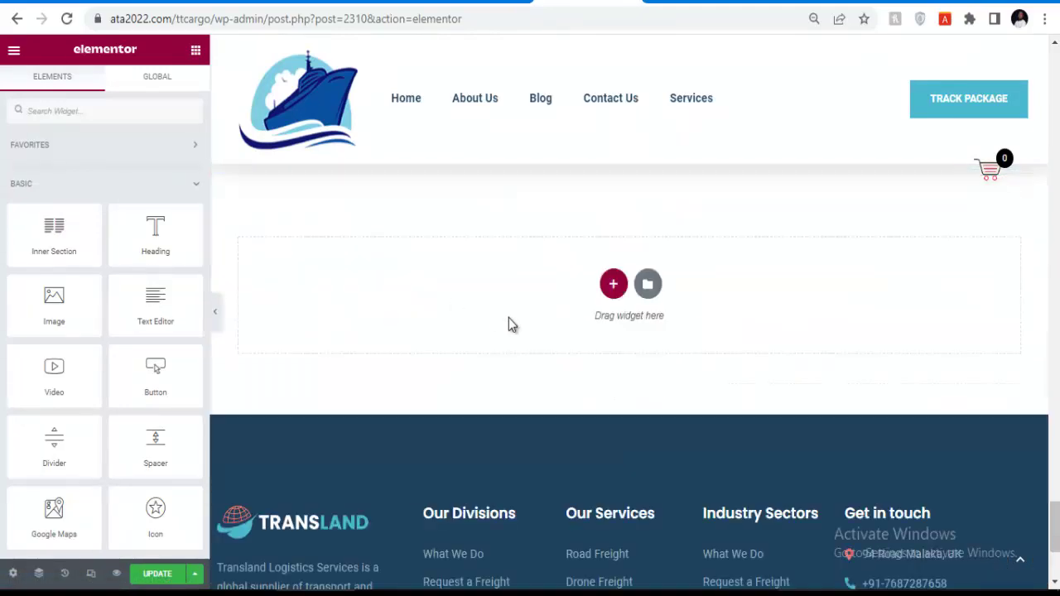
scroll(508, 347, up, 2)
scroll(544, 377, down, 2)
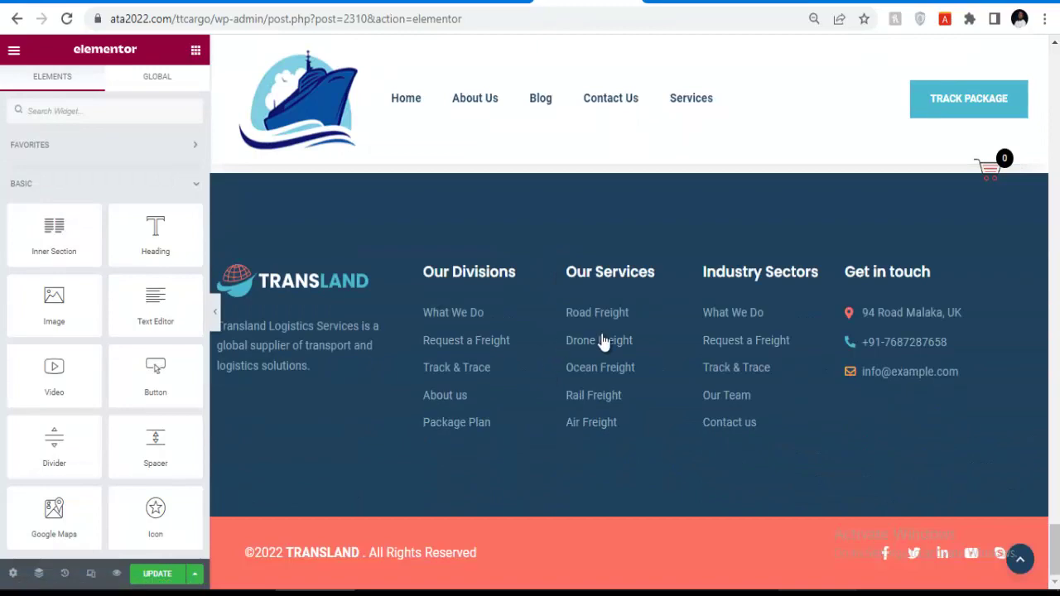
scroll(581, 269, up, 10)
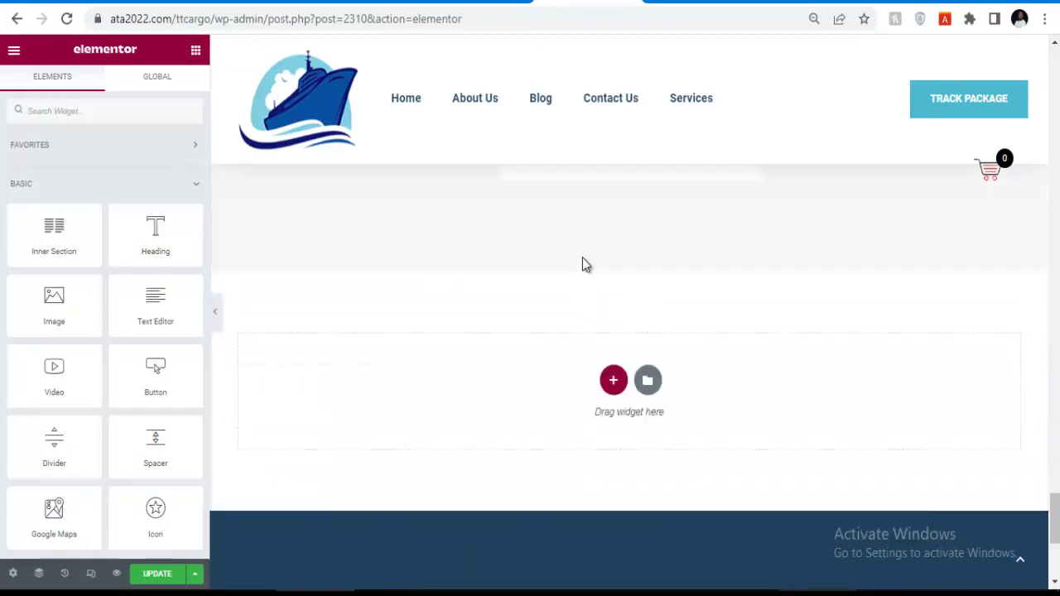
scroll(585, 284, down, 2)
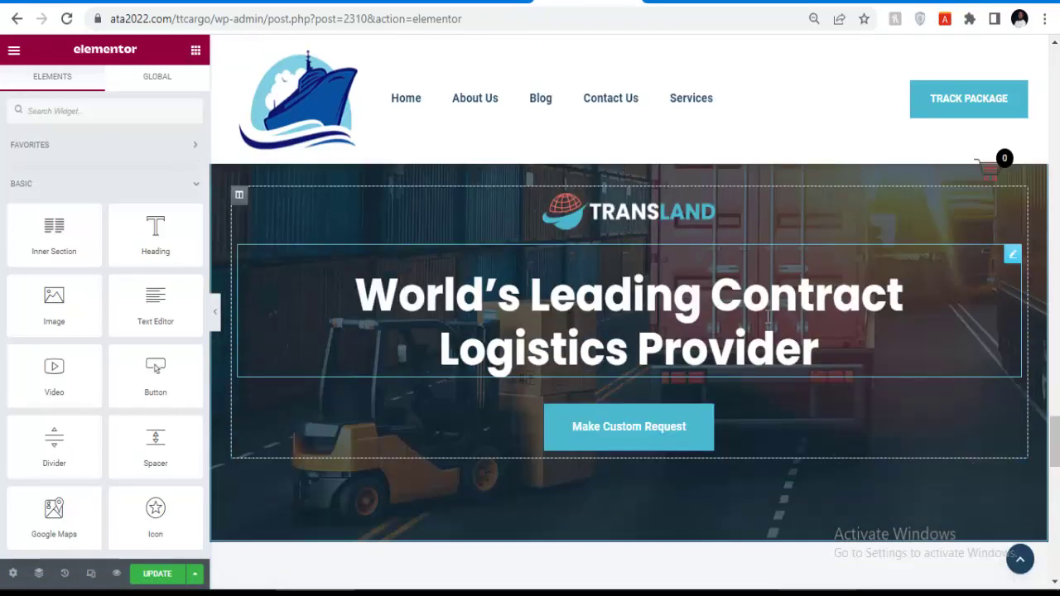
scroll(645, 314, up, 1)
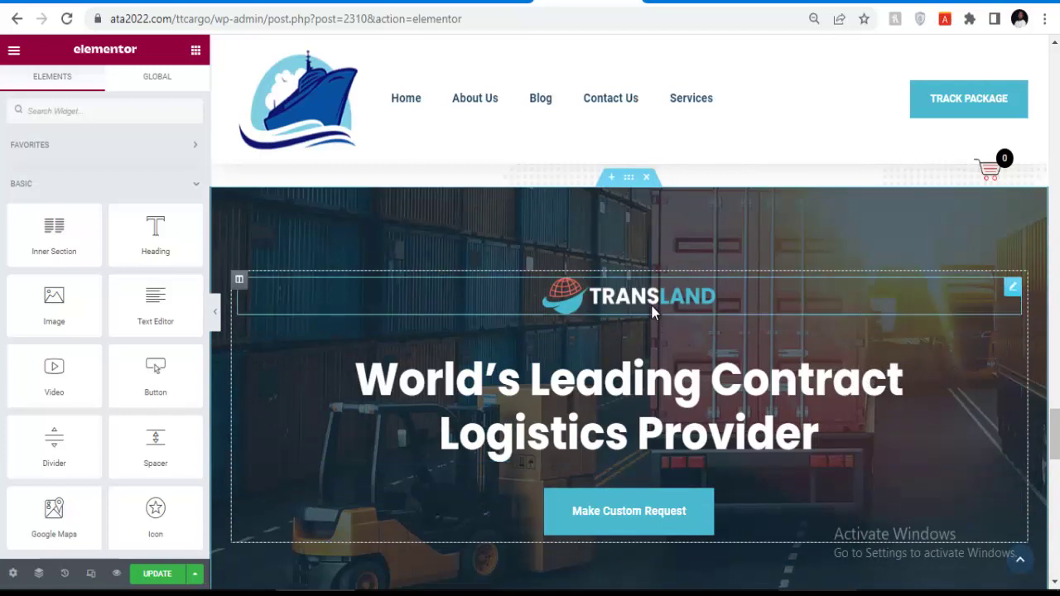
click(645, 306)
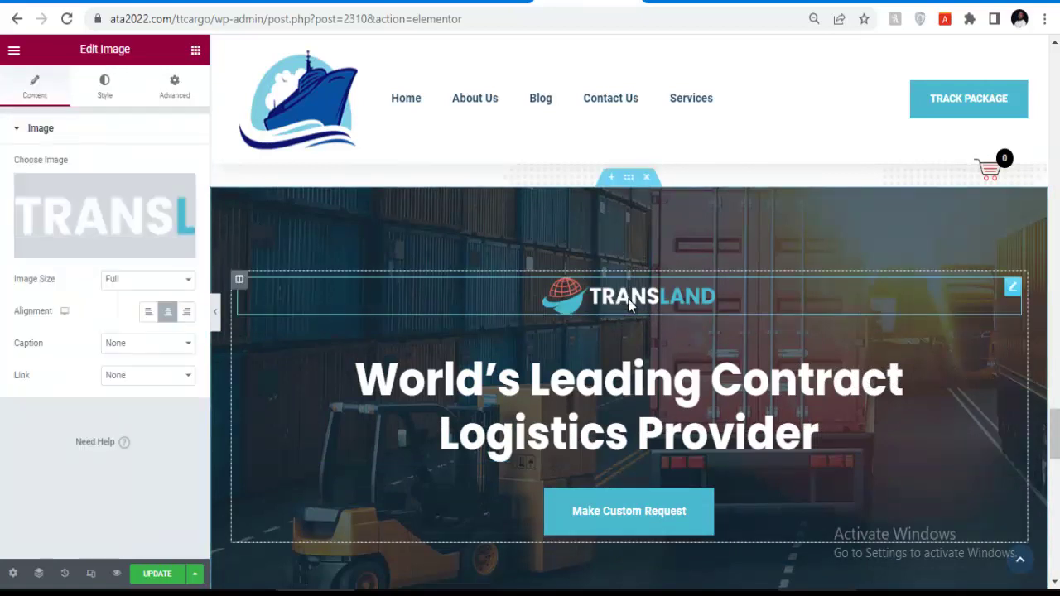
right_click(1011, 290)
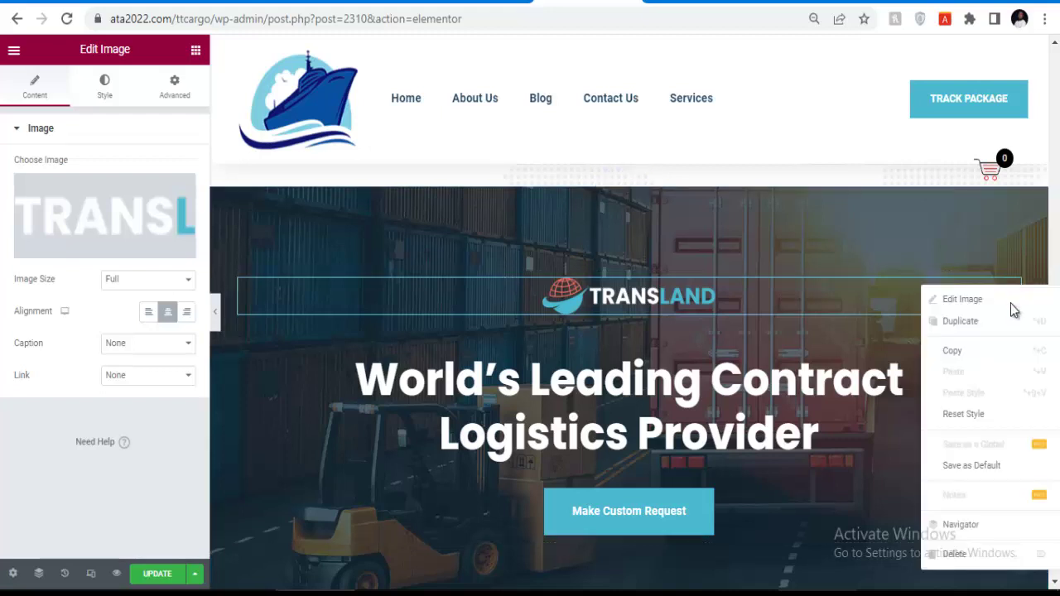
click(958, 554)
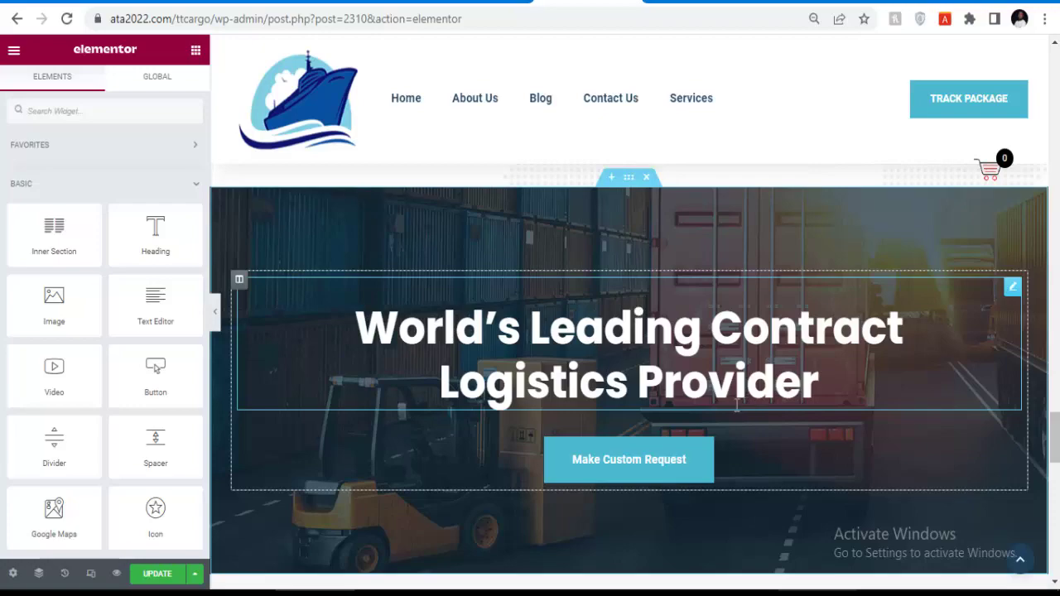
Scroll through the trimmed homepage down to the Meet Our Amazing Team section.
scroll(671, 372, up, 4)
scroll(669, 373, up, 15)
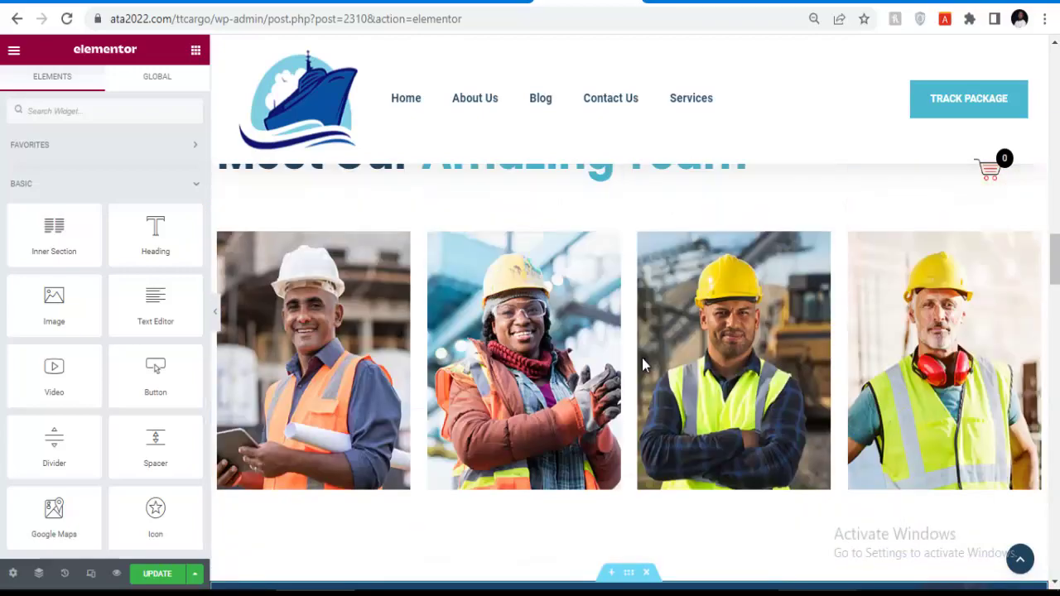
scroll(641, 358, up, 10)
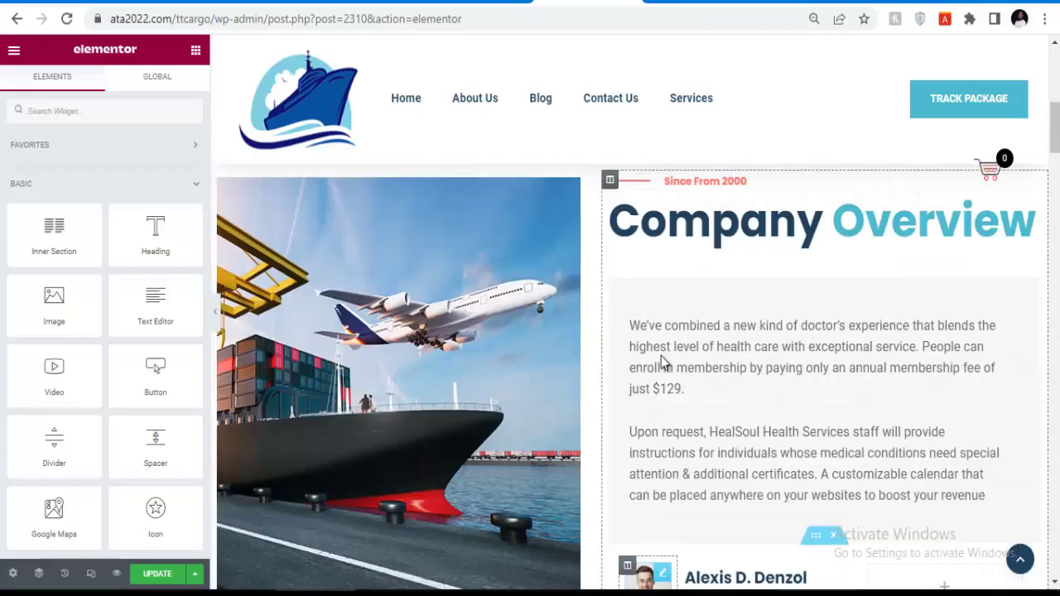
scroll(668, 357, up, 7)
scroll(530, 338, down, 6)
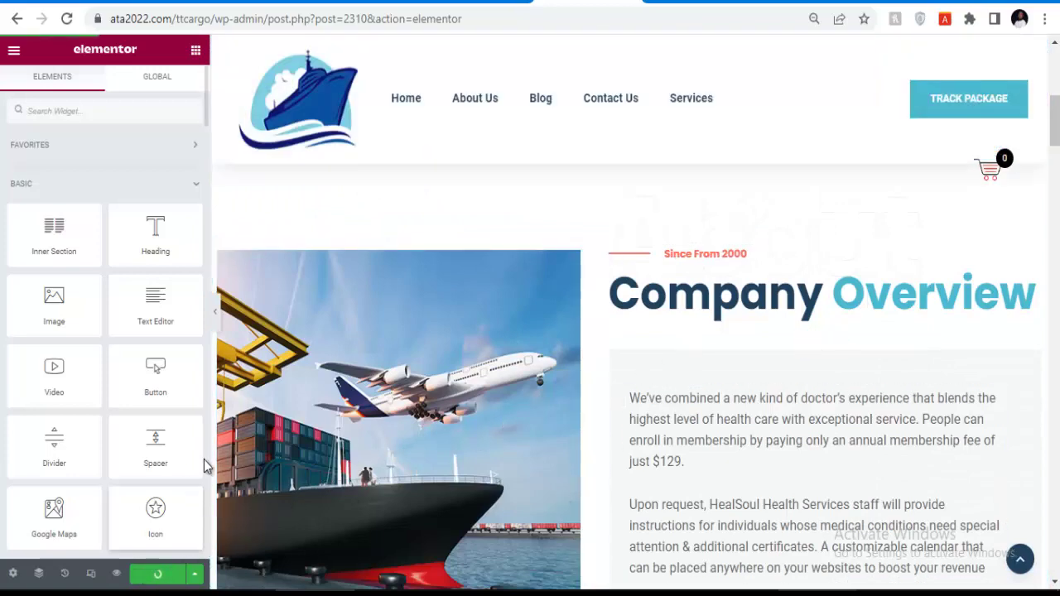
scroll(377, 438, down, 1)
scroll(687, 289, down, 10)
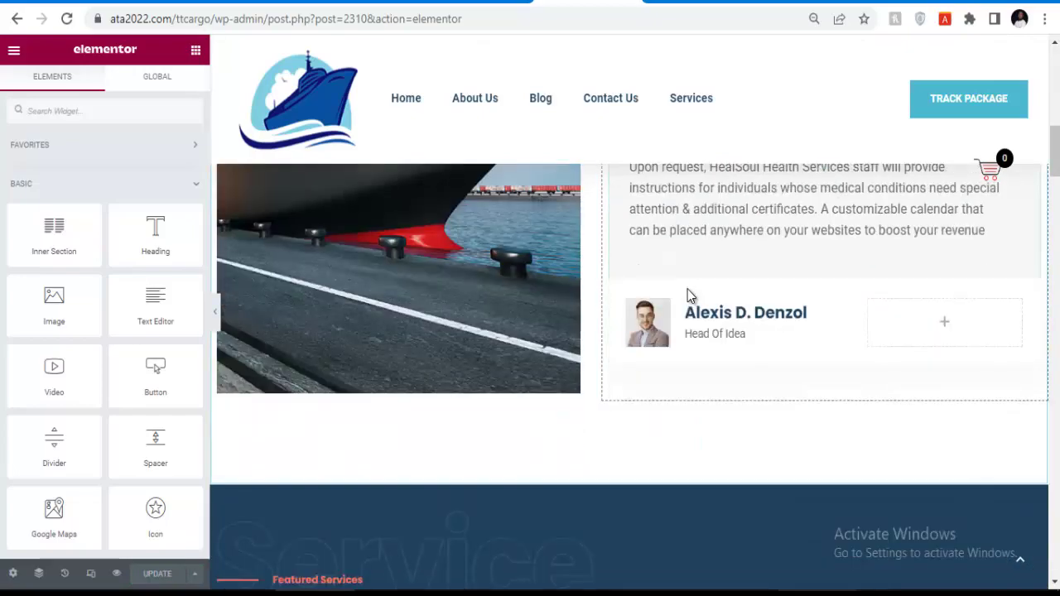
scroll(695, 288, down, 7)
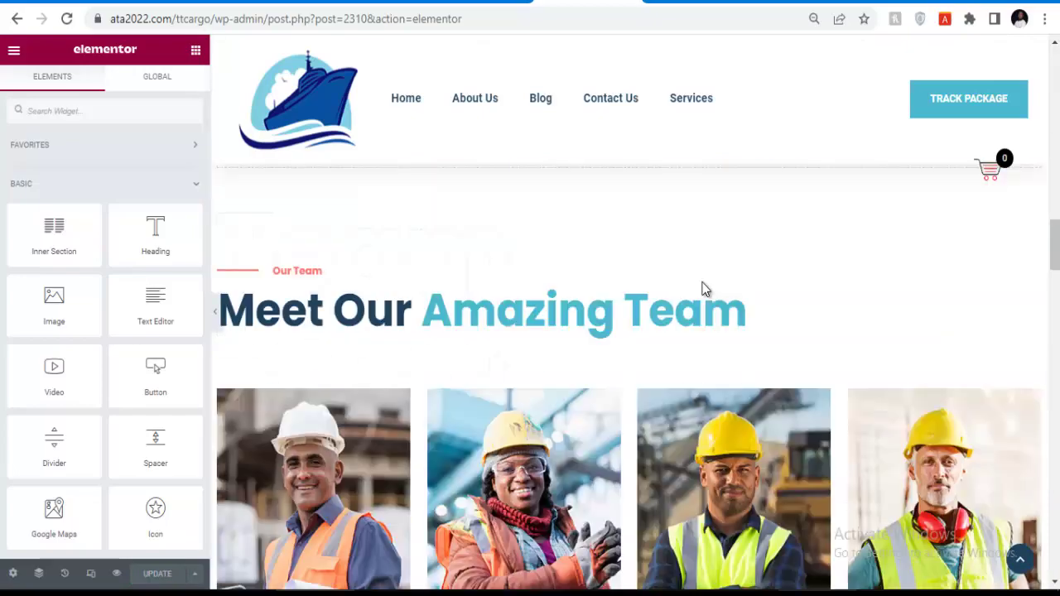
scroll(695, 288, up, 6)
scroll(670, 310, down, 7)
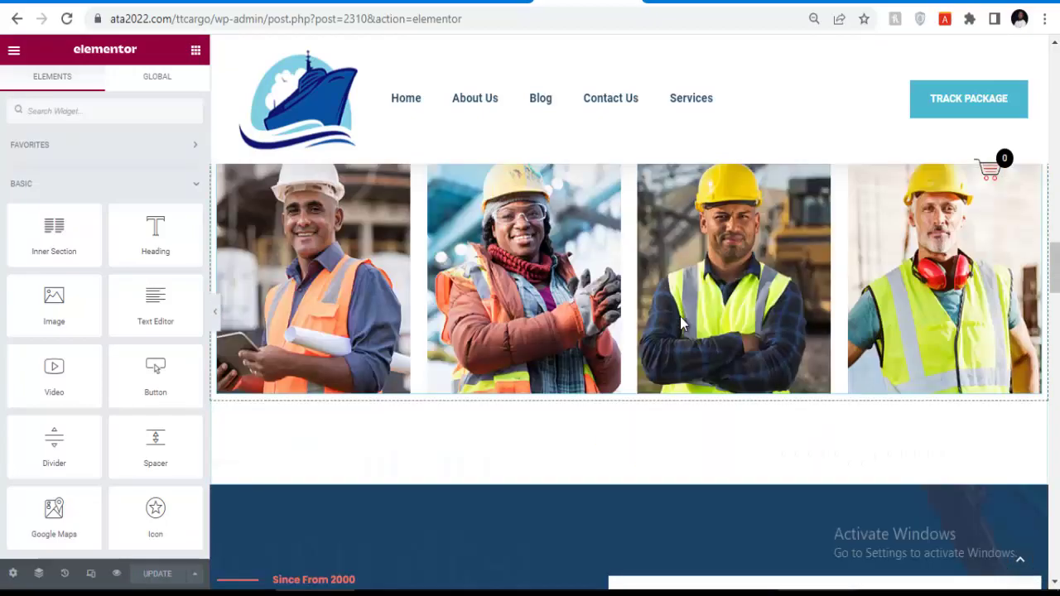
scroll(556, 263, up, 2)
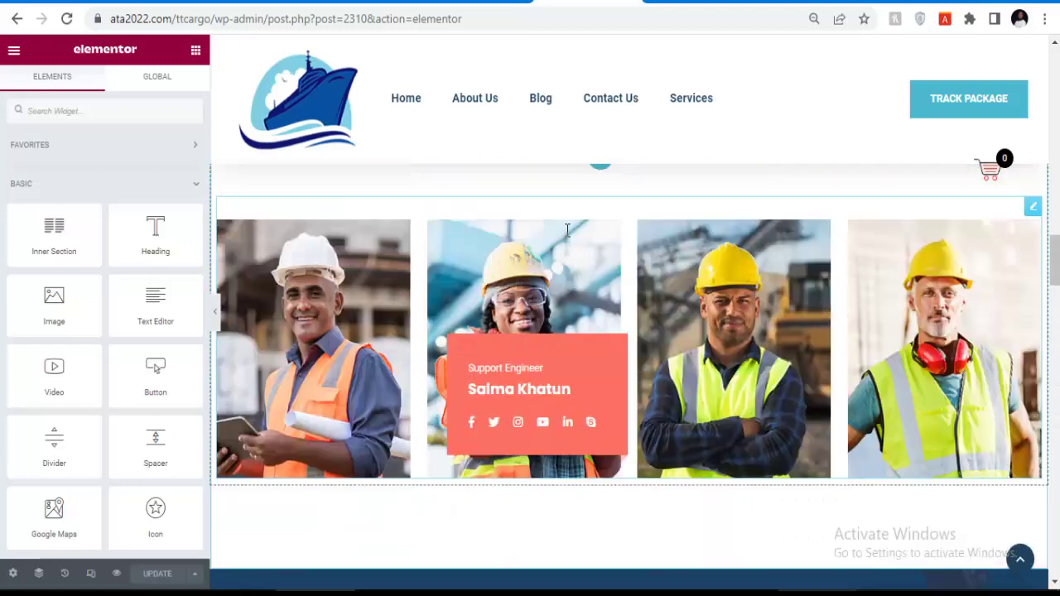
click(539, 302)
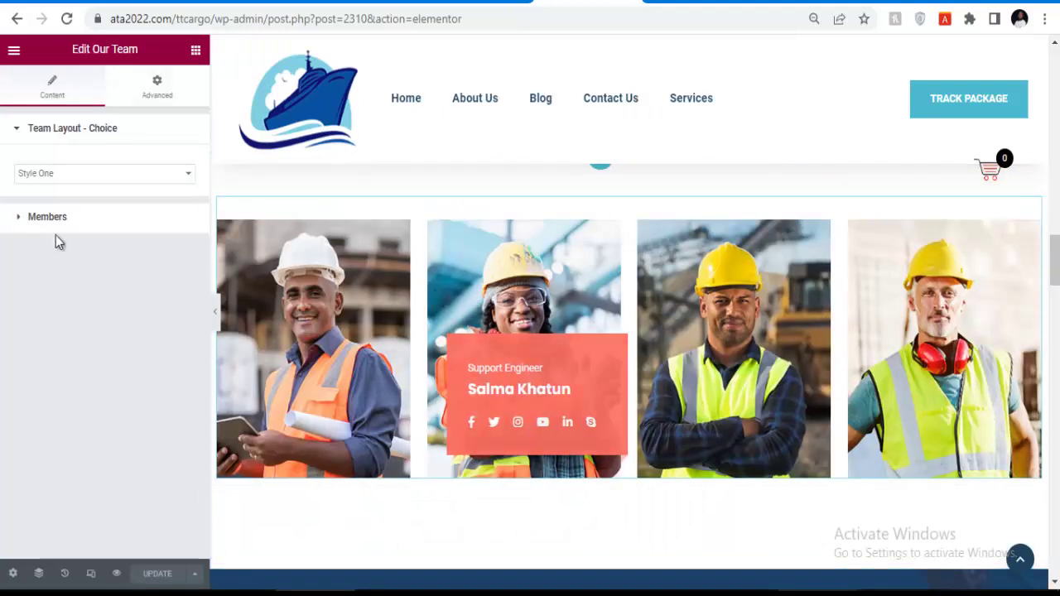
click(21, 221)
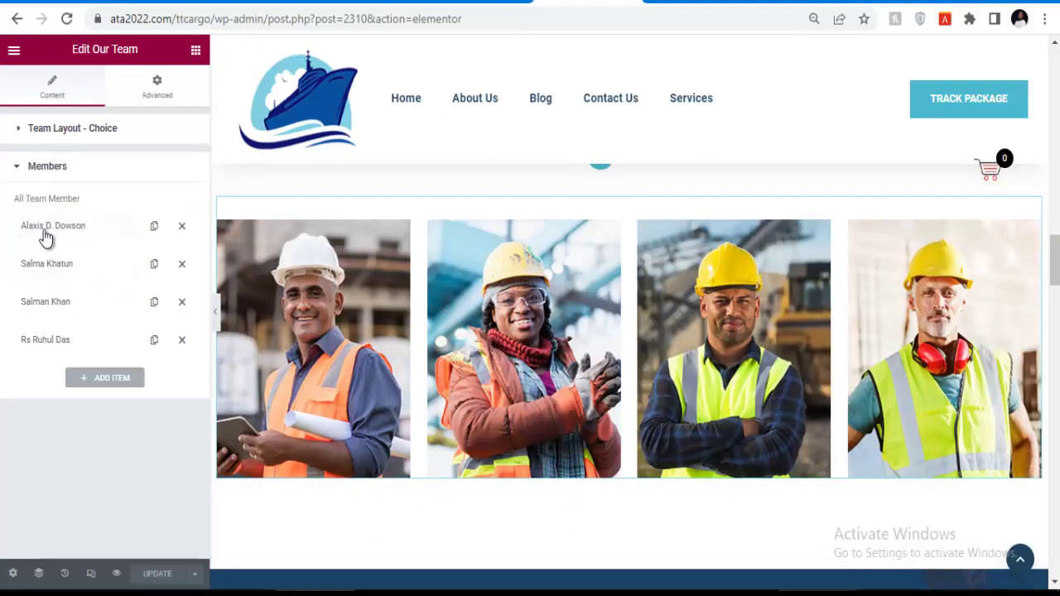
click(49, 239)
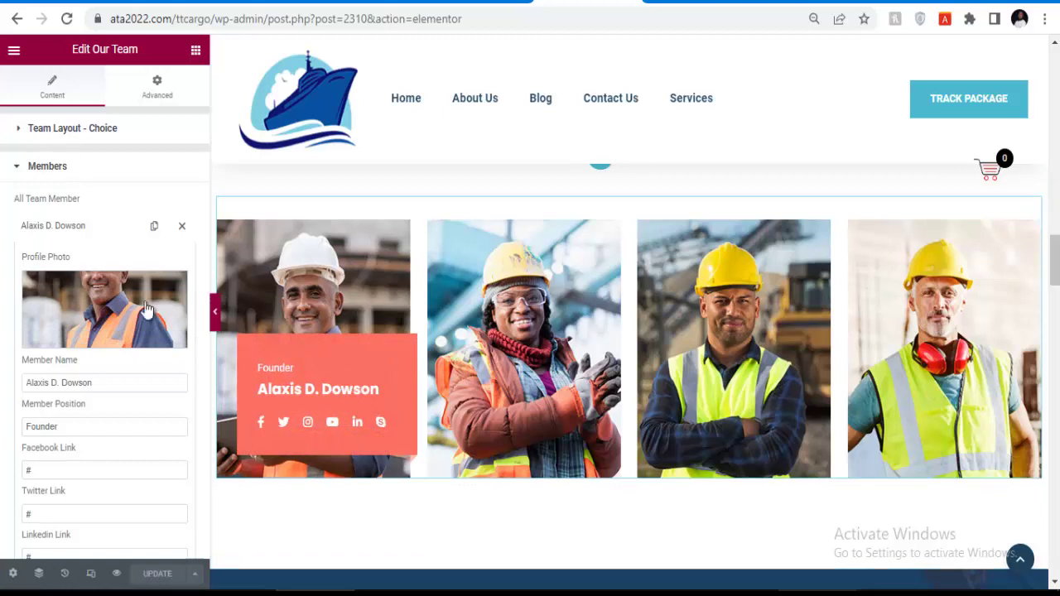
click(100, 312)
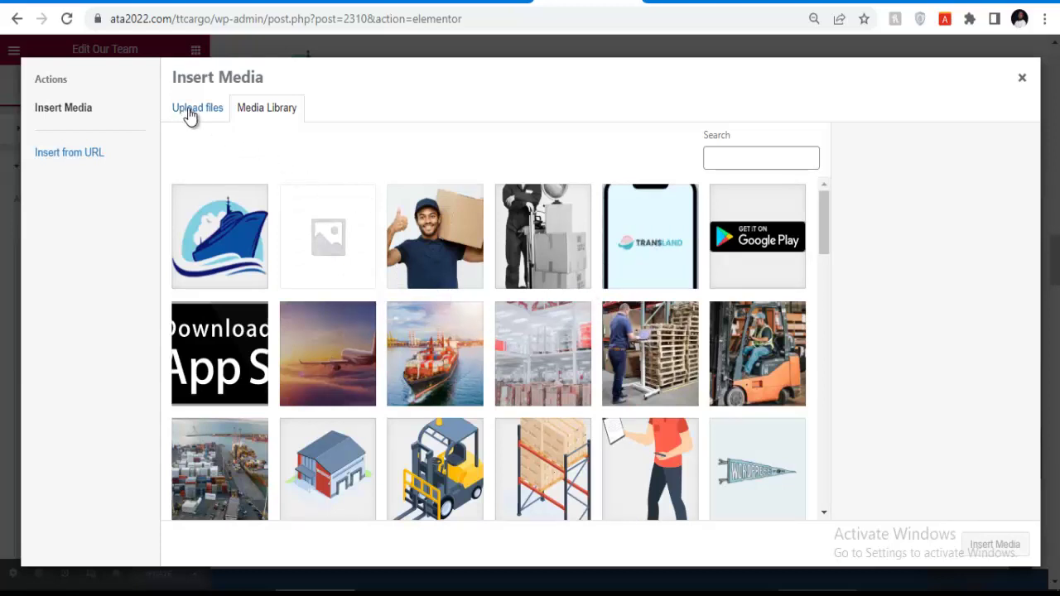
click(1022, 78)
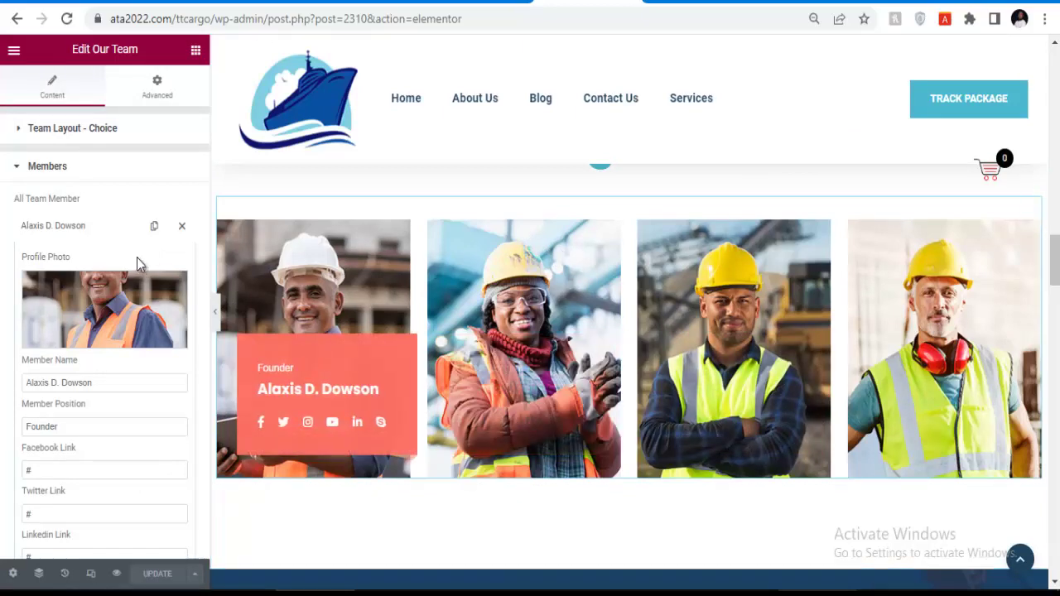
scroll(792, 275, down, 15)
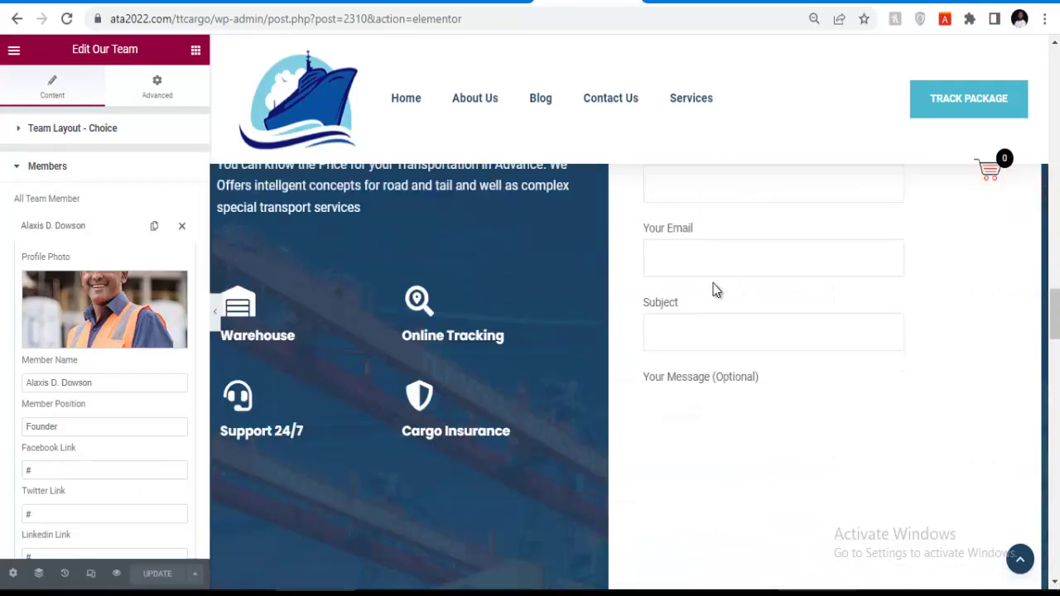
scroll(558, 289, up, 10)
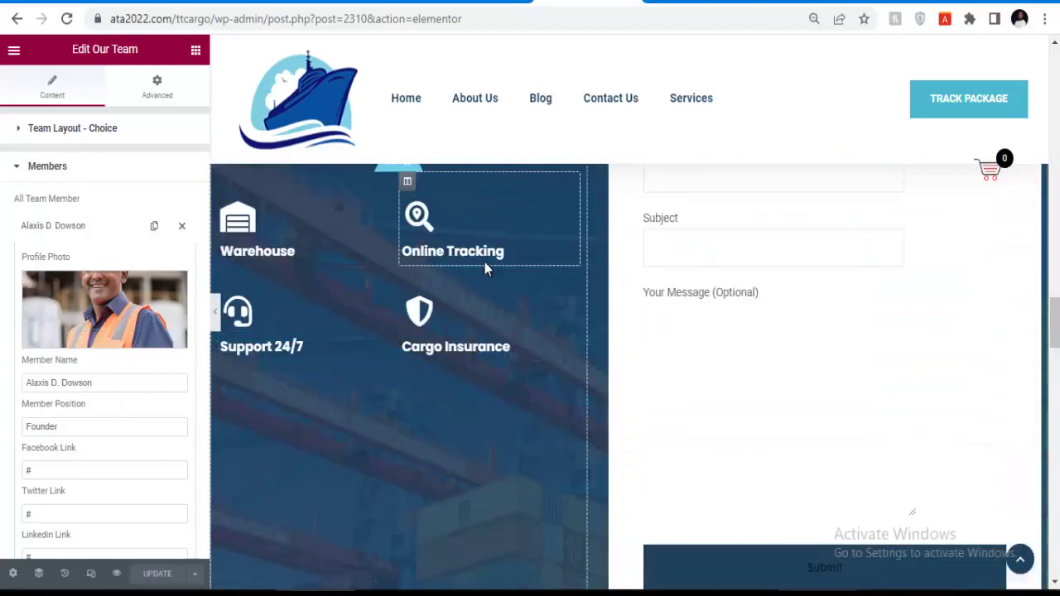
scroll(480, 257, down, 3)
scroll(476, 245, up, 1)
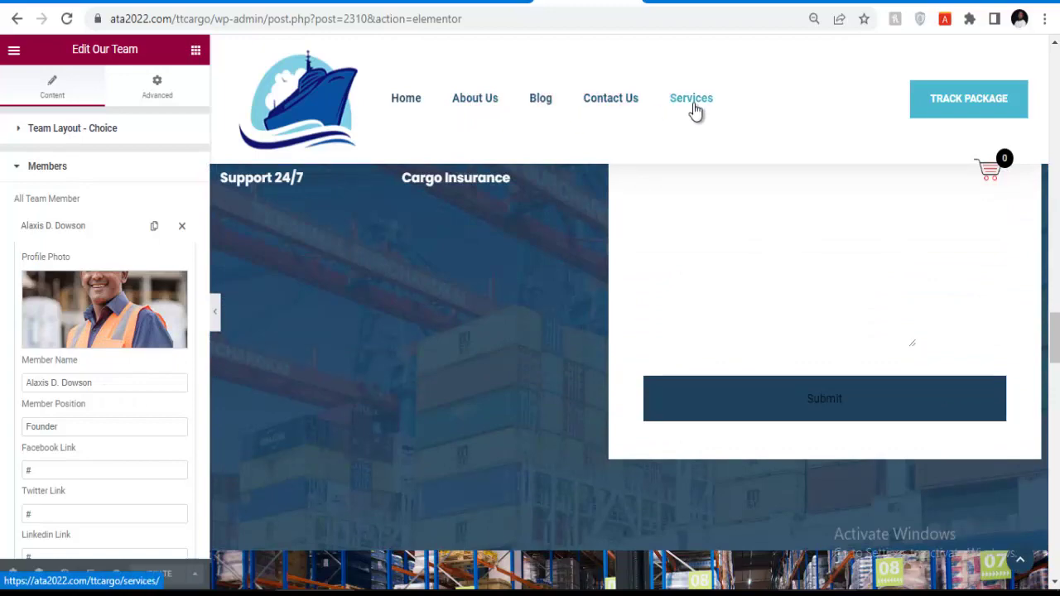
scroll(620, 274, down, 4)
scroll(469, 329, up, 7)
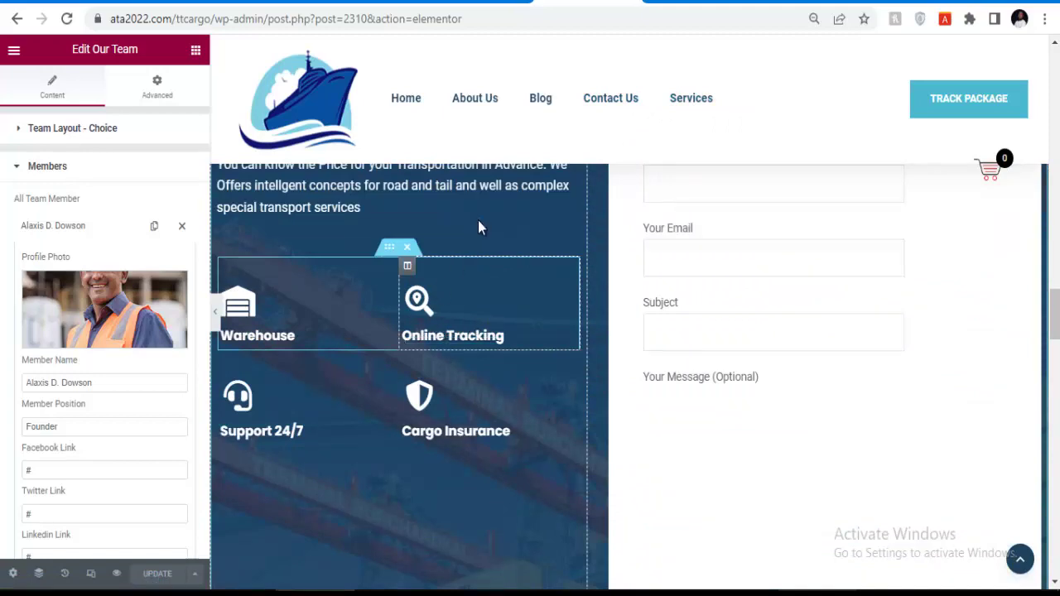
scroll(420, 264, up, 3)
scroll(393, 242, down, 9)
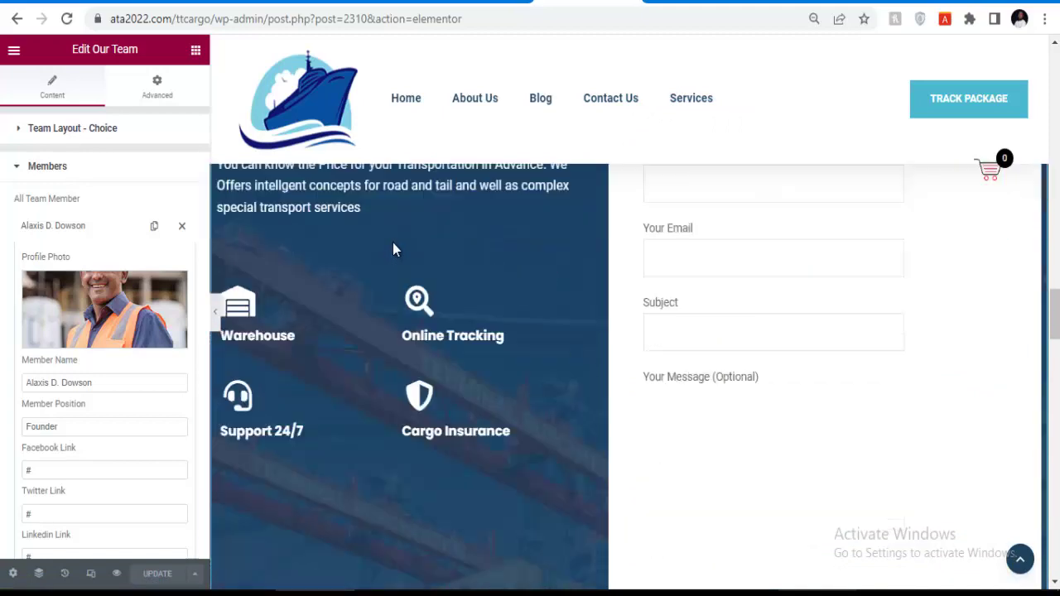
scroll(414, 238, up, 4)
scroll(413, 240, down, 10)
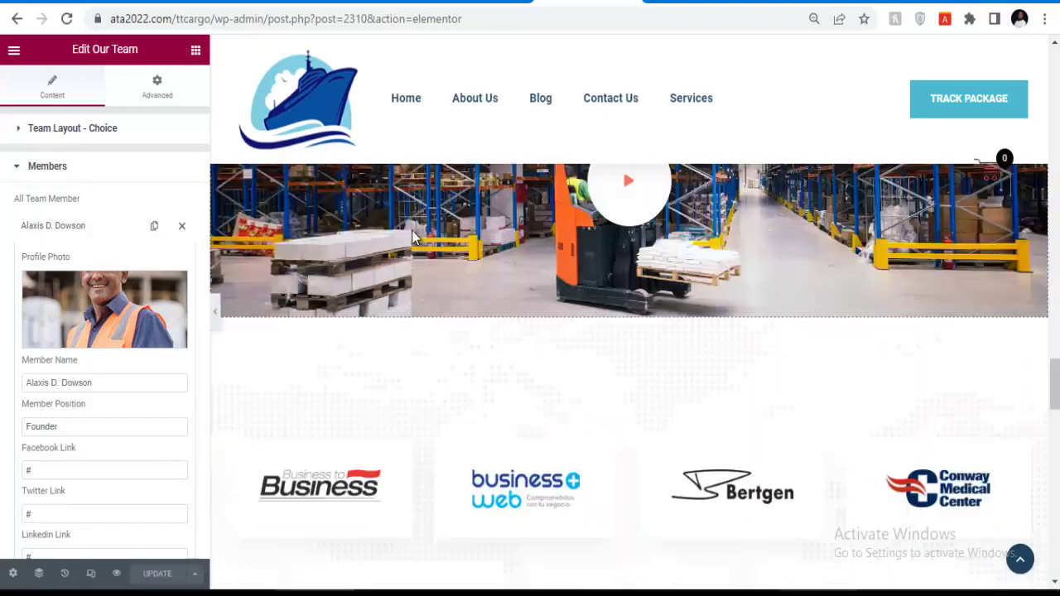
scroll(138, 391, down, 1)
scroll(138, 391, down, 3)
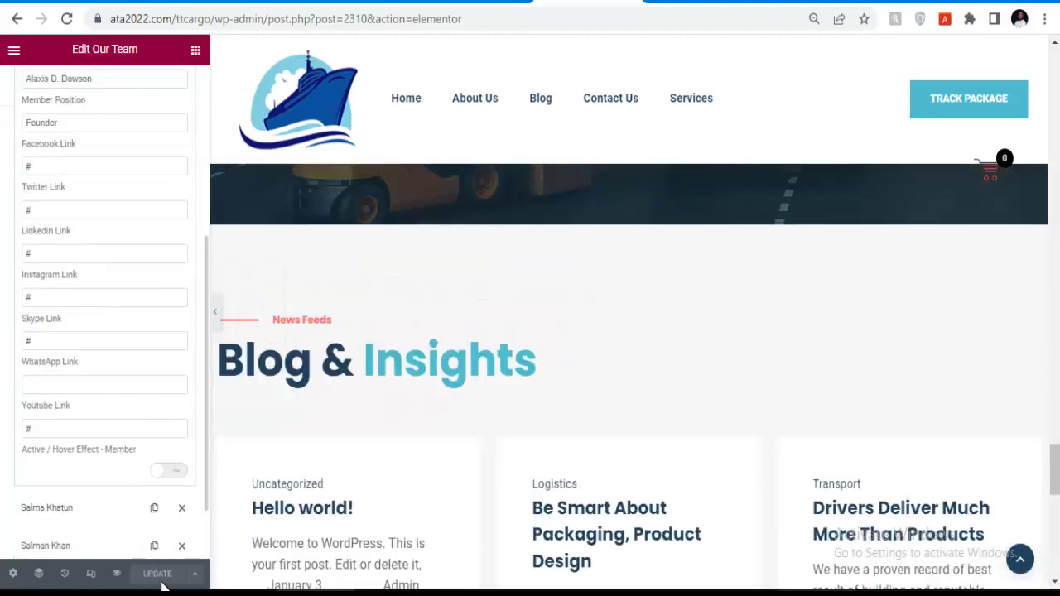
scroll(182, 416, up, 4)
scroll(280, 322, up, 8)
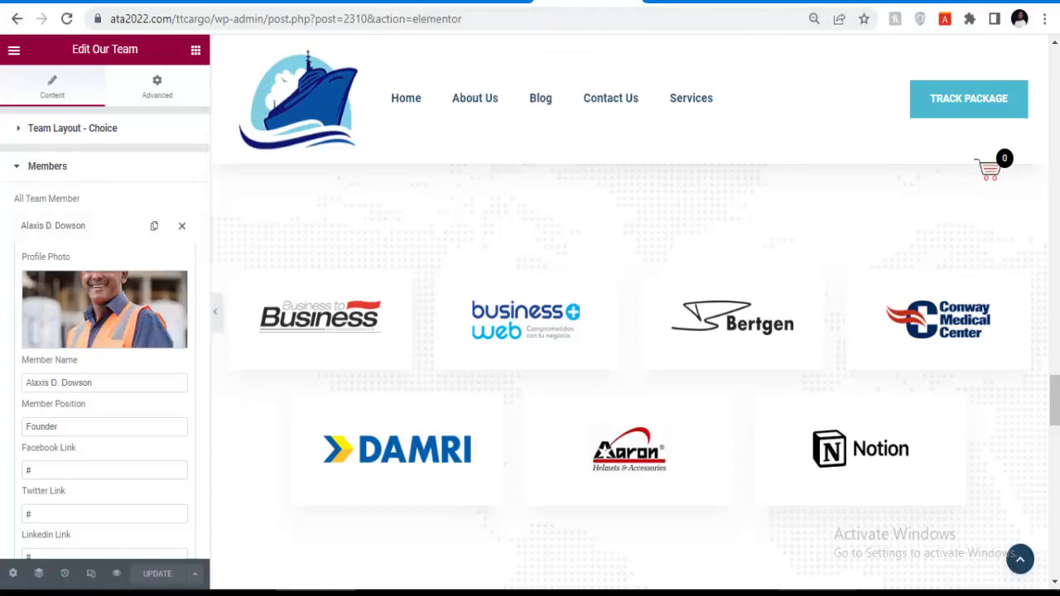
Open the Pages > All Pages list in a new browser tab.
click(488, 2)
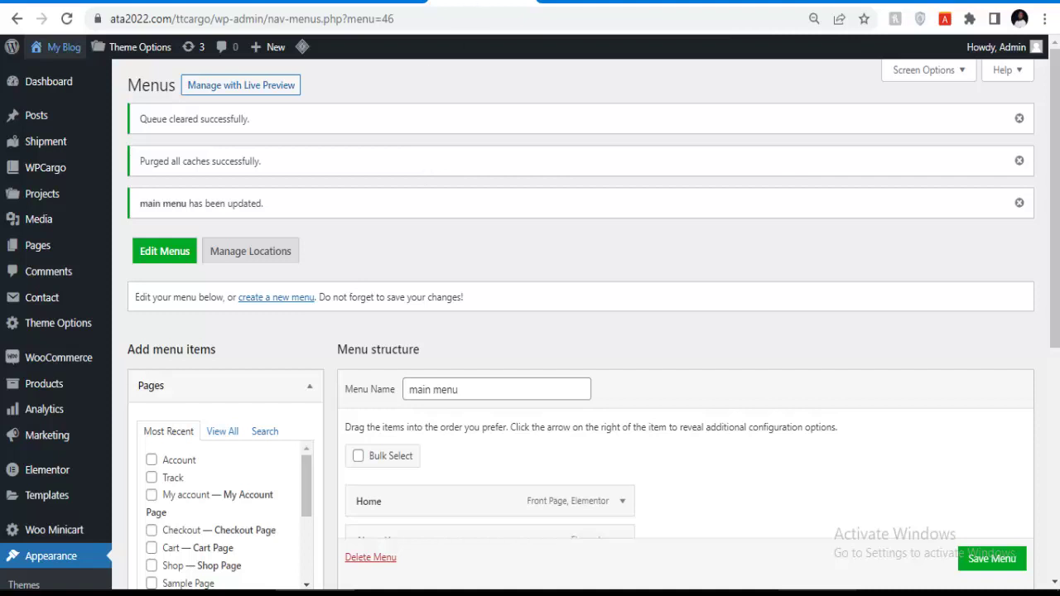
key(ctrl+Tab)
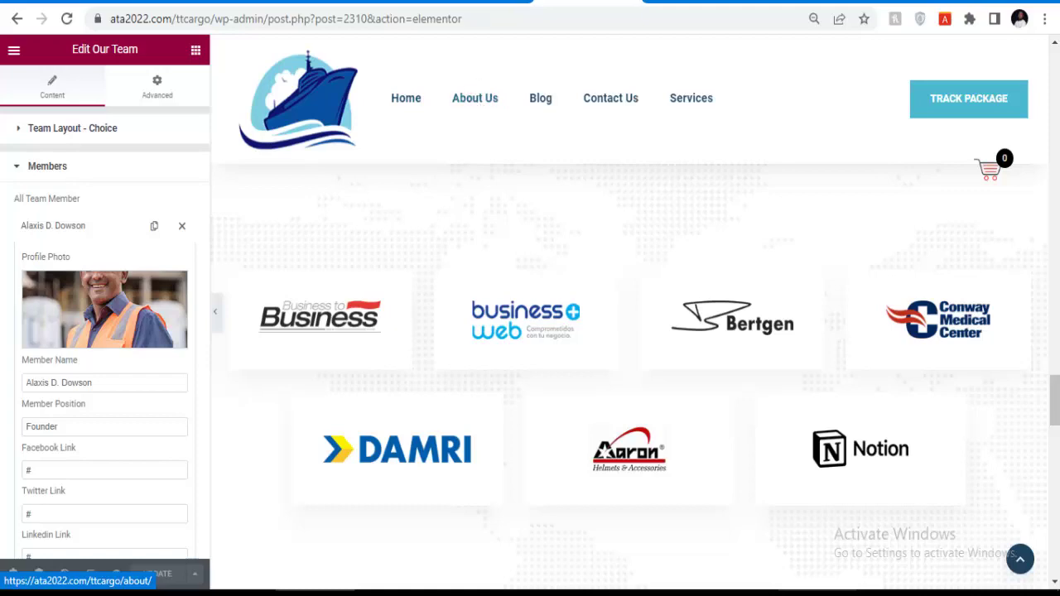
click(473, 2)
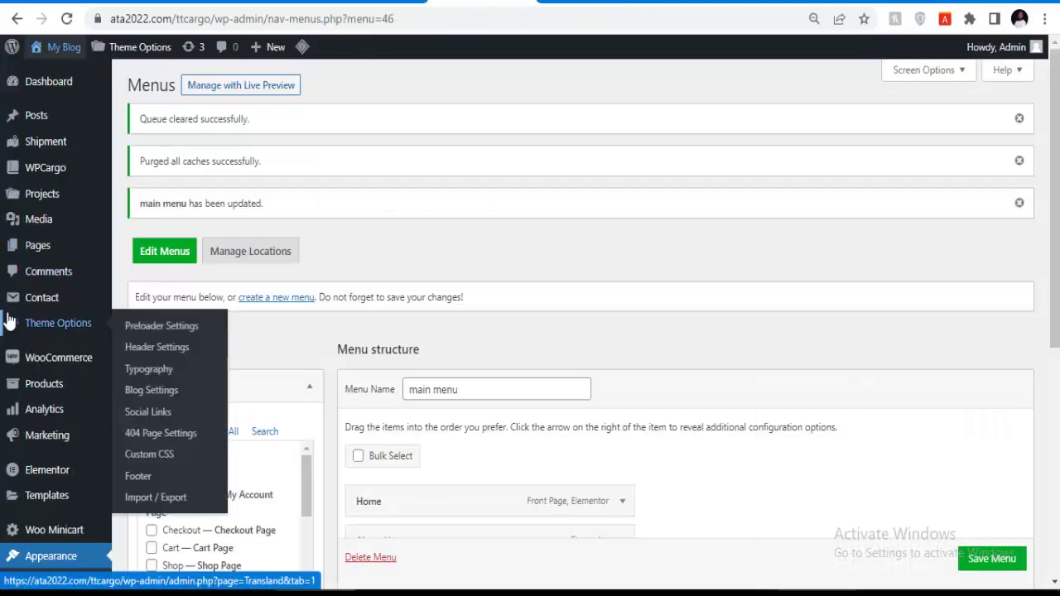
scroll(40, 436, down, 5)
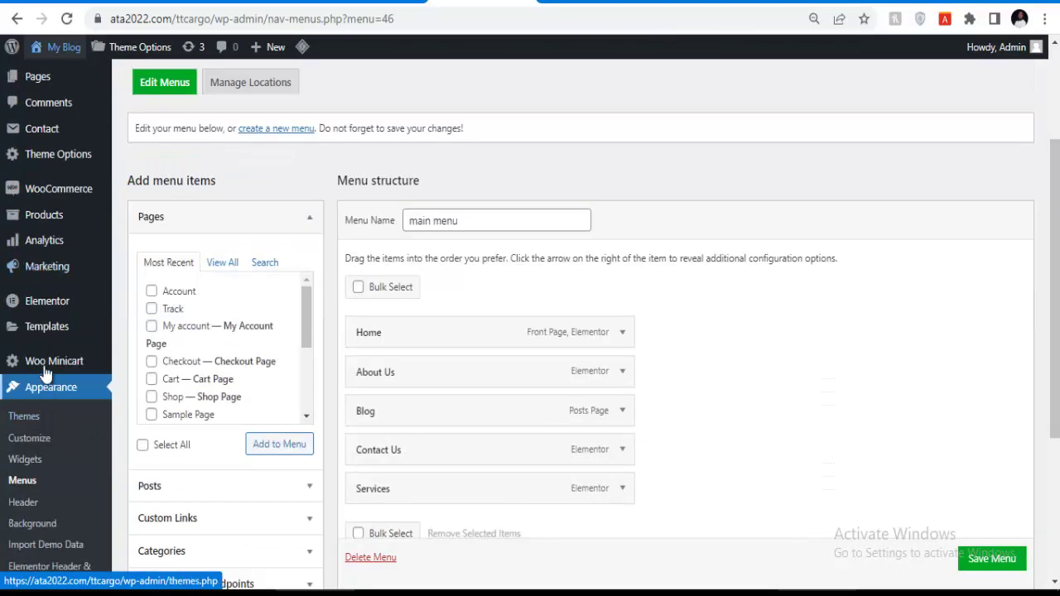
scroll(46, 436, up, 5)
mouse_move(67, 252)
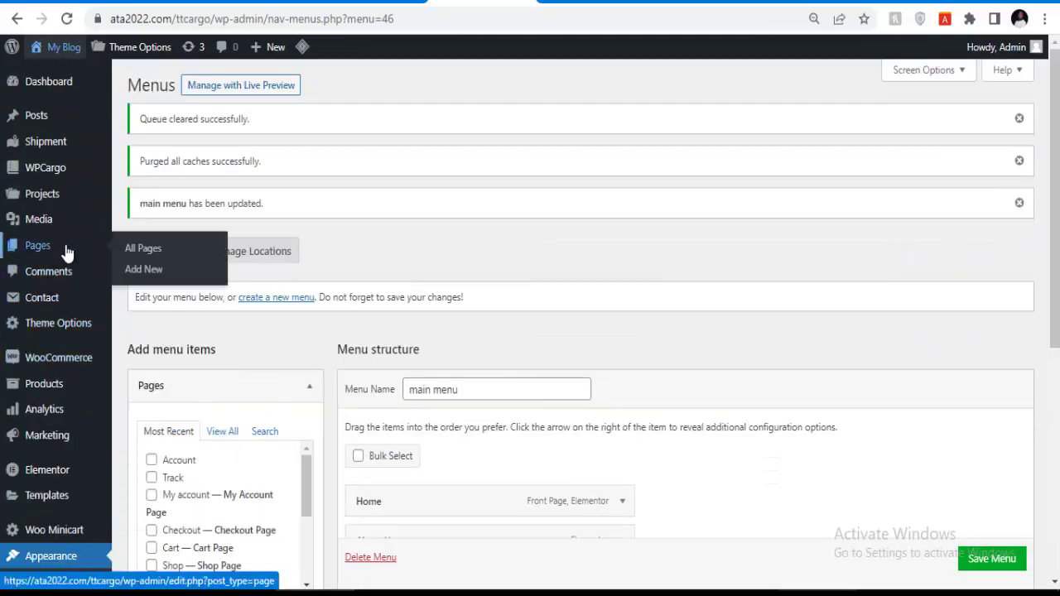
right_click(143, 252)
click(199, 258)
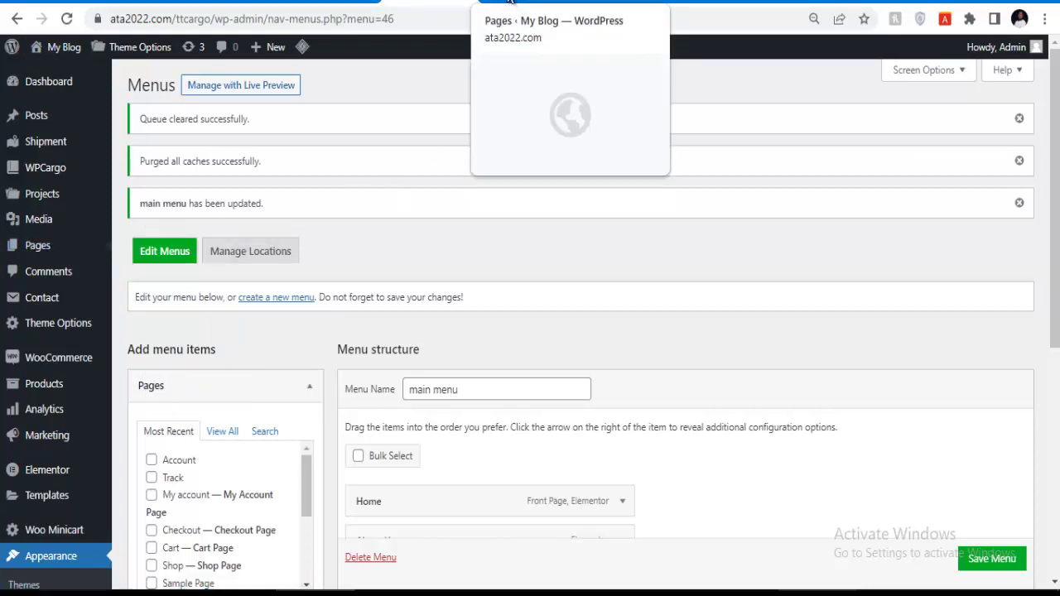
click(510, 4)
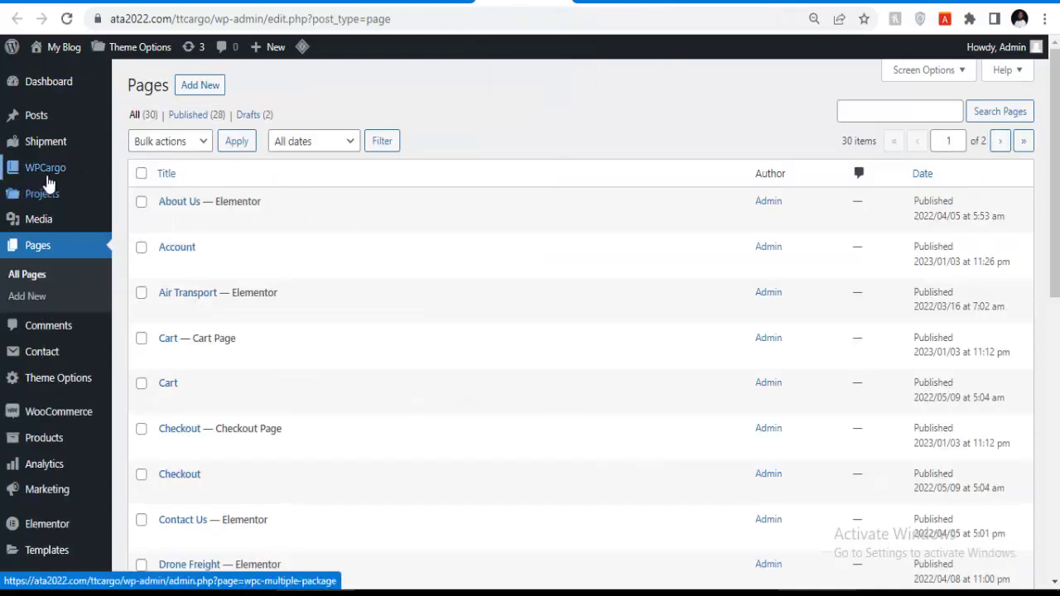
Open About Us with Edit with Elementor in a new tab and switch to it.
mouse_move(92, 159)
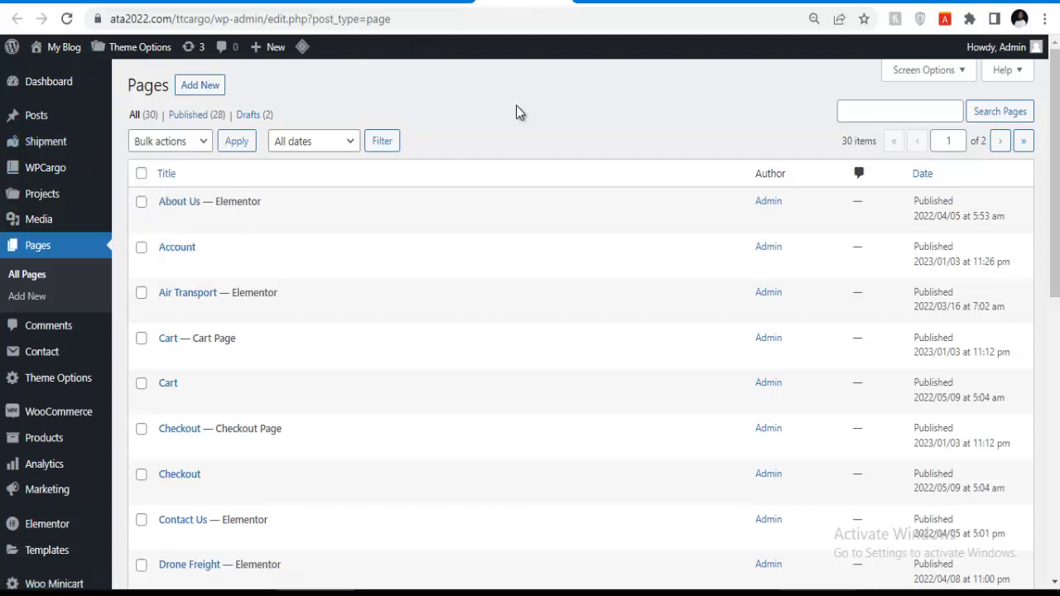
mouse_move(268, 199)
scroll(206, 232, down, 3)
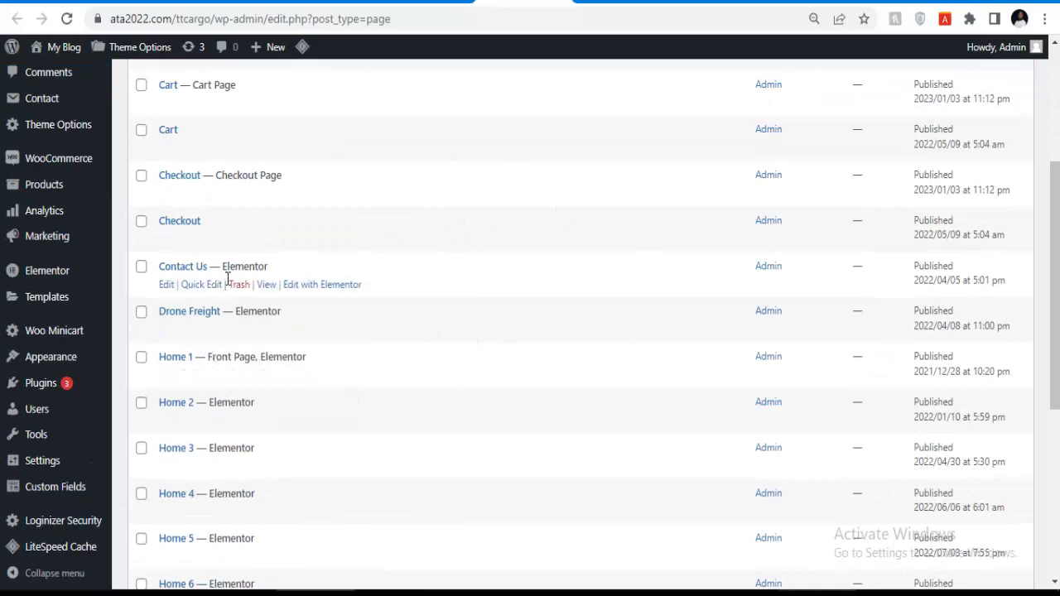
scroll(180, 304, down, 4)
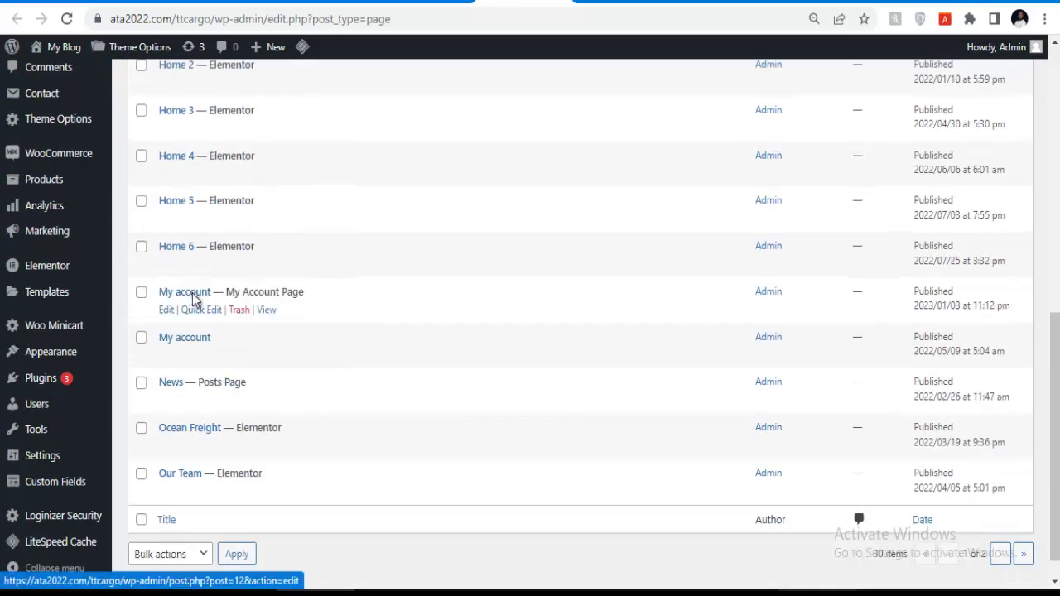
scroll(199, 282, up, 7)
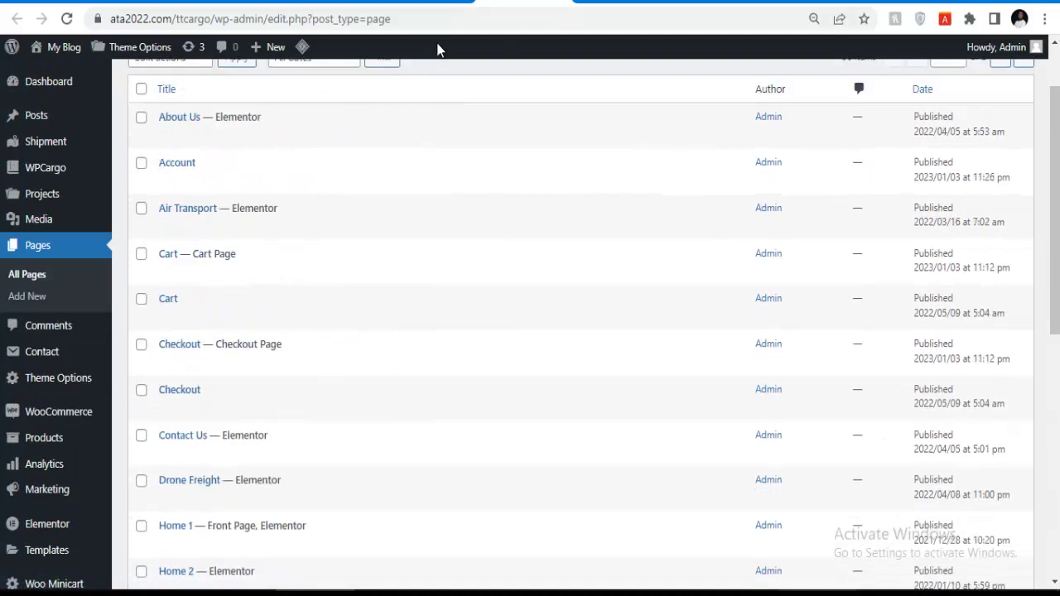
mouse_move(180, 138)
right_click(313, 137)
click(348, 149)
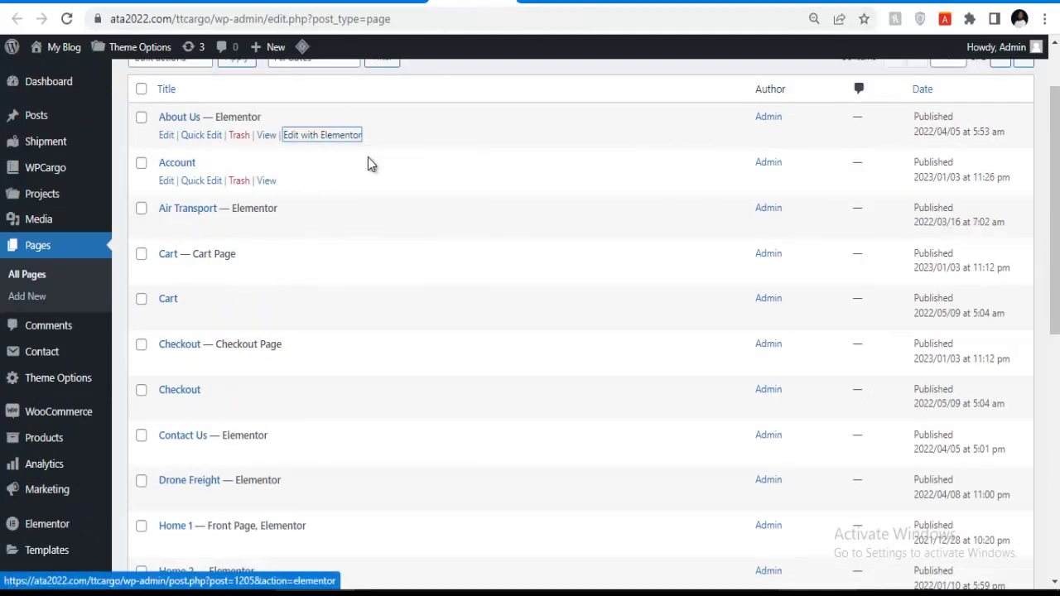
click(517, 4)
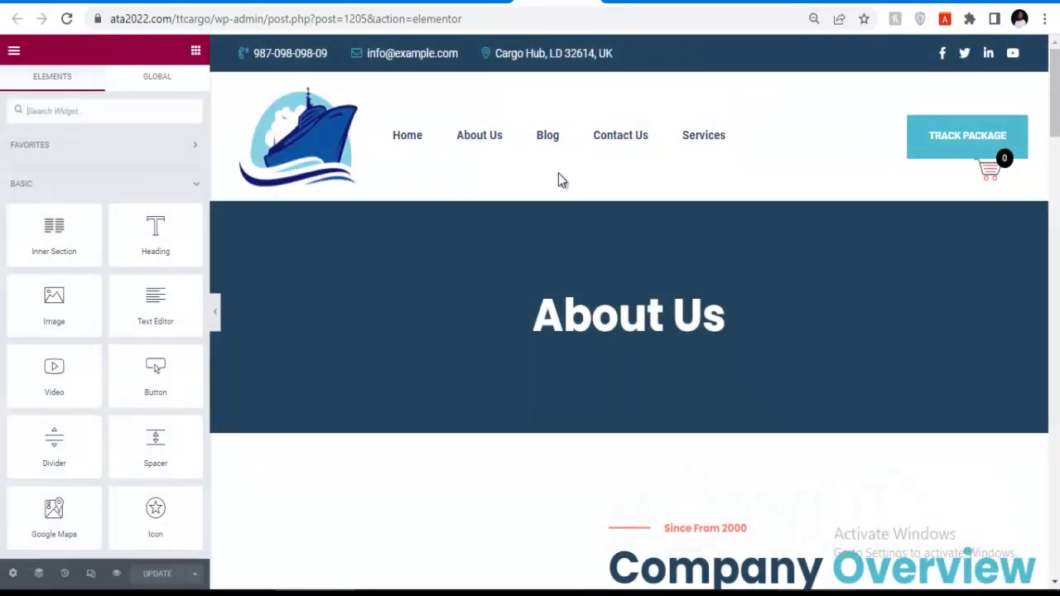
Remove the 22,800 counter from the About Us page.
scroll(560, 180, down, 8)
scroll(638, 216, down, 2)
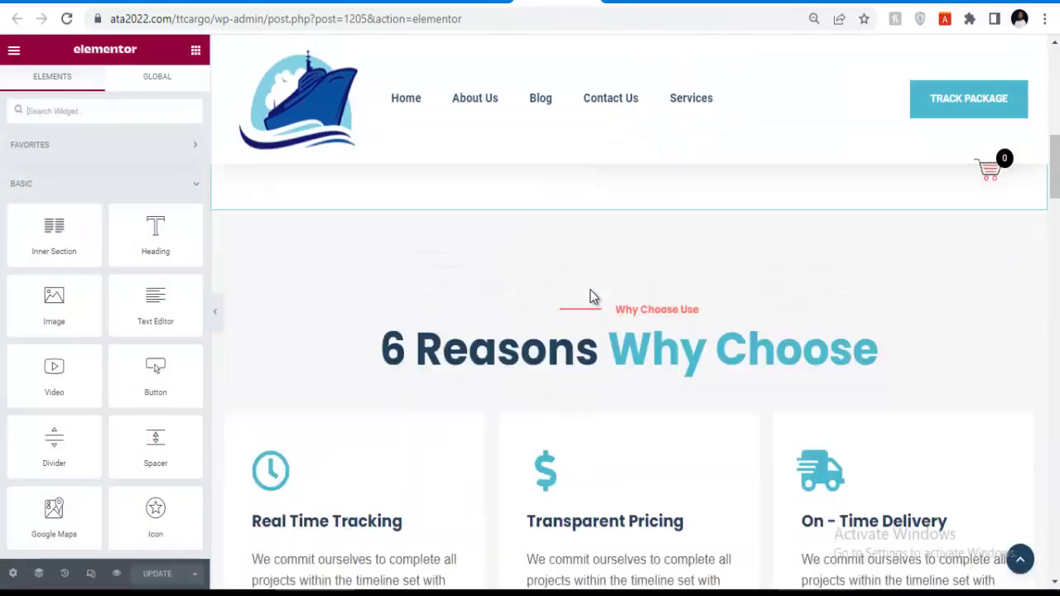
scroll(593, 291, up, 10)
scroll(536, 333, down, 4)
scroll(537, 334, up, 4)
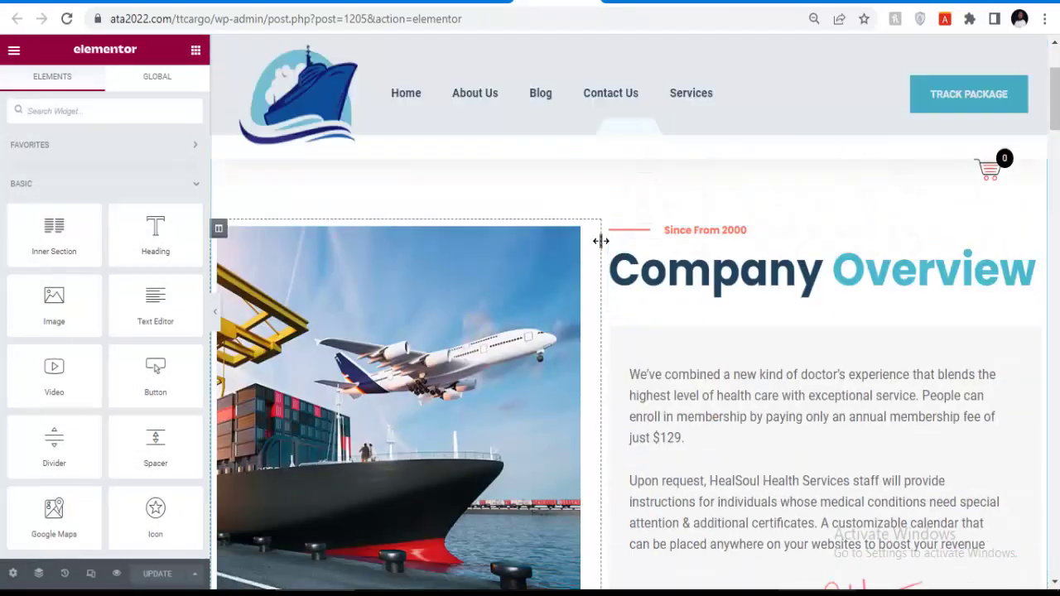
scroll(403, 338, down, 8)
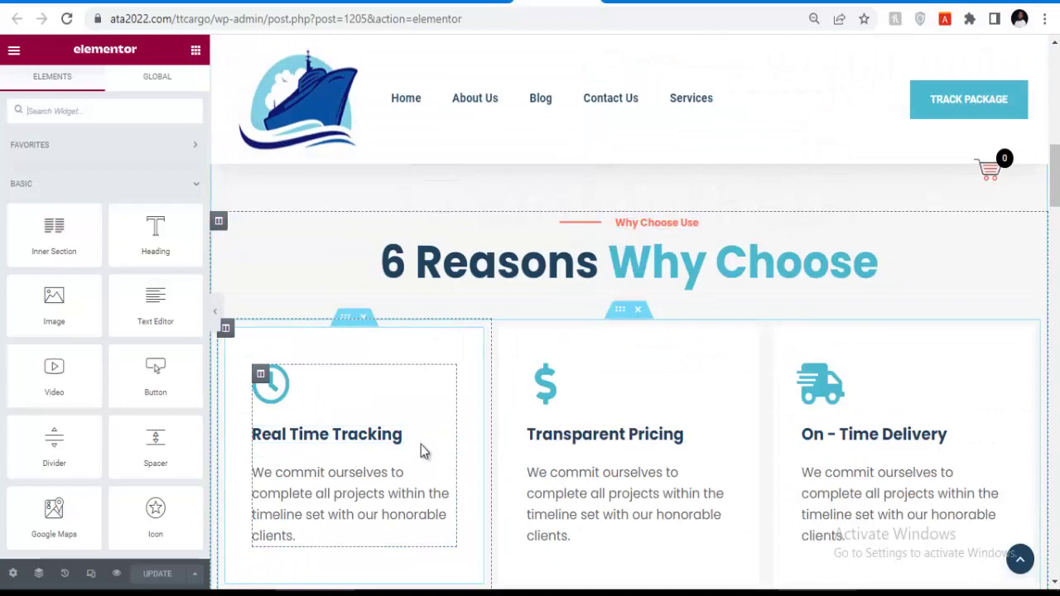
scroll(669, 390, down, 4)
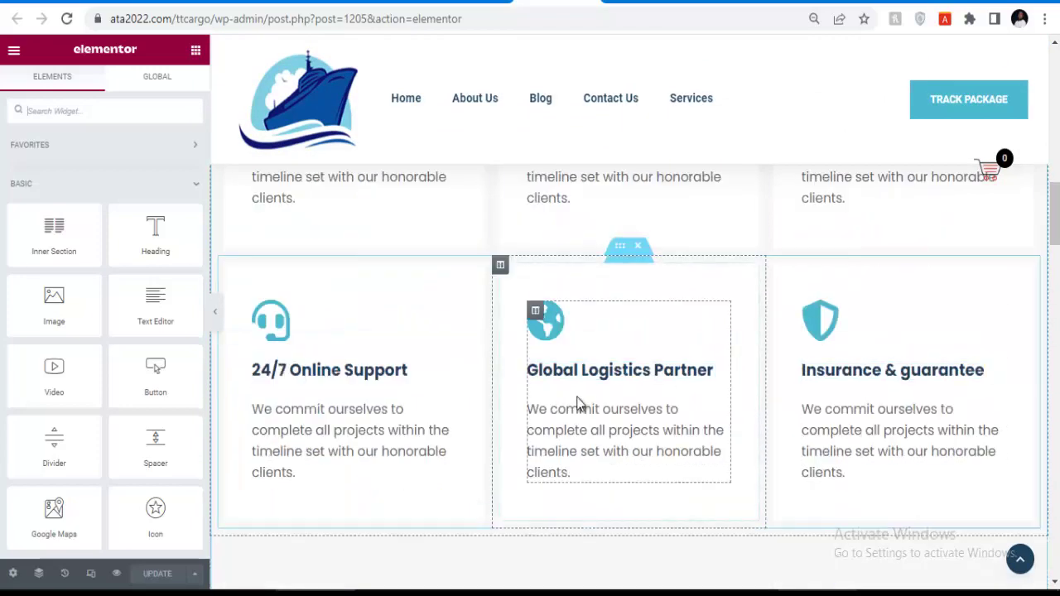
scroll(579, 374, down, 7)
scroll(627, 336, down, 12)
scroll(533, 297, down, 10)
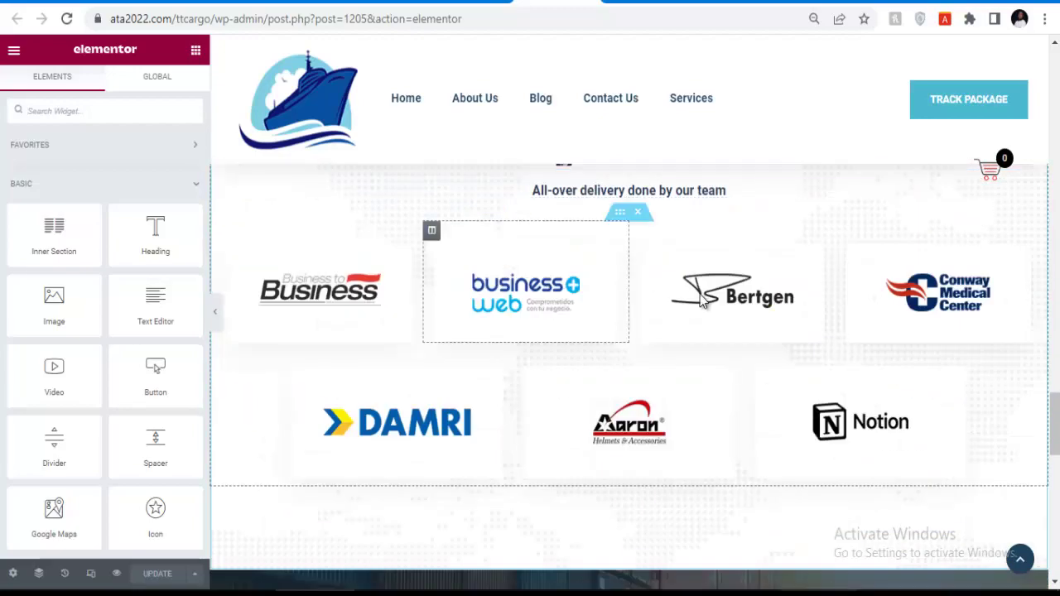
scroll(644, 306, up, 10)
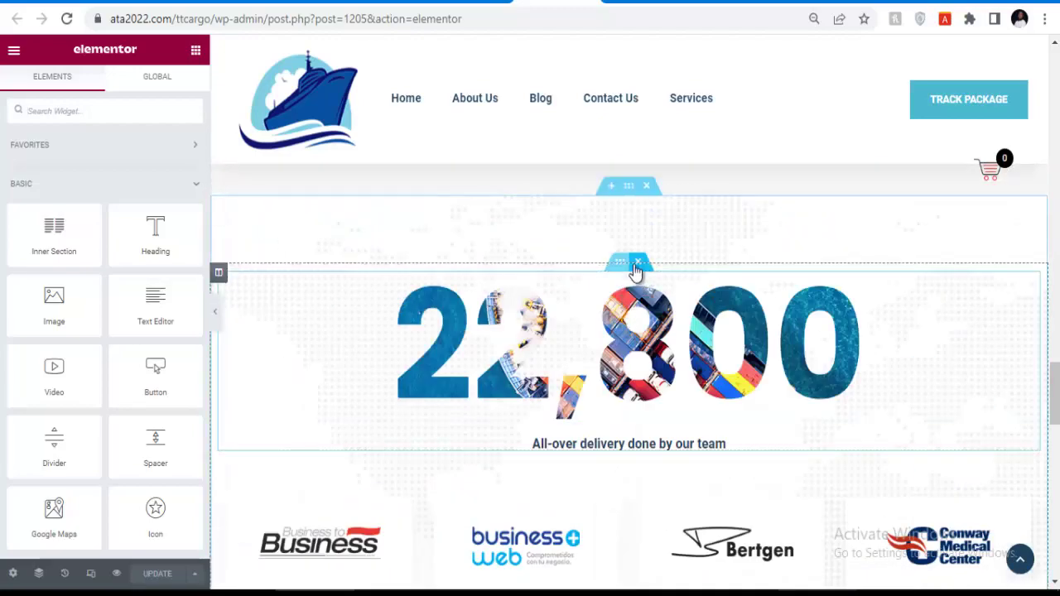
click(636, 261)
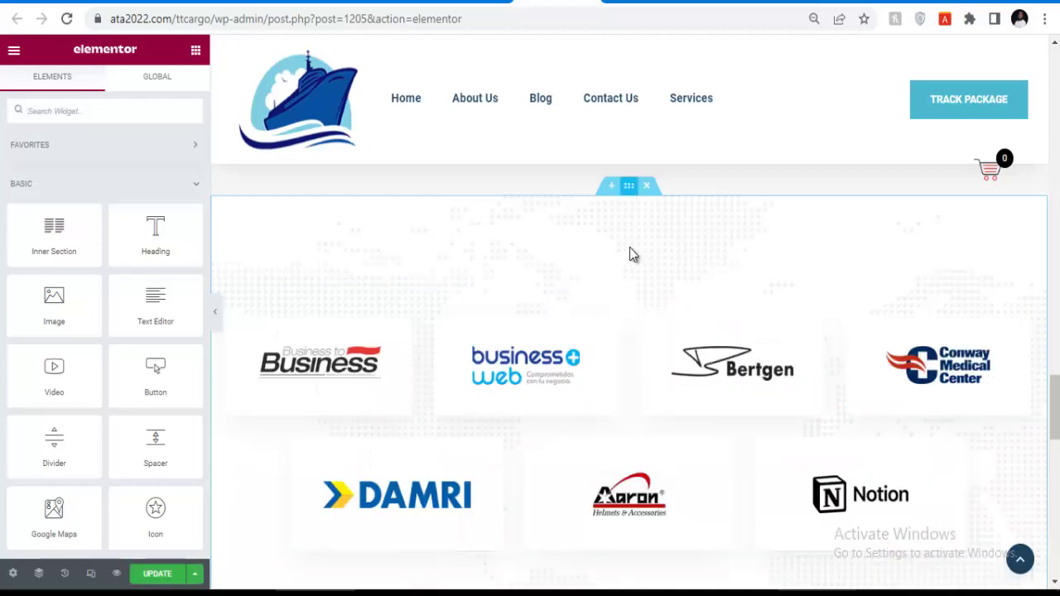
Review the About Us page, then go back to the WordPress All Pages tab.
scroll(629, 273, down, 5)
scroll(627, 309, up, 3)
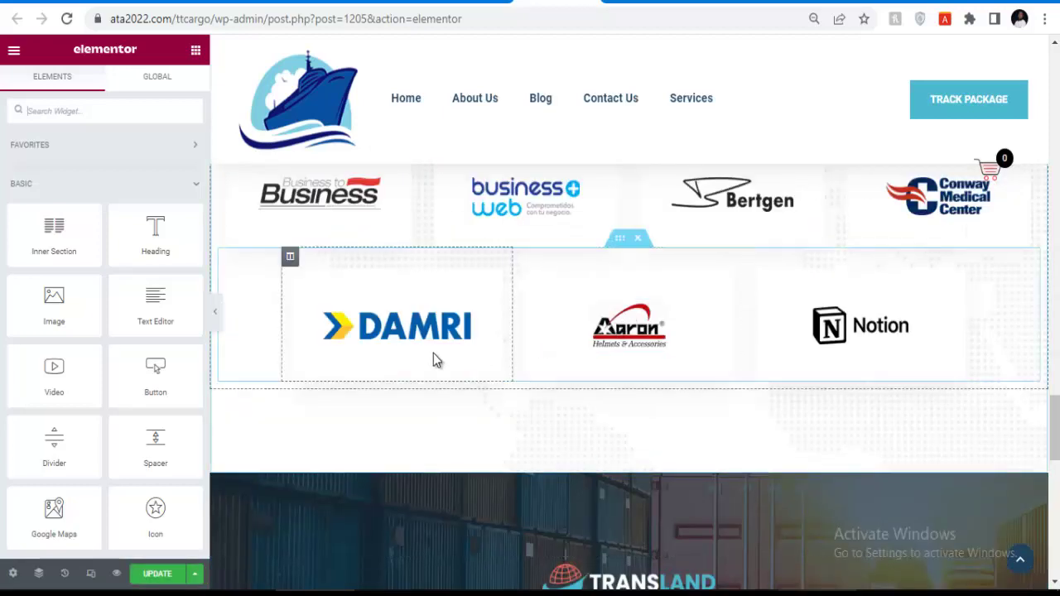
scroll(356, 354, down, 10)
scroll(559, 325, up, 10)
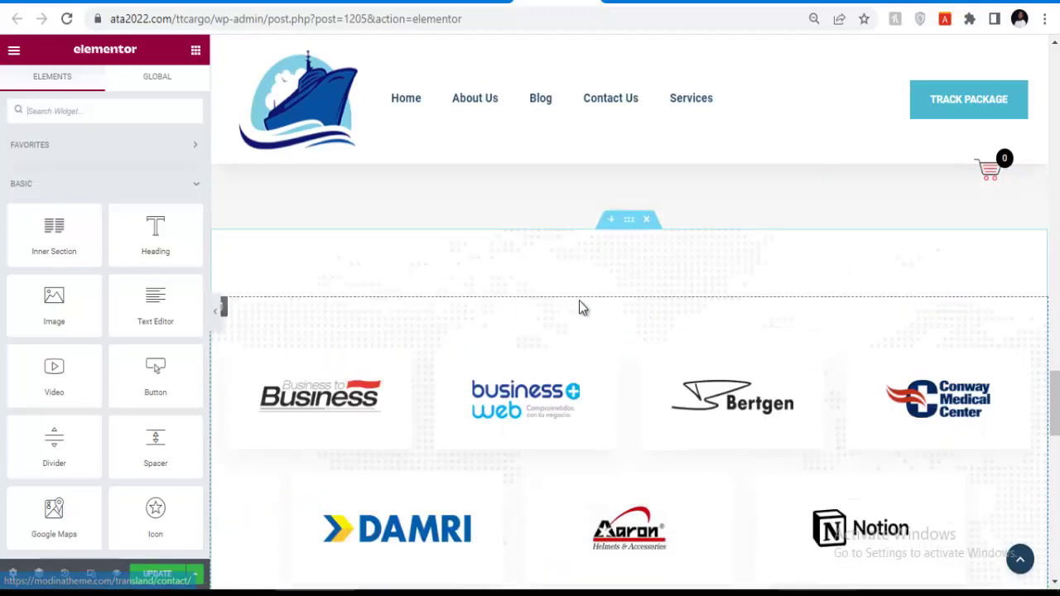
scroll(581, 303, up, 5)
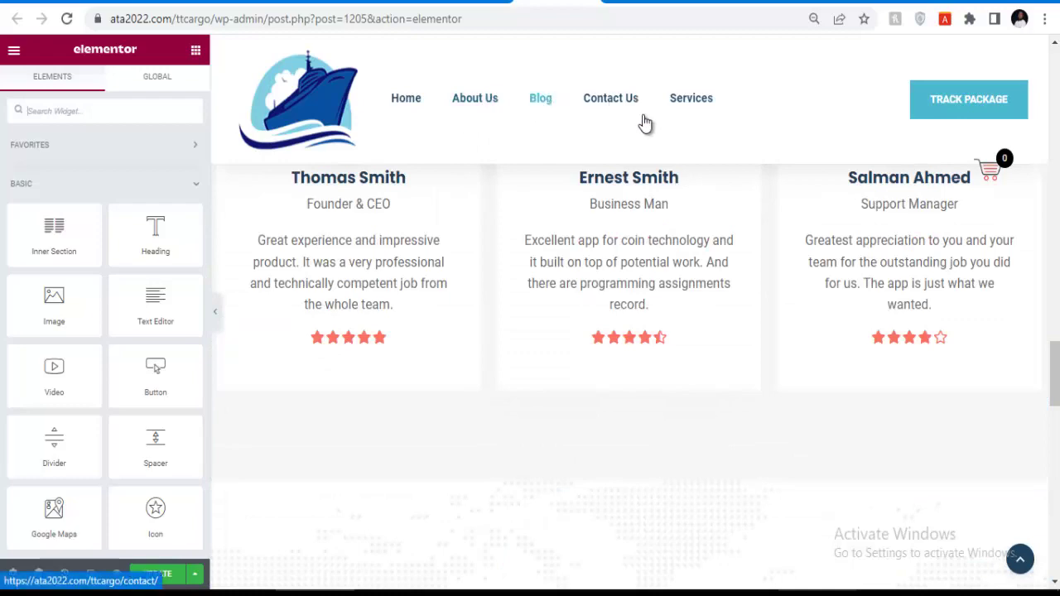
scroll(749, 250, down, 15)
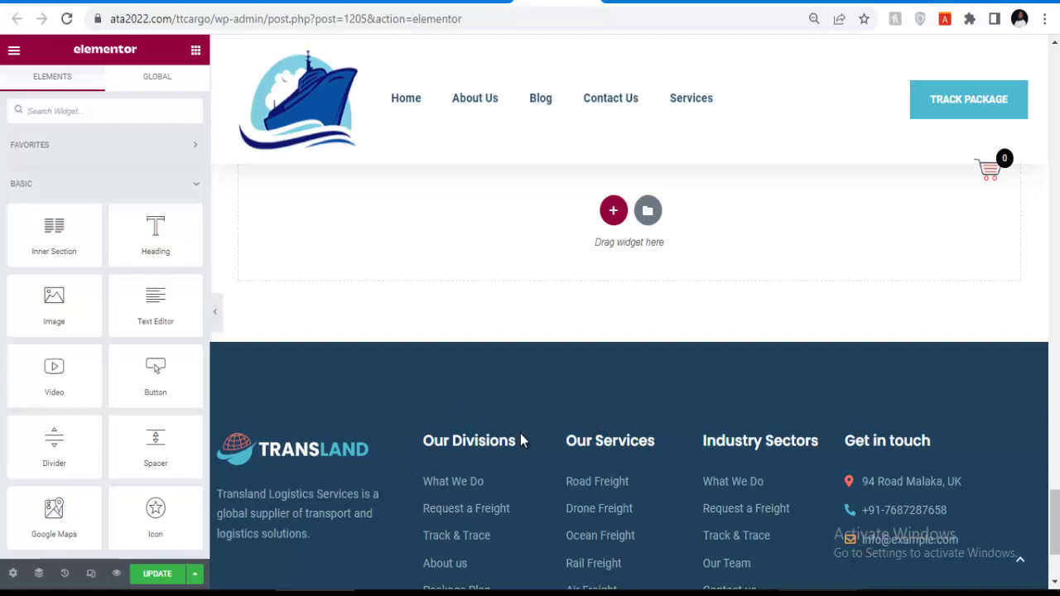
scroll(583, 422, up, 2)
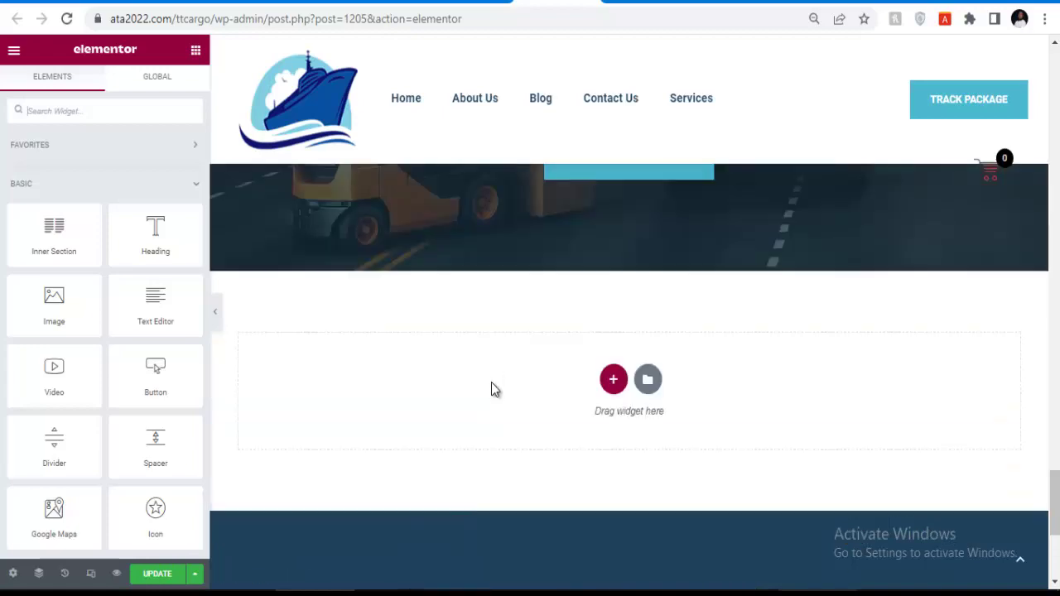
scroll(492, 373, down, 2)
scroll(489, 447, up, 4)
click(464, 2)
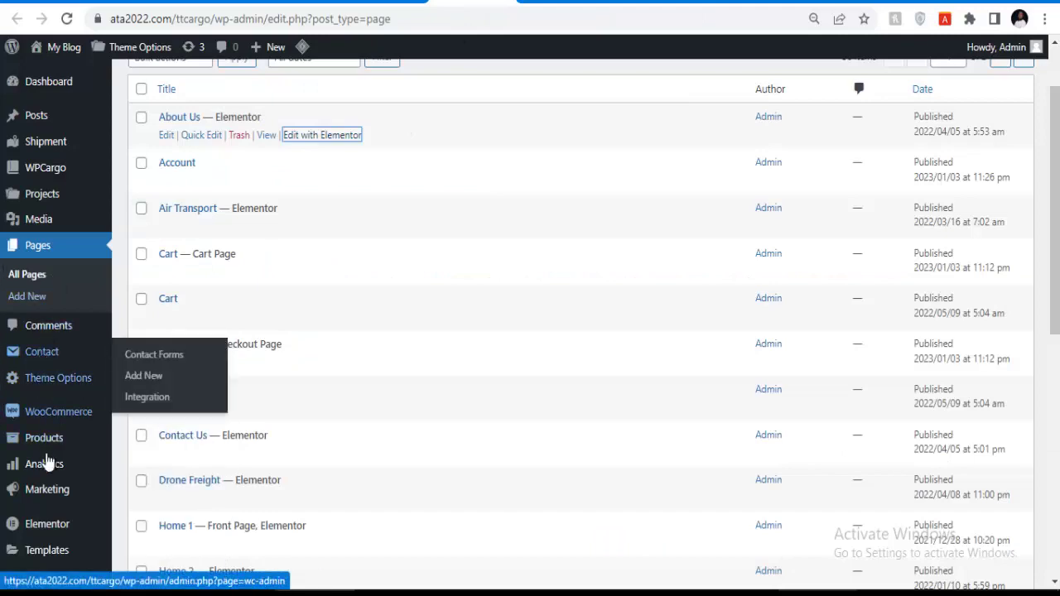
Open the Elementor Header & Footer Builder templates list in a new tab.
scroll(48, 467, down, 3)
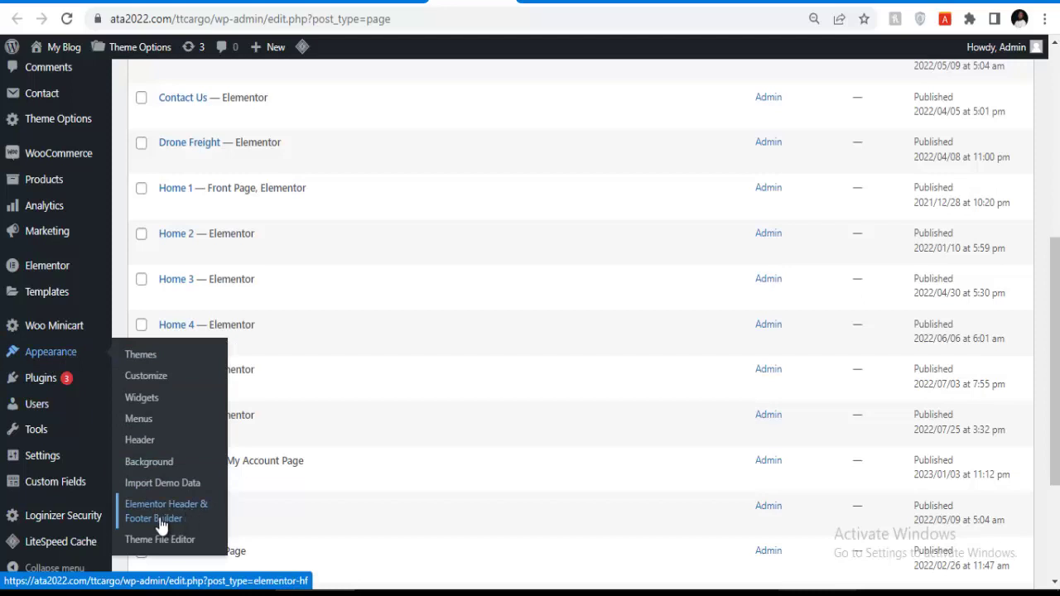
right_click(162, 517)
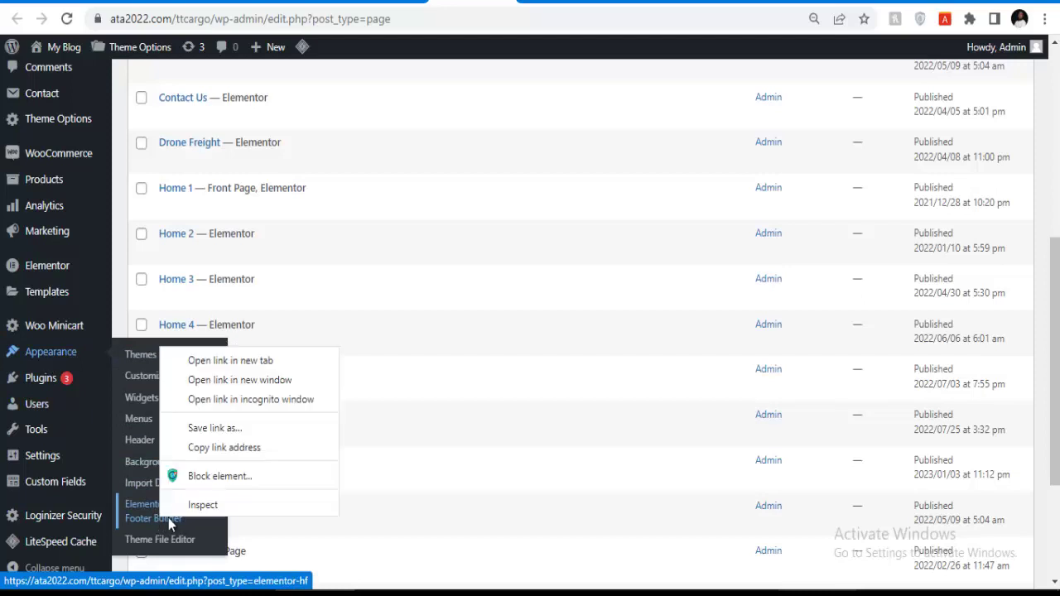
click(265, 359)
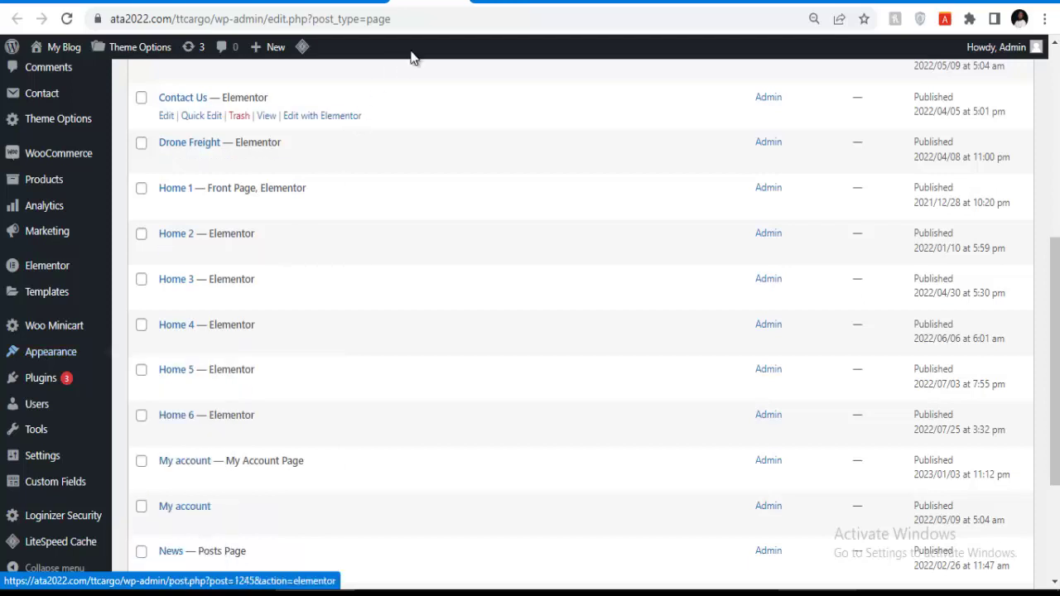
click(579, 3)
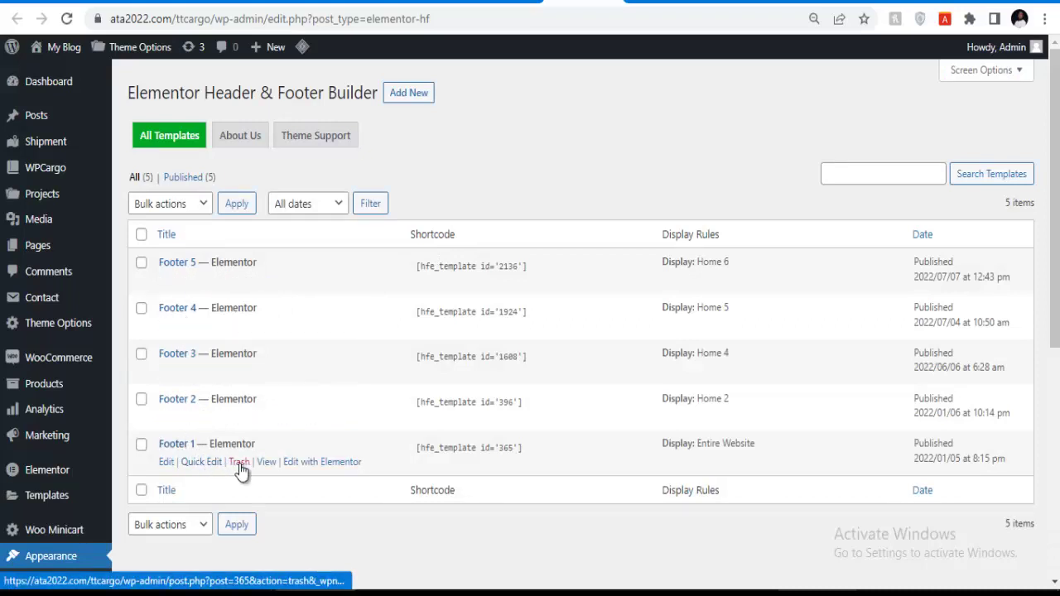
Open the Footer 1 and Footer 2 previews in separate new tabs.
right_click(265, 468)
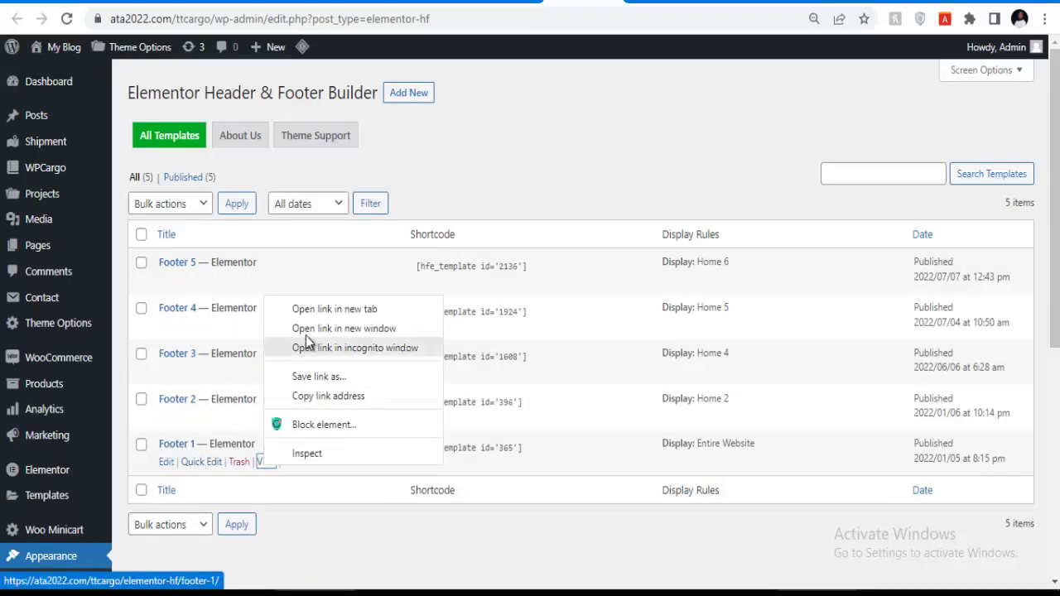
click(307, 309)
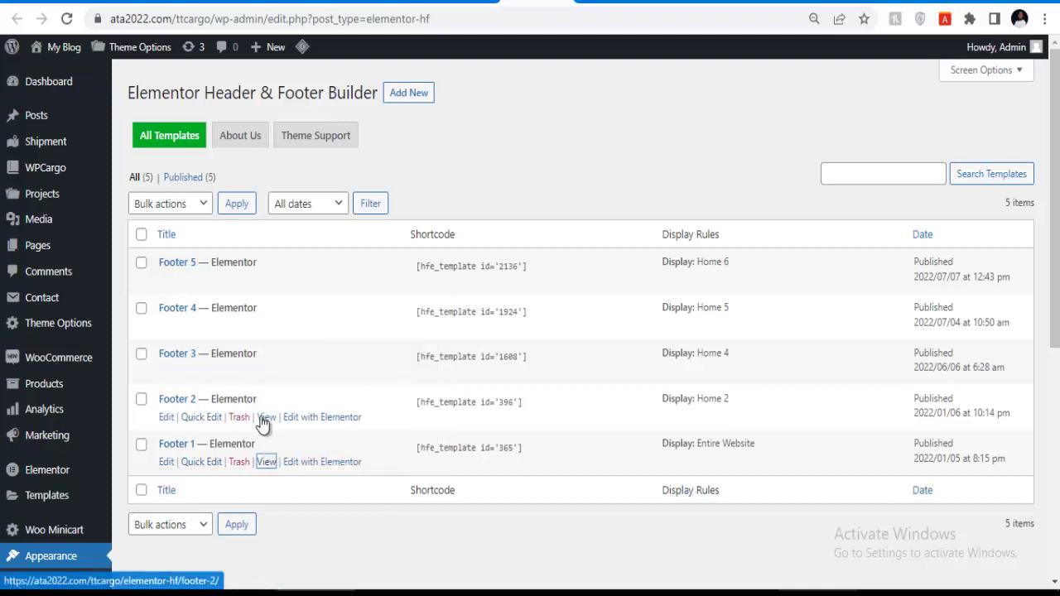
right_click(265, 417)
click(300, 437)
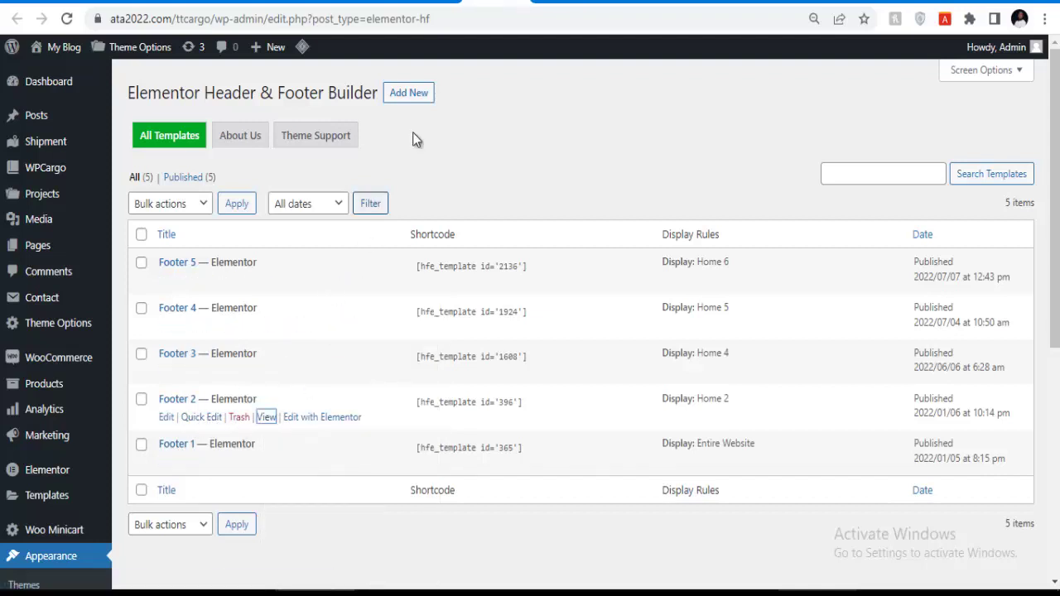
Review the Footer 1 and Footer 2 previews, then return to the templates list.
click(567, 4)
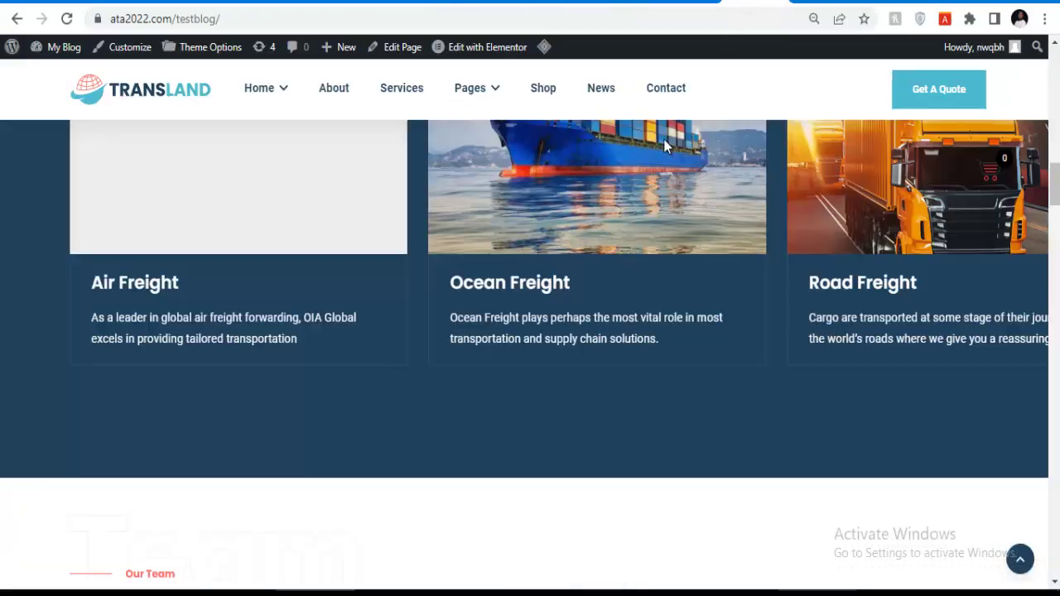
scroll(561, 354, down, 4)
scroll(561, 353, down, 20)
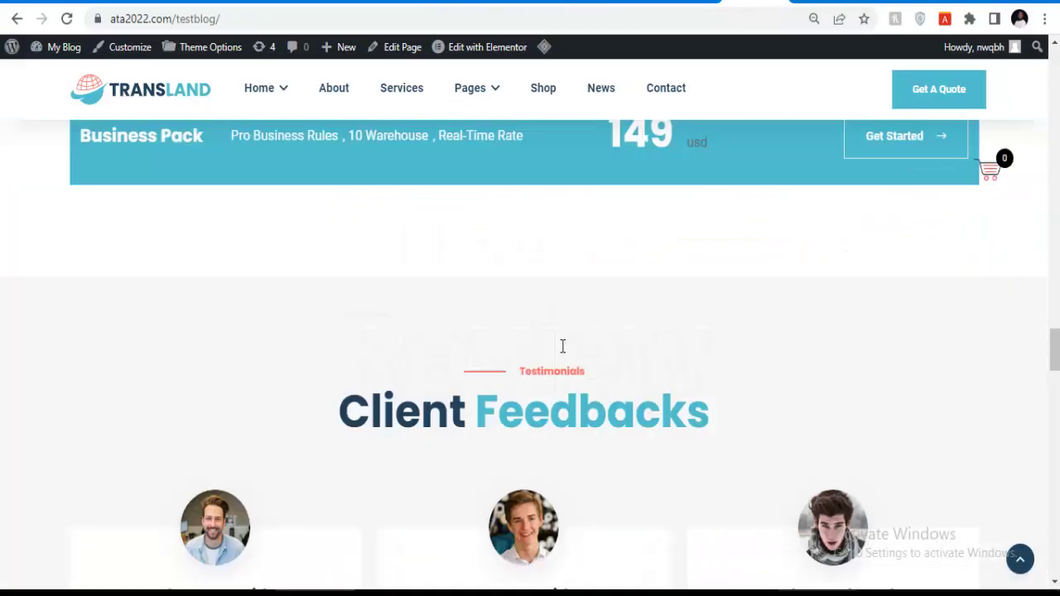
scroll(561, 343, down, 12)
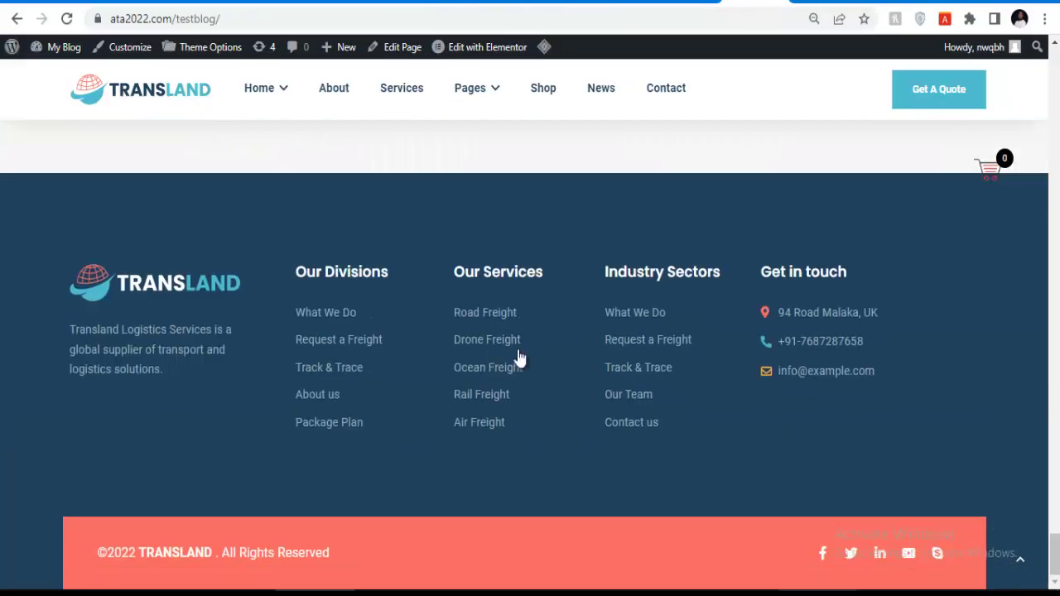
click(543, 1)
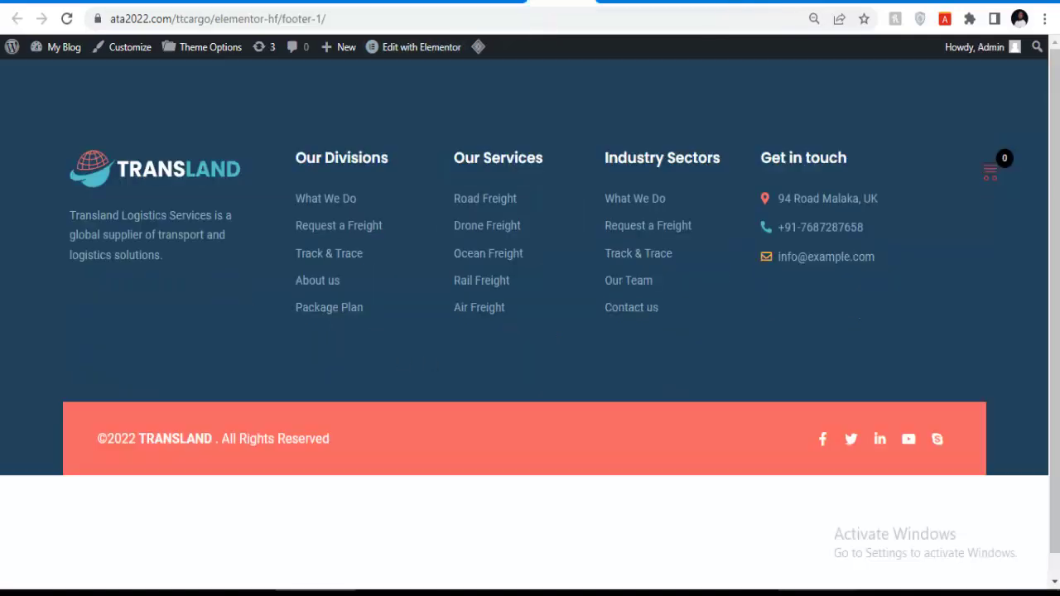
click(621, 1)
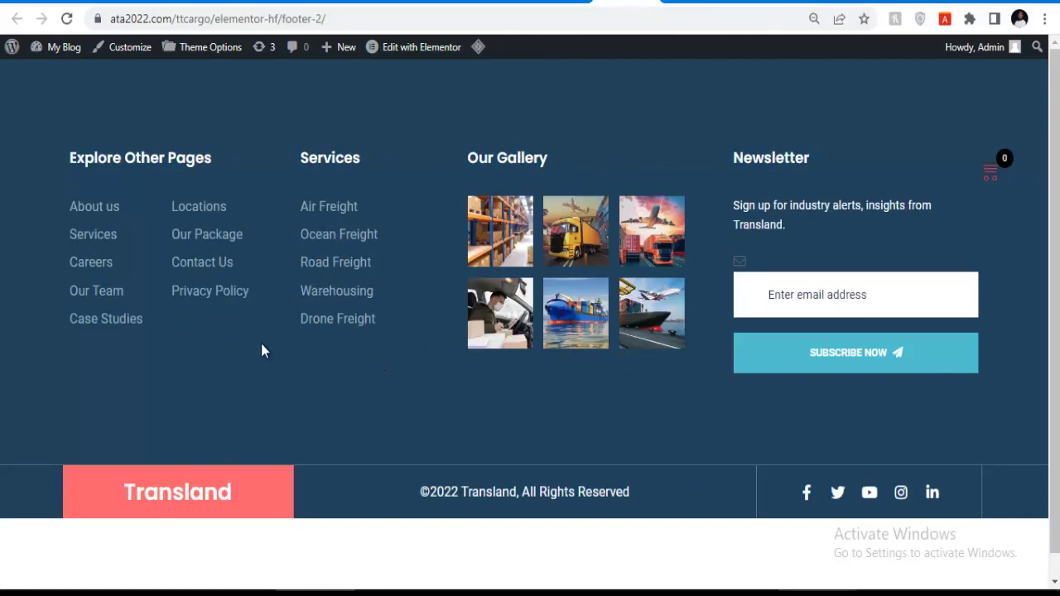
click(501, 1)
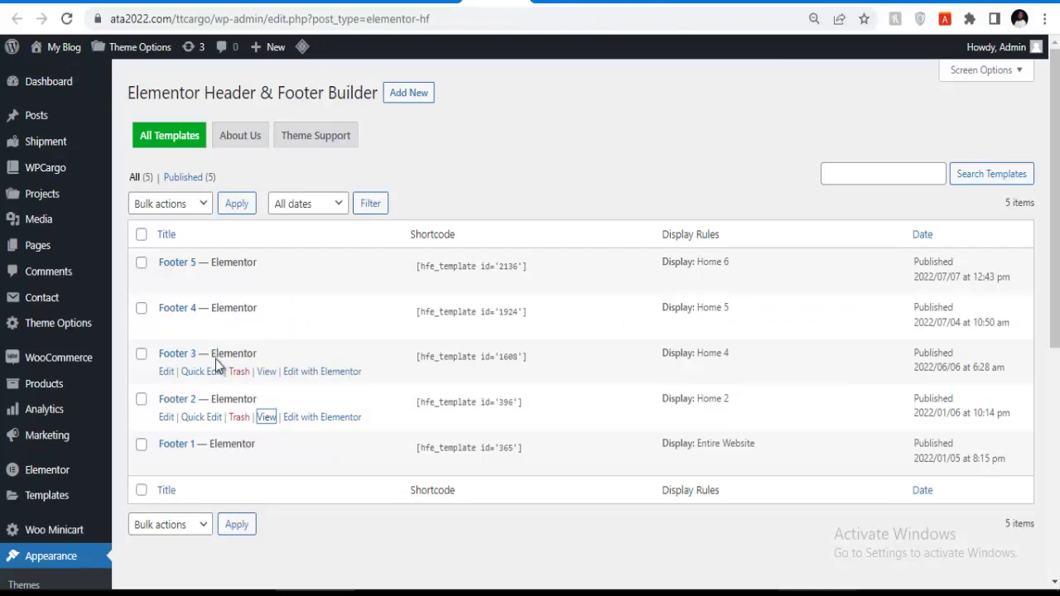
Preview Footer 3 in a new tab, then return to the templates list.
right_click(265, 371)
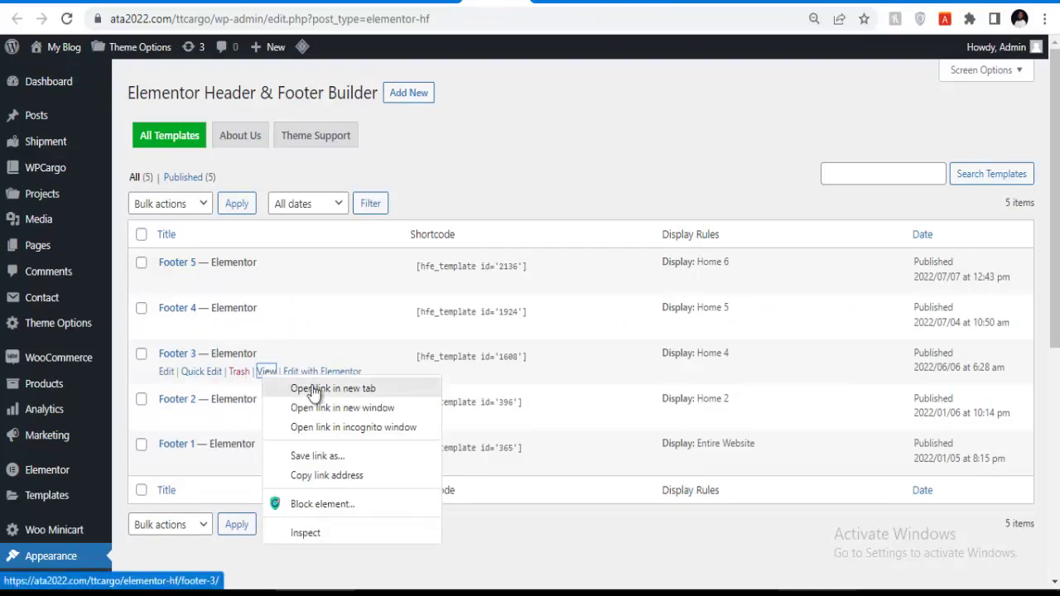
click(300, 386)
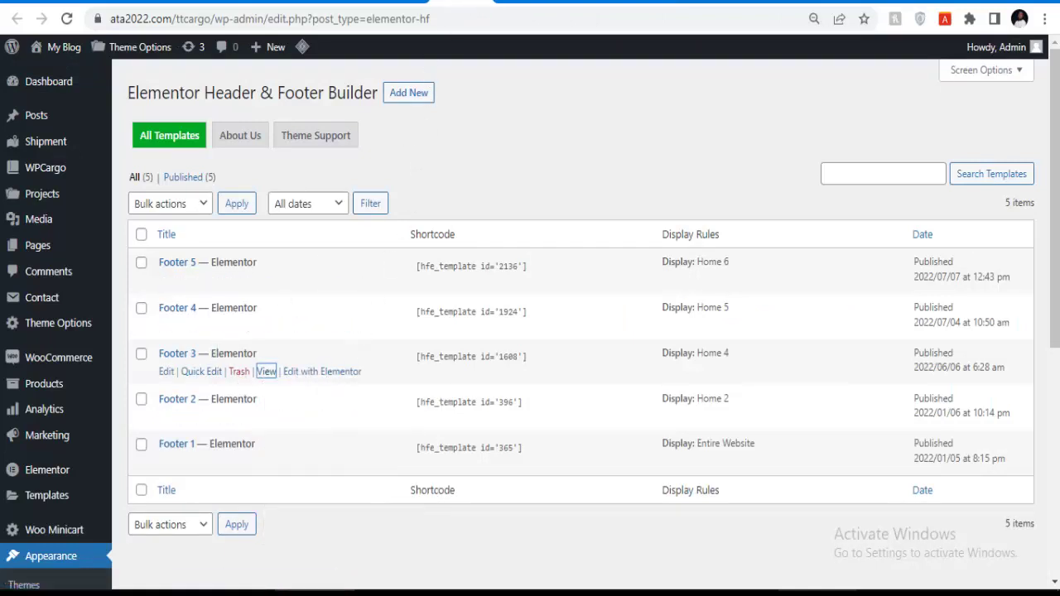
click(520, 2)
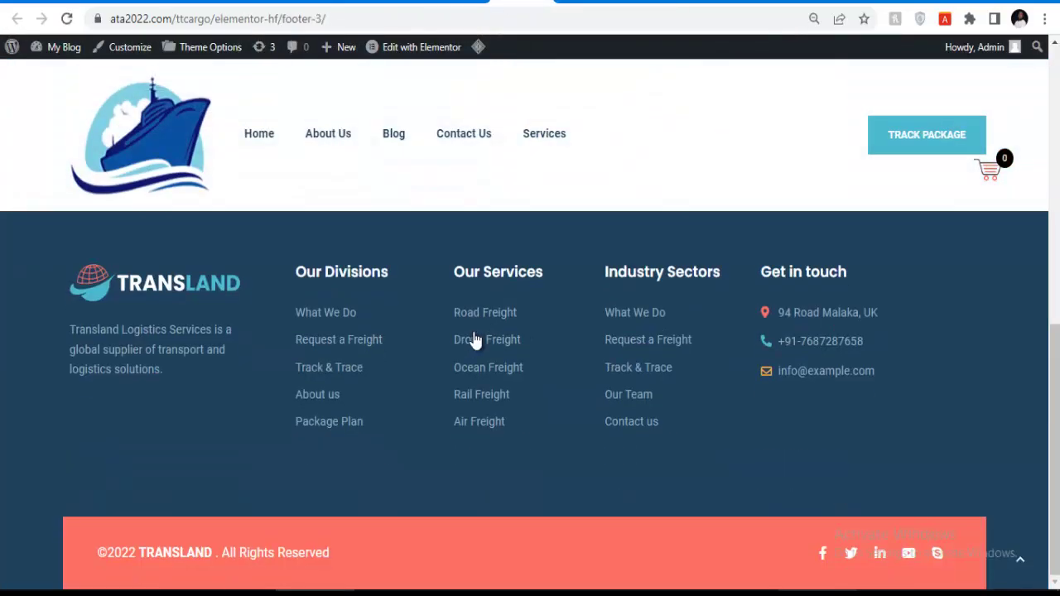
scroll(470, 333, down, 8)
scroll(302, 313, up, 3)
scroll(276, 330, down, 4)
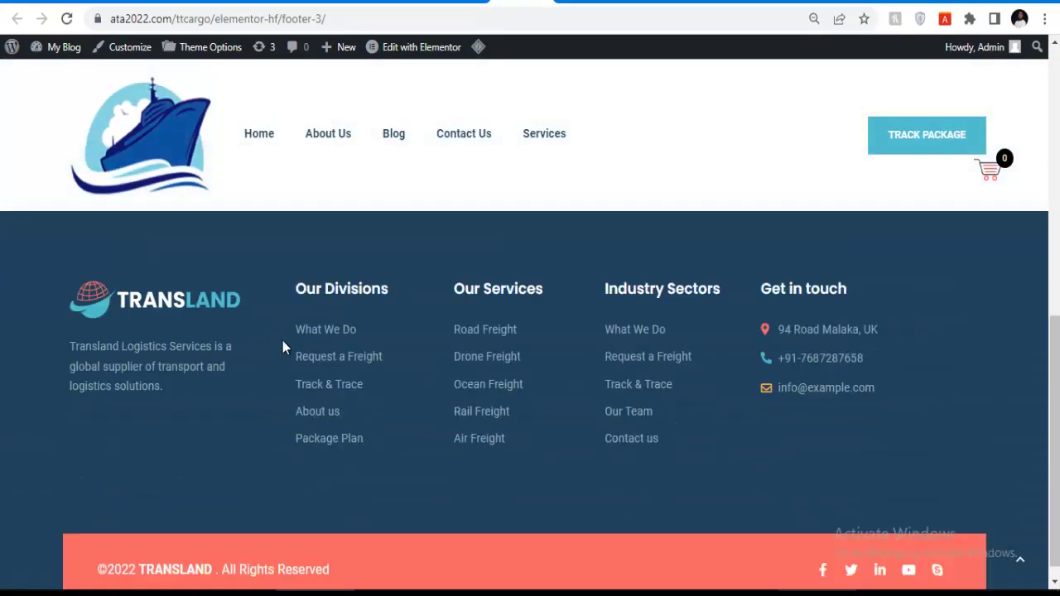
scroll(339, 350, up, 10)
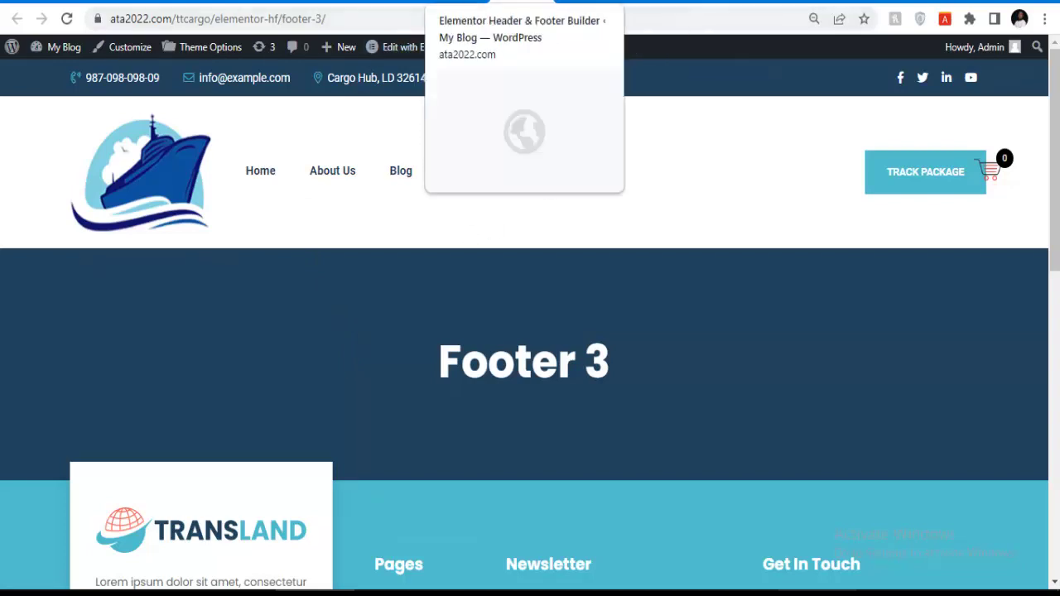
click(497, 3)
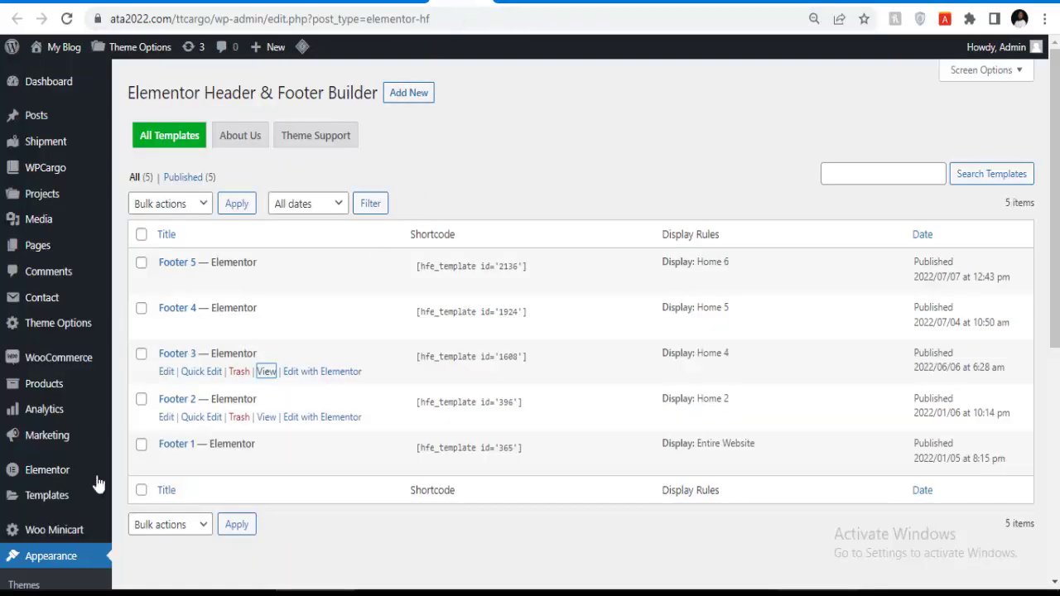
Go back to the Footer 1 preview and open Footer 1 in the Elementor editor.
mouse_move(49, 409)
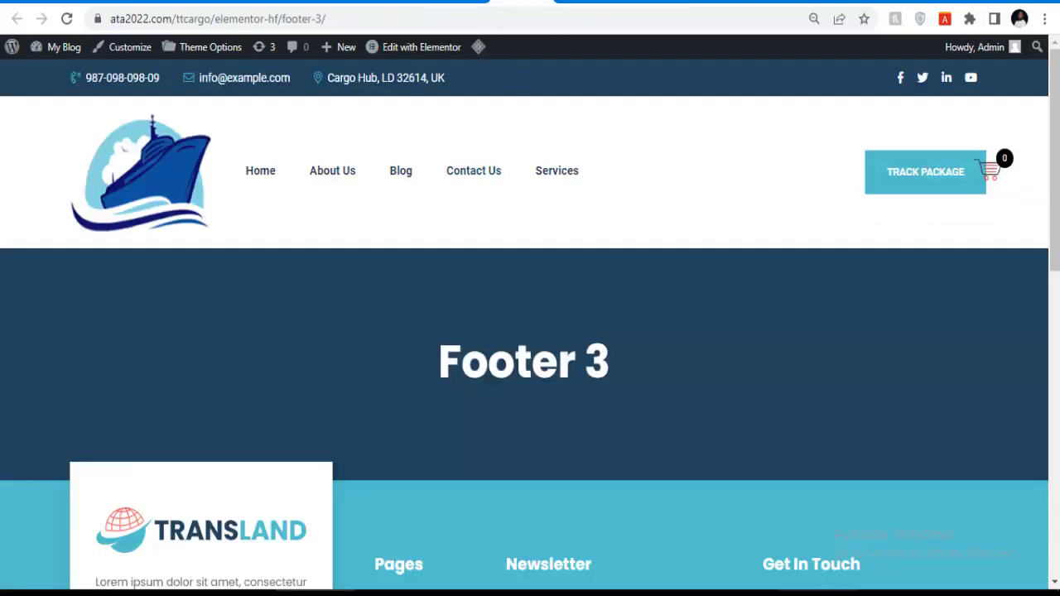
key(alt+Left)
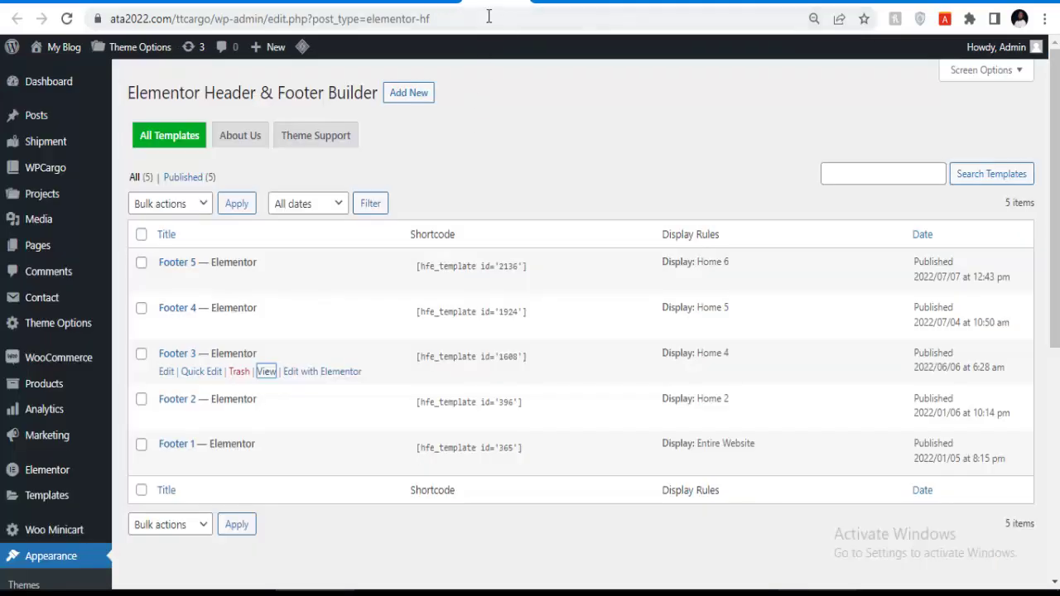
key(alt+Left)
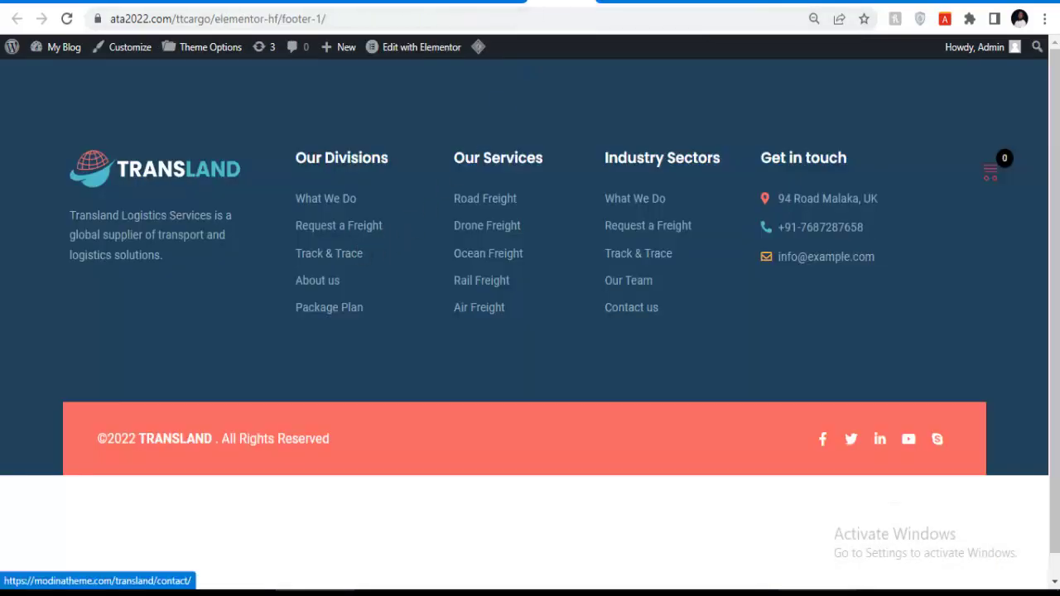
key(alt+Left)
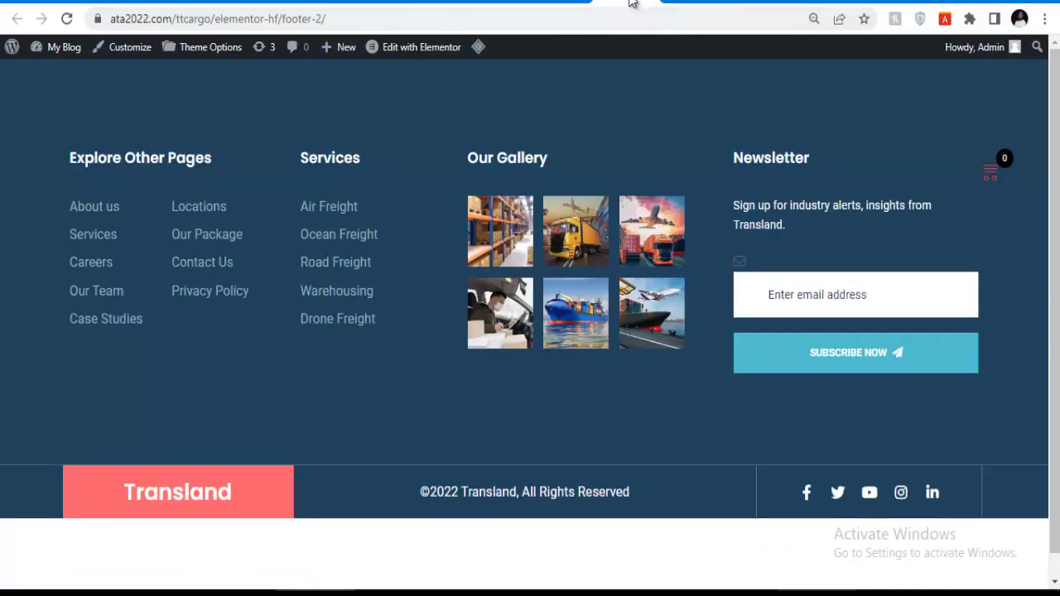
click(558, 7)
click(546, 5)
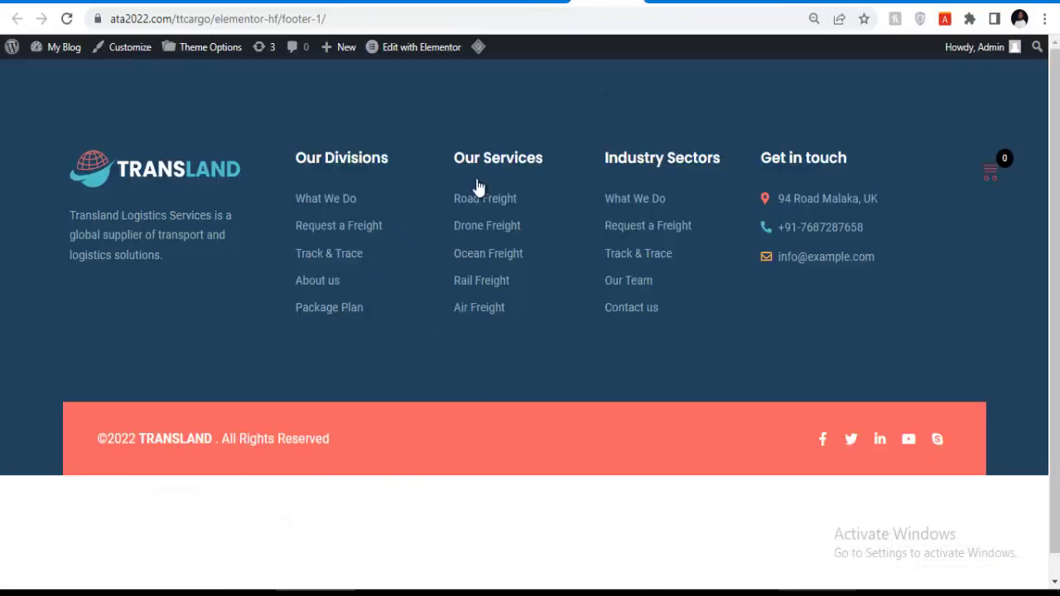
click(418, 49)
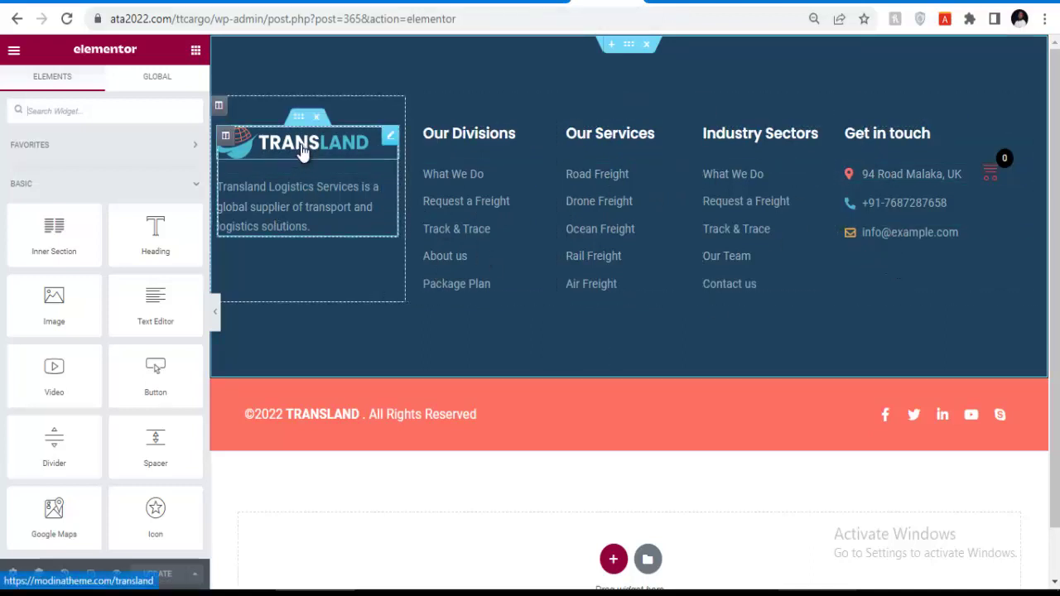
Select the footer's TRANSLAND logo image to show its Edit Image settings.
click(253, 161)
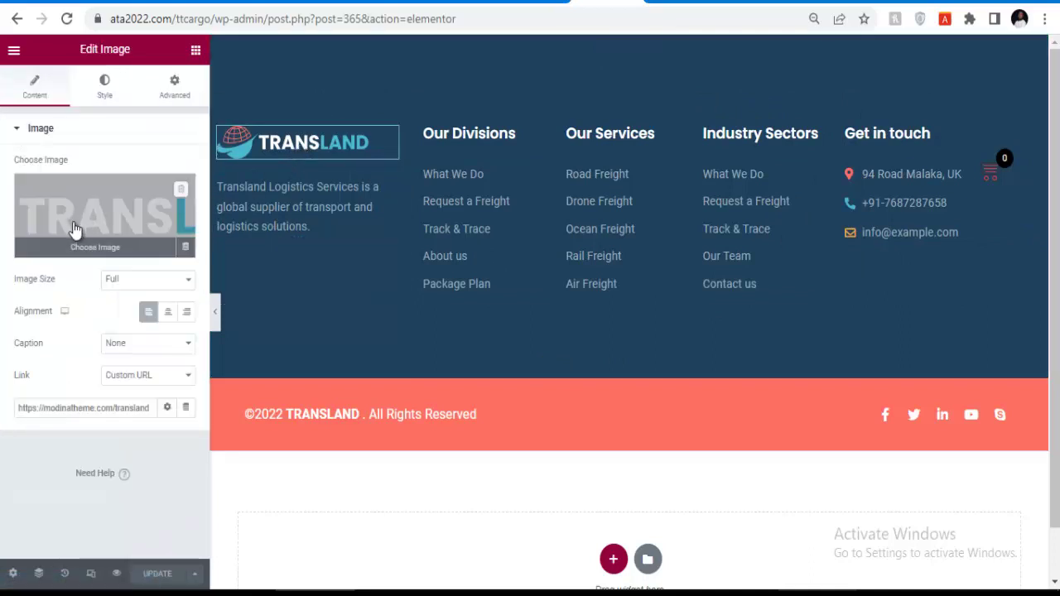
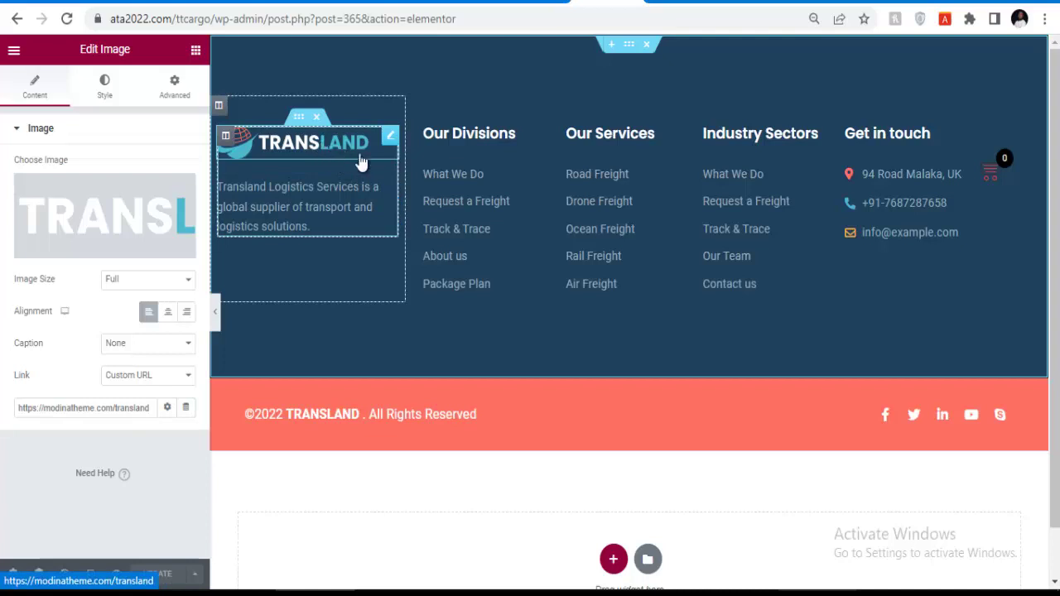
Select the whole '94 Road Malaka, UK' address text in the footer's Get in touch list.
click(462, 222)
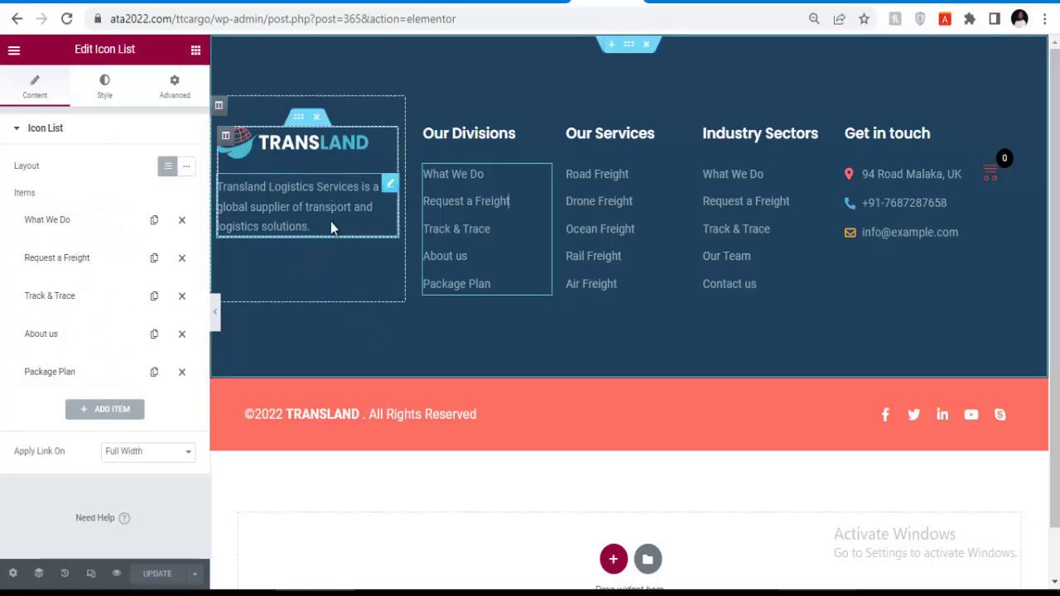
scroll(342, 219, down, 1)
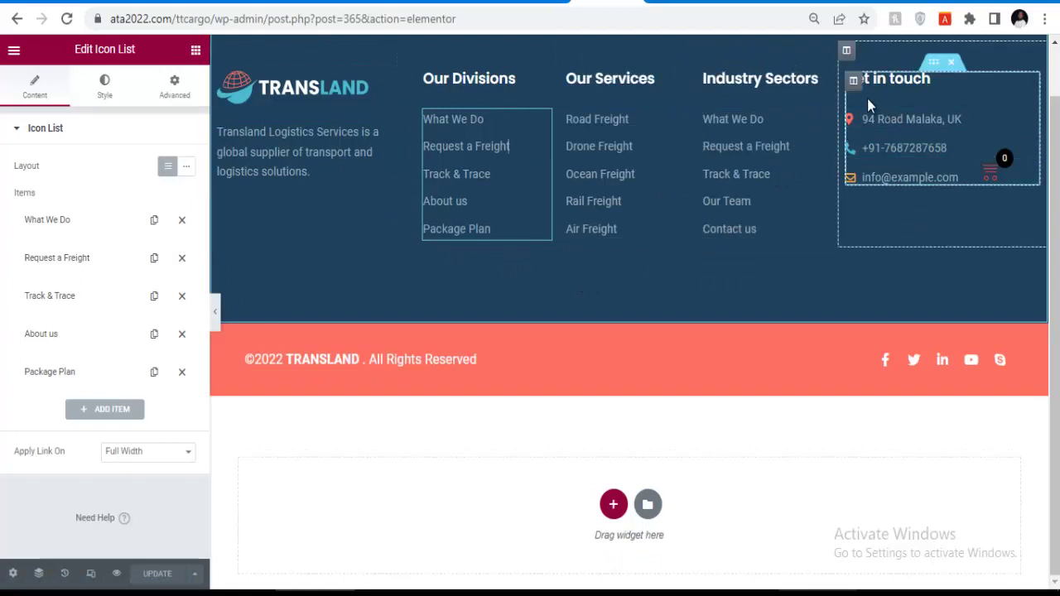
click(900, 137)
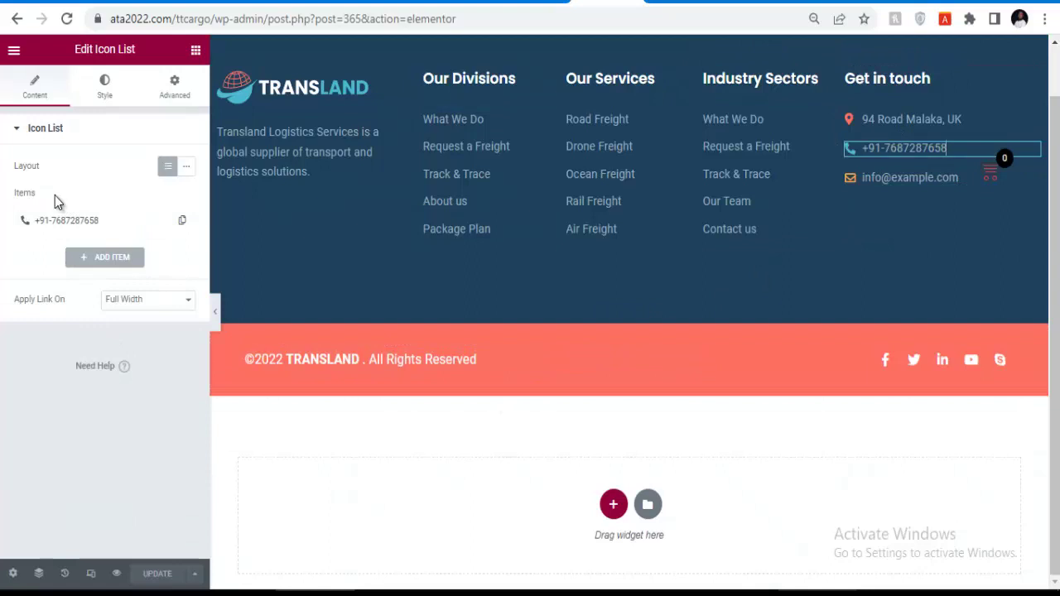
click(872, 120)
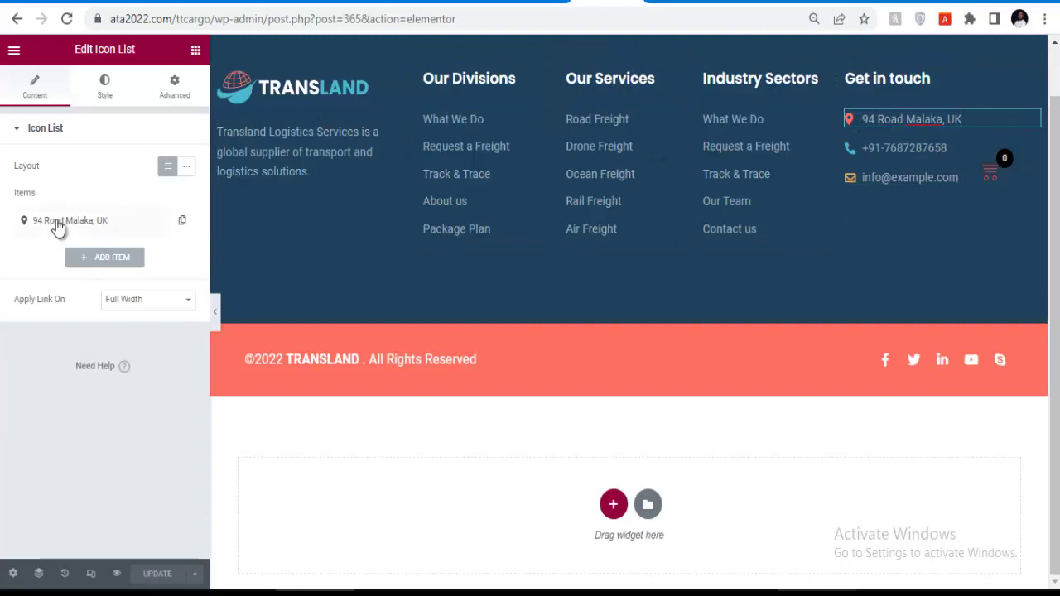
click(58, 229)
click(124, 270)
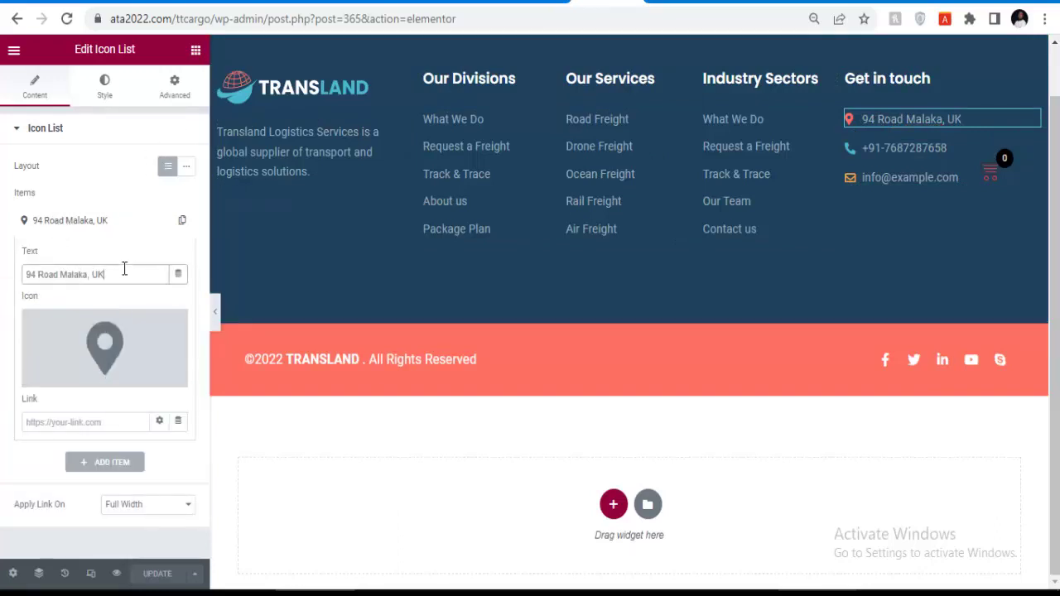
drag(113, 273, 26, 275)
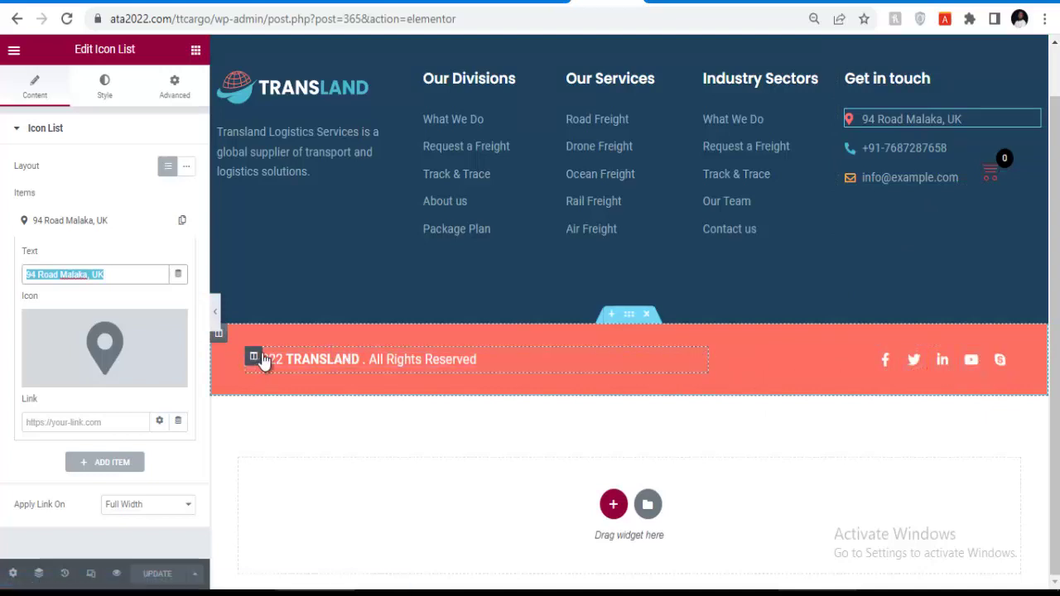
click(334, 355)
Replace TRANSLAND in the copyright heading's bold title with 'Trans Xpress Limited'.
click(103, 191)
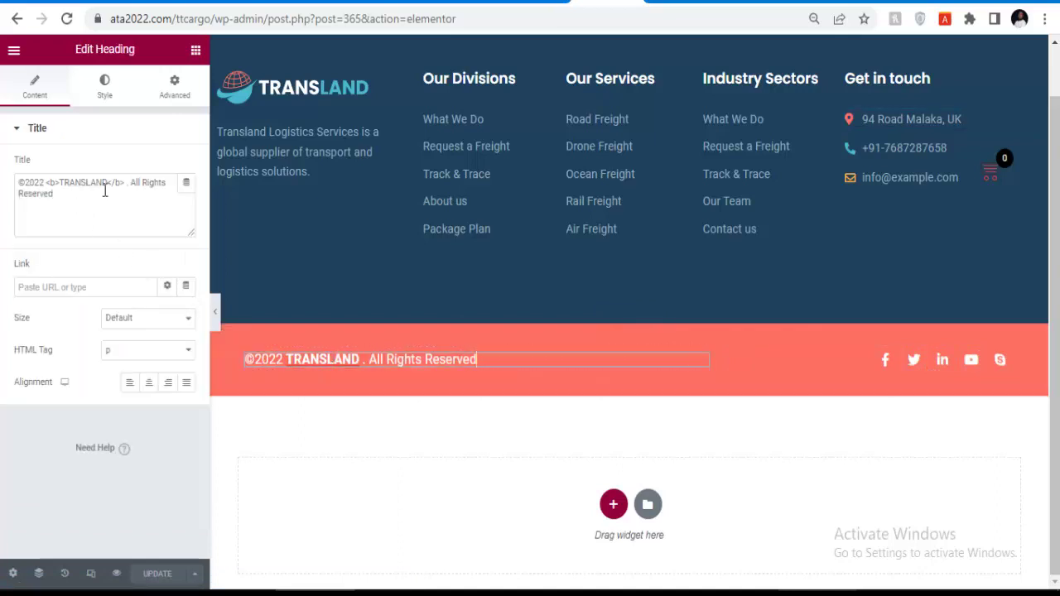
click(103, 184)
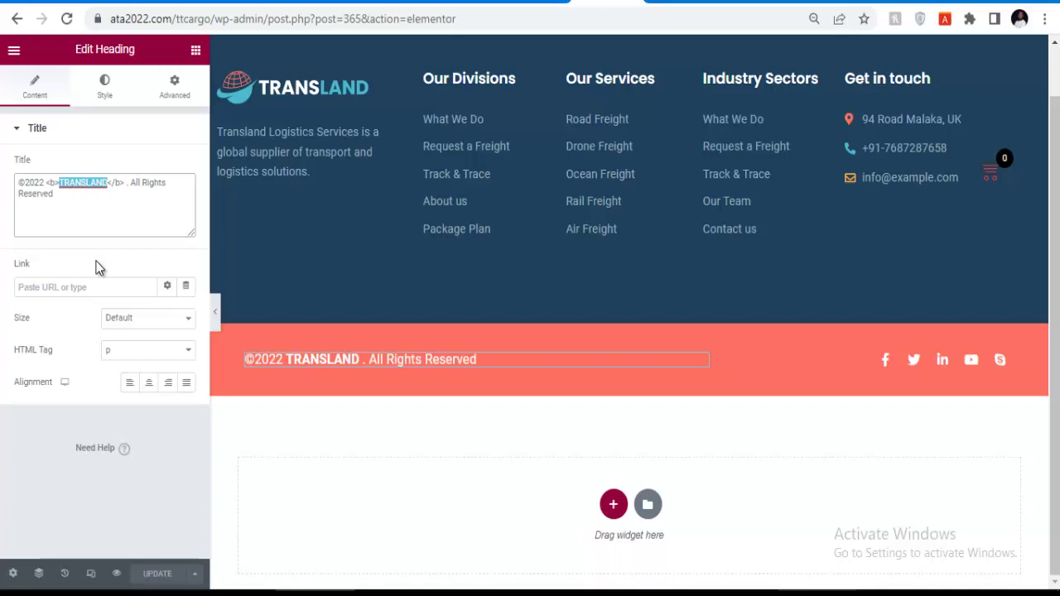
text(TR)
key(BackSpace)
text(r)
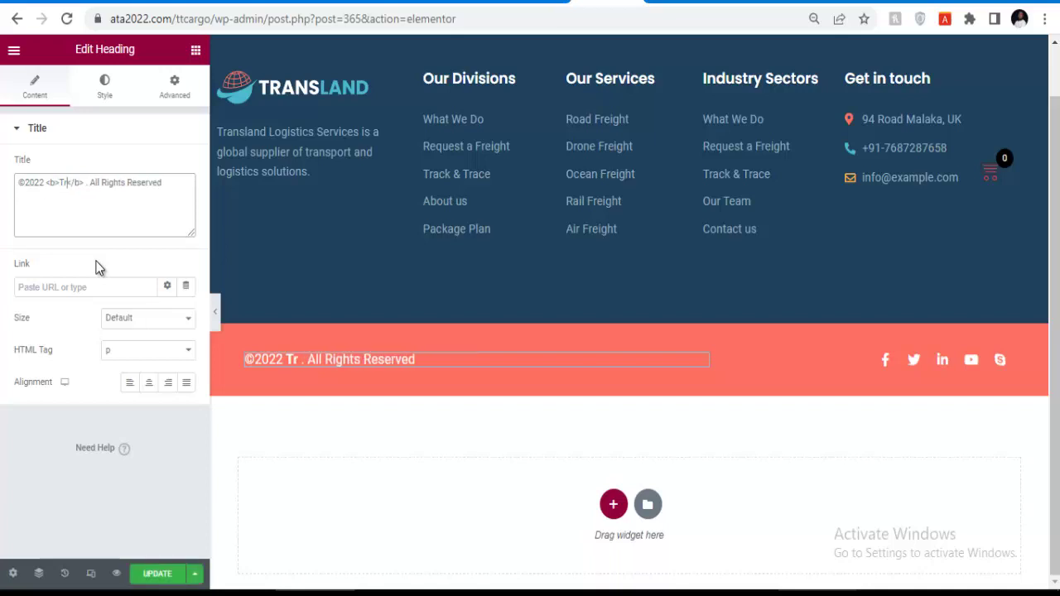
text(ans)
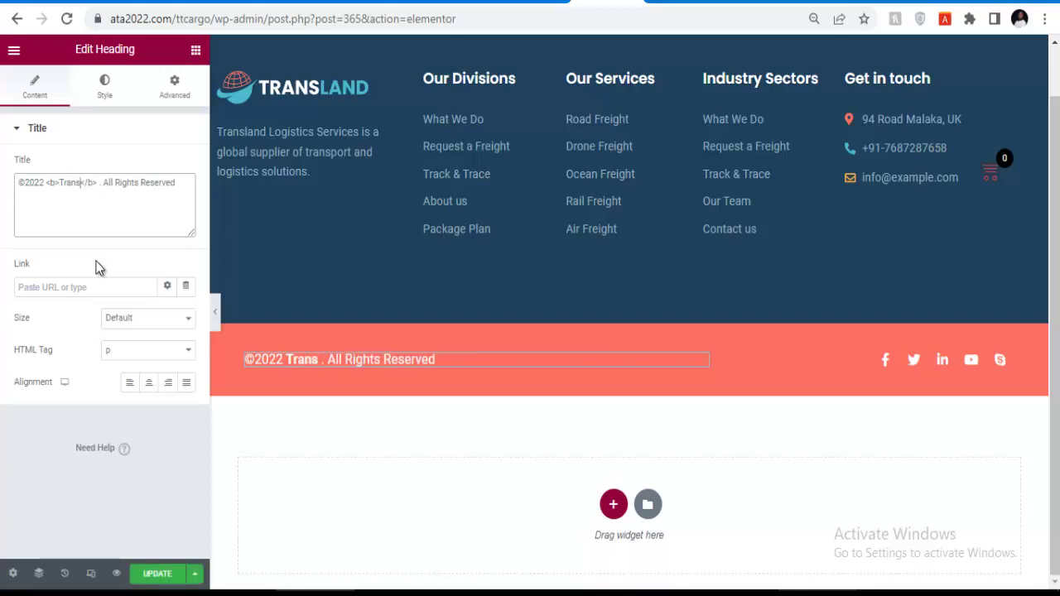
text( Xpress)
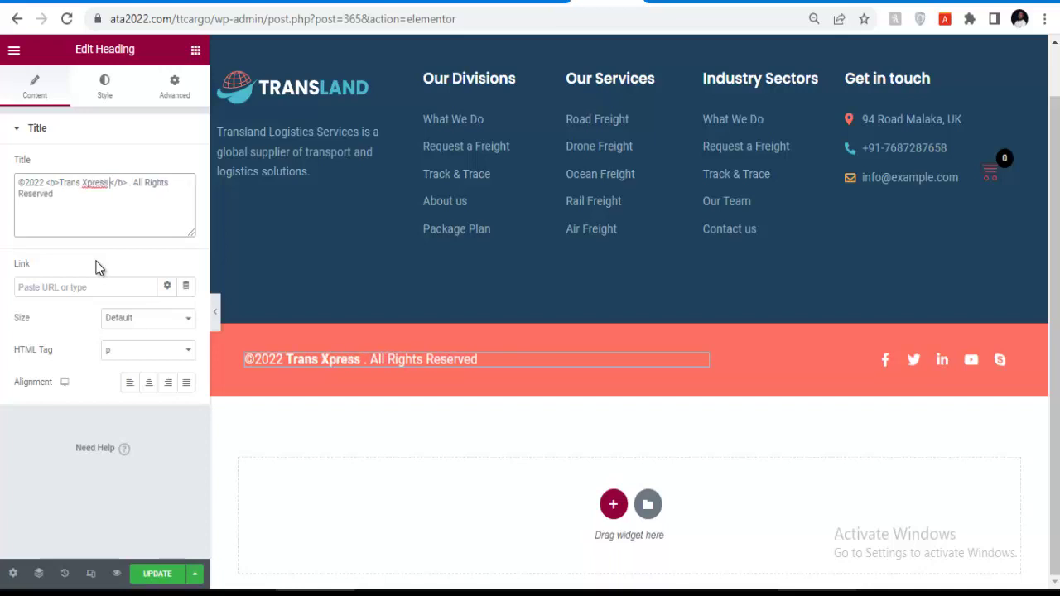
text( Limited)
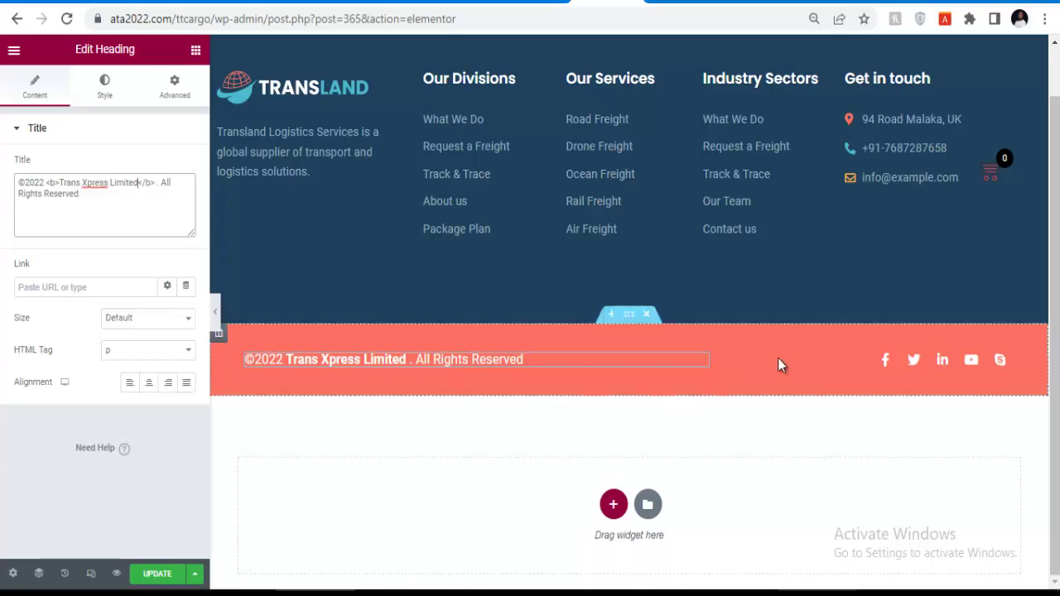
Check the Facebook social icon settings, then open the footer section's background styling.
click(884, 370)
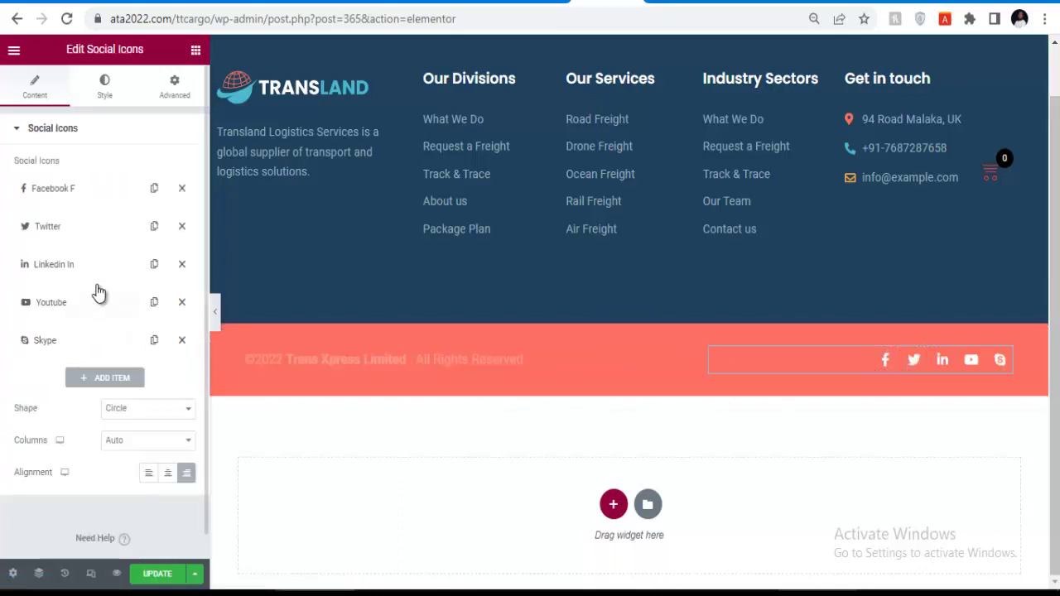
click(88, 192)
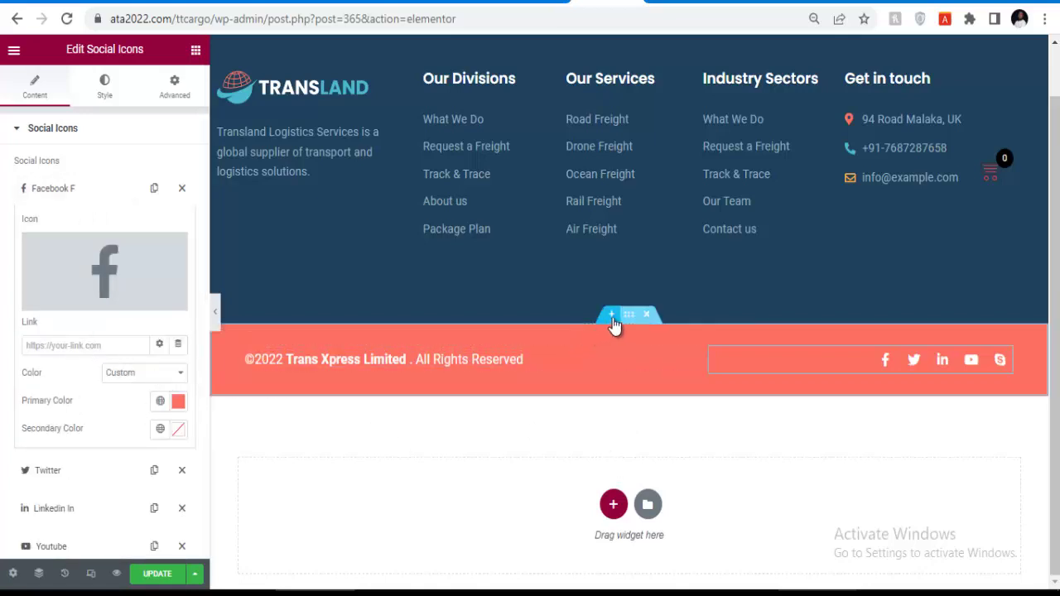
click(626, 317)
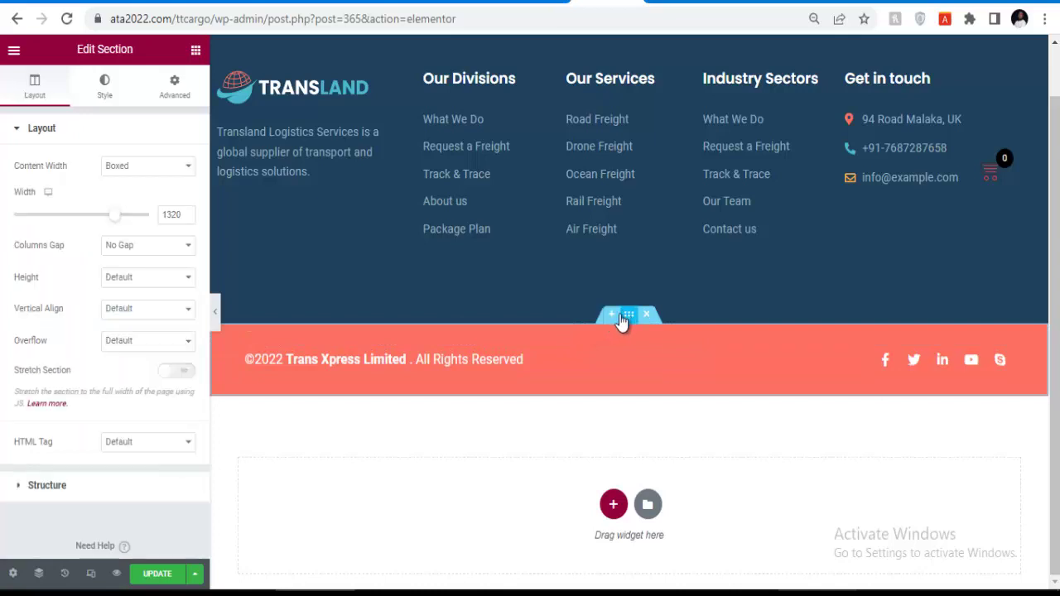
click(114, 98)
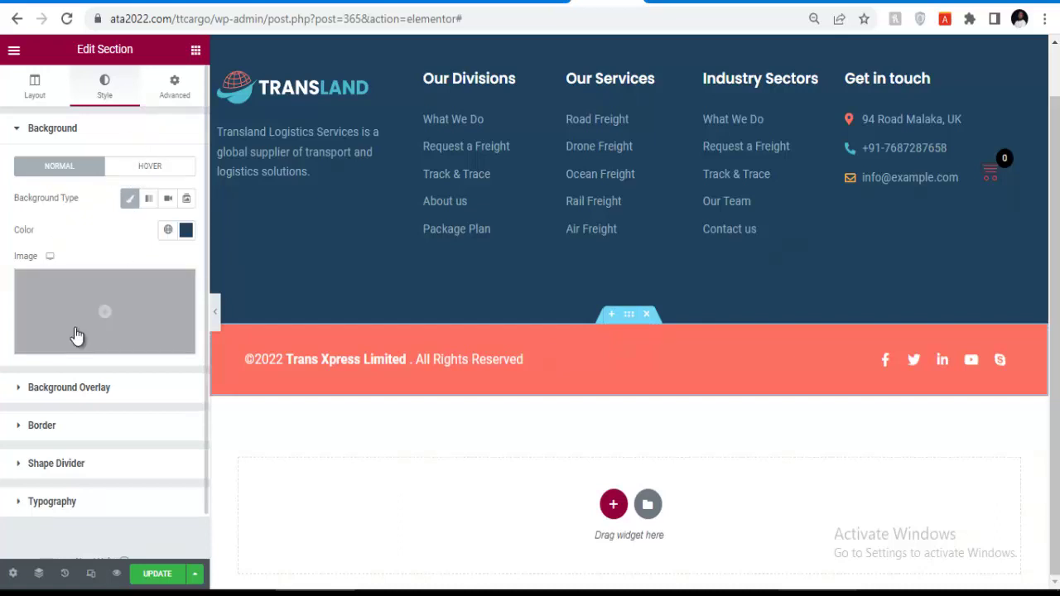
click(73, 386)
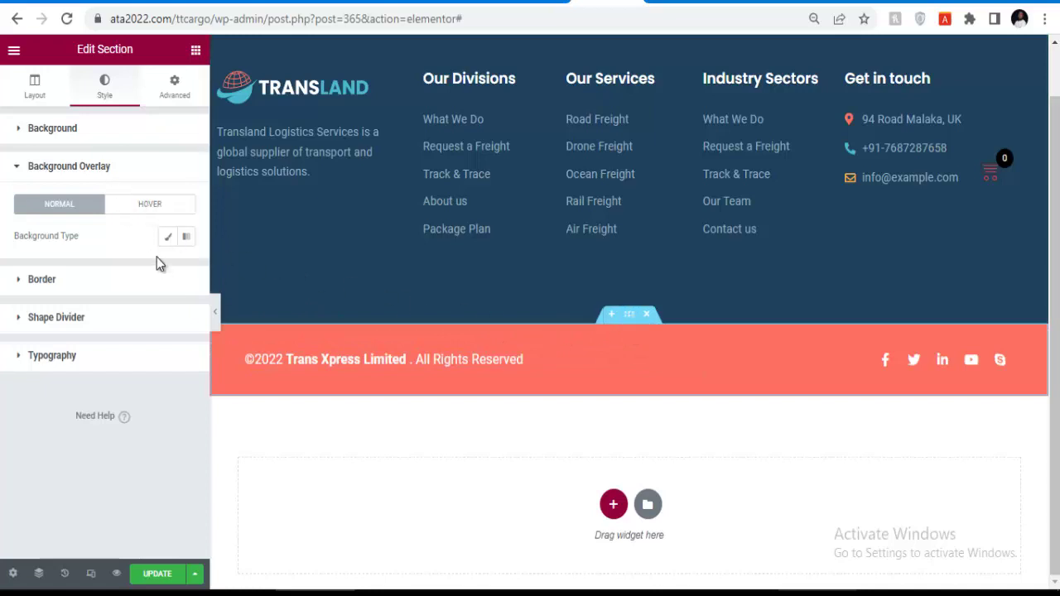
click(79, 132)
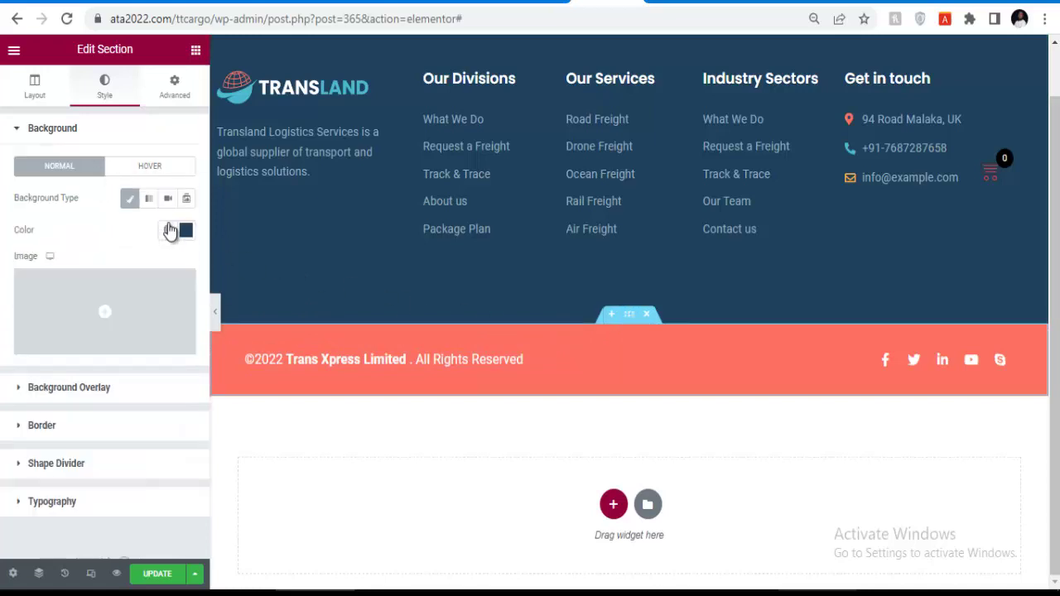
Darken the footer section's background colour to near-black #050608.
click(186, 229)
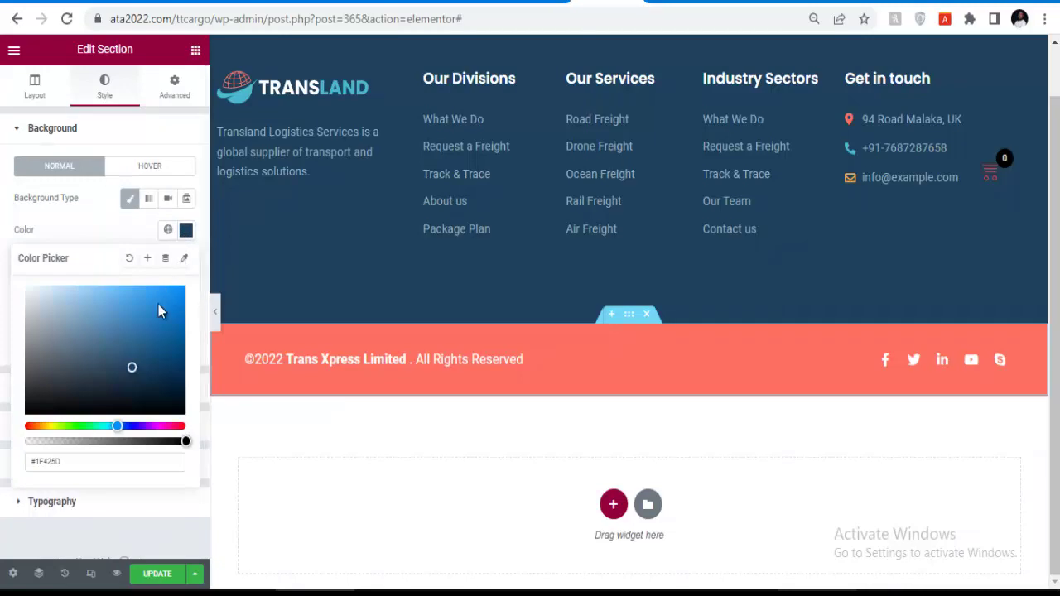
mouse_move(127, 371)
mouse_down()
mouse_move(125, 386)
mouse_move(86, 407)
mouse_up()
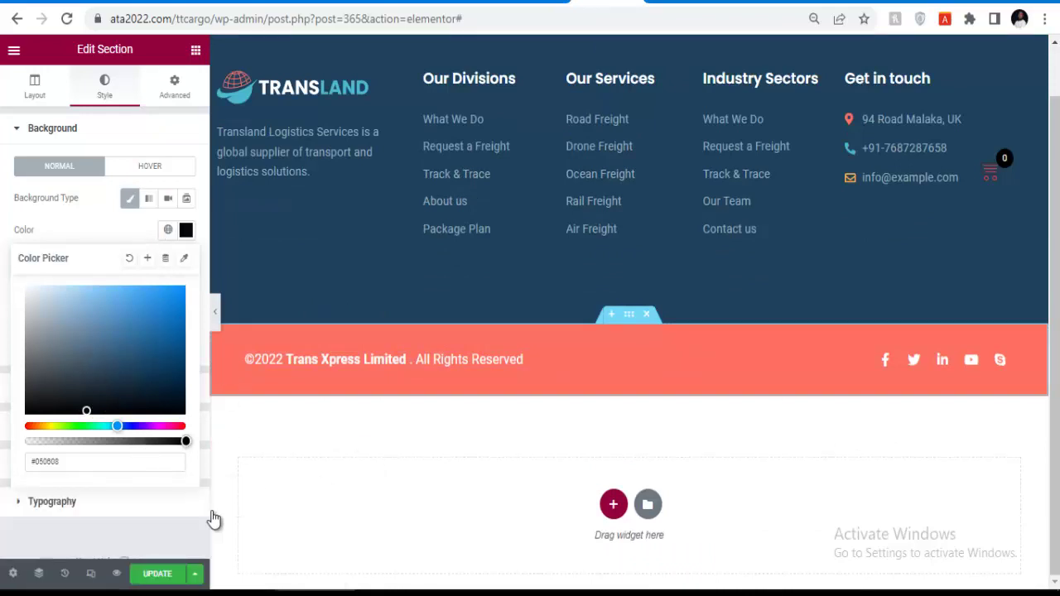
click(155, 573)
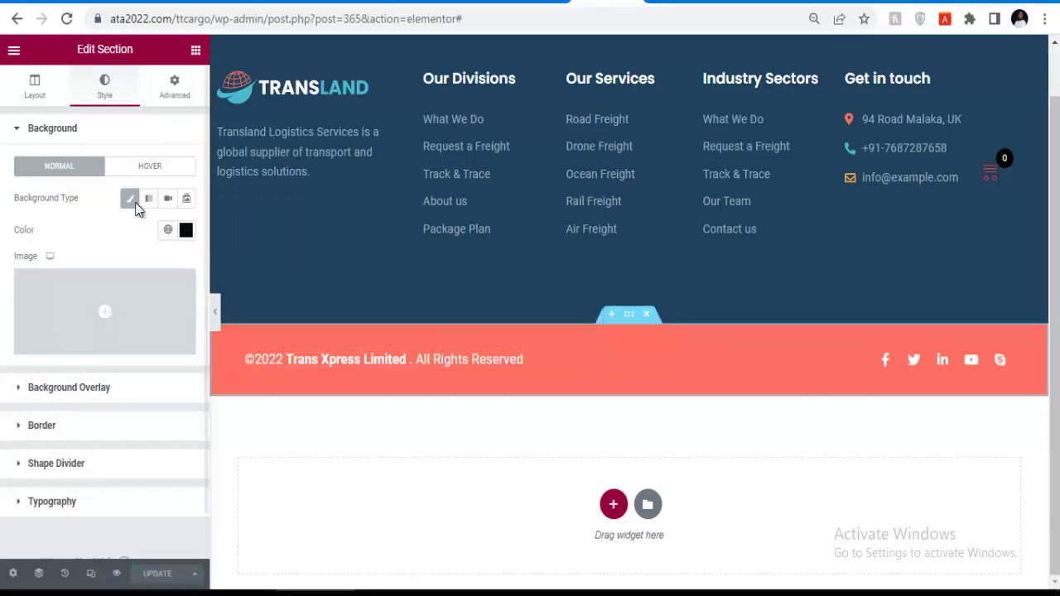
click(147, 170)
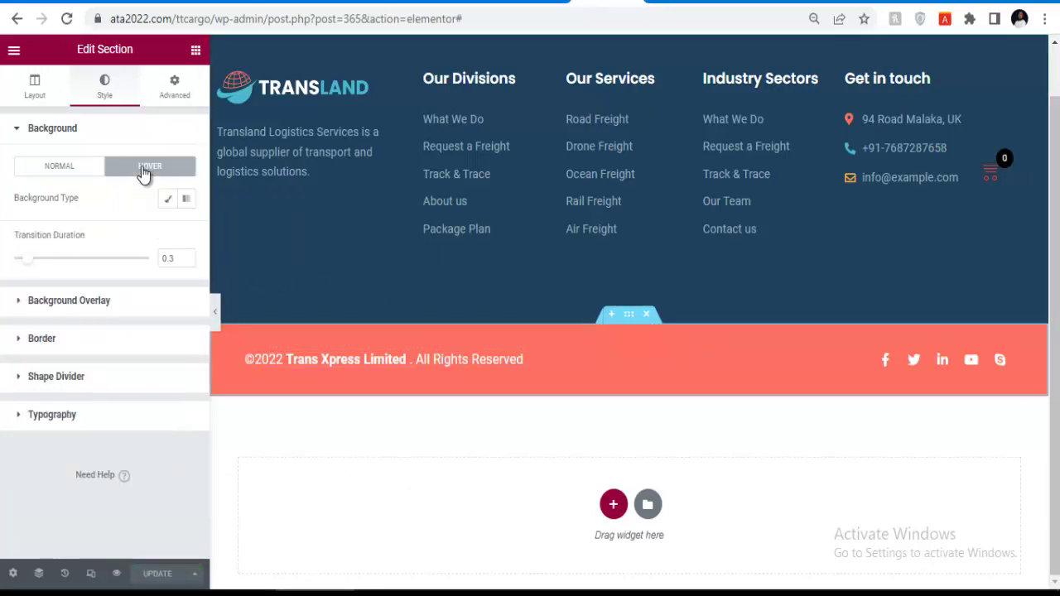
click(66, 175)
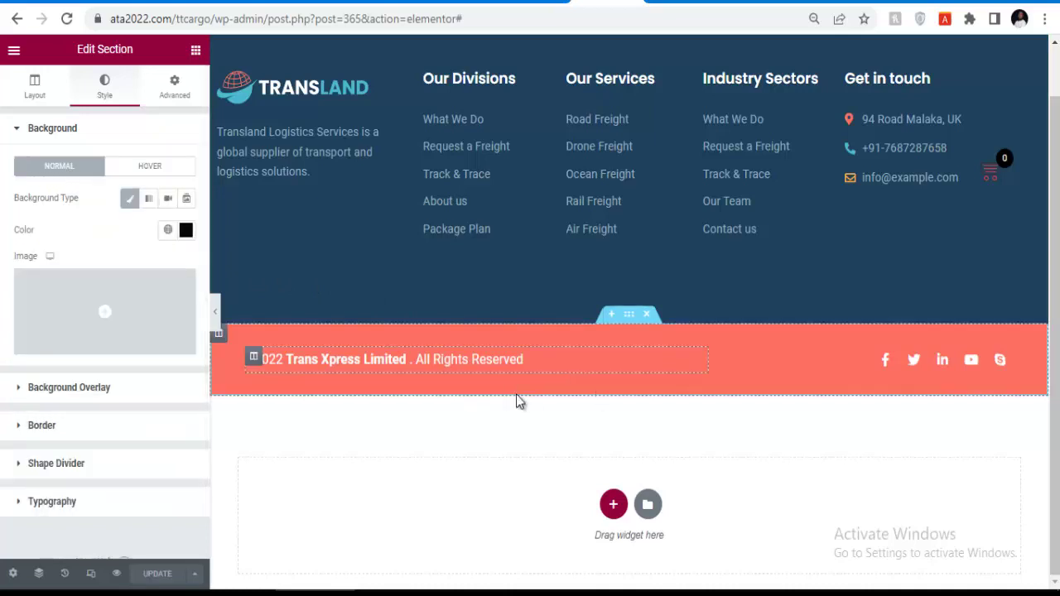
click(35, 87)
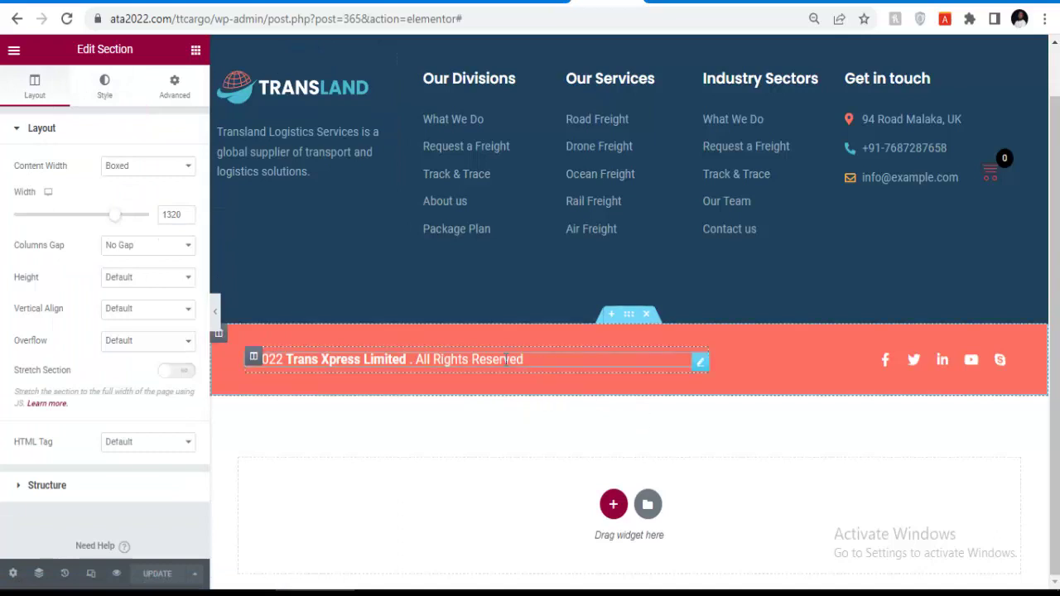
Browse the copyright heading's Style and Content tabs, then expand its Advanced Background options.
click(563, 366)
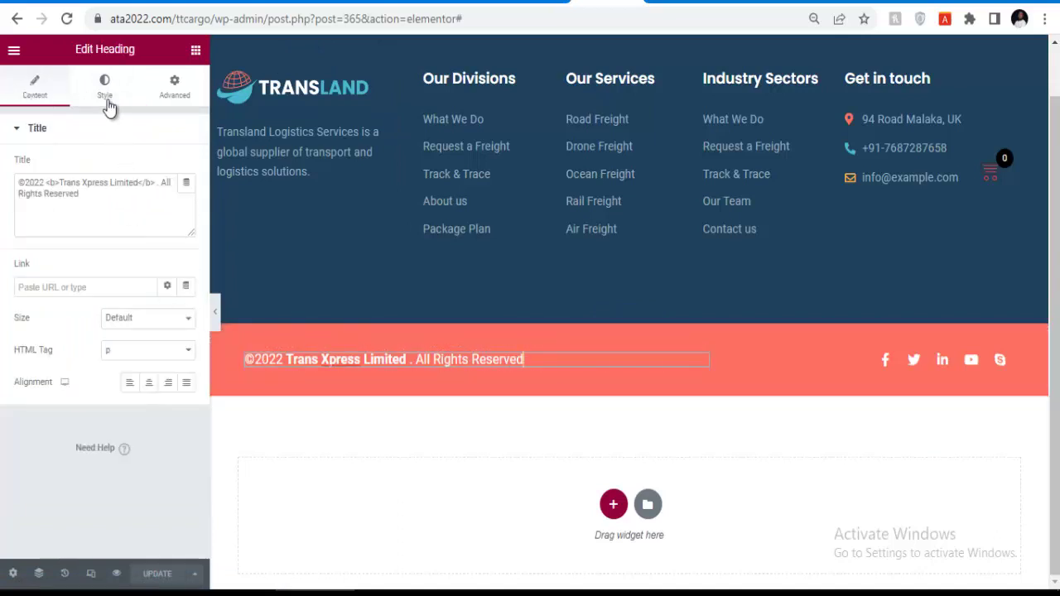
click(105, 90)
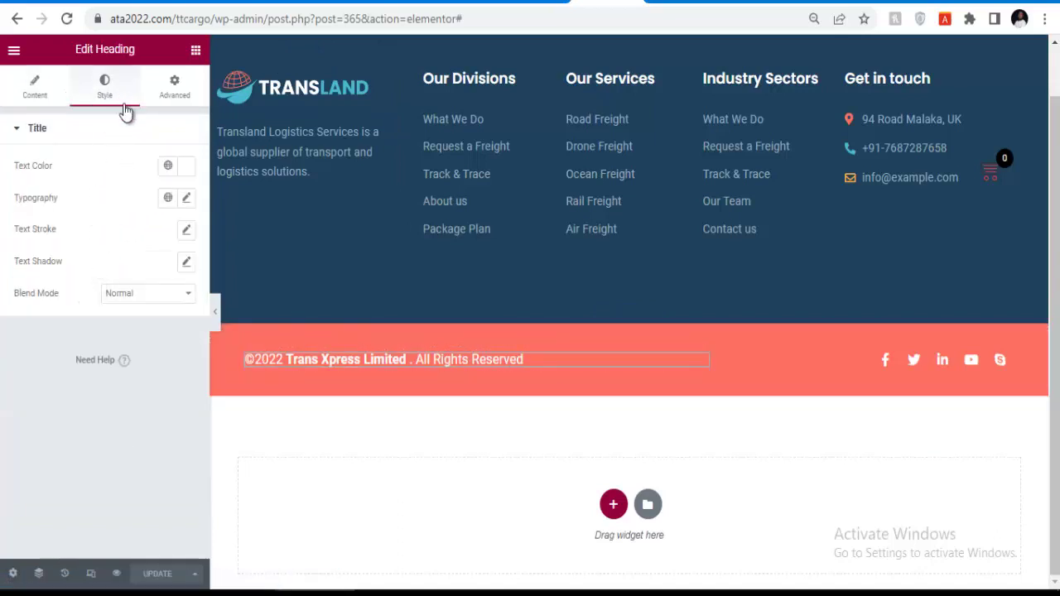
click(35, 84)
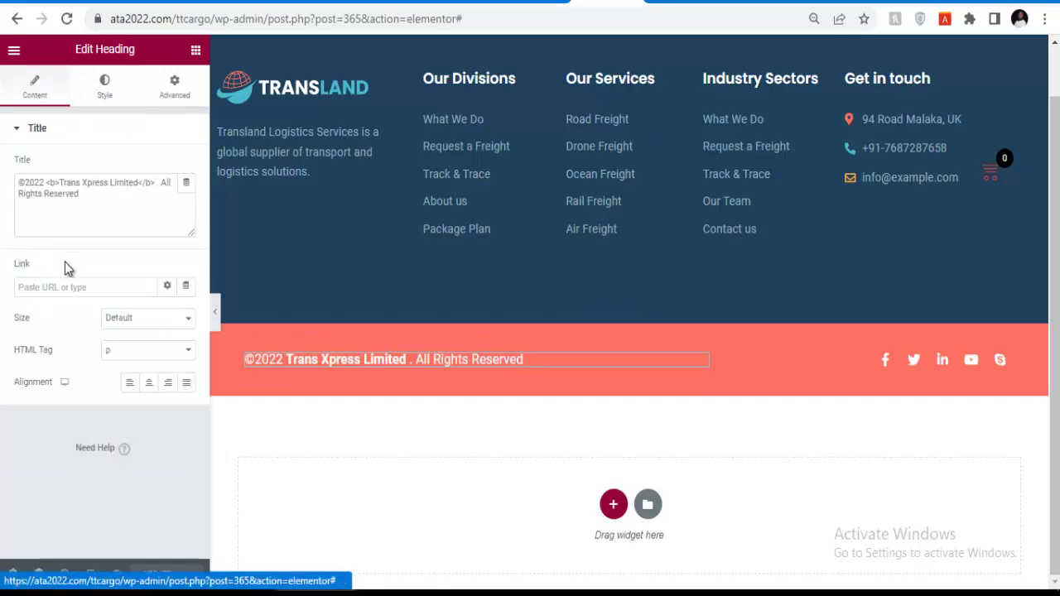
click(176, 88)
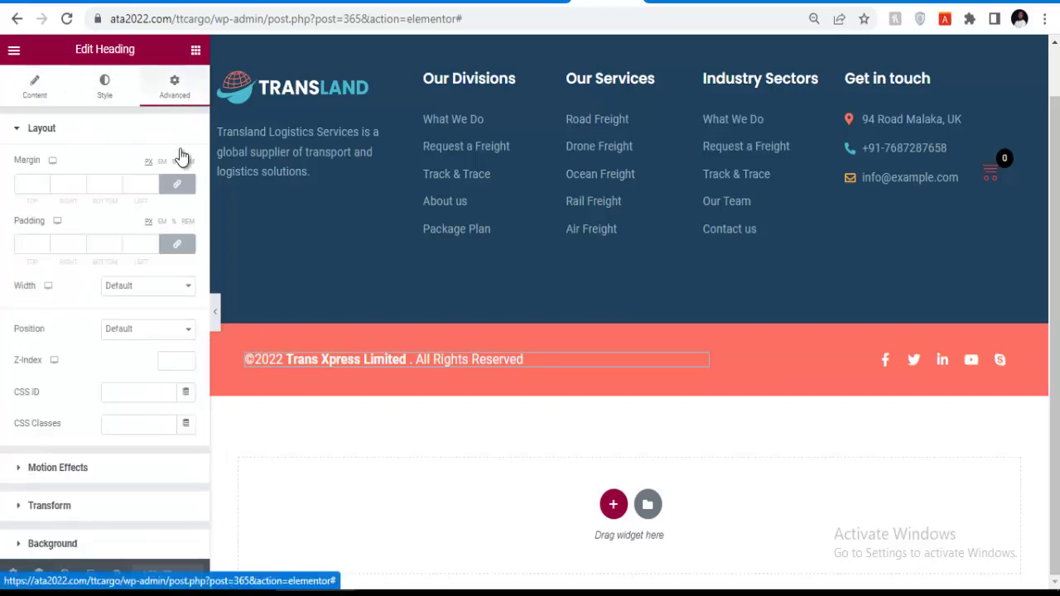
scroll(57, 347, down, 4)
click(52, 240)
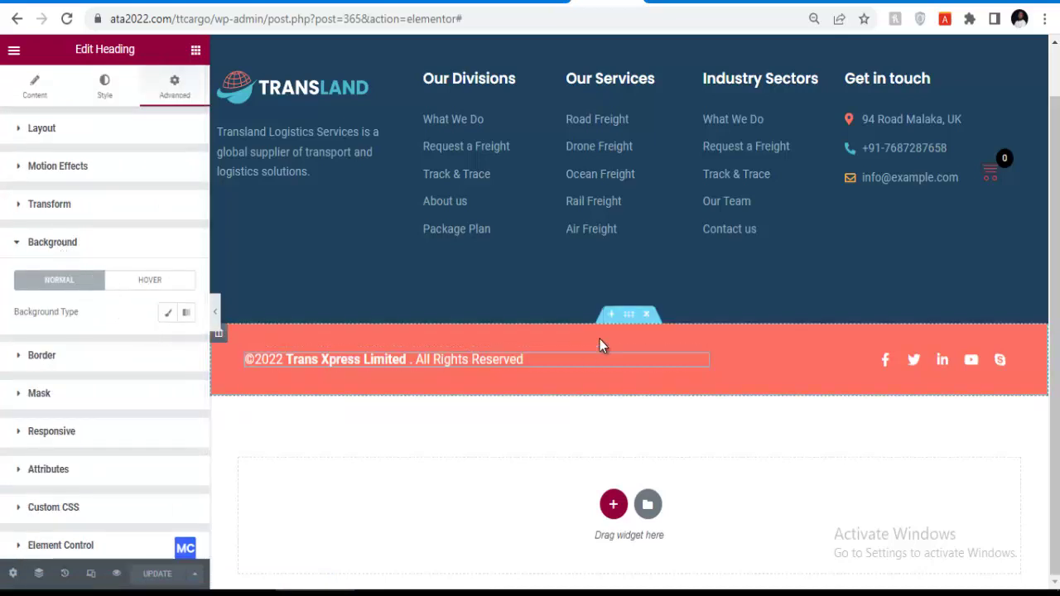
scroll(672, 369, up, 1)
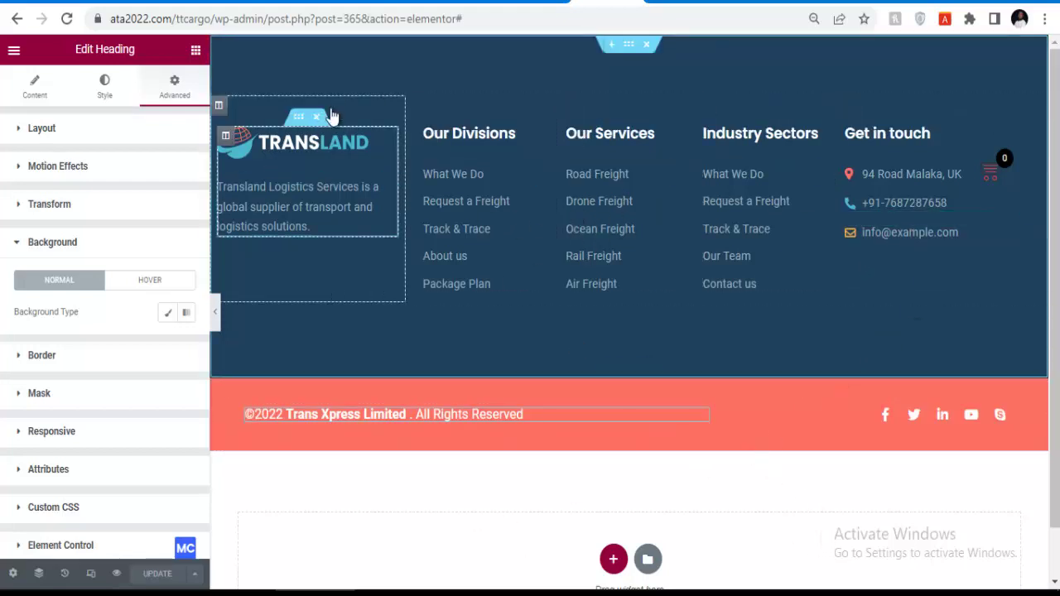
Set the footer section background to near-black #040506 and save the page with Update.
drag(629, 49, 631, 54)
click(629, 46)
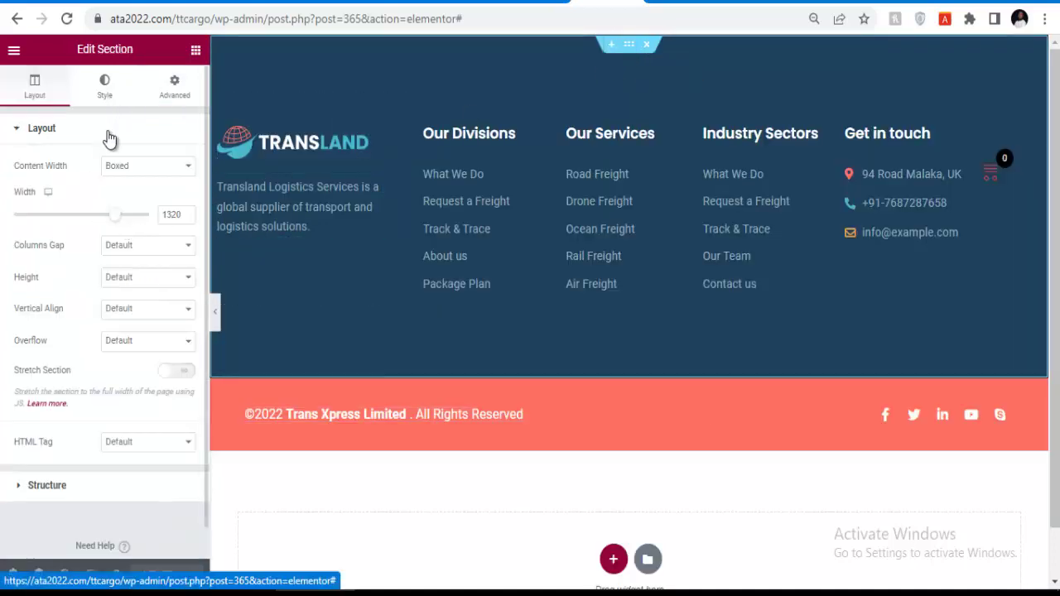
click(104, 86)
click(185, 231)
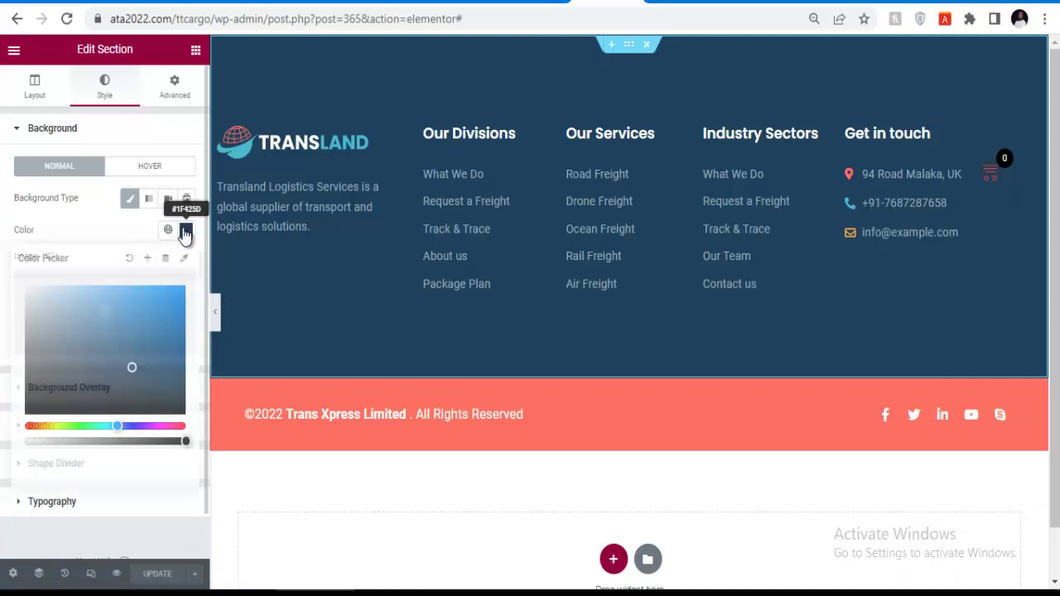
click(89, 411)
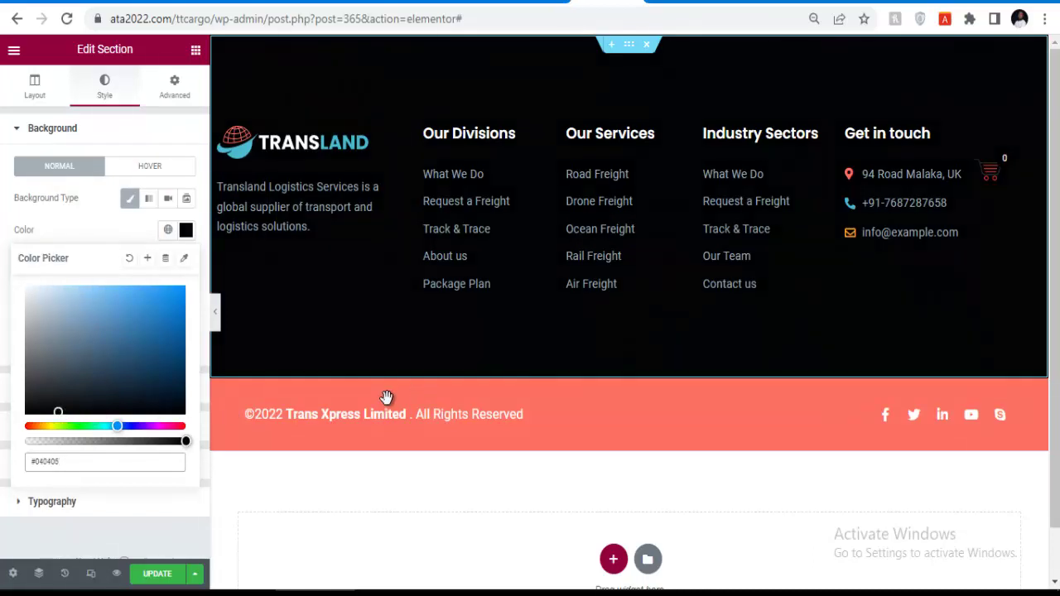
click(159, 574)
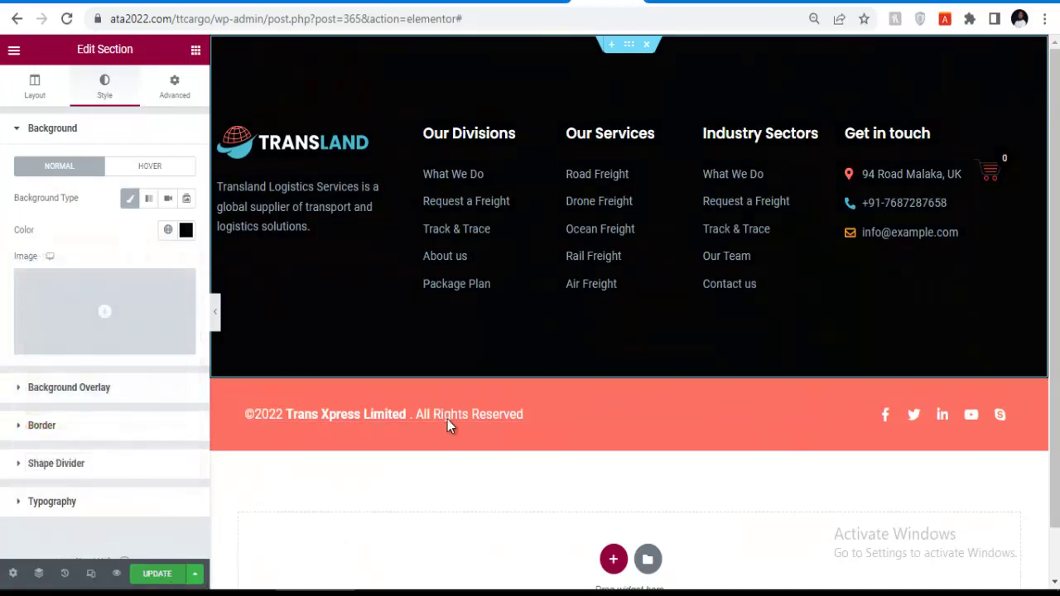
Reselect the whole footer section's background style settings, then select the copyright line.
click(629, 377)
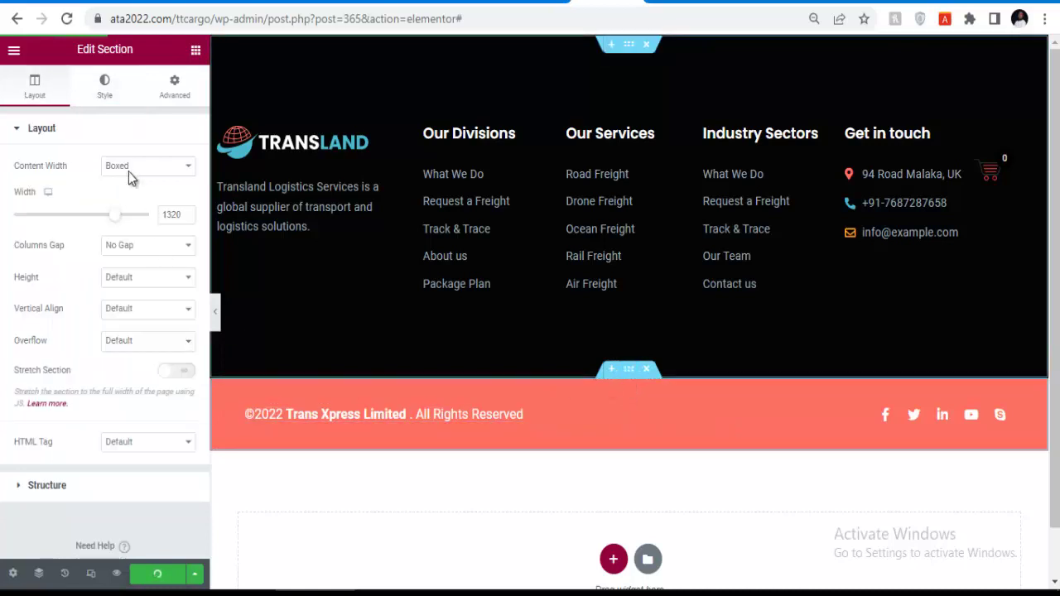
click(114, 97)
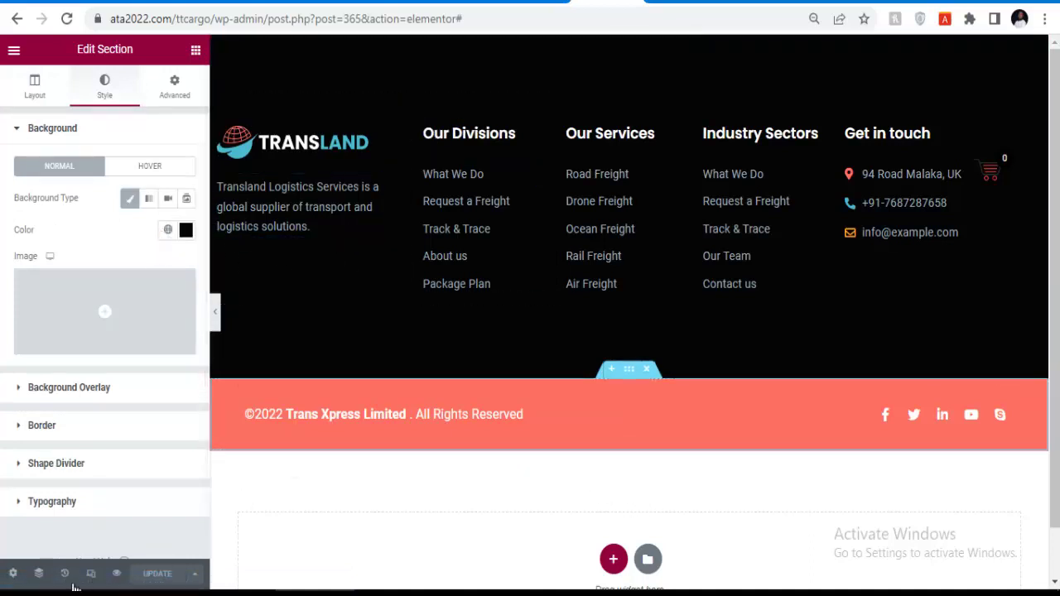
click(522, 414)
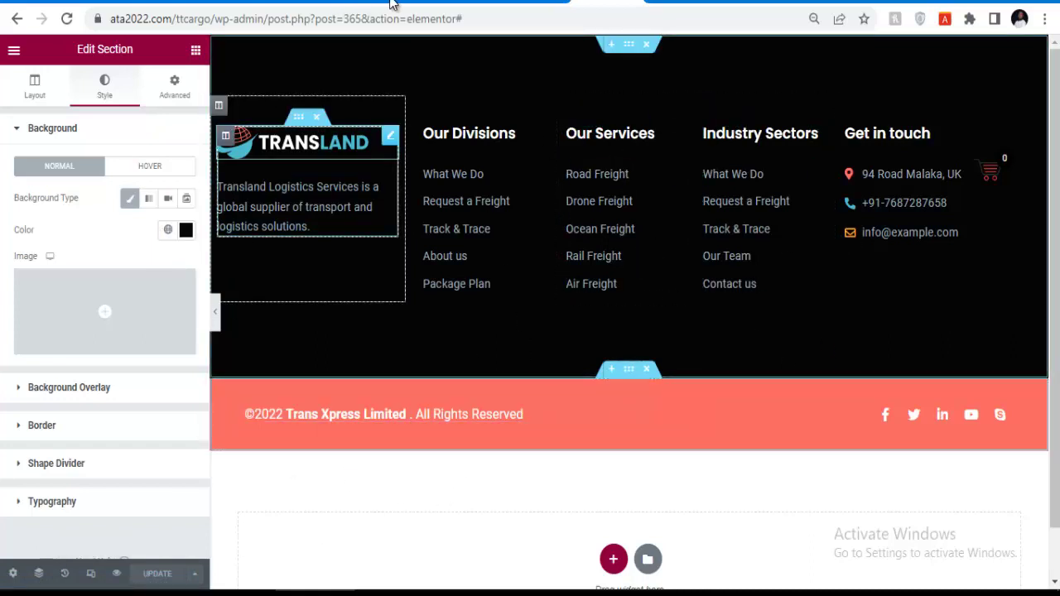
Open the Transland Theme Options Footer settings in WordPress admin.
click(414, 9)
mouse_move(48, 343)
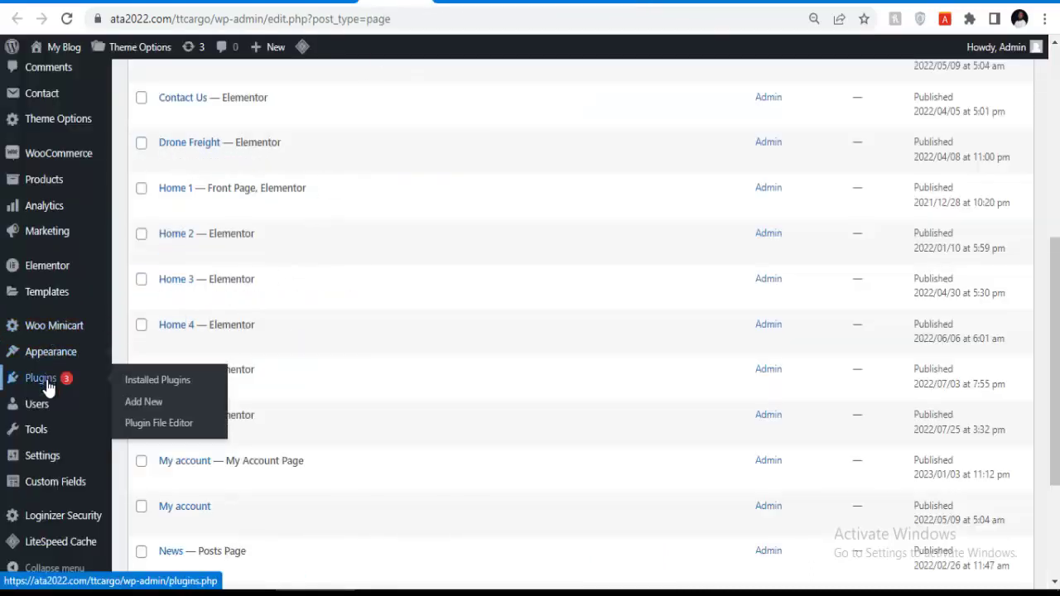
mouse_move(81, 128)
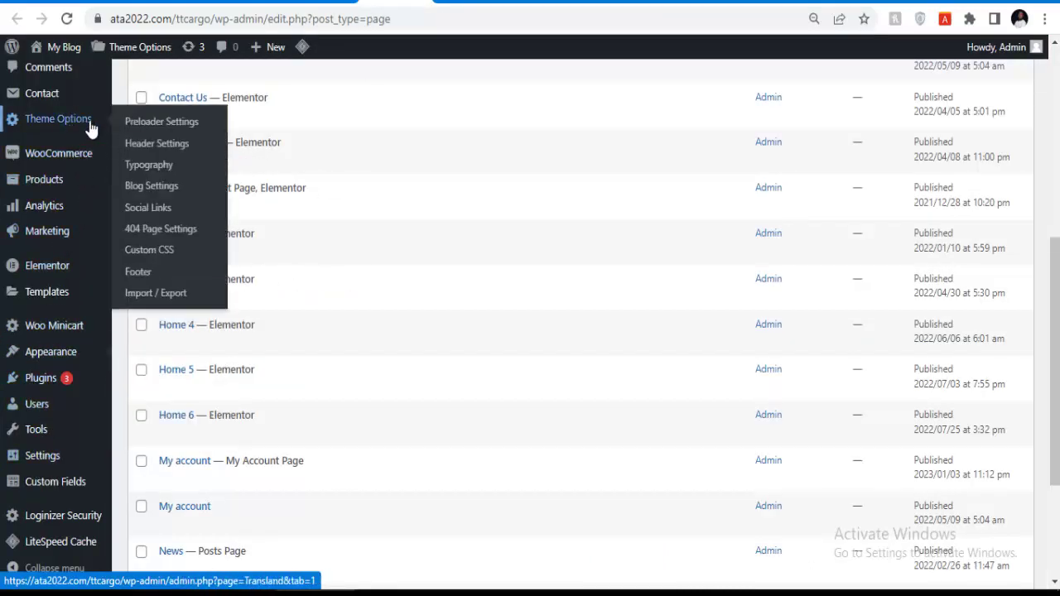
click(143, 278)
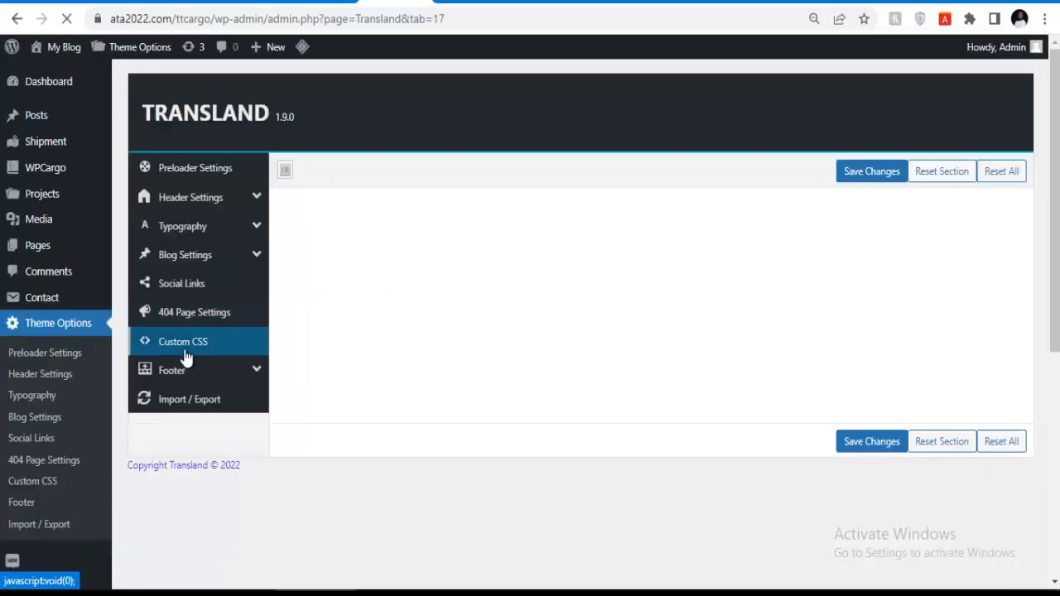
click(176, 371)
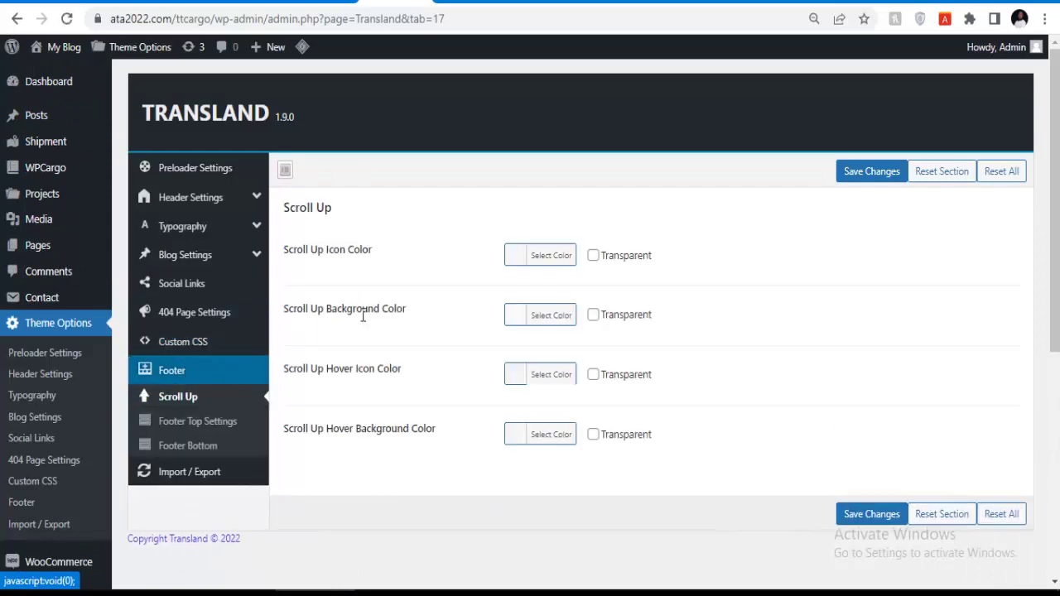
Review the Scroll Up, Footer Bottom and Footer Top Settings sections.
scroll(291, 290, down, 4)
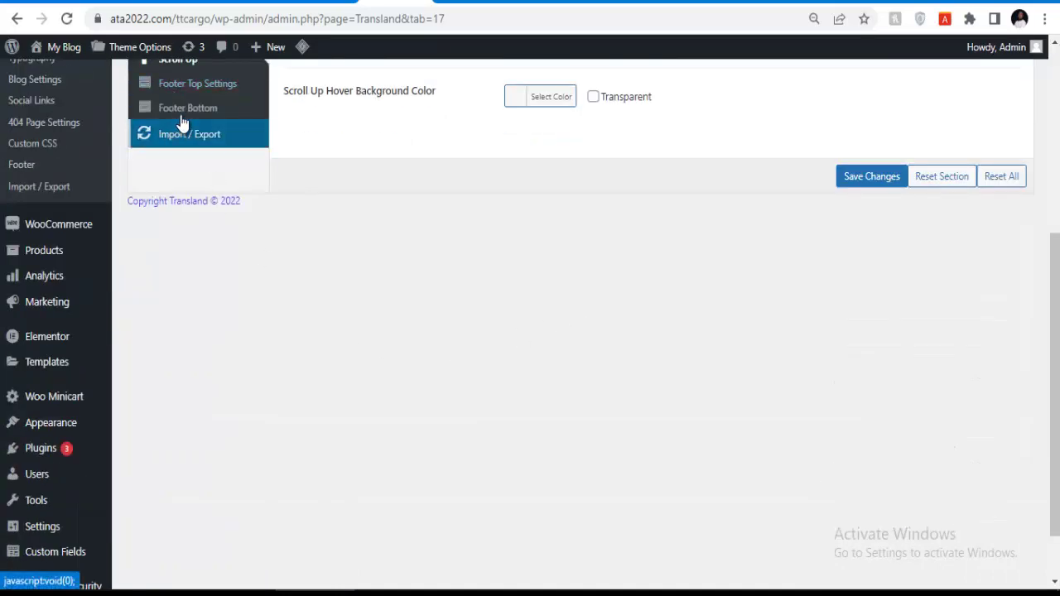
scroll(182, 125, up, 1)
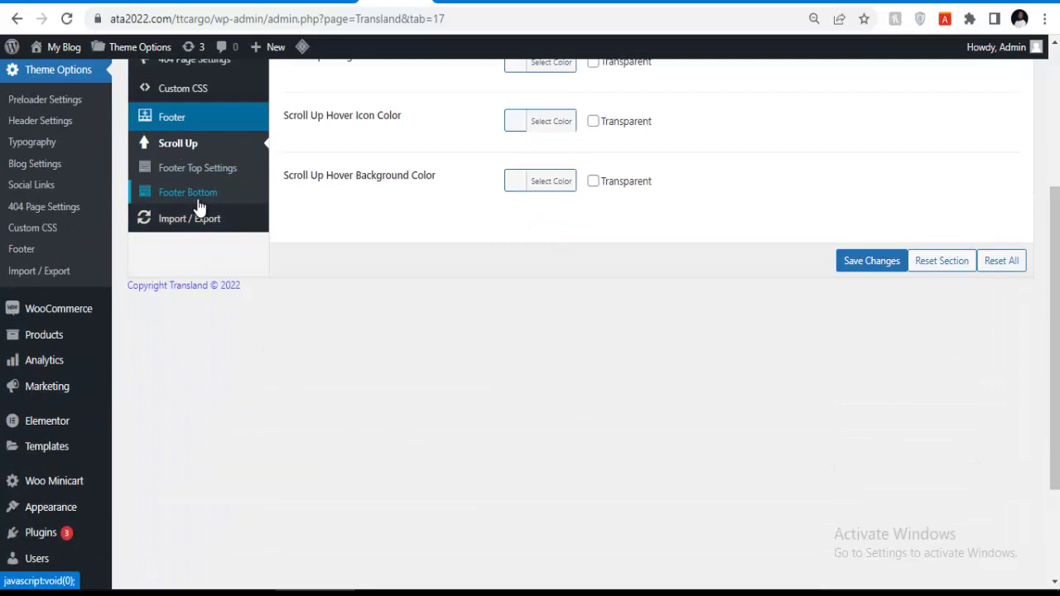
click(198, 197)
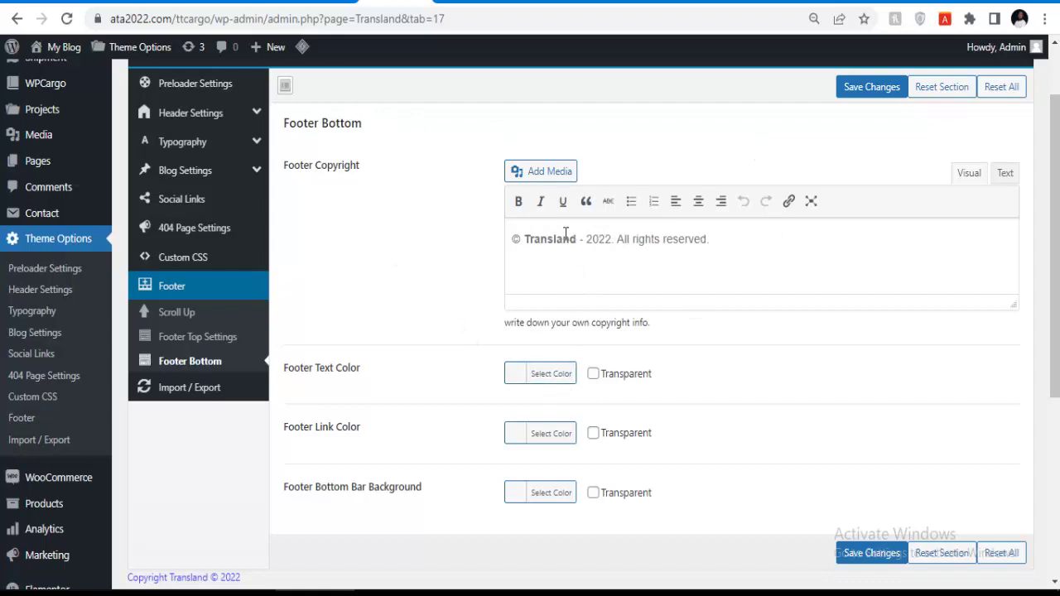
click(190, 343)
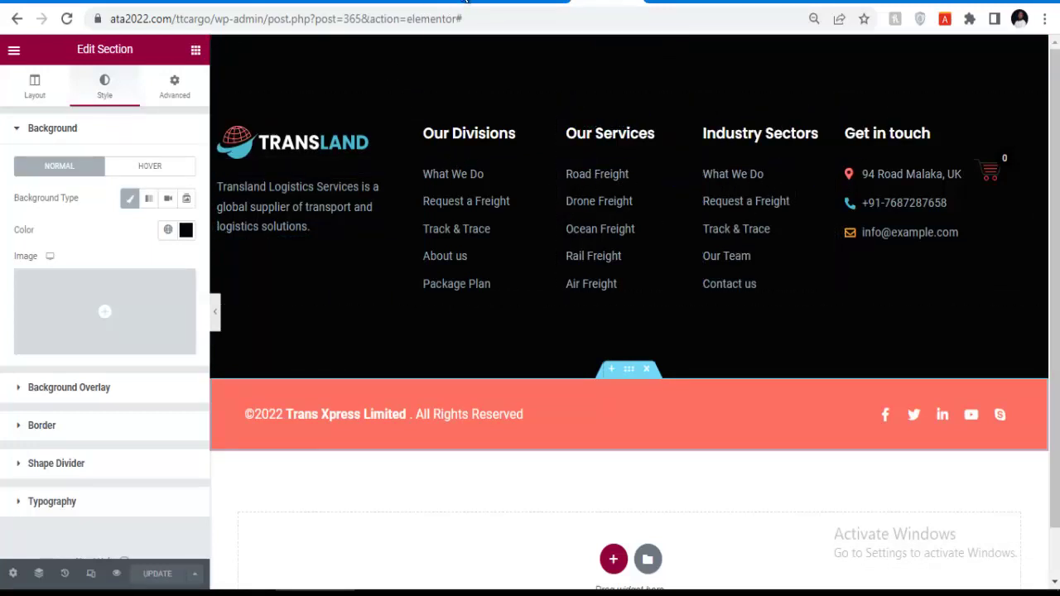
click(459, 5)
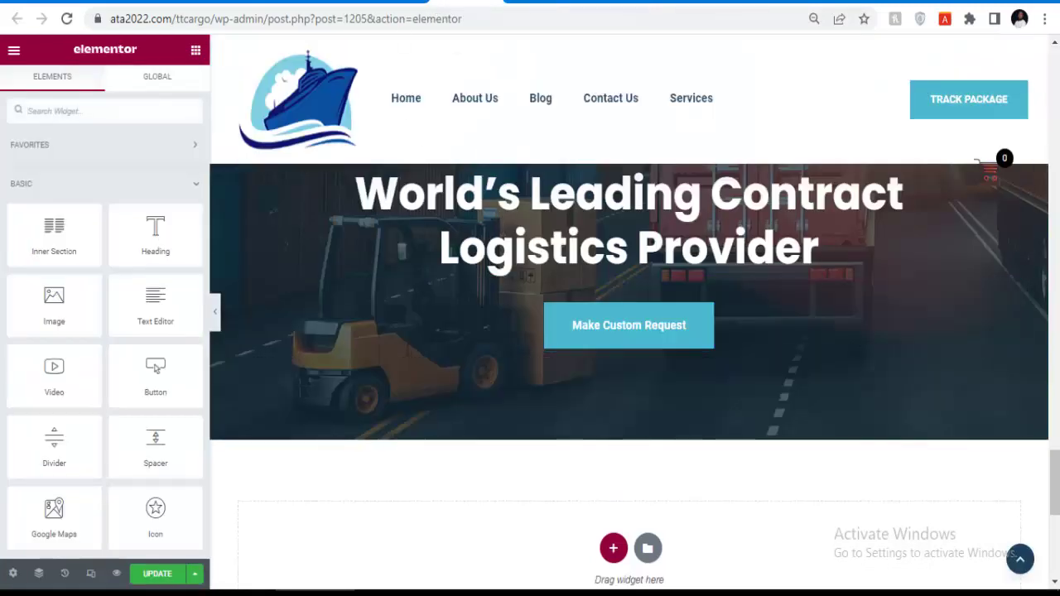
Keep the Footer Column setting at Four Column.
click(383, 4)
scroll(468, 248, up, 1)
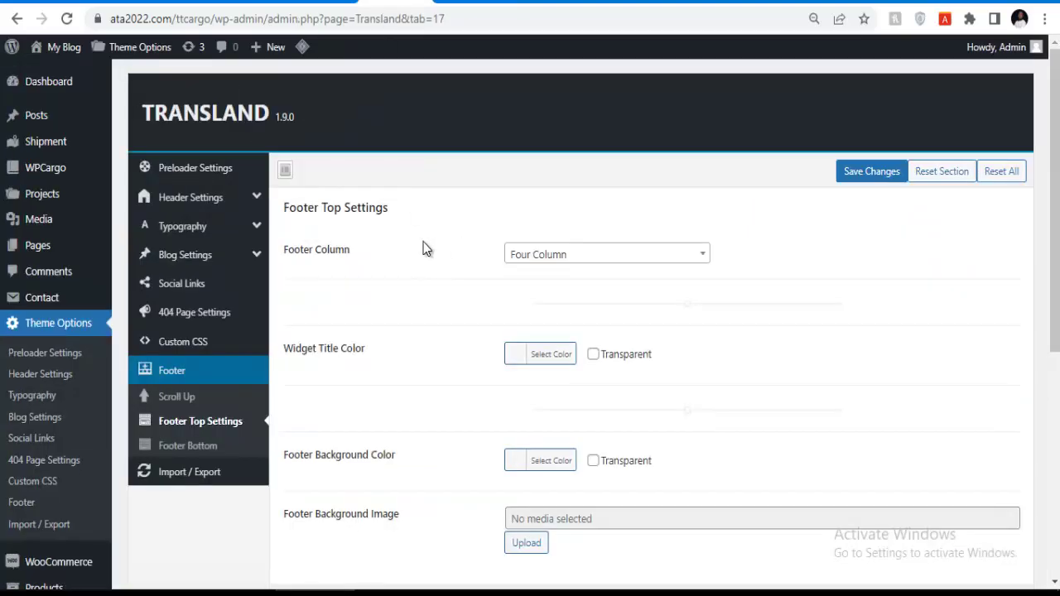
scroll(430, 249, down, 3)
click(553, 260)
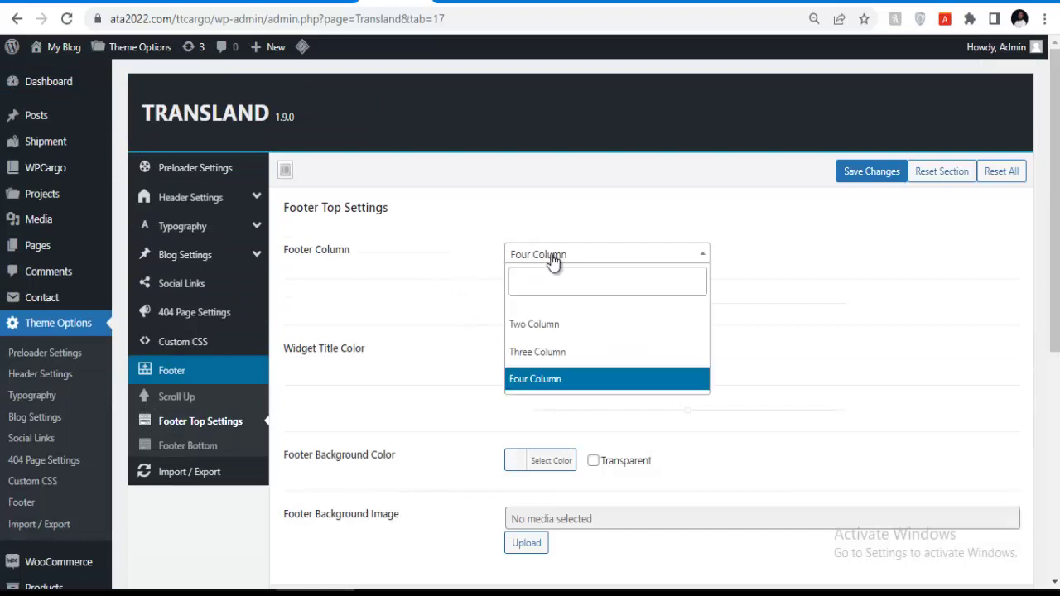
click(553, 260)
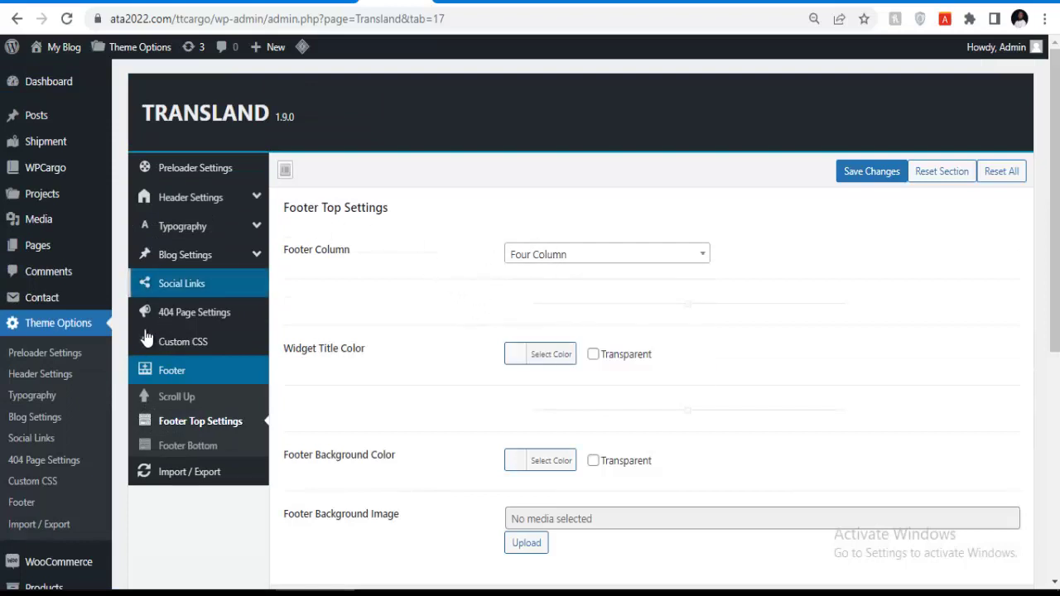
Open Appearance > Customize in a new browser tab.
scroll(55, 331, down, 1)
scroll(50, 451, down, 4)
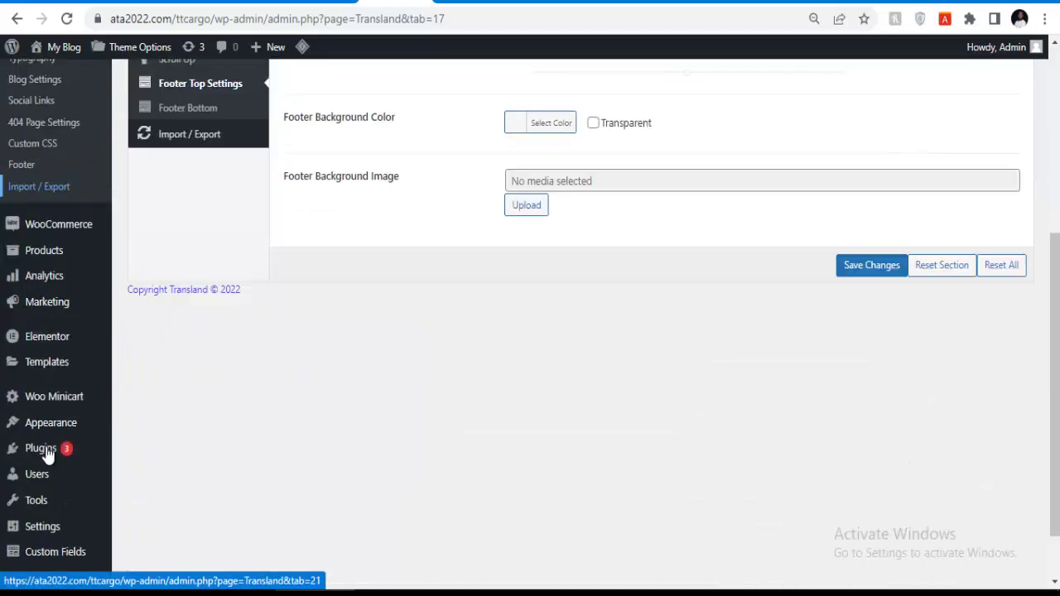
mouse_move(39, 480)
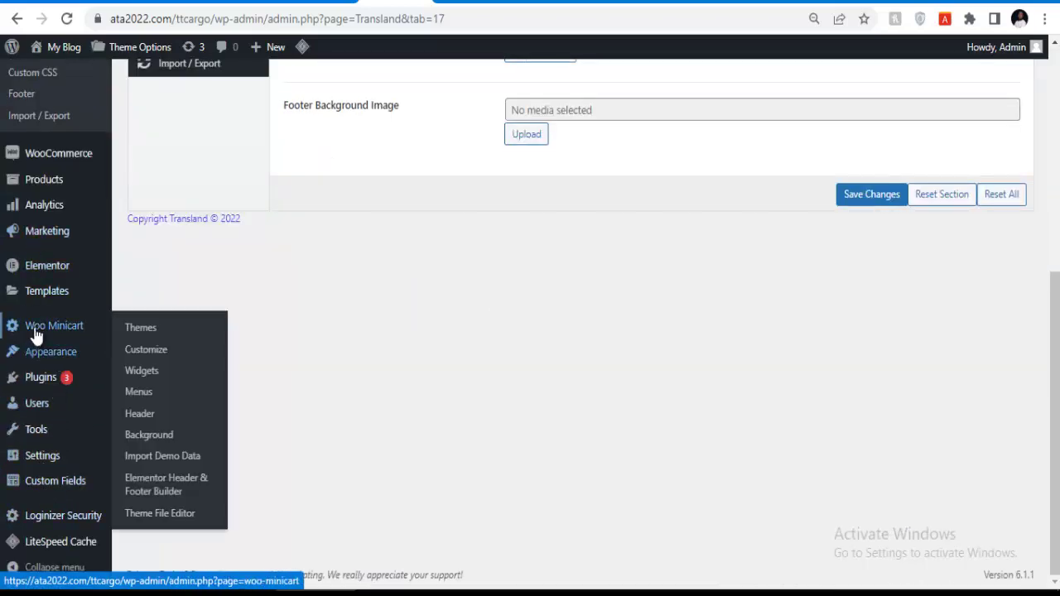
mouse_move(89, 362)
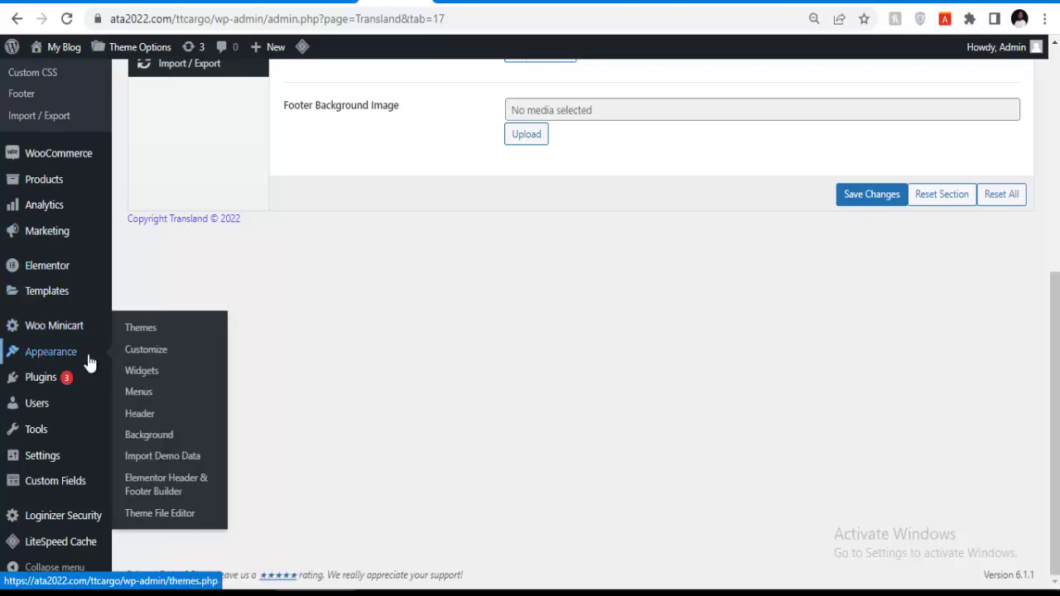
right_click(142, 360)
click(212, 374)
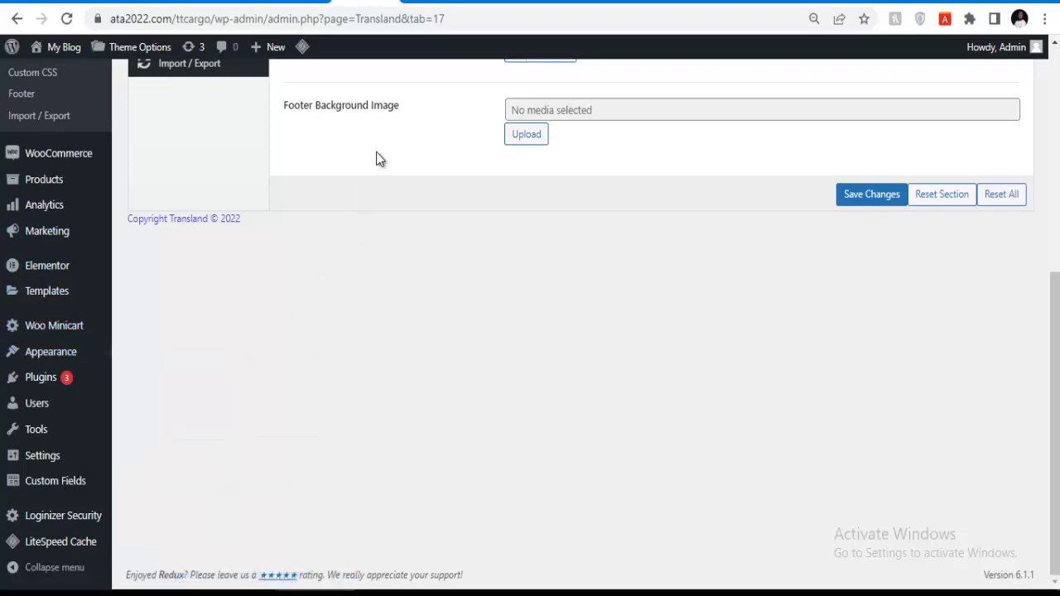
Once the Customizer has loaded, go to its Site Identity section.
click(424, 5)
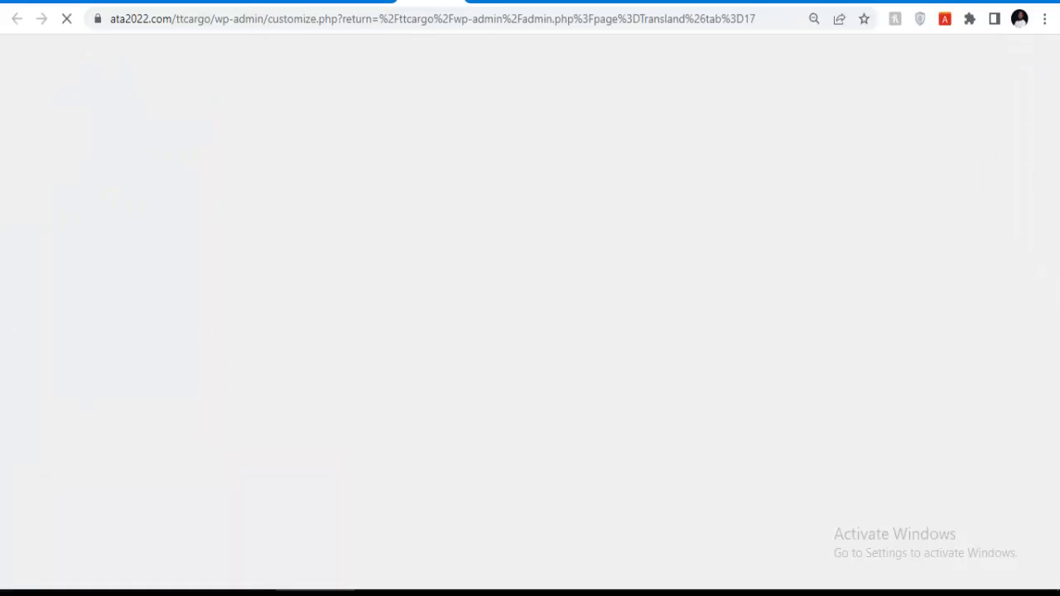
click(360, 3)
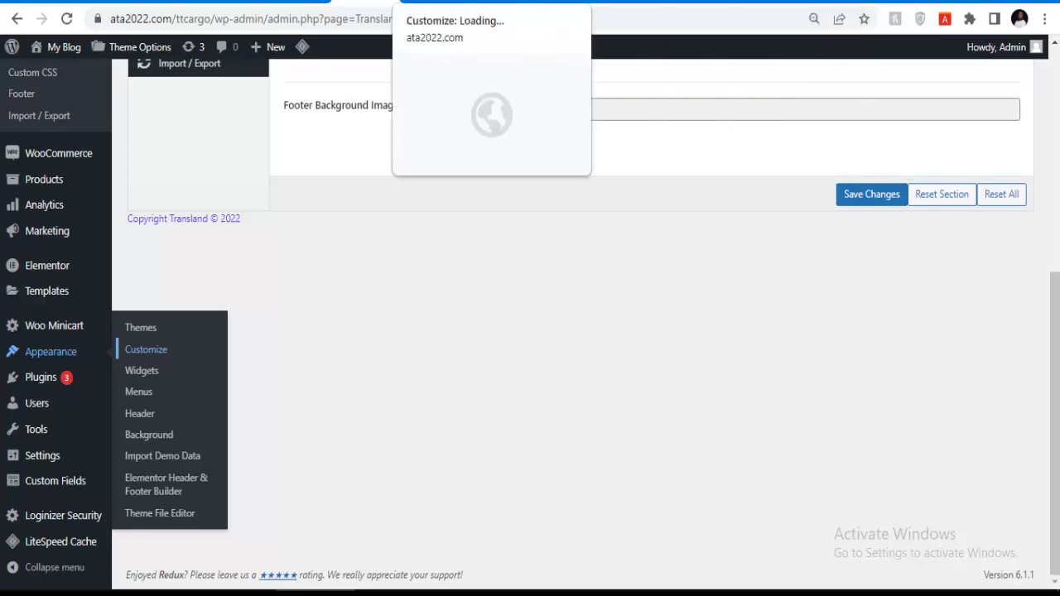
click(497, 2)
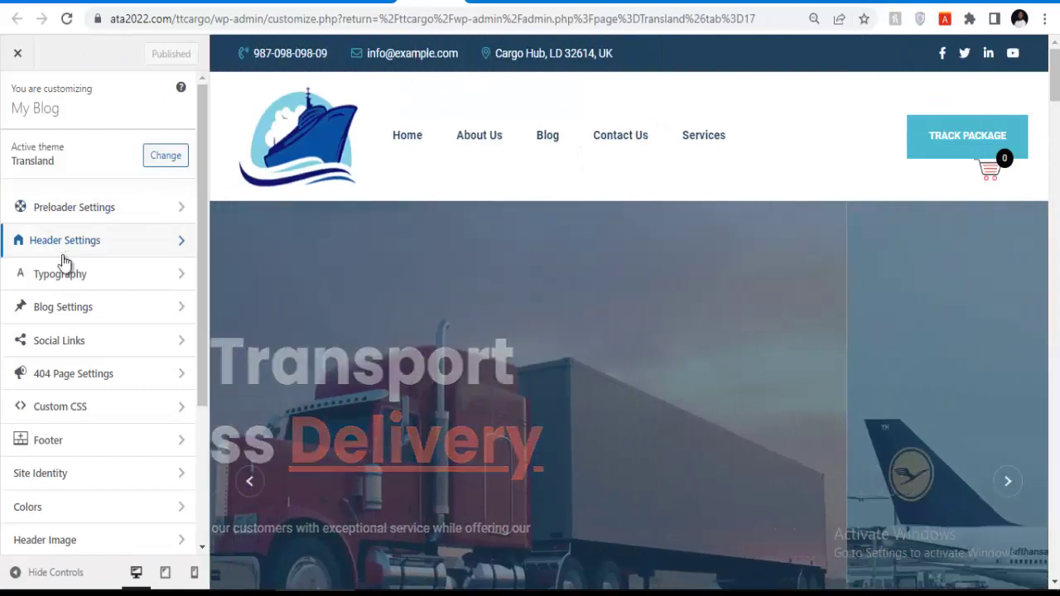
scroll(68, 255, down, 3)
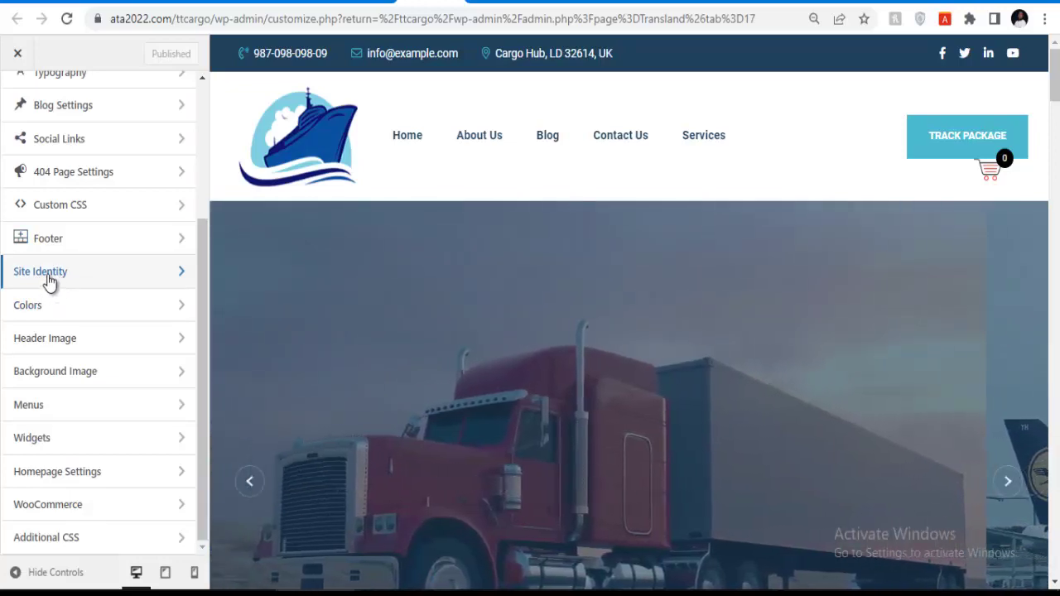
click(47, 280)
Replace the site title 'My Blog' with 'Trans Xpress Limikted'.
drag(47, 235, 4, 239)
key(BackSpace)
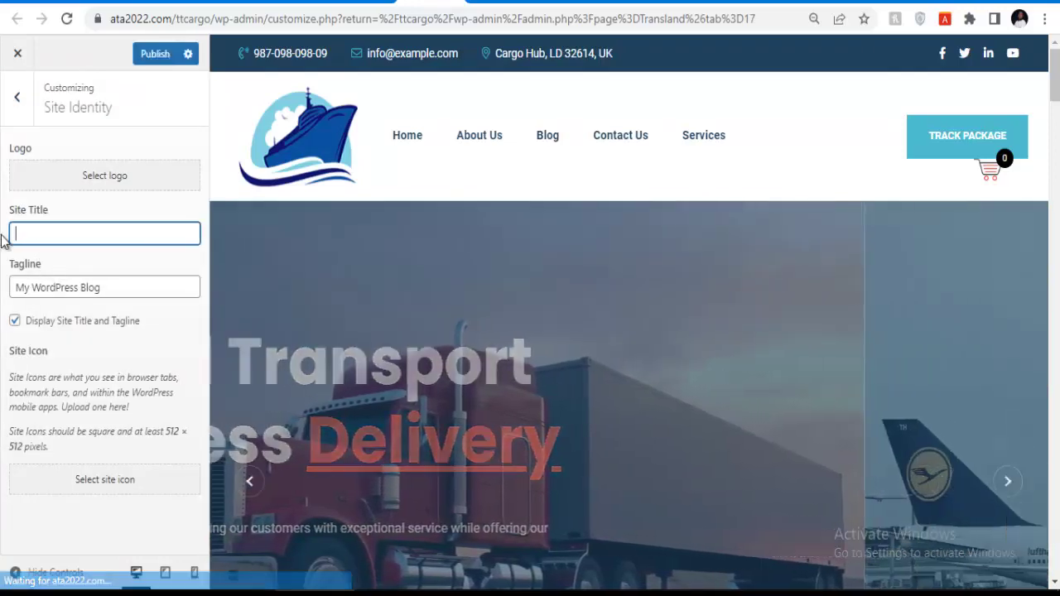
text(Trans )
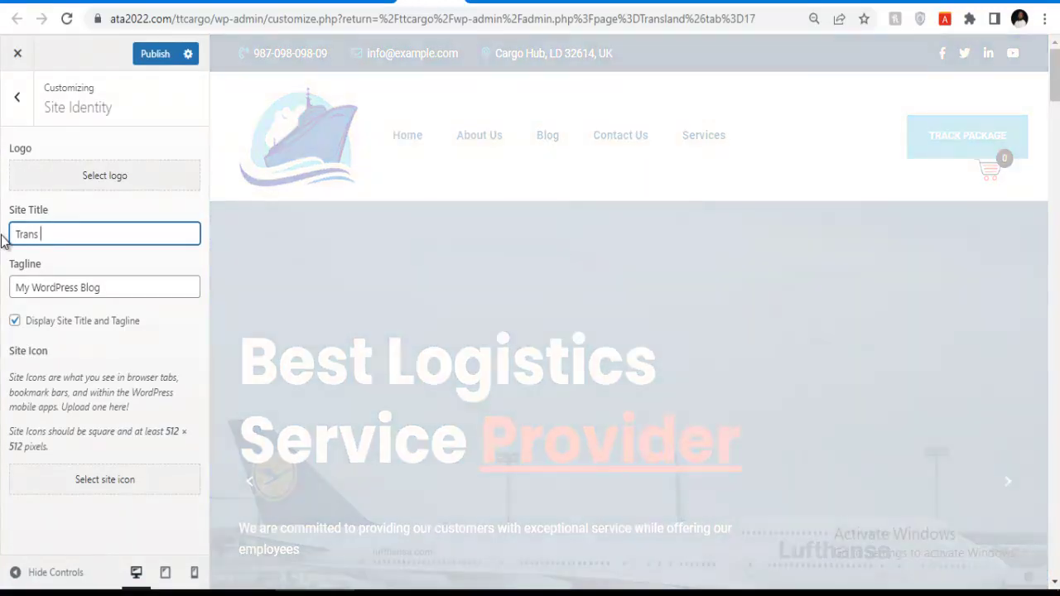
text(Xpre)
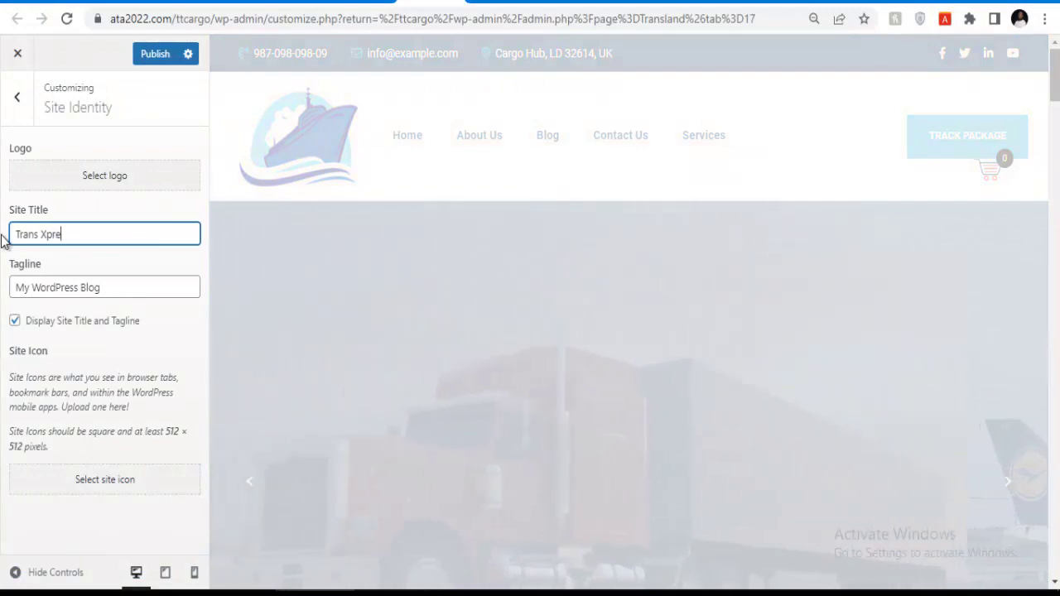
text(ss Limikted)
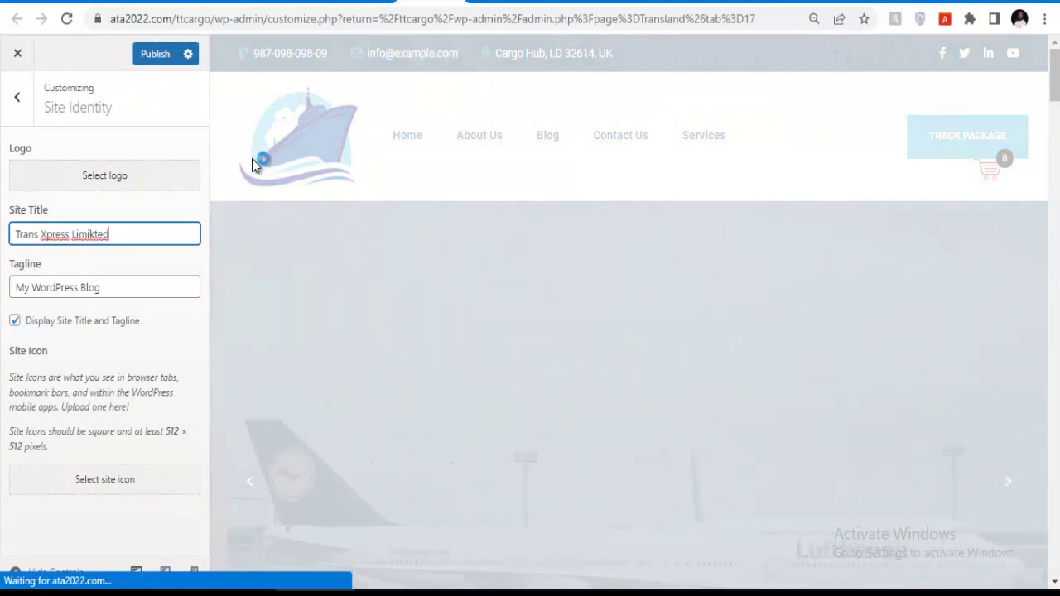
Set the tagline to 'trsusred Delievry comapy' and publish the changes.
click(106, 286)
key(ctrl+a)
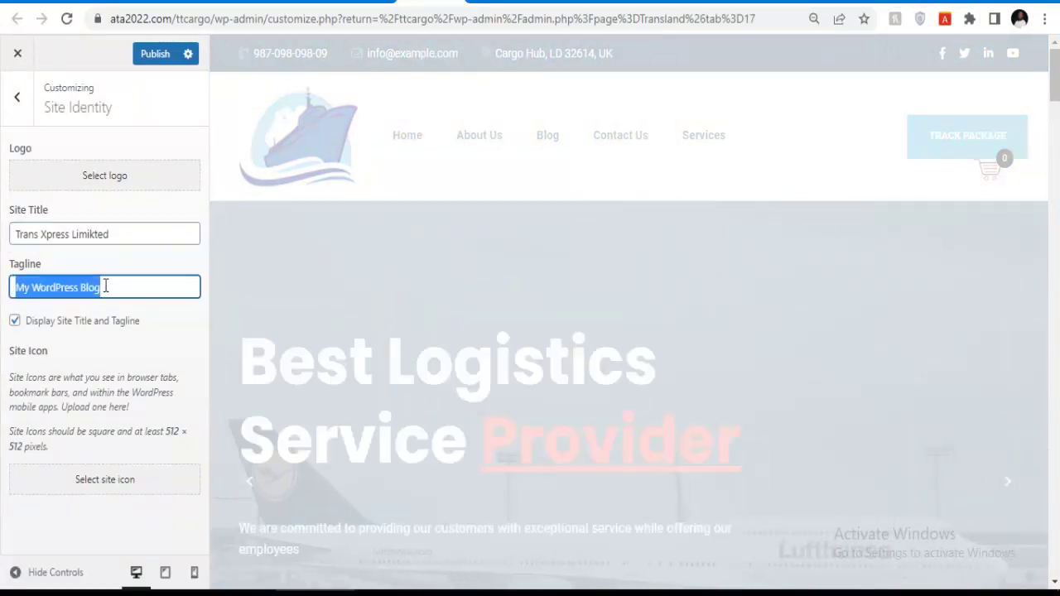
text(trsu)
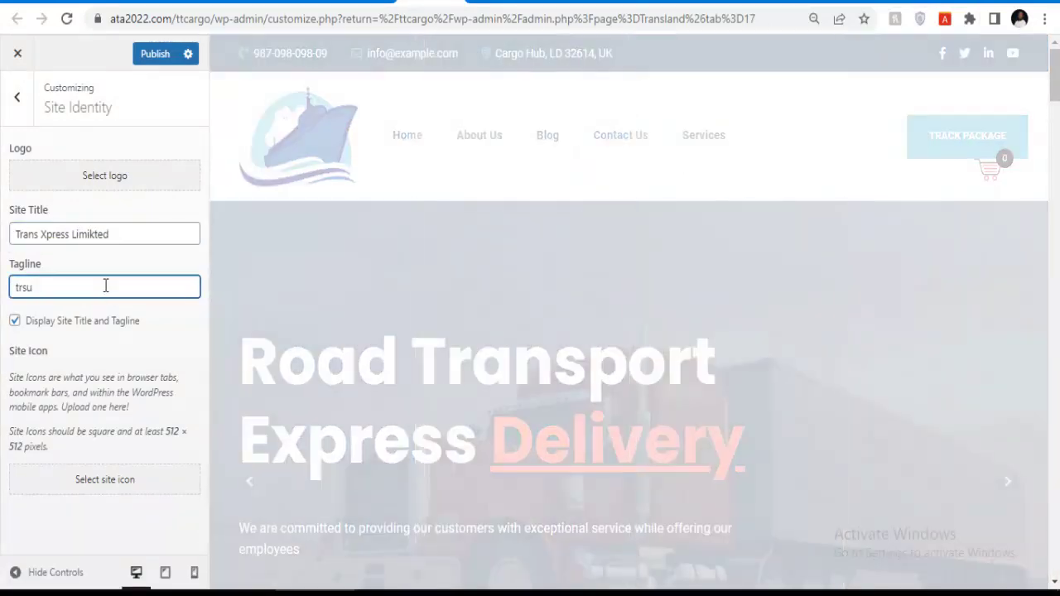
text(sre)
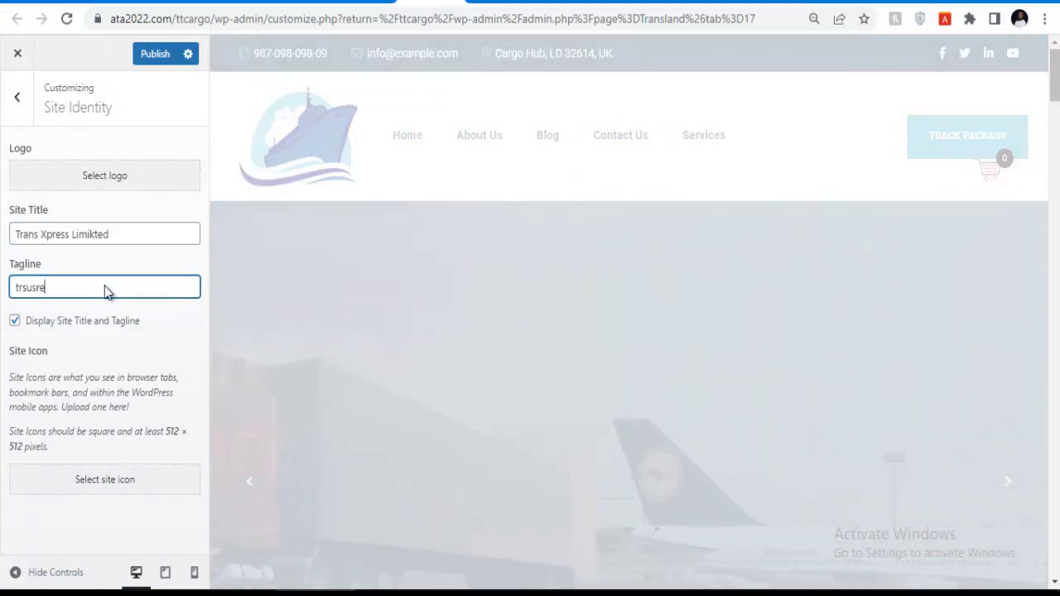
text(d Delievry cona)
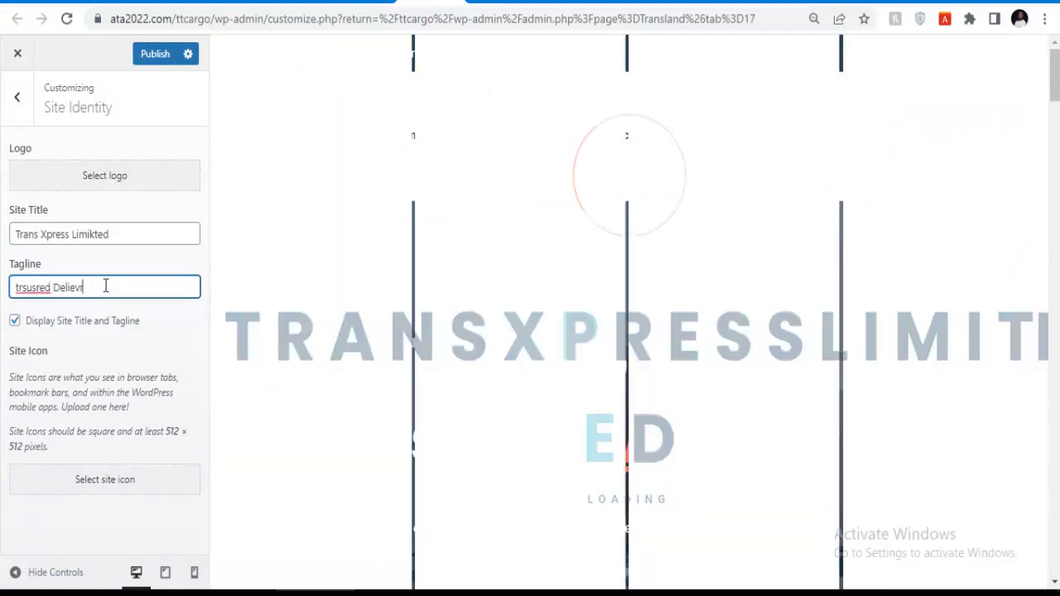
text(py)
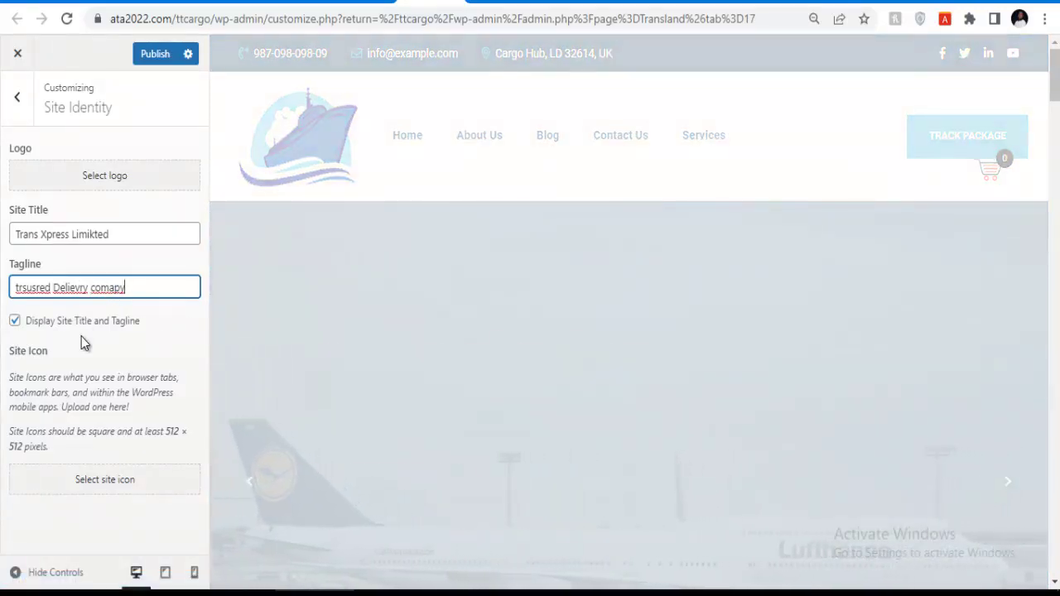
click(152, 57)
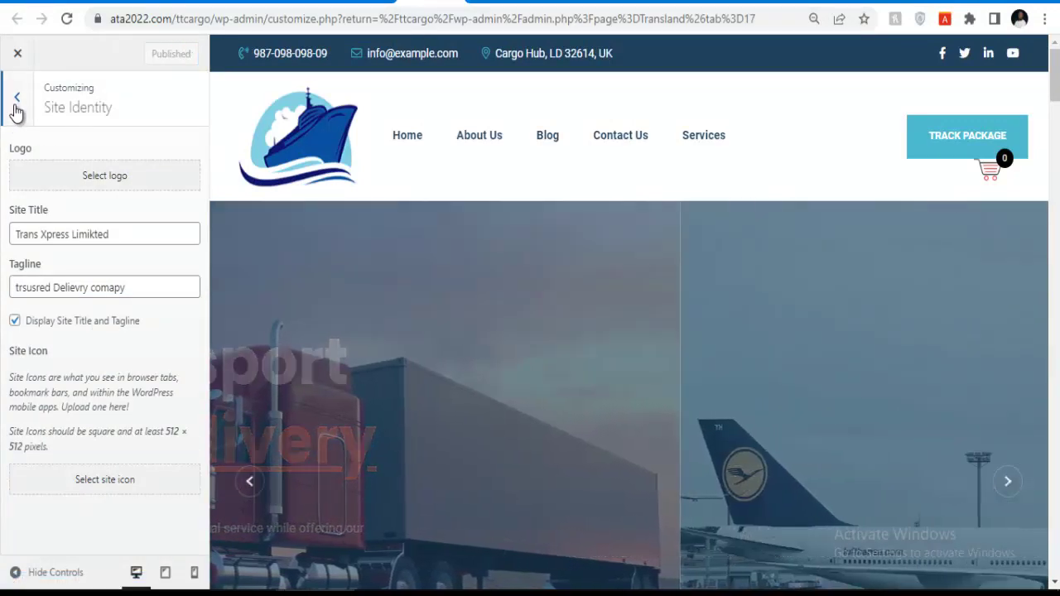
Look through the Colors, Header Image and Background Image panels in the Customizer.
click(16, 104)
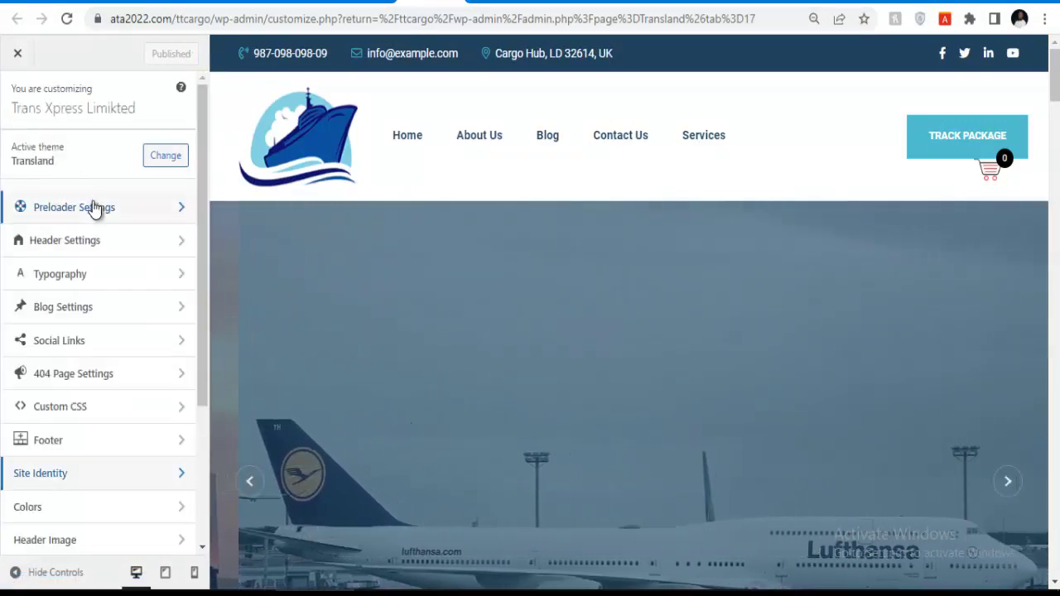
scroll(66, 389, down, 2)
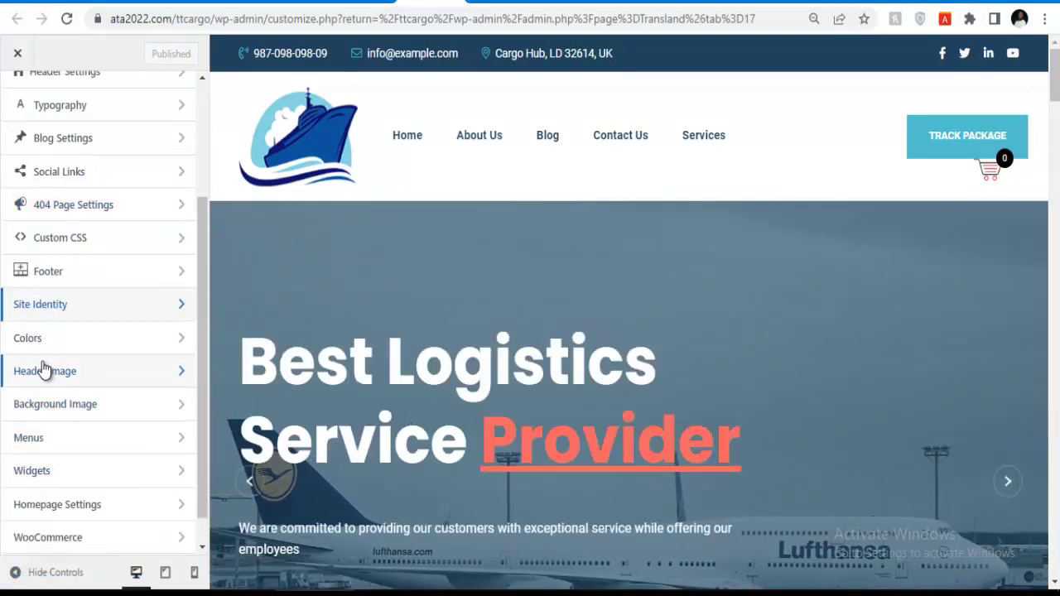
scroll(38, 378, down, 1)
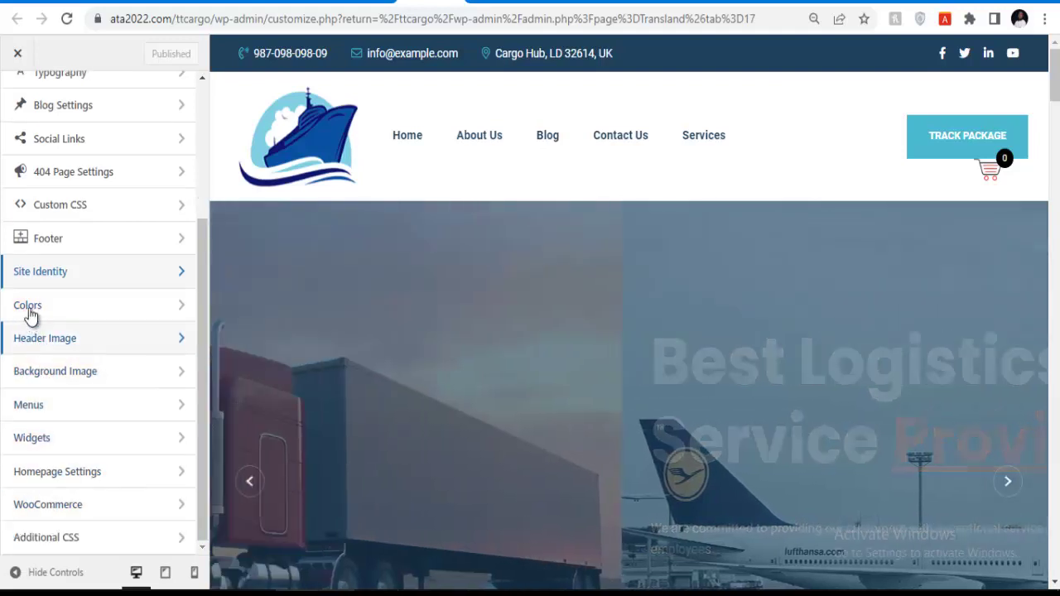
click(36, 313)
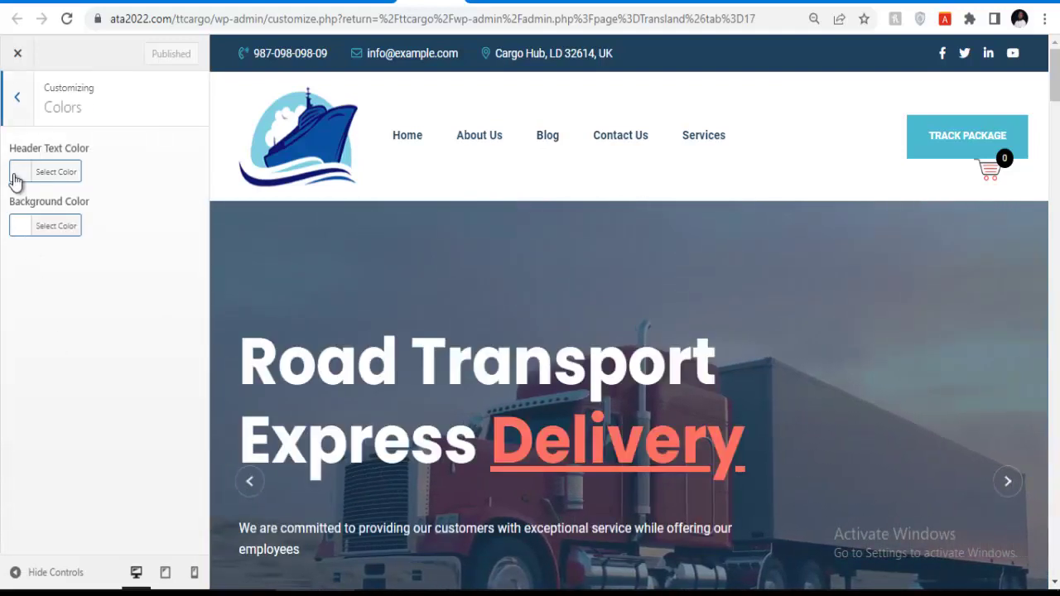
click(19, 107)
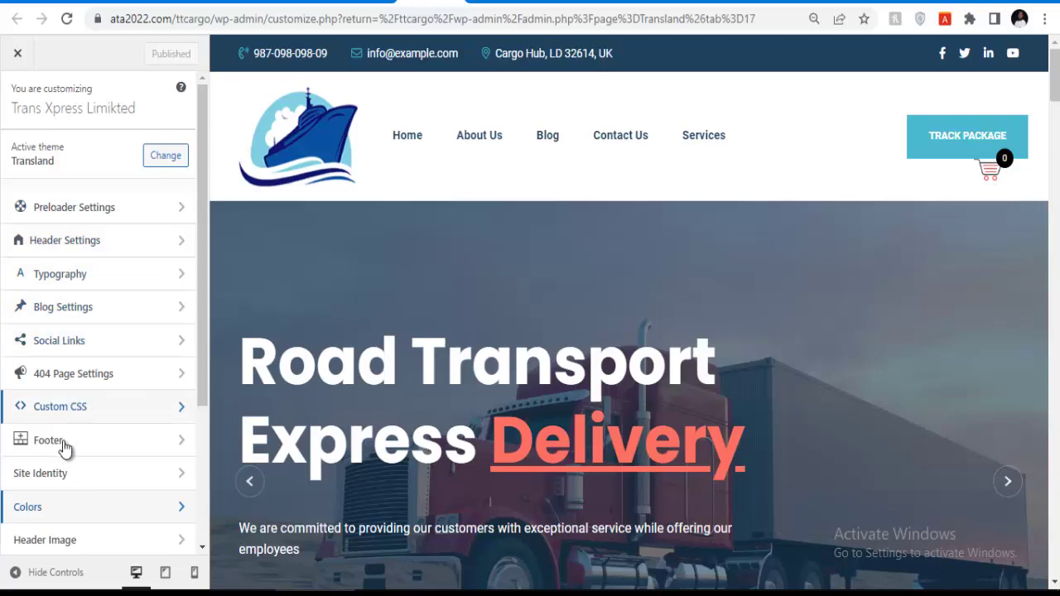
scroll(60, 450, down, 1)
scroll(58, 447, down, 1)
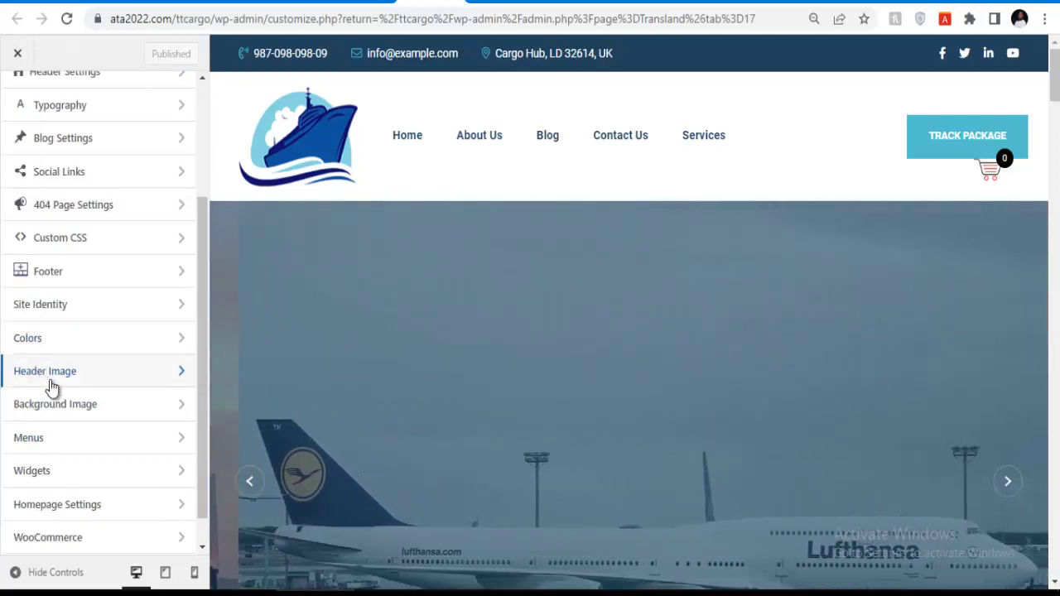
click(19, 374)
click(16, 116)
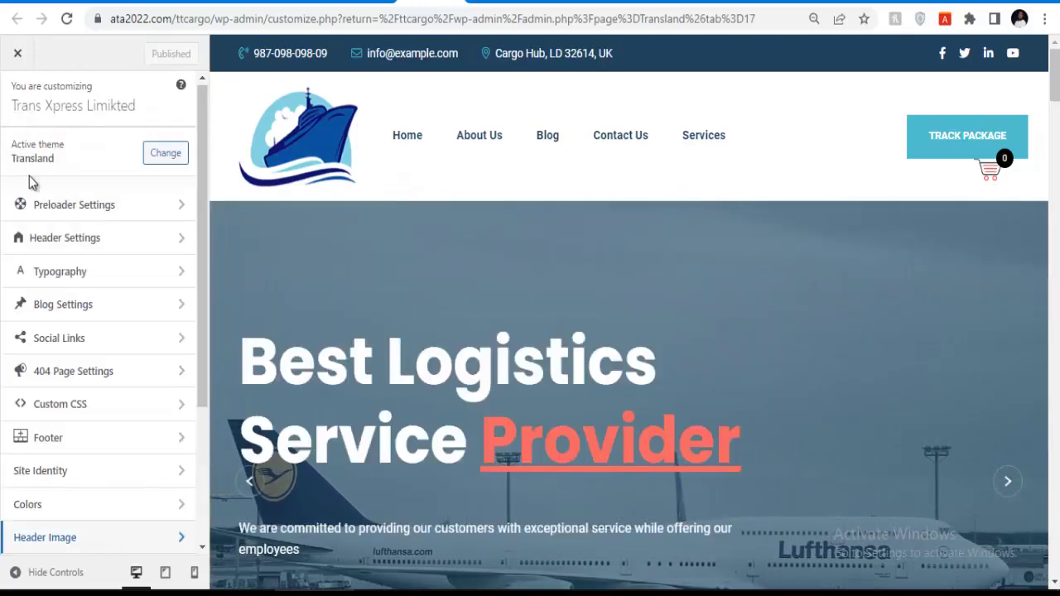
scroll(52, 433, down, 2)
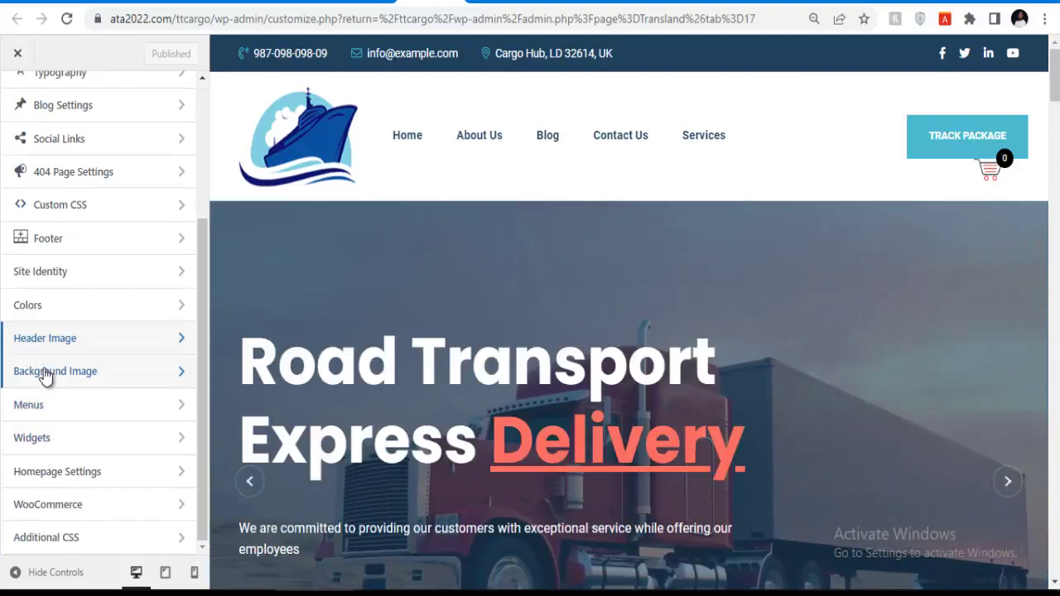
click(45, 375)
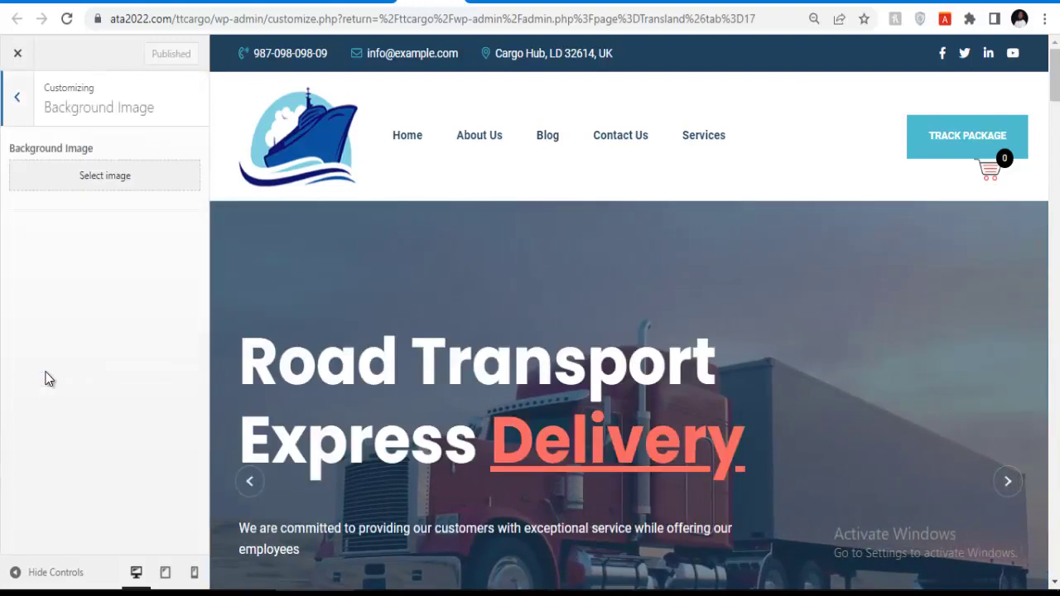
click(17, 98)
Scroll through the homepage preview, then go to the Ziposh Express tracking page.
scroll(542, 212, down, 5)
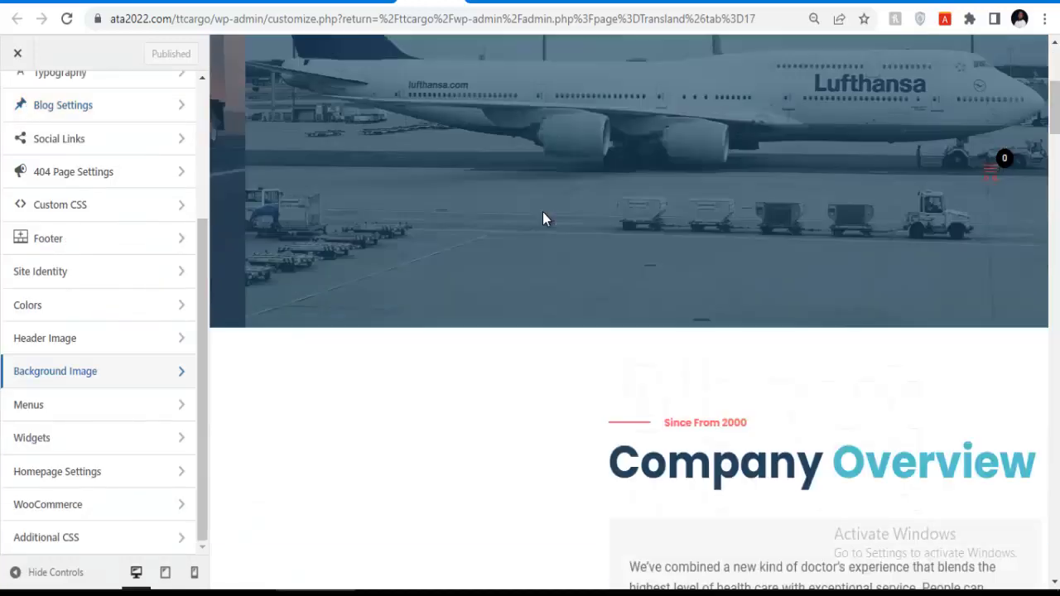
scroll(544, 212, down, 3)
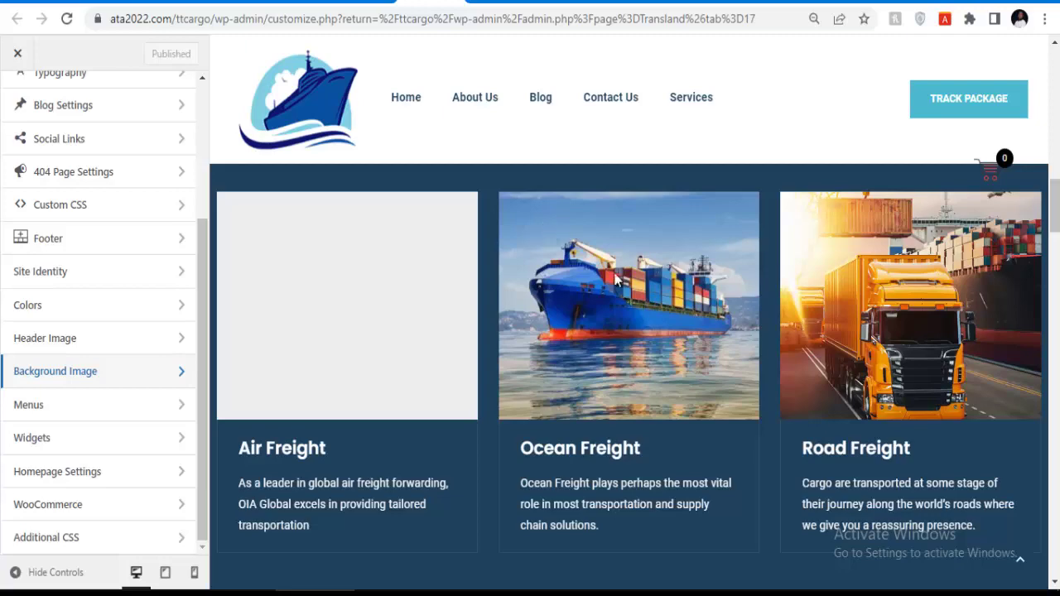
mouse_move(841, 530)
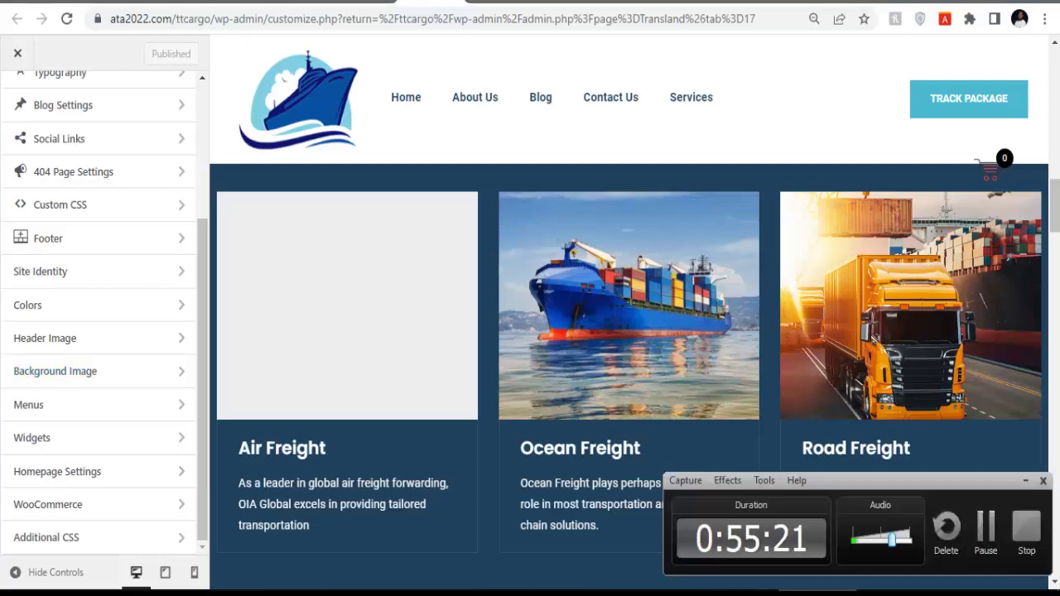
scroll(610, 428, down, 8)
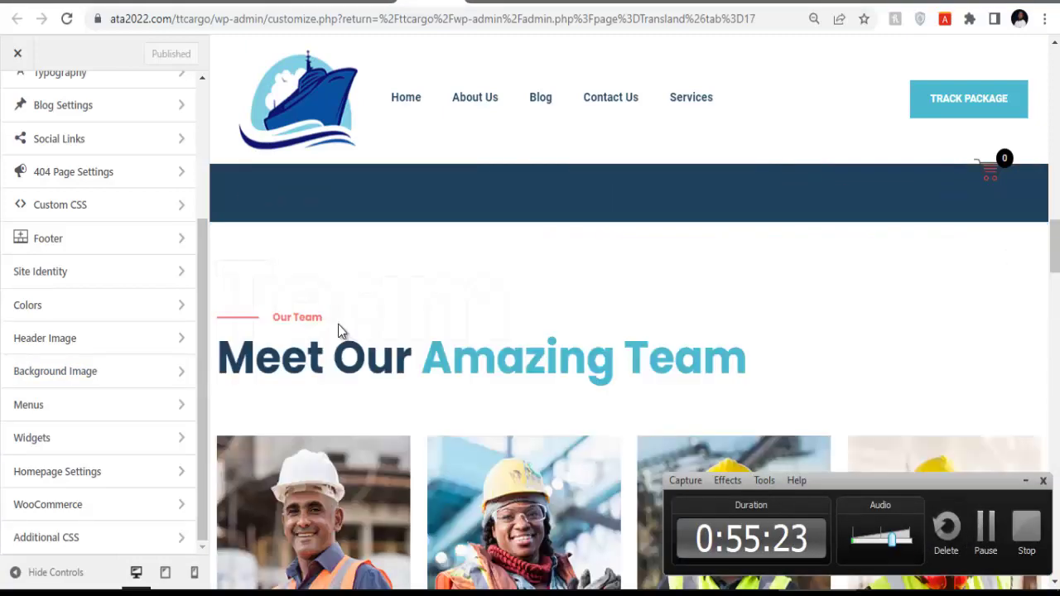
click(1025, 482)
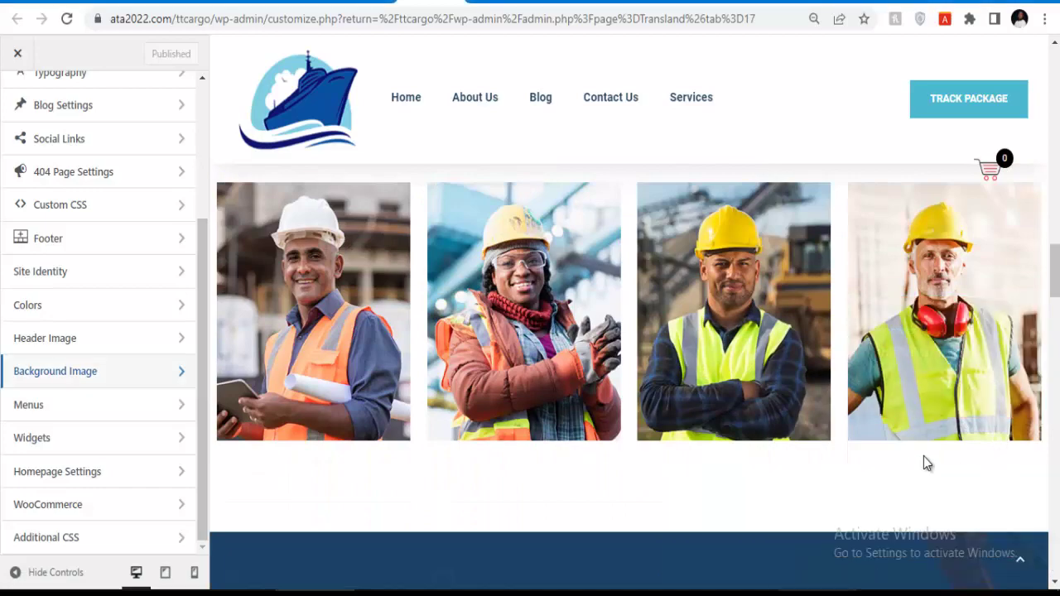
scroll(360, 326, up, 15)
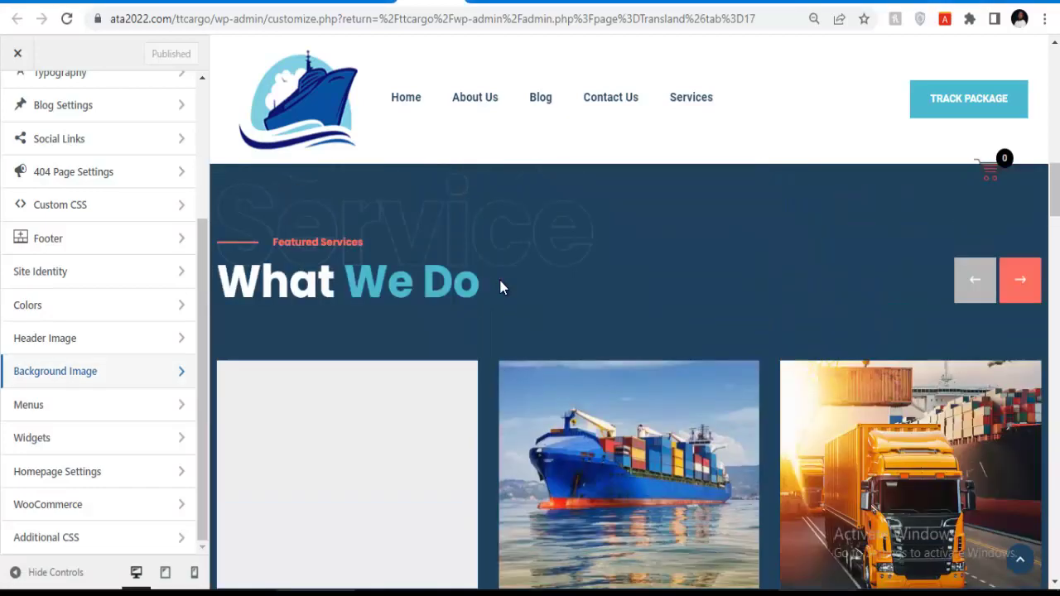
scroll(582, 289, up, 10)
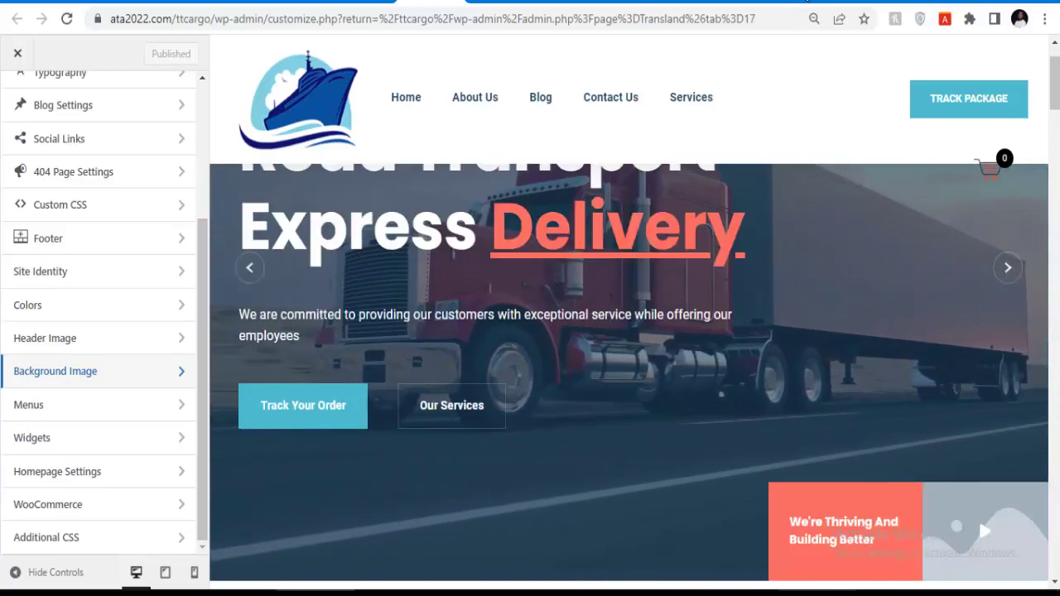
click(796, 5)
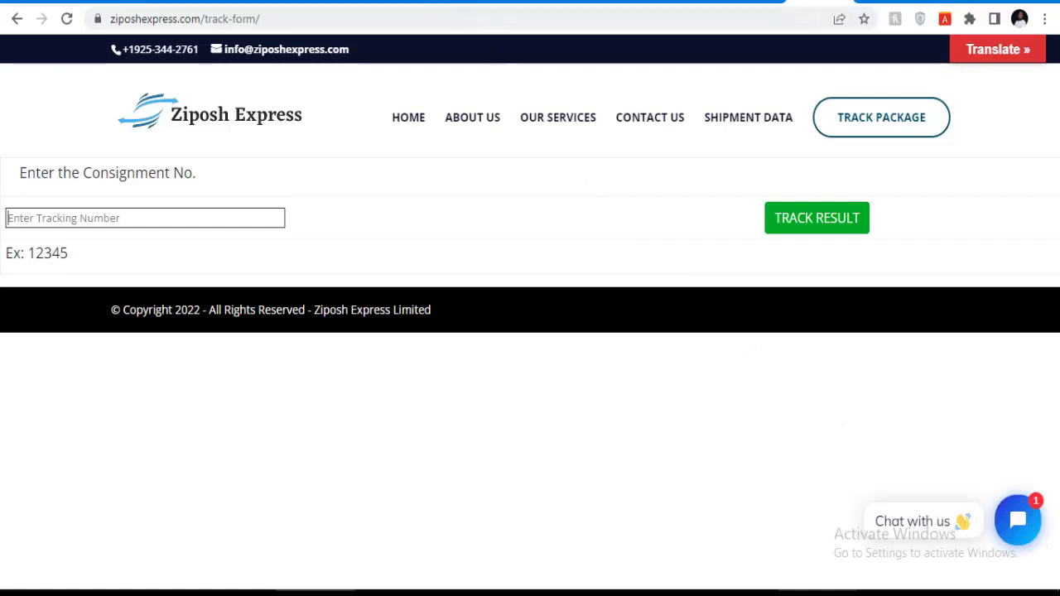
Find 'tidio chat' under Plugins > Add New, then install and activate Tidio – Live Chat.
click(370, 2)
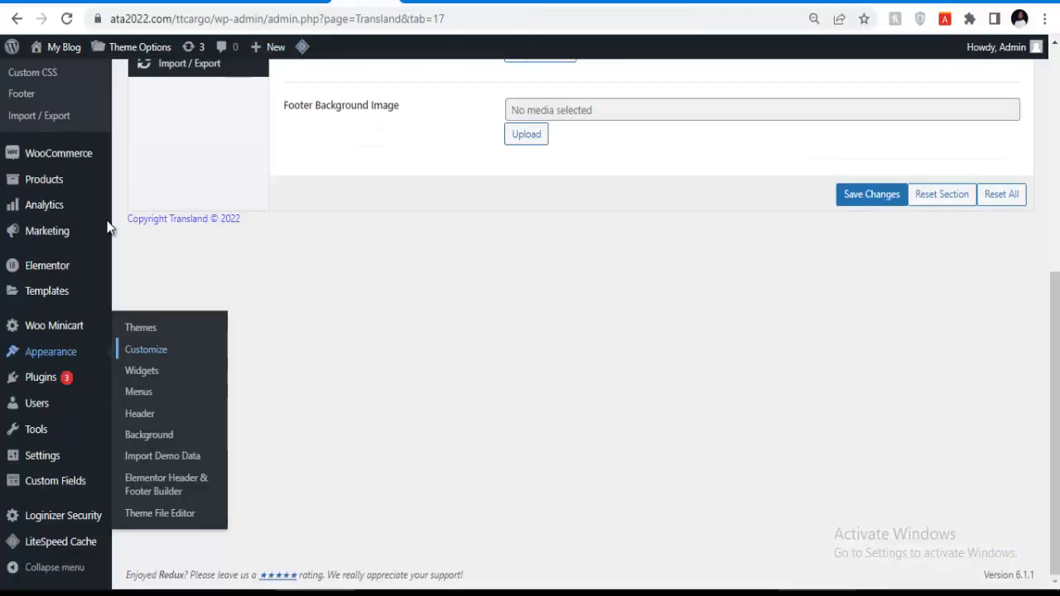
mouse_move(50, 490)
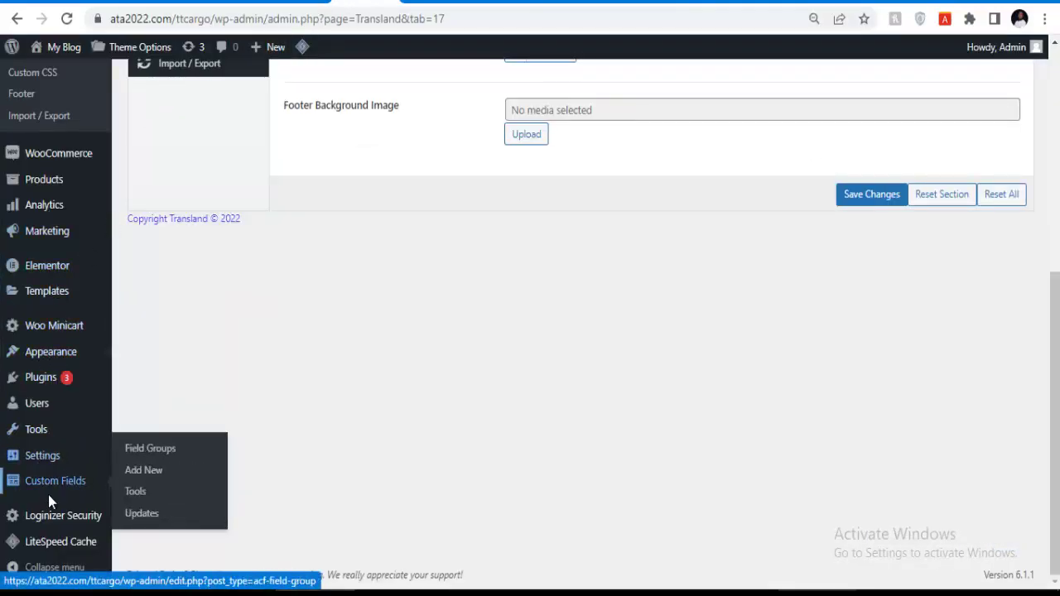
mouse_move(91, 389)
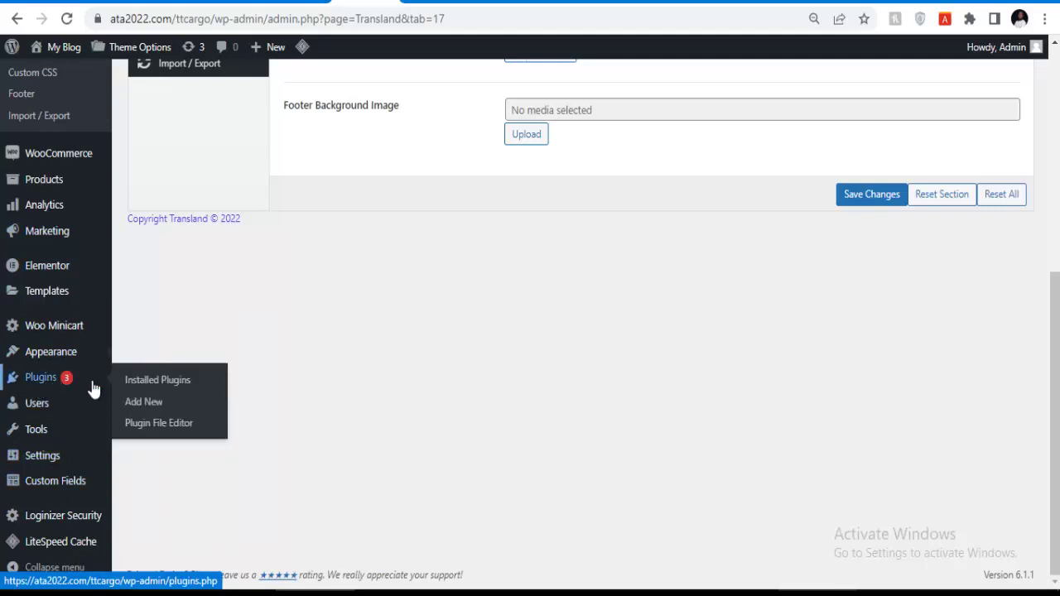
click(145, 405)
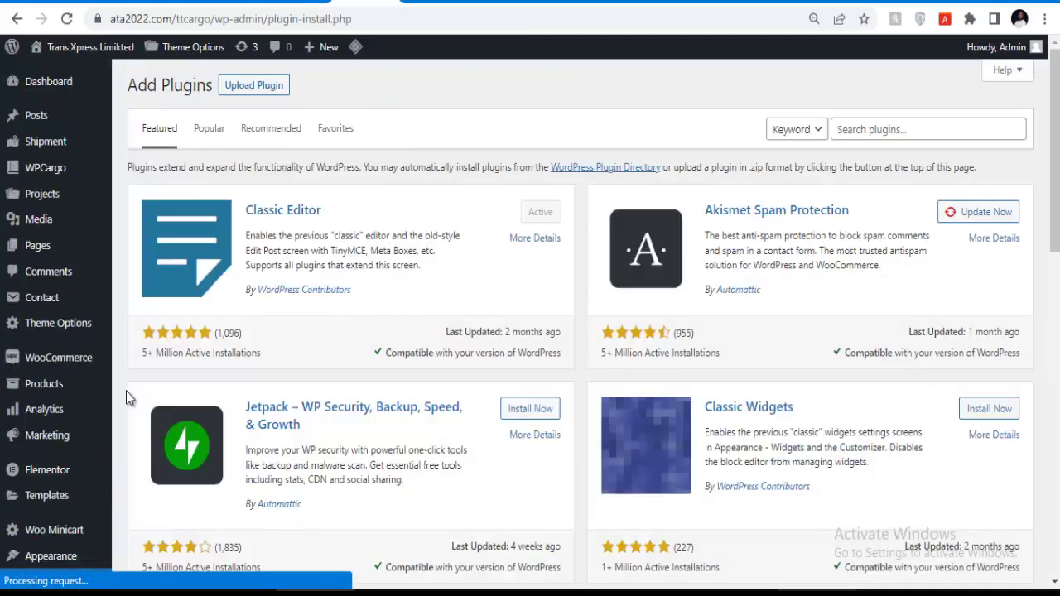
click(880, 129)
text(tidio chat)
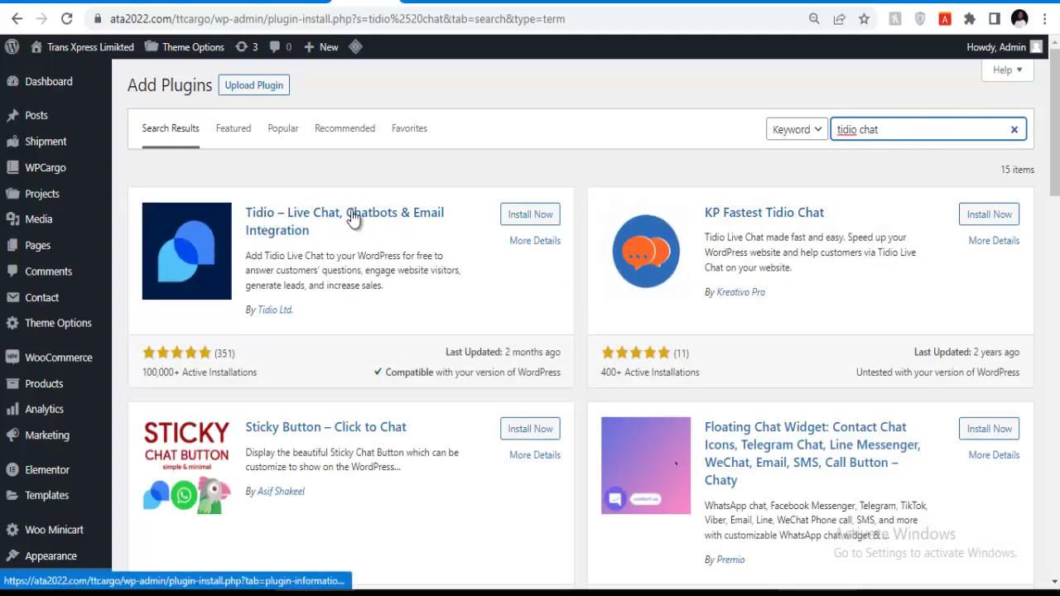
click(530, 214)
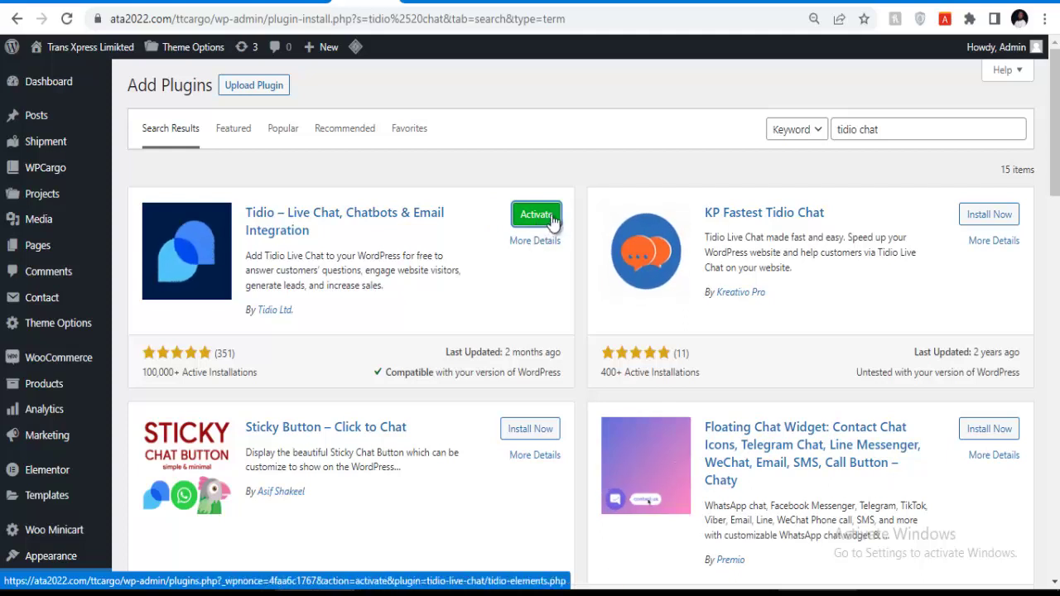
click(551, 219)
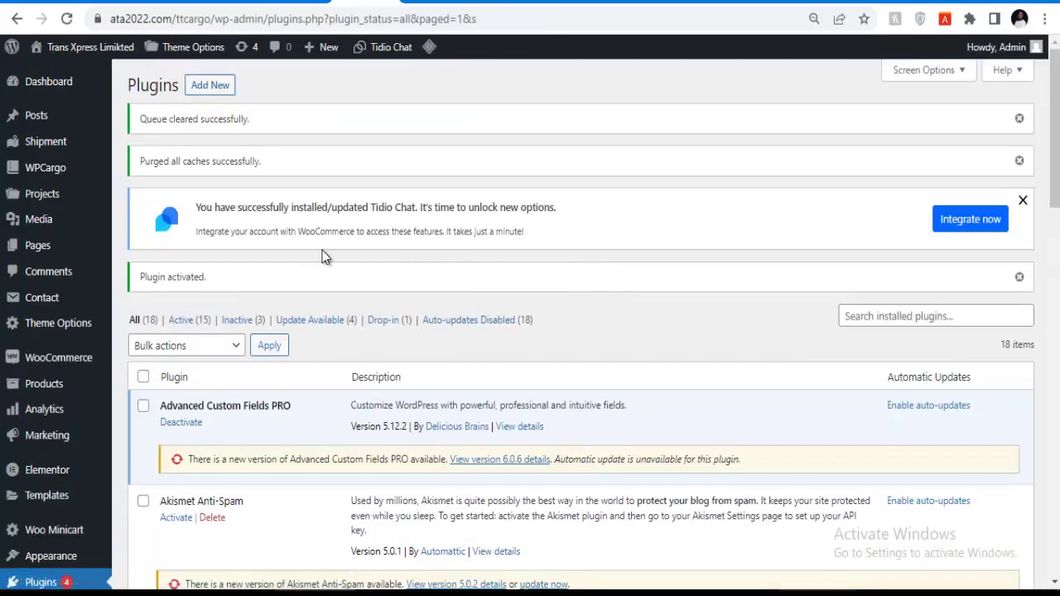
Enter the site e-mail and account password, agree to Tidio's terms, and click Get started.
scroll(672, 240, down, 5)
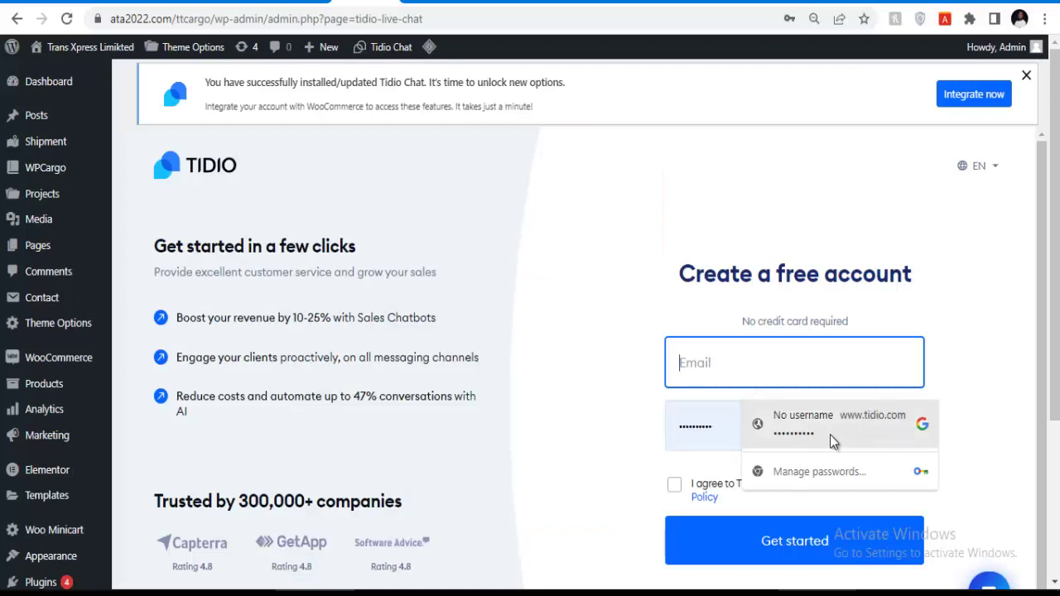
click(822, 424)
click(744, 365)
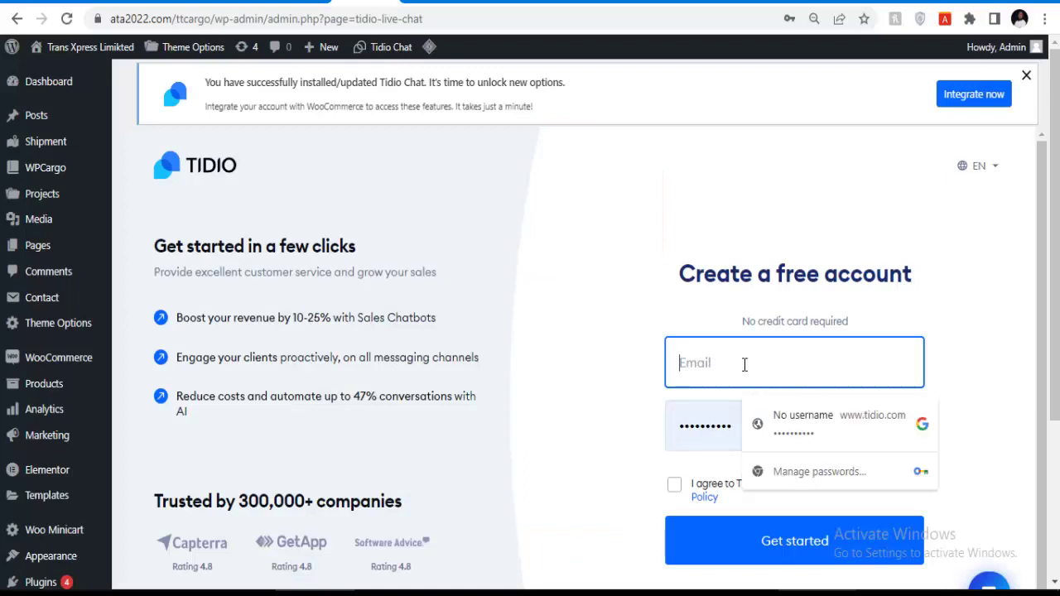
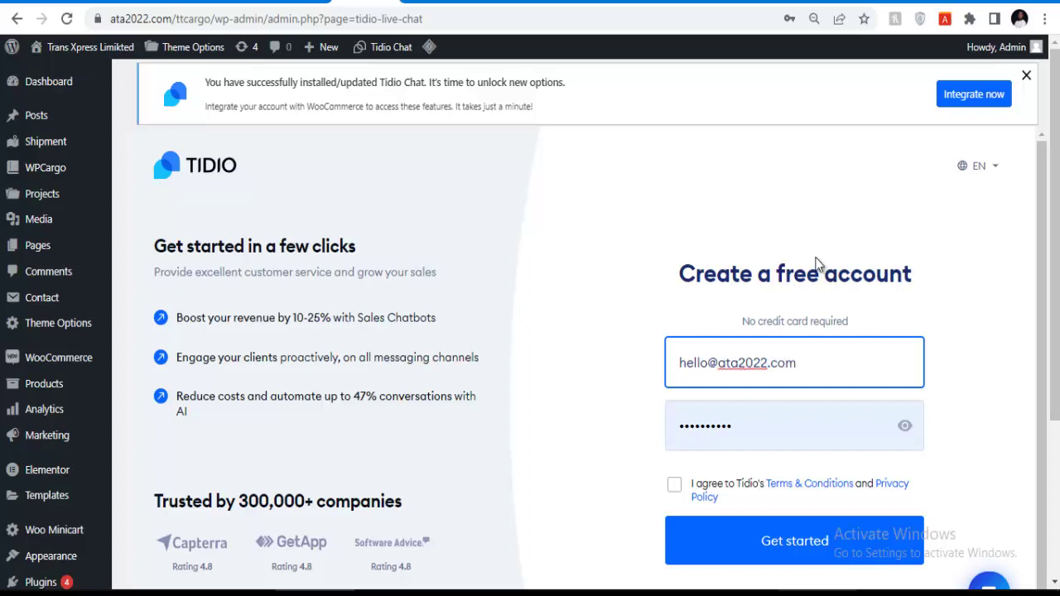
click(748, 427)
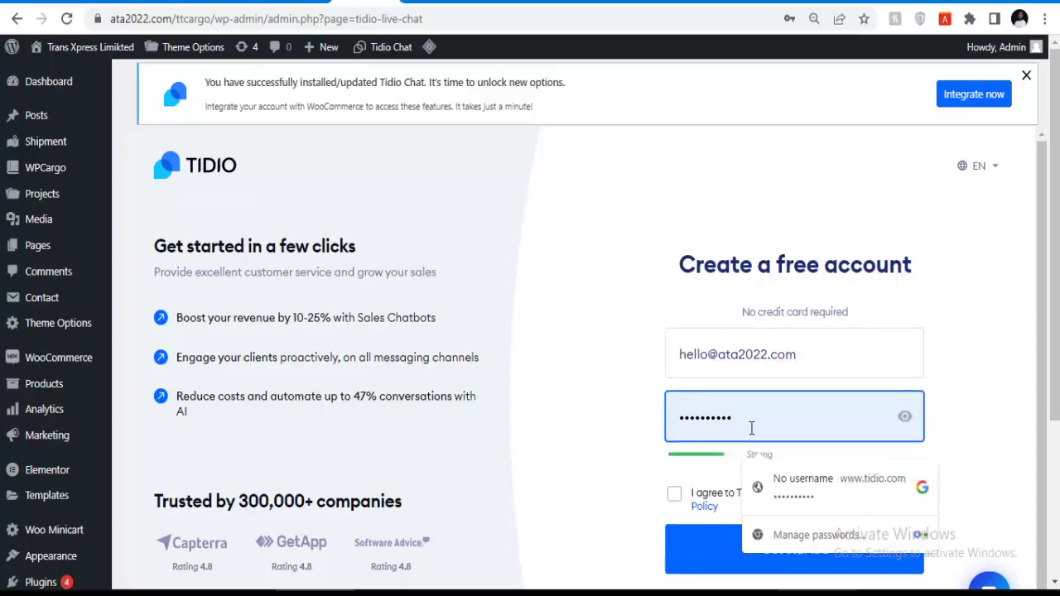
click(674, 493)
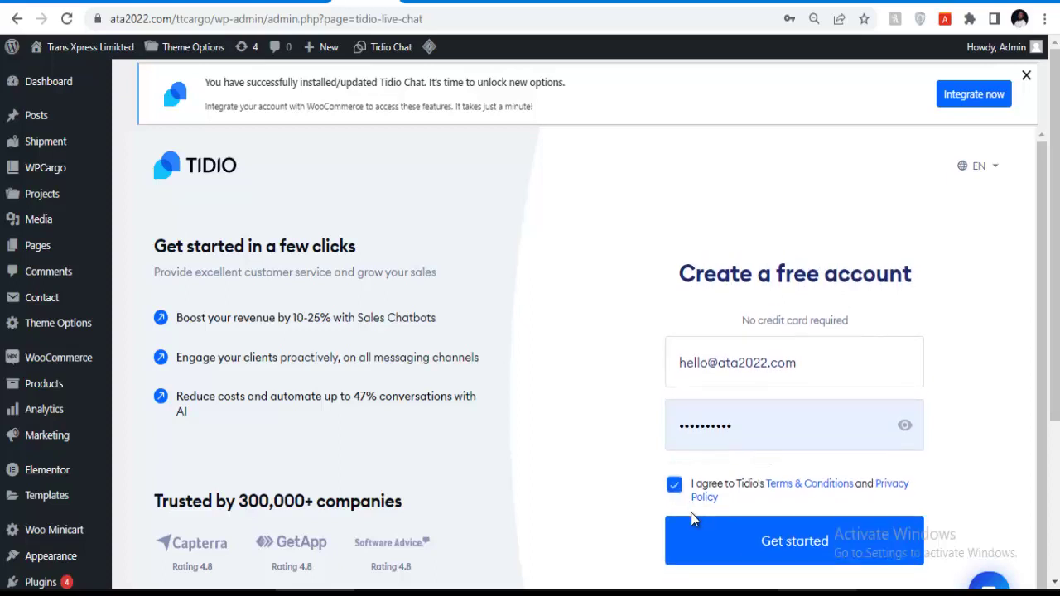
click(771, 532)
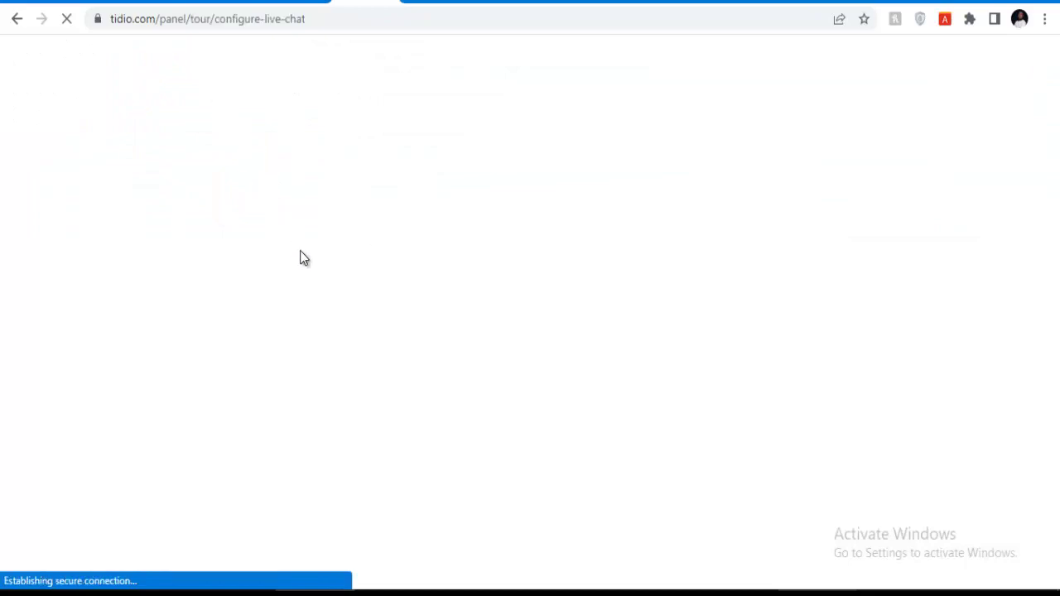
Enter the chat display name and continue to the second setup step.
click(271, 243)
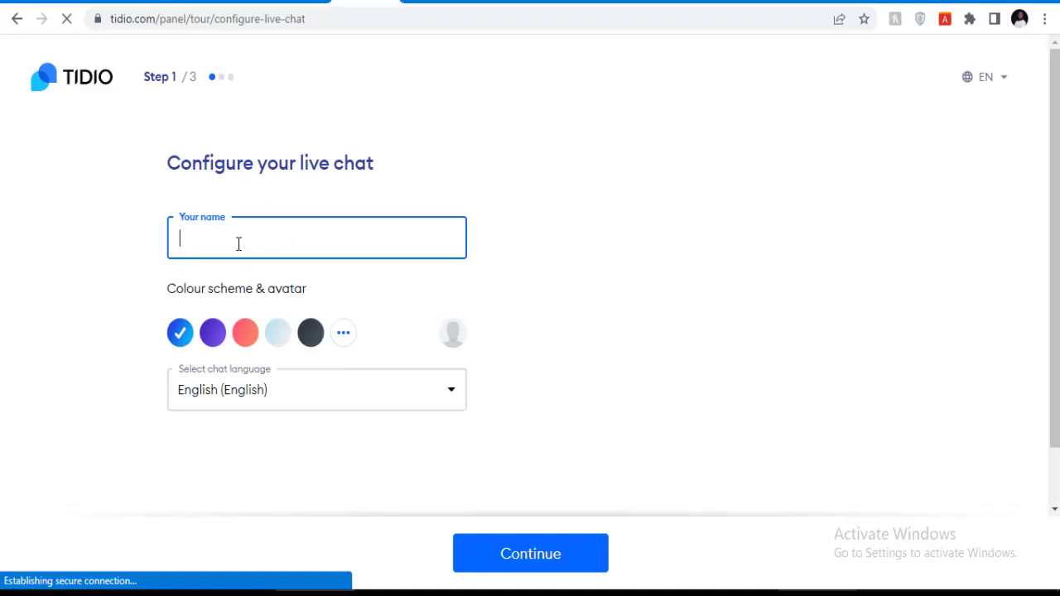
text(Live Support)
click(526, 551)
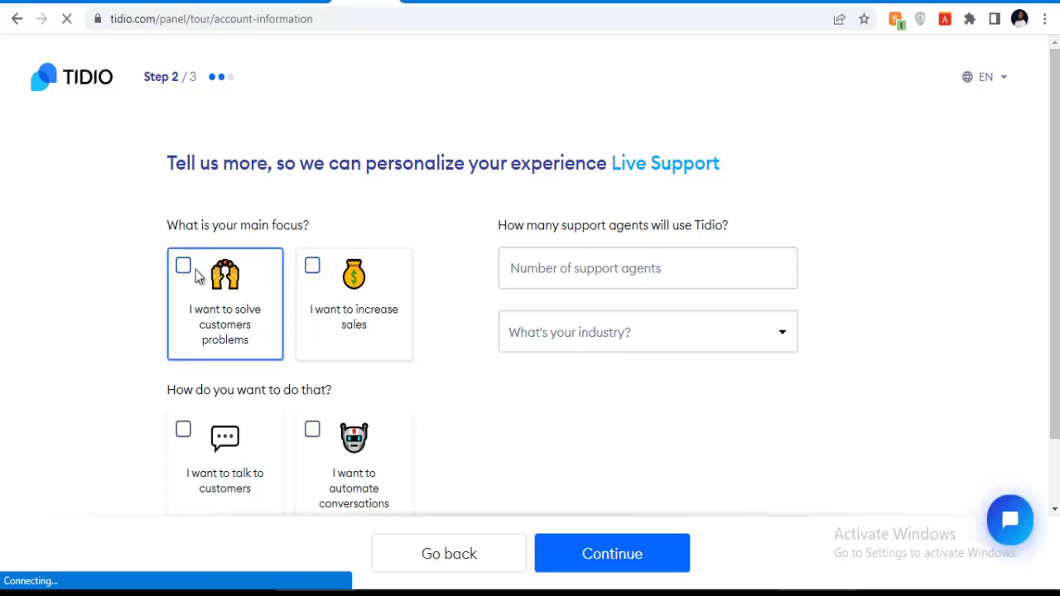
Choose talking to customers, 1 support agent, Services industry, and 0 monthly inquiries.
click(183, 430)
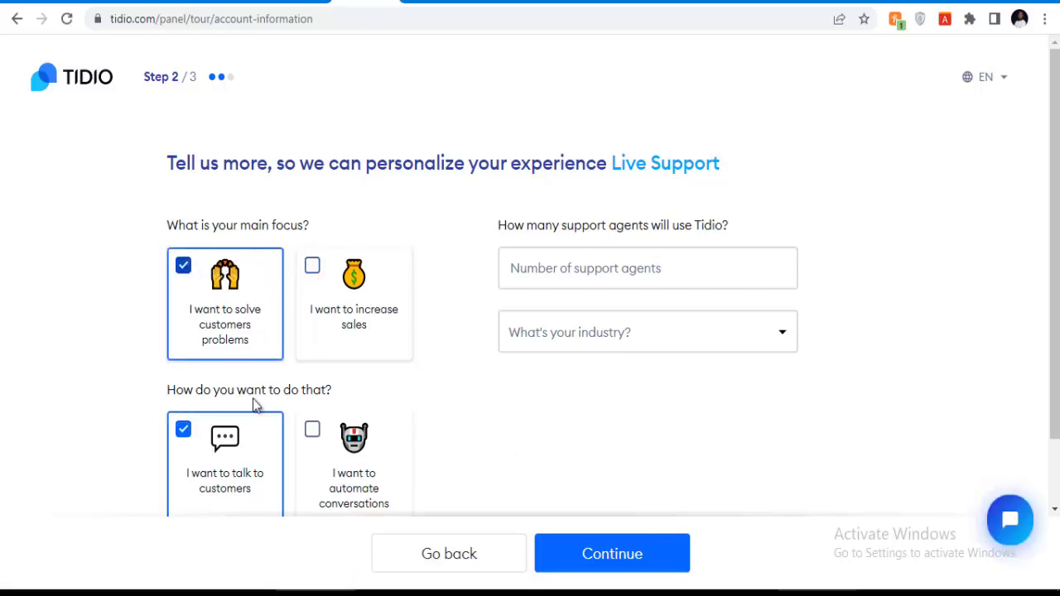
click(560, 267)
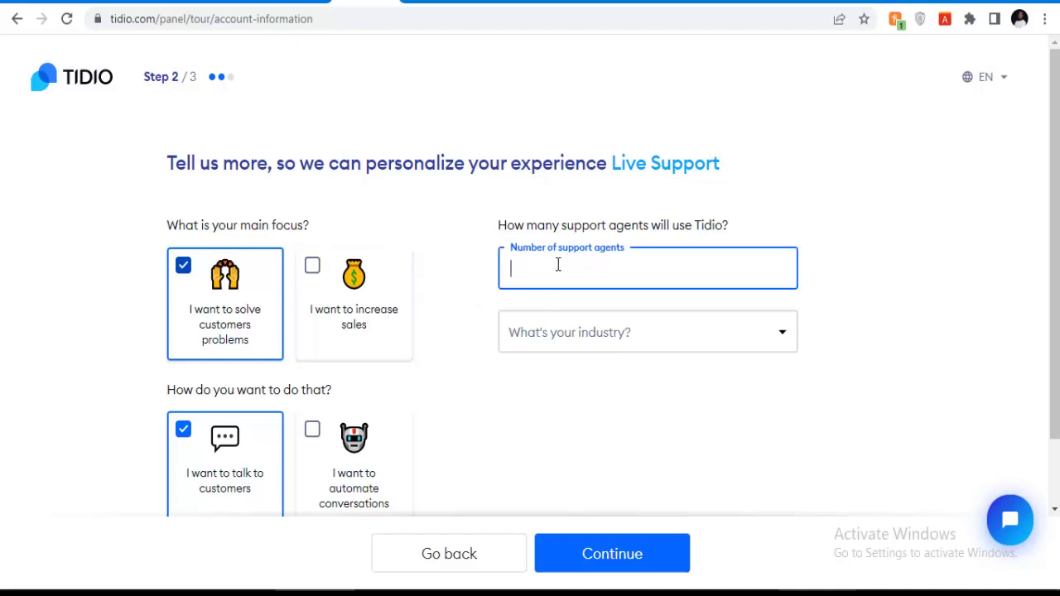
click(550, 324)
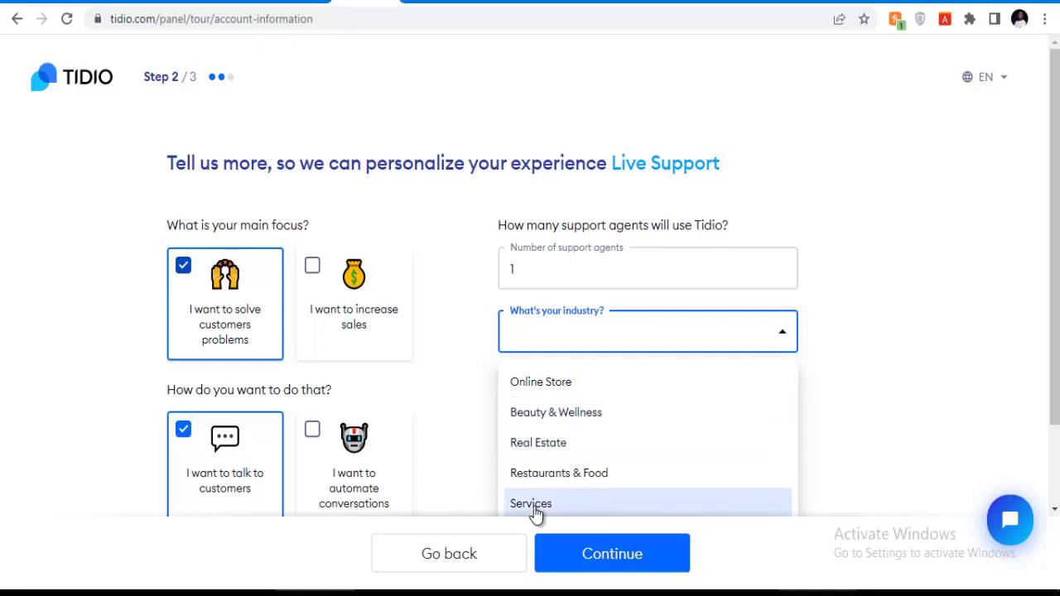
click(535, 506)
scroll(580, 373, down, 1)
click(574, 346)
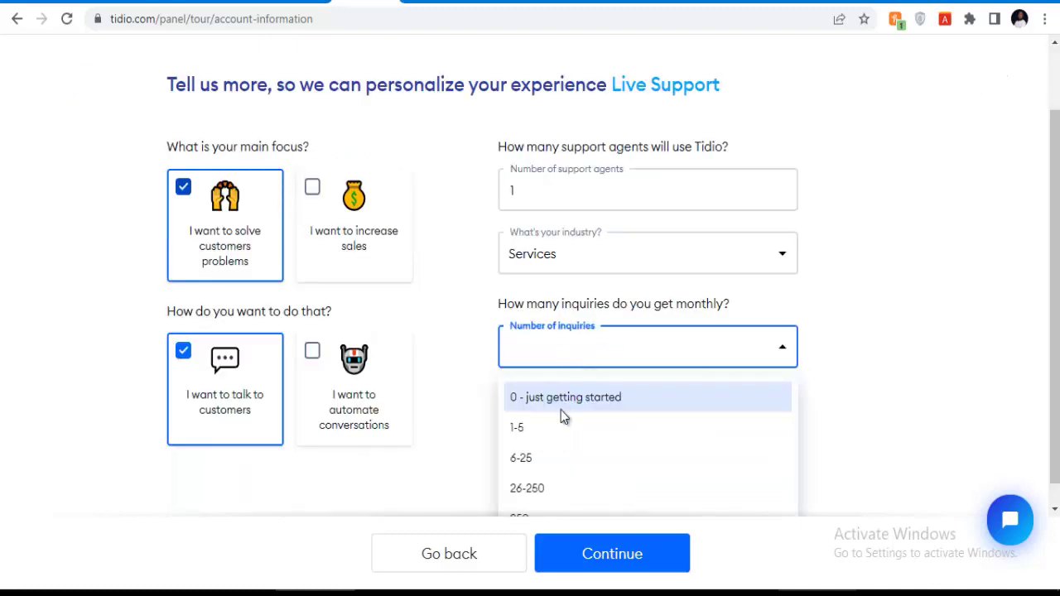
click(563, 402)
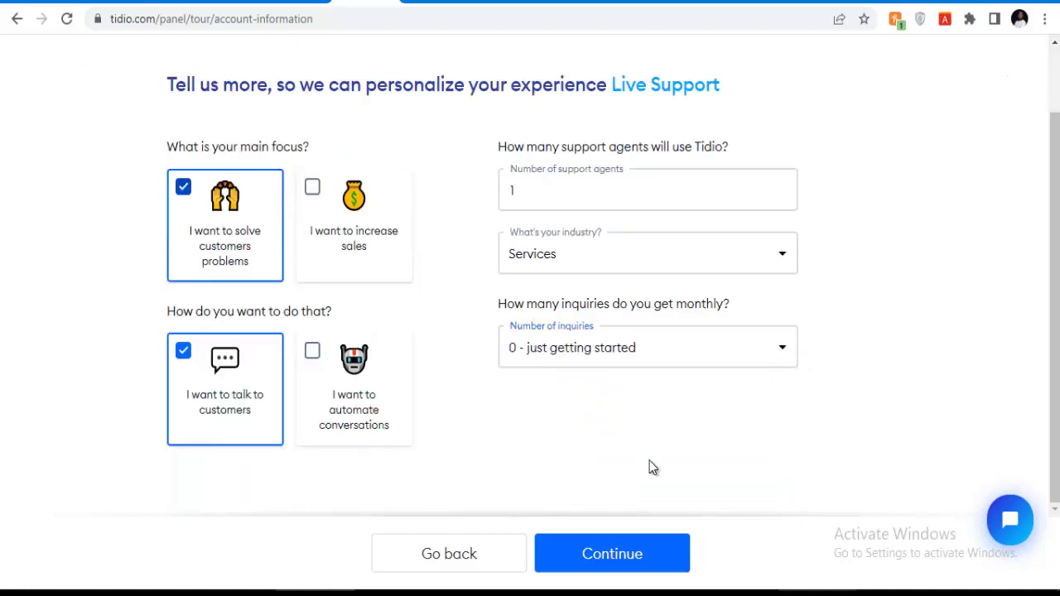
Pick the 'Just greet them warmly' chatbot and install the chat widget.
click(599, 562)
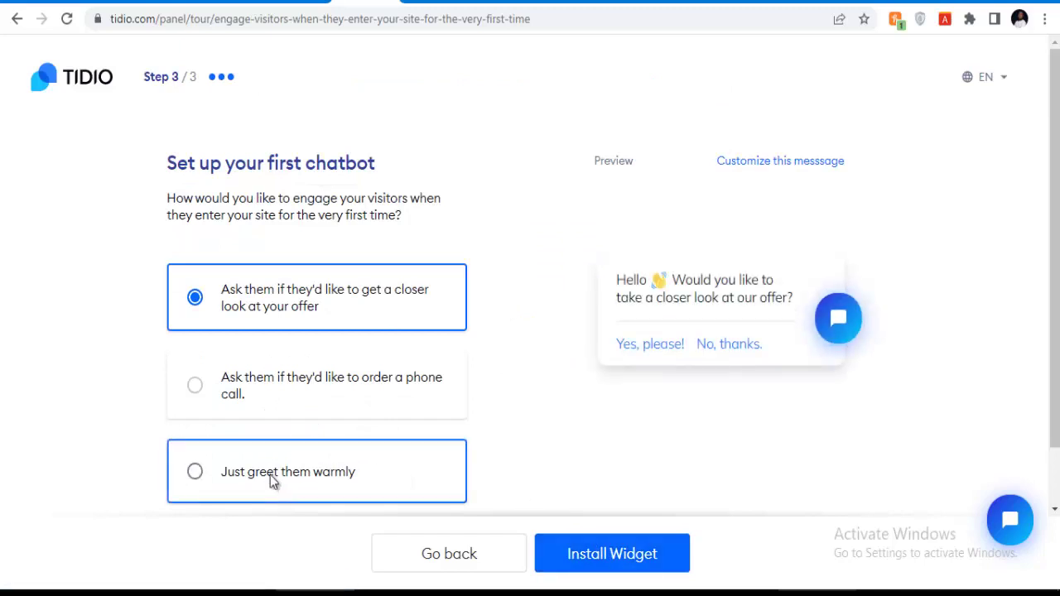
click(273, 478)
click(589, 551)
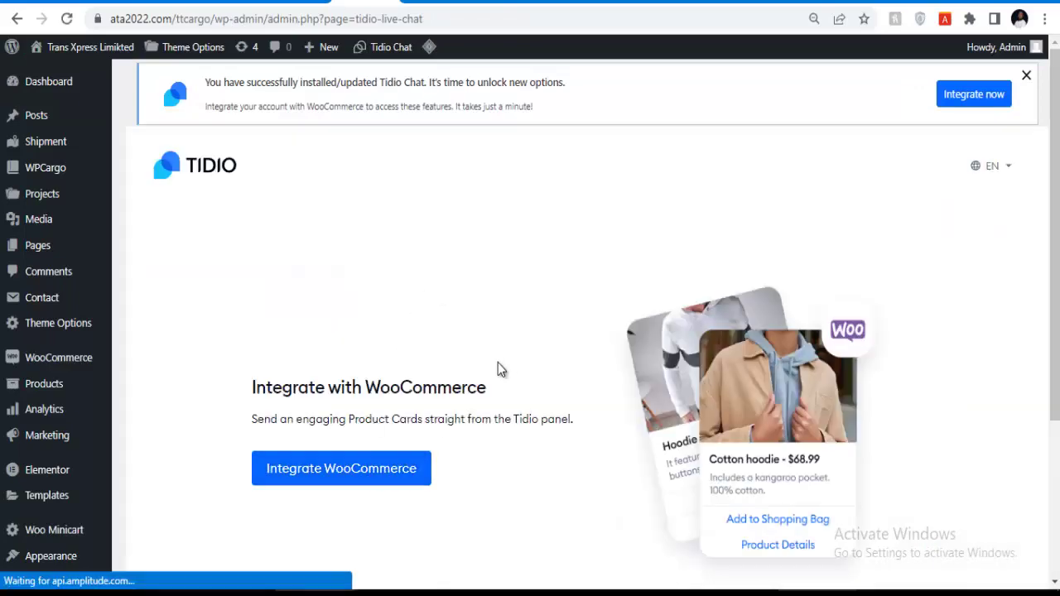
Continue past Integrate with WooCommerce, then open Visit Site in a new browser tab.
scroll(501, 364, down, 3)
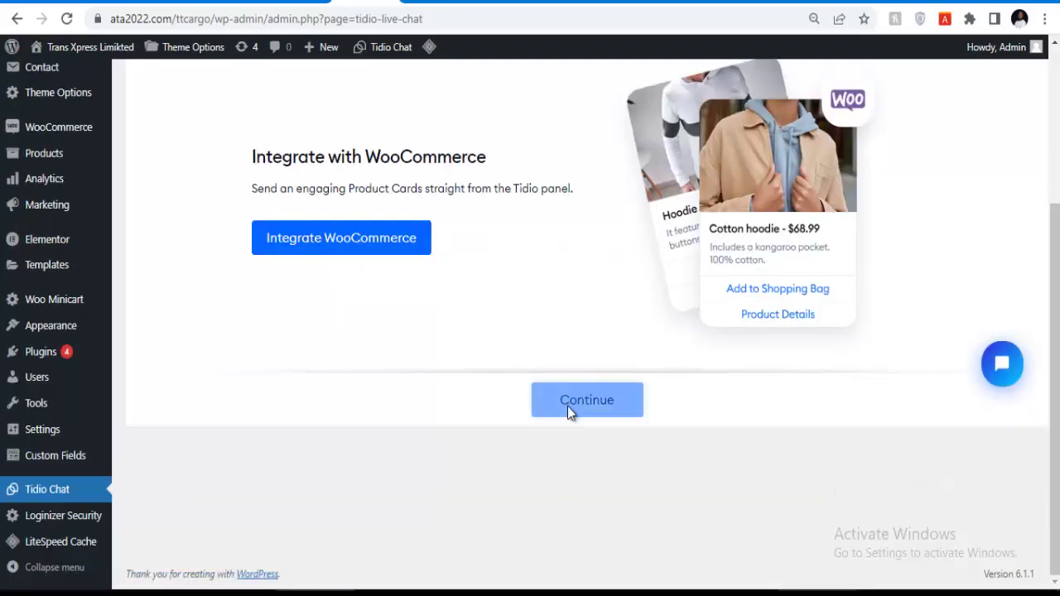
click(567, 405)
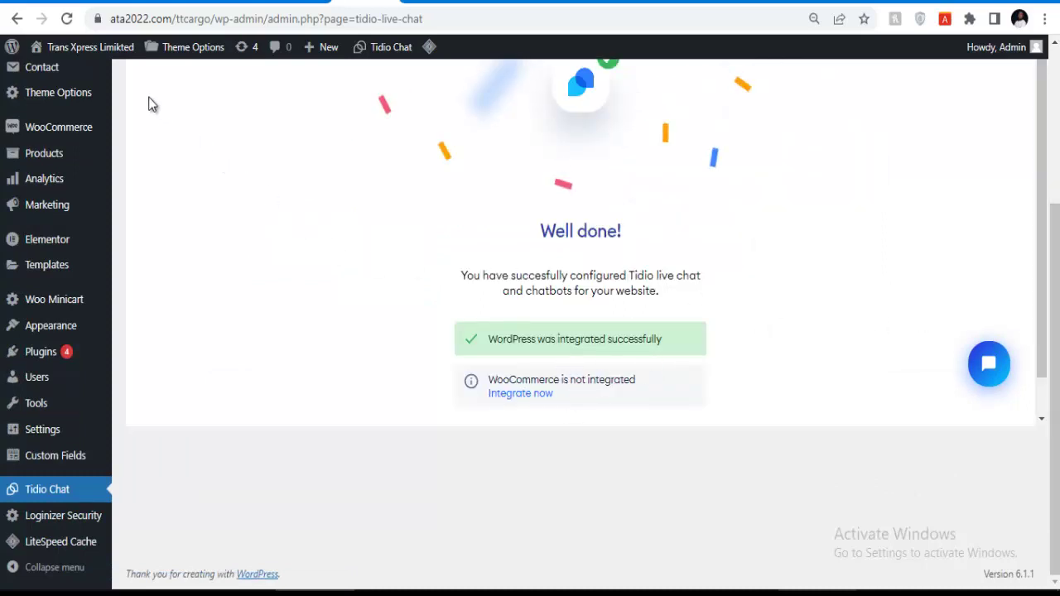
mouse_move(91, 52)
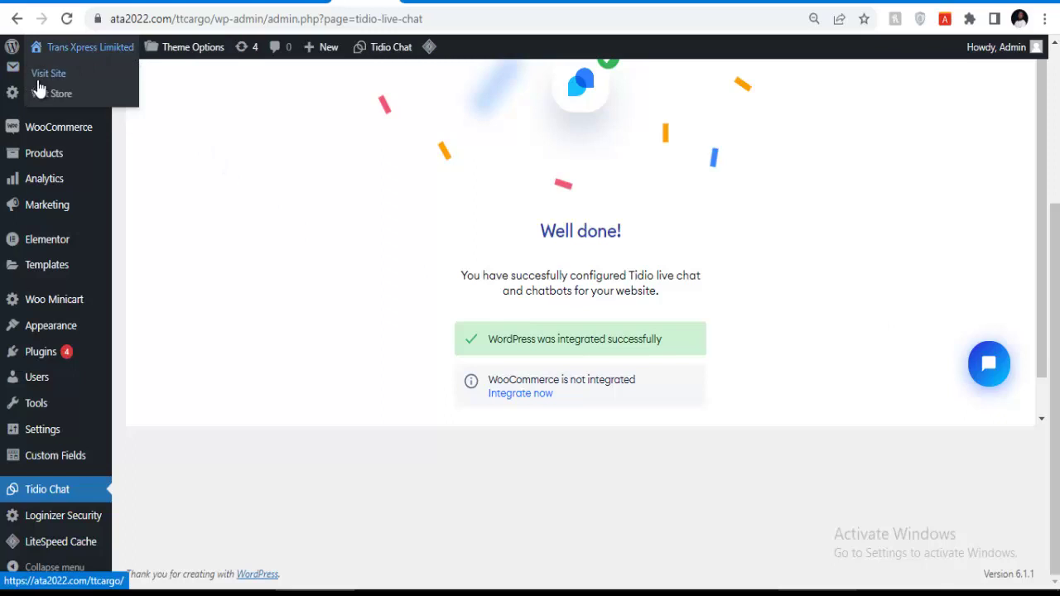
right_click(41, 71)
click(95, 79)
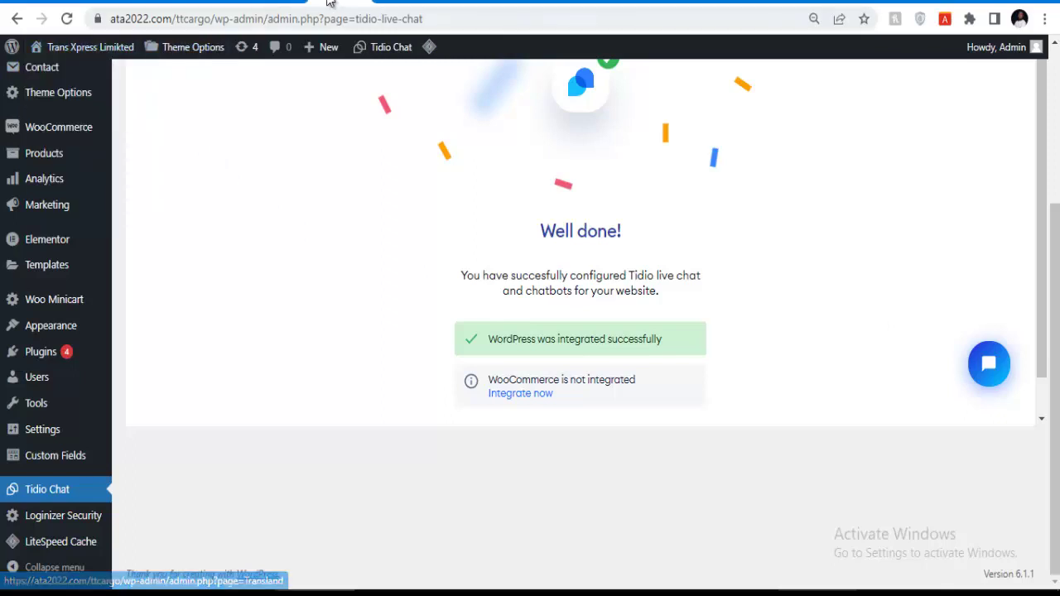
click(392, 0)
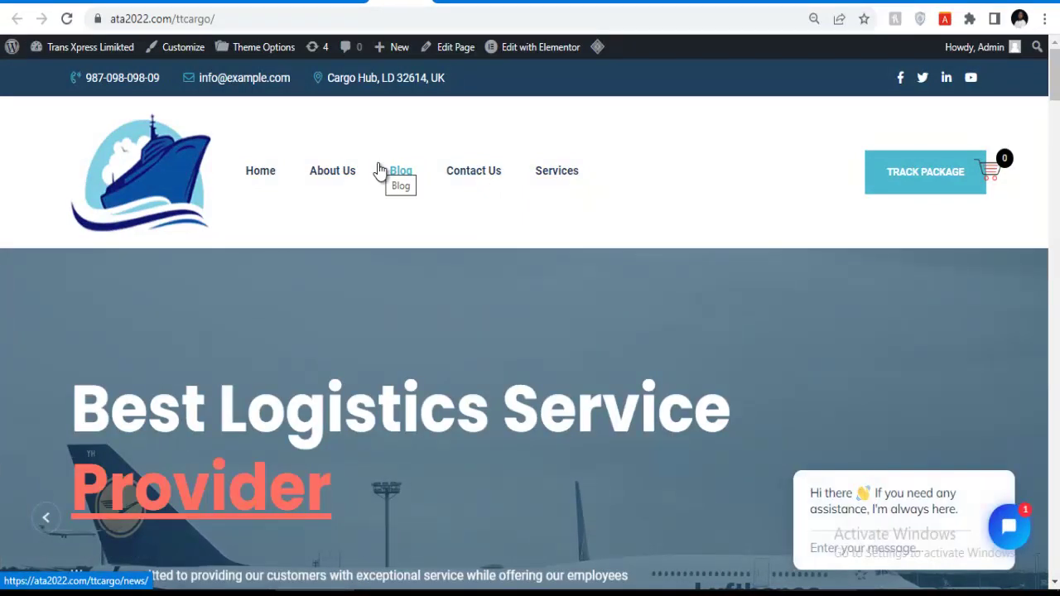
Close the Tidio chat greeting popup, leaving only the chat bubble.
mouse_move(900, 534)
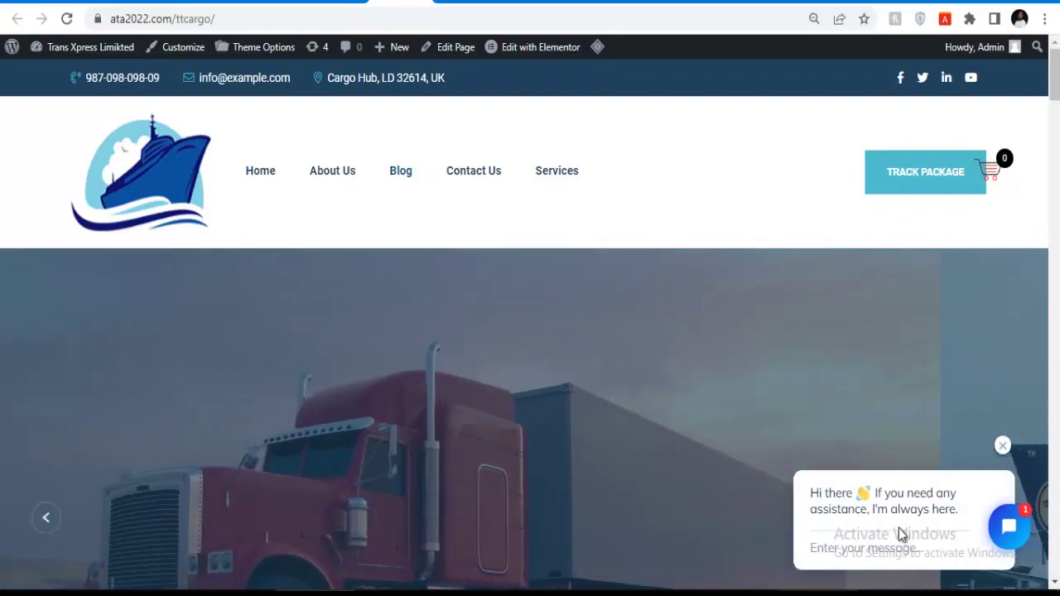
click(1002, 446)
scroll(458, 331, down, 10)
scroll(459, 327, down, 15)
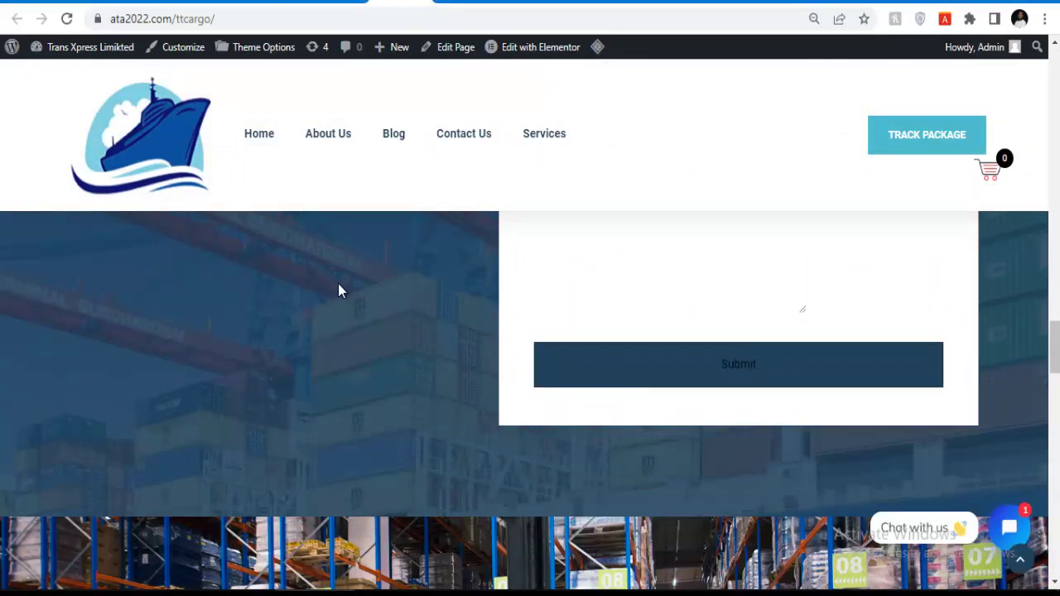
Scroll through the freight services and Company Overview sections, then return to the top.
scroll(310, 261, up, 5)
scroll(335, 253, up, 15)
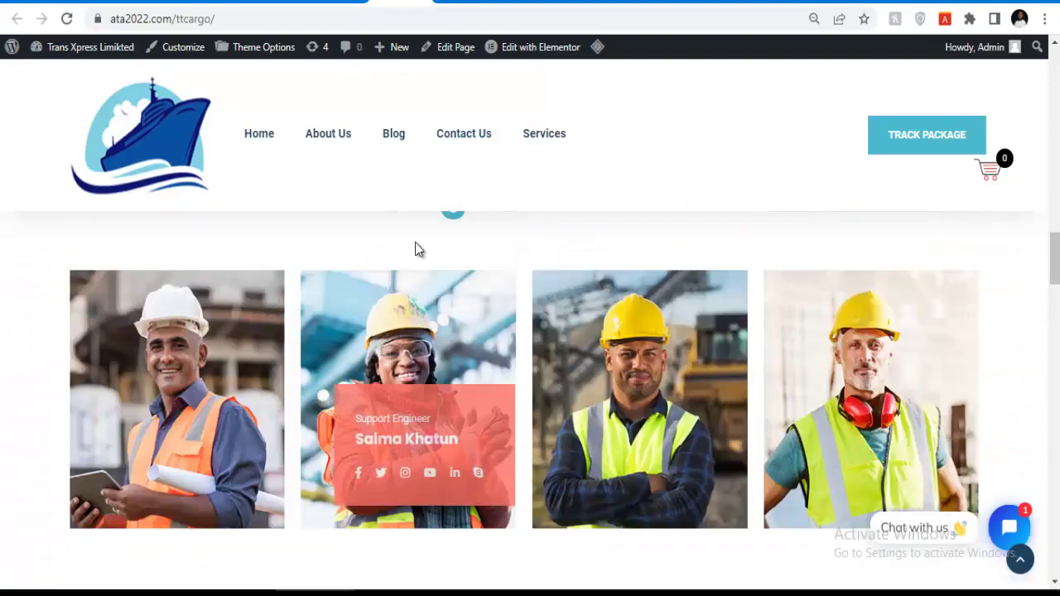
scroll(350, 317, up, 7)
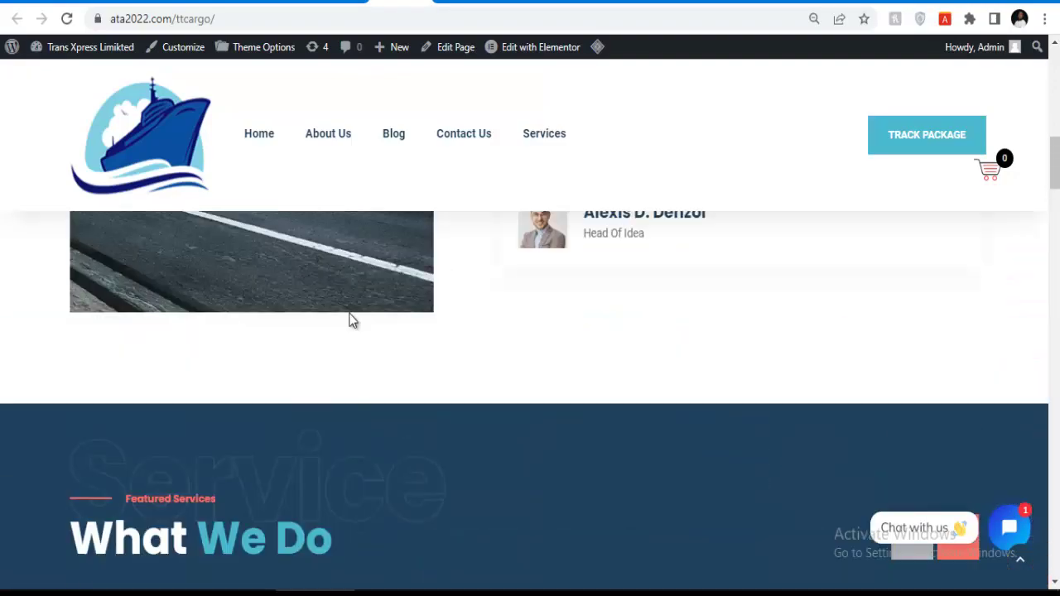
scroll(544, 300, down, 3)
scroll(544, 300, down, 5)
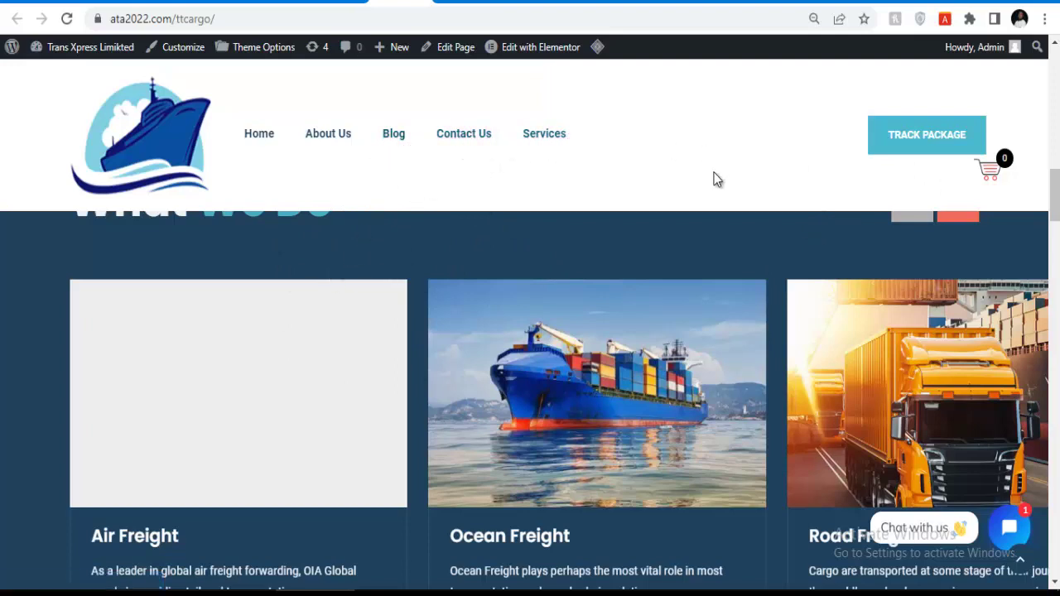
scroll(655, 283, down, 3)
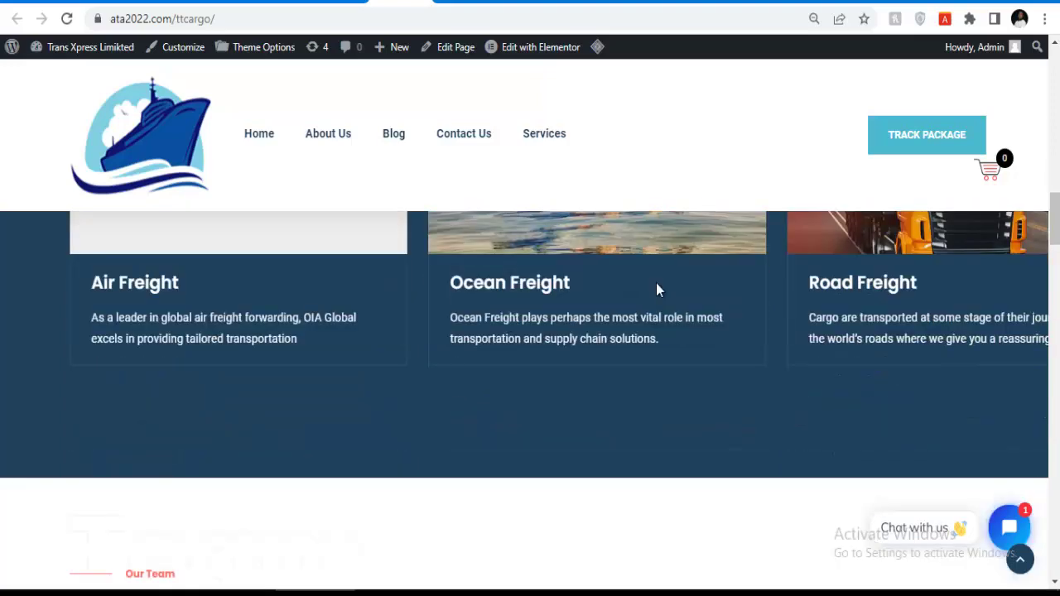
scroll(656, 288, up, 8)
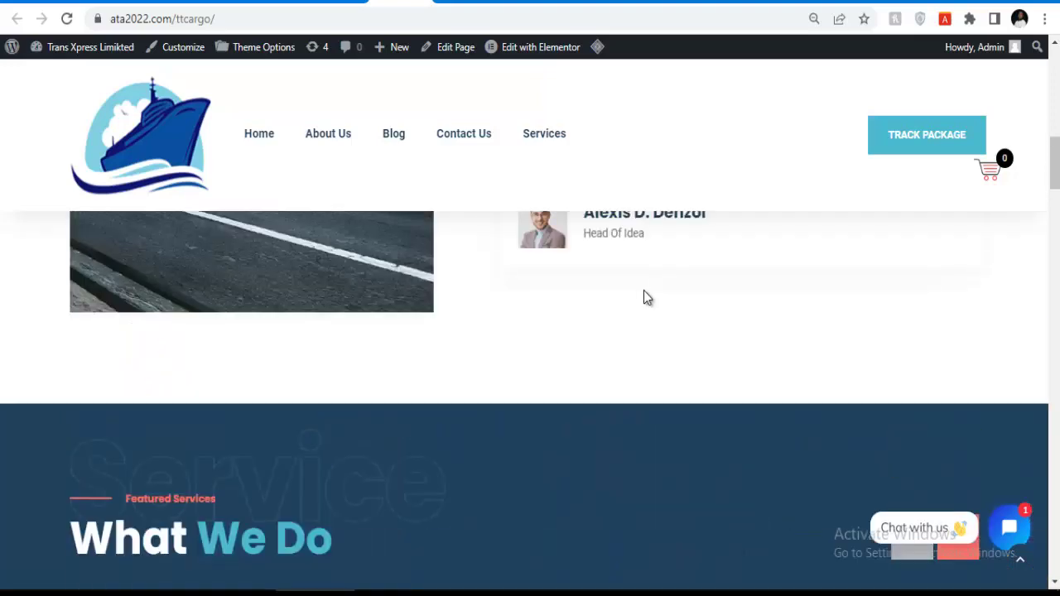
scroll(649, 298, up, 5)
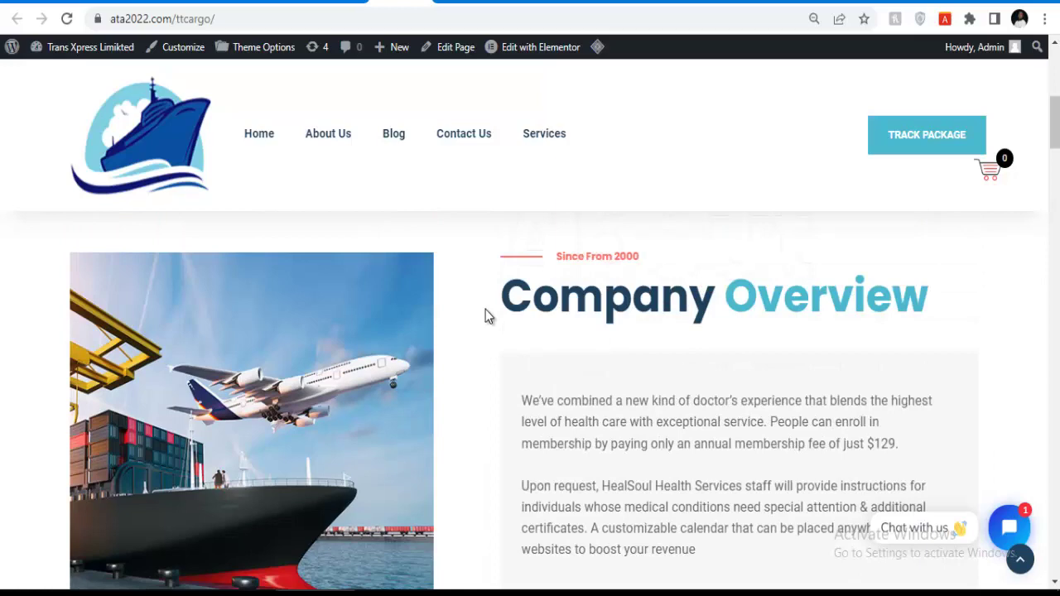
scroll(487, 315, up, 6)
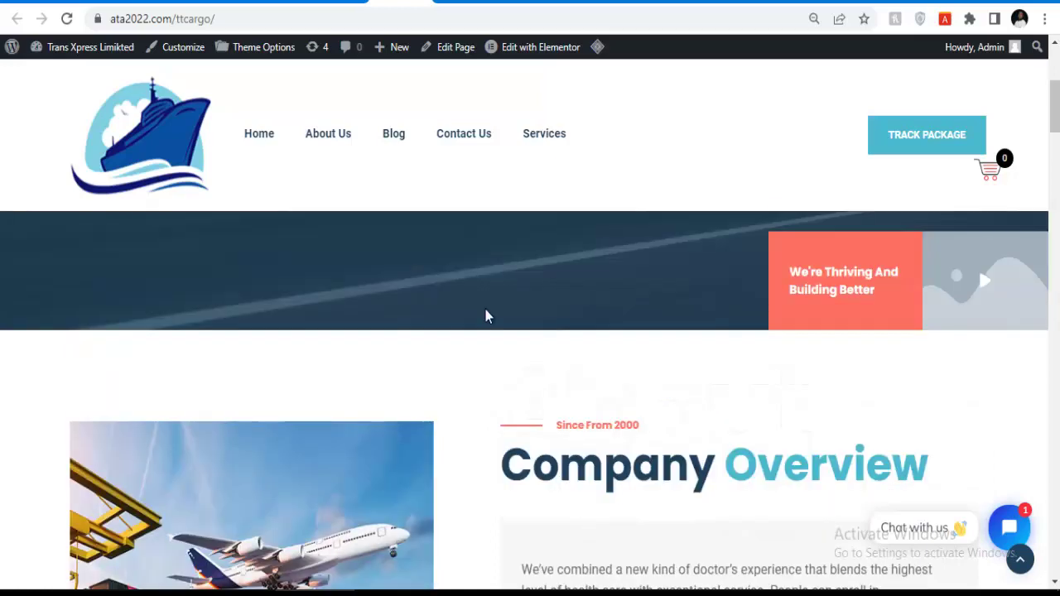